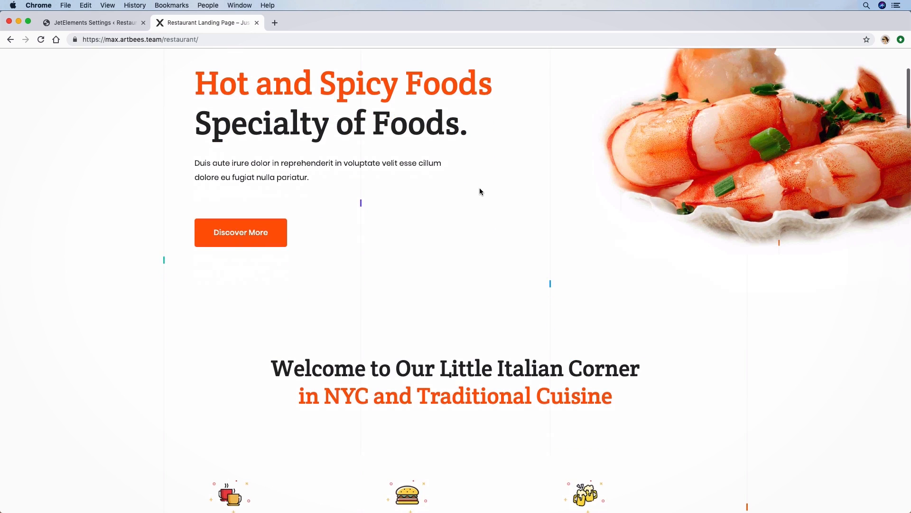
# Examine the landing page's hero section, highlighting its tagline, main heading and description text.
pyautogui.scroll(5, 480, 192)
pyautogui.scroll(-1, 480, 192)
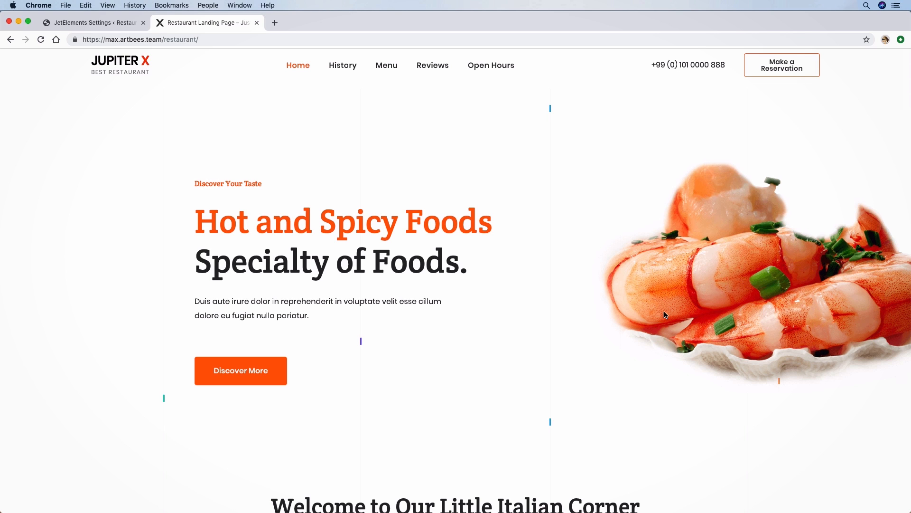
pyautogui.scroll(1, 664, 315)
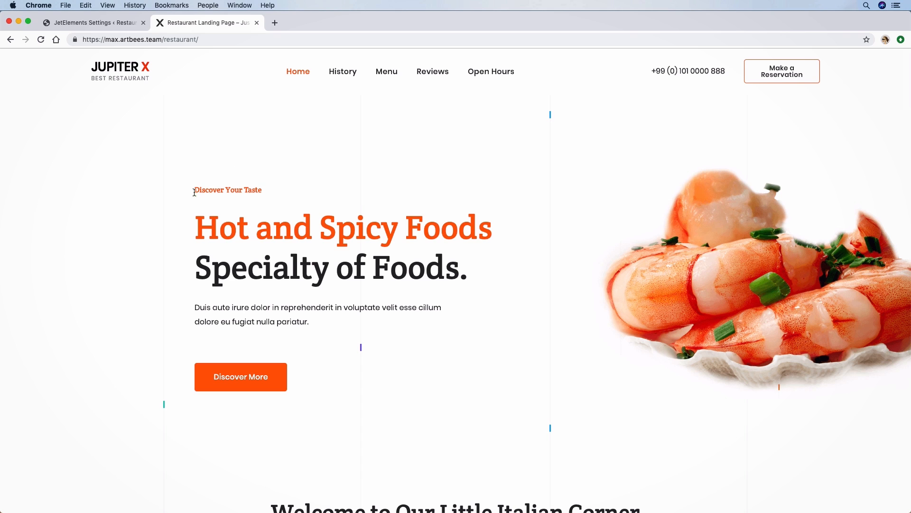
pyautogui.scroll(1, 183, 209)
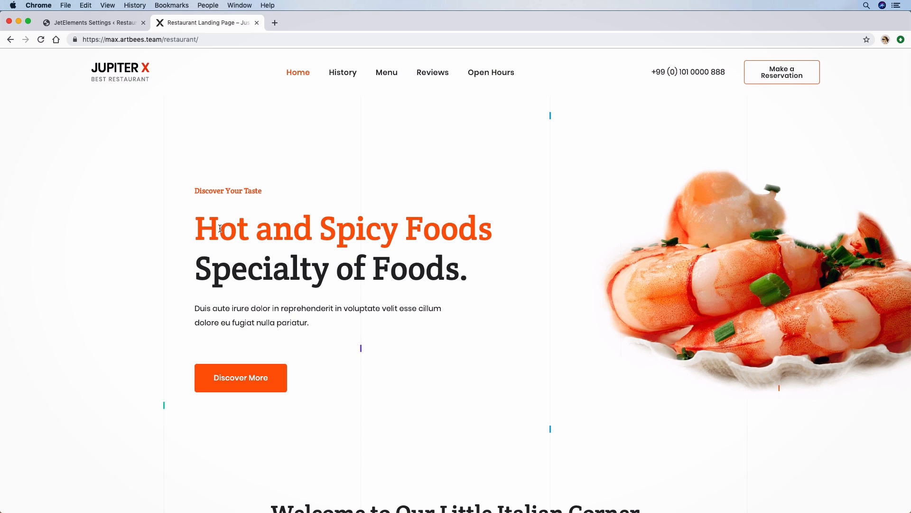
pyautogui.moveTo(209, 228); pyautogui.dragTo(440, 270)
pyautogui.click(399, 270)
pyautogui.moveTo(279, 192); pyautogui.dragTo(185, 192)
pyautogui.click(210, 290)
pyautogui.moveTo(195, 308); pyautogui.dragTo(335, 323)
# Review the Welcome section's three feature boxes and the restaurant history section of the landing page.
pyautogui.scroll(-7, 307, 320)
pyautogui.scroll(-1, 312, 323)
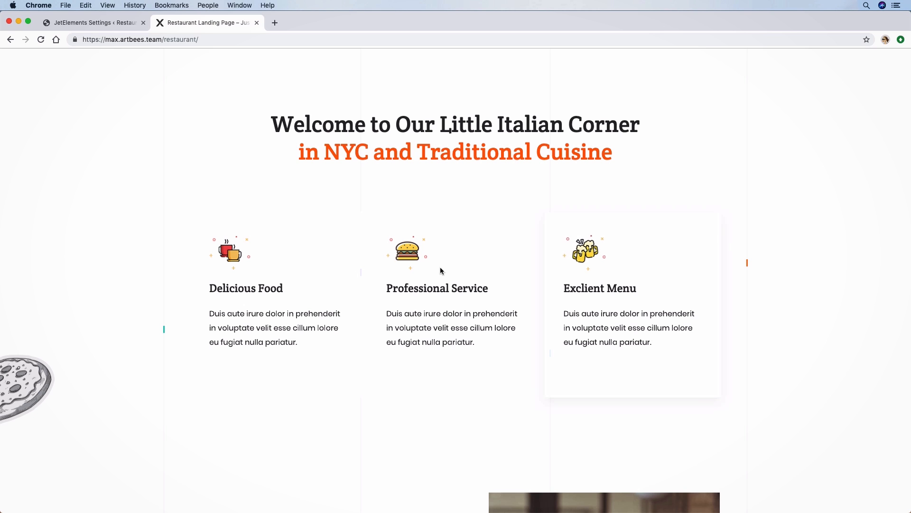
pyautogui.scroll(-1, 777, 205)
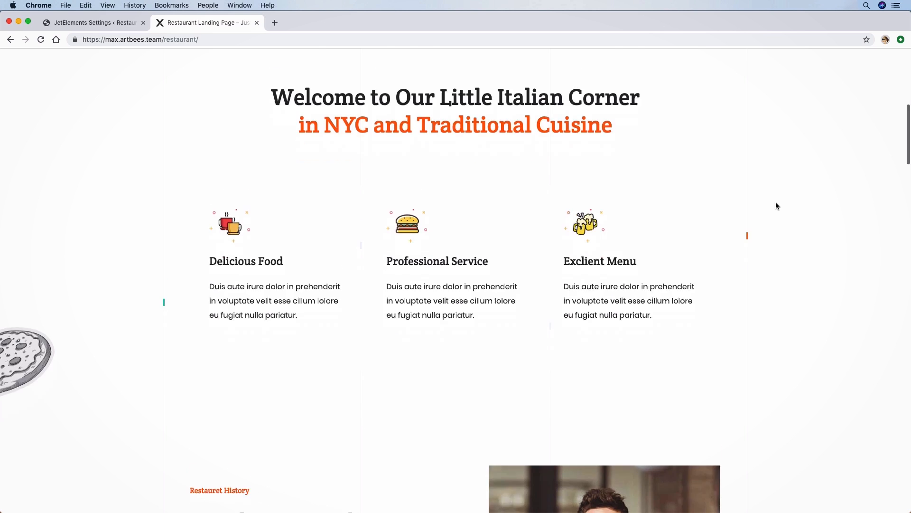
pyautogui.scroll(-8, 776, 201)
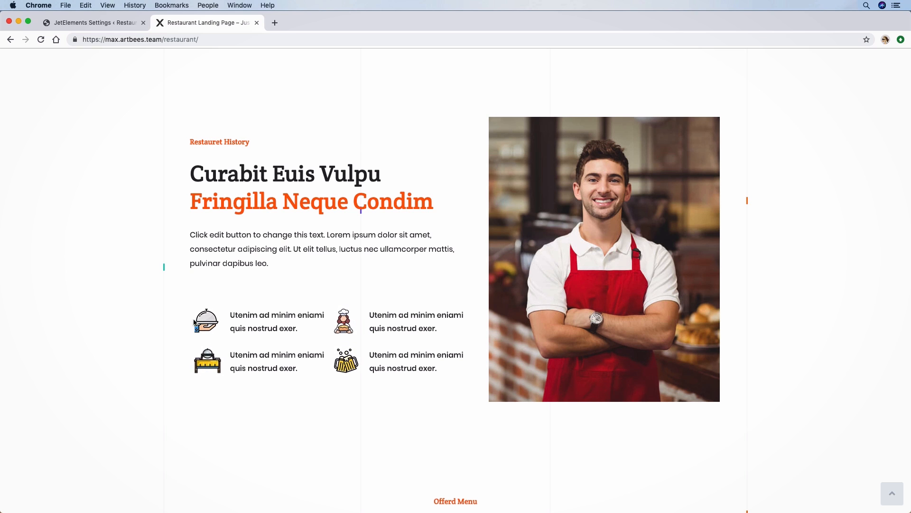
# Try the Breakfast and Lunch filters on the offered menu gallery, ending on Special.
pyautogui.scroll(-13, 670, 164)
pyautogui.scroll(5, 664, 154)
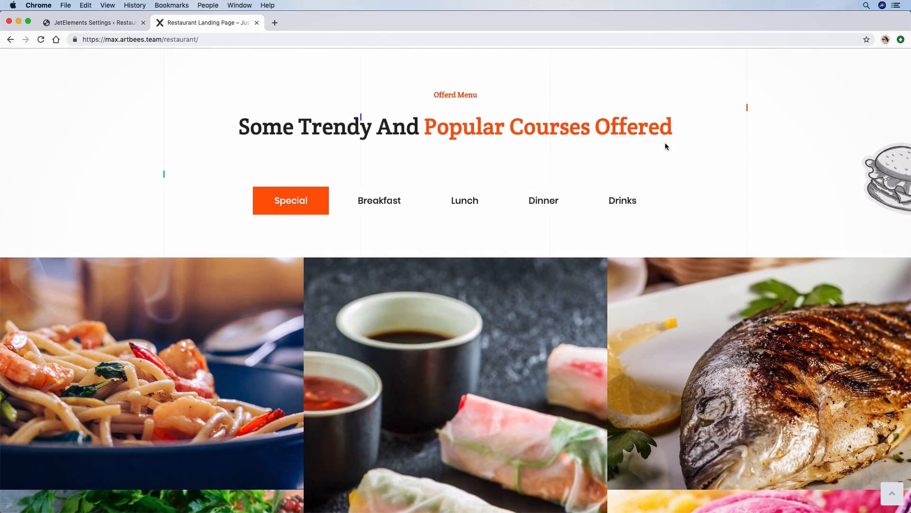
pyautogui.scroll(-1, 665, 146)
pyautogui.scroll(1, 418, 156)
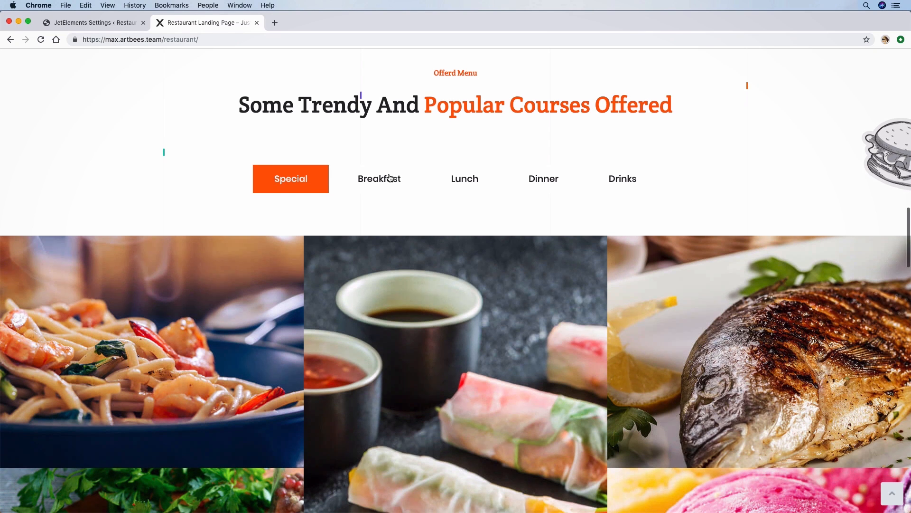
pyautogui.click(388, 180)
pyautogui.click(459, 181)
pyautogui.click(303, 185)
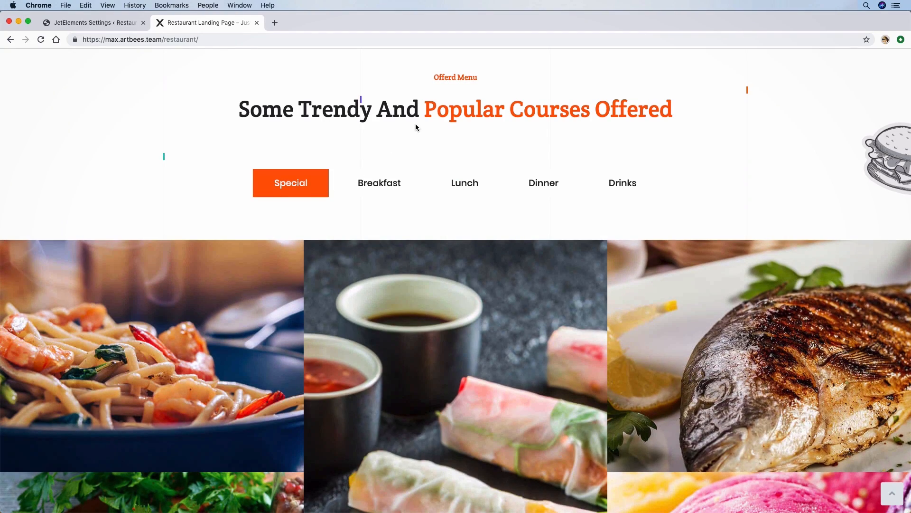
# Cycle the offered menu gallery through Breakfast, Lunch, Dinner and Drinks, returning to the Special category.
pyautogui.scroll(-1, 415, 126)
pyautogui.scroll(2, 408, 143)
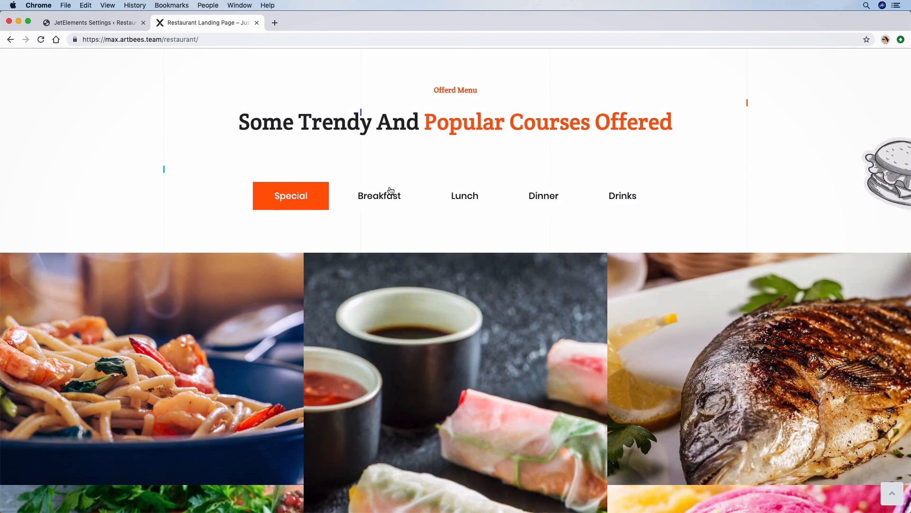
pyautogui.click(387, 195)
pyautogui.click(467, 195)
pyautogui.click(522, 196)
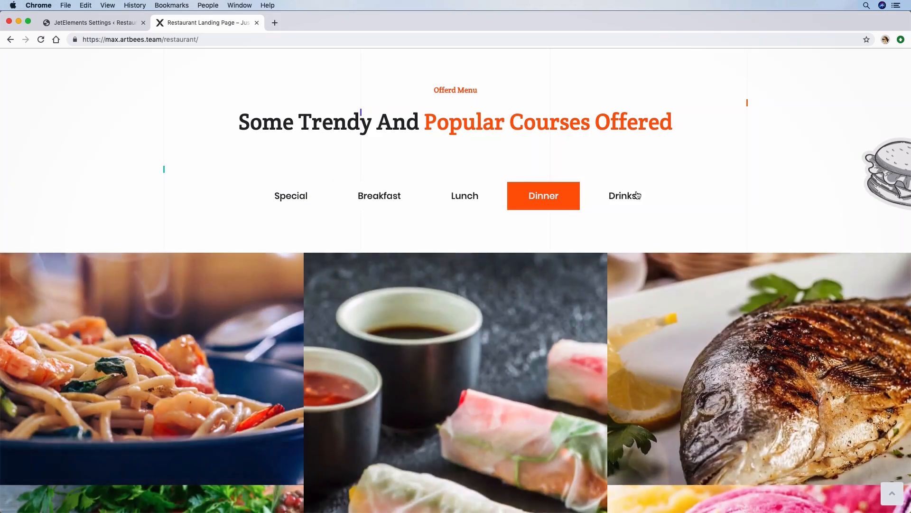
pyautogui.click(620, 195)
pyautogui.click(463, 196)
pyautogui.click(383, 196)
pyautogui.click(308, 199)
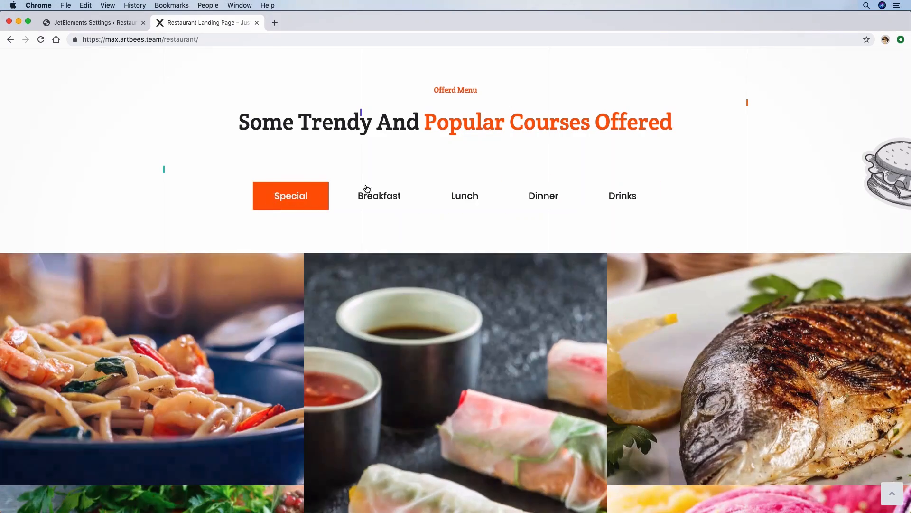
# Switch through all five food categories again while viewing the gallery images, finishing on Special.
pyautogui.scroll(-2, 387, 187)
pyautogui.scroll(-3, 389, 186)
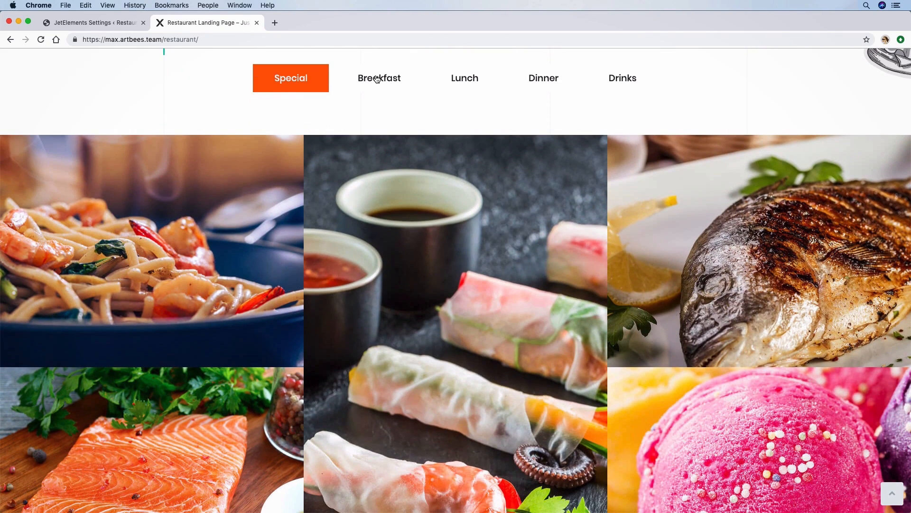
pyautogui.click(378, 79)
pyautogui.click(456, 82)
pyautogui.click(539, 82)
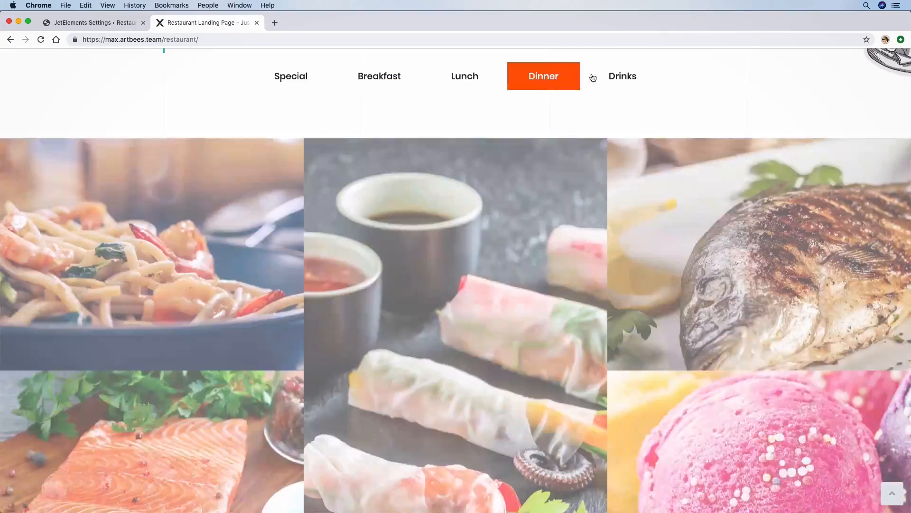
pyautogui.click(621, 77)
pyautogui.click(570, 79)
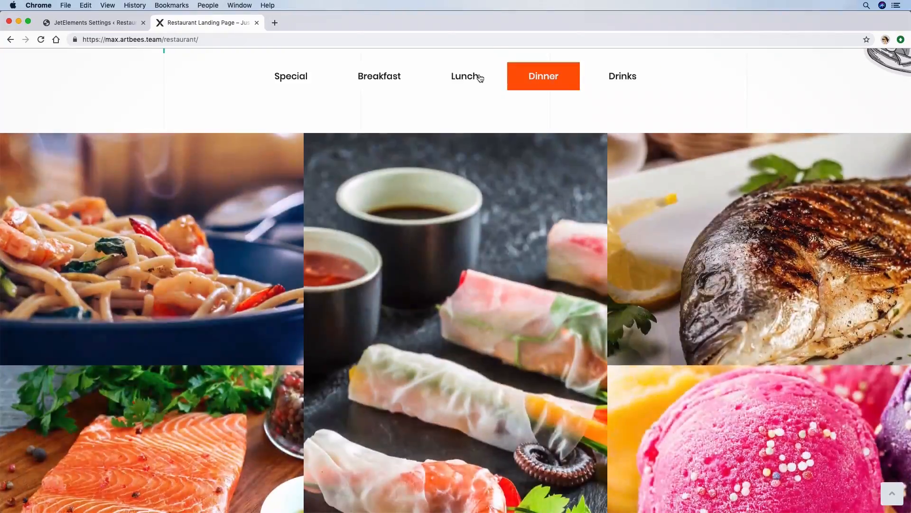
pyautogui.click(477, 76)
pyautogui.click(379, 77)
pyautogui.click(302, 76)
# Browse the testimonial carousel backward through several reviews and forward by one.
pyautogui.scroll(-3, 427, 157)
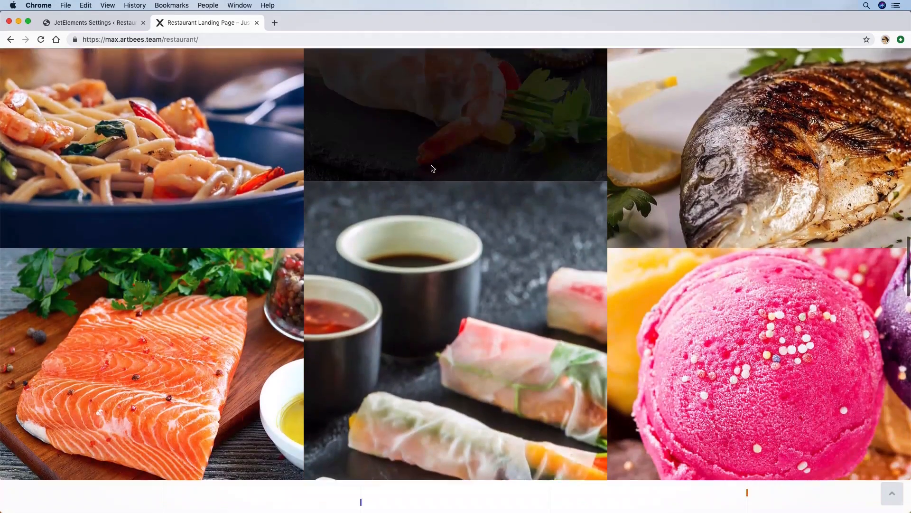
pyautogui.scroll(-8, 433, 168)
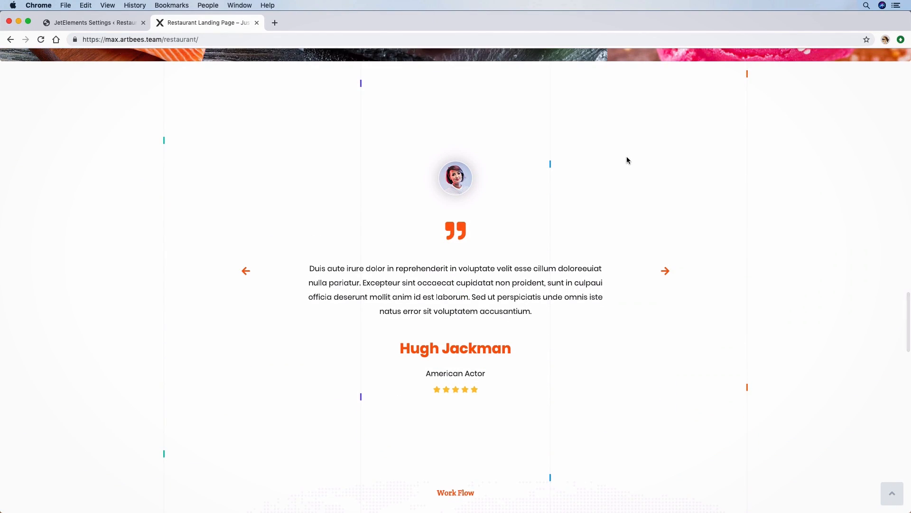
pyautogui.scroll(1, 593, 199)
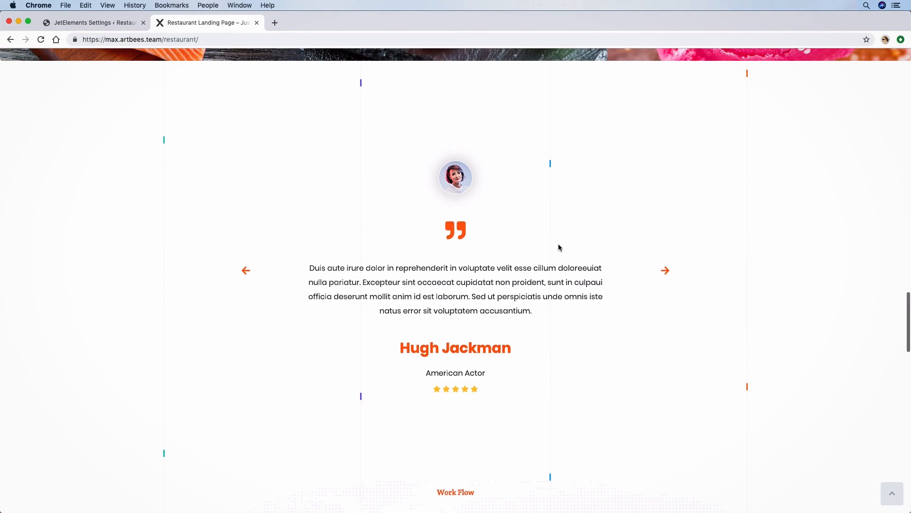
pyautogui.click(244, 274)
pyautogui.click(244, 273)
pyautogui.click(245, 274)
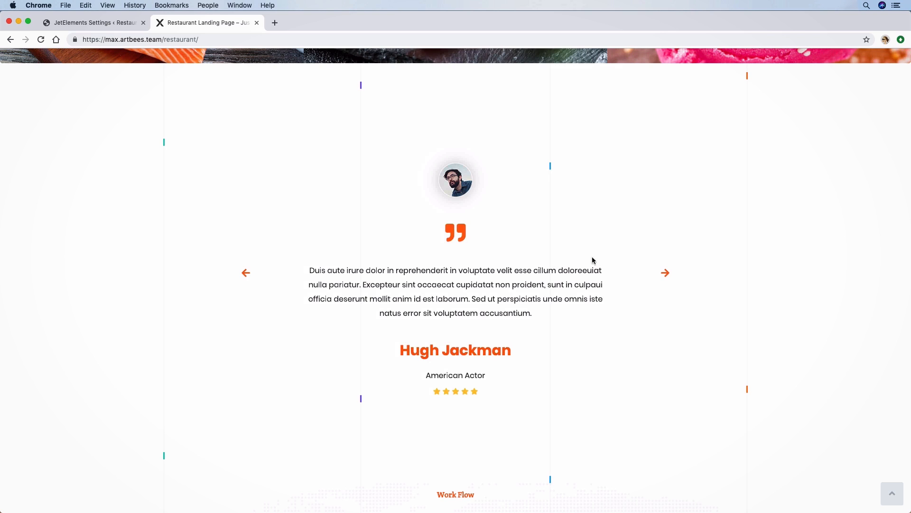
pyautogui.click(666, 275)
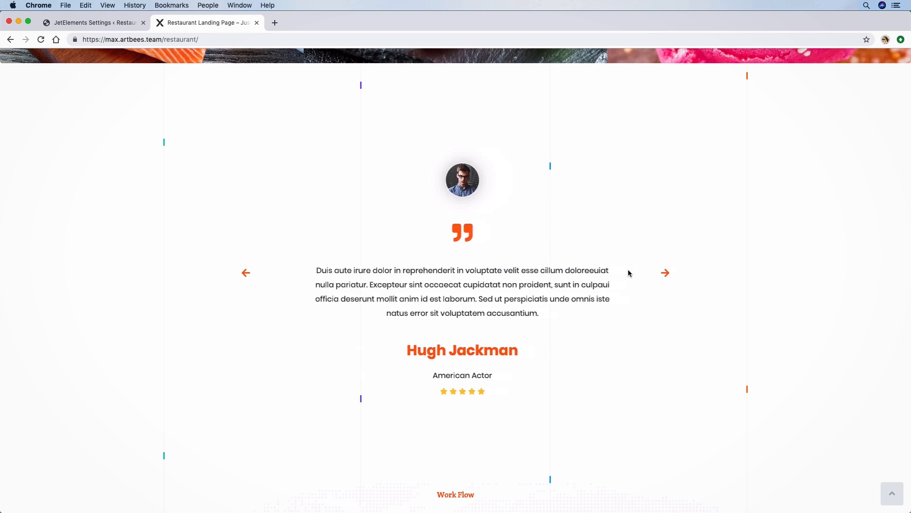
# Review the partner logos in the Working With section and the Open Hours box.
pyautogui.scroll(-2, 623, 267)
pyautogui.scroll(-2, 584, 237)
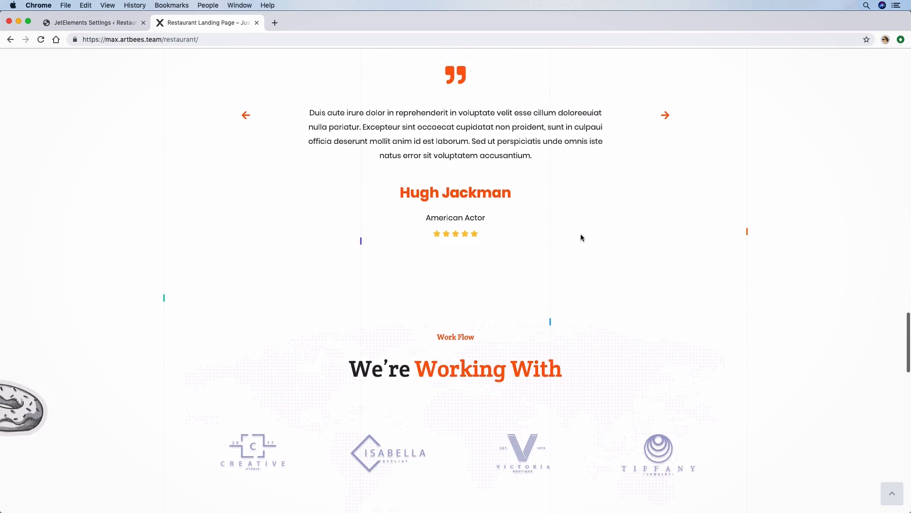
pyautogui.scroll(-5, 501, 187)
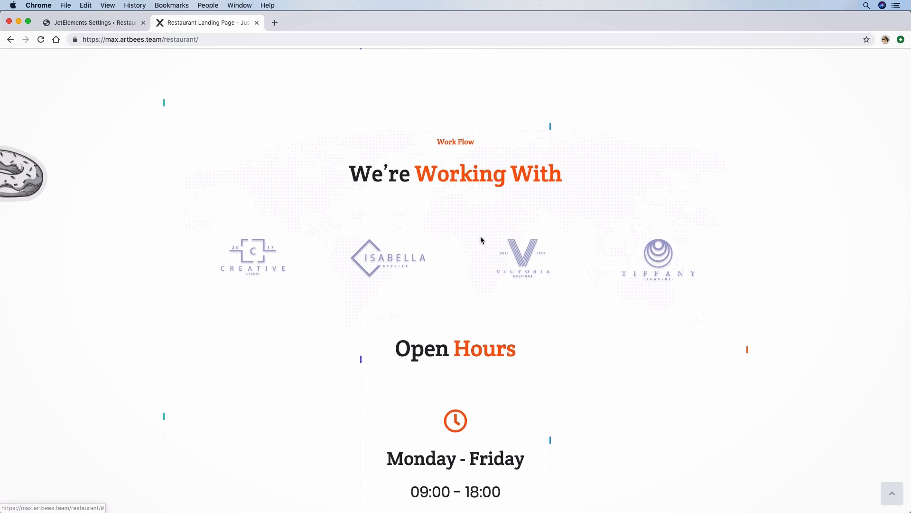
pyautogui.scroll(-3, 469, 230)
pyautogui.scroll(-2, 469, 230)
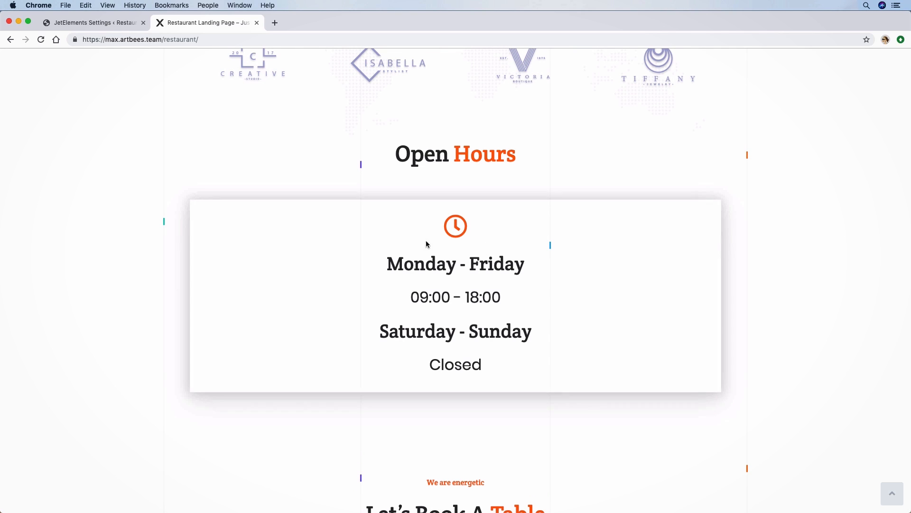
pyautogui.scroll(-1, 470, 260)
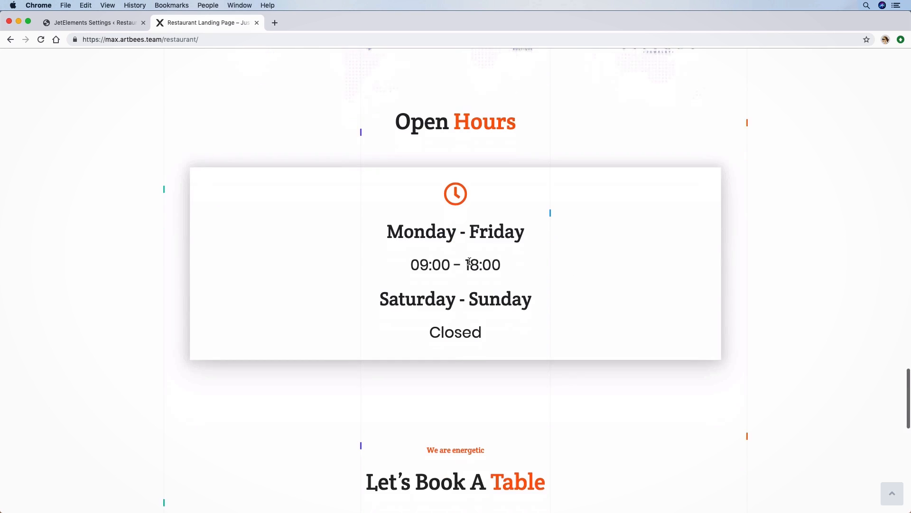
pyautogui.scroll(-1, 469, 255)
pyautogui.scroll(1, 468, 256)
# Examine the table booking form, focusing its name and phone number fields, and view the page footer.
pyautogui.scroll(-4, 468, 255)
pyautogui.scroll(-4, 468, 256)
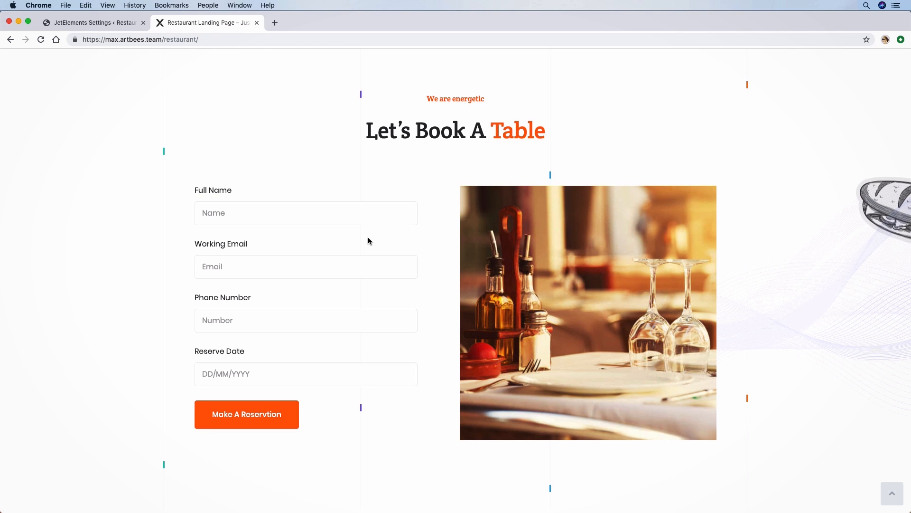
pyautogui.click(298, 206)
pyautogui.click(298, 323)
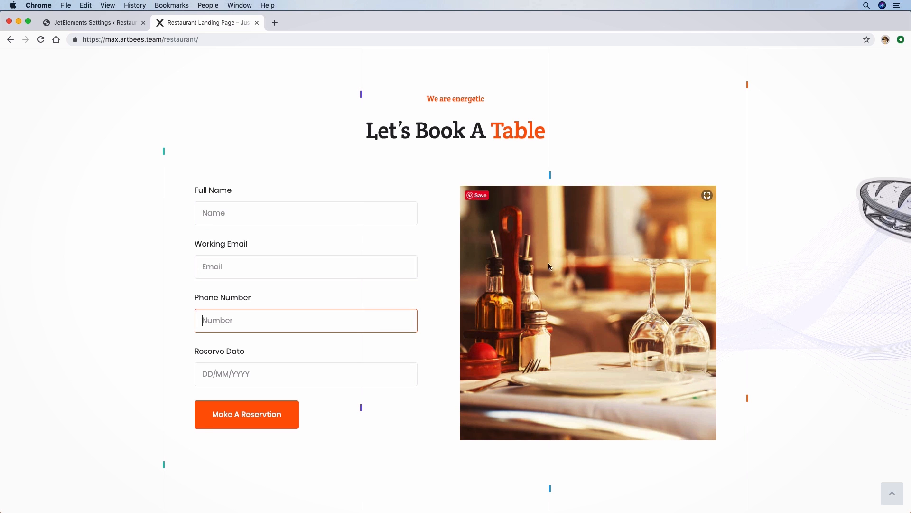
pyautogui.scroll(-5, 511, 259)
pyautogui.scroll(2, 512, 259)
pyautogui.scroll(-4, 513, 258)
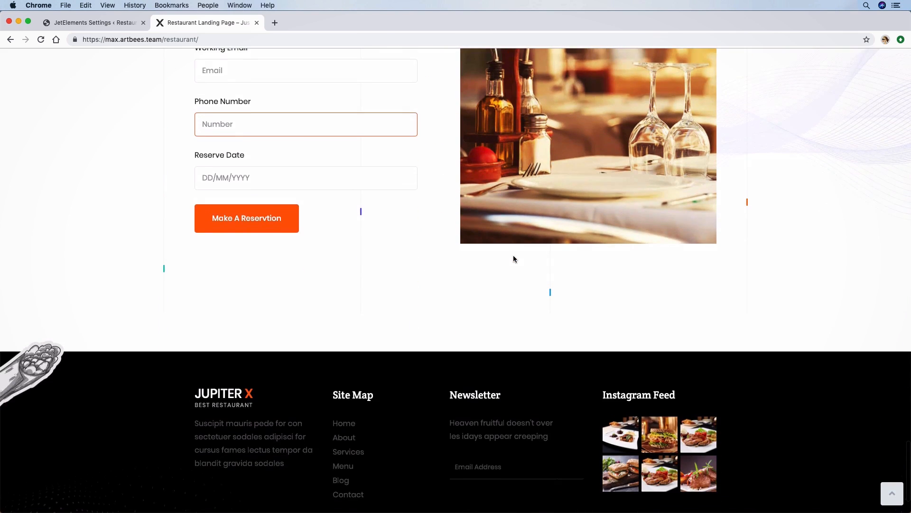
pyautogui.scroll(-2, 513, 258)
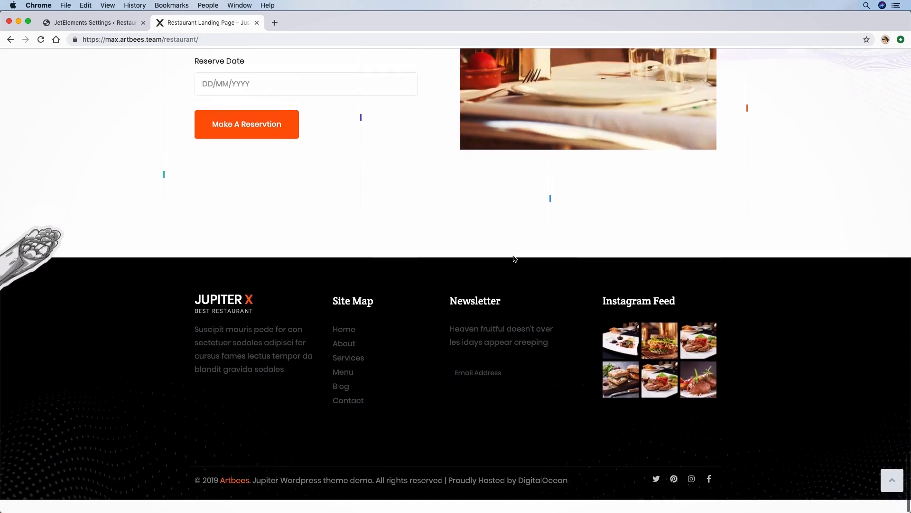
# Test the header navigation links to the Menu and Reviews sections, returning to the page top after each.
pyautogui.scroll(20, 514, 259)
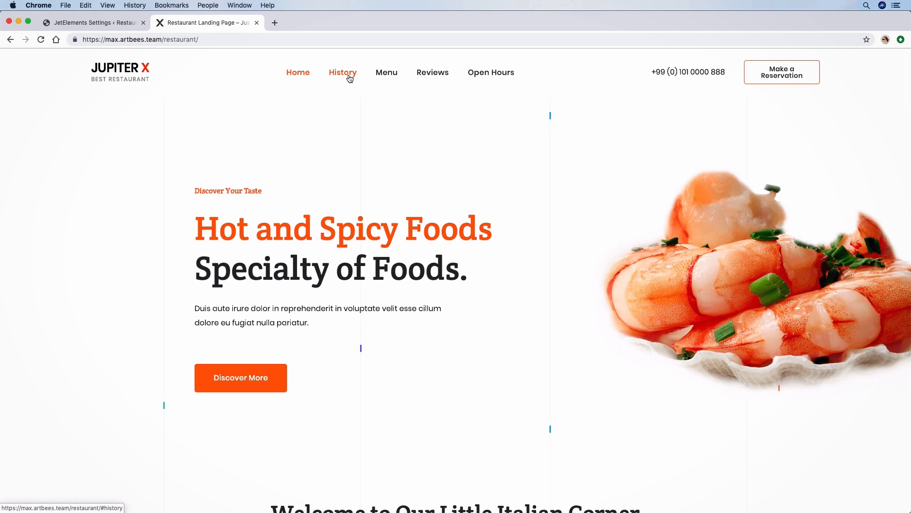
pyautogui.click(381, 76)
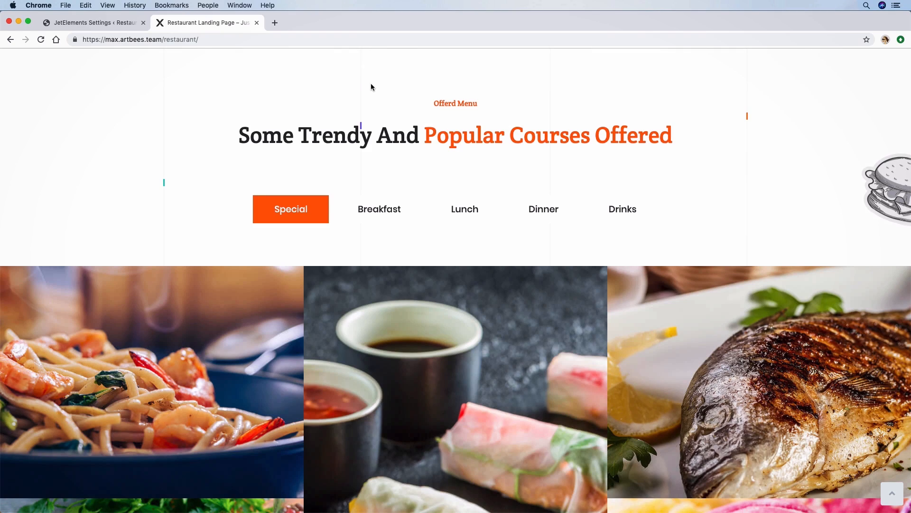
pyautogui.scroll(15, 371, 86)
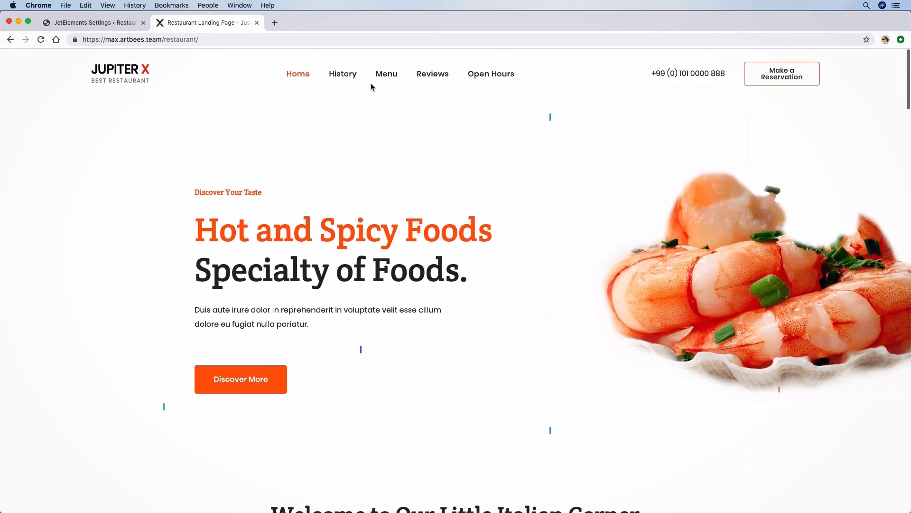
pyautogui.click(430, 75)
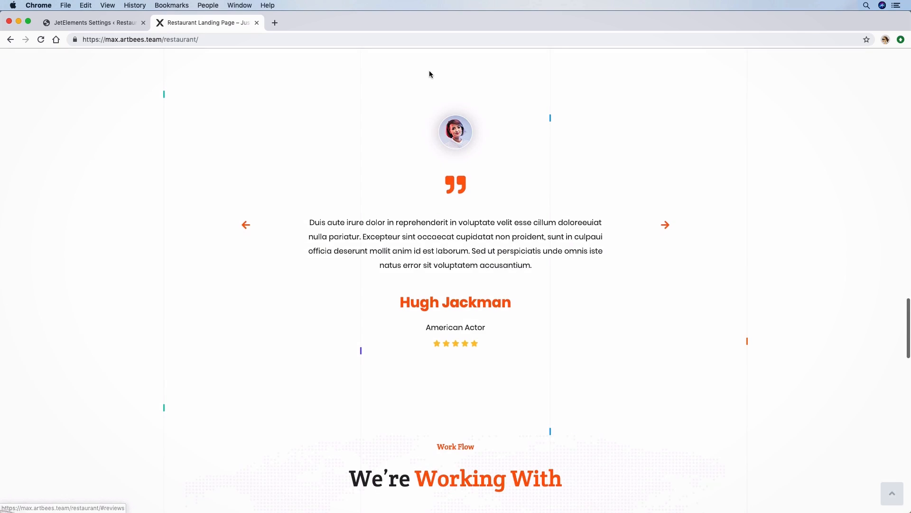
pyautogui.scroll(-3, 487, 129)
pyautogui.scroll(10, 487, 127)
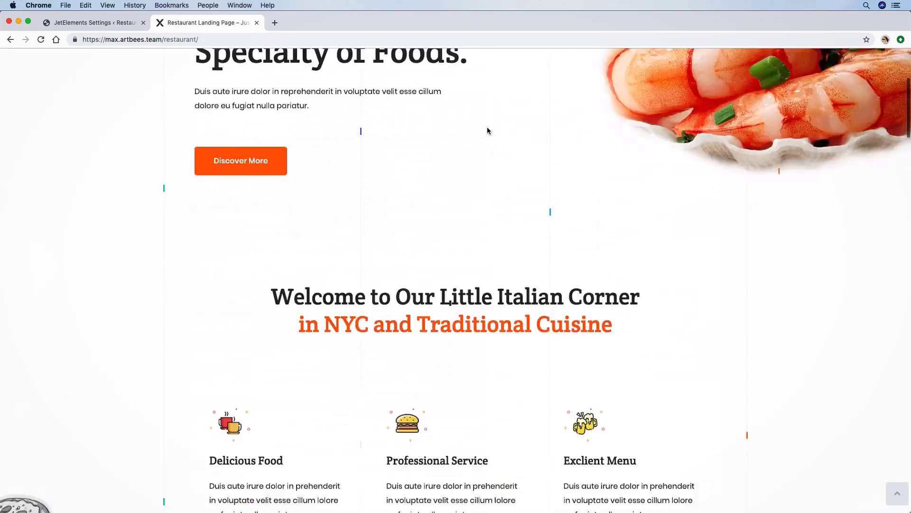
pyautogui.scroll(5, 487, 130)
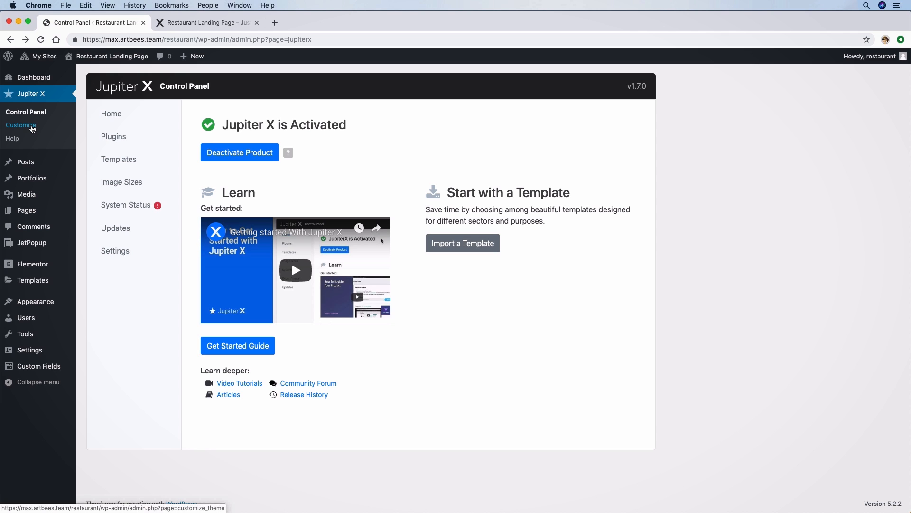
# Open the Jupiter X theme customizer for the restaurant site from the WordPress dashboard.
pyautogui.click(32, 127)
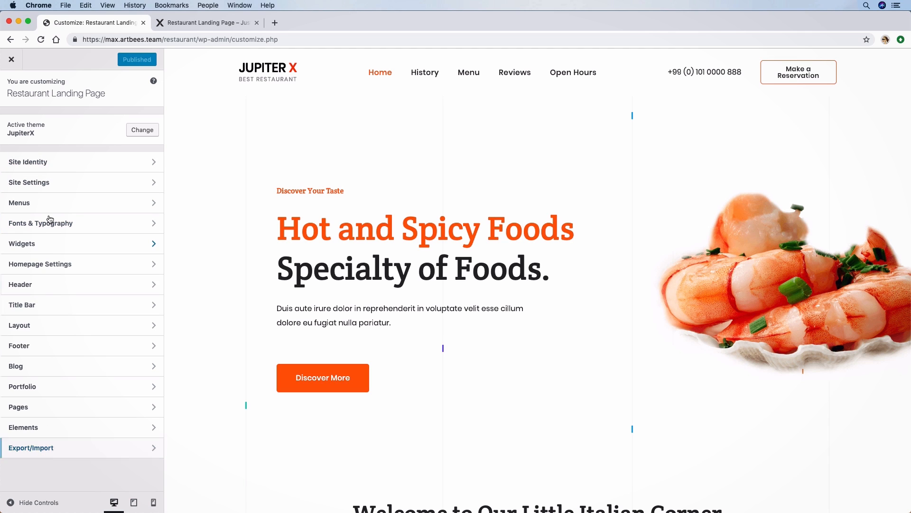
# Examine the Site Identity settings, selecting the site title and tagline text without editing them.
pyautogui.click(51, 166)
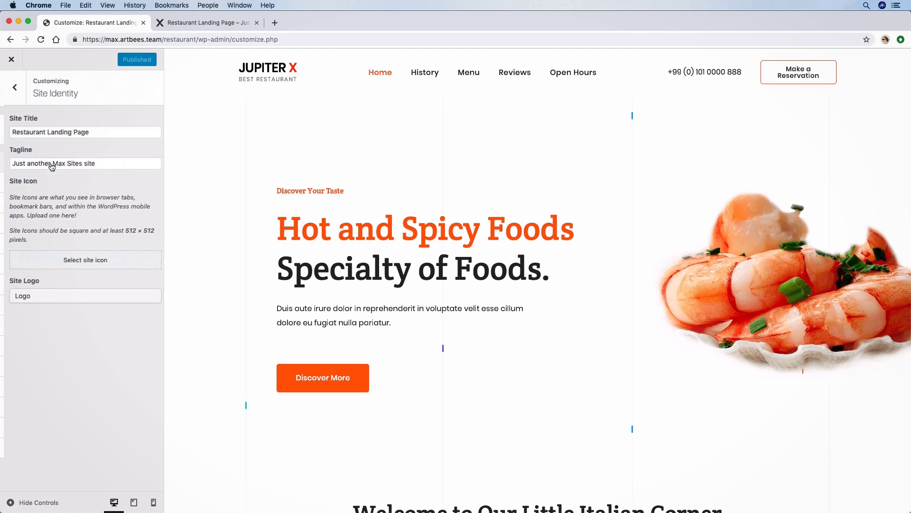
pyautogui.click(13, 93)
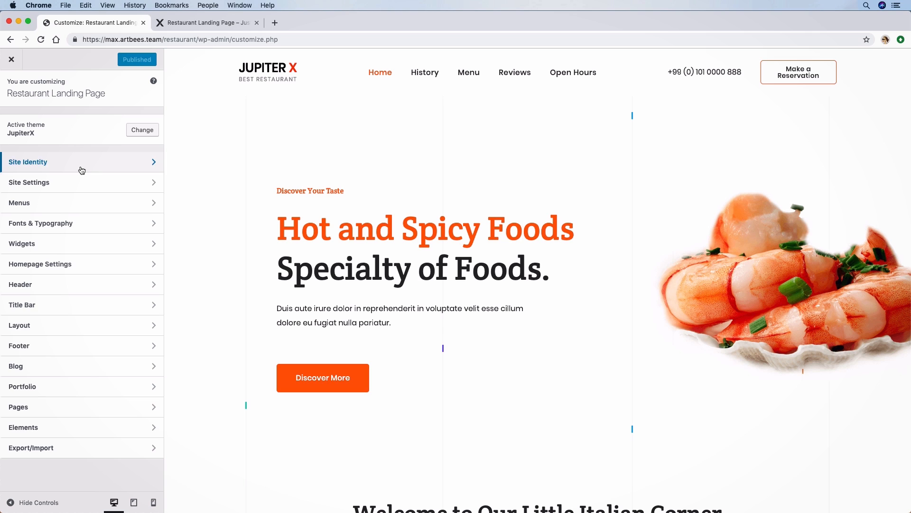
pyautogui.click(82, 169)
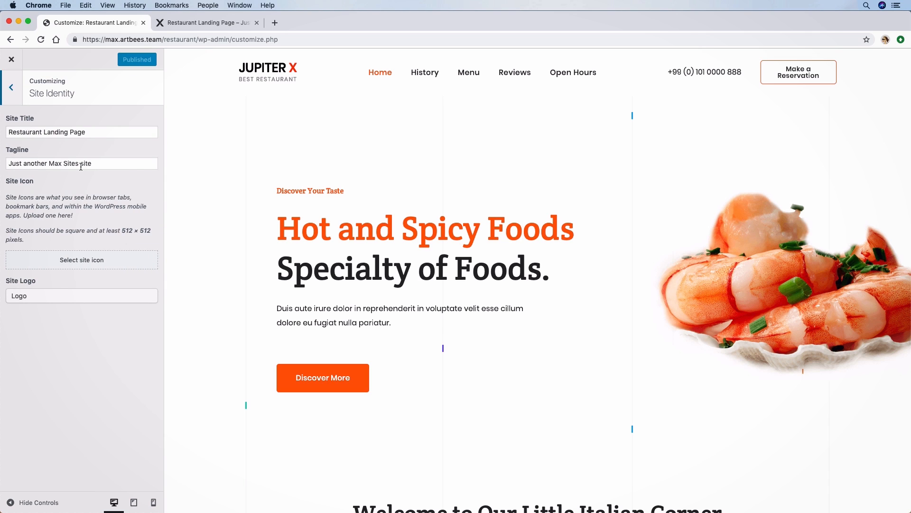
pyautogui.moveTo(87, 132); pyautogui.dragTo(11, 132)
pyautogui.click(46, 158)
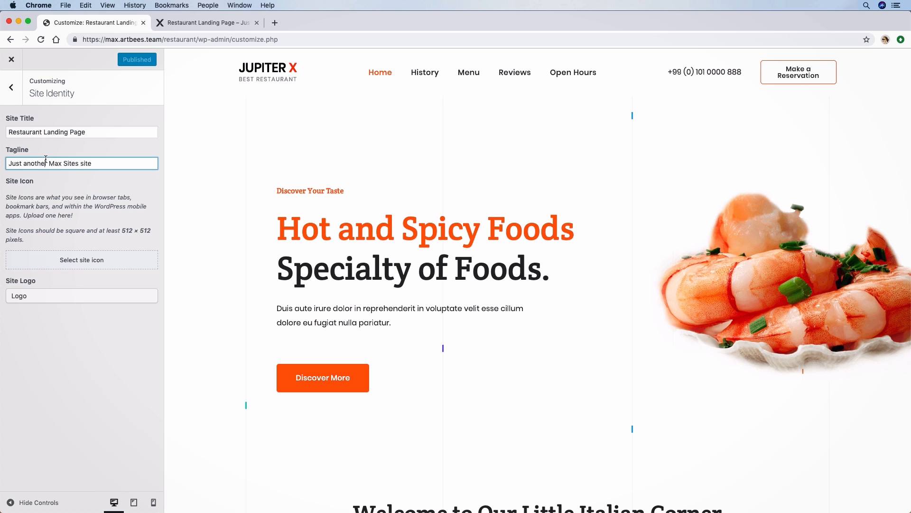
pyautogui.tripleClick(41, 159)
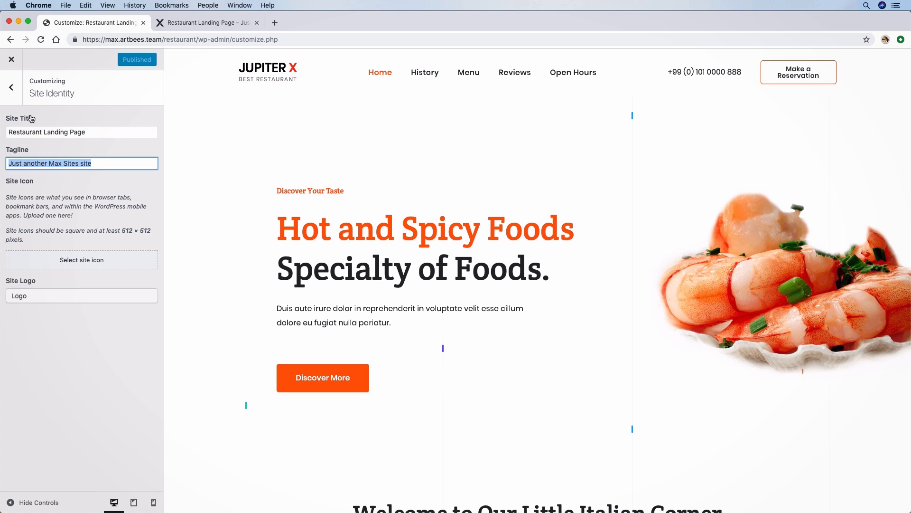
# Review the site logo slots for primary, secondary, sticky, retina and mobile versions, and return to the customizer's main list.
pyautogui.click(101, 296)
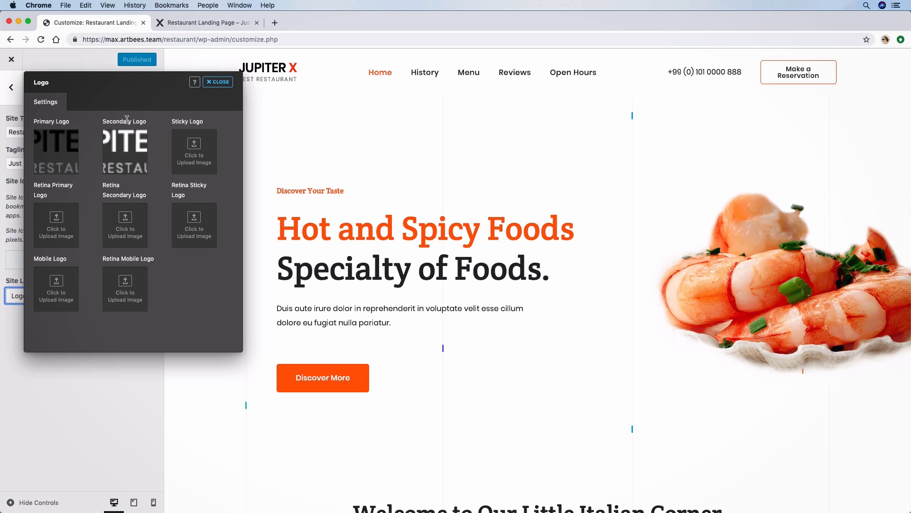
pyautogui.click(216, 83)
pyautogui.click(12, 88)
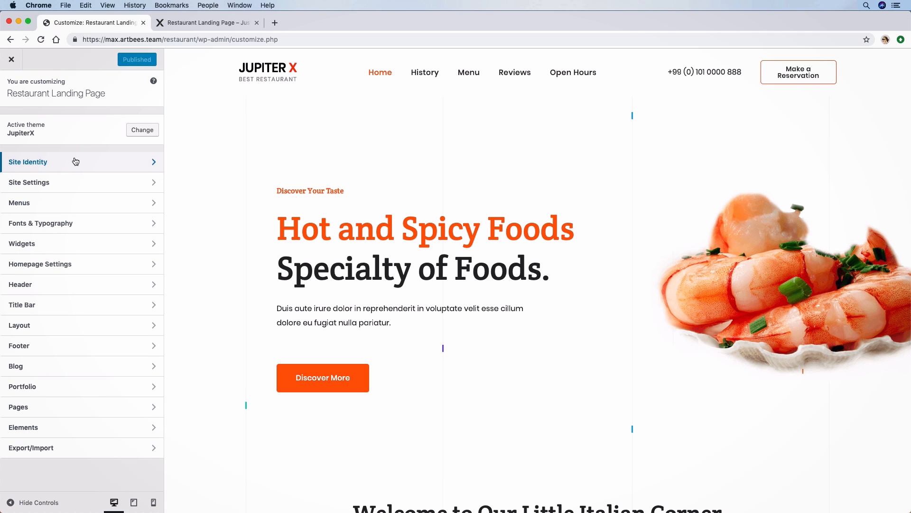
# Examine the Site Settings for site width, container width and body border, plus the body and main style options.
pyautogui.click(83, 190)
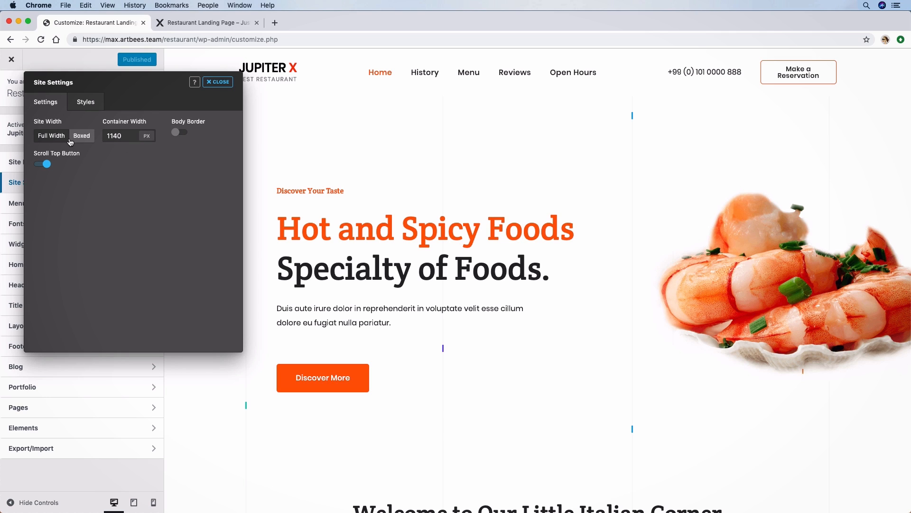
pyautogui.moveTo(126, 139); pyautogui.dragTo(115, 139)
pyautogui.click(118, 157)
pyautogui.click(79, 103)
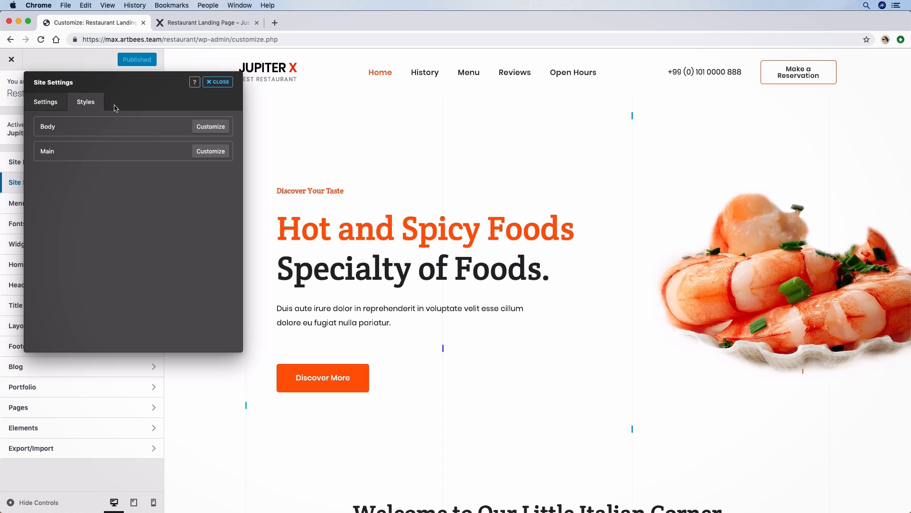
pyautogui.click(218, 82)
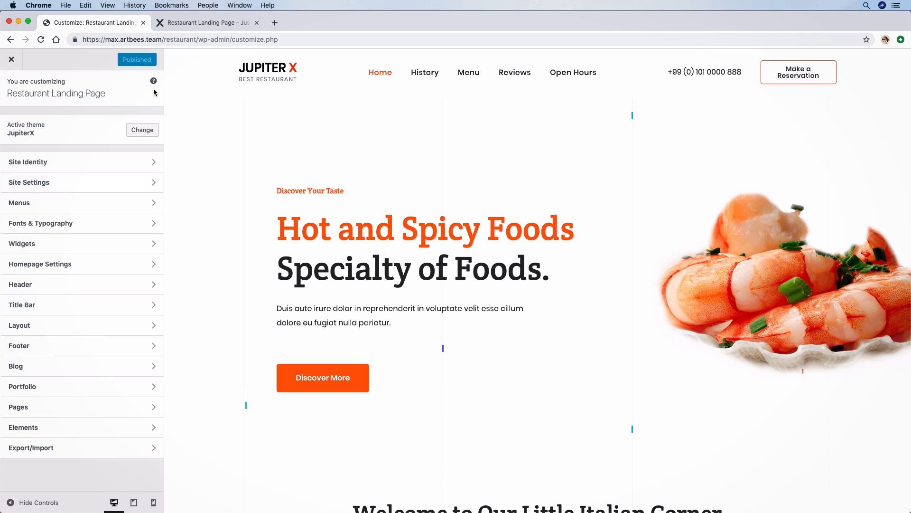
# Review the items and location of the Navigation menu, and return to the customizer's main list.
pyautogui.click(76, 203)
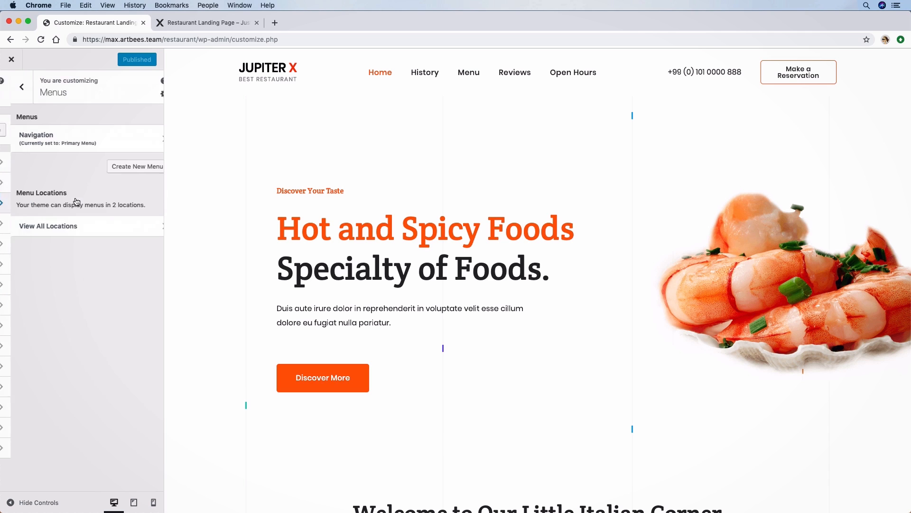
pyautogui.click(130, 144)
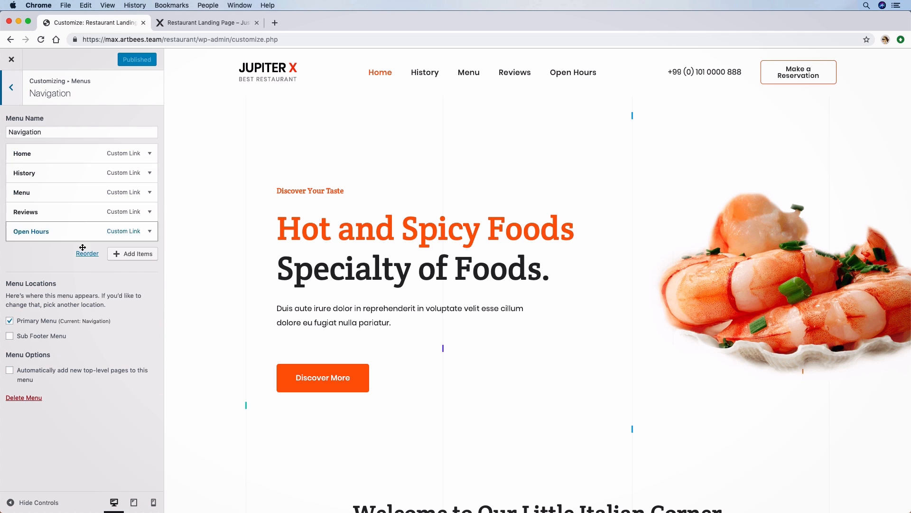
pyautogui.click(14, 89)
pyautogui.click(13, 79)
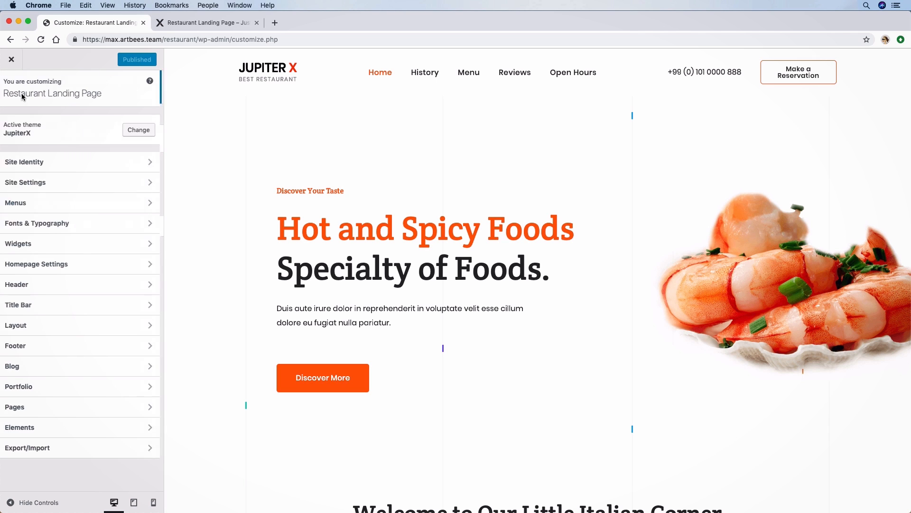
# Review the site's font families and inspect the Body typography's line height and font weight options, keeping the weight at Normal.
pyautogui.click(95, 221)
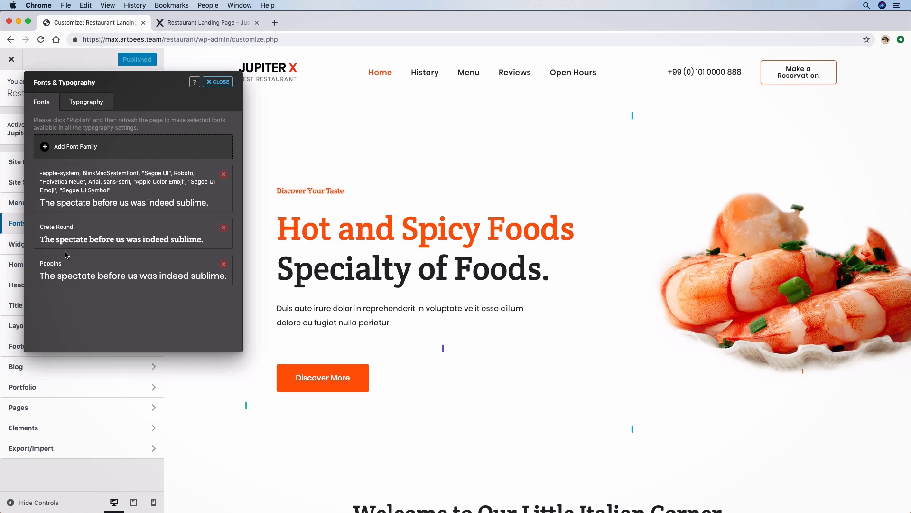
pyautogui.click(86, 109)
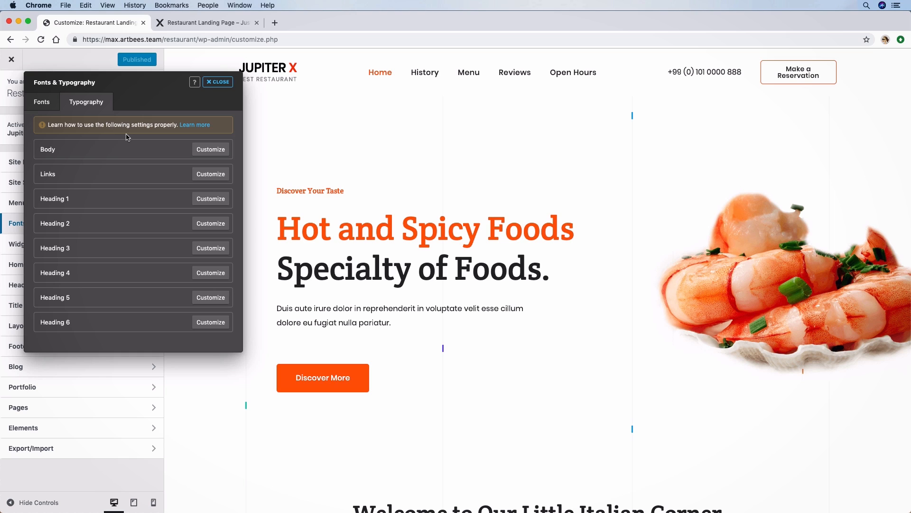
pyautogui.click(203, 151)
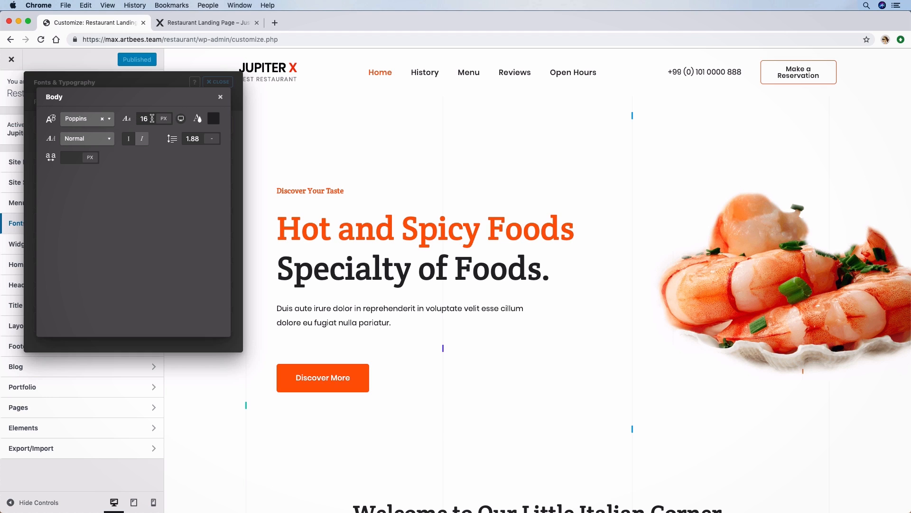
pyautogui.click(197, 139)
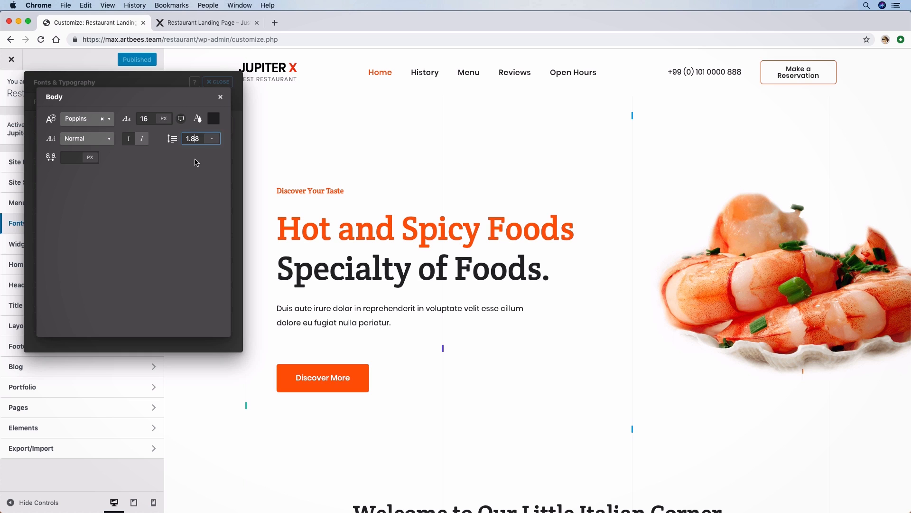
pyautogui.click(110, 140)
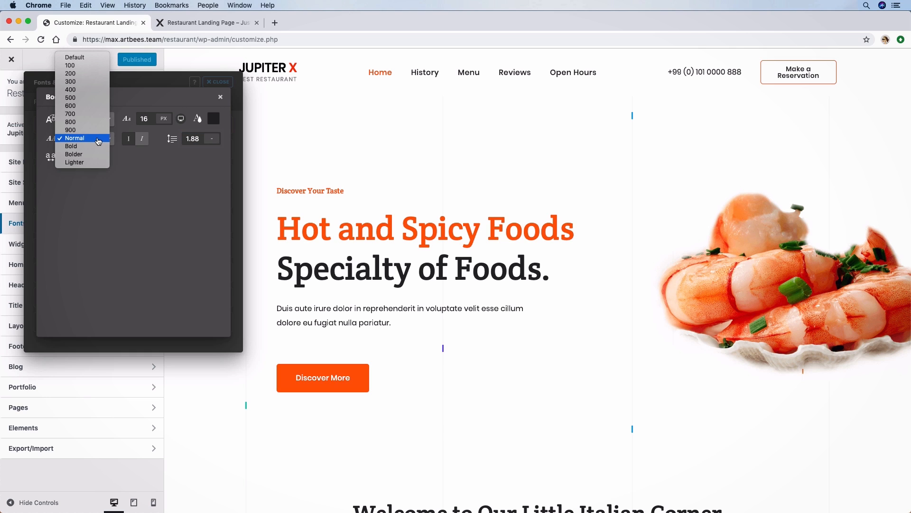
pyautogui.click(98, 138)
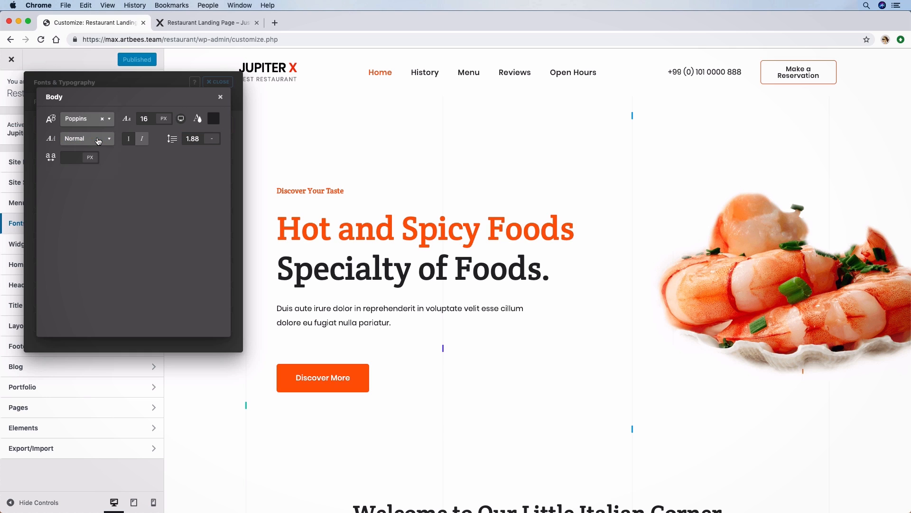
pyautogui.click(220, 97)
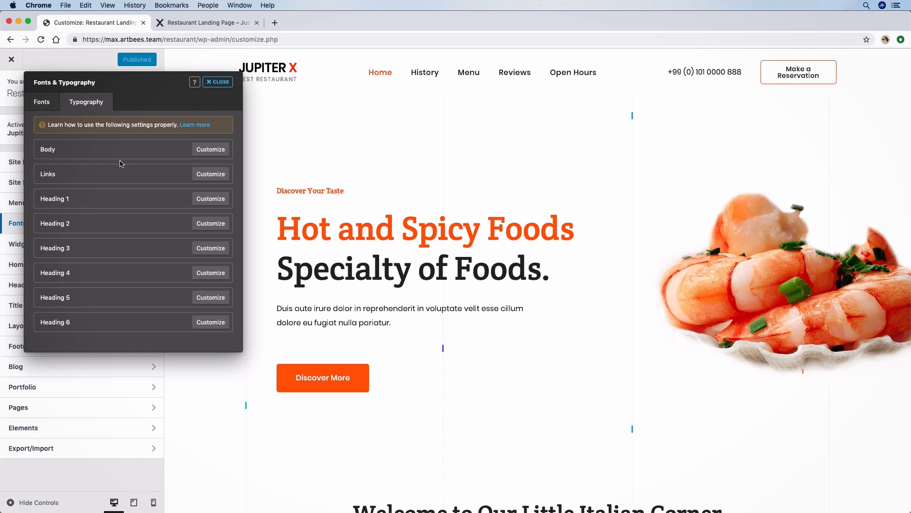
# Inspect the Links and Heading 1 typography settings, recheck the list of font families, and close Fonts & Typography.
pyautogui.click(207, 175)
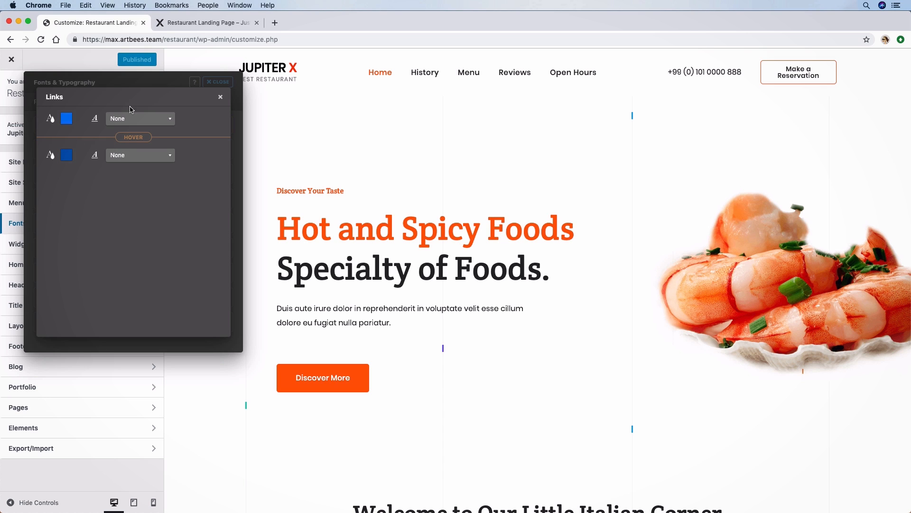
pyautogui.click(218, 102)
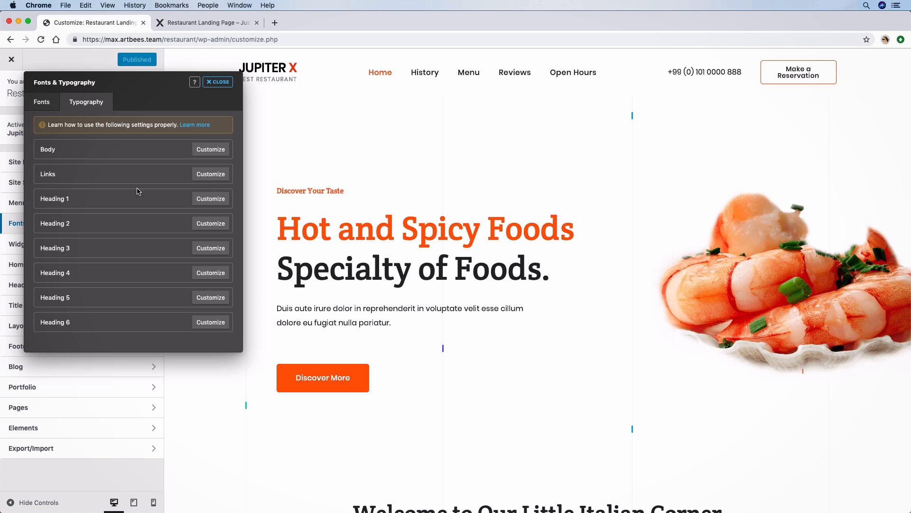
pyautogui.click(217, 199)
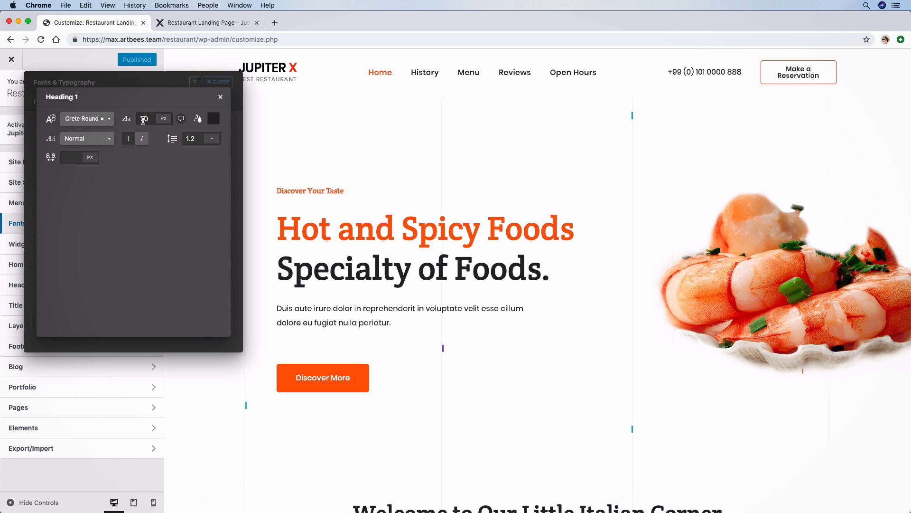
pyautogui.click(219, 97)
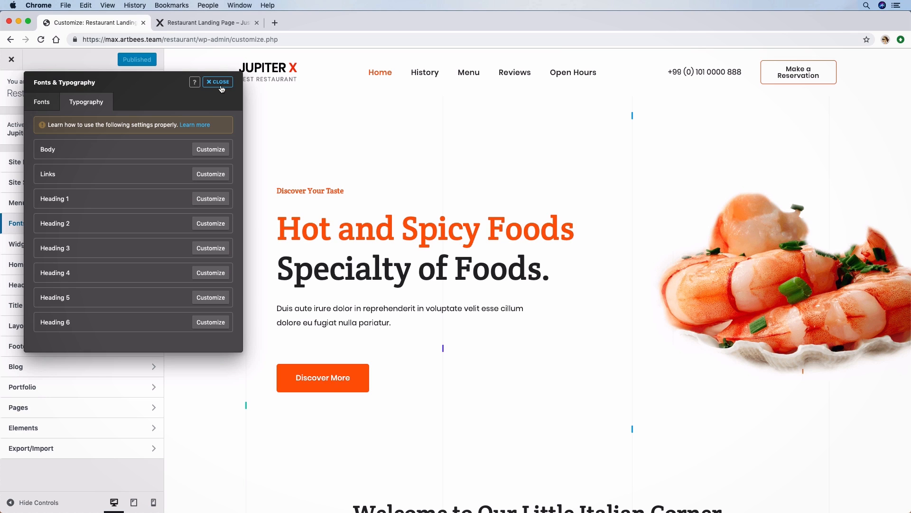
pyautogui.click(53, 102)
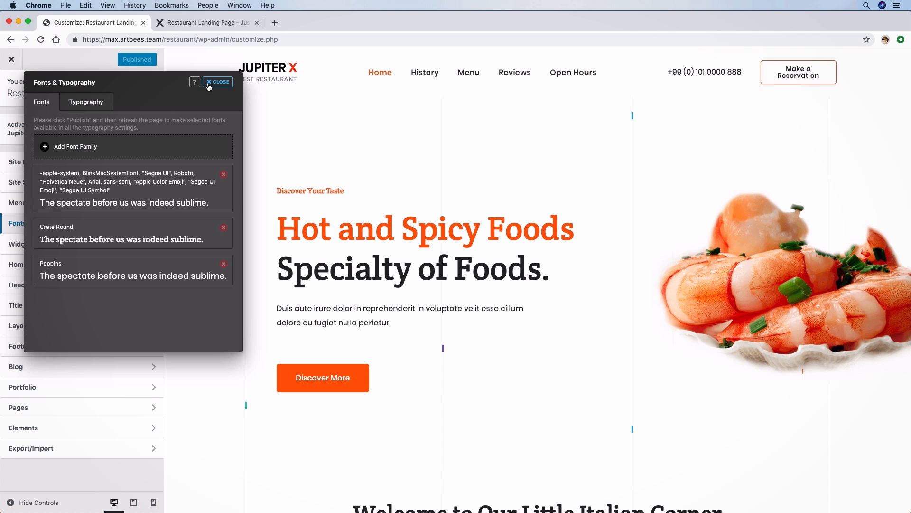
pyautogui.click(209, 83)
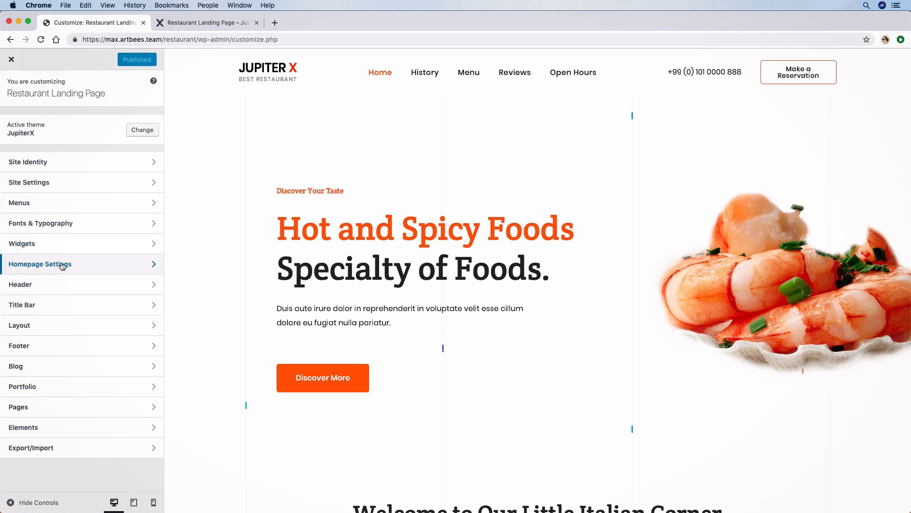
# Examine the Header settings for type, template and behavior, and the Title Bar's type and element options.
pyautogui.click(68, 293)
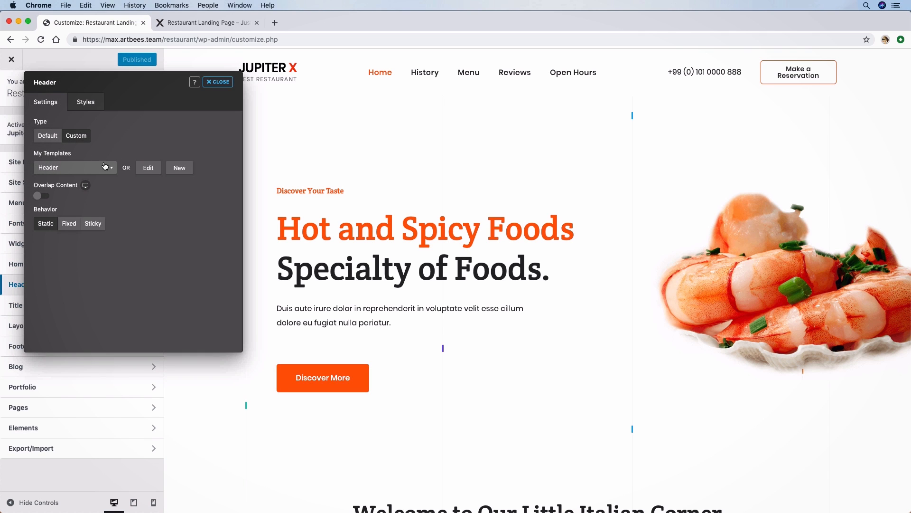
pyautogui.click(214, 83)
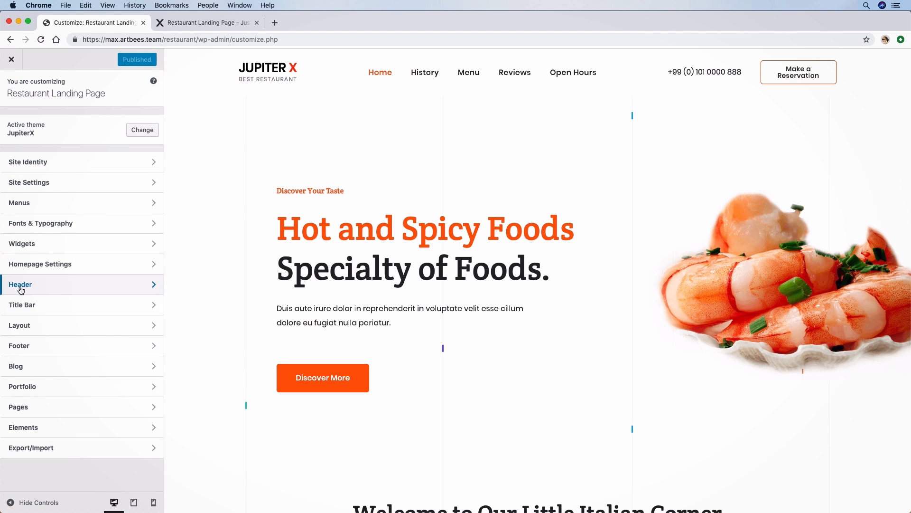
pyautogui.click(51, 305)
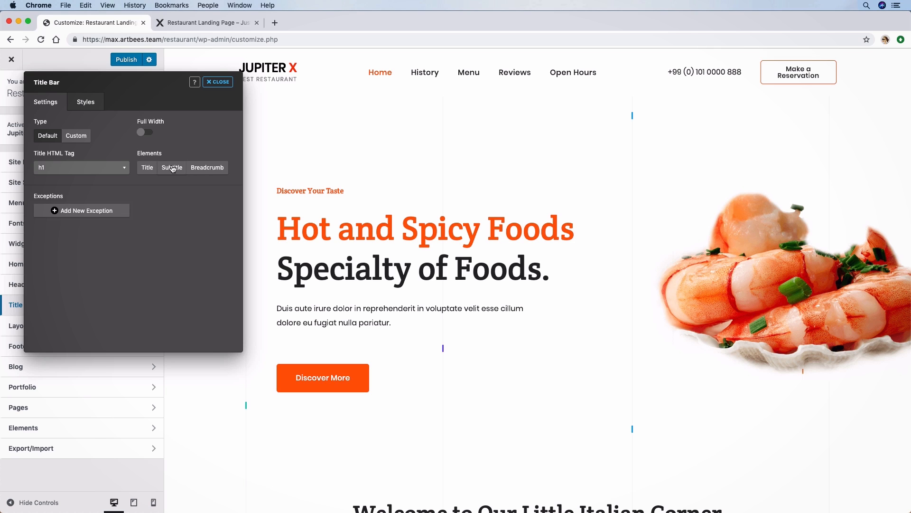
pyautogui.click(218, 82)
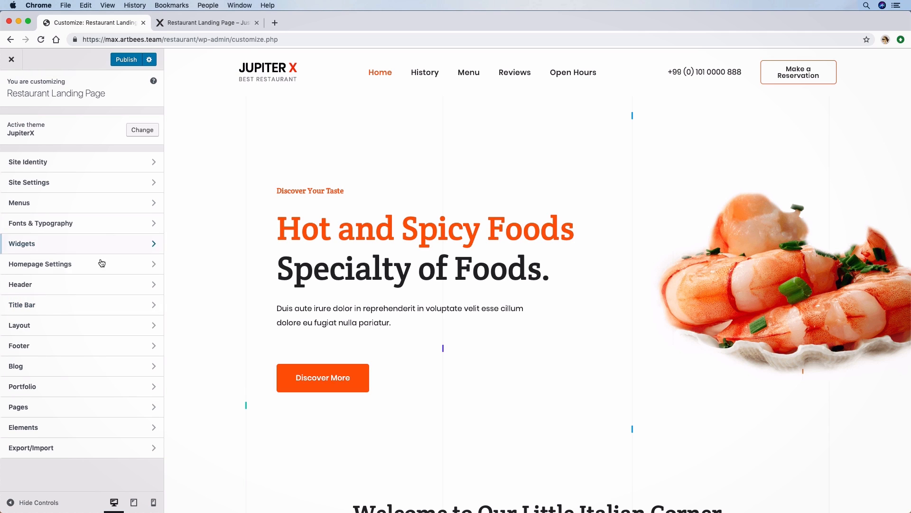
# Examine the Footer settings for type and behavior, including the choice of custom footer templates.
pyautogui.click(58, 353)
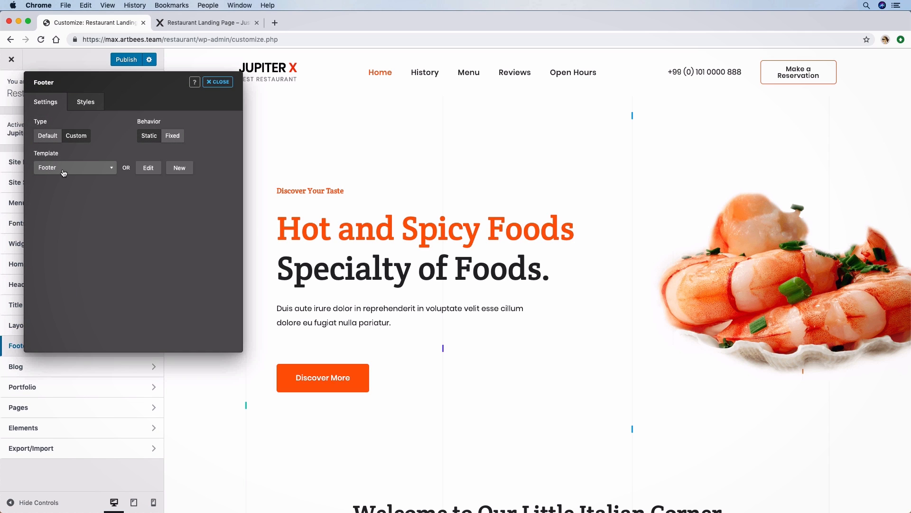
pyautogui.click(64, 172)
pyautogui.click(80, 203)
pyautogui.click(218, 82)
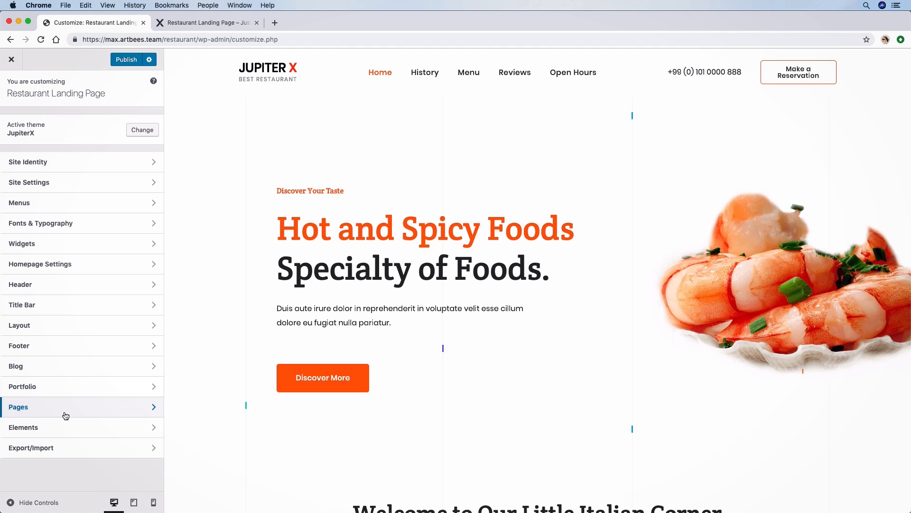
# Review the theme's Export/Import options and leave the customizer for the Jupiter X Control Panel.
pyautogui.click(67, 448)
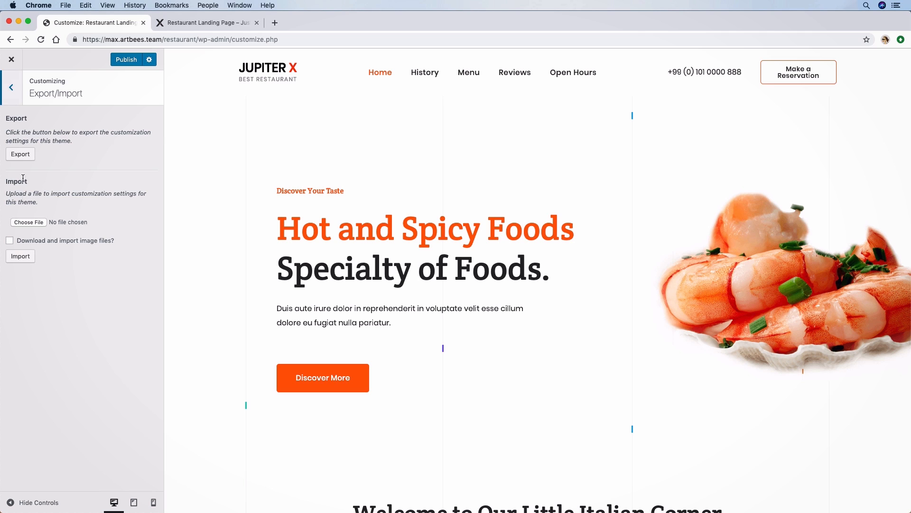
pyautogui.click(11, 87)
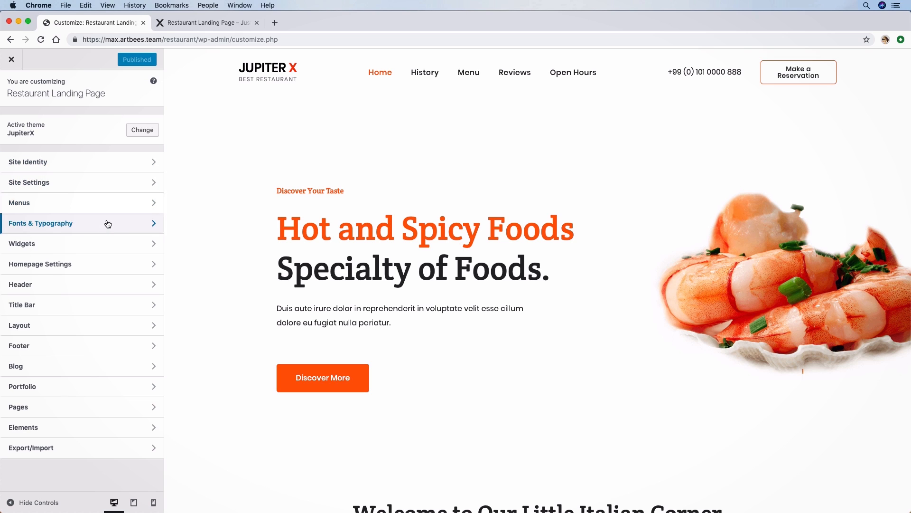
pyautogui.click(9, 62)
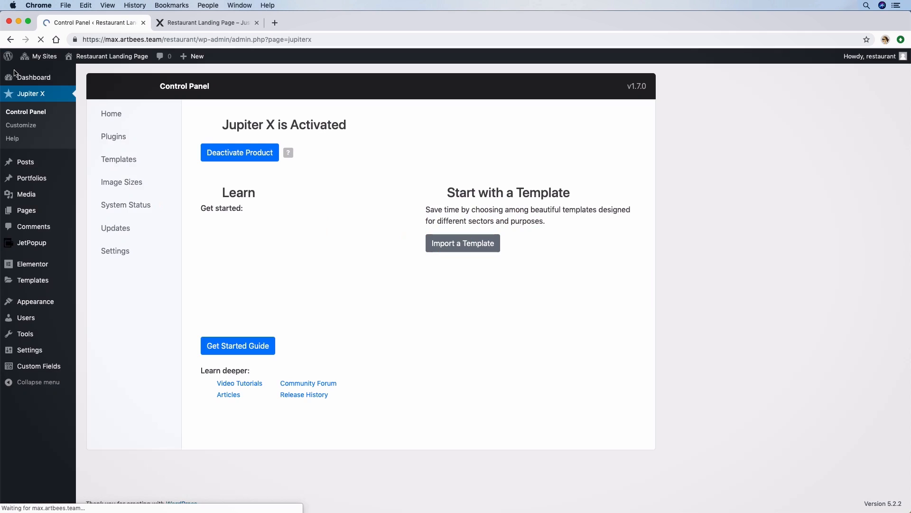
# Open the site's menu management page and create a new menu named Test.
pyautogui.moveTo(40, 301)
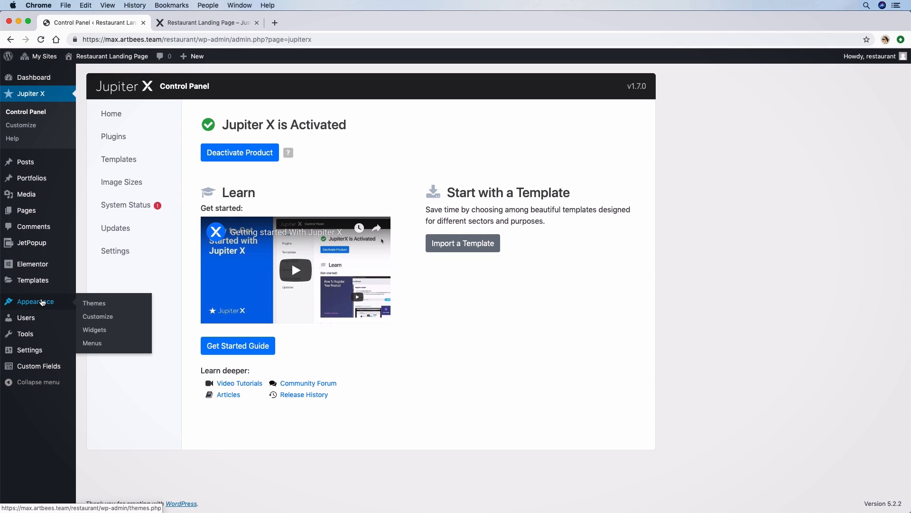
pyautogui.click(93, 343)
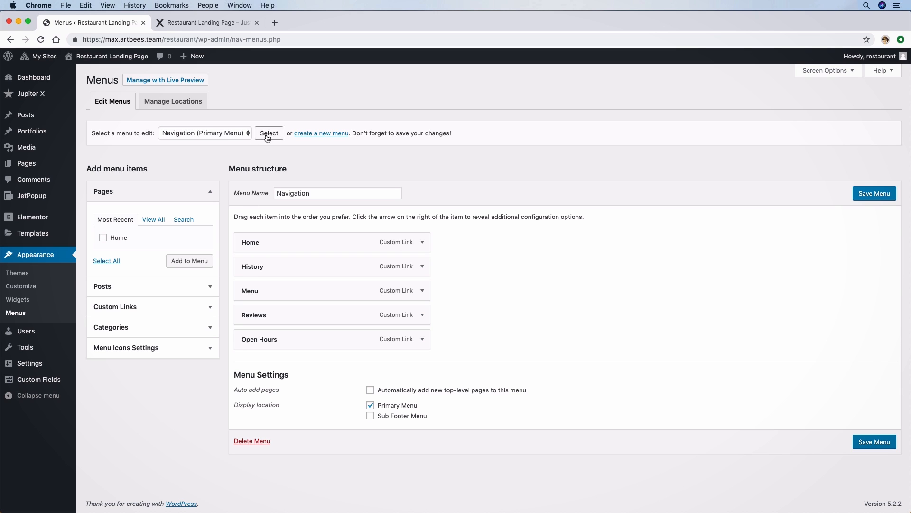
pyautogui.click(325, 135)
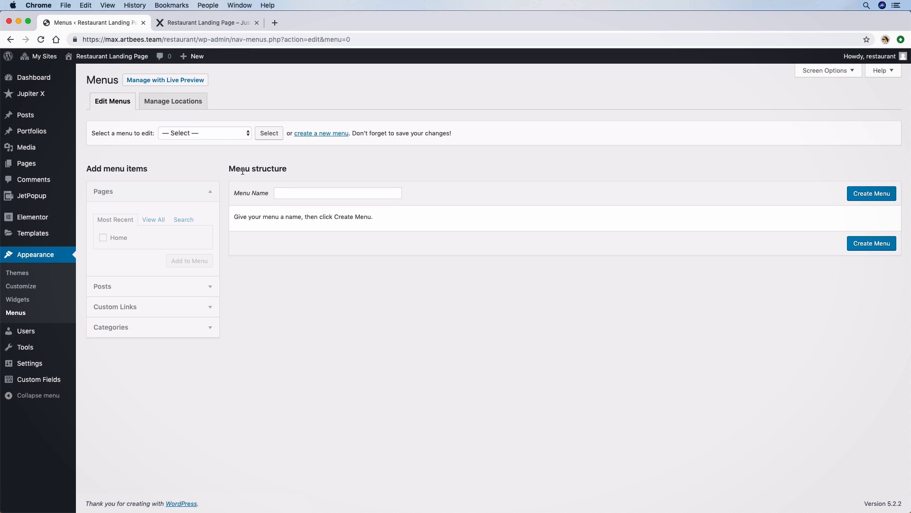
pyautogui.write('Test')
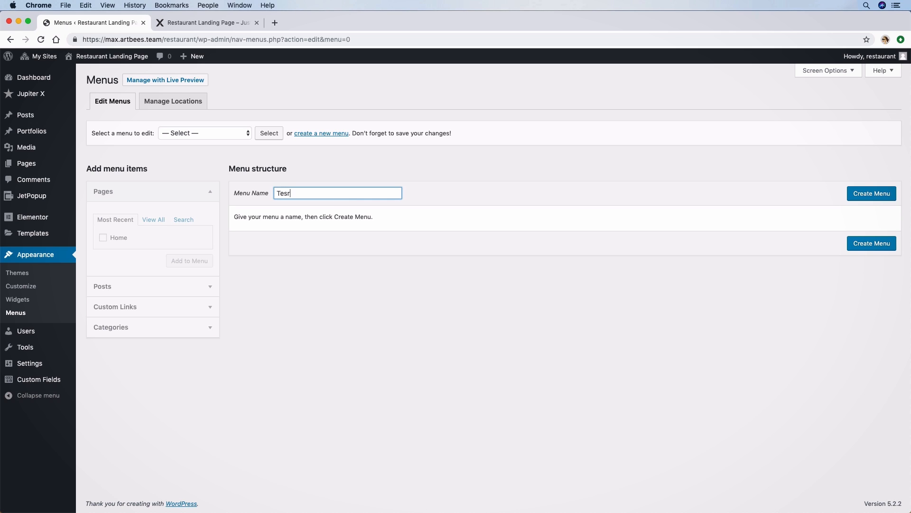
pyautogui.click(872, 194)
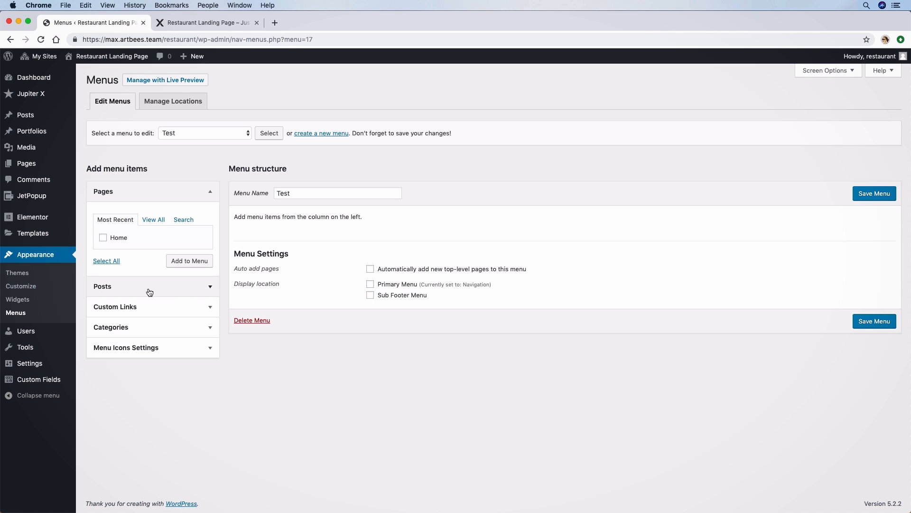
# Add a custom link with URL #item1 and link text Link1 to the Test menu, and save the menu.
pyautogui.click(197, 307)
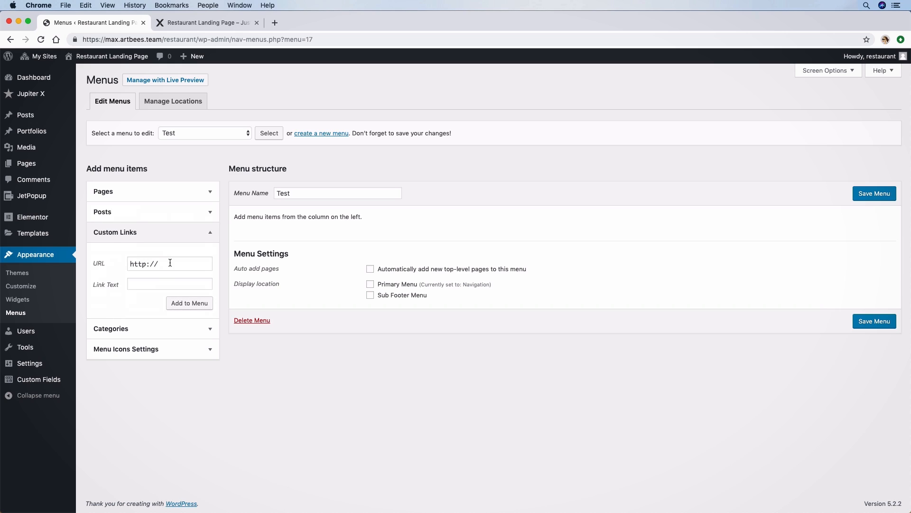
pyautogui.click(170, 263)
pyautogui.write('#ut==')
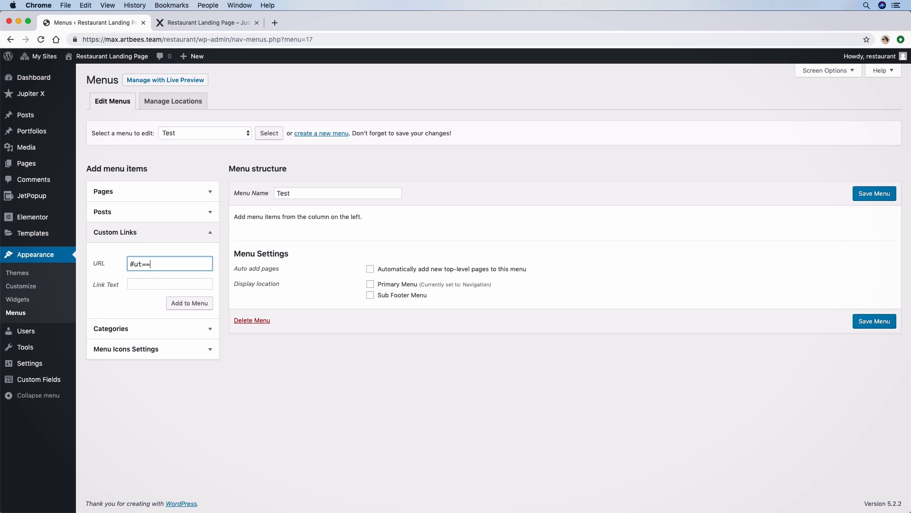
pyautogui.write('1')
pyautogui.press('Tab')
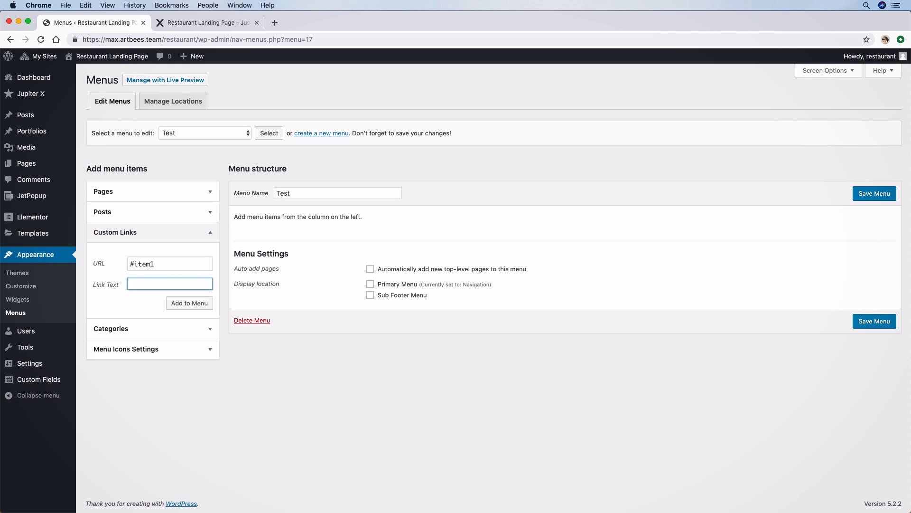
pyautogui.write('Linke')
pyautogui.press('Left')
pyautogui.click(201, 306)
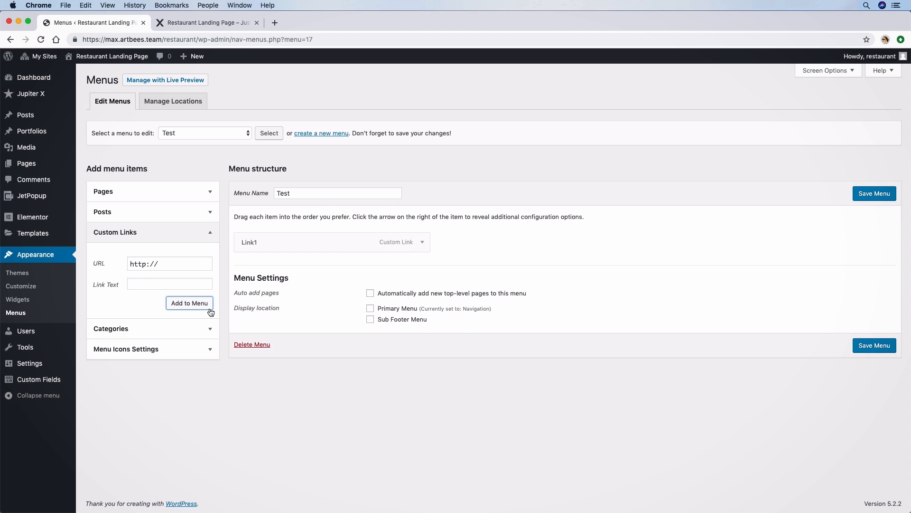
pyautogui.click(874, 194)
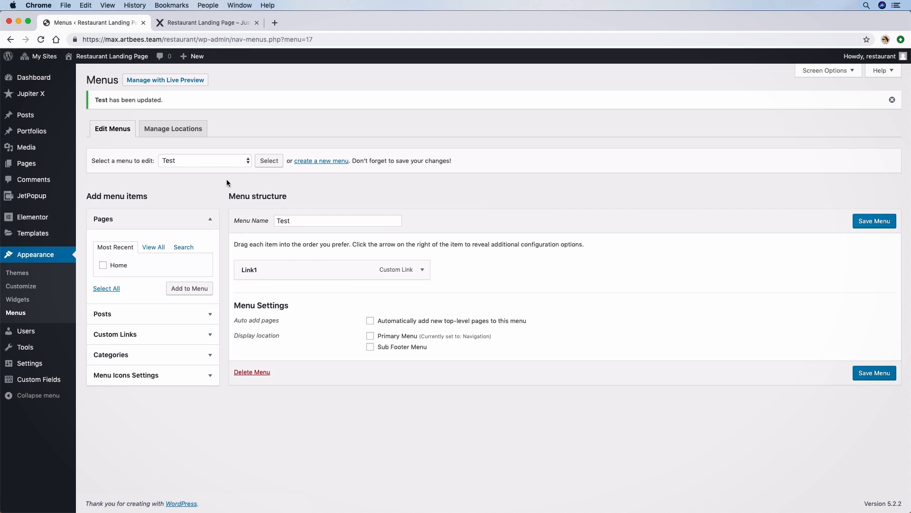
# Examine the URL and navigation label of the Link1 item, and collapse its settings.
pyautogui.click(423, 269)
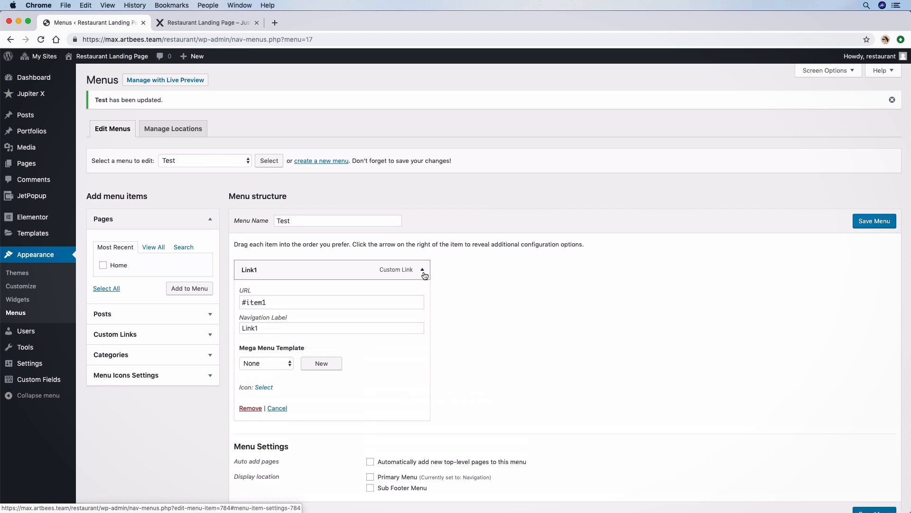
pyautogui.click(424, 272)
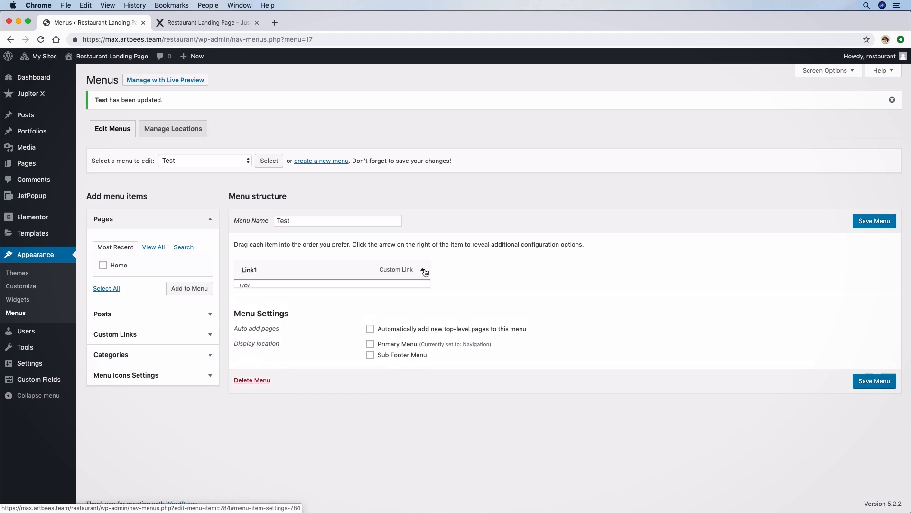
pyautogui.click(424, 272)
pyautogui.click(288, 303)
pyautogui.tripleClick(289, 303)
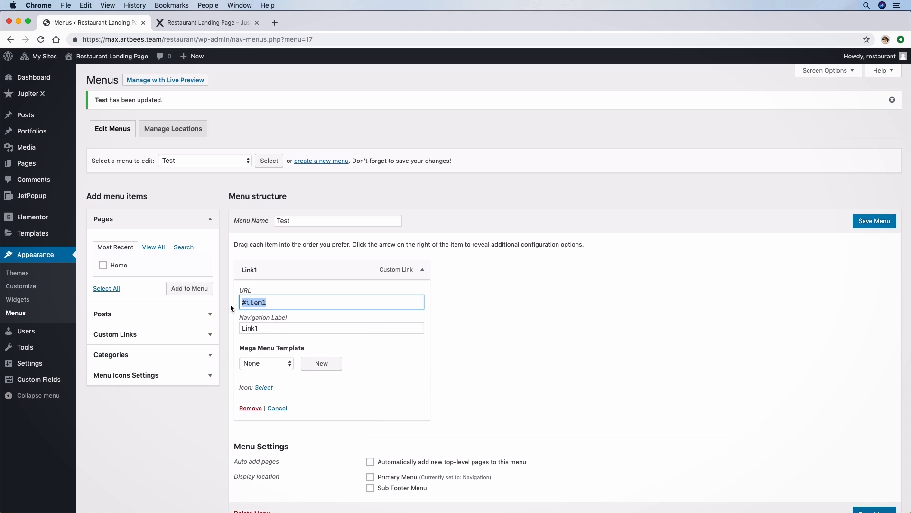
pyautogui.click(263, 327)
pyautogui.doubleClick(262, 326)
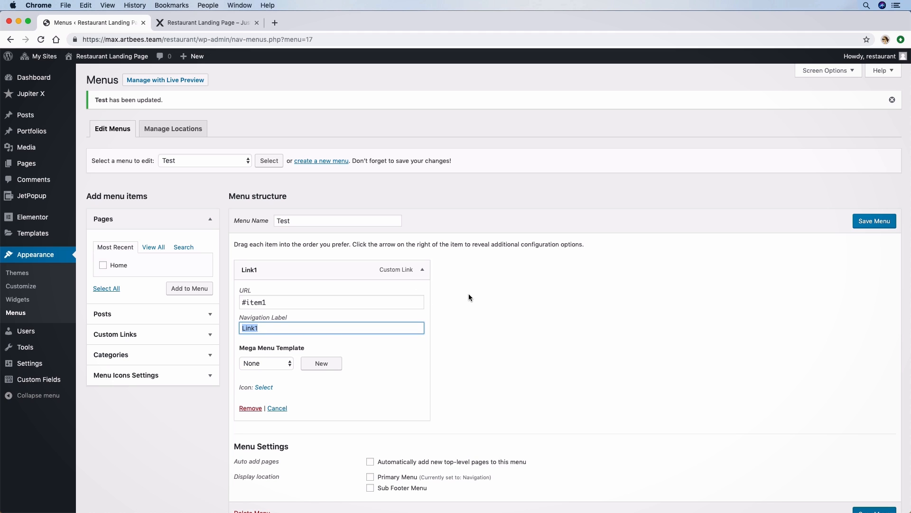
pyautogui.click(420, 272)
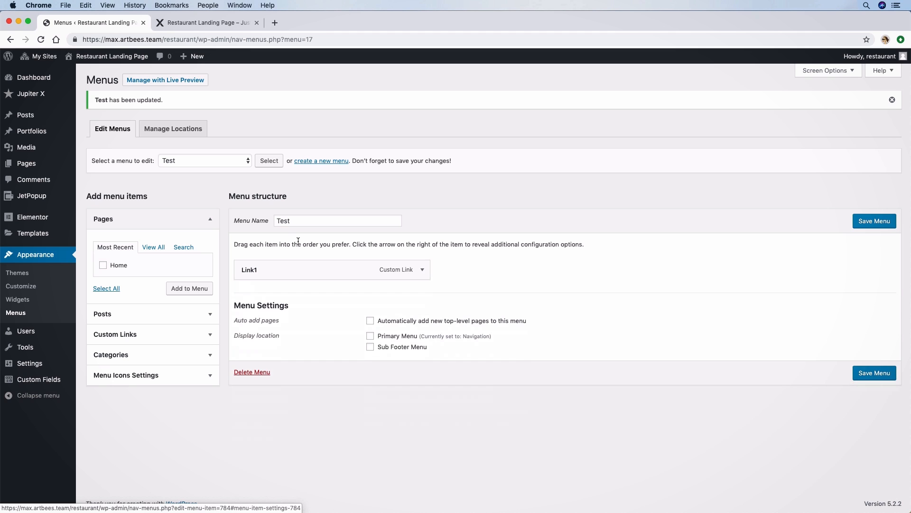
# Load the Navigation (Primary Menu) menu for editing and examine the link settings of its History and Menu items.
pyautogui.click(227, 163)
pyautogui.click(221, 152)
pyautogui.click(269, 161)
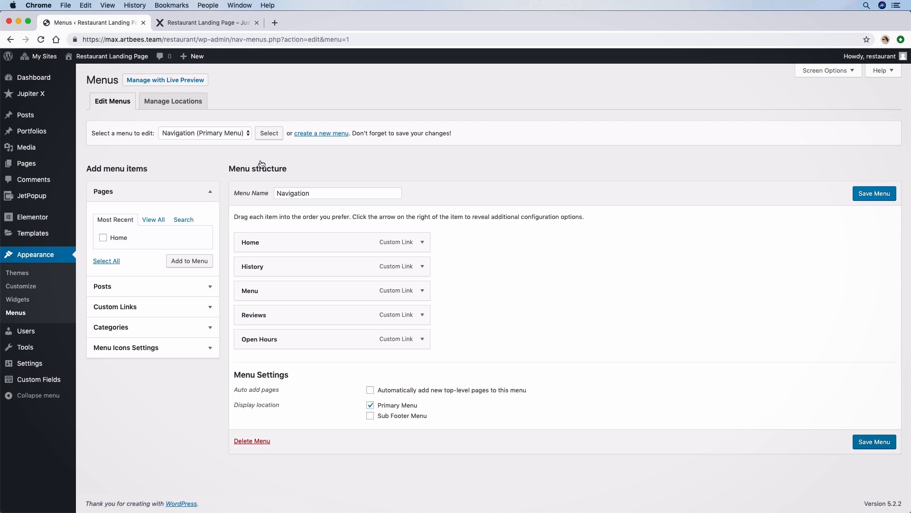
pyautogui.click(421, 268)
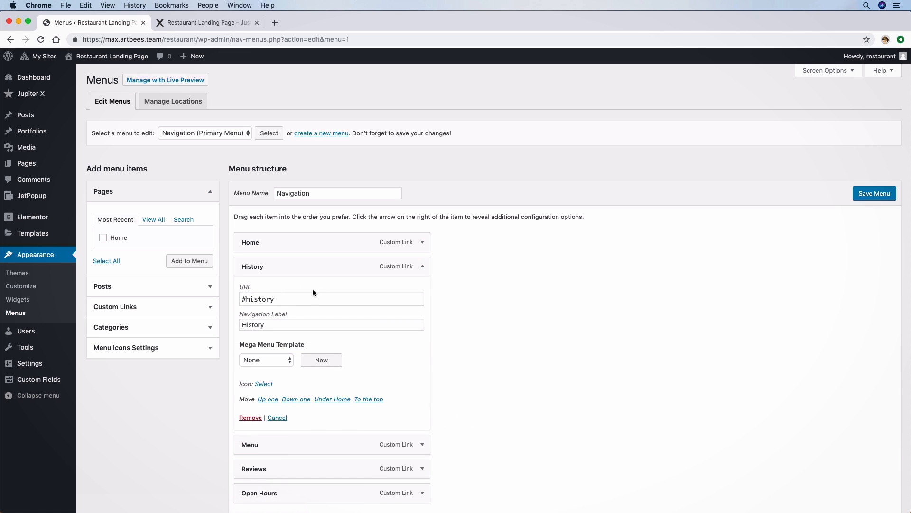
pyautogui.scroll(-2, 313, 289)
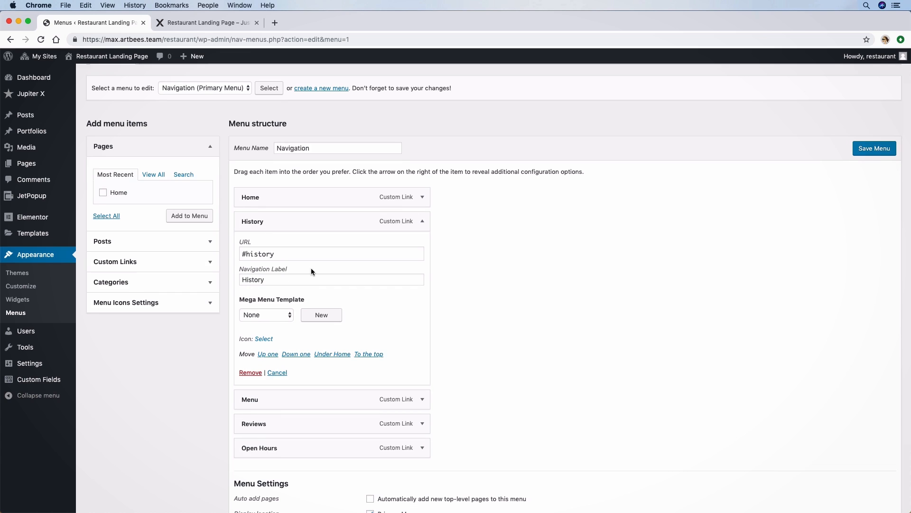
pyautogui.scroll(-4, 313, 270)
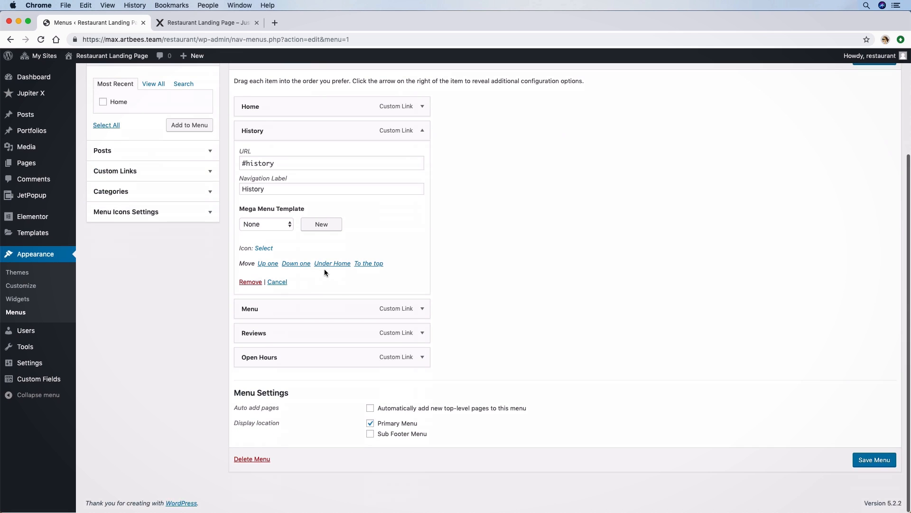
pyautogui.click(421, 309)
pyautogui.scroll(-4, 275, 285)
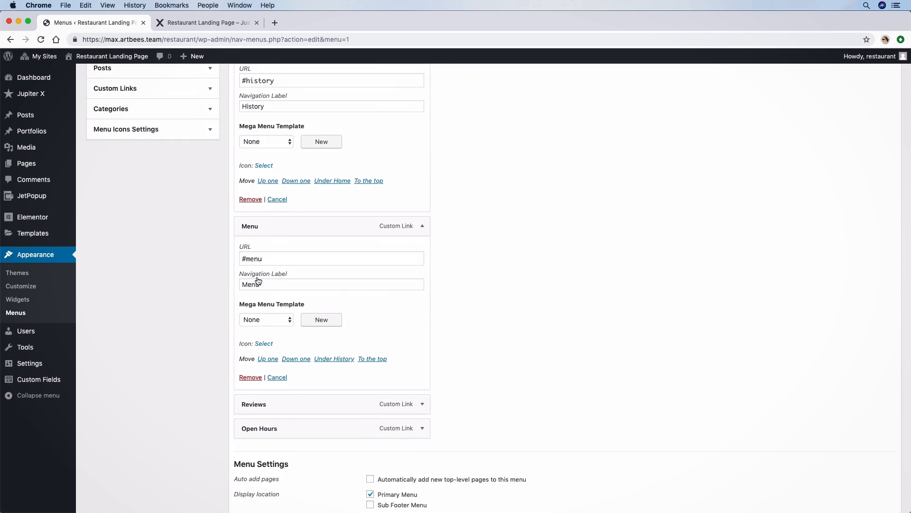
pyautogui.scroll(-3, 309, 289)
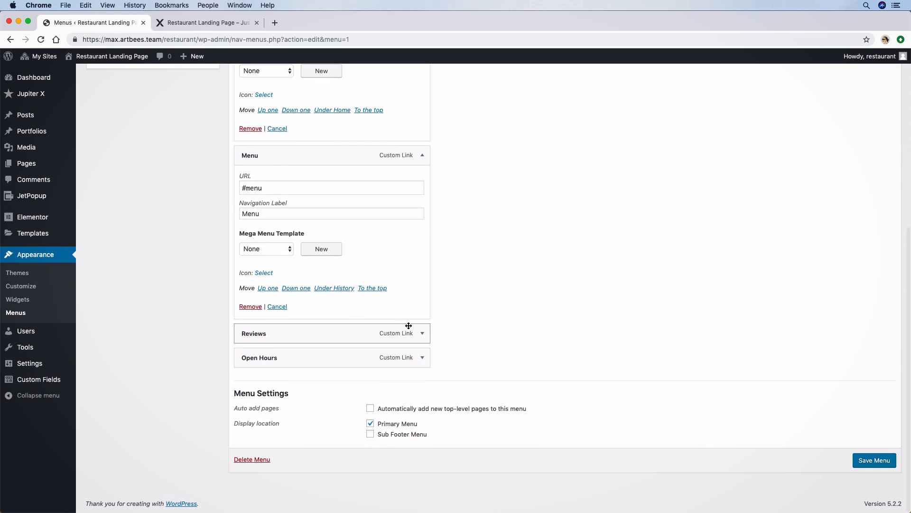
pyautogui.scroll(4, 481, 309)
pyautogui.scroll(4, 483, 312)
pyautogui.scroll(-6, 483, 312)
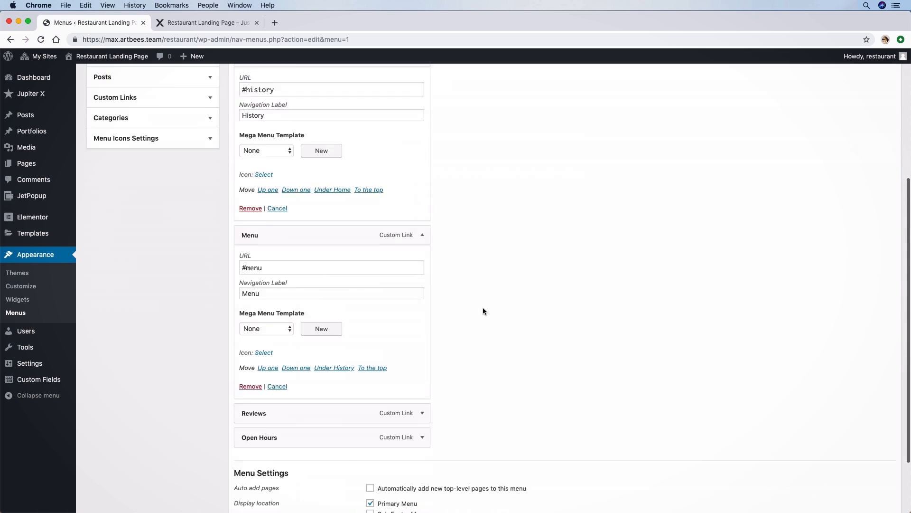
# Save the Navigation menu and open the list of saved templates.
pyautogui.click(882, 459)
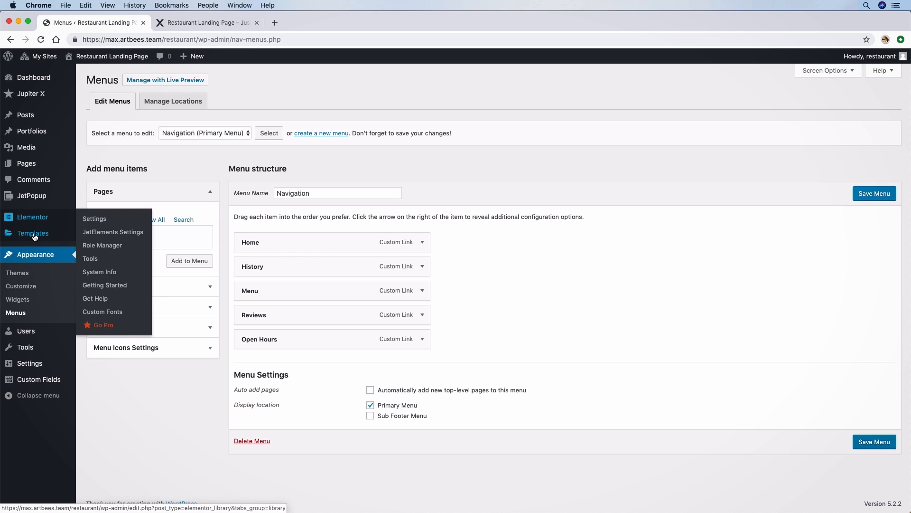
pyautogui.moveTo(35, 237)
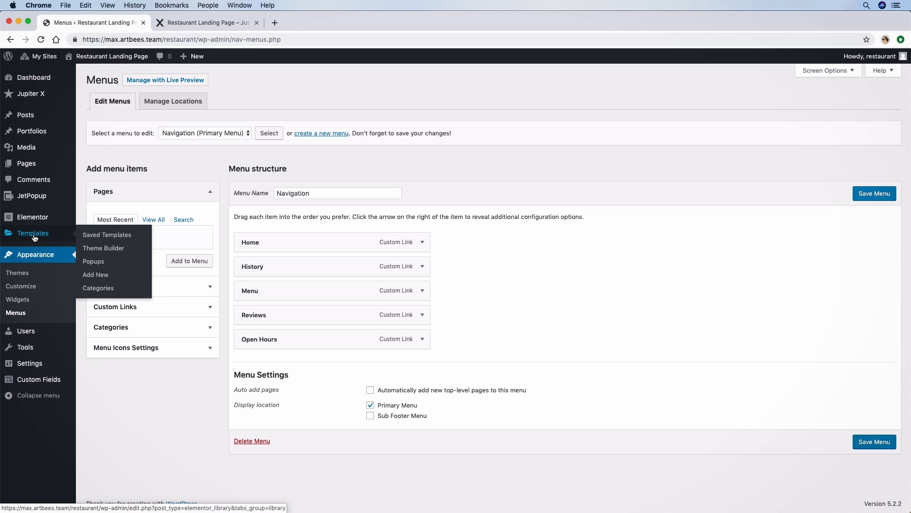
pyautogui.click(101, 236)
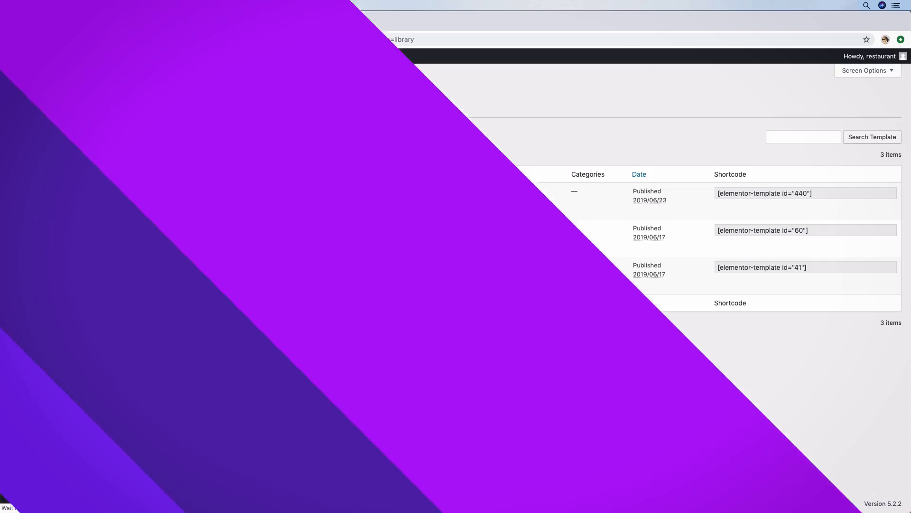
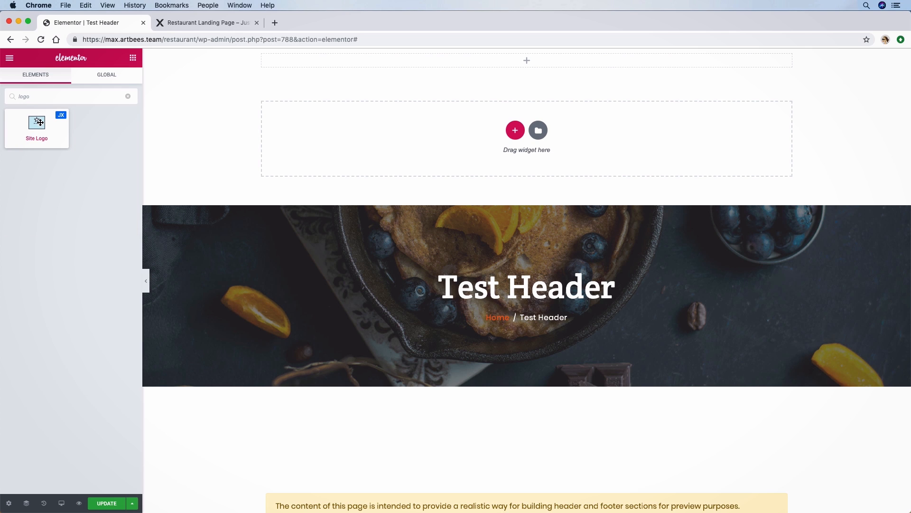
# Add a Site Logo widget to the empty header section and choose the Primary logo.
pyautogui.moveTo(39, 122); pyautogui.dragTo(310, 67)
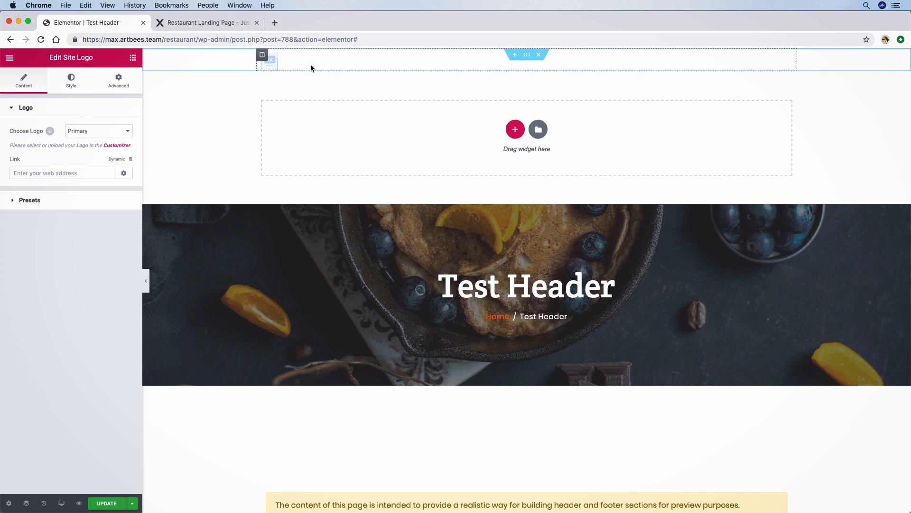
pyautogui.click(103, 130)
pyautogui.click(108, 120)
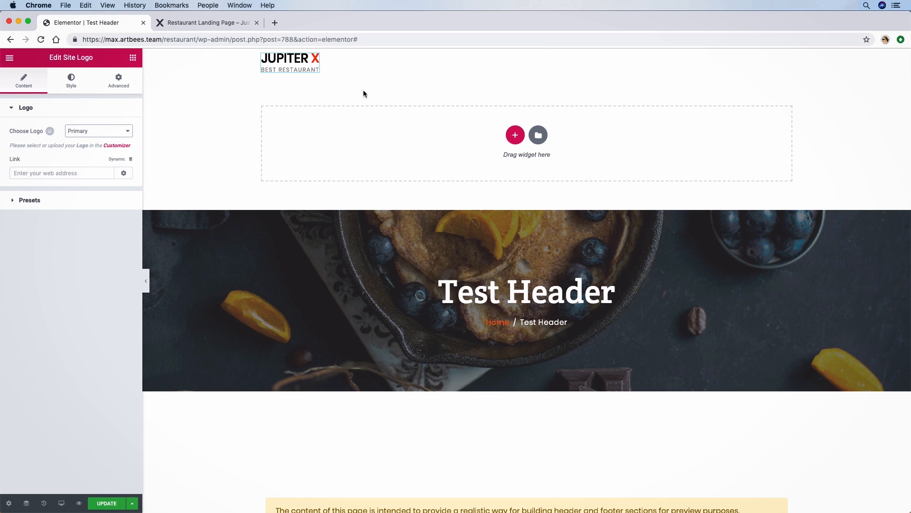
# Find the Flex Spacer widget by searching for "spacer" and place it directly after the site logo.
pyautogui.click(133, 58)
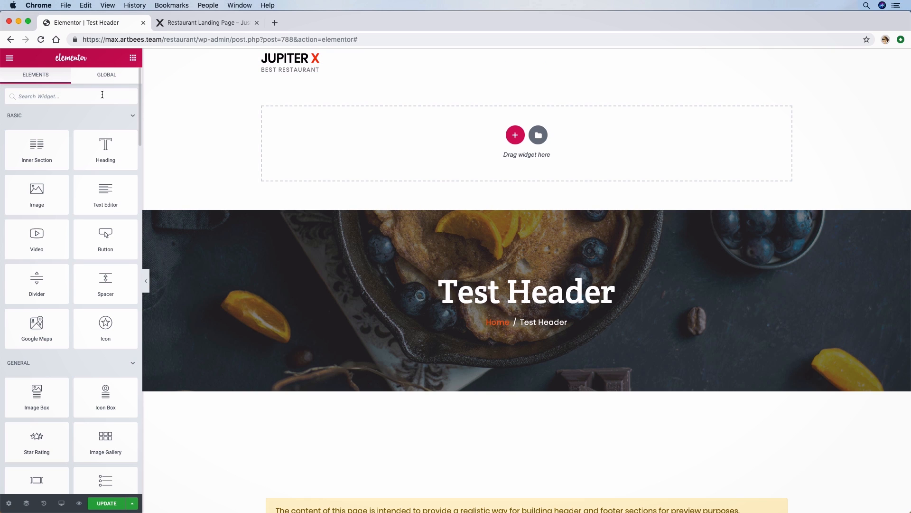
pyautogui.write('spacer')
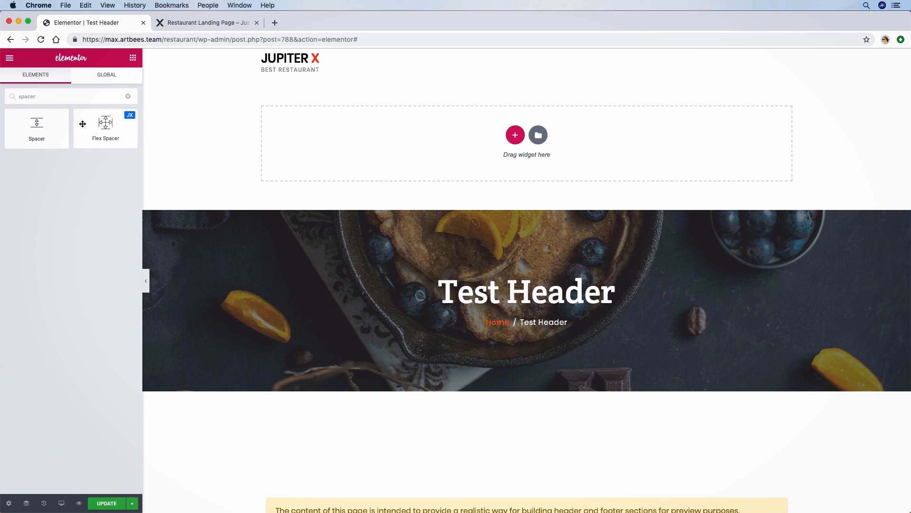
pyautogui.moveTo(105, 126); pyautogui.dragTo(298, 72)
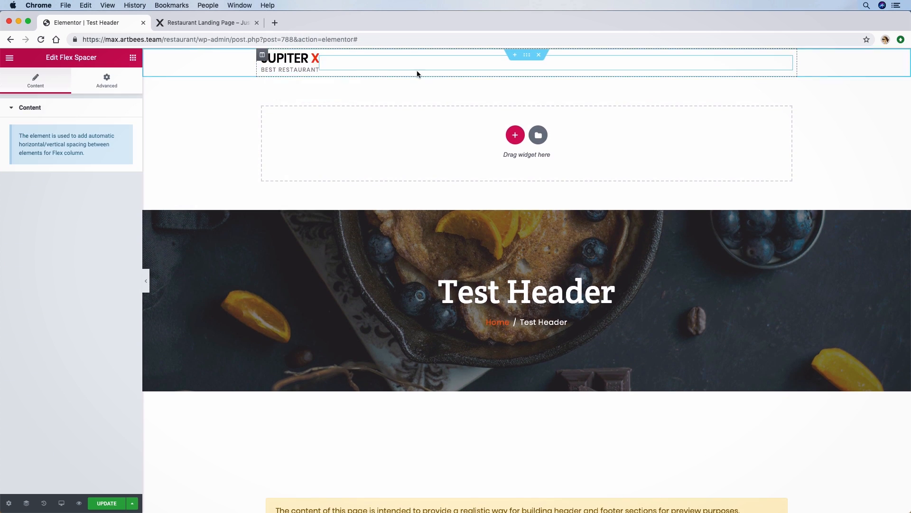
# Find the JX Navigation Menu widget by searching for "menu" and place it after the flex spacer in the header.
pyautogui.click(132, 59)
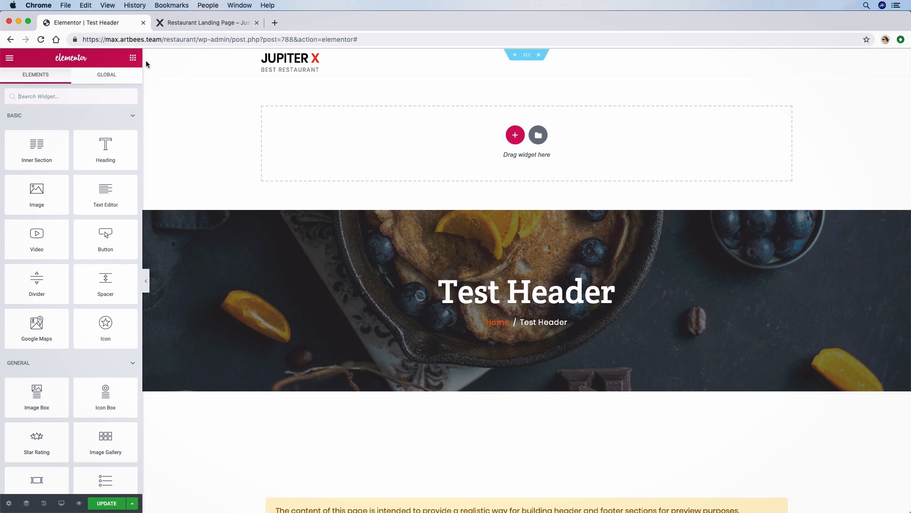
pyautogui.write('menu')
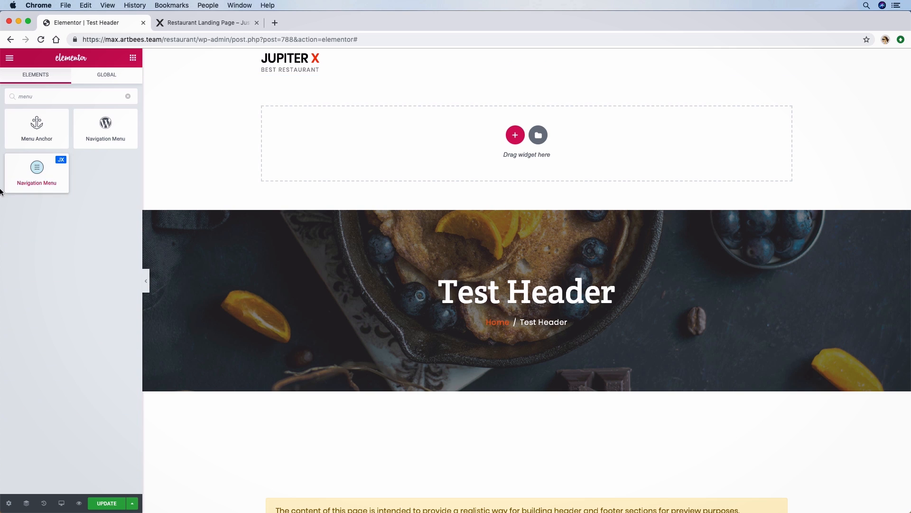
pyautogui.moveTo(36, 170); pyautogui.dragTo(411, 70)
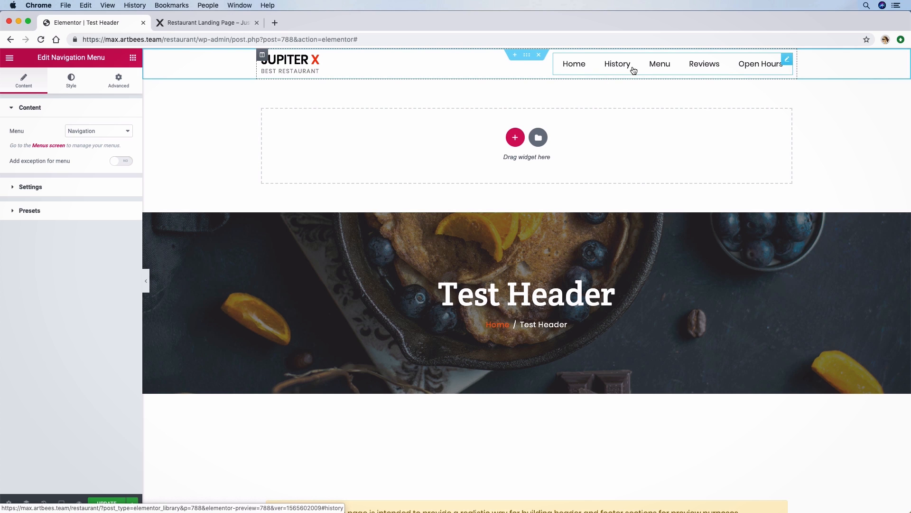
# Switch the widget's menu source to Test and set it back to Navigation.
pyautogui.click(73, 131)
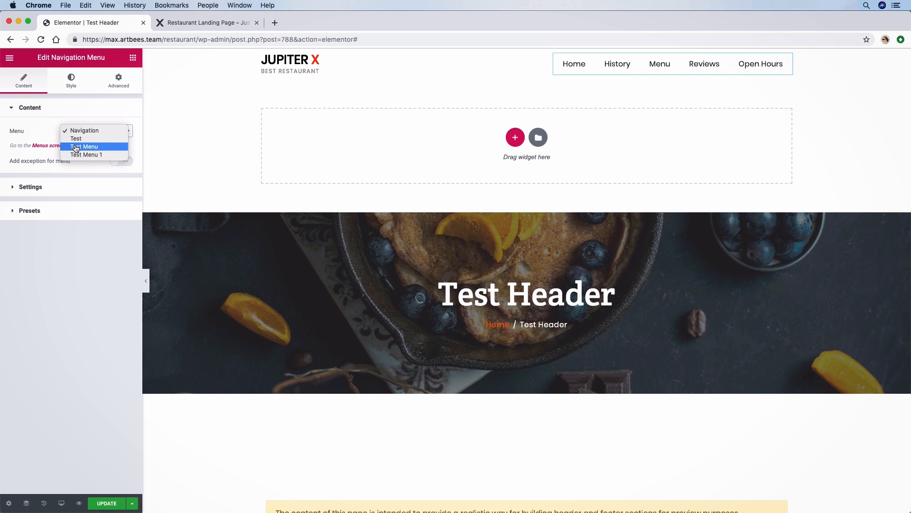
pyautogui.click(78, 138)
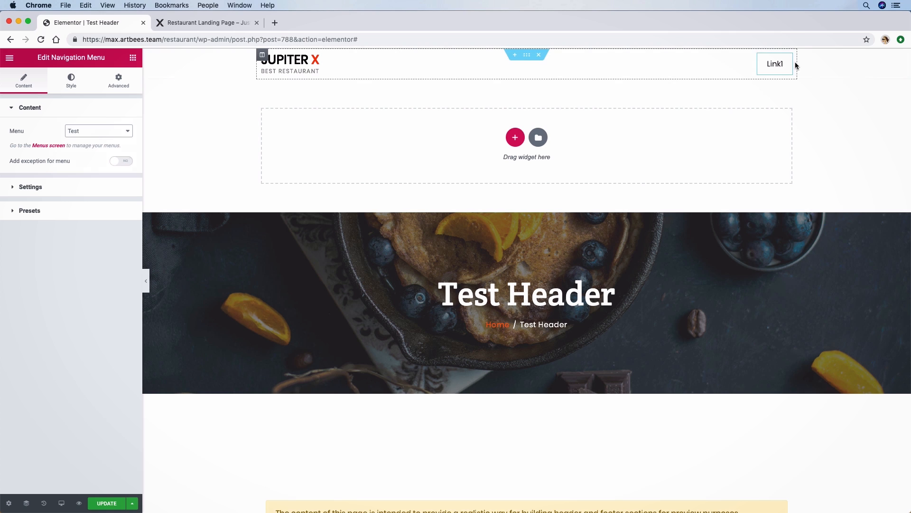
pyautogui.click(69, 132)
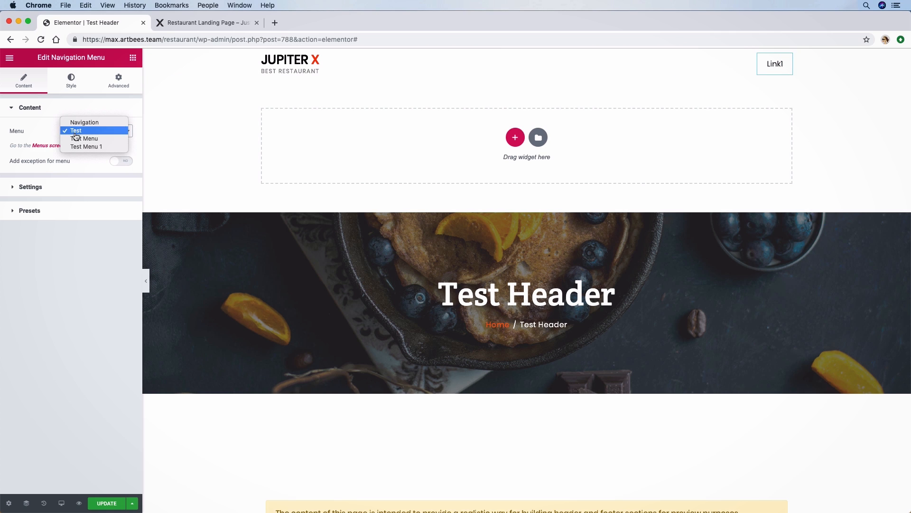
pyautogui.click(85, 123)
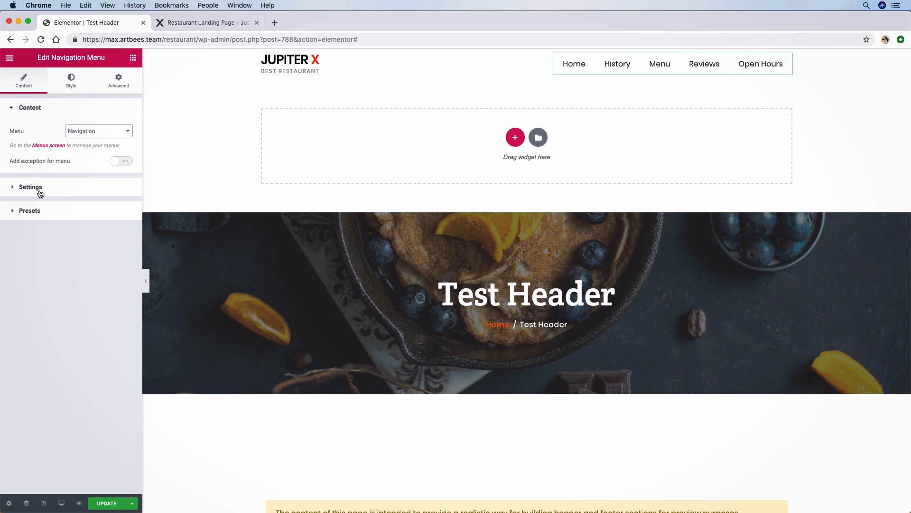
# Style the menu items with 40 space between and unlinked padding of 10 px top and bottom, 0 on the sides.
pyautogui.click(67, 88)
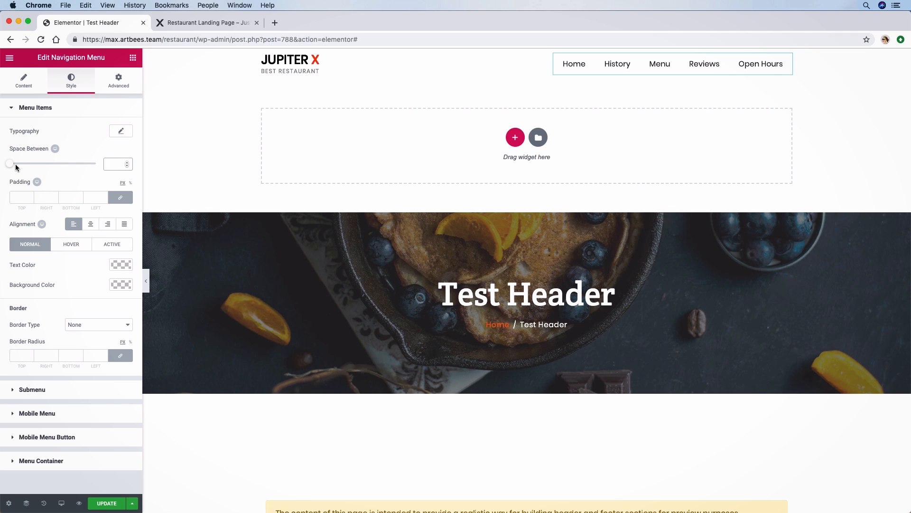
pyautogui.moveTo(9, 167); pyautogui.dragTo(43, 167)
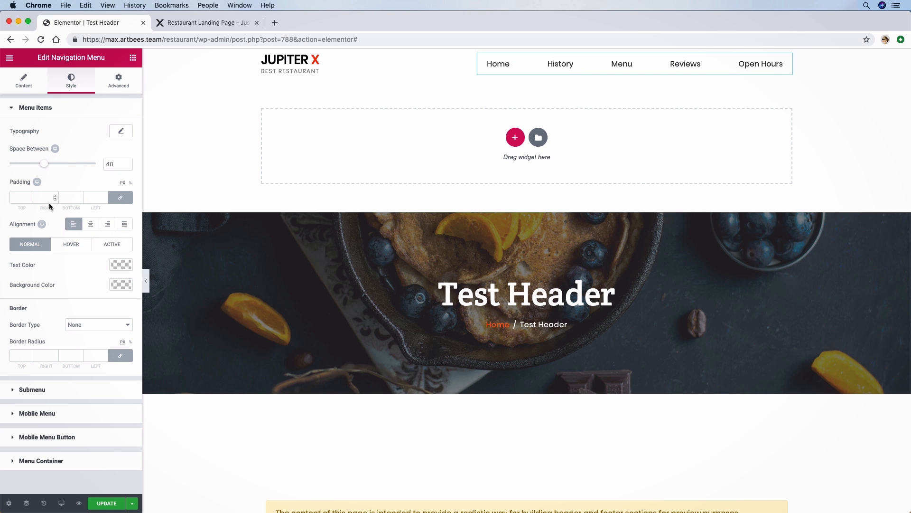
pyautogui.click(120, 197)
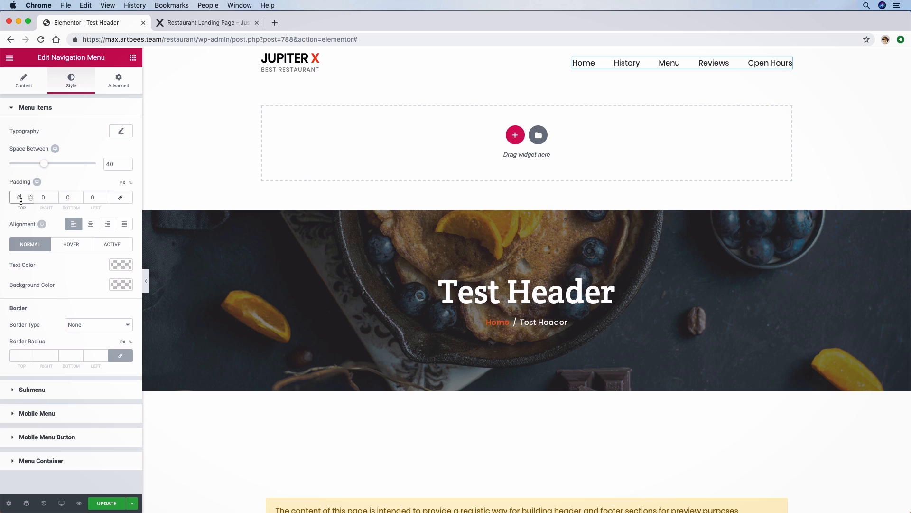
pyautogui.write('10')
pyautogui.click(68, 197)
pyautogui.write('10')
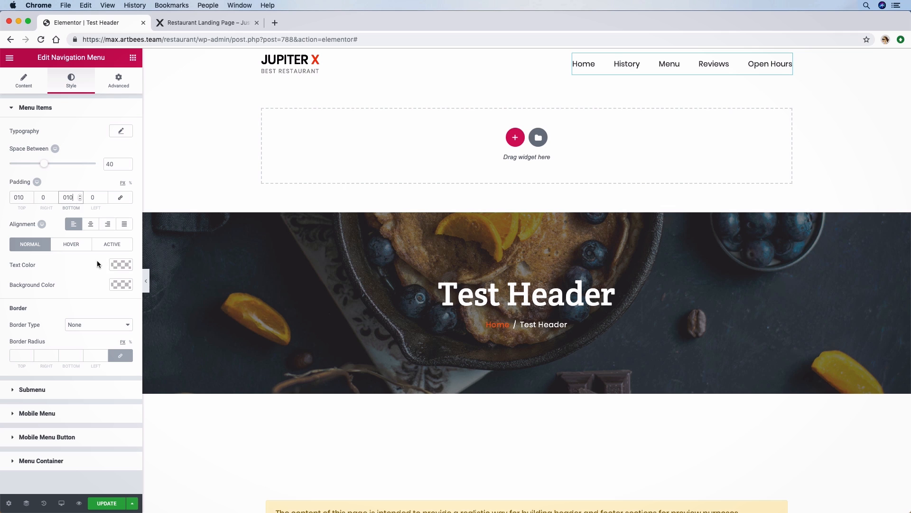
# Set the menu items' hover text color to #ff5600.
pyautogui.click(79, 261)
pyautogui.click(81, 249)
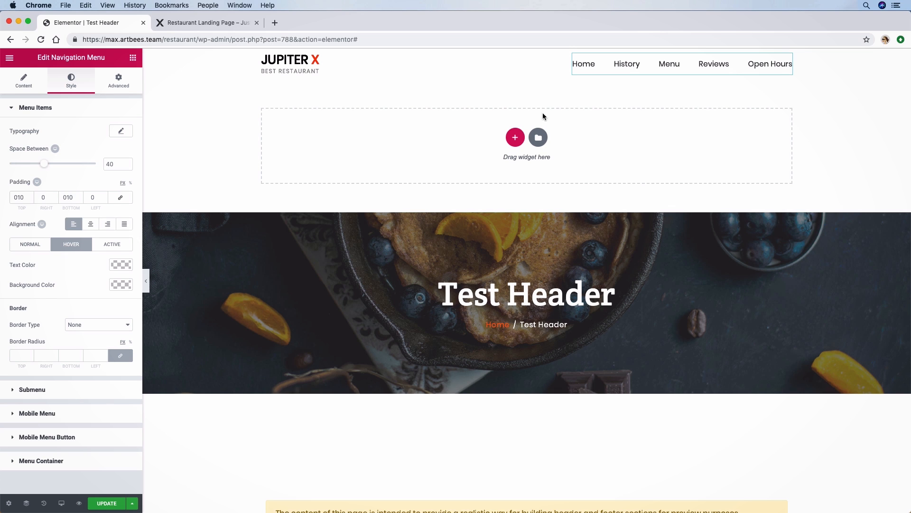
pyautogui.click(121, 264)
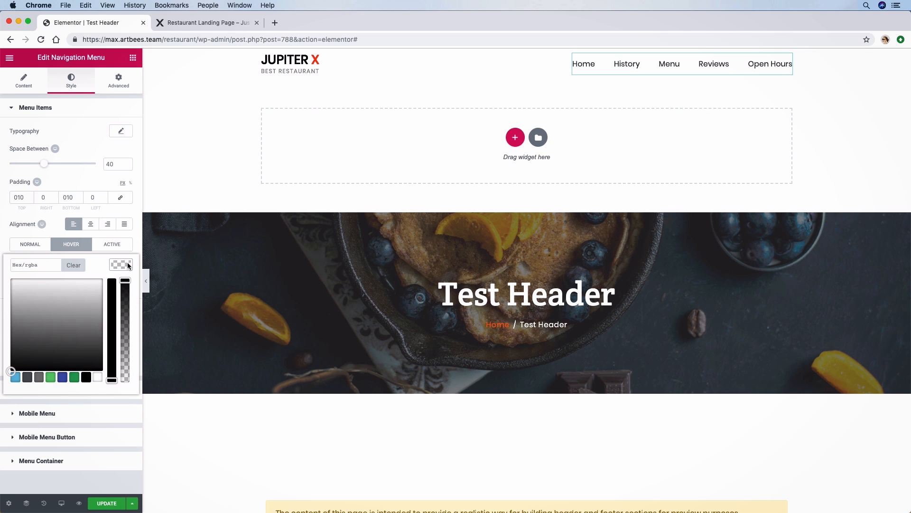
pyautogui.click(19, 266)
pyautogui.write('ff')
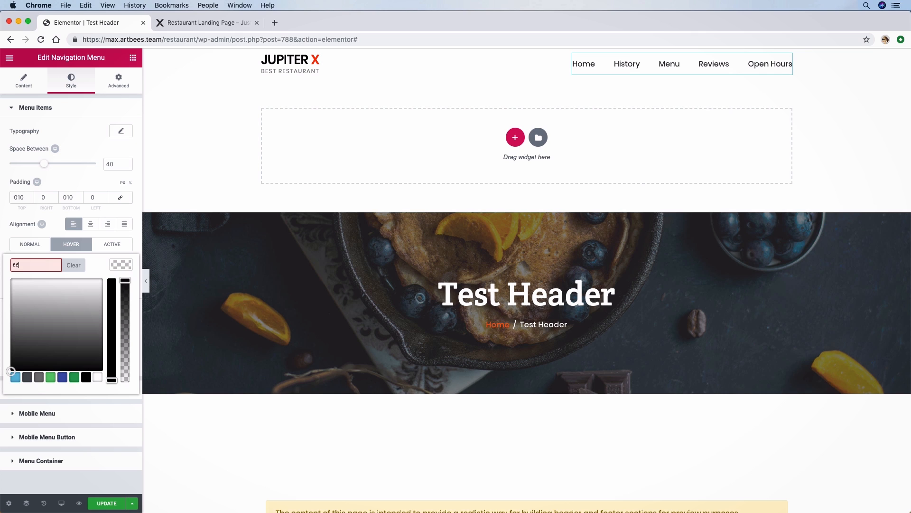
pyautogui.write('5600')
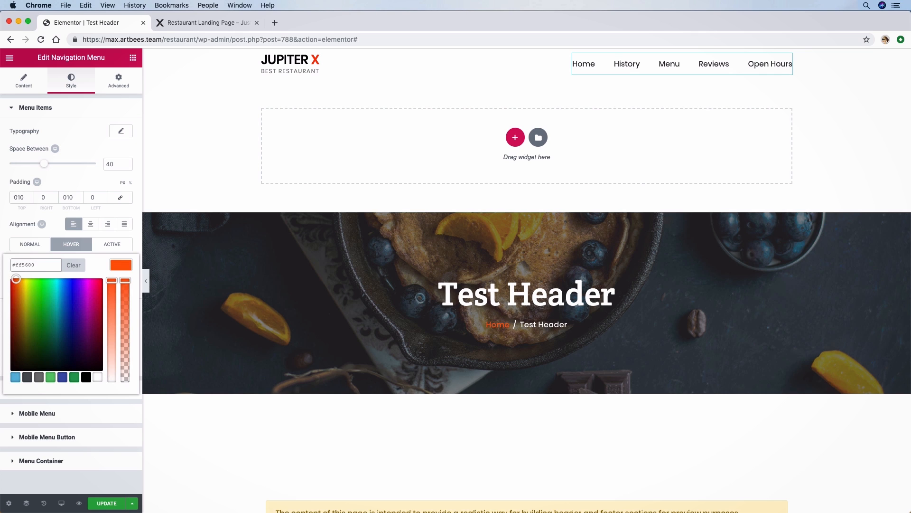
pyautogui.click(139, 219)
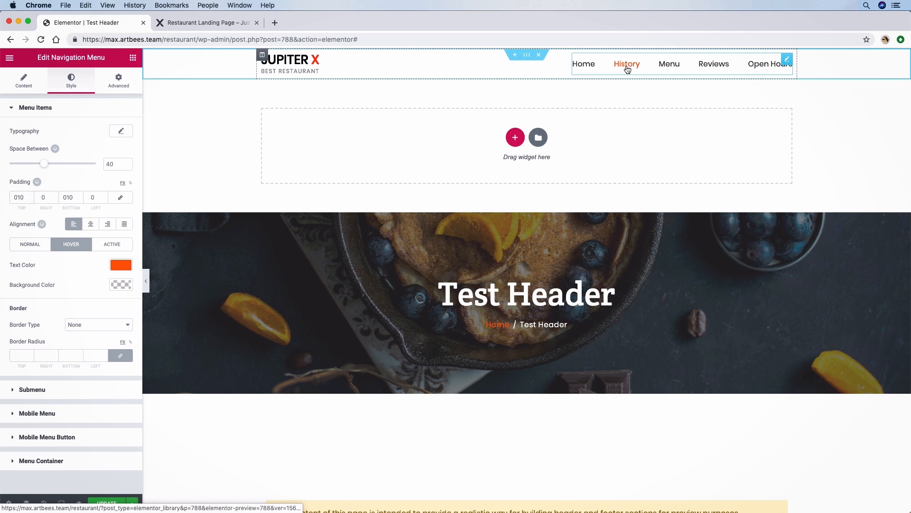
# Set the menu items' typography to weight 500 with a letter spacing of 0.3.
pyautogui.click(120, 131)
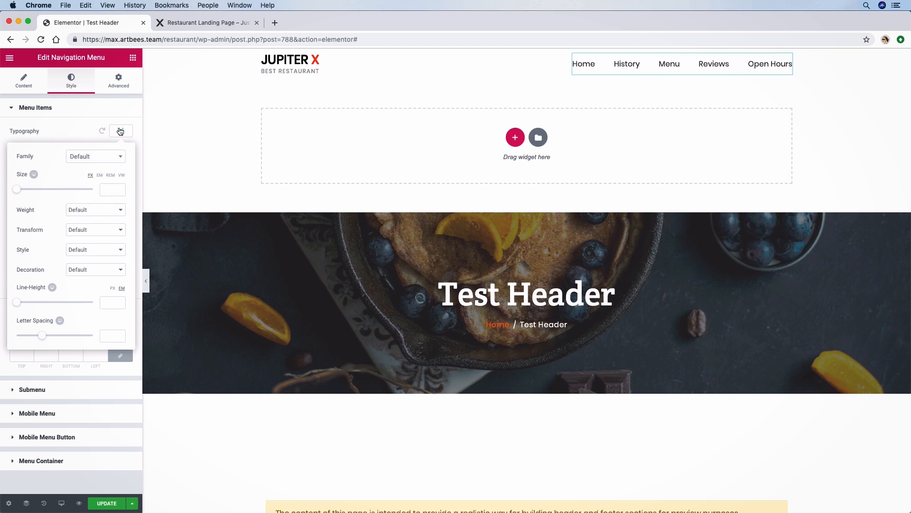
pyautogui.click(104, 216)
pyautogui.click(97, 169)
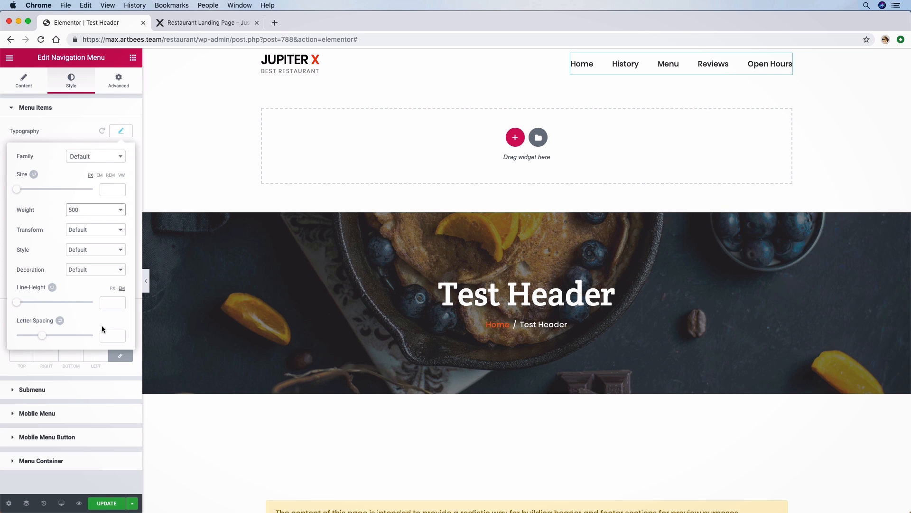
pyautogui.moveTo(46, 335); pyautogui.dragTo(44, 339)
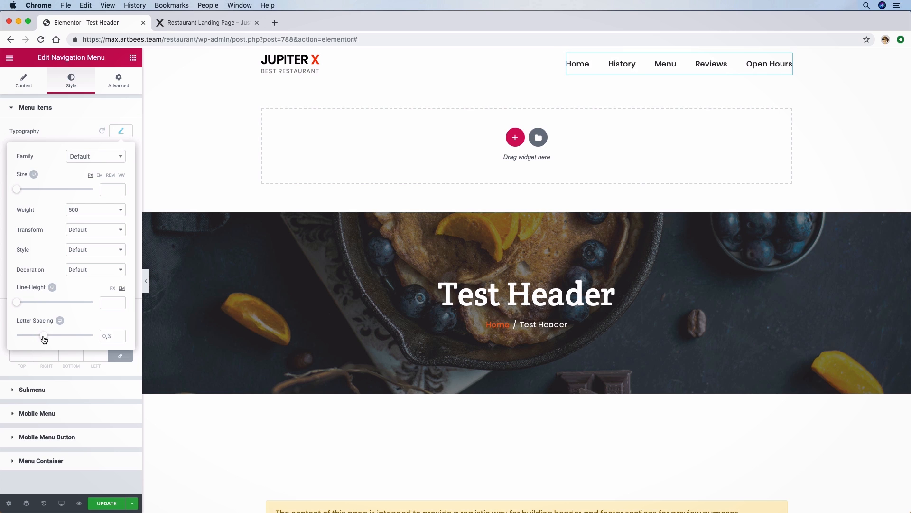
pyautogui.click(437, 182)
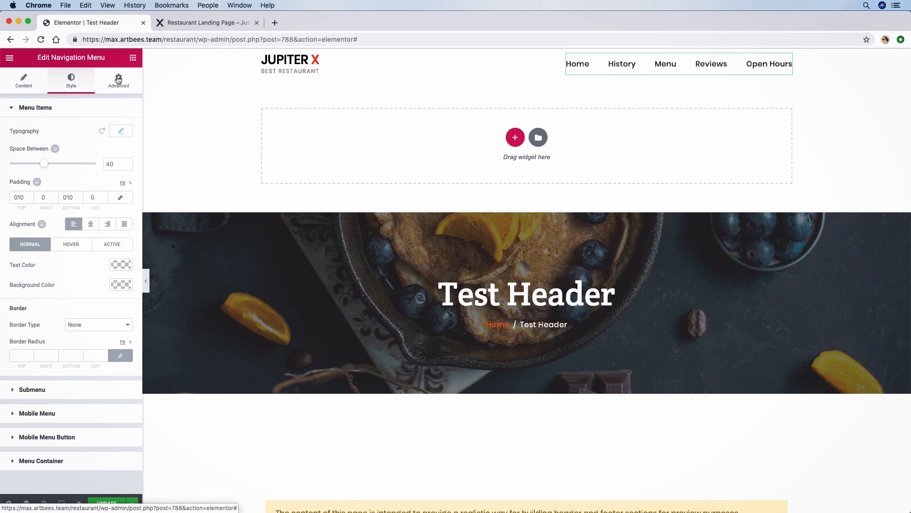
# Find the Flex Spacer widget by searching for "spacer" and place a second one after the navigation menu.
pyautogui.click(133, 60)
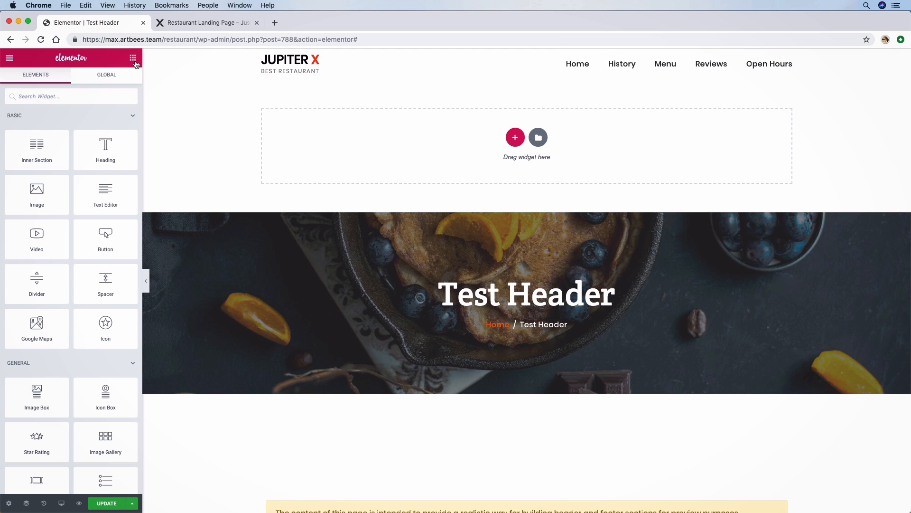
pyautogui.write('spacer')
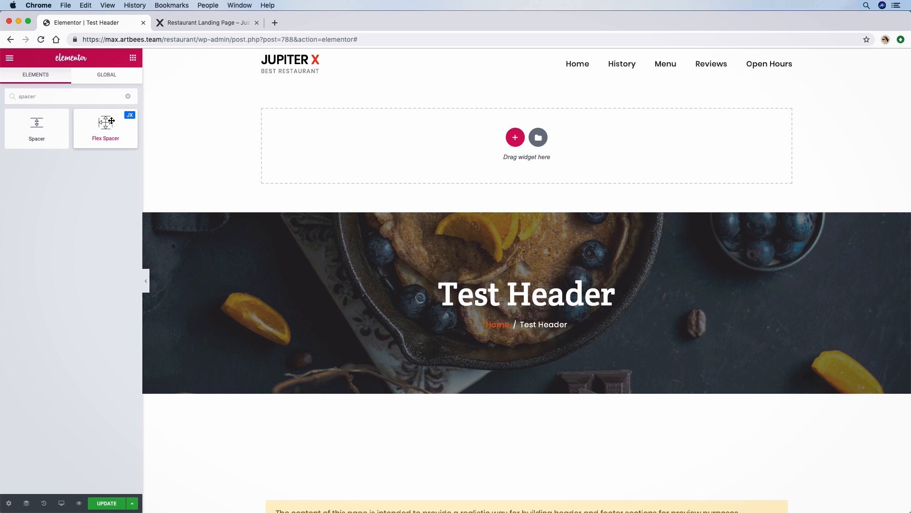
pyautogui.moveTo(106, 125); pyautogui.dragTo(777, 69)
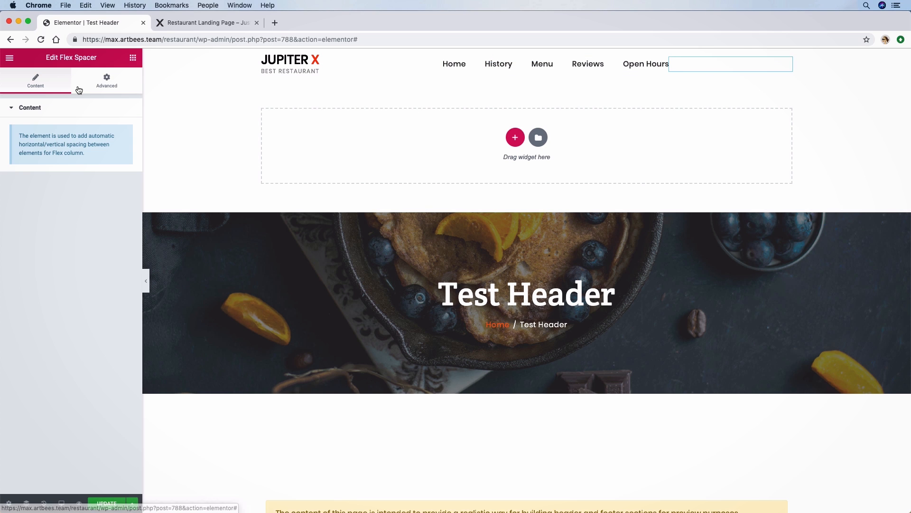
# Find the Text Editor widget by searching for "text" and place it after the second flex spacer.
pyautogui.click(132, 57)
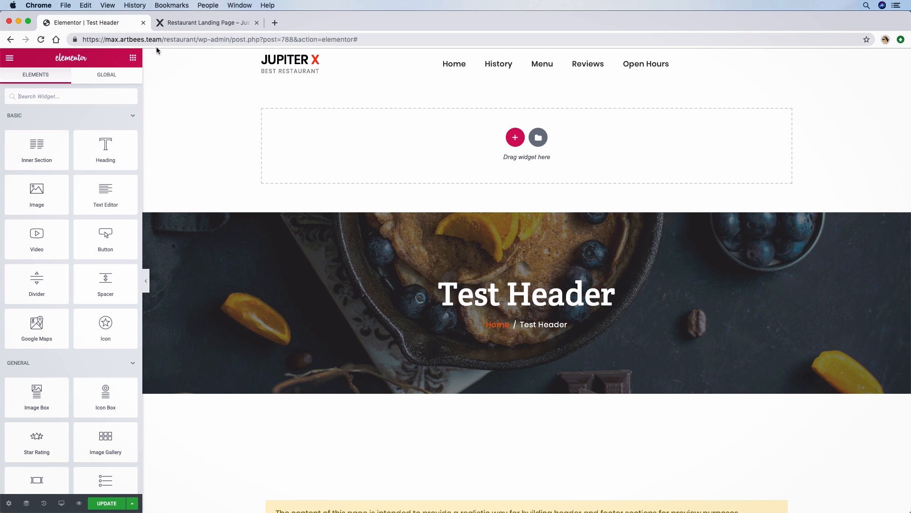
pyautogui.click(75, 97)
pyautogui.write('text')
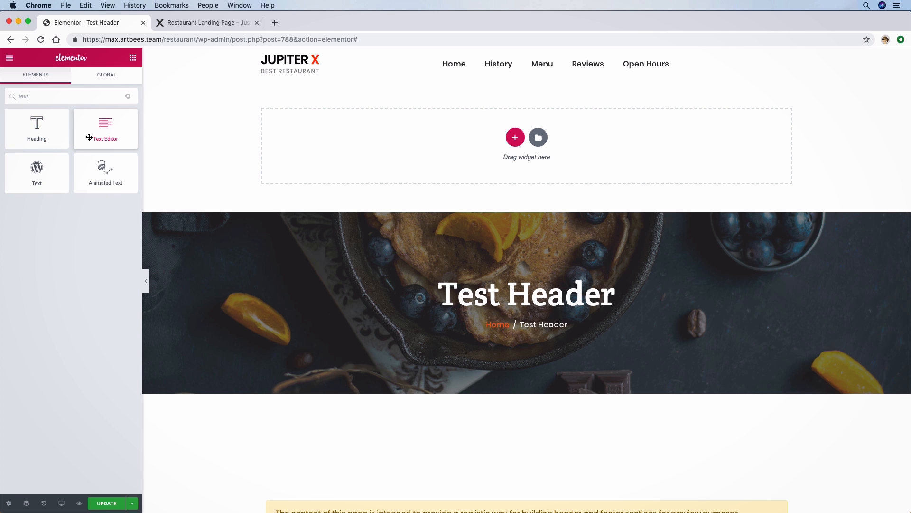
pyautogui.moveTo(91, 138); pyautogui.dragTo(749, 68)
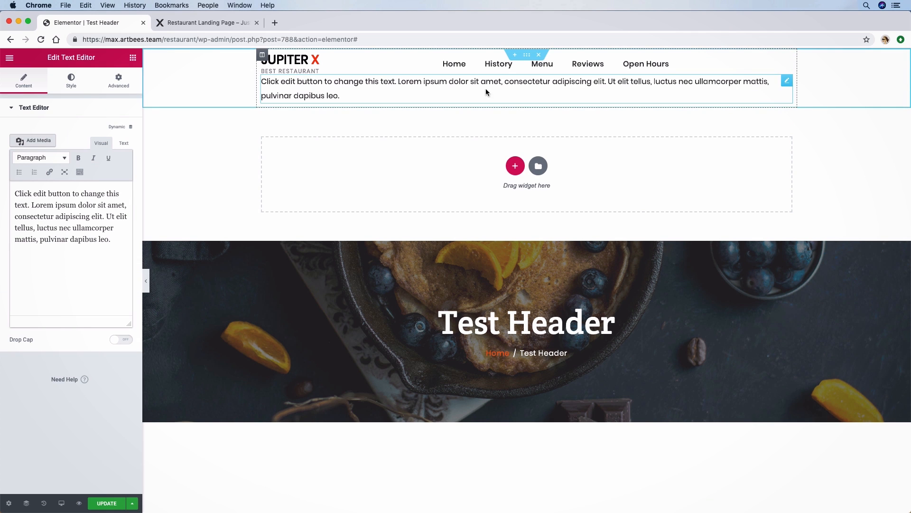
# Replace the text widget's placeholder paragraph with the restaurant's phone number.
pyautogui.moveTo(113, 240); pyautogui.dragTo(13, 191)
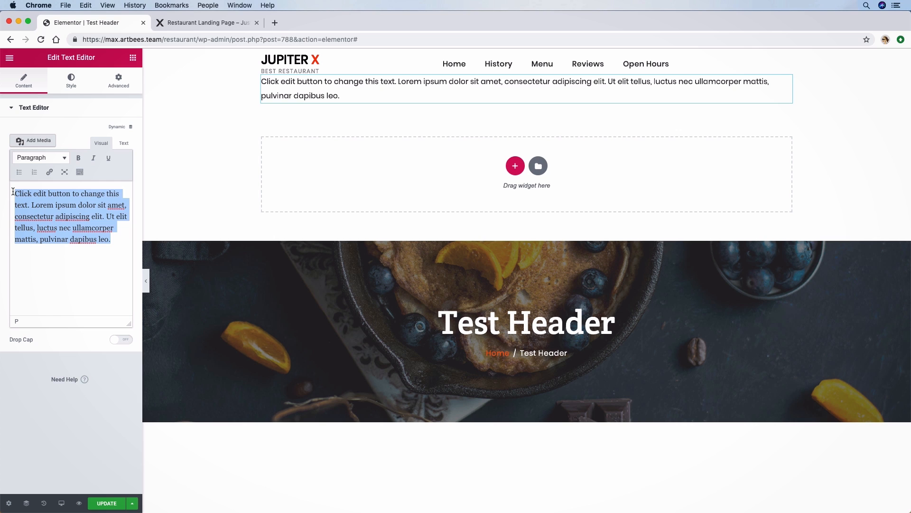
pyautogui.write('(')
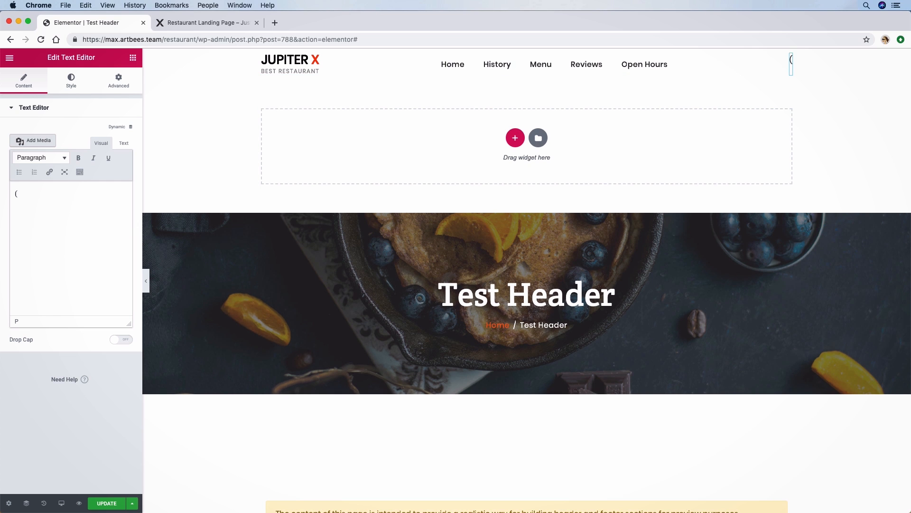
pyautogui.write('555')
pyautogui.write(')')
pyautogui.press('BackSpace')
pyautogui.press('BackSpace')
pyautogui.press('BackSpace')
pyautogui.write('800)')
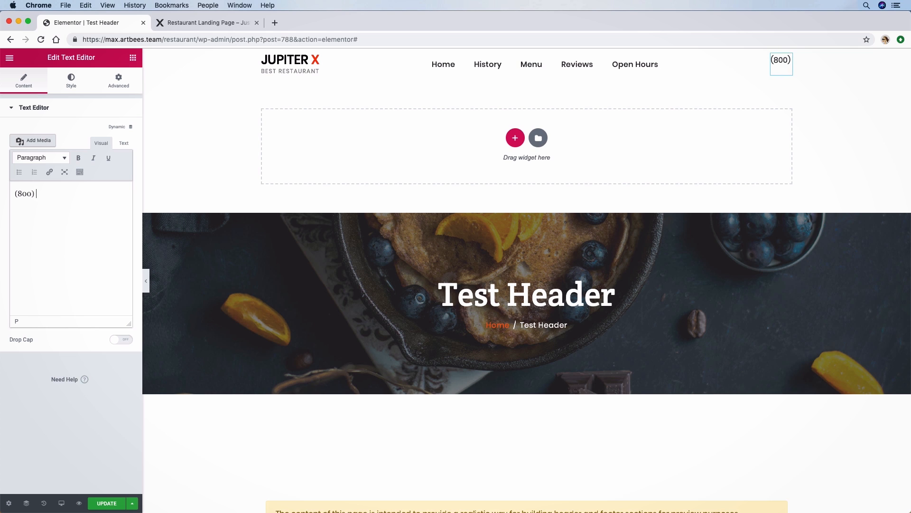
pyautogui.write(' 555')
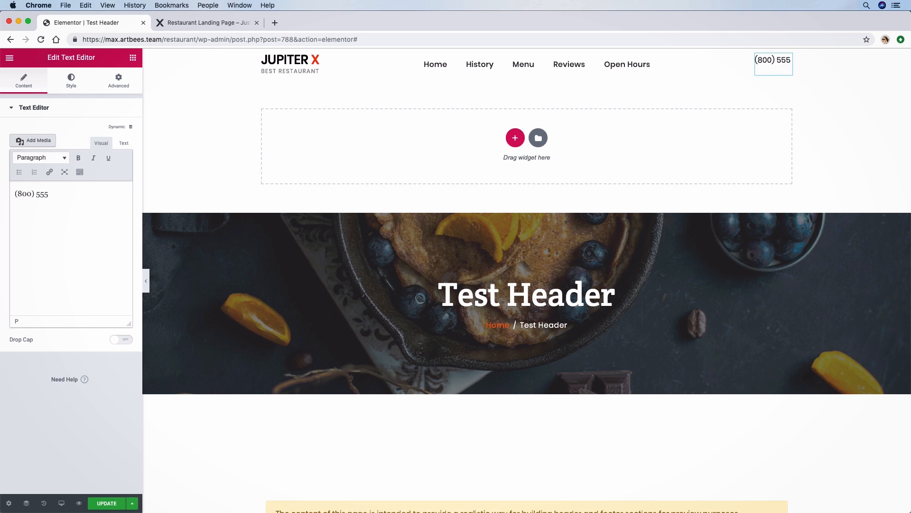
pyautogui.write('0456')
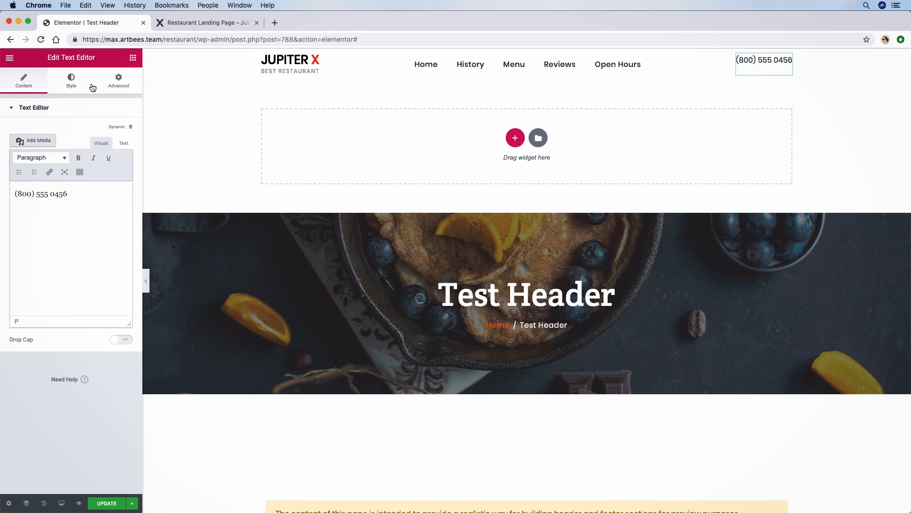
# Unlink the phone number widget's margins and set its right margin to 40 px, keeping the other sides at 0.
pyautogui.click(71, 82)
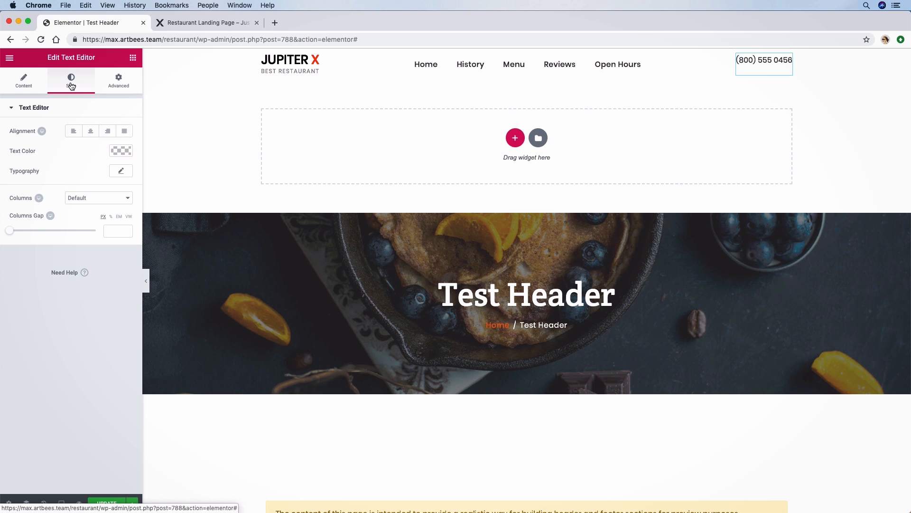
pyautogui.click(132, 85)
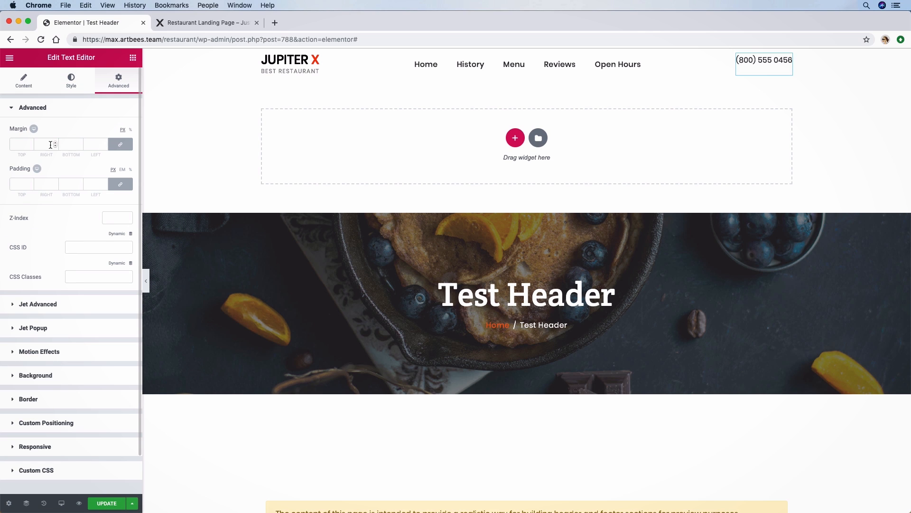
pyautogui.click(120, 144)
pyautogui.moveTo(45, 145); pyautogui.dragTo(37, 146)
pyautogui.write('40')
pyautogui.press('Up')
pyautogui.press('Up')
pyautogui.press('Up')
pyautogui.press('Up')
pyautogui.press('Up')
pyautogui.press('Up')
pyautogui.press('Up')
pyautogui.press('Up')
pyautogui.press('Up')
pyautogui.press('Up')
pyautogui.press('Up')
pyautogui.press('Up')
pyautogui.press('Up')
pyautogui.press('Up')
pyautogui.press('Up')
pyautogui.press('Up')
pyautogui.press('Up')
pyautogui.press('Up')
pyautogui.press('Up')
pyautogui.press('Up')
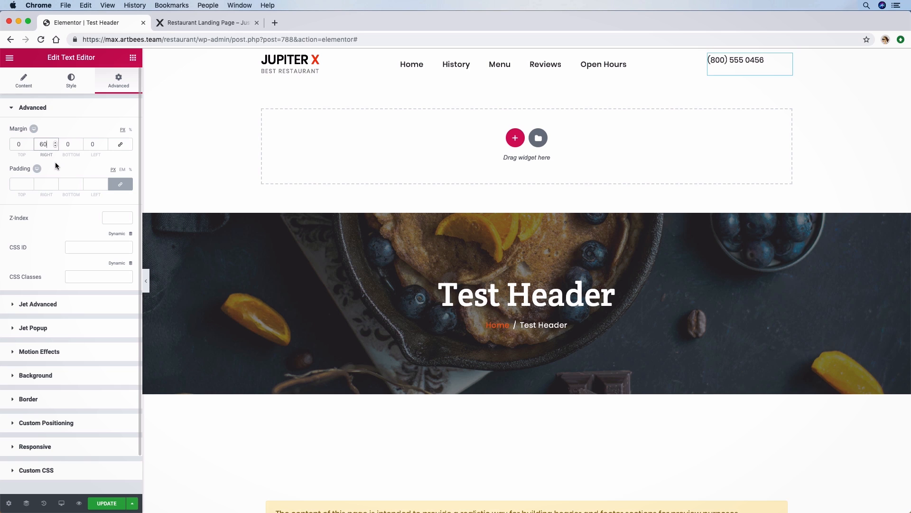
pyautogui.moveTo(43, 145); pyautogui.dragTo(40, 146)
pyautogui.write('4')
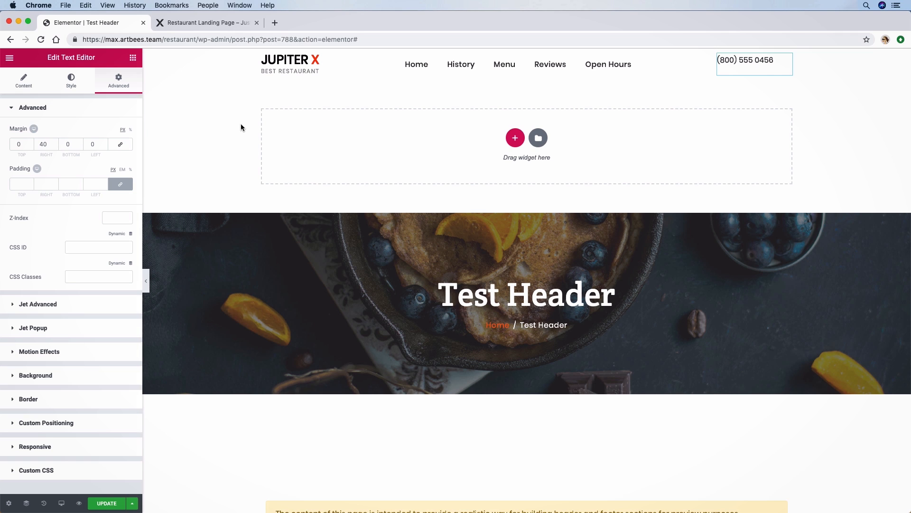
# Unlink the phone number widget's padding and set its top padding to 15 px, keeping the other sides at 0.
pyautogui.click(119, 184)
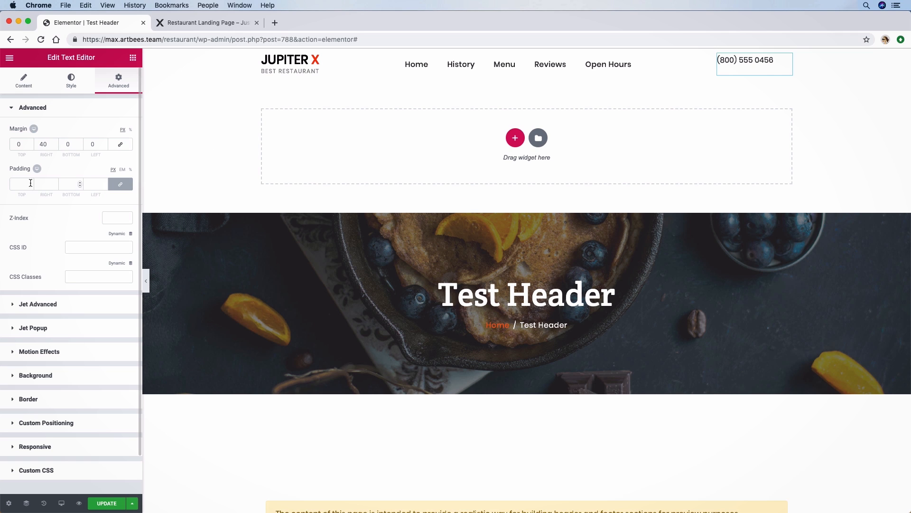
pyautogui.doubleClick(10, 189)
pyautogui.write('15')
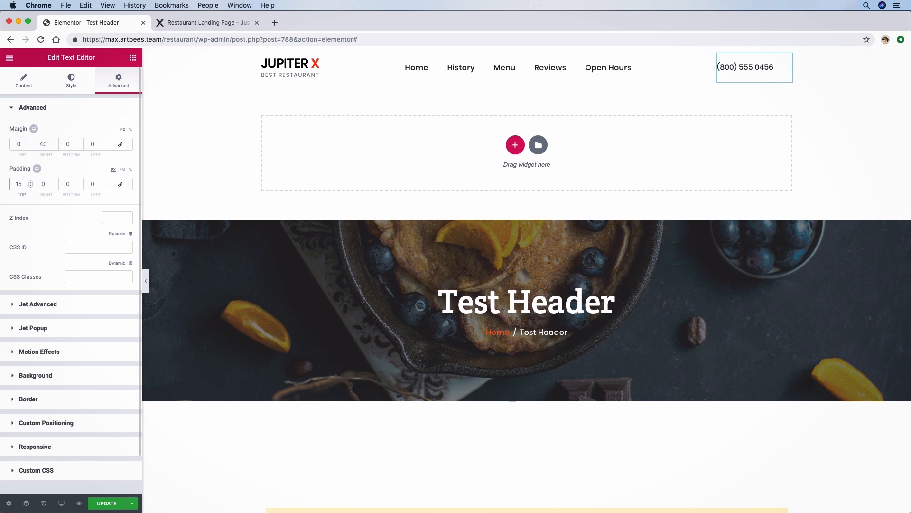
# Nudge the phone number widget's top padding up and down to compare its vertical alignment, ending at 15 px.
pyautogui.click(30, 183)
pyautogui.click(30, 182)
pyautogui.click(30, 182)
pyautogui.doubleClick(30, 183)
pyautogui.click(30, 183)
pyautogui.click(30, 183)
pyautogui.click(30, 182)
pyautogui.click(30, 183)
pyautogui.doubleClick(31, 185)
pyautogui.doubleClick(30, 185)
pyautogui.click(30, 185)
pyautogui.doubleClick(30, 186)
pyautogui.doubleClick(30, 186)
pyautogui.click(31, 186)
pyautogui.doubleClick(30, 186)
pyautogui.click(30, 186)
pyautogui.click(31, 186)
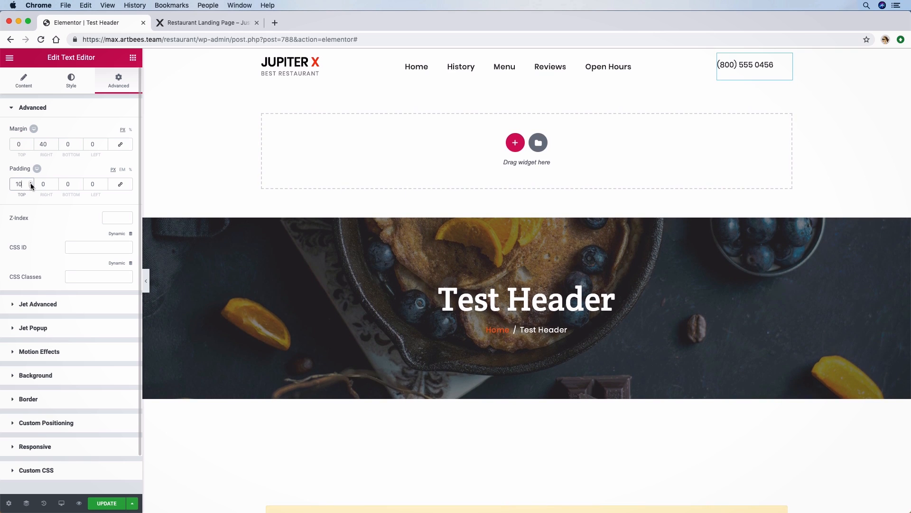
pyautogui.click(30, 182)
pyautogui.doubleClick(30, 183)
pyautogui.click(30, 183)
pyautogui.click(30, 182)
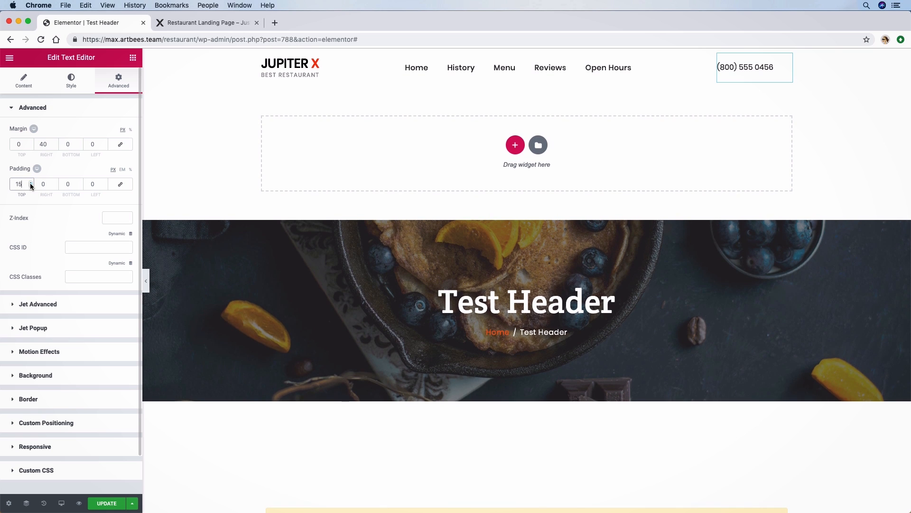
pyautogui.click(78, 208)
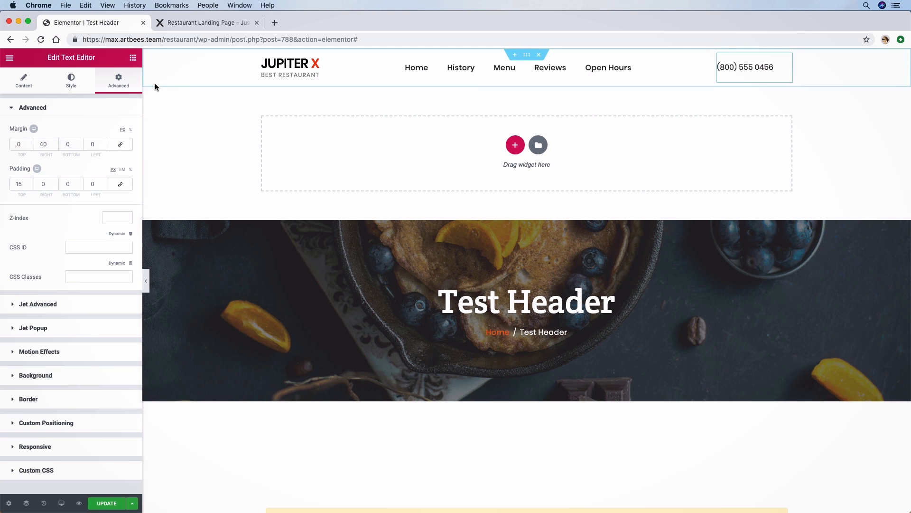
# Select the header's logo, flex spacers, navigation menu and phone number in turn to review the widget arrangement.
pyautogui.click(684, 71)
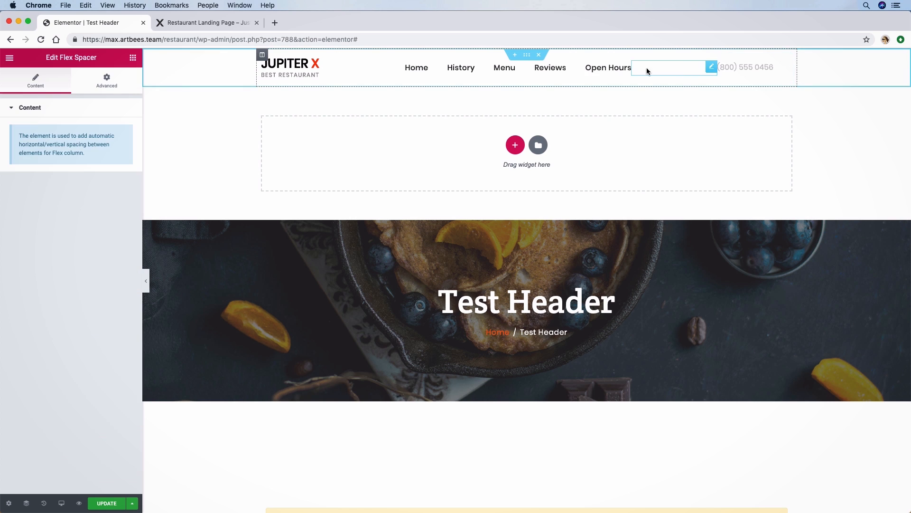
pyautogui.click(594, 67)
pyautogui.click(288, 65)
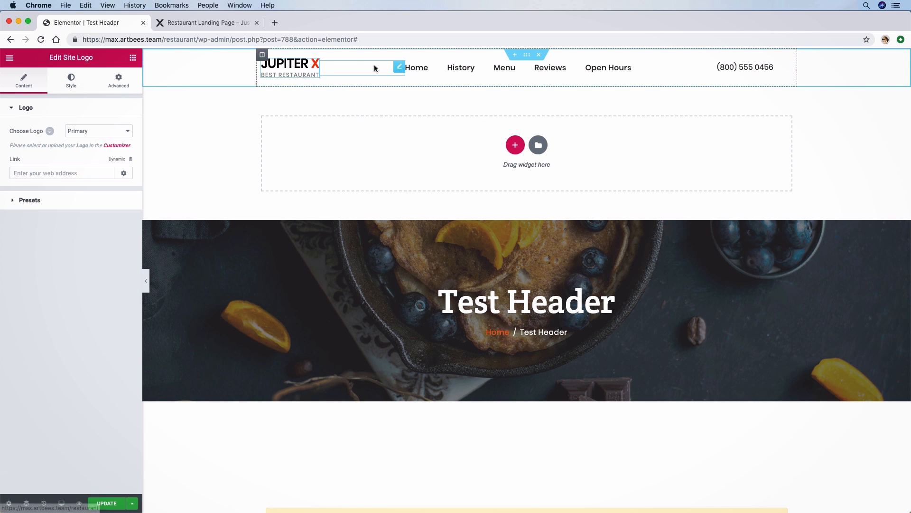
pyautogui.click(374, 65)
pyautogui.click(435, 65)
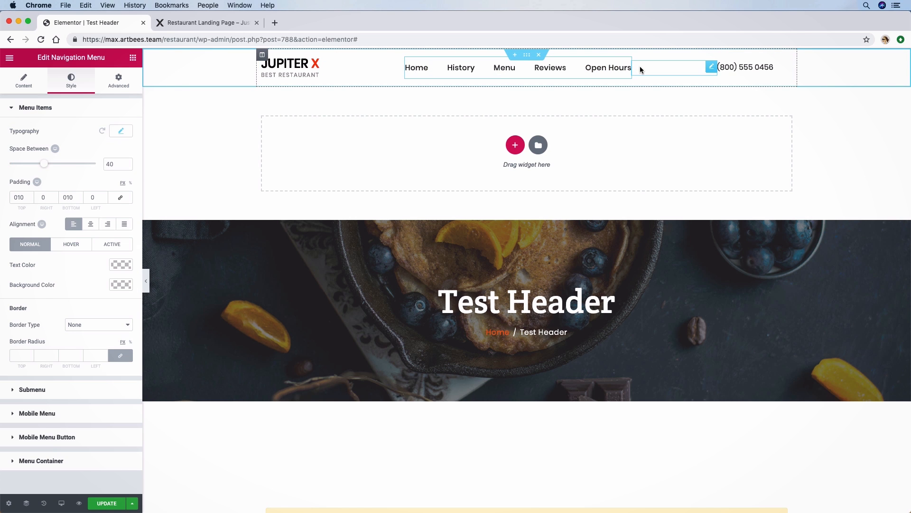
pyautogui.click(672, 65)
pyautogui.click(756, 73)
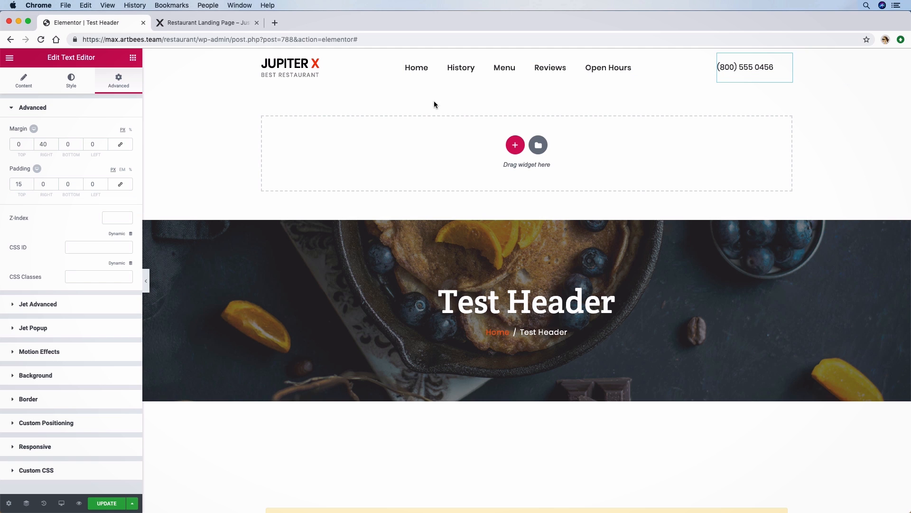
# Find the Jupiter X Button widget by searching for "bu" and place it after the phone number in the header.
pyautogui.click(133, 59)
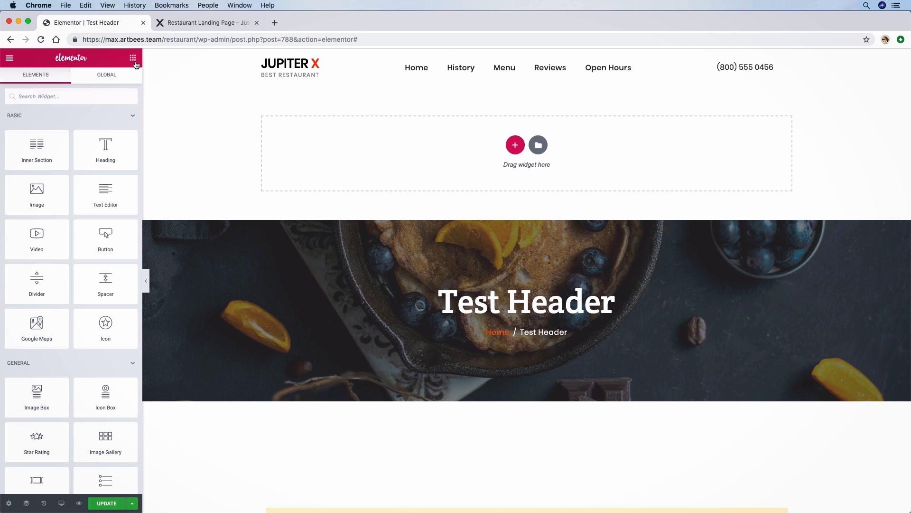
pyautogui.write('bu')
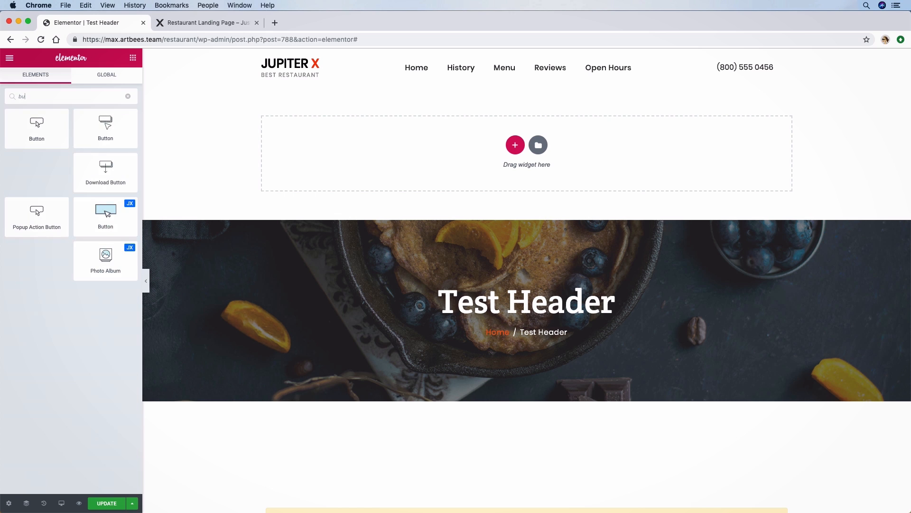
pyautogui.moveTo(106, 223); pyautogui.dragTo(762, 83)
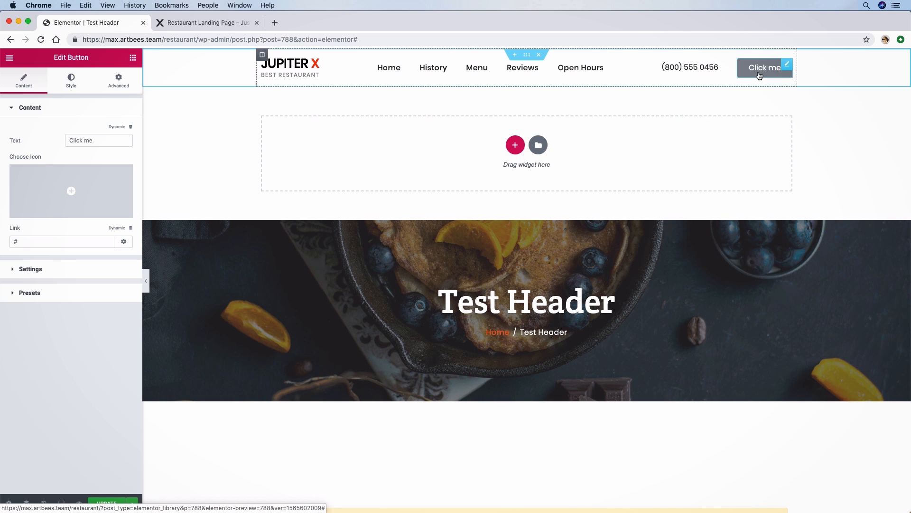
# Replace the header button's placeholder text with "Make a Reservation".
pyautogui.click(70, 140)
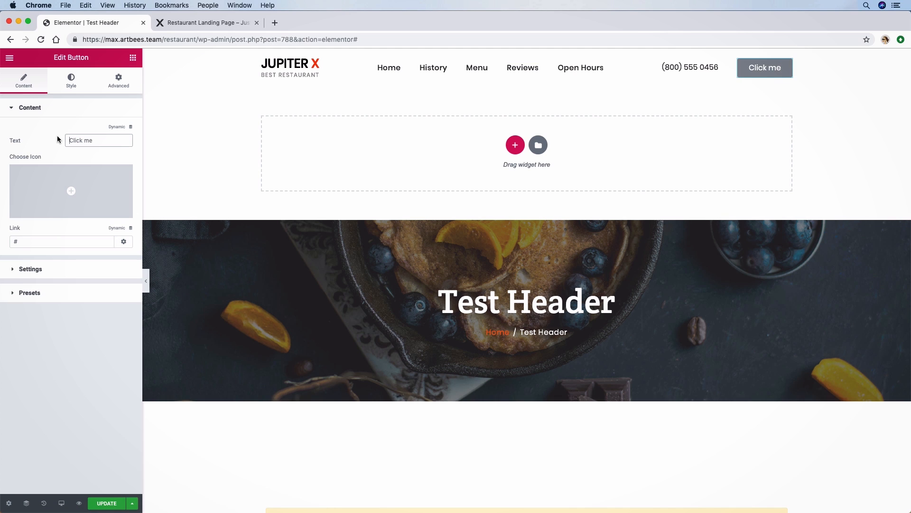
pyautogui.write('Maje')
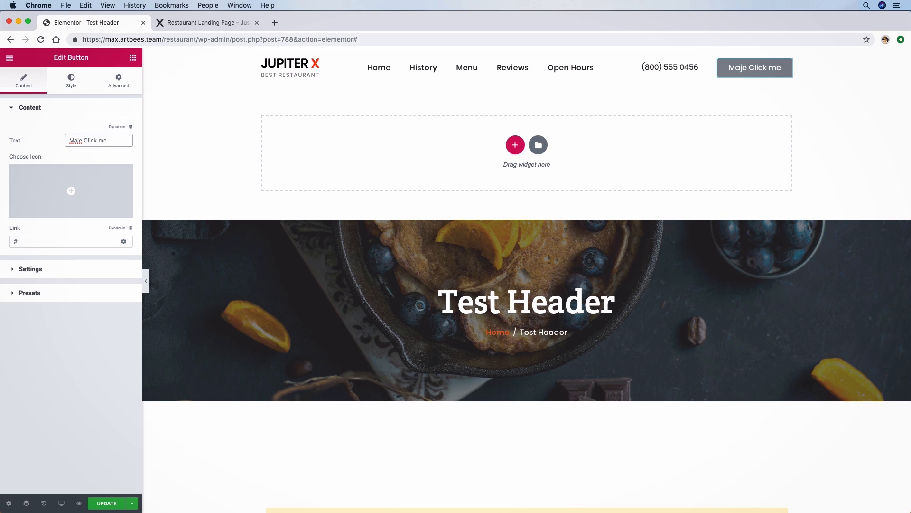
pyautogui.press('BackSpace')
pyautogui.press('BackSpace')
pyautogui.press('BackSpace')
pyautogui.press('BackSpace')
pyautogui.press('BackSpace')
pyautogui.press('BackSpace')
pyautogui.press('BackSpace')
pyautogui.press('BackSpace')
pyautogui.press('BackSpace')
pyautogui.press('BackSpace')
pyautogui.press('BackSpace')
pyautogui.press('BackSpace')
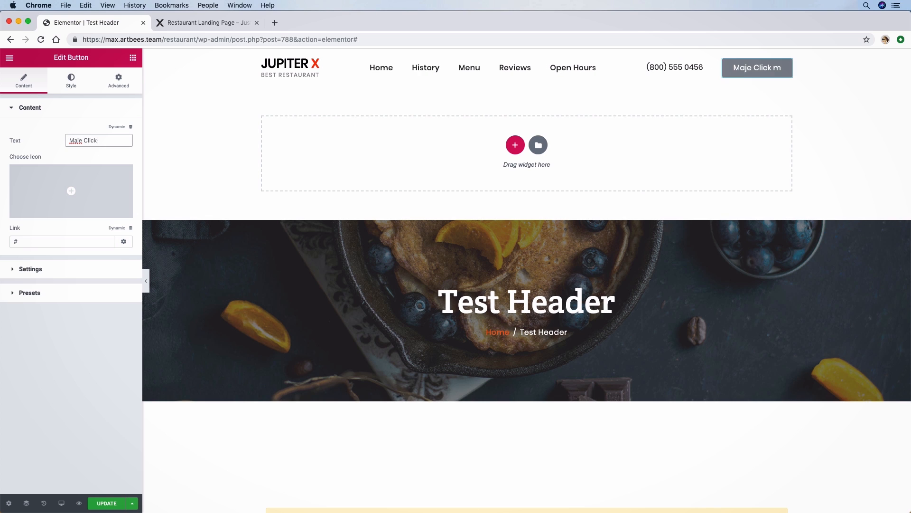
pyautogui.press('BackSpace')
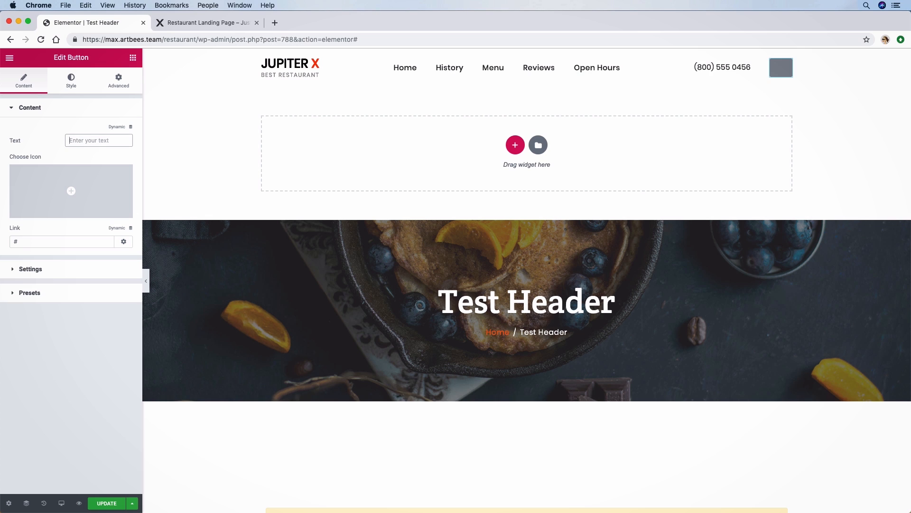
pyautogui.write('Make ')
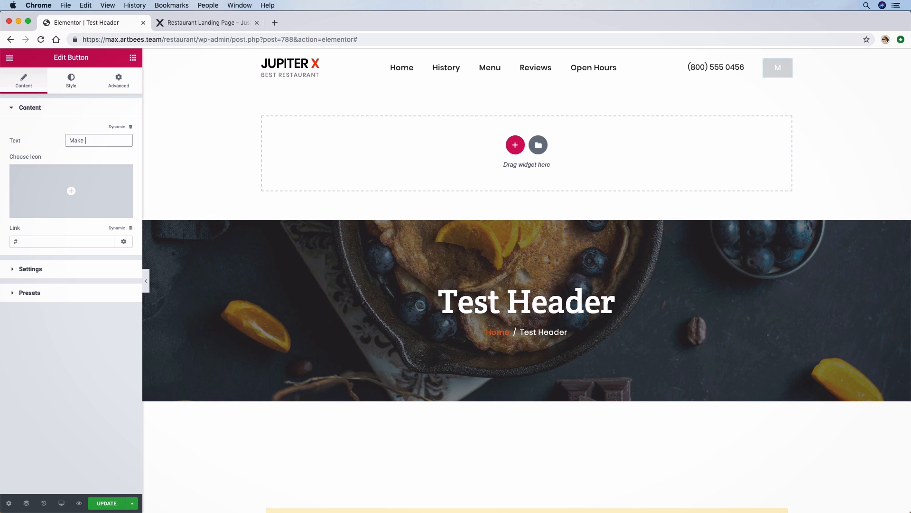
pyautogui.write('a Re')
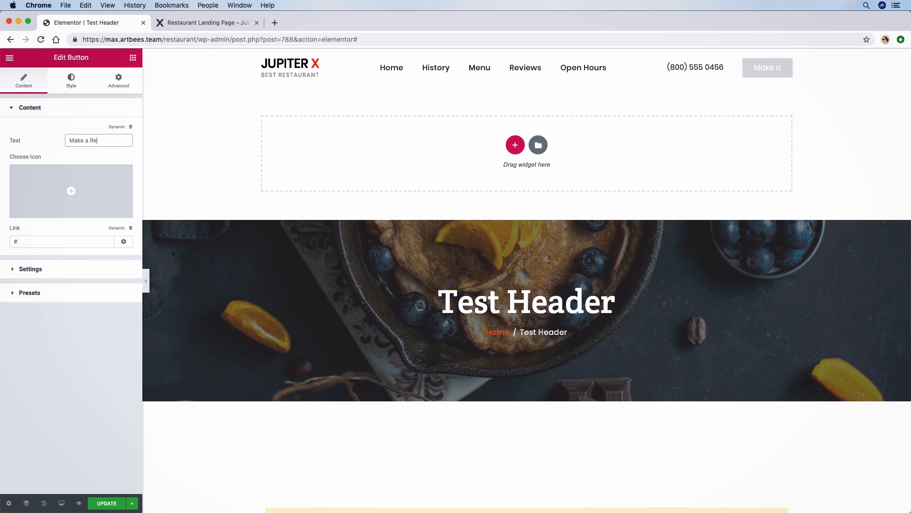
pyautogui.write('servation')
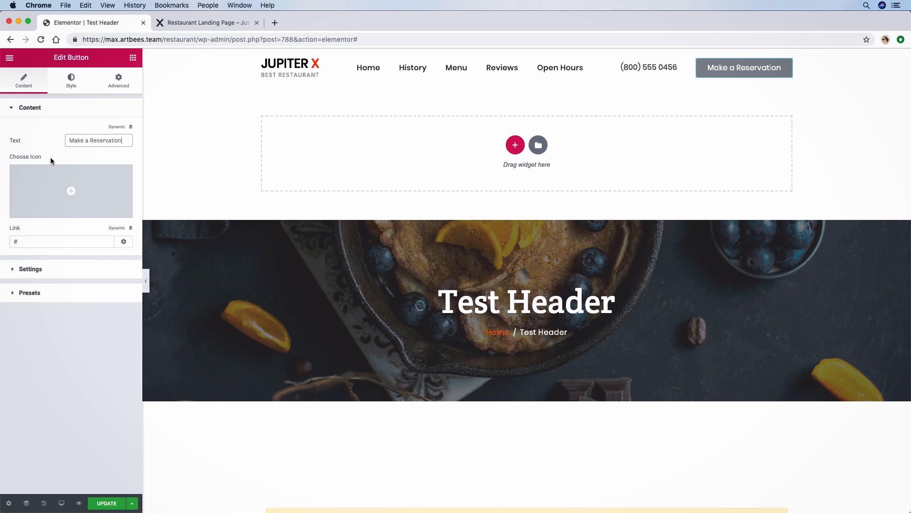
# Set the reservation button's link to #reservation.
pyautogui.click(64, 245)
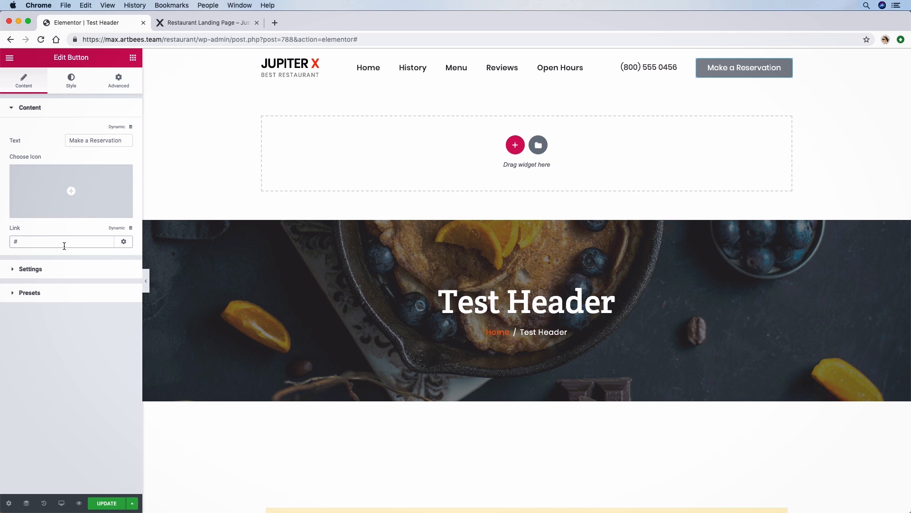
pyautogui.write('reservati')
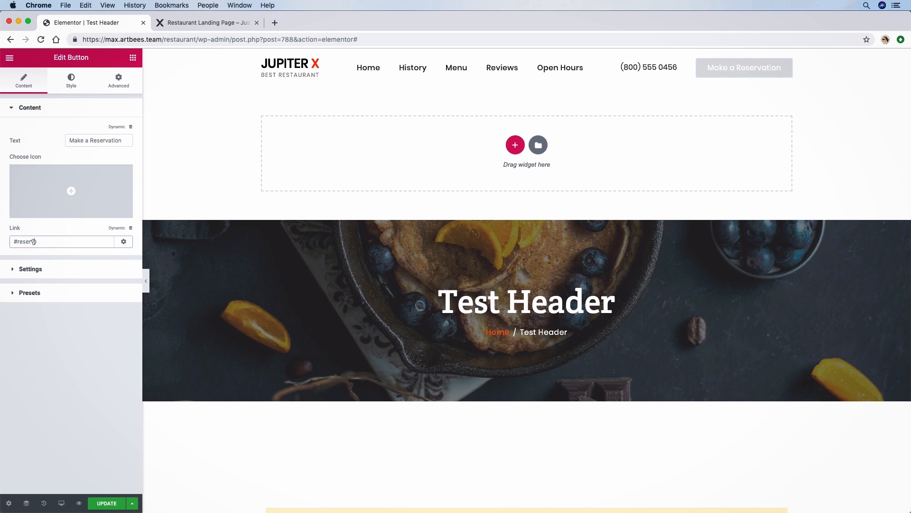
pyautogui.write('on')
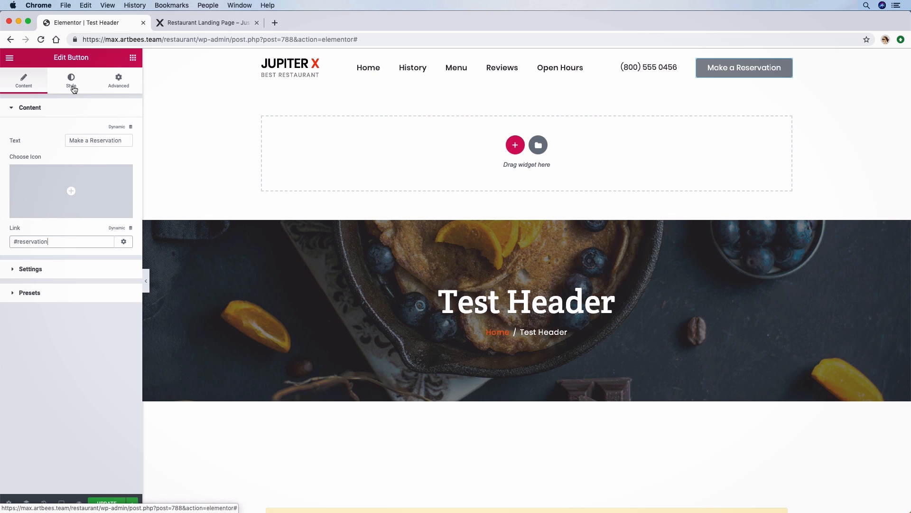
# Set the reservation button's hover effect to Grow.
pyautogui.click(58, 271)
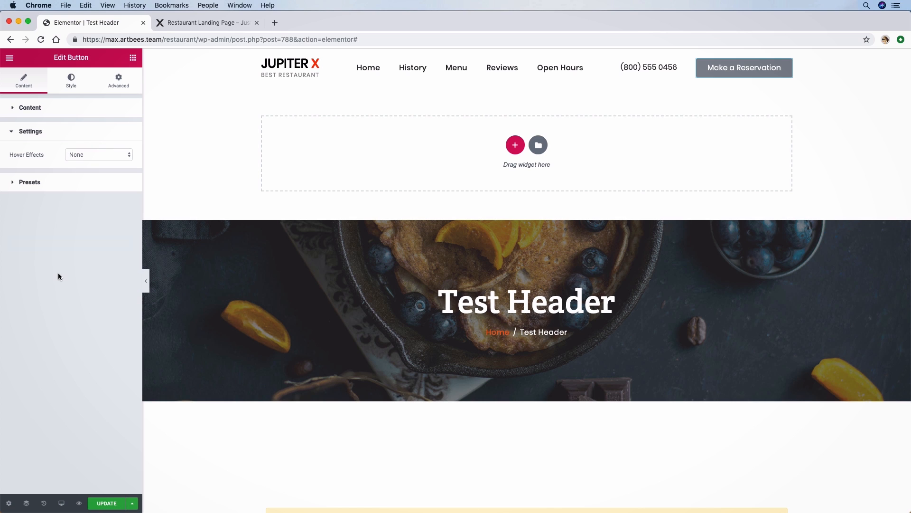
pyautogui.click(101, 154)
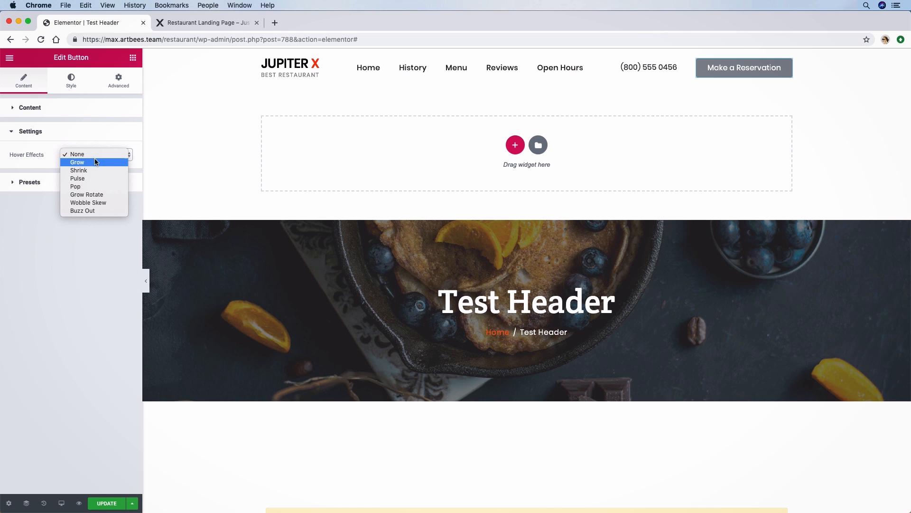
pyautogui.click(95, 160)
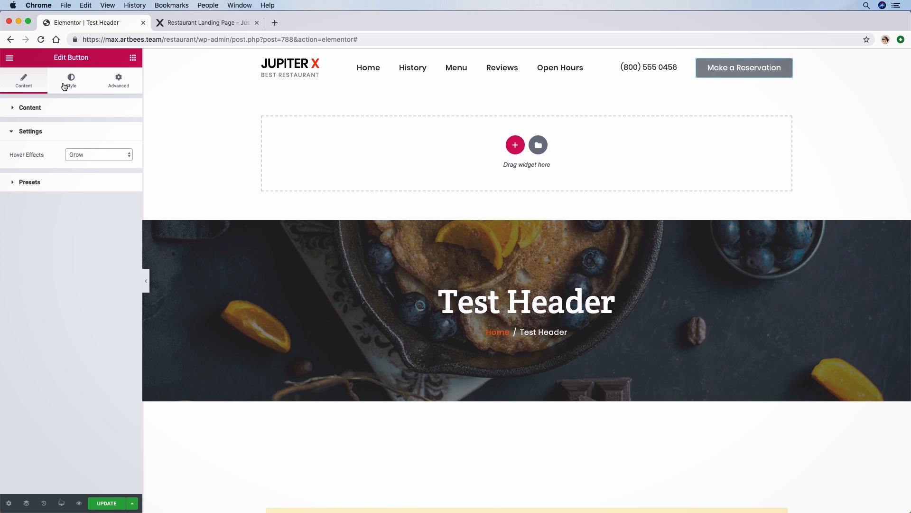
# Set the reservation button's container width to 160 px and its height to 50 px.
pyautogui.click(71, 83)
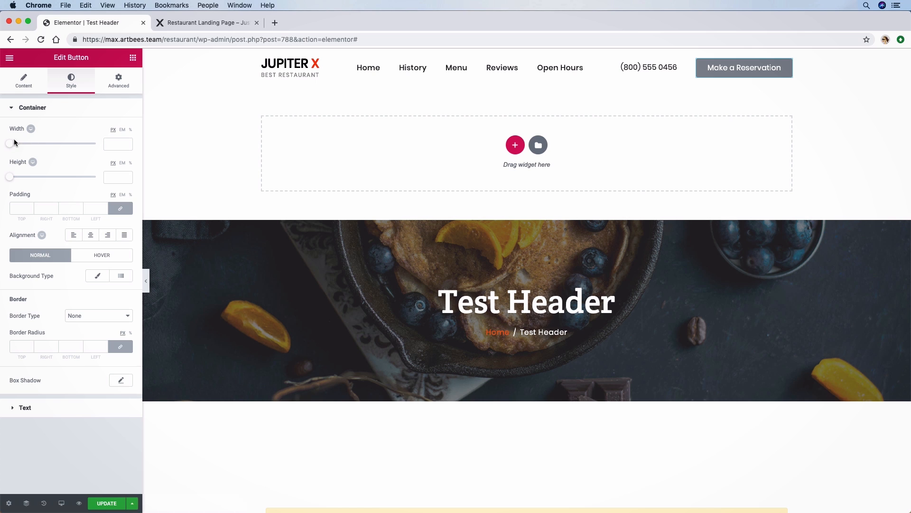
pyautogui.moveTo(10, 146)
pyautogui.mouseDown()
pyautogui.moveTo(34, 147)
pyautogui.moveTo(27, 145)
pyautogui.mouseUp()
pyautogui.click(112, 143)
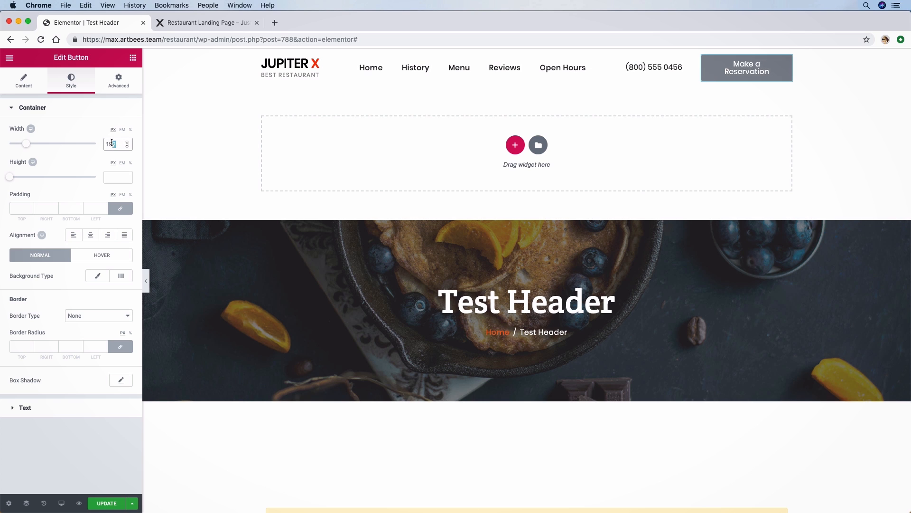
pyautogui.moveTo(111, 143); pyautogui.dragTo(109, 144)
pyautogui.write('60')
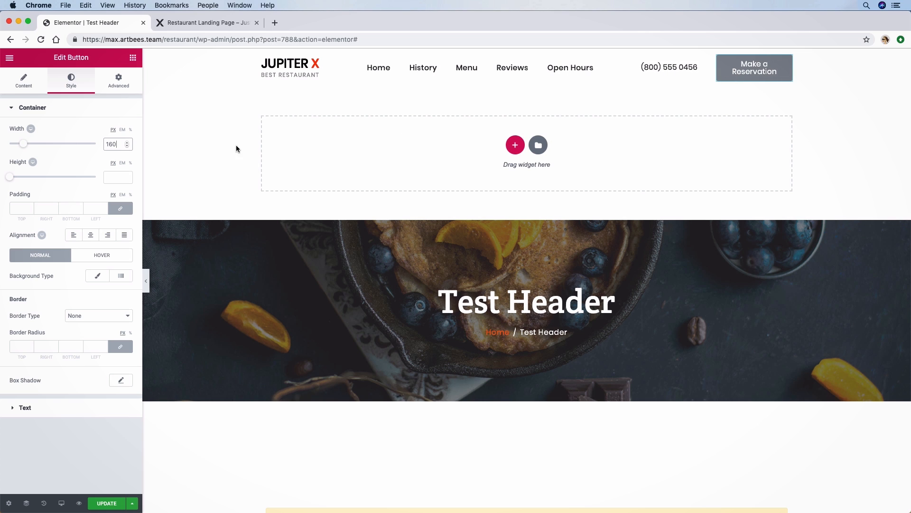
pyautogui.click(119, 175)
pyautogui.write('50')
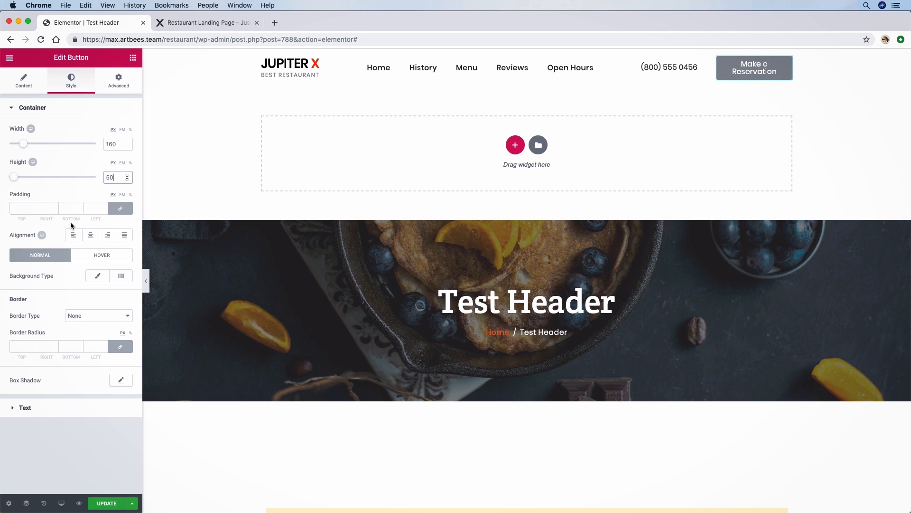
pyautogui.click(76, 189)
# Set the reservation button's text typography to size 14 px and line height 1.4 em.
pyautogui.click(17, 407)
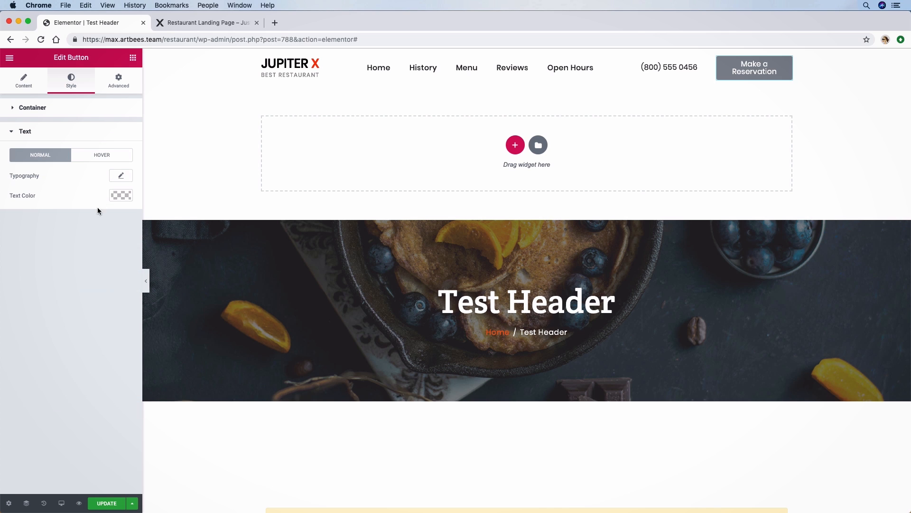
pyautogui.click(122, 176)
pyautogui.click(111, 233)
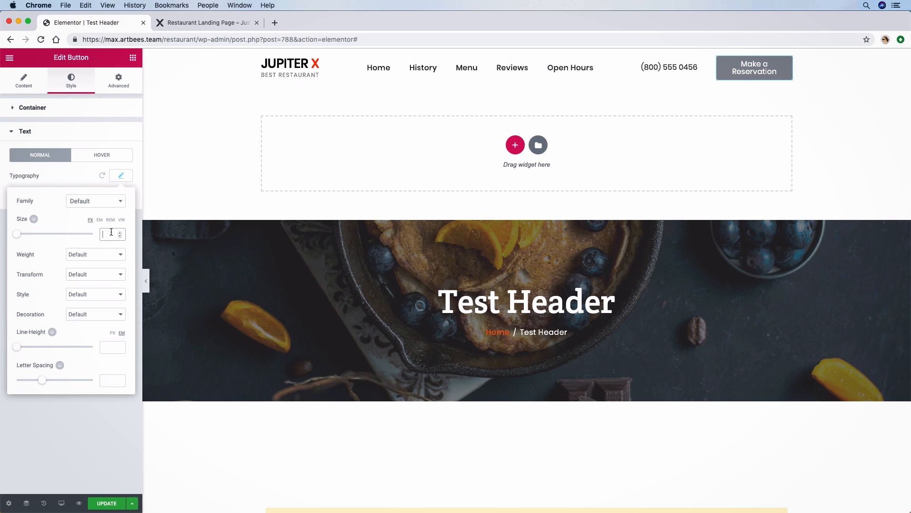
pyautogui.write('14')
pyautogui.moveTo(19, 351); pyautogui.dragTo(29, 351)
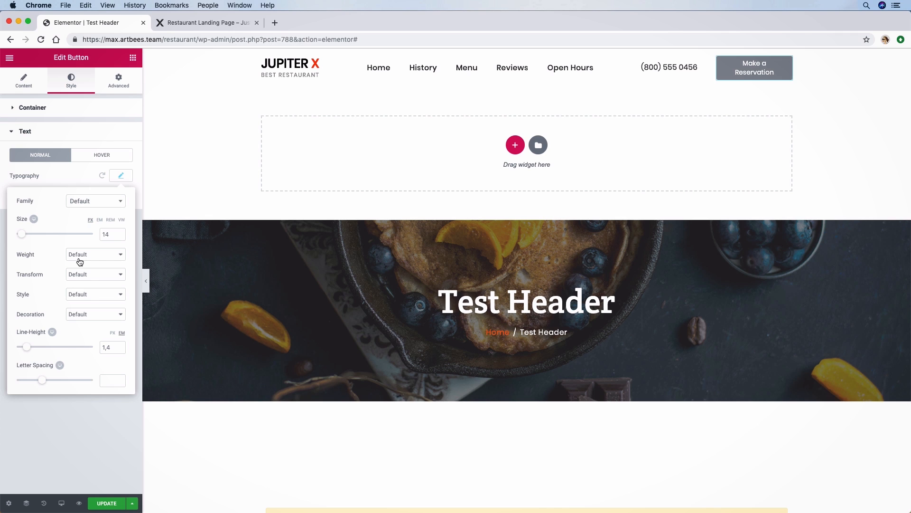
pyautogui.click(52, 182)
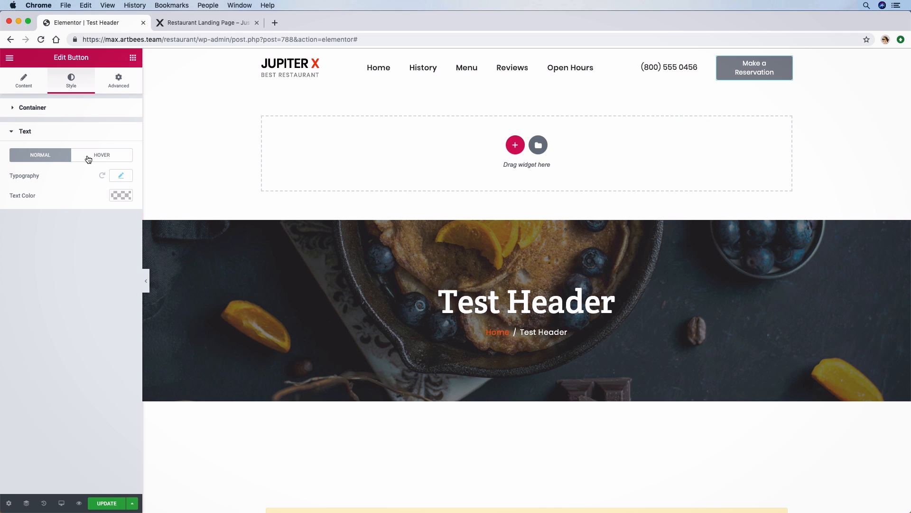
pyautogui.click(123, 177)
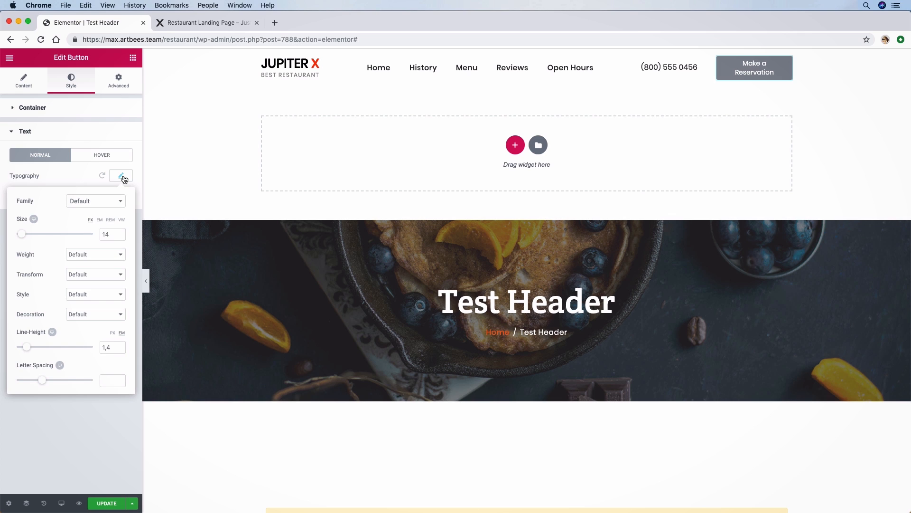
pyautogui.click(71, 177)
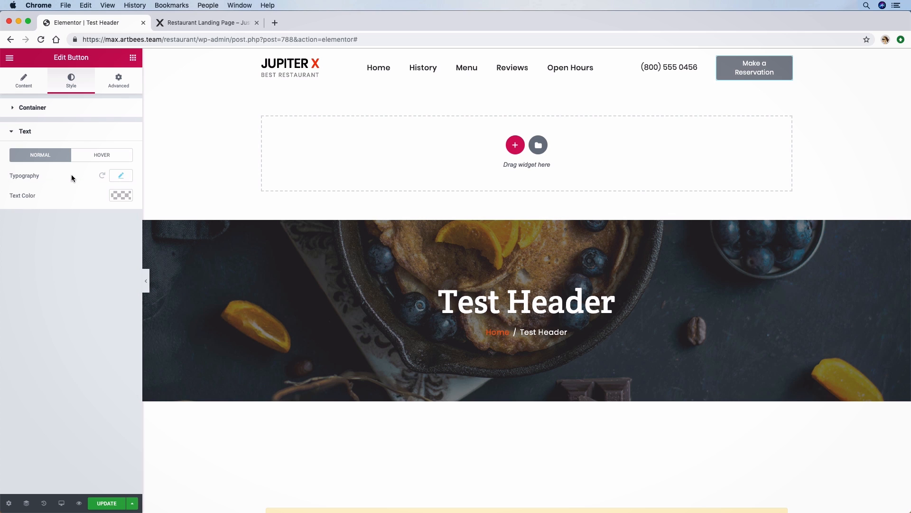
# Set the reservation button's normal text color to black.
pyautogui.click(128, 196)
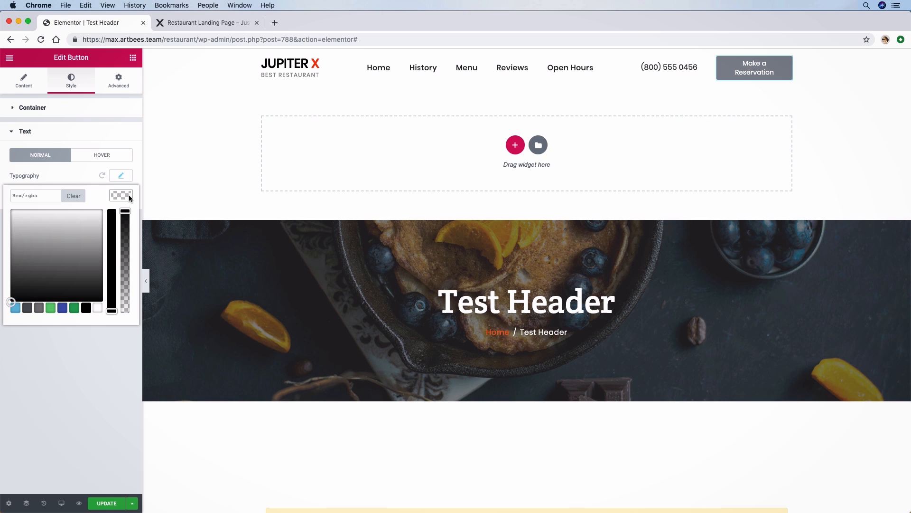
pyautogui.moveTo(125, 212); pyautogui.dragTo(126, 318)
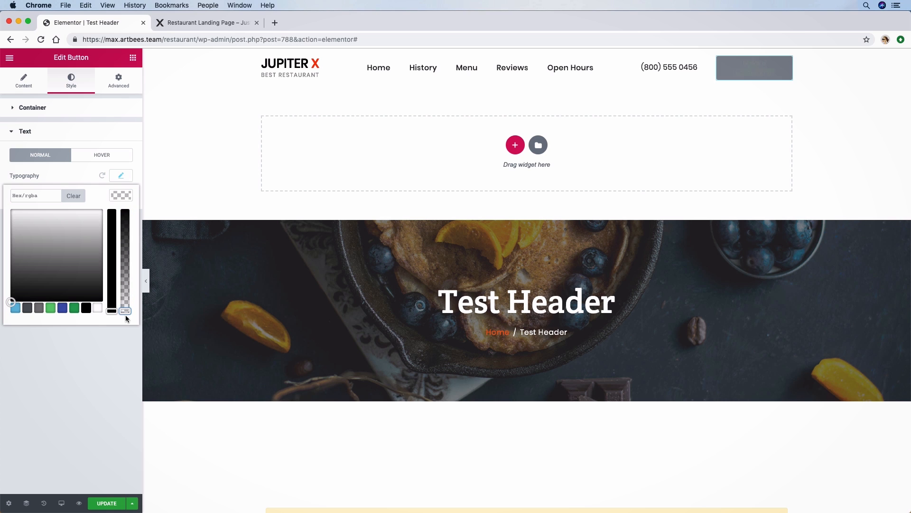
pyautogui.click(139, 147)
# Give the reservation button's container a solid background type with a fully transparent color in the normal state.
pyautogui.click(31, 109)
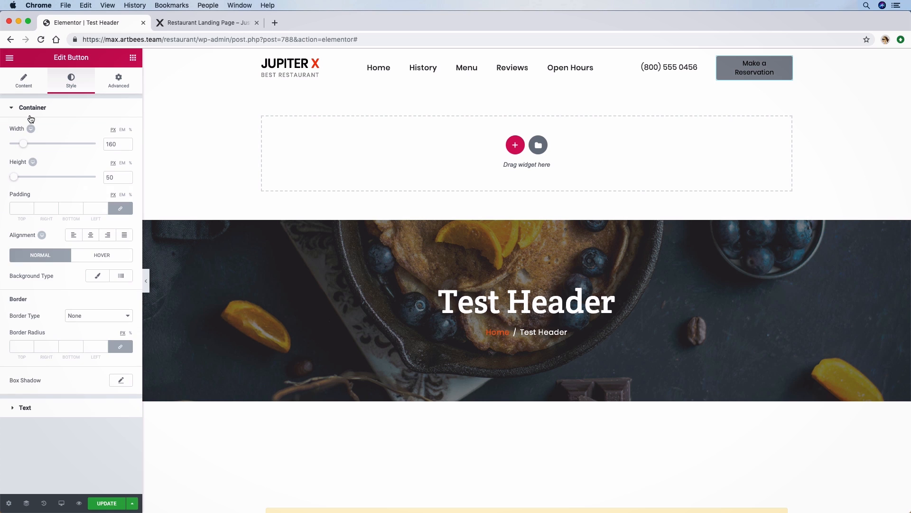
pyautogui.click(99, 280)
pyautogui.click(121, 296)
pyautogui.moveTo(125, 313); pyautogui.dragTo(128, 415)
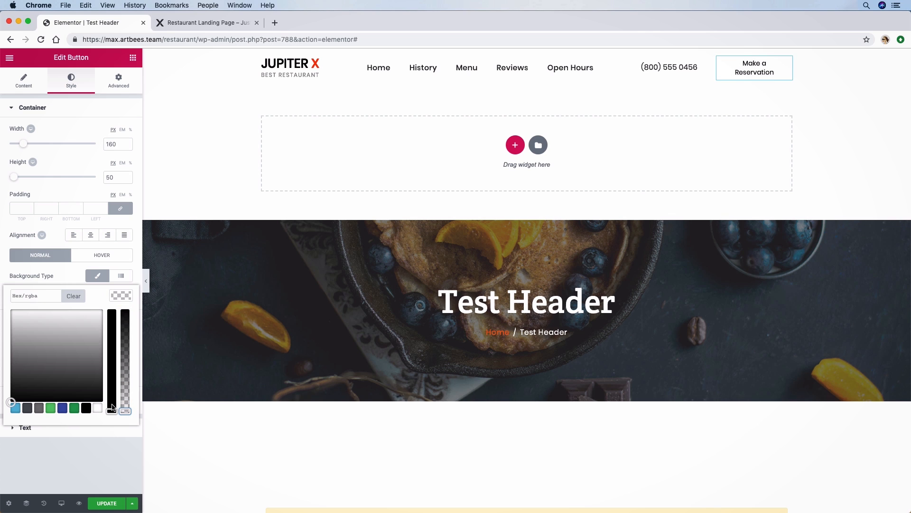
pyautogui.click(75, 274)
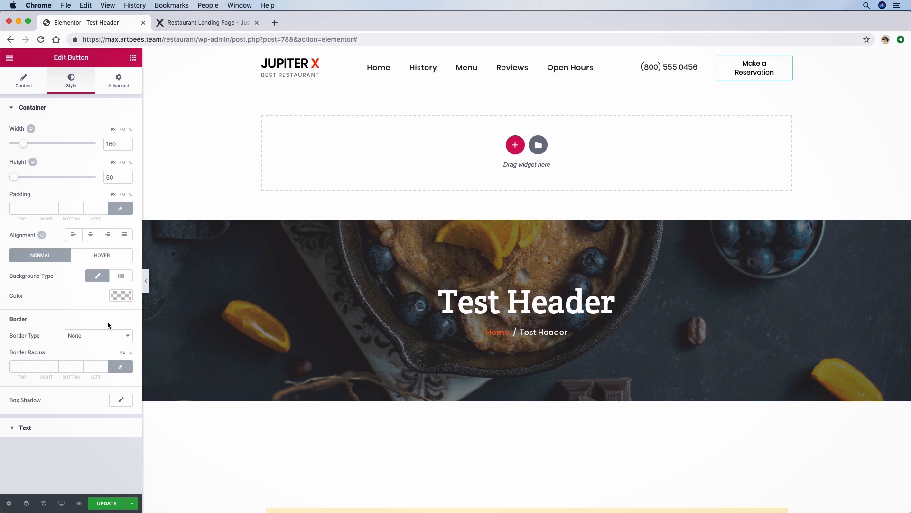
# Set the reservation button's border type to Solid with a width of 1 px on all four sides.
pyautogui.click(105, 334)
pyautogui.click(83, 343)
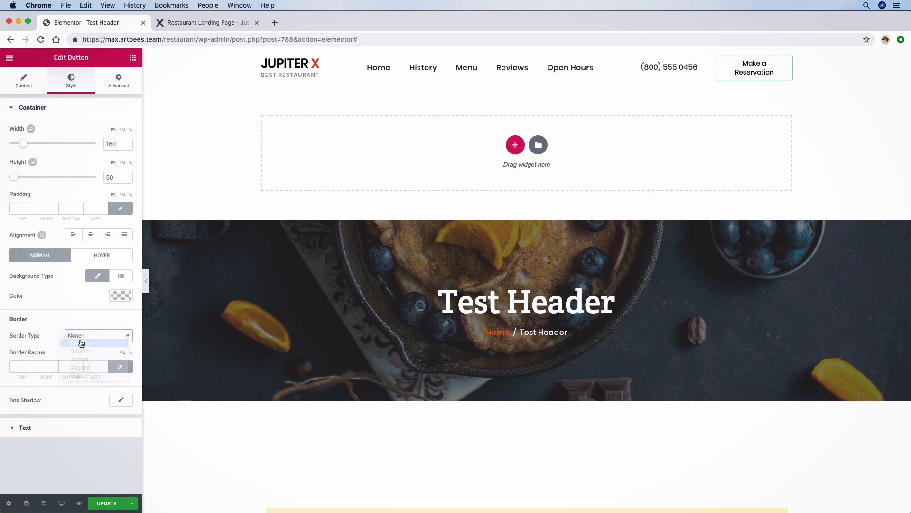
pyautogui.click(20, 388)
pyautogui.write('1')
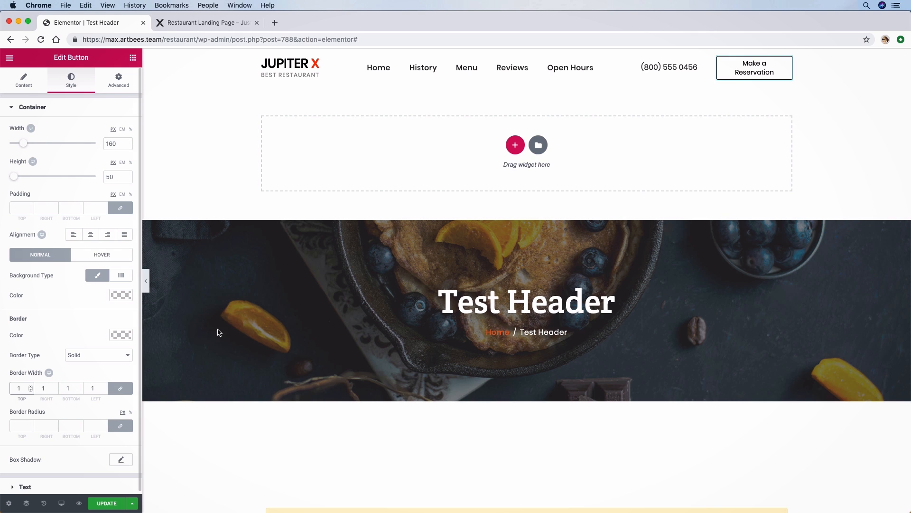
# Set the reservation button's border color to #ff5600 and check its look in the header.
pyautogui.click(120, 335)
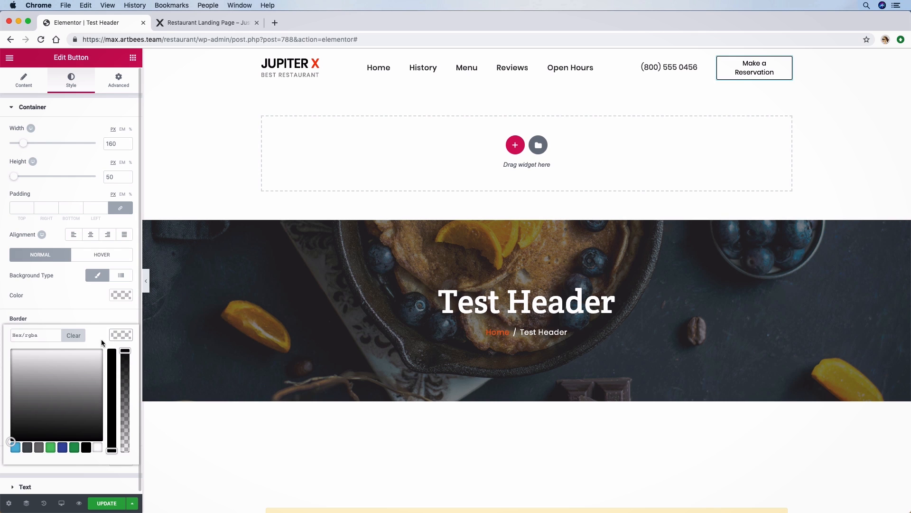
pyautogui.click(32, 336)
pyautogui.write('ff')
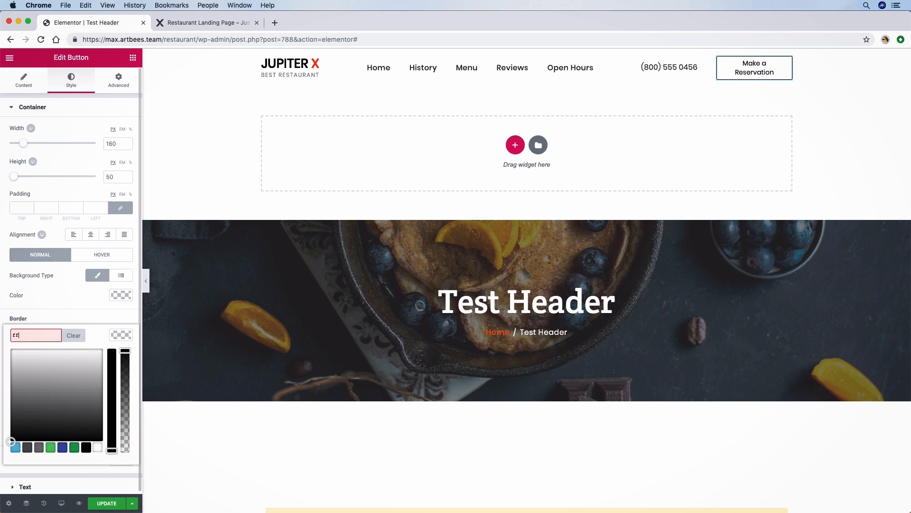
pyautogui.write('5600')
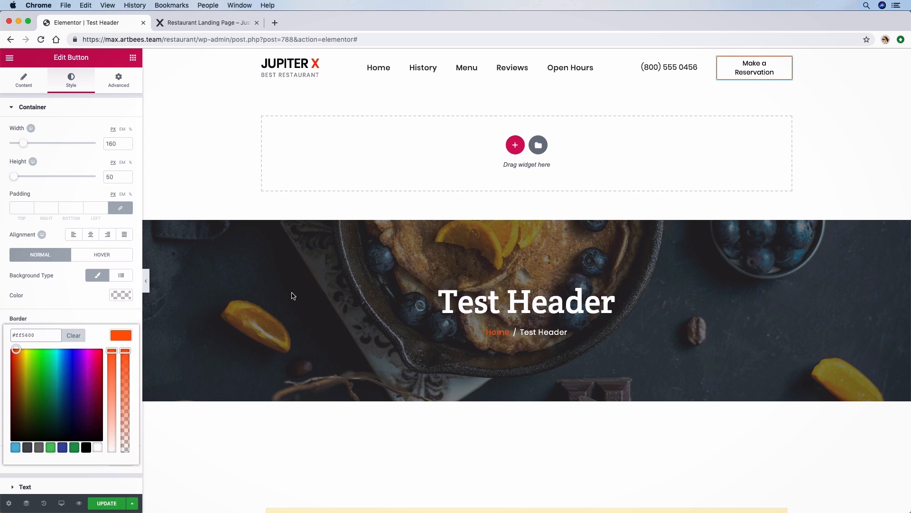
pyautogui.click(112, 311)
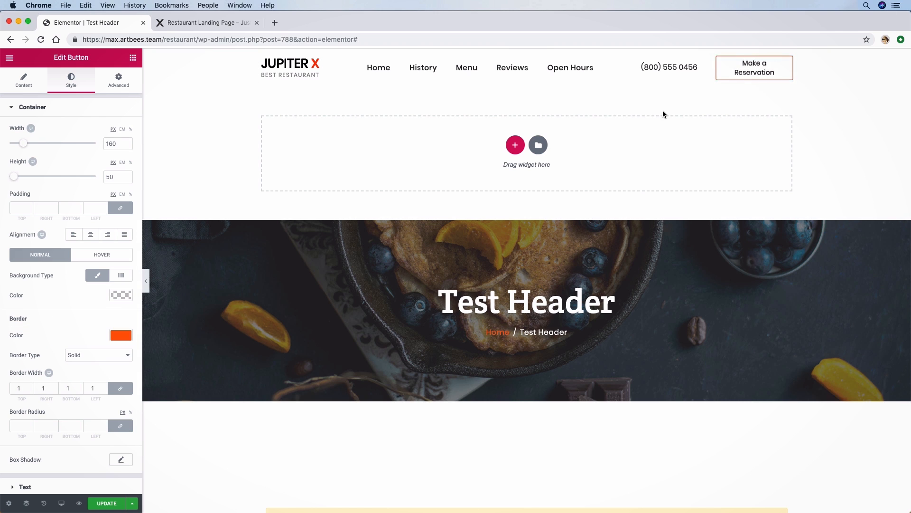
pyautogui.click(676, 75)
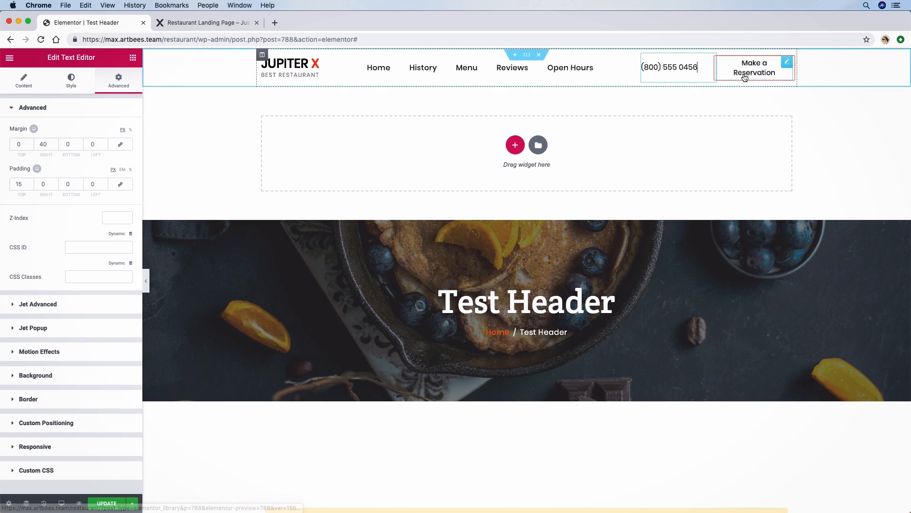
pyautogui.click(823, 78)
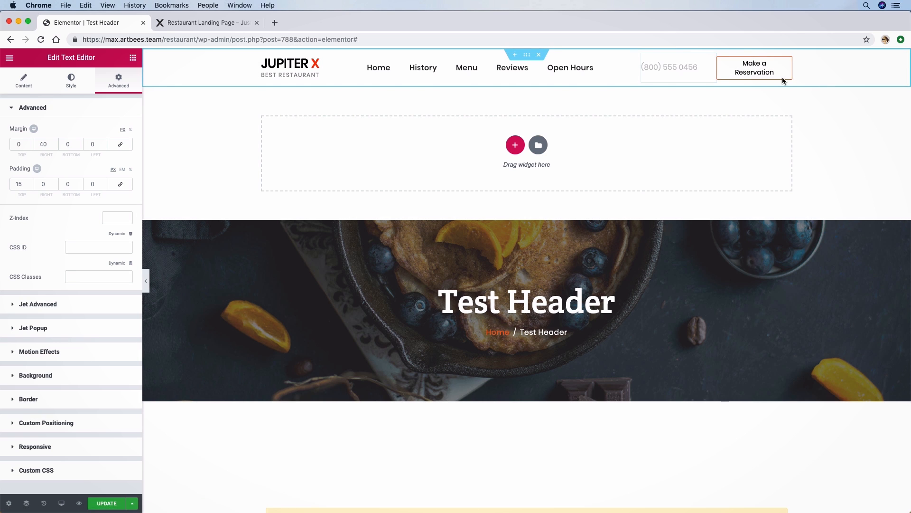
pyautogui.click(745, 73)
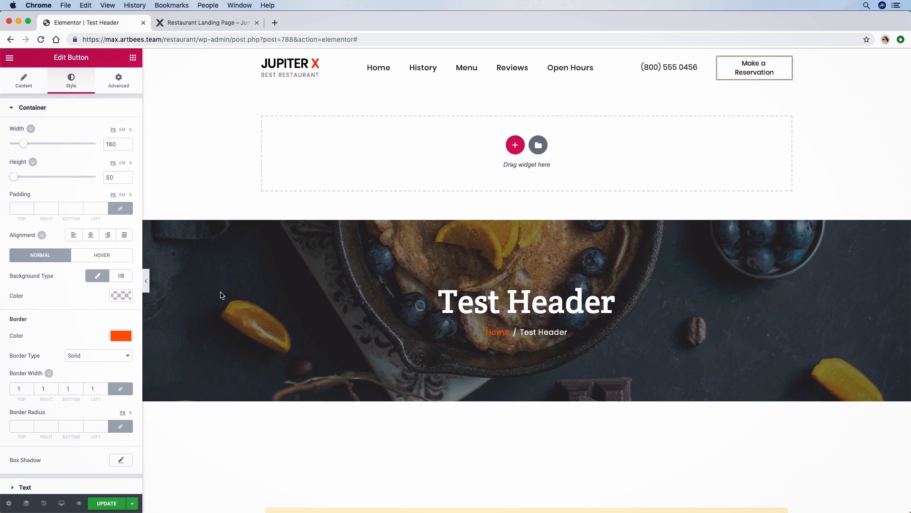
# Try the default box shadow on the reservation button's normal state.
pyautogui.scroll(-1, 76, 336)
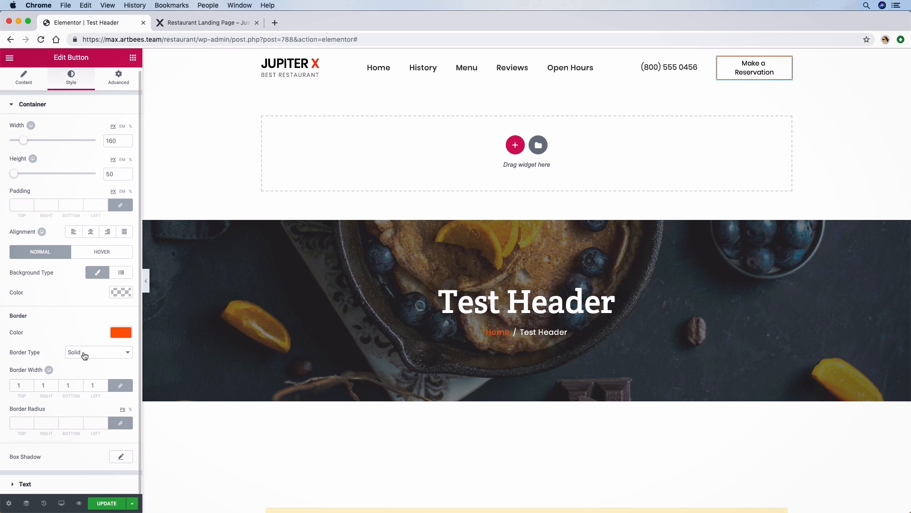
pyautogui.click(128, 457)
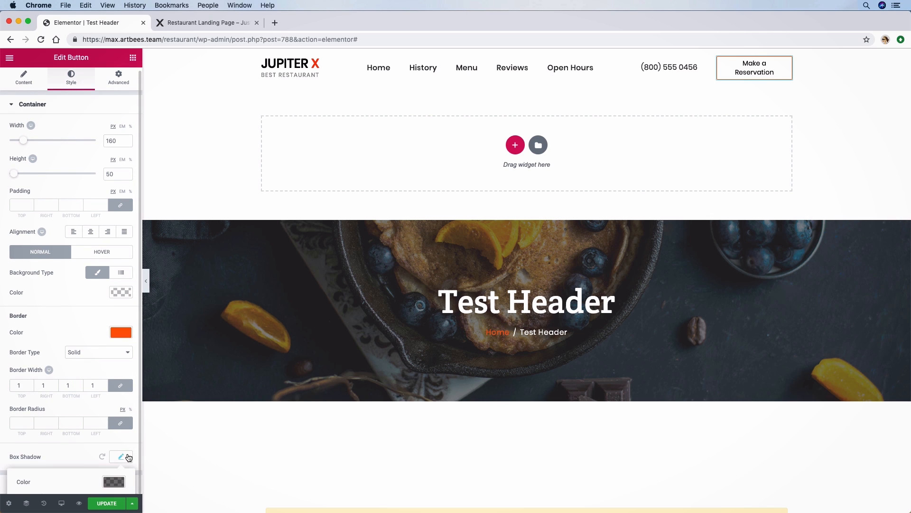
pyautogui.scroll(-5, 85, 421)
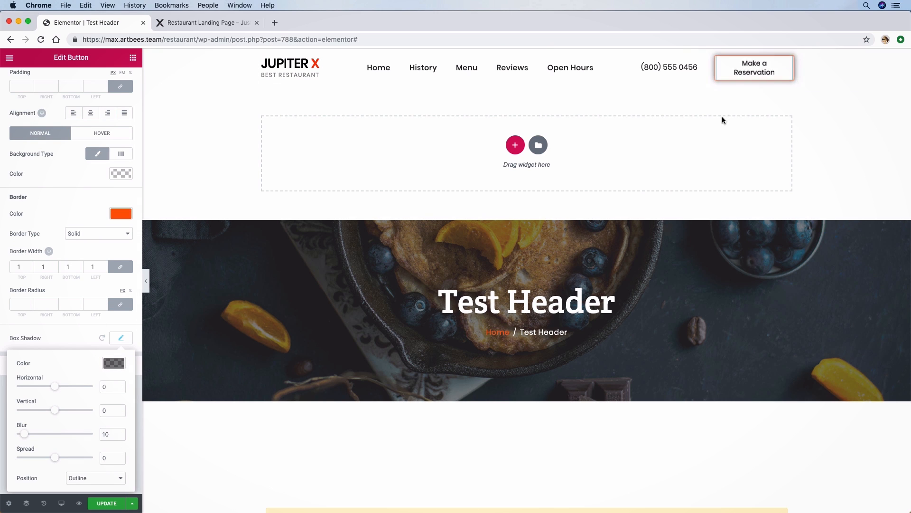
pyautogui.click(86, 334)
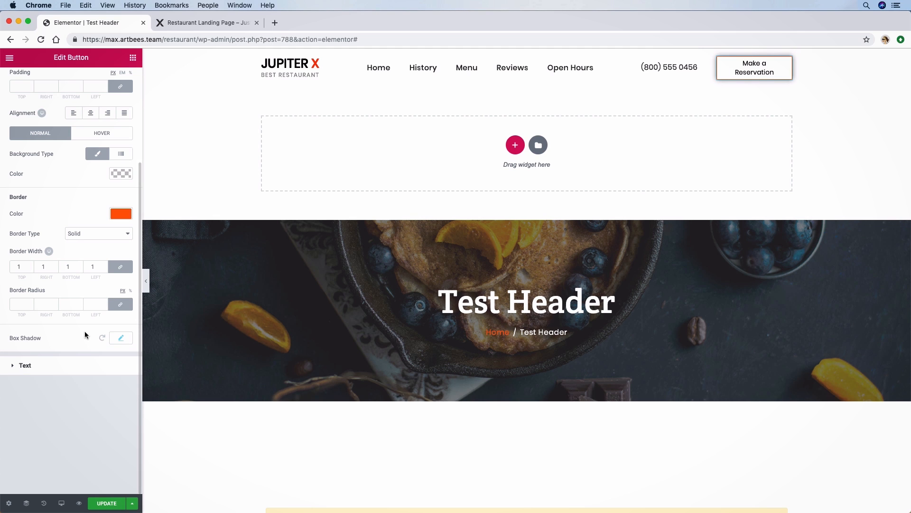
# Enable the default box shadow for the reservation button's hover state.
pyautogui.click(85, 138)
pyautogui.click(121, 380)
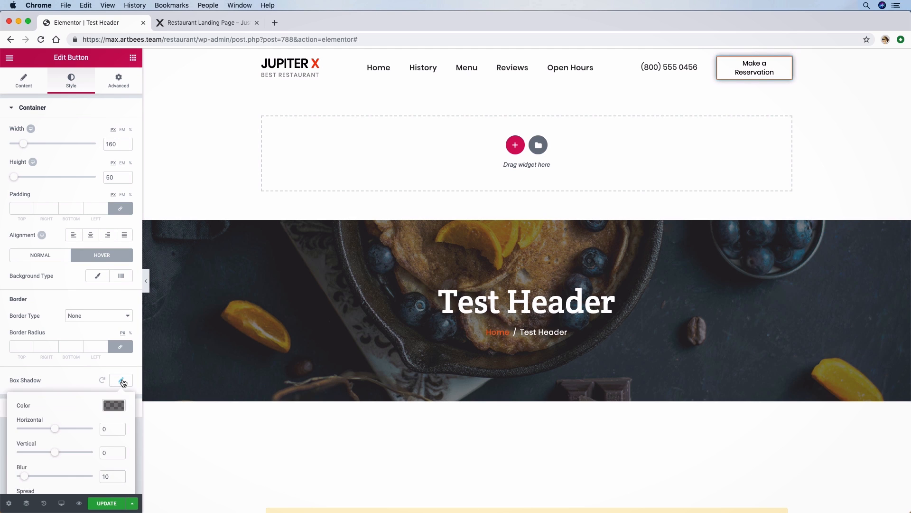
pyautogui.click(89, 381)
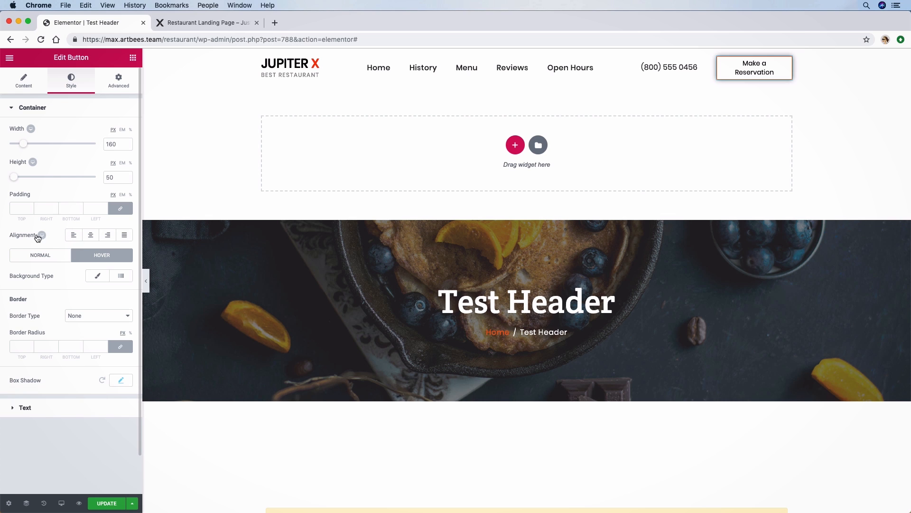
# Reset the box shadow of the reservation button's normal state.
pyautogui.click(29, 257)
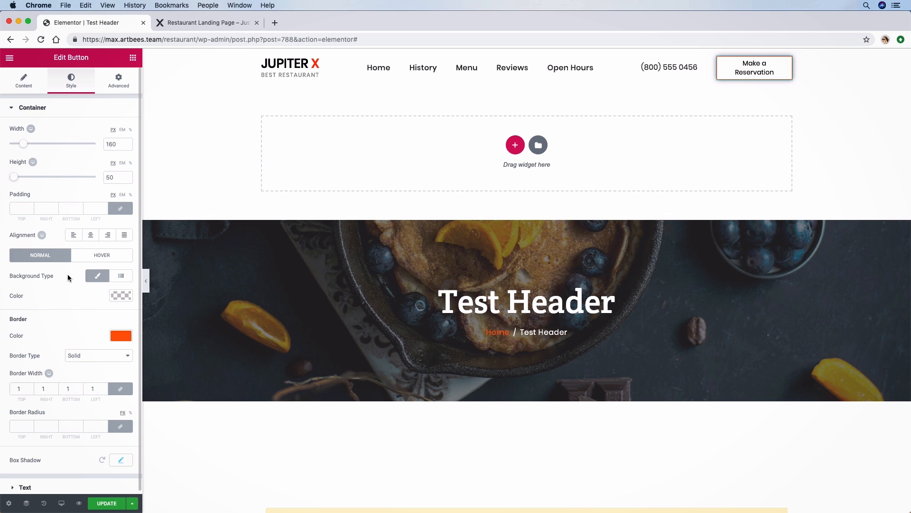
pyautogui.click(104, 457)
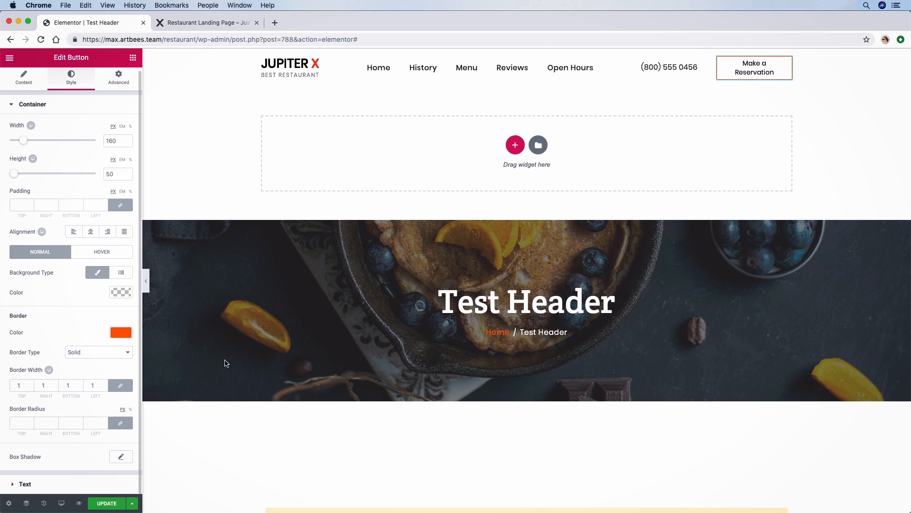
# Preview the finished header on the Test Header page and update the template.
pyautogui.click(674, 73)
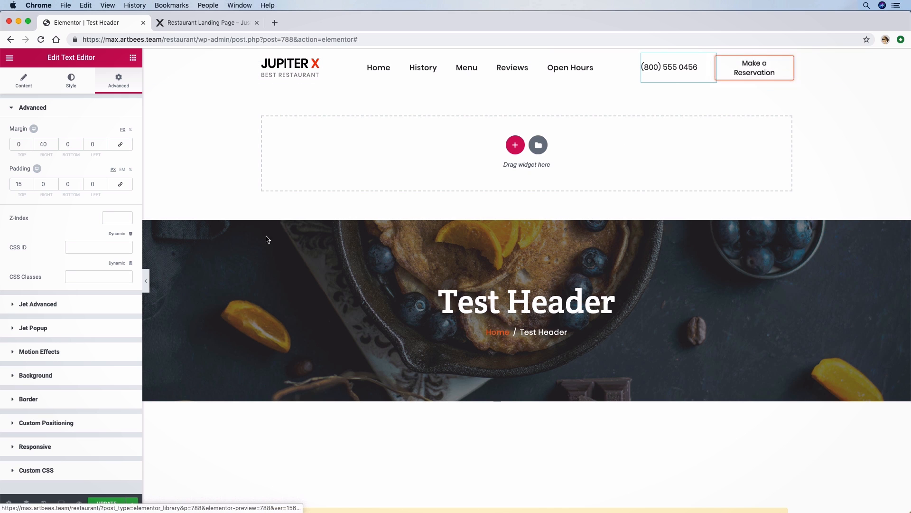
pyautogui.click(80, 503)
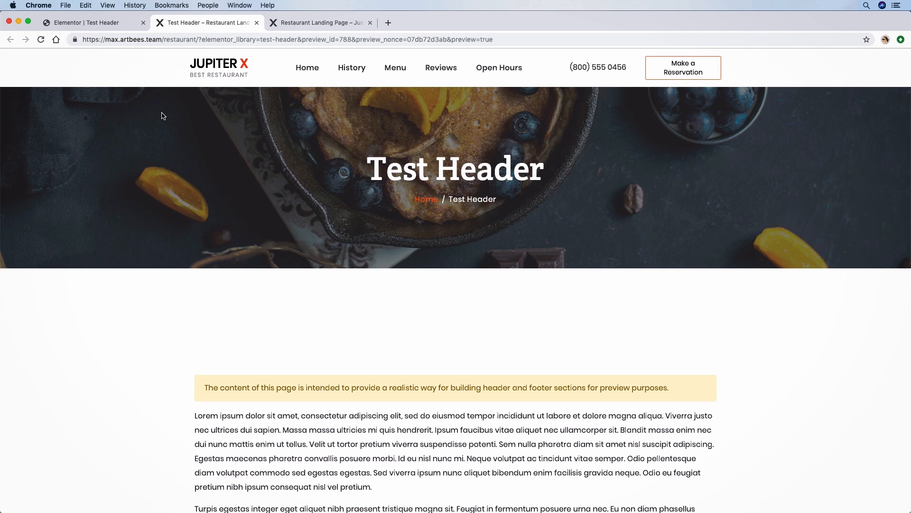
pyautogui.click(104, 23)
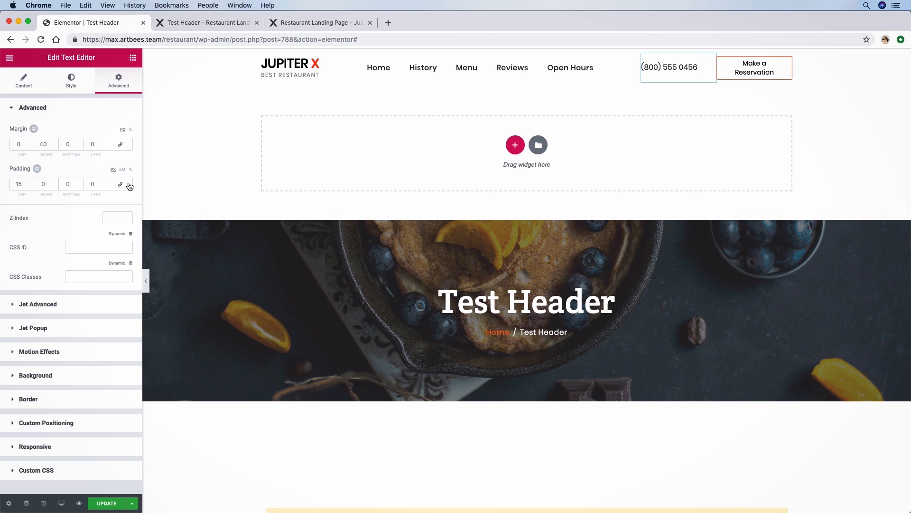
pyautogui.click(107, 503)
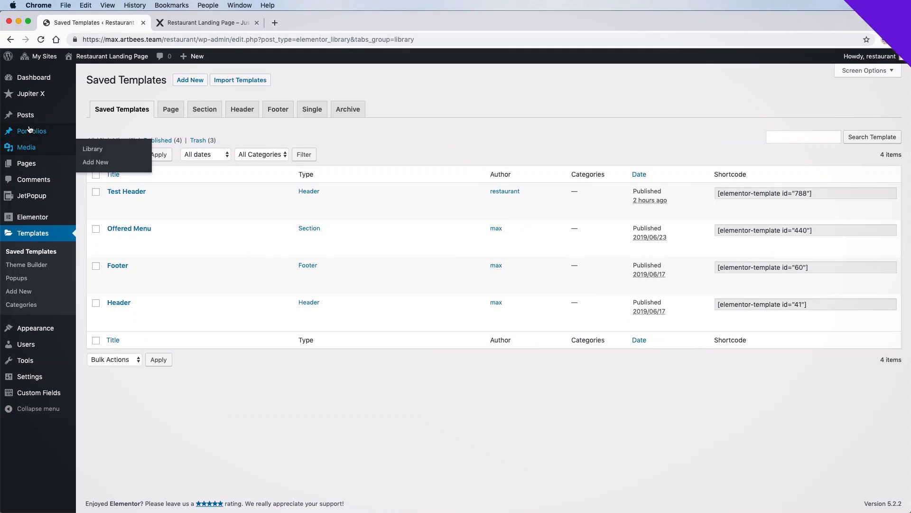
# Create a new WordPress page titled "Home 2".
pyautogui.moveTo(28, 164)
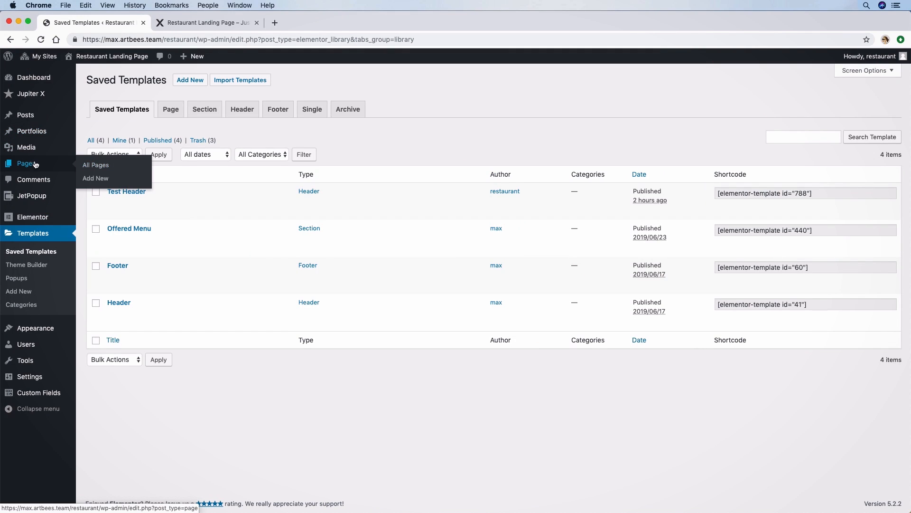
pyautogui.click(87, 179)
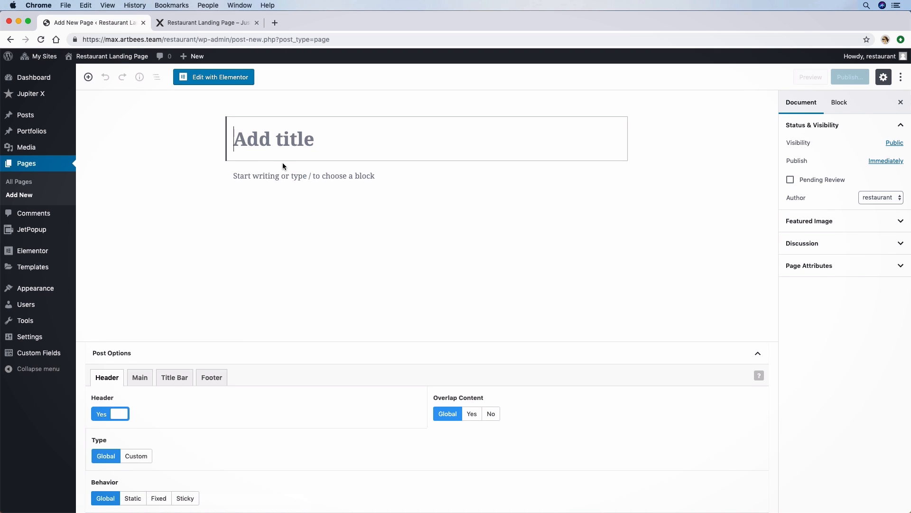
pyautogui.write('Home ')
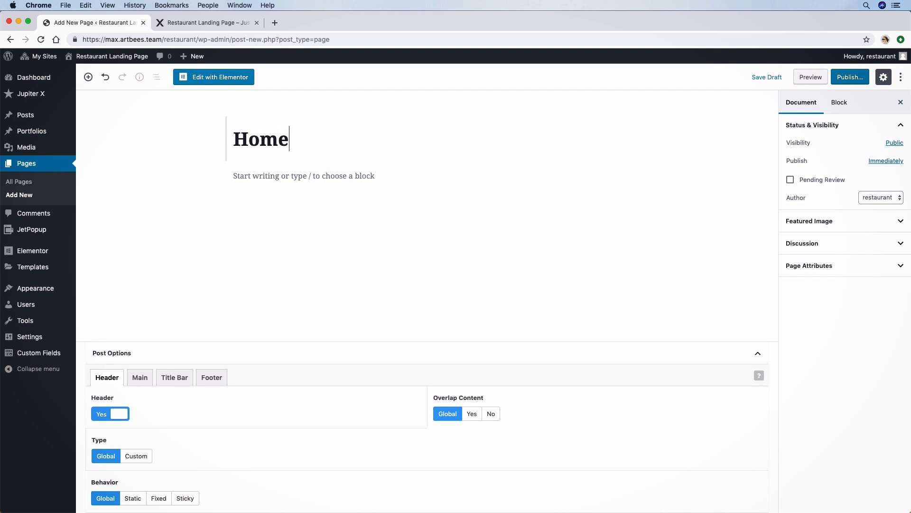
pyautogui.write('2')
pyautogui.click(317, 197)
# Set the Home 2 page's main content to full width and its layout to No sidebar.
pyautogui.scroll(-1, 317, 197)
pyautogui.click(140, 377)
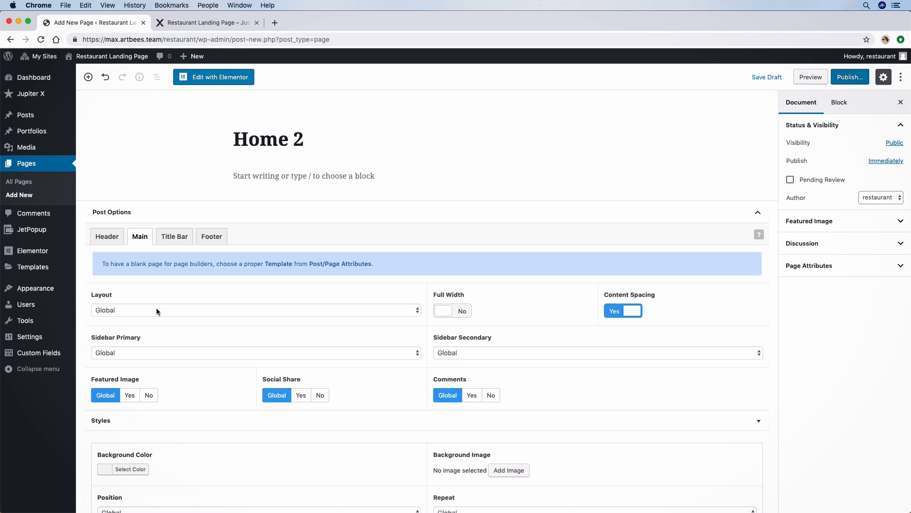
pyautogui.click(449, 305)
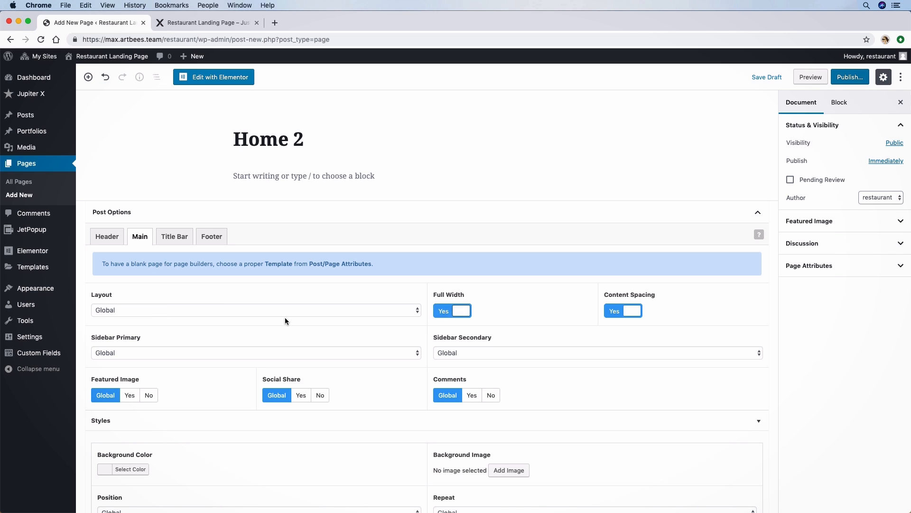
pyautogui.click(183, 311)
pyautogui.click(147, 319)
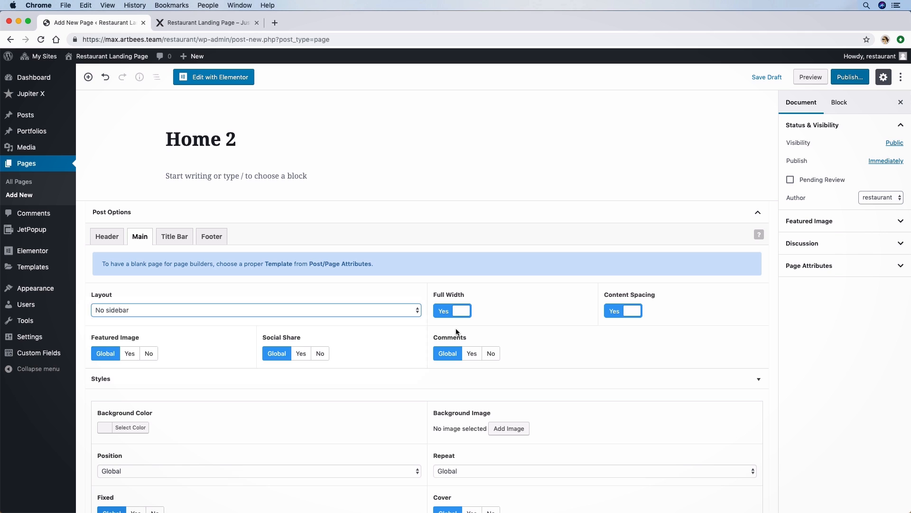
pyautogui.scroll(-2, 517, 318)
pyautogui.scroll(2, 517, 317)
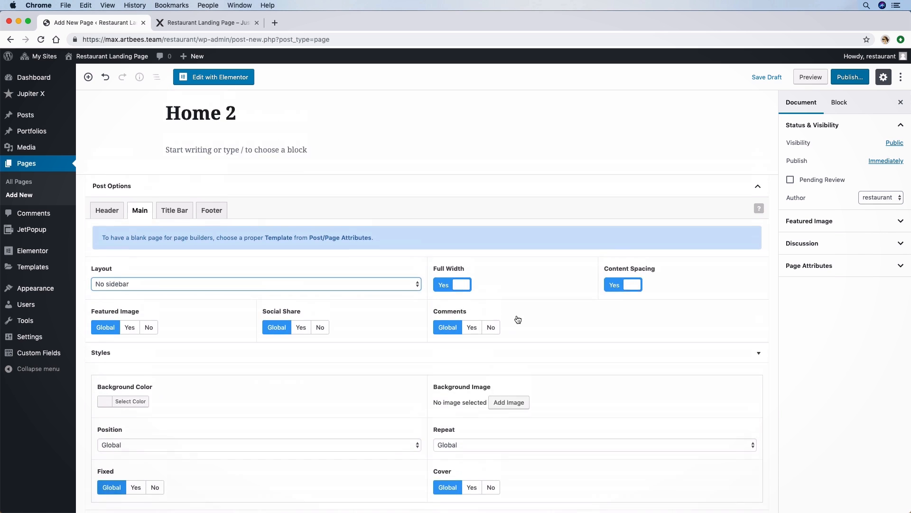
# Turn off both the title and the breadcrumb in the Home 2 page's title bar options.
pyautogui.click(177, 239)
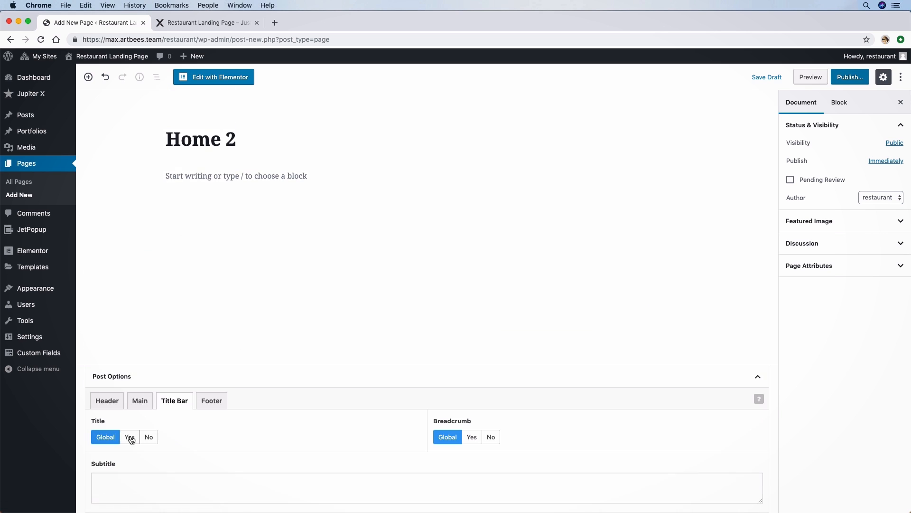
pyautogui.click(150, 438)
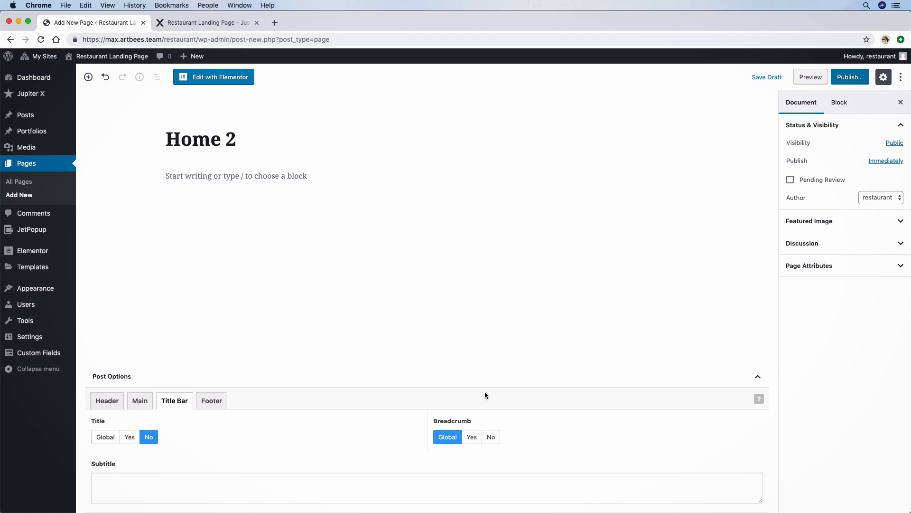
pyautogui.click(491, 436)
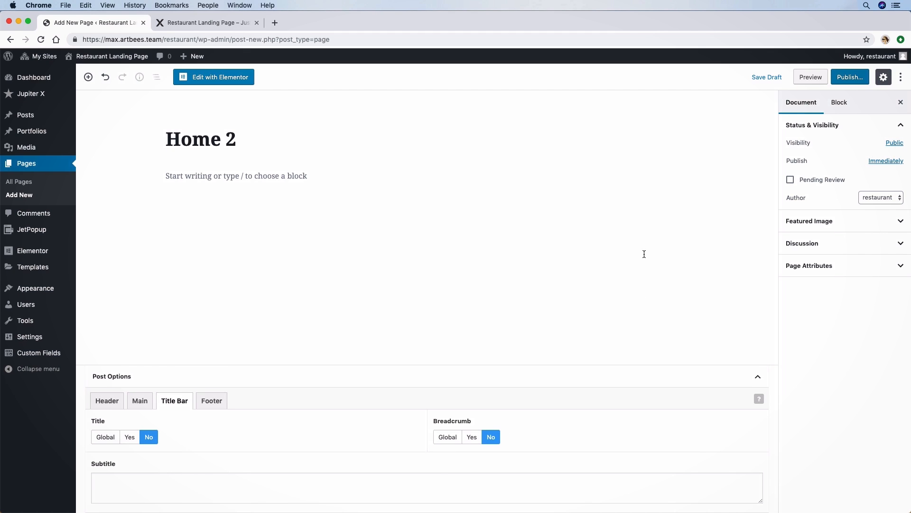
# Publish the Home 2 page and open it for editing with Elementor.
pyautogui.click(847, 77)
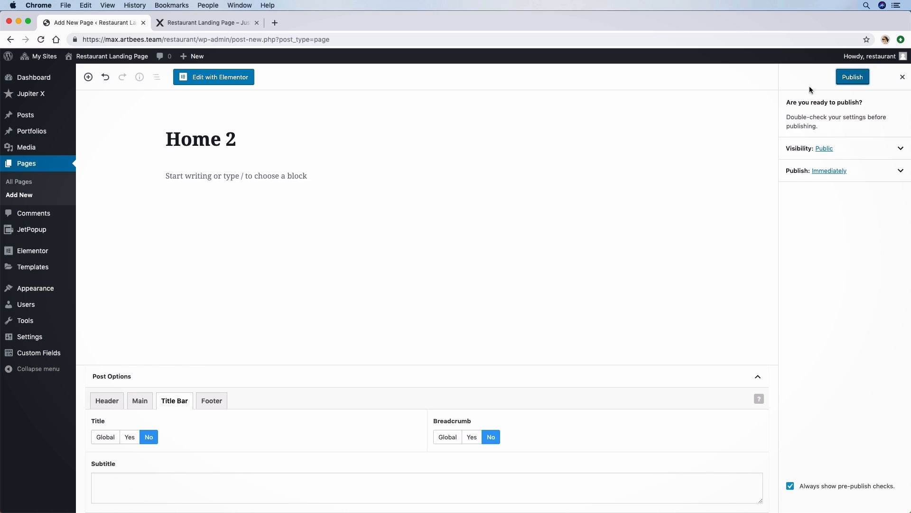
pyautogui.click(853, 77)
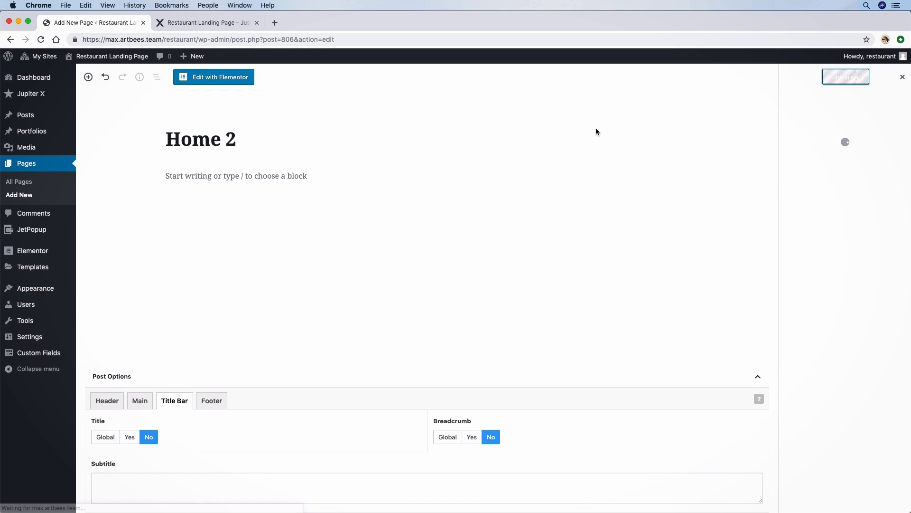
pyautogui.click(221, 81)
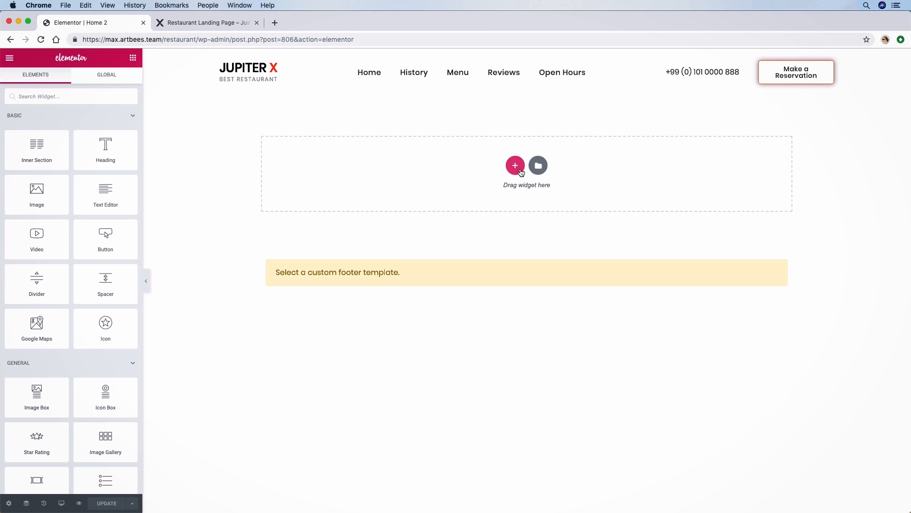
# Add a single-column section and give it a classic background with the shrimp image from the media library.
pyautogui.click(515, 165)
pyautogui.click(400, 195)
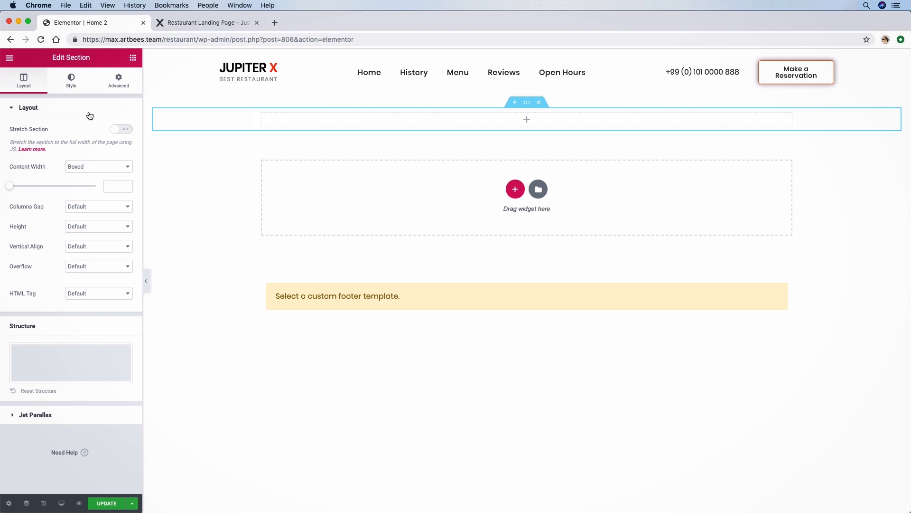
pyautogui.click(71, 80)
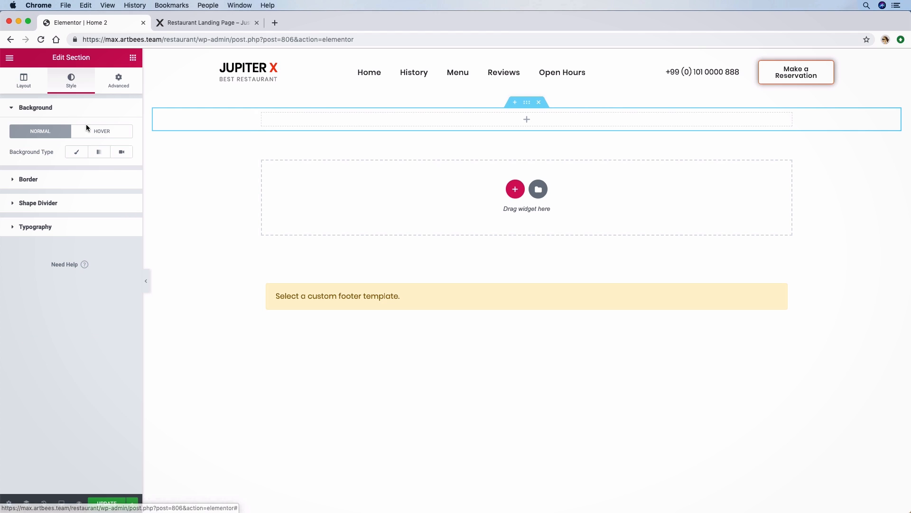
pyautogui.click(76, 153)
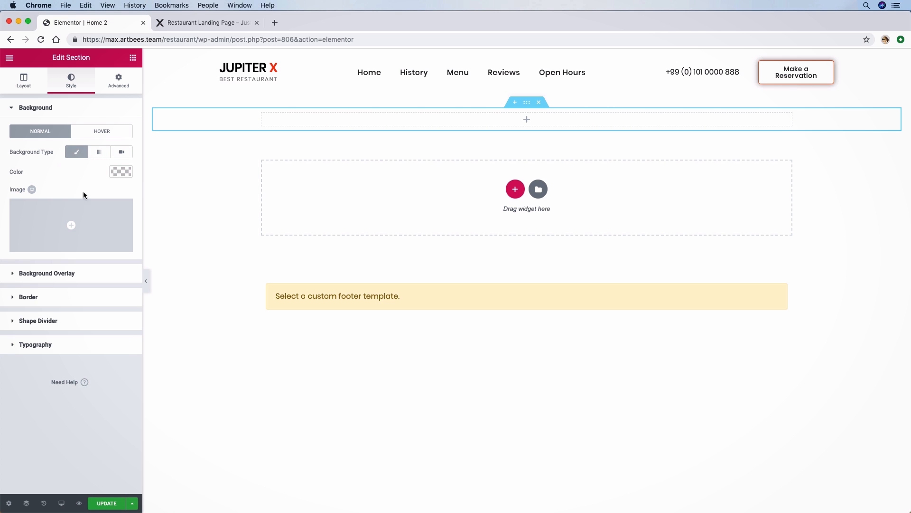
pyautogui.click(82, 220)
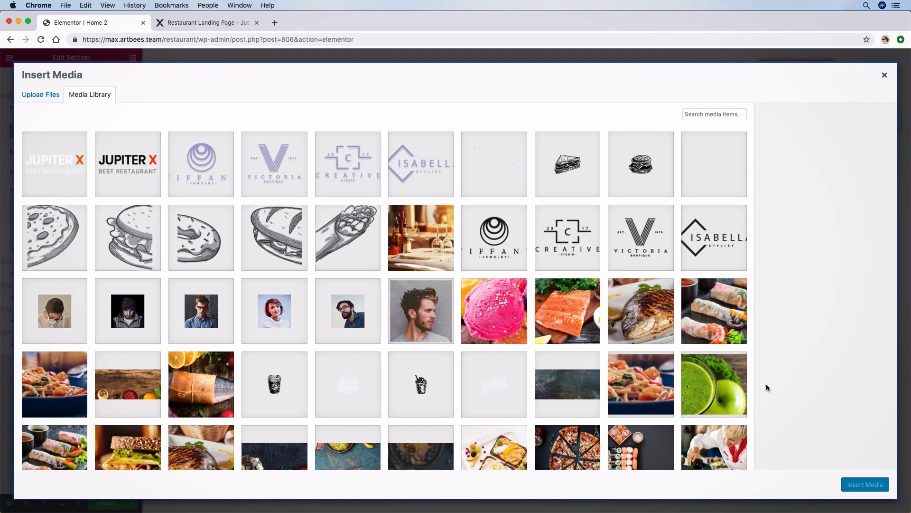
pyautogui.scroll(-10, 275, 249)
pyautogui.click(225, 425)
pyautogui.click(877, 483)
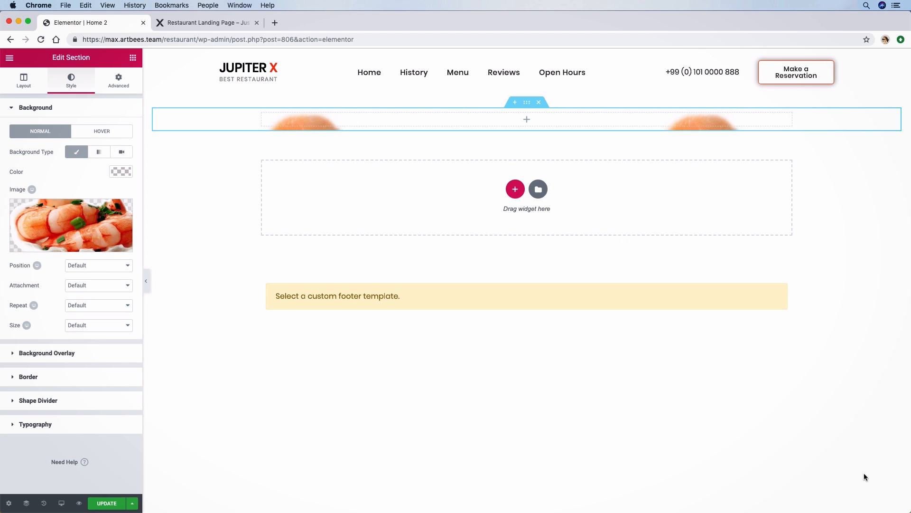
# Set the section's background image to Center Right, No-repeat, and a custom size 35 VW wide.
pyautogui.click(89, 269)
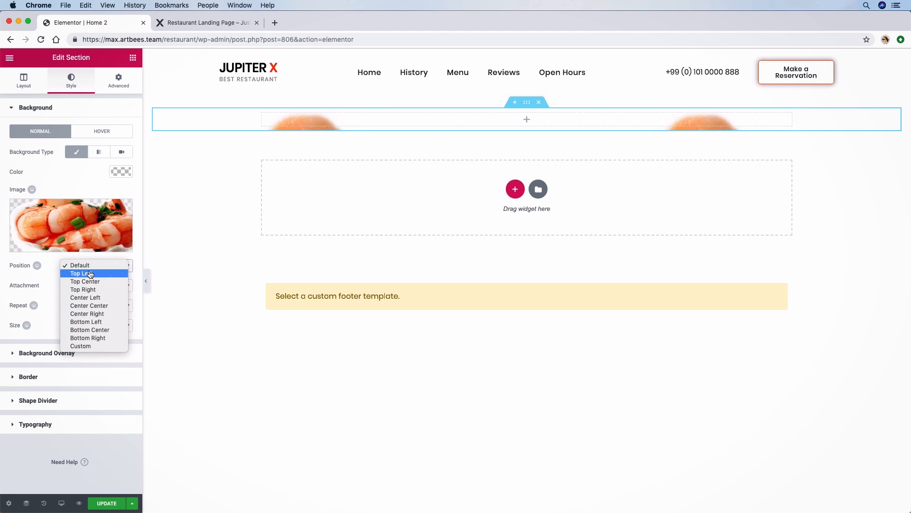
pyautogui.click(86, 314)
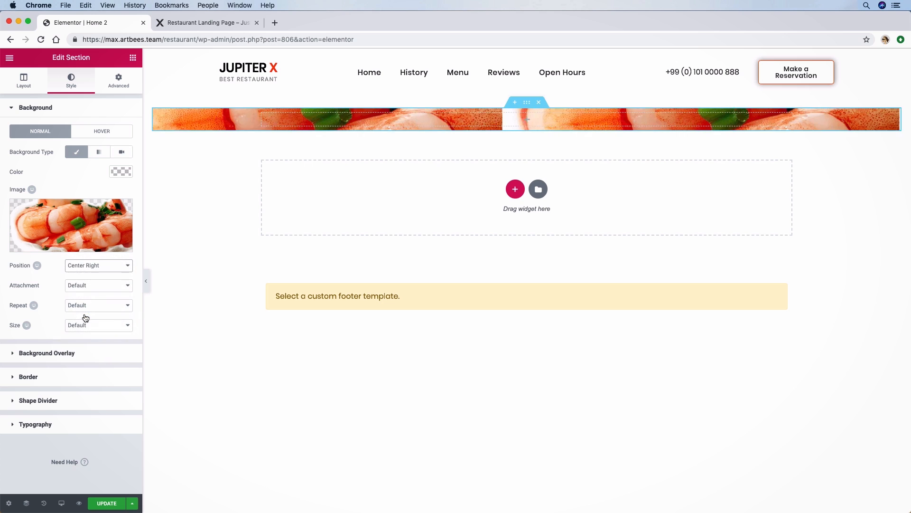
pyautogui.click(97, 305)
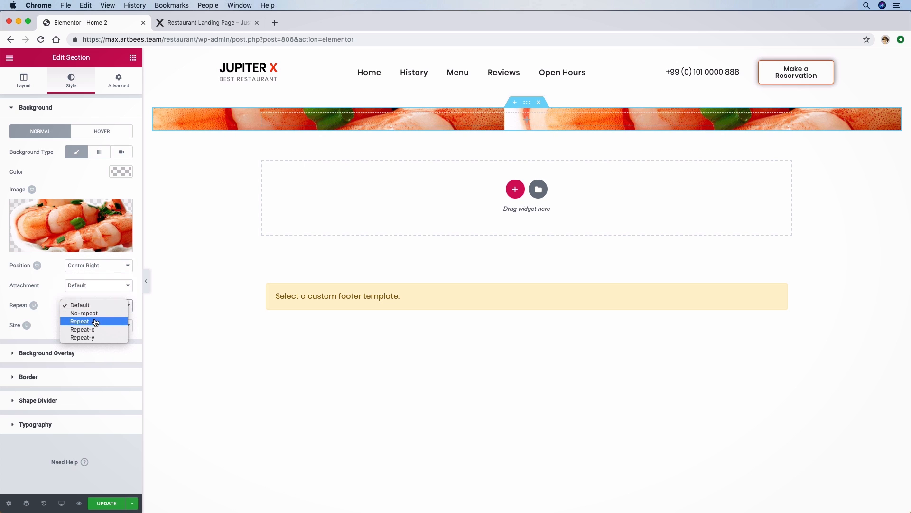
pyautogui.click(98, 313)
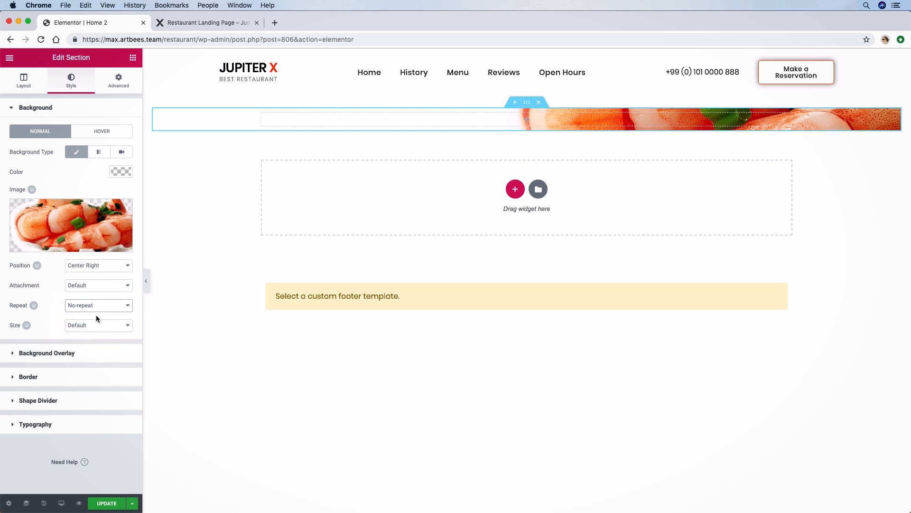
pyautogui.click(103, 325)
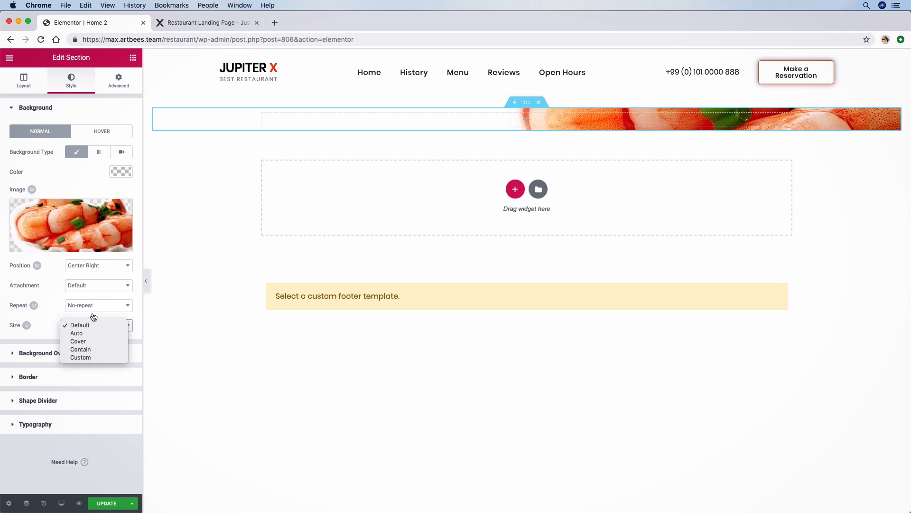
pyautogui.click(81, 357)
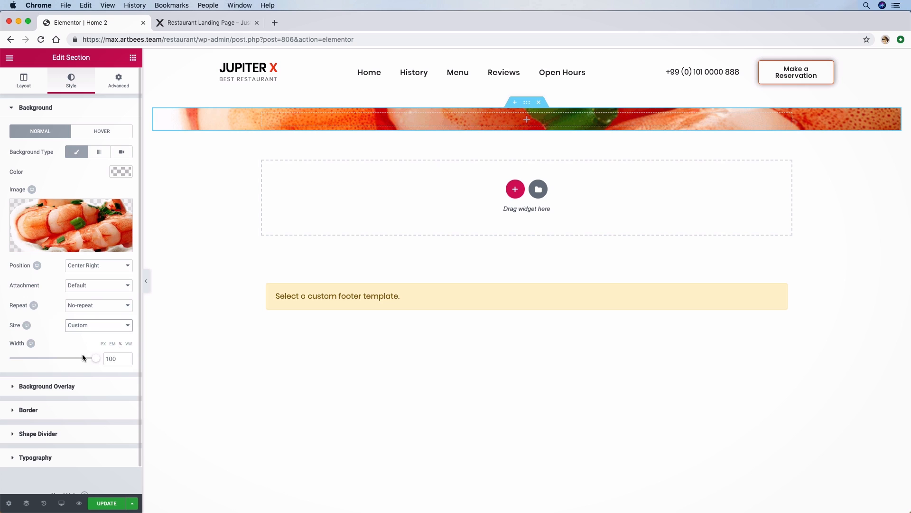
pyautogui.click(129, 343)
pyautogui.moveTo(11, 359); pyautogui.dragTo(42, 361)
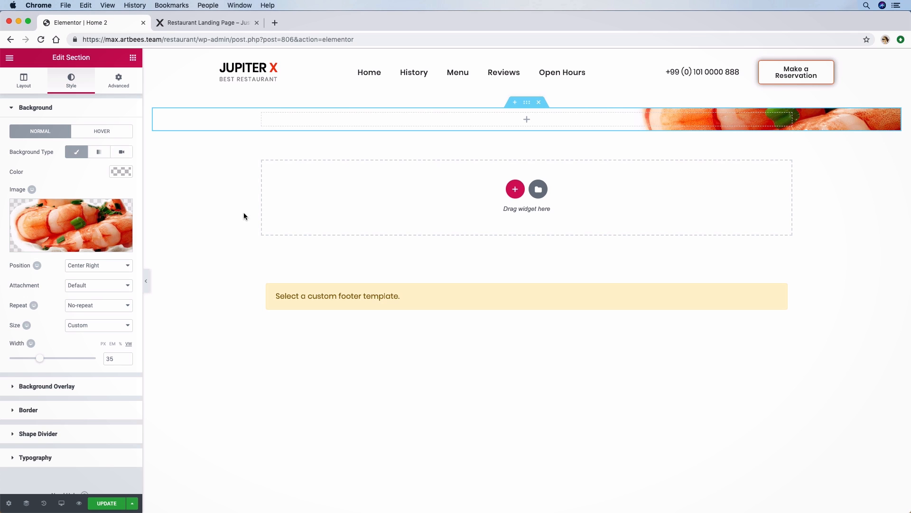
# Add a Headline widget to the section and place the Jupiter X (JX) Heading widget above it.
pyautogui.click(132, 59)
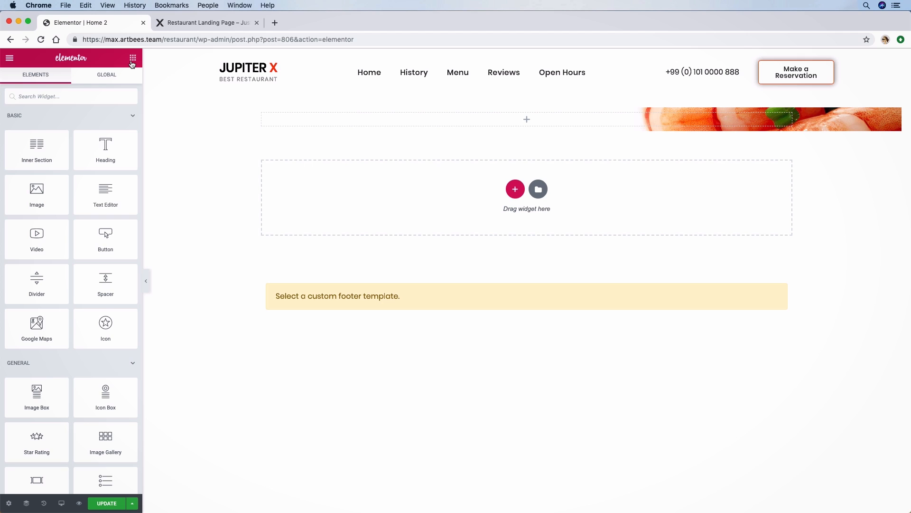
pyautogui.write('head')
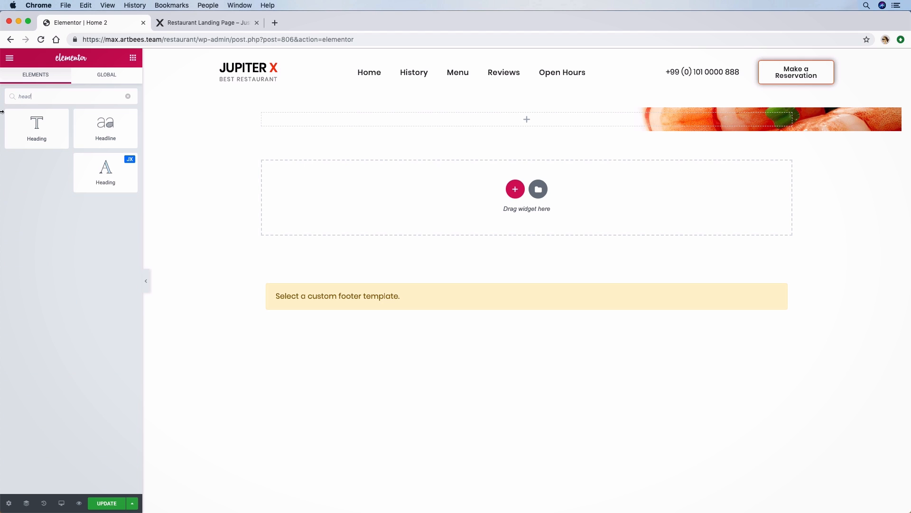
pyautogui.moveTo(106, 134); pyautogui.dragTo(403, 116)
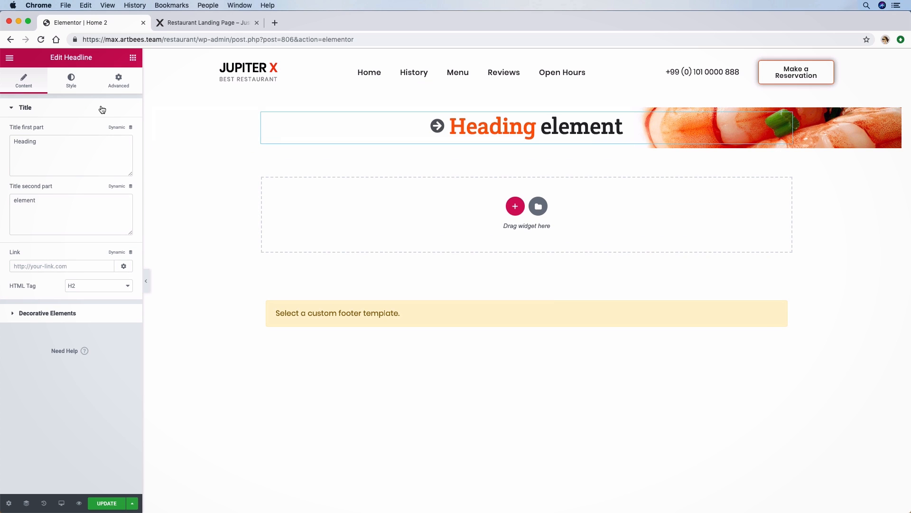
pyautogui.click(133, 58)
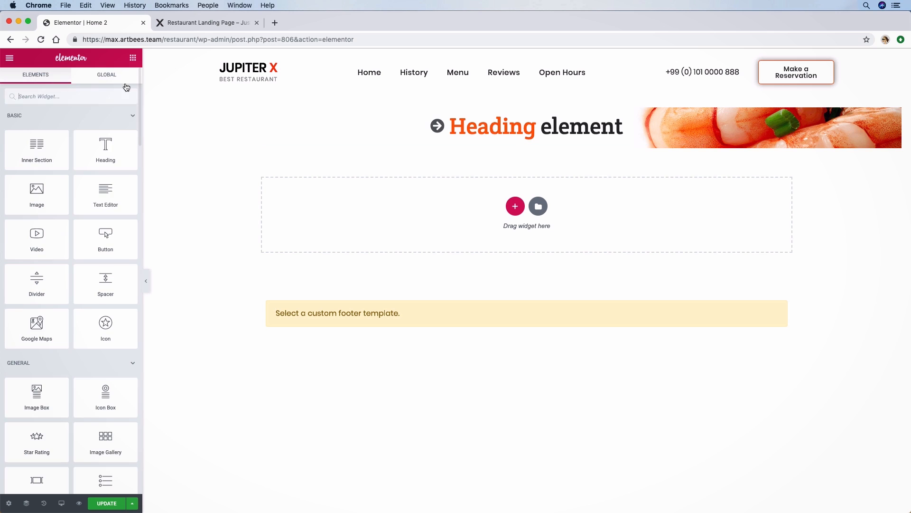
pyautogui.write('head')
pyautogui.moveTo(98, 176); pyautogui.dragTo(545, 123)
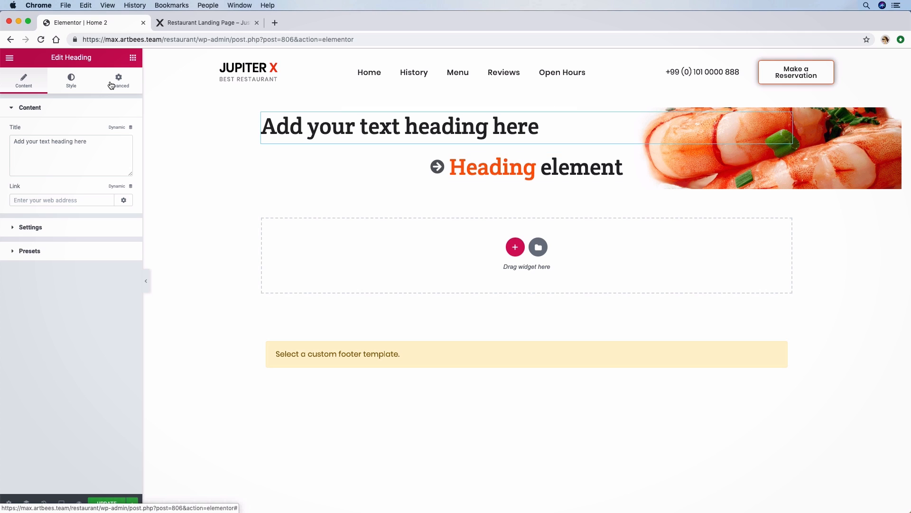
# Add a Text Editor widget below the headline in the same section.
pyautogui.click(135, 60)
pyautogui.write('tex')
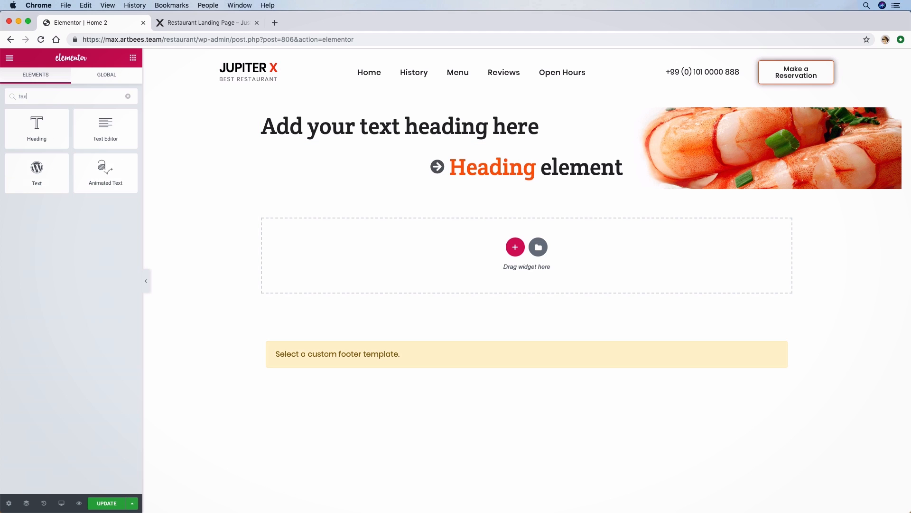
pyautogui.moveTo(106, 124); pyautogui.dragTo(456, 184)
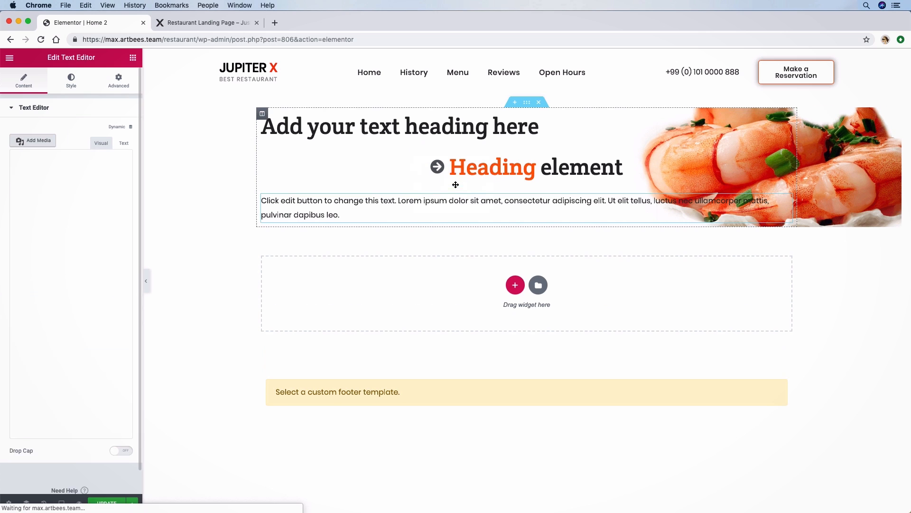
# Replace the placeholder text of the top heading with "Discover Your Taste".
pyautogui.click(450, 128)
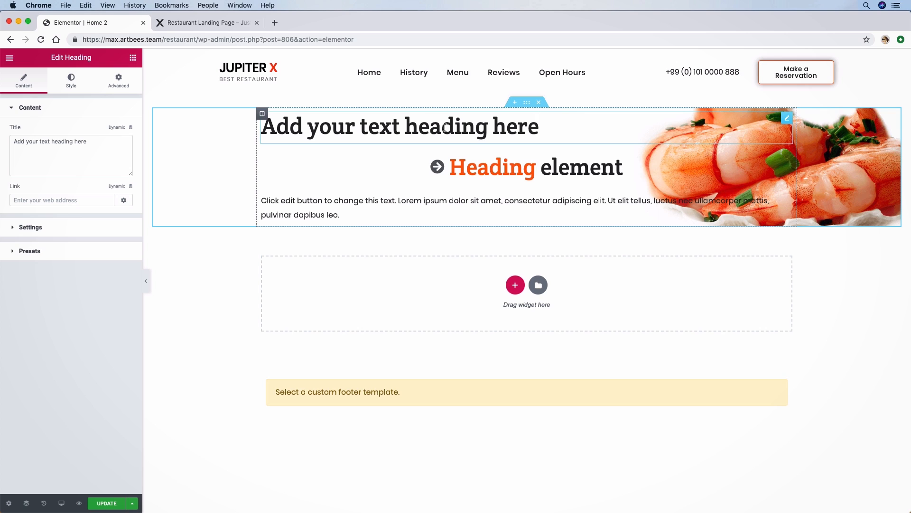
pyautogui.tripleClick(433, 135)
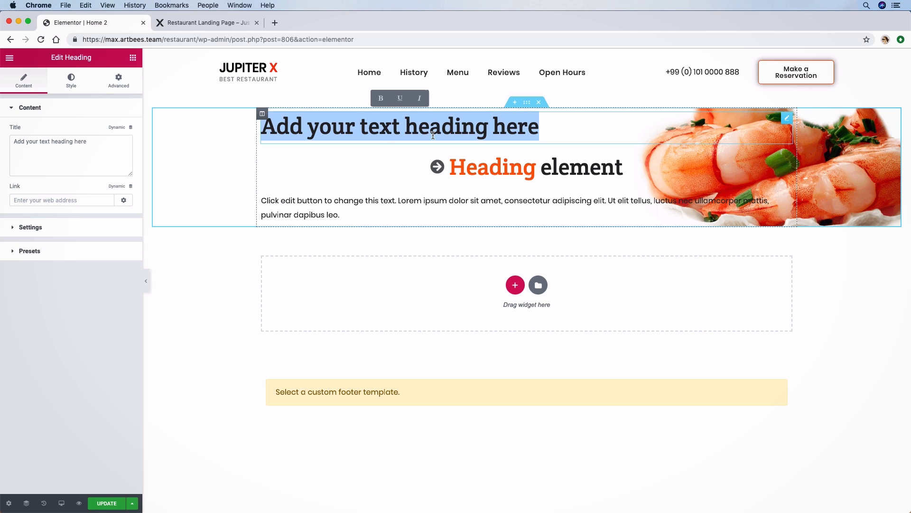
pyautogui.write('Discore=')
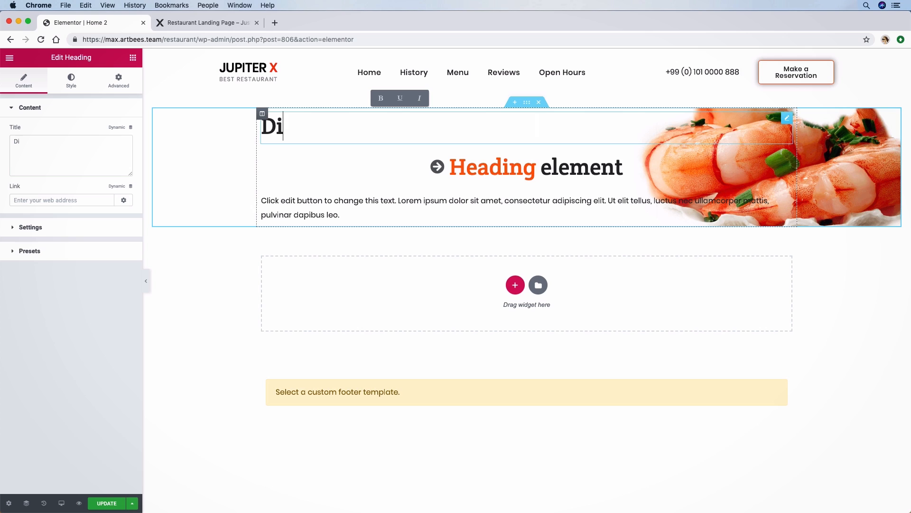
pyautogui.press('BackSpace')
pyautogui.press('BackSpace')
pyautogui.press('BackSpace')
pyautogui.write('ver Y')
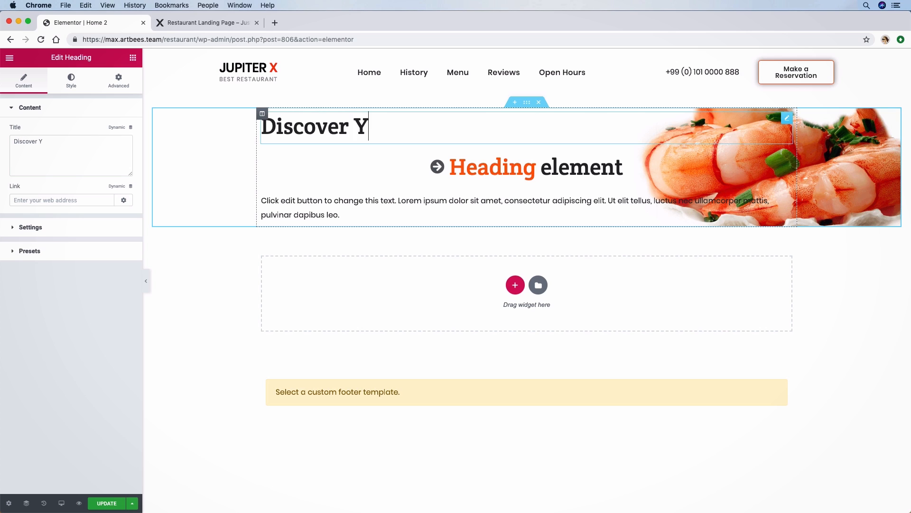
pyautogui.write('our Taste')
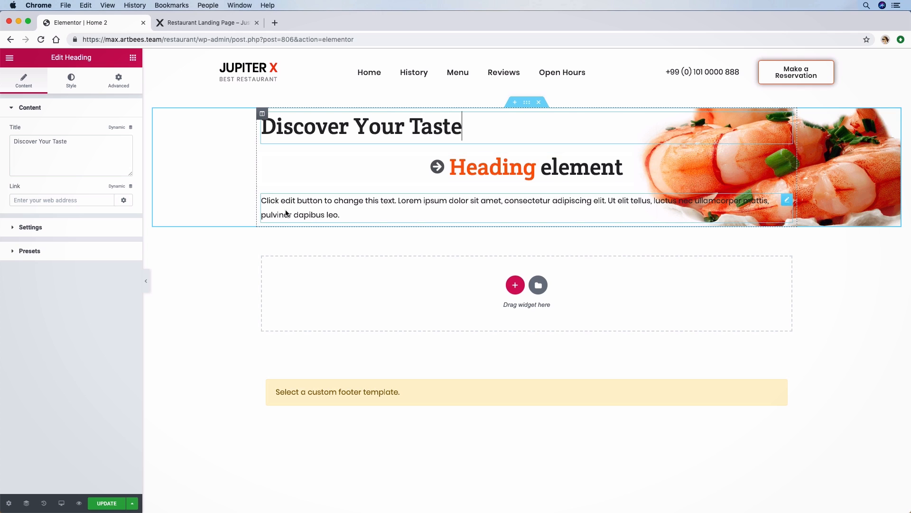
# Set the HTML tag of the "Discover Your Taste" heading to H3.
pyautogui.click(62, 225)
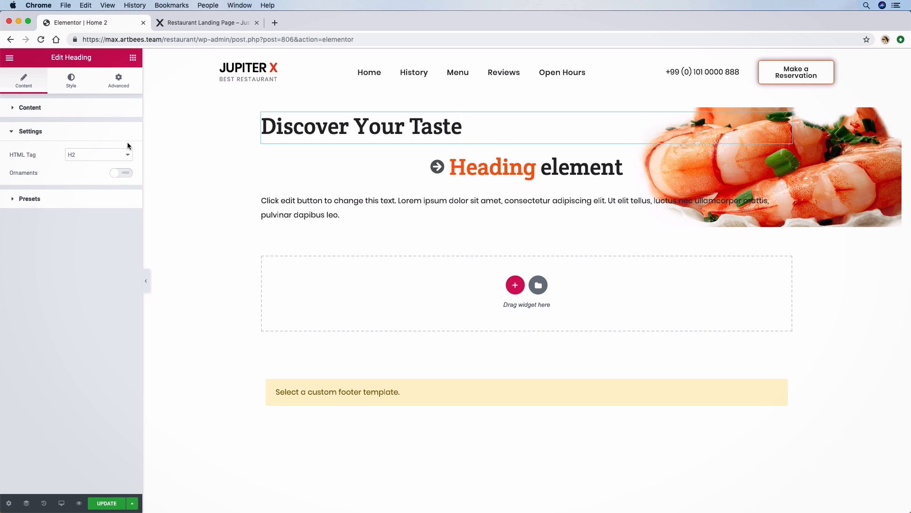
pyautogui.click(119, 157)
pyautogui.click(117, 163)
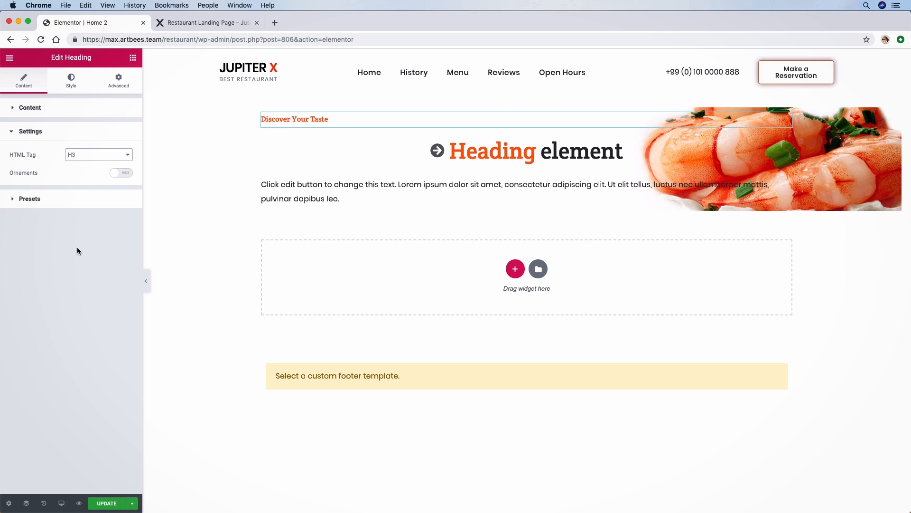
# Replace the first part of the Headline widget's title with "Hot and Spicy Foods".
pyautogui.click(483, 153)
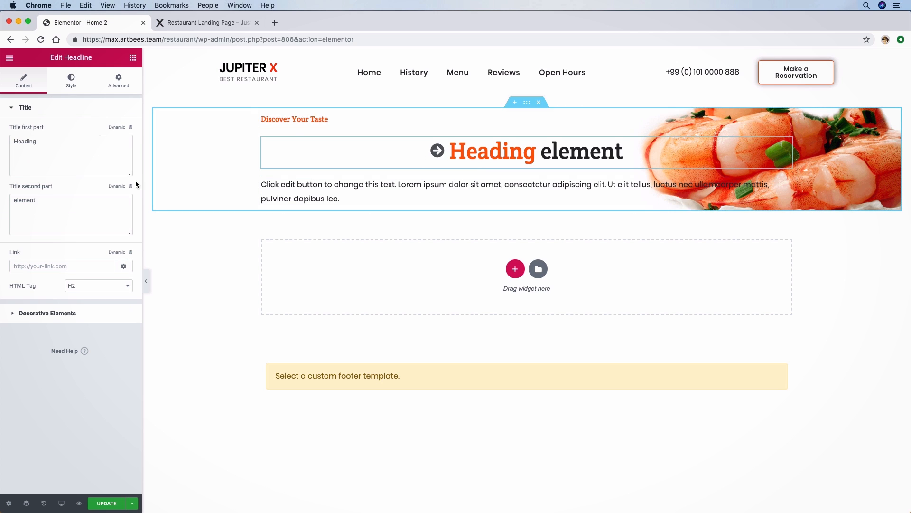
pyautogui.click(60, 175)
pyautogui.press('super+a')
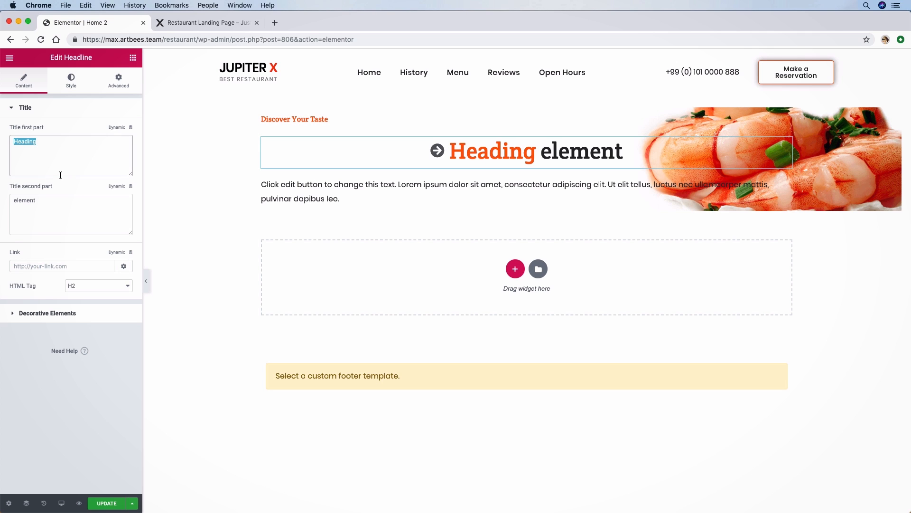
pyautogui.write('Hot and A')
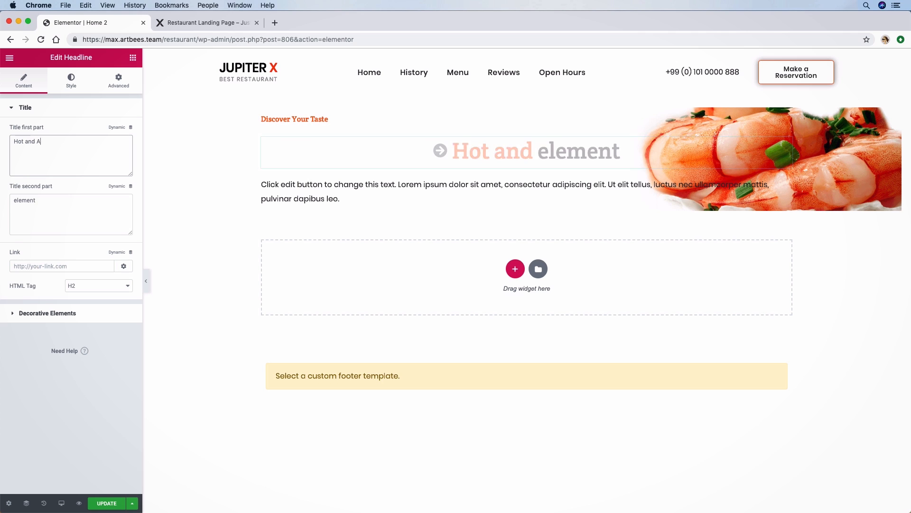
pyautogui.press('BackSpace')
pyautogui.write('S')
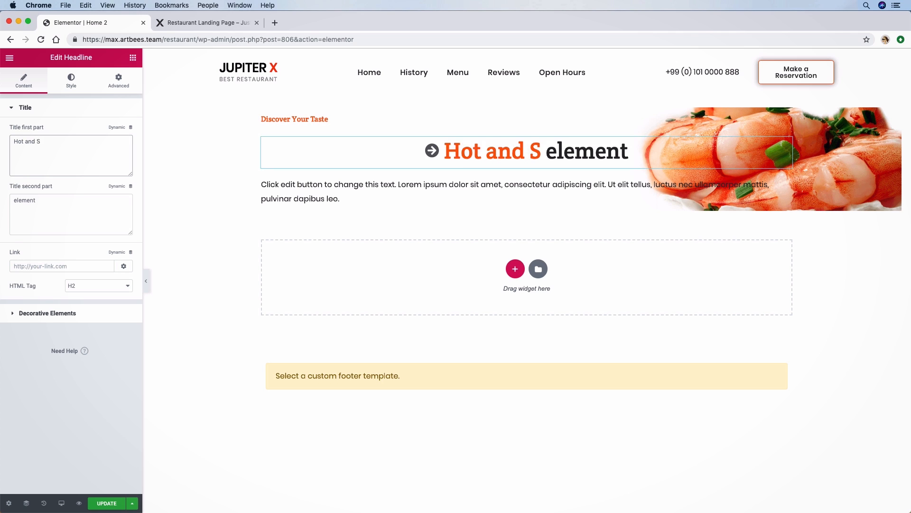
pyautogui.write('o')
pyautogui.write('picy')
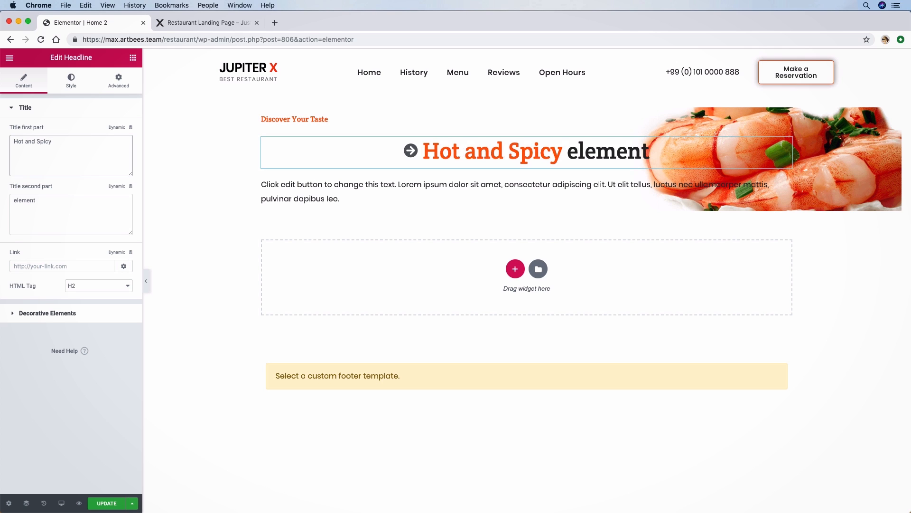
pyautogui.write(' Foods')
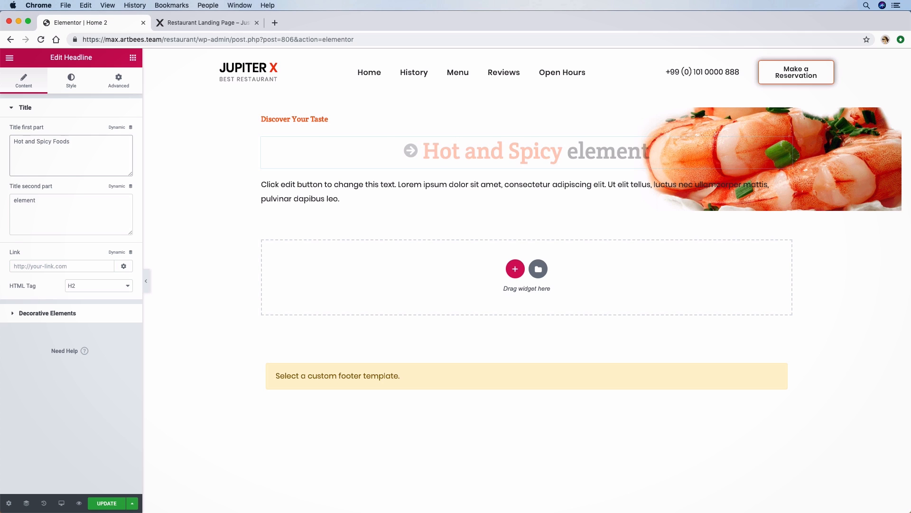
# Replace the second part of the headline's title with "Specialty of Foods".
pyautogui.doubleClick(70, 198)
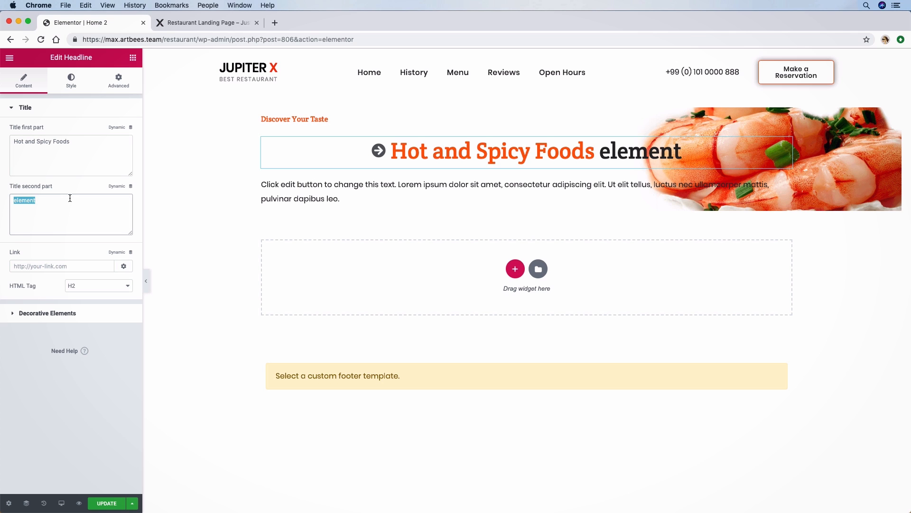
pyautogui.write('Specialty')
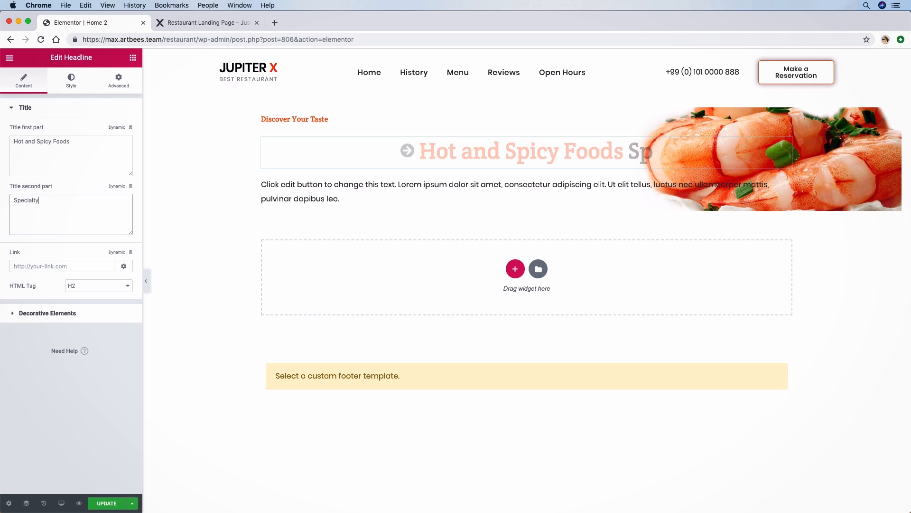
pyautogui.write(' of Foods')
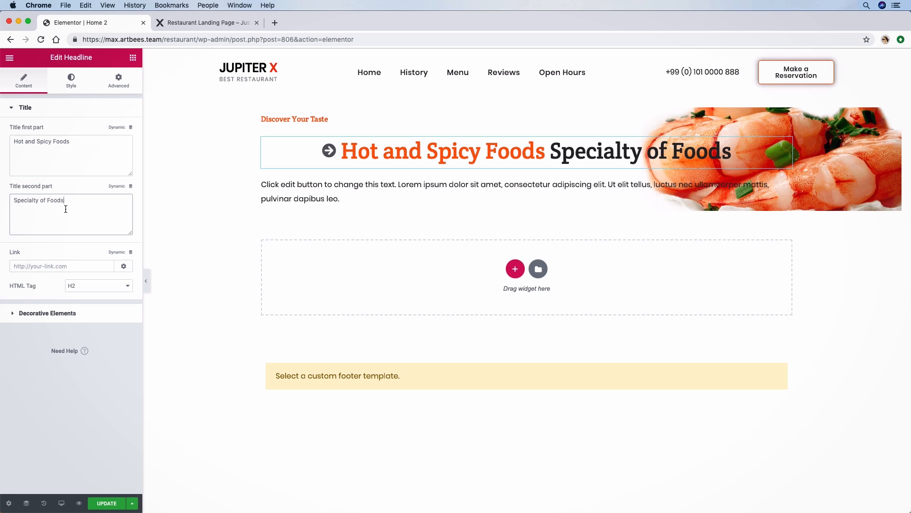
# Set the headline's HTML tag to H1 and align the headline to the left.
pyautogui.click(84, 285)
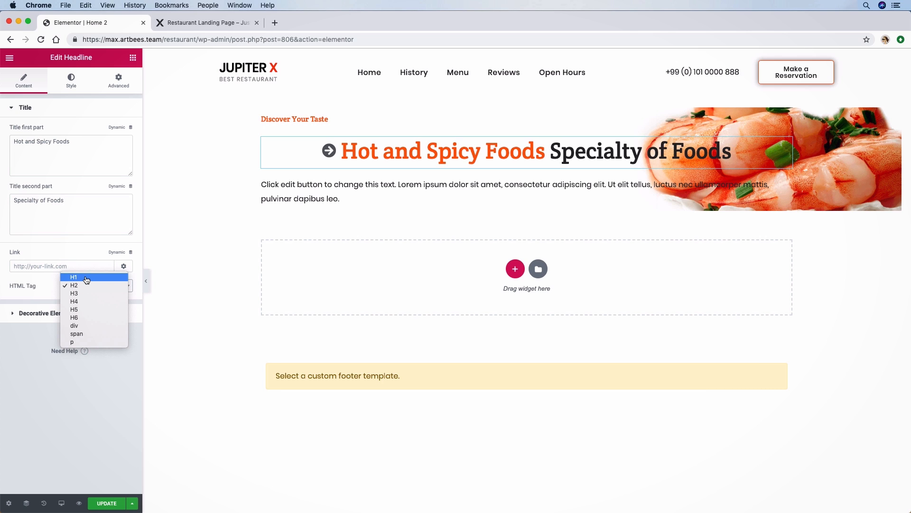
pyautogui.click(86, 279)
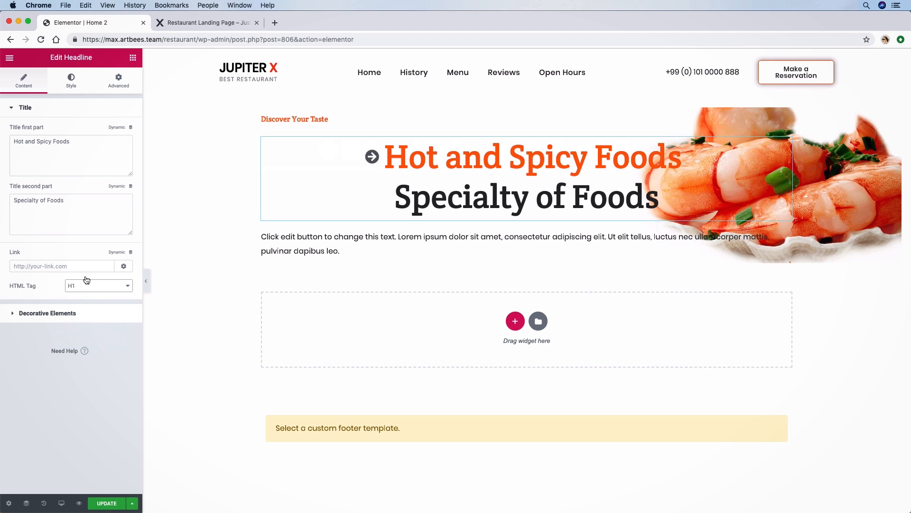
pyautogui.click(70, 81)
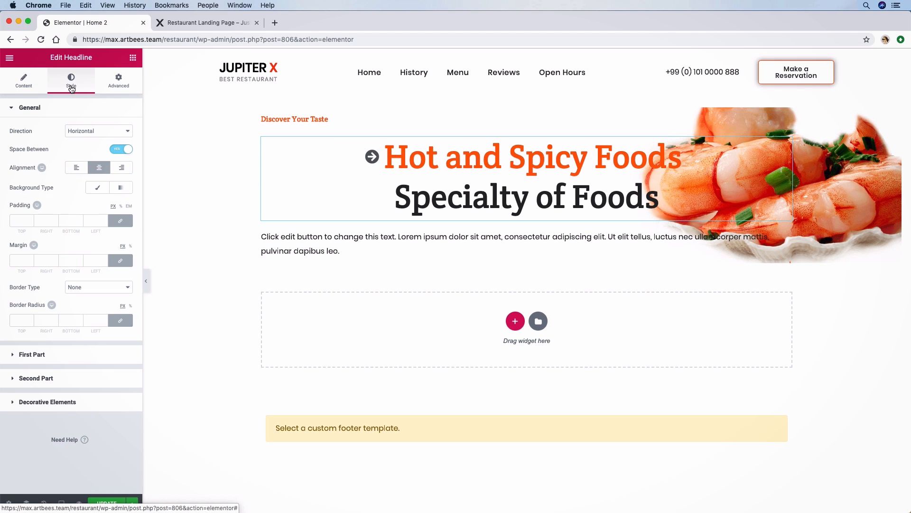
pyautogui.click(76, 168)
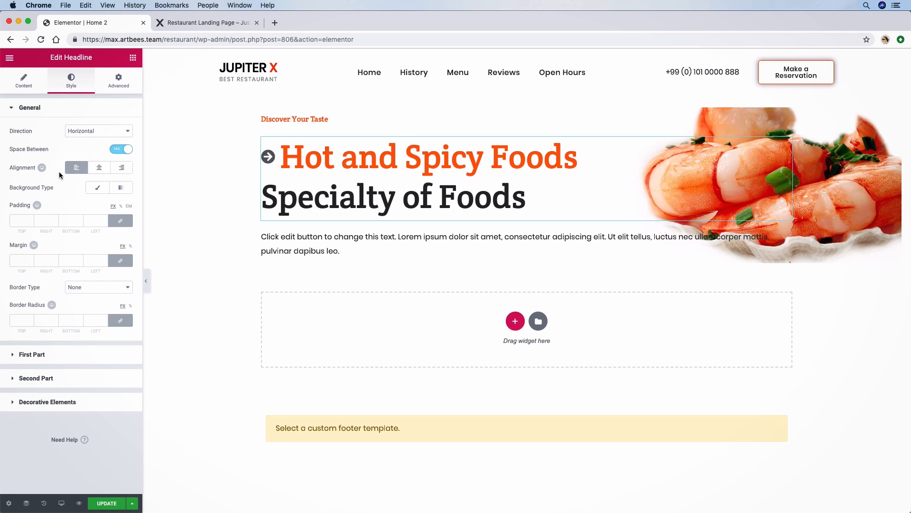
# Remove the arrow-circle-right decorative icon shown before the headline.
pyautogui.click(26, 84)
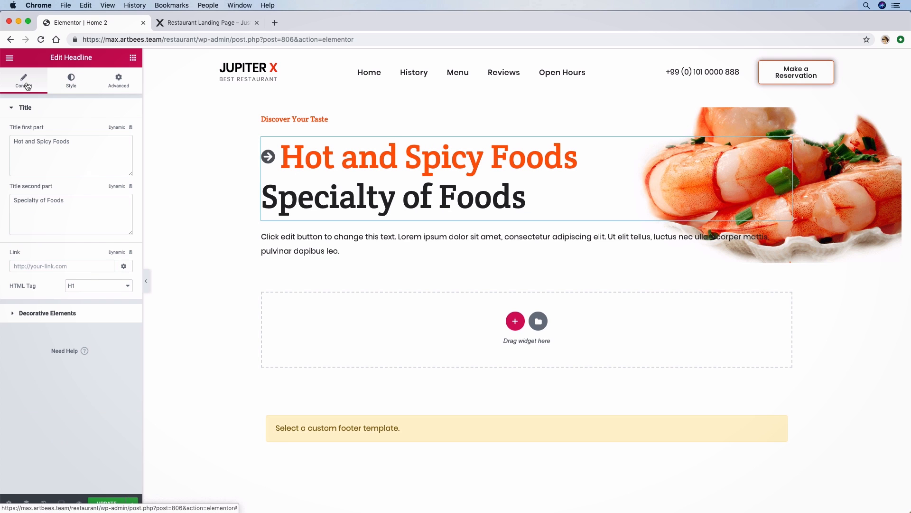
pyautogui.click(61, 319)
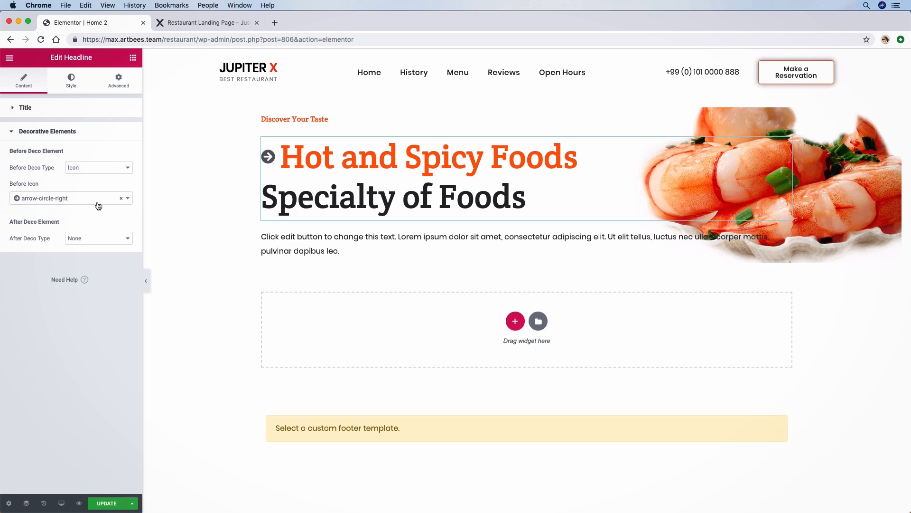
pyautogui.click(120, 199)
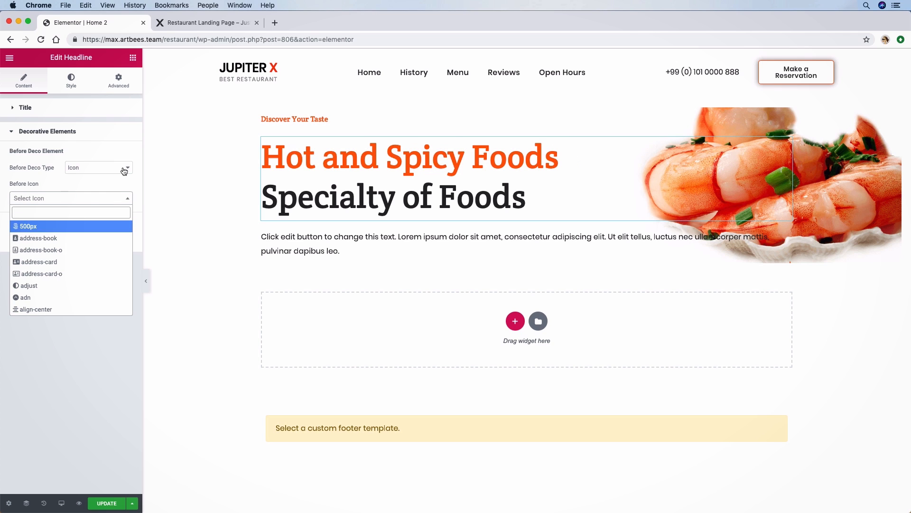
pyautogui.click(42, 161)
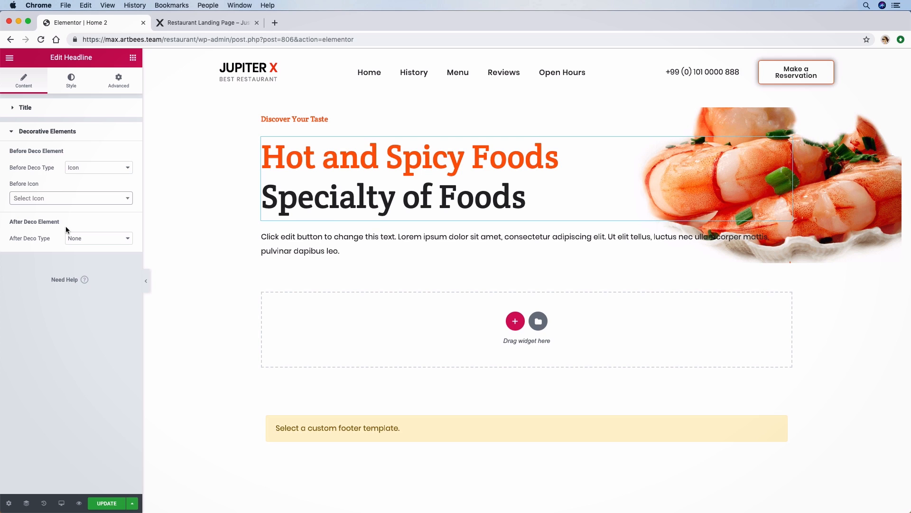
pyautogui.click(25, 114)
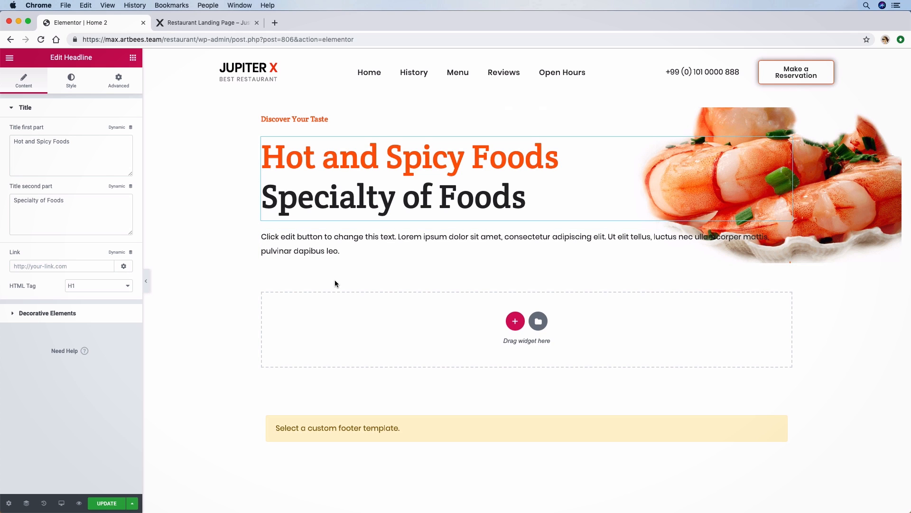
# Unlink the Text Editor widget's padding values and set the right padding to 500 px and the bottom padding to 35 px.
pyautogui.click(384, 252)
pyautogui.click(119, 81)
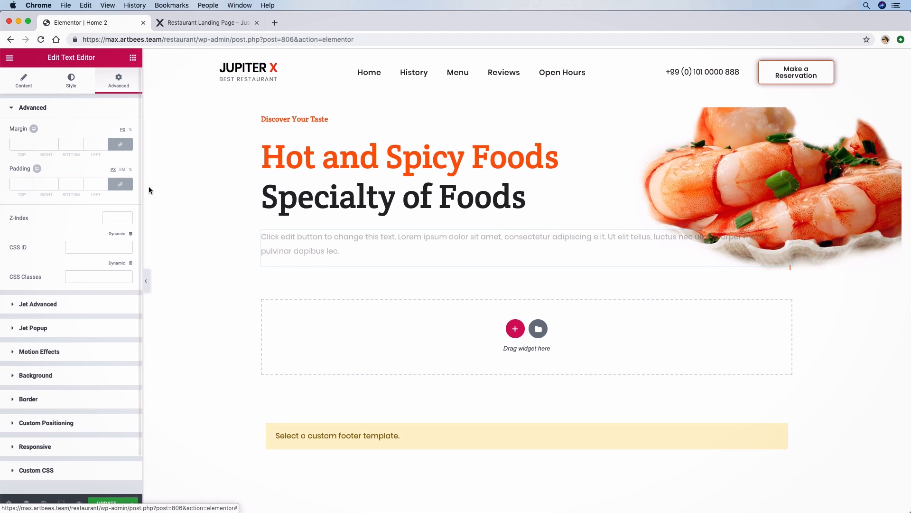
pyautogui.click(121, 187)
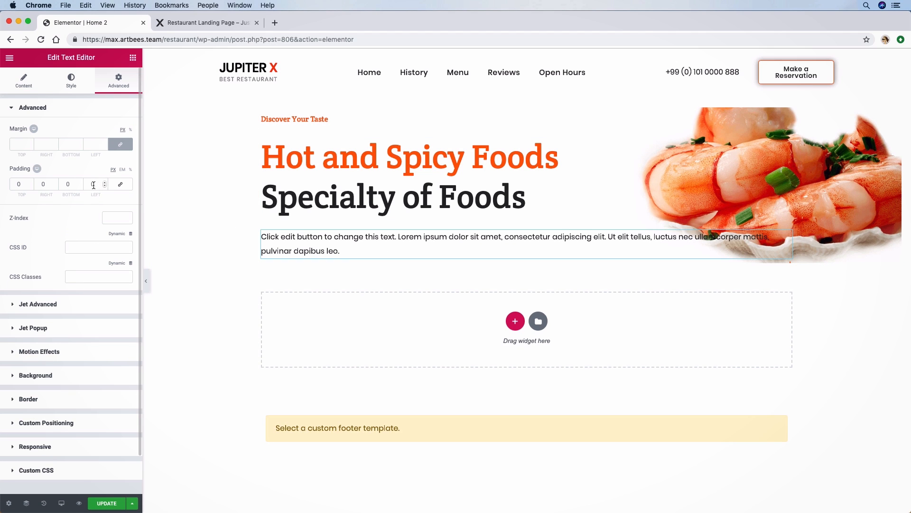
pyautogui.click(56, 183)
pyautogui.doubleClick(43, 184)
pyautogui.write('3500')
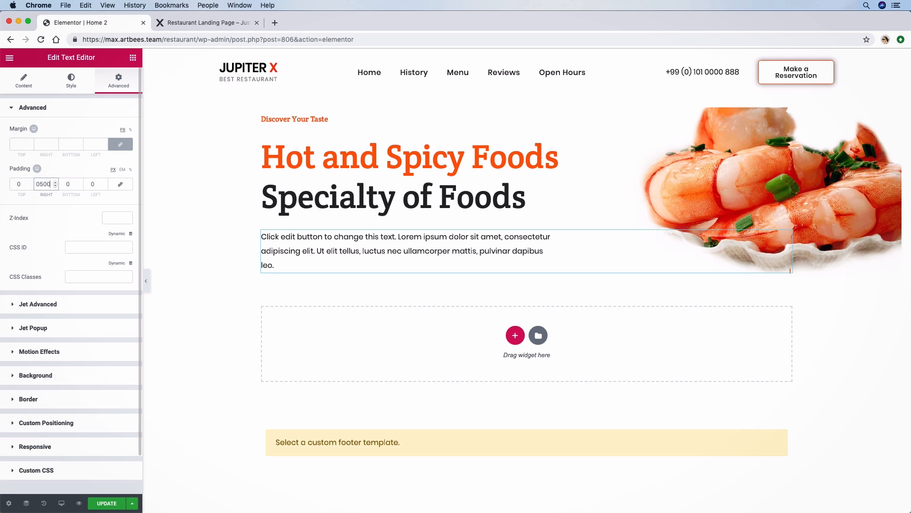
pyautogui.moveTo(73, 186); pyautogui.dragTo(64, 186)
pyautogui.write('35')
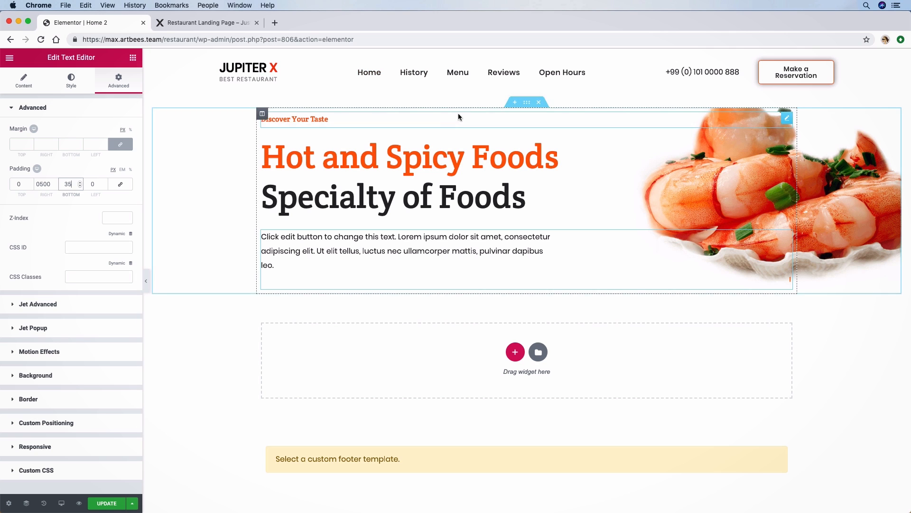
# Unlink the hero section's padding values and set its top padding to 165 px.
pyautogui.click(526, 103)
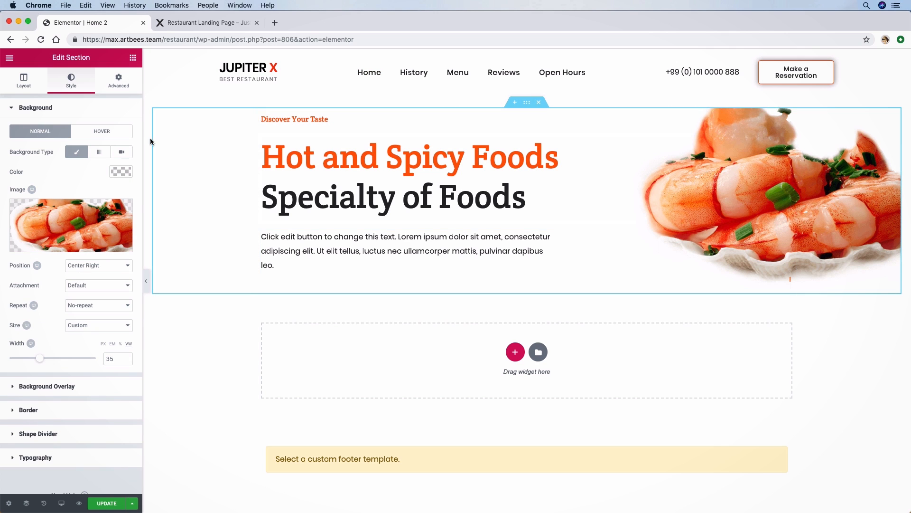
pyautogui.click(119, 91)
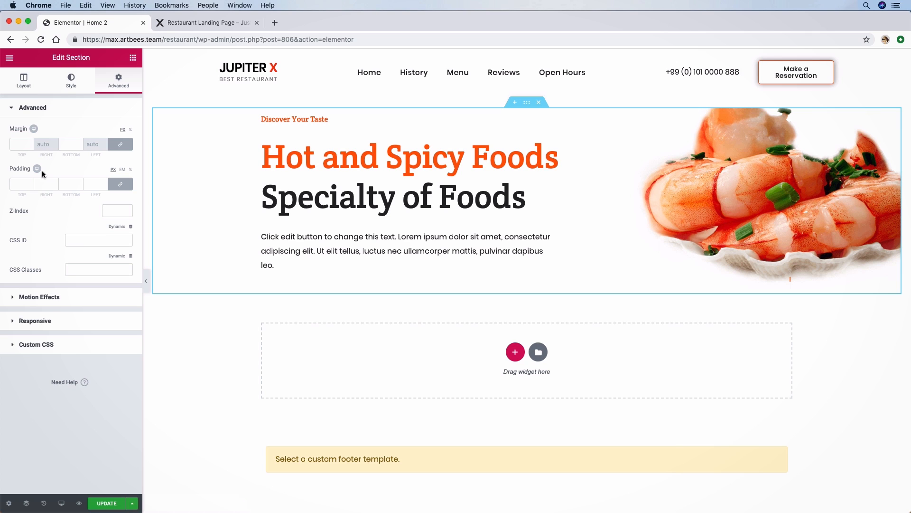
pyautogui.click(120, 190)
pyautogui.doubleClick(19, 184)
pyautogui.write('150')
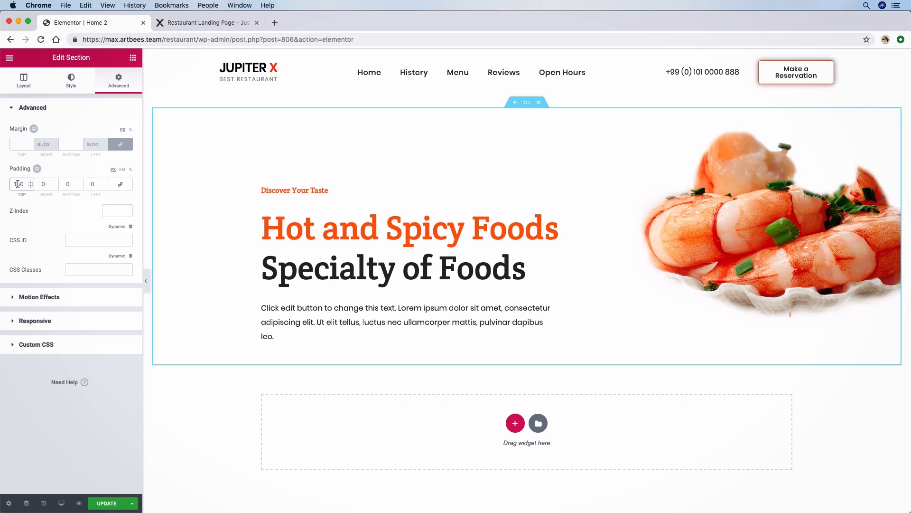
pyautogui.moveTo(20, 184); pyautogui.dragTo(27, 183)
pyautogui.write('65')
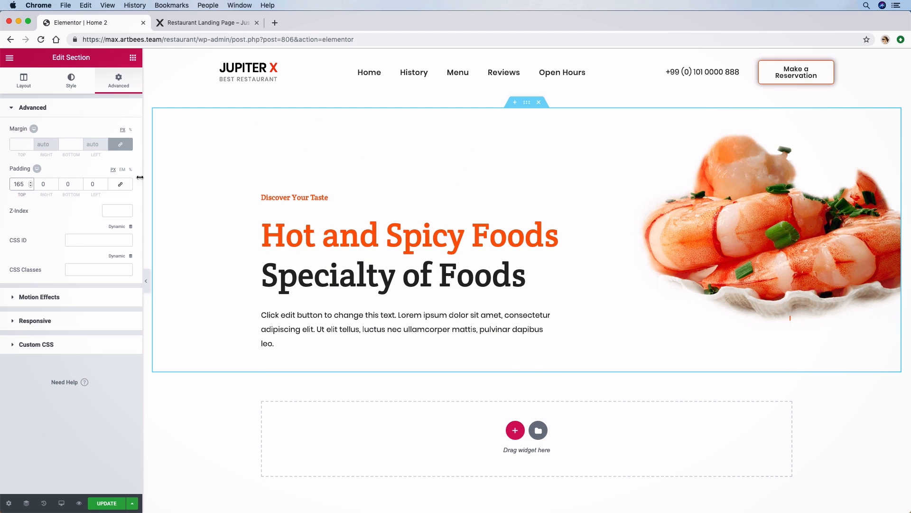
# Set the hero section's bottom padding to 195 px and check the spacing on the page.
pyautogui.click(76, 182)
pyautogui.doubleClick(76, 181)
pyautogui.write('1')
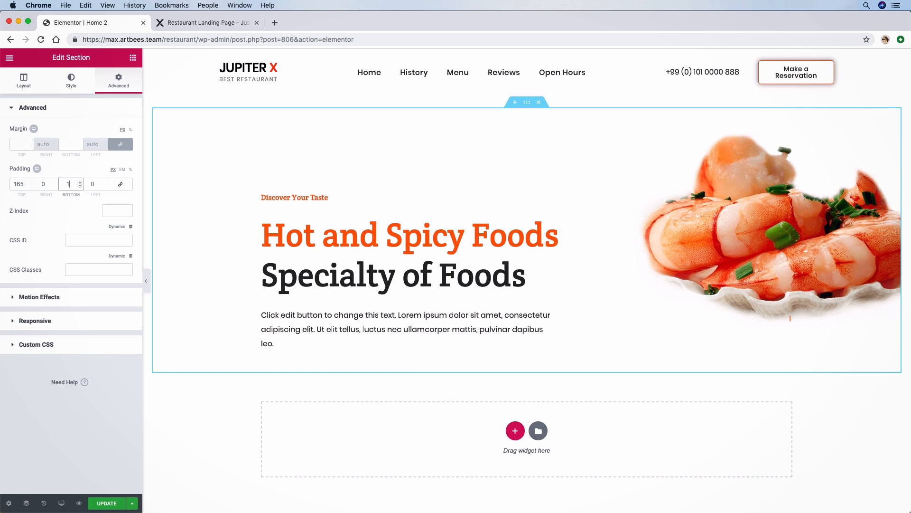
pyautogui.write('95')
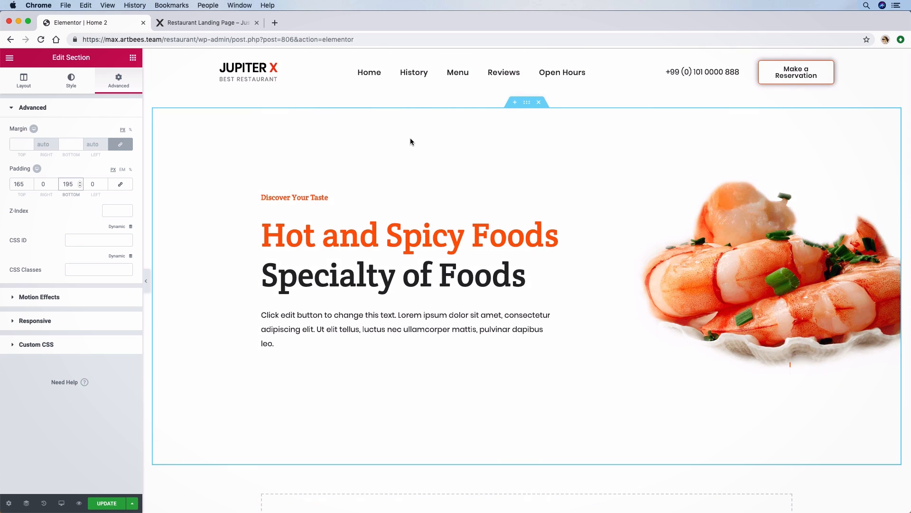
pyautogui.scroll(-3, 410, 141)
pyautogui.scroll(3, 411, 140)
# Remove the extra leading zero from the Text Editor widget's right padding value.
pyautogui.click(389, 323)
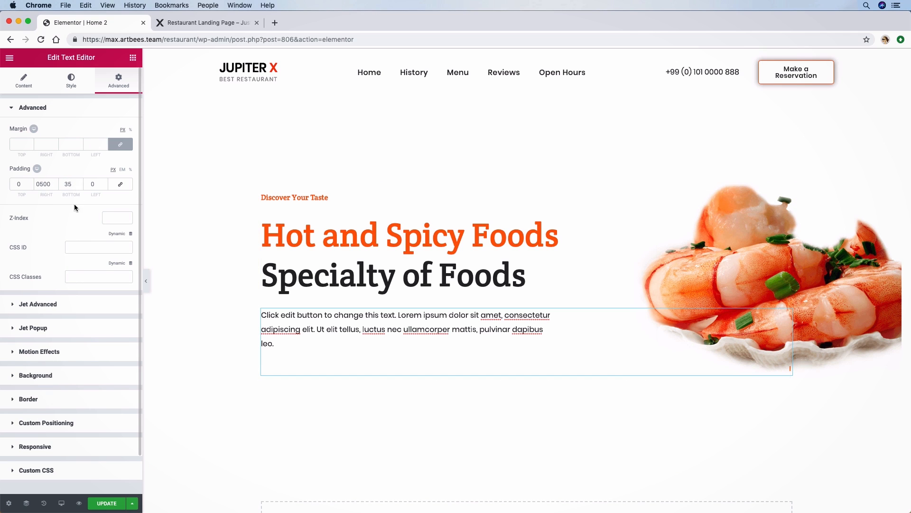
pyautogui.click(48, 185)
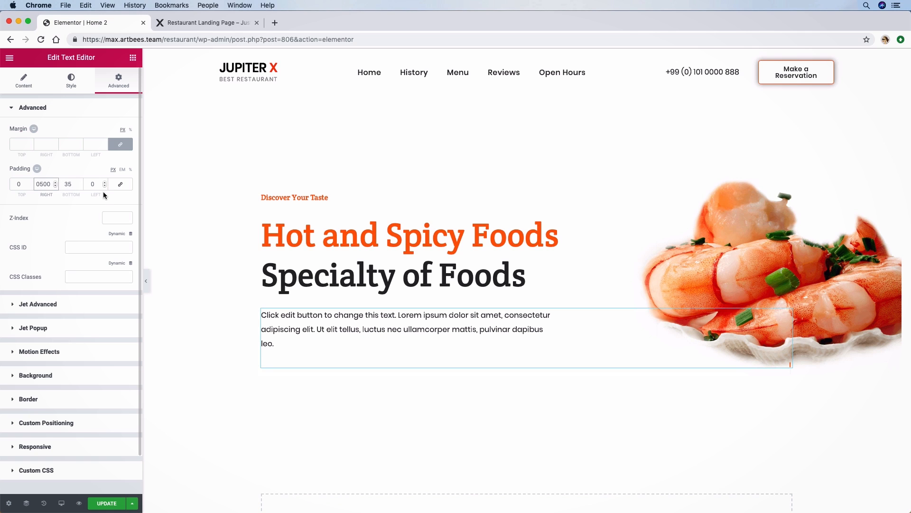
pyautogui.press('BackSpace')
# Search for the Jupiter X (JX) Button widget and place it below the paragraph text in the hero section.
pyautogui.click(133, 58)
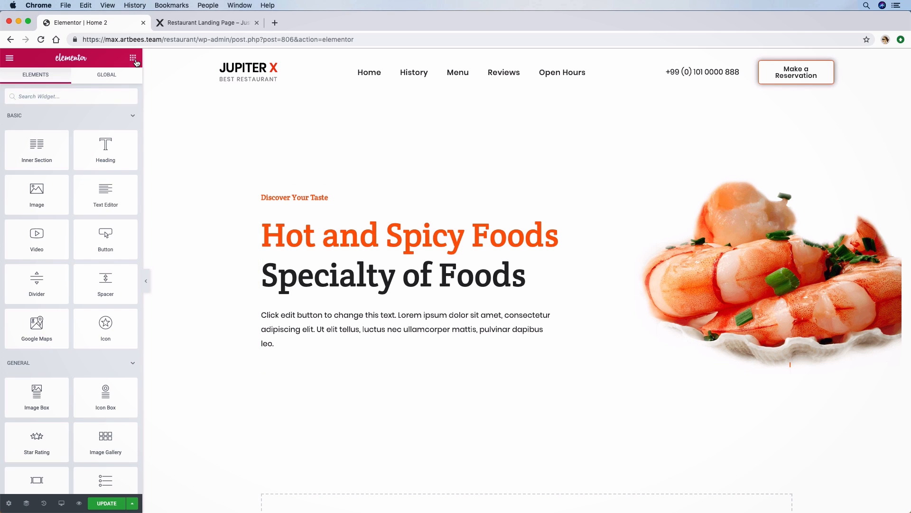
pyautogui.write('butt')
pyautogui.moveTo(118, 202); pyautogui.dragTo(308, 354)
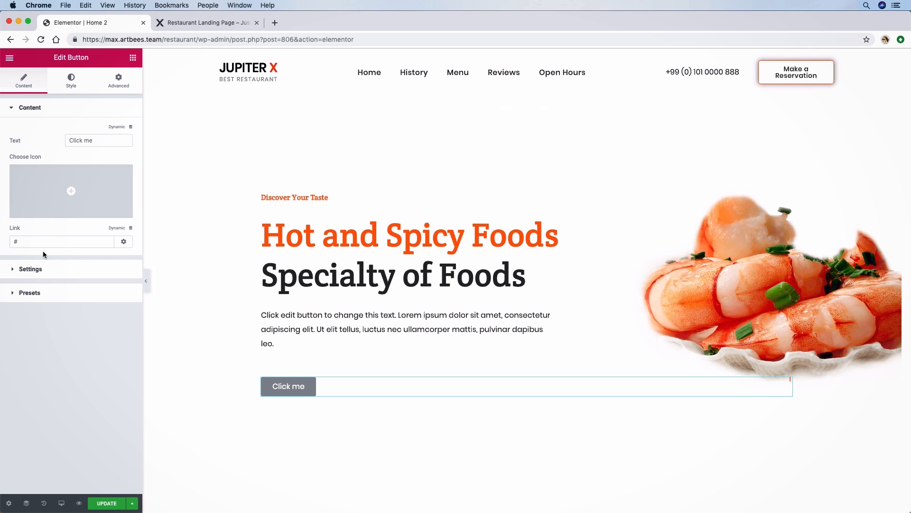
# Set the new button's text to "Discover More".
pyautogui.click(30, 242)
pyautogui.tripleClick(93, 143)
pyautogui.write('Discov')
pyautogui.write('er Nr==')
pyautogui.press('BackSpace')
pyautogui.press('BackSpace')
pyautogui.press('BackSpace')
pyautogui.press('BackSpace')
pyautogui.write('More')
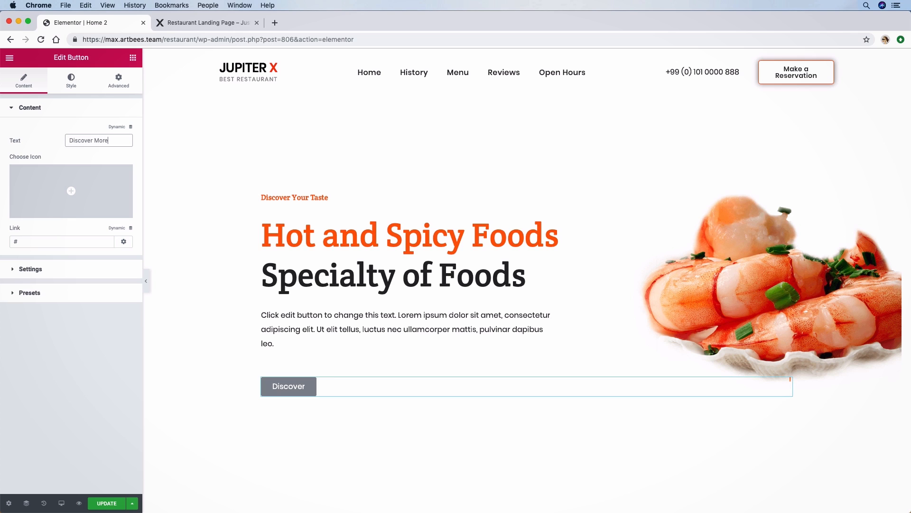
# Set the "Discover More" button's link to the anchor #discover.
pyautogui.click(29, 242)
pyautogui.write('discover')
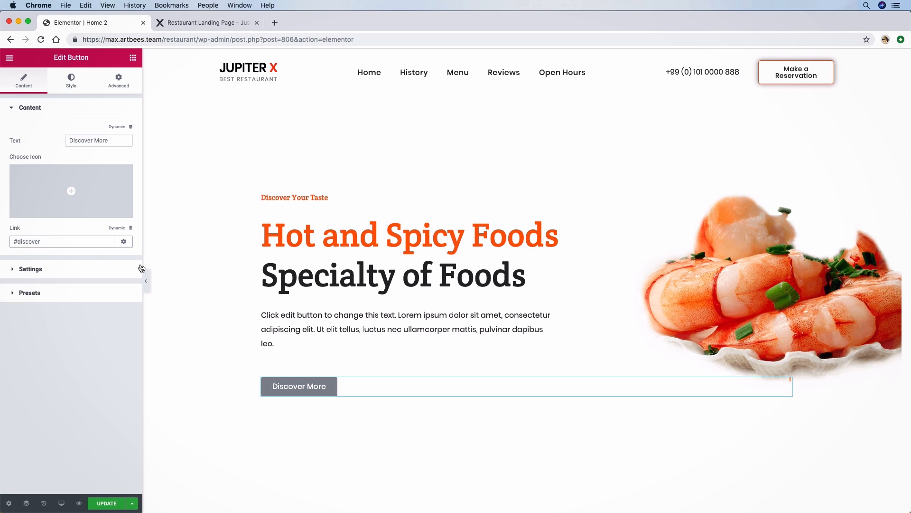
pyautogui.moveTo(72, 207)
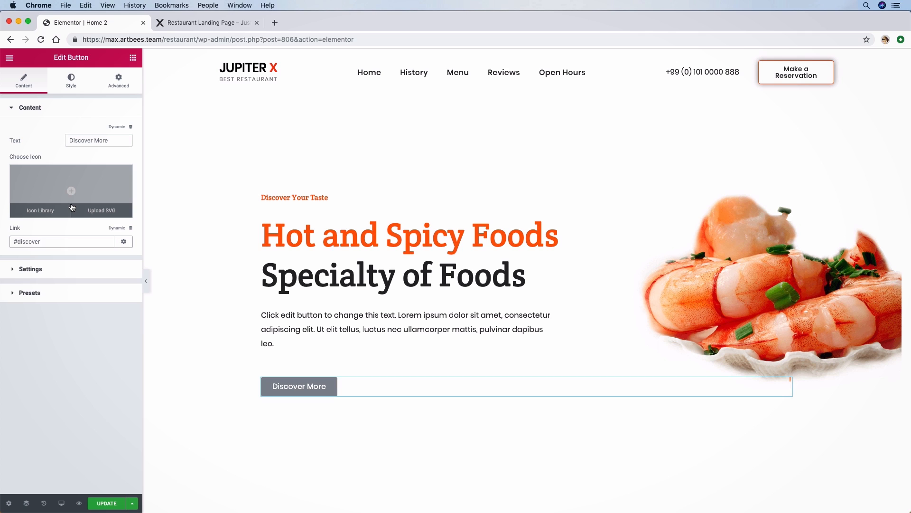
# Set the Discover More button's normal-state background to the solid colour #ff5600.
pyautogui.click(72, 81)
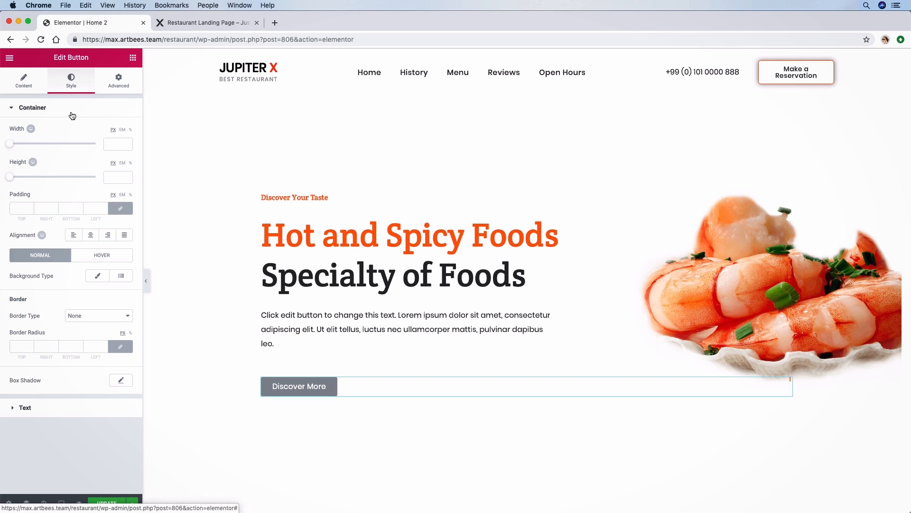
pyautogui.click(95, 282)
pyautogui.click(120, 296)
pyautogui.write('#ff5600')
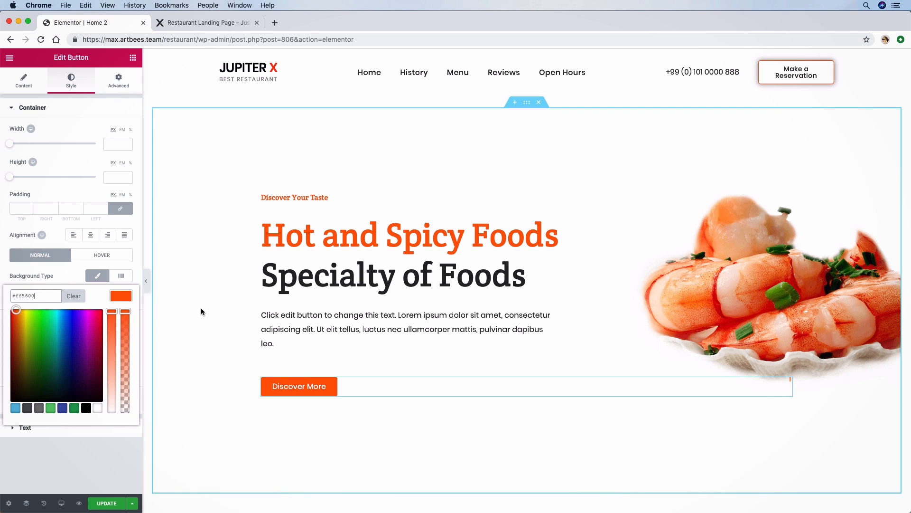
# Set the Discover More button's height to 50 px and its width to 195 px.
pyautogui.moveTo(15, 180); pyautogui.dragTo(18, 180)
pyautogui.click(122, 178)
pyautogui.press('Up')
pyautogui.press('BackSpace')
pyautogui.press('BackSpace')
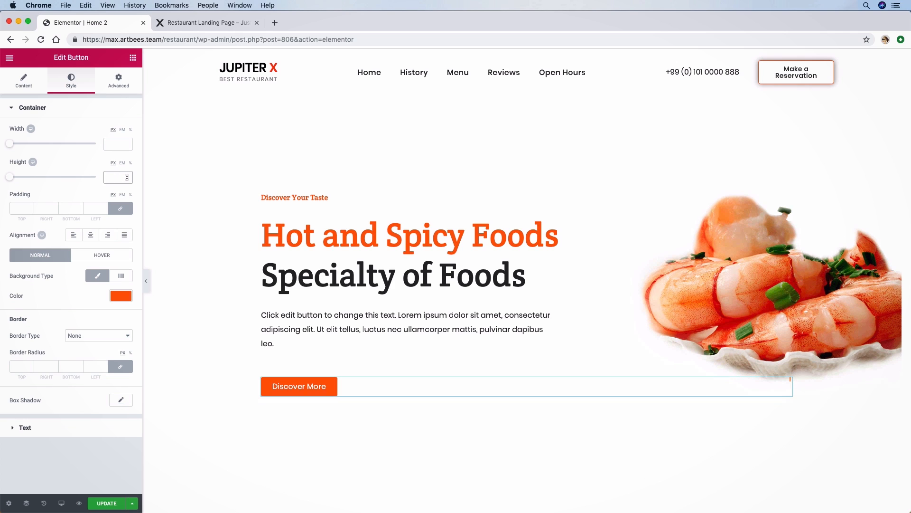
pyautogui.write('50')
pyautogui.click(110, 145)
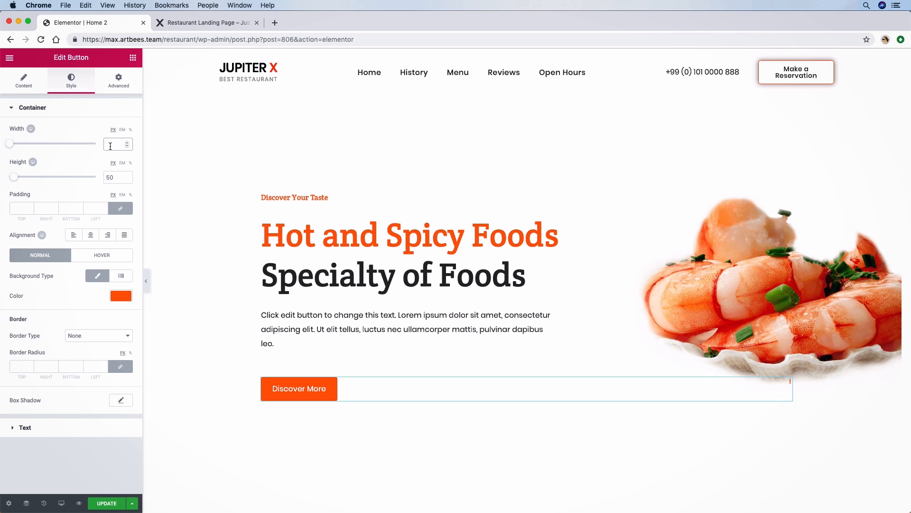
pyautogui.write('195')
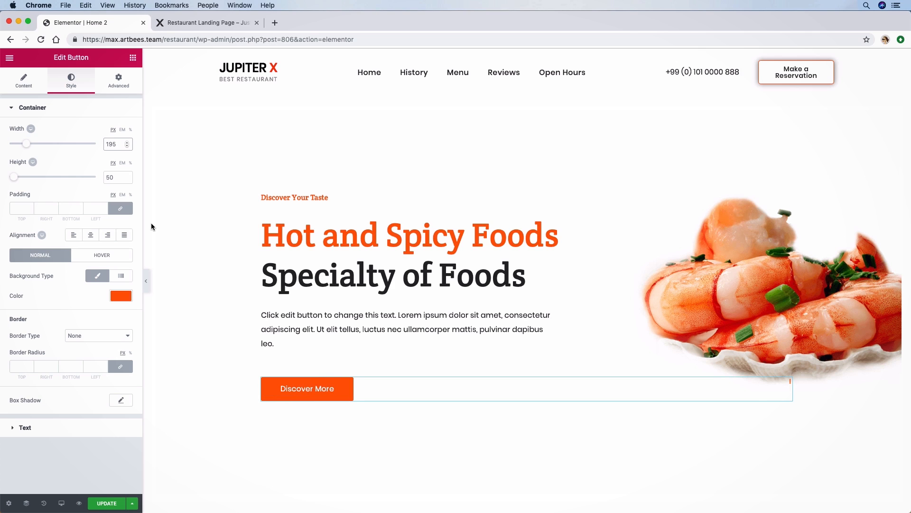
# Give the Discover More button's hover state a box shadow coloured #ff5600 with reduced opacity.
pyautogui.click(101, 255)
pyautogui.click(122, 380)
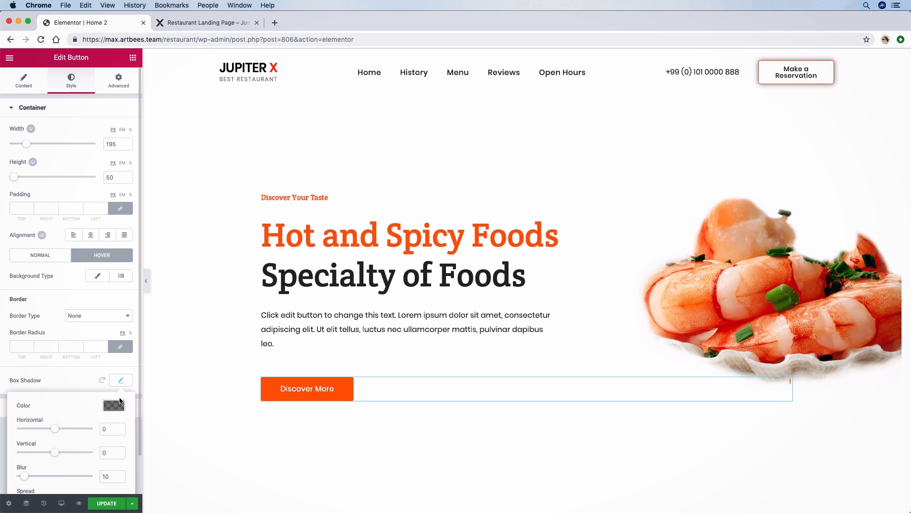
pyautogui.click(119, 406)
pyautogui.tripleClick(40, 406)
pyautogui.write('#ff5600')
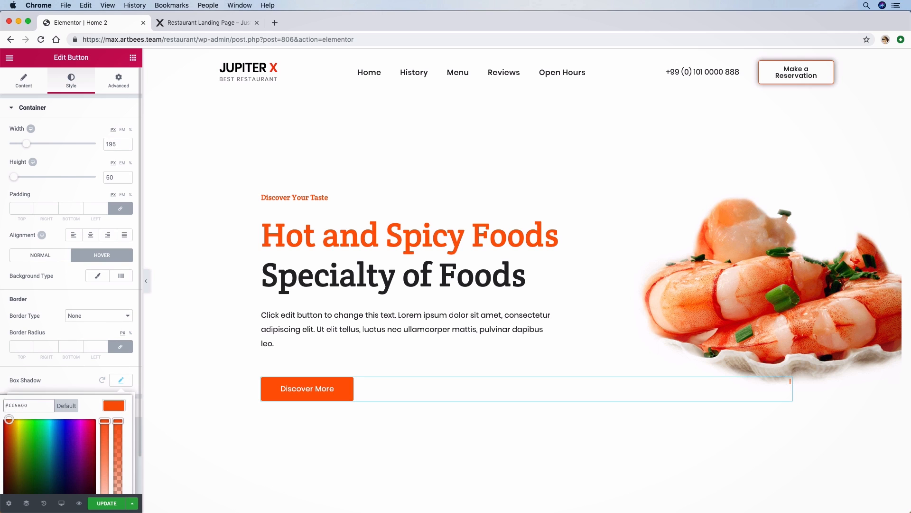
pyautogui.scroll(-2, 95, 379)
pyautogui.moveTo(122, 383); pyautogui.dragTo(117, 443)
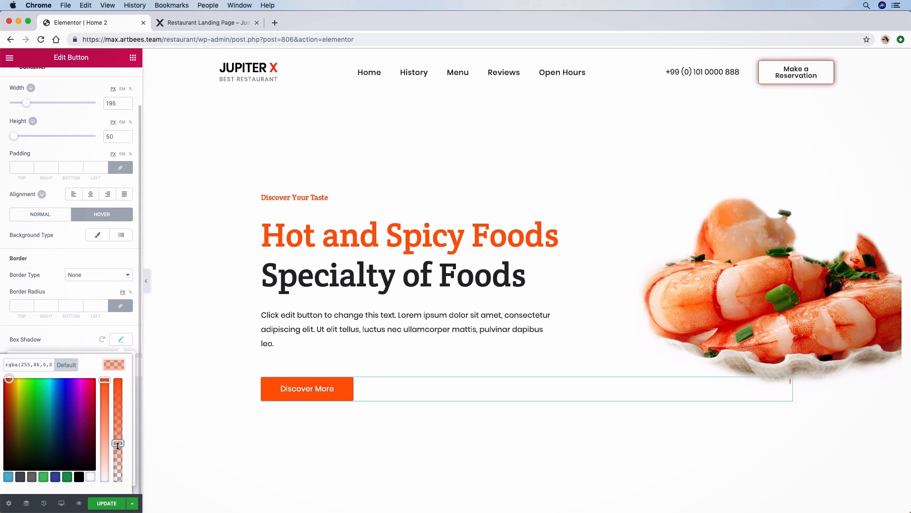
pyautogui.click(67, 344)
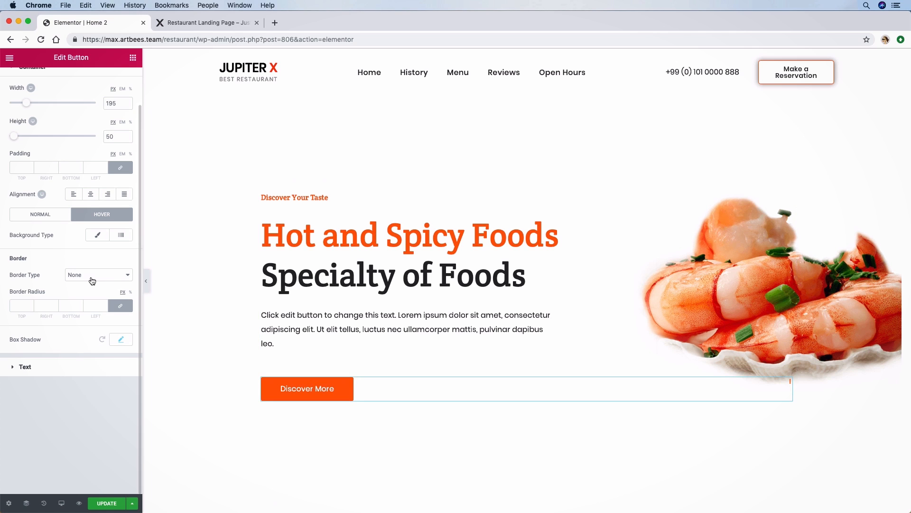
# Set the hover box shadow's vertical offset to 20 and increase its blur.
pyautogui.click(124, 342)
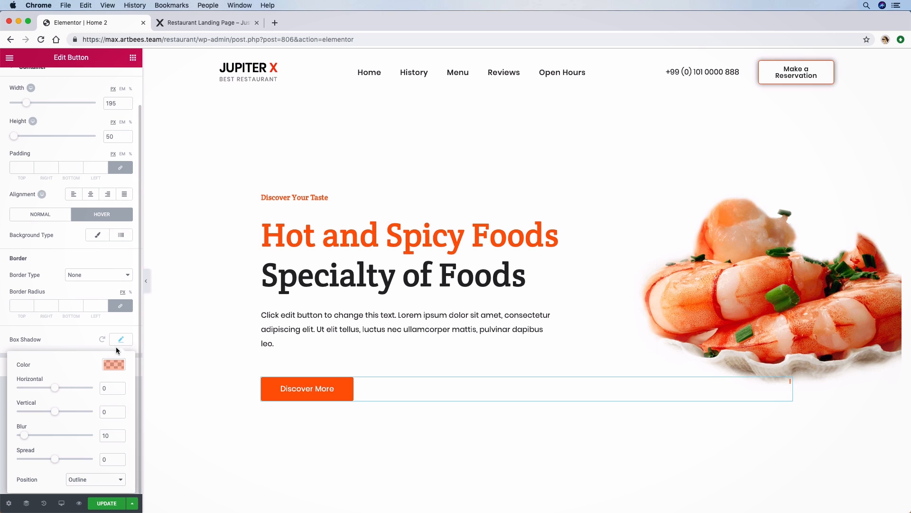
pyautogui.moveTo(112, 412); pyautogui.dragTo(84, 410)
pyautogui.write('20')
pyautogui.click(104, 436)
pyautogui.press('BackSpace')
pyautogui.write('5')
pyautogui.click(81, 340)
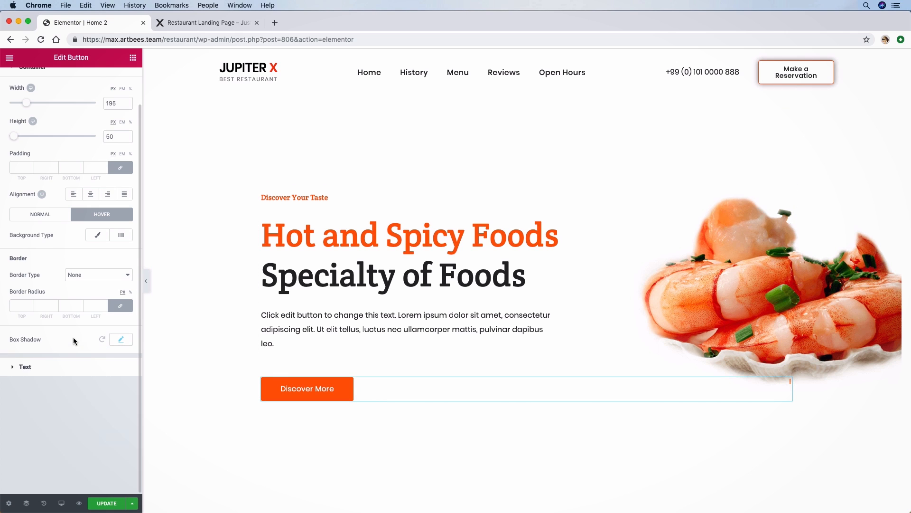
# Set the Discover More button's text typography to weight 500 and size 16 px.
pyautogui.click(43, 365)
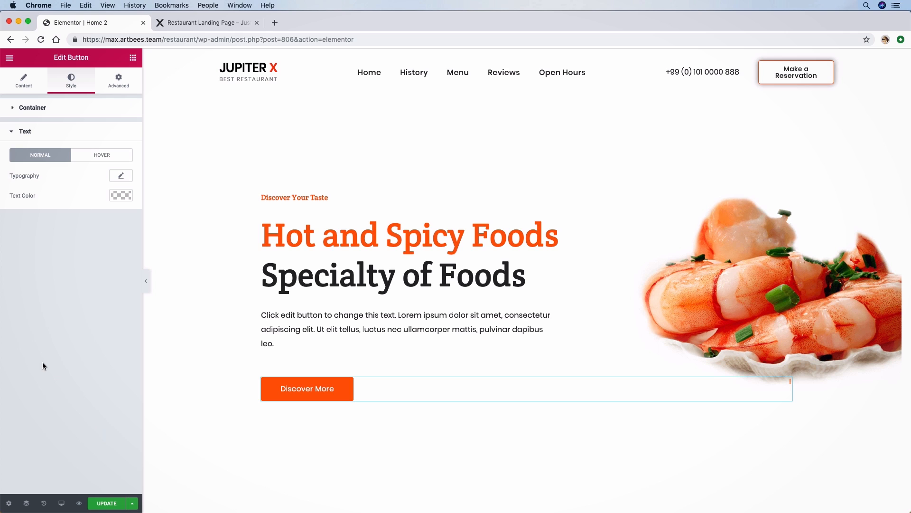
pyautogui.click(121, 175)
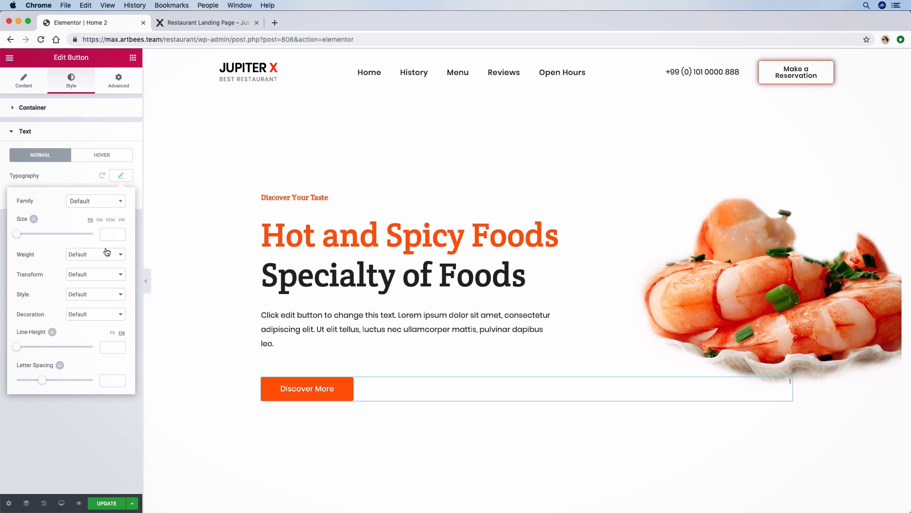
pyautogui.click(107, 252)
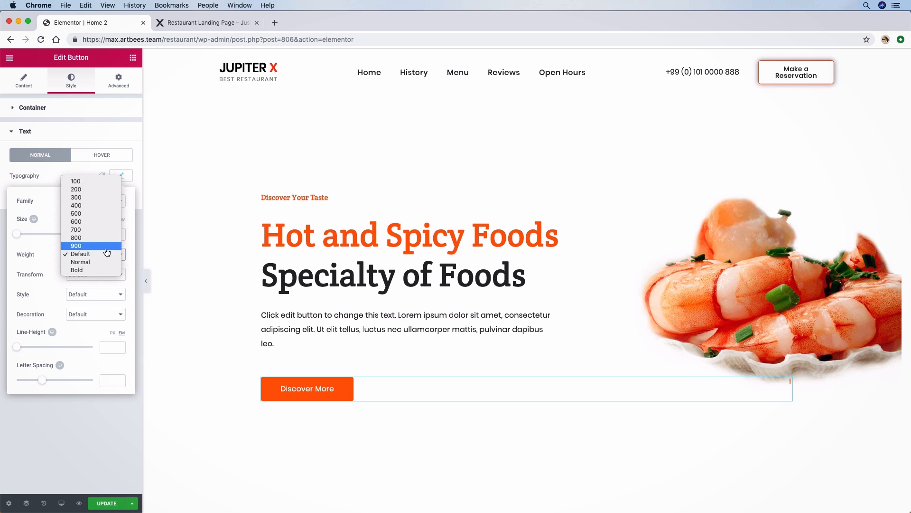
pyautogui.click(97, 213)
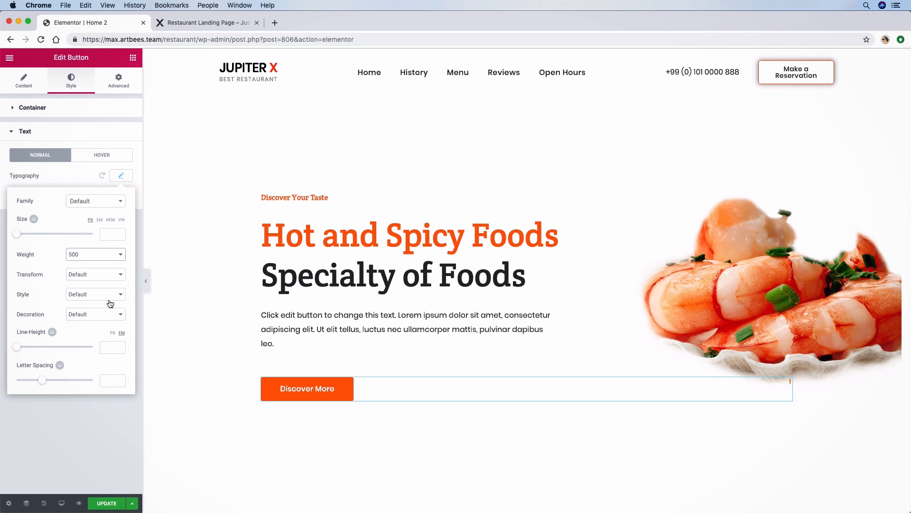
pyautogui.click(112, 235)
pyautogui.write('1')
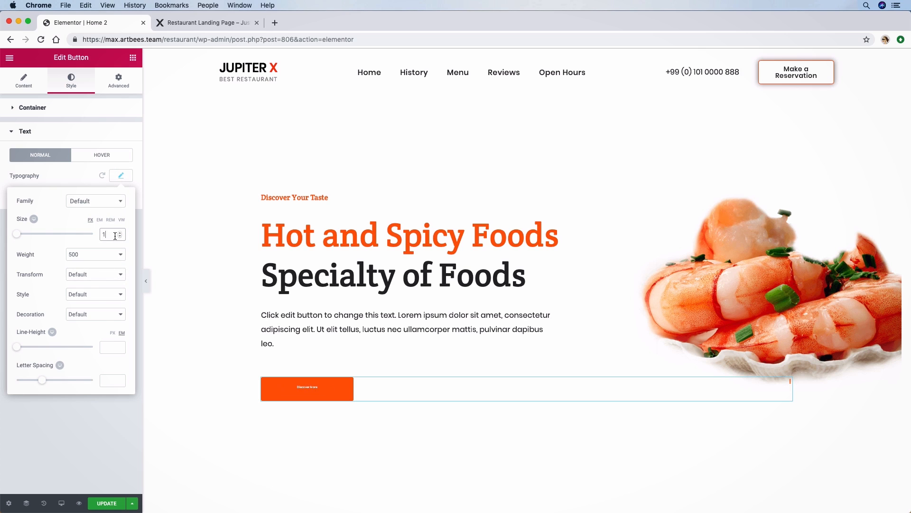
pyautogui.write('6')
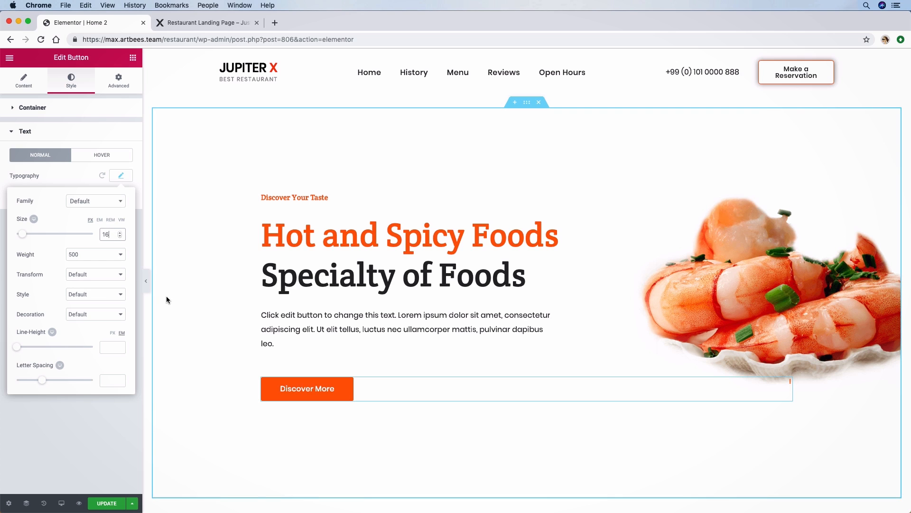
pyautogui.click(67, 89)
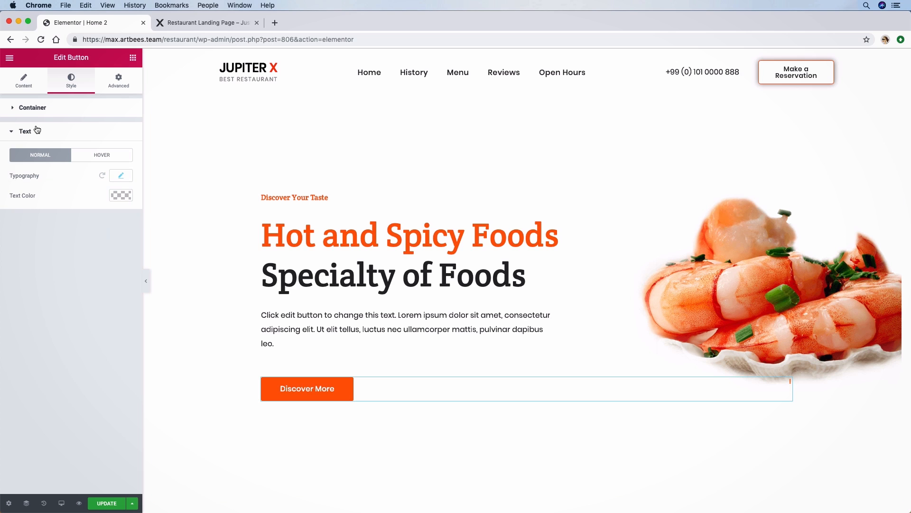
# Round all corners of the Discover More button with a border radius of 5 px.
pyautogui.click(30, 111)
pyautogui.click(21, 366)
pyautogui.write('1')
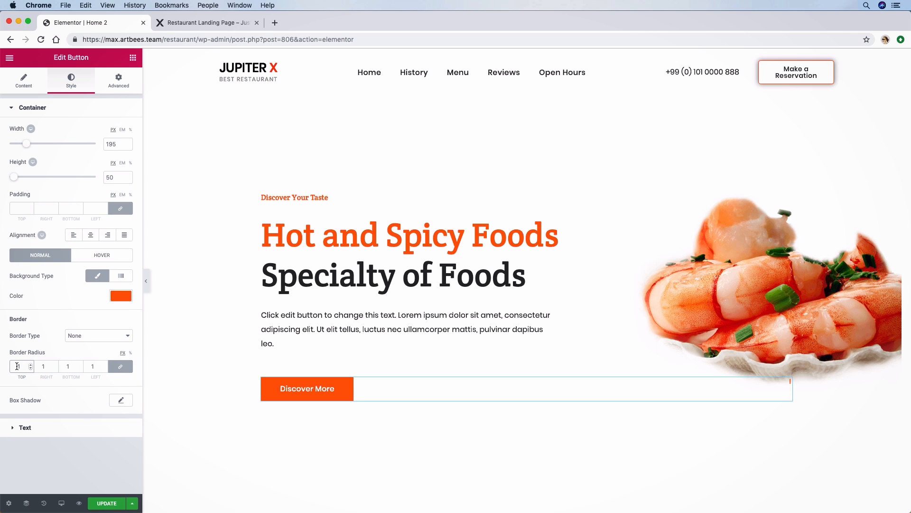
pyautogui.press('BackSpace')
pyautogui.write('5')
pyautogui.click(83, 356)
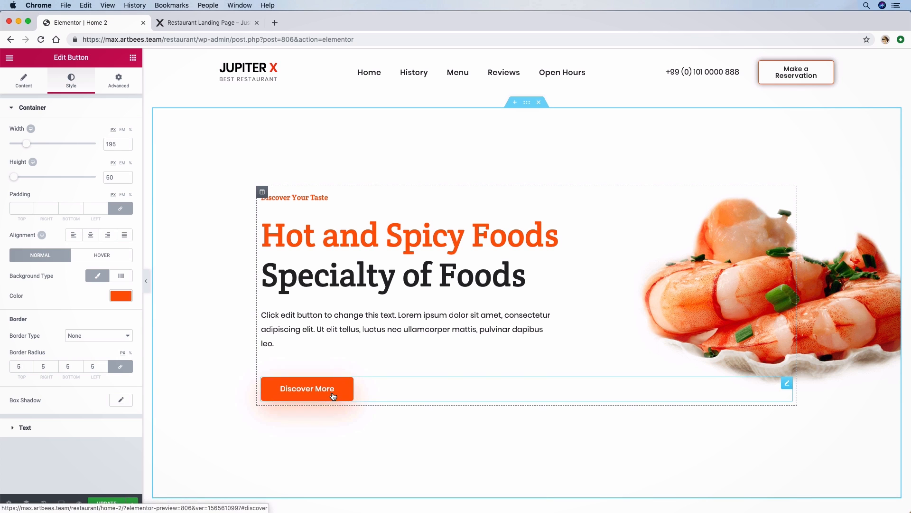
# Preview the hero section with the editing panel hidden, restore the panel, and save the page changes.
pyautogui.click(146, 281)
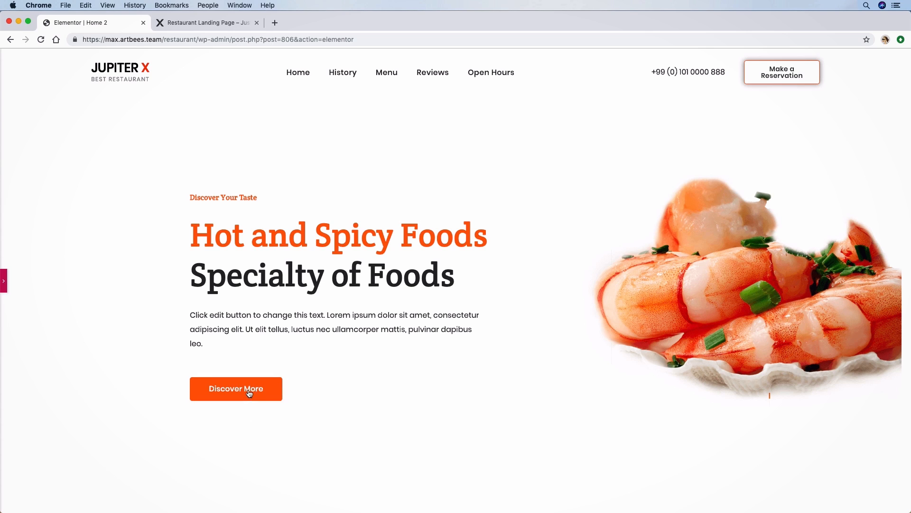
pyautogui.click(4, 284)
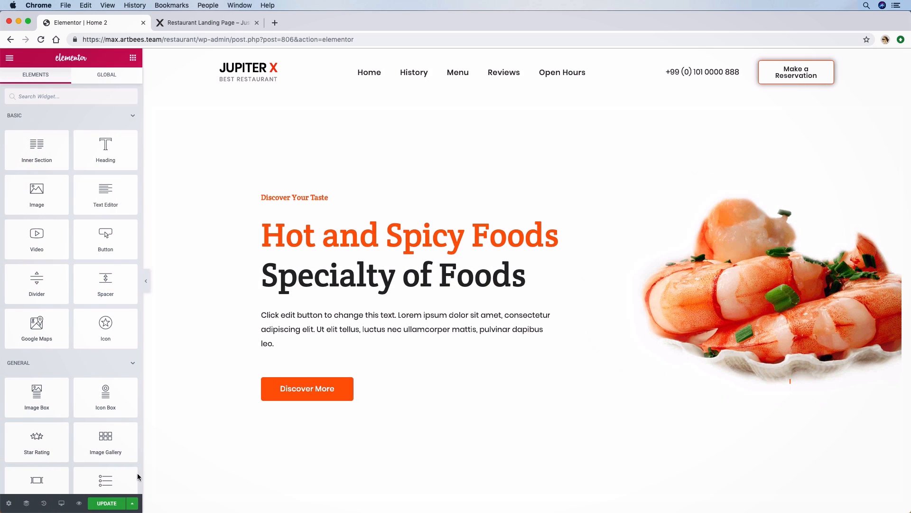
pyautogui.click(115, 506)
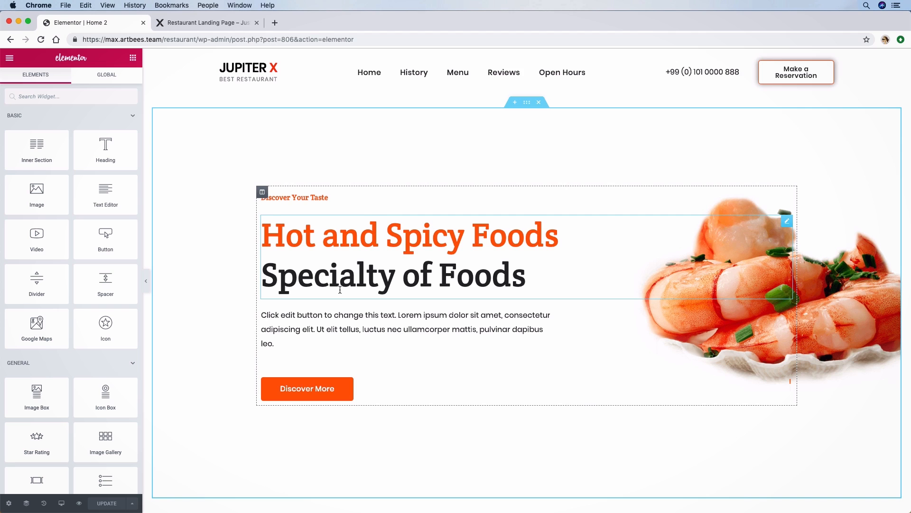
# Add a new single-column section below the hero section.
pyautogui.scroll(-5, 340, 290)
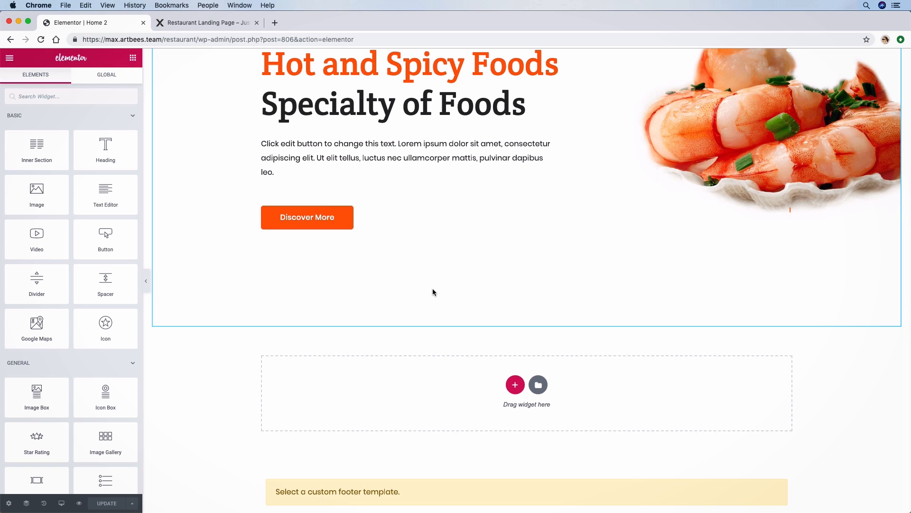
pyautogui.click(515, 384)
pyautogui.click(412, 410)
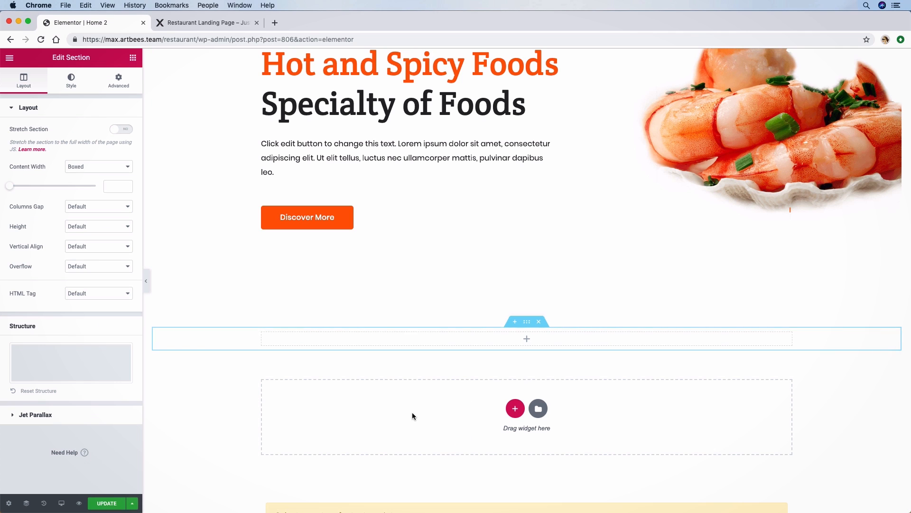
# Duplicate the "Hot and Spicy Foods Specialty of Foods" headline and move the copy into the empty section below the hero.
pyautogui.scroll(2, 456, 109)
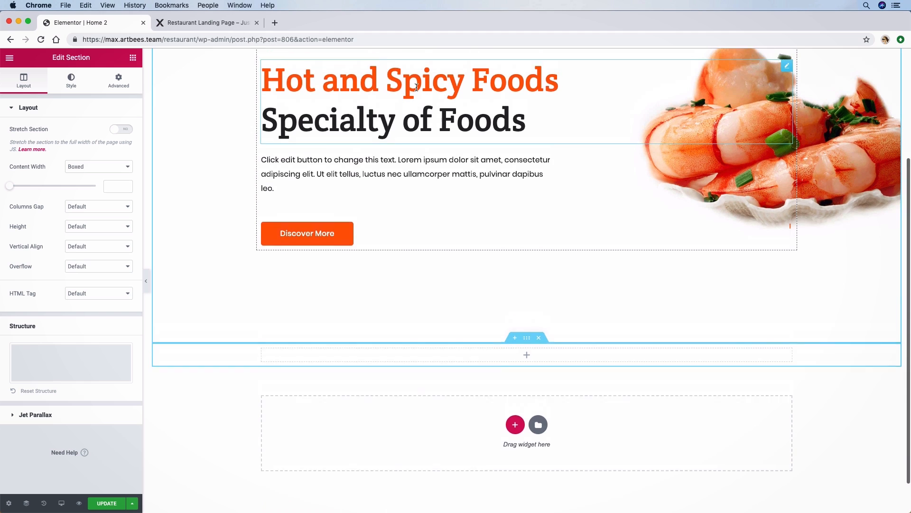
pyautogui.click(455, 109)
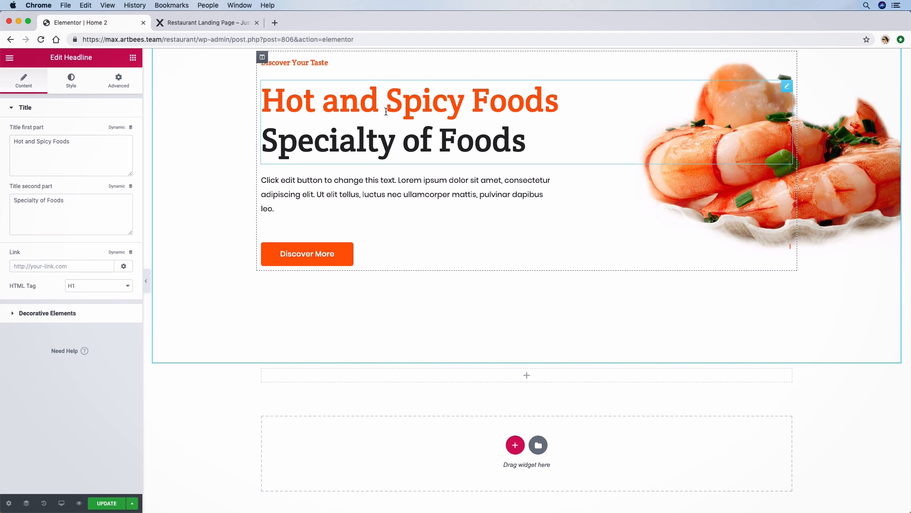
pyautogui.rightClick(473, 93)
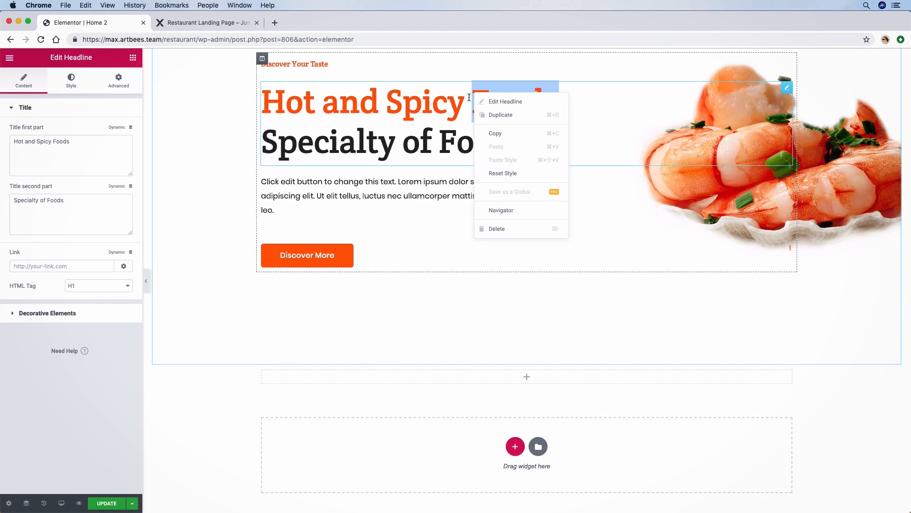
pyautogui.click(448, 106)
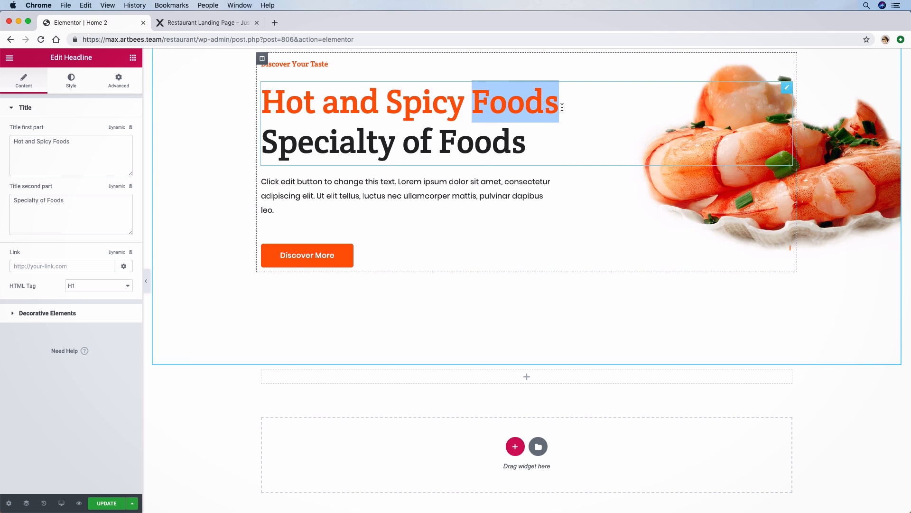
pyautogui.rightClick(387, 134)
pyautogui.click(408, 155)
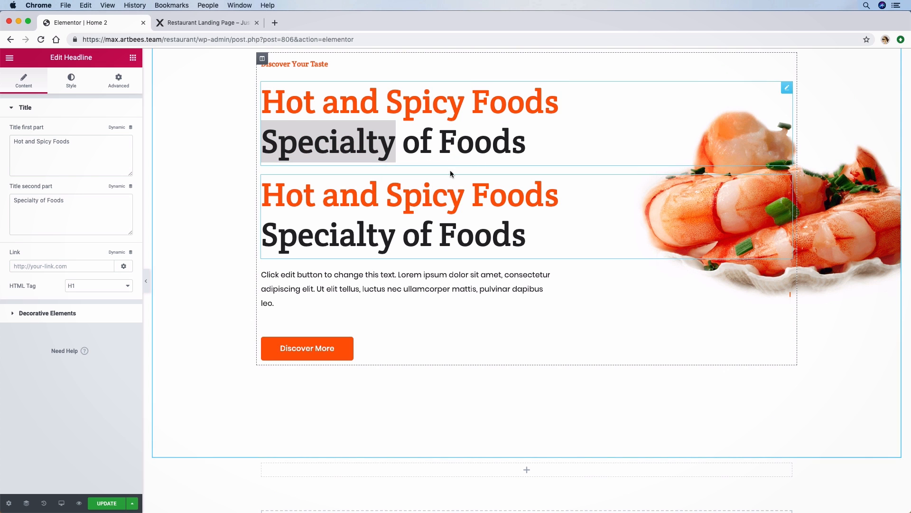
pyautogui.moveTo(728, 180); pyautogui.dragTo(516, 384)
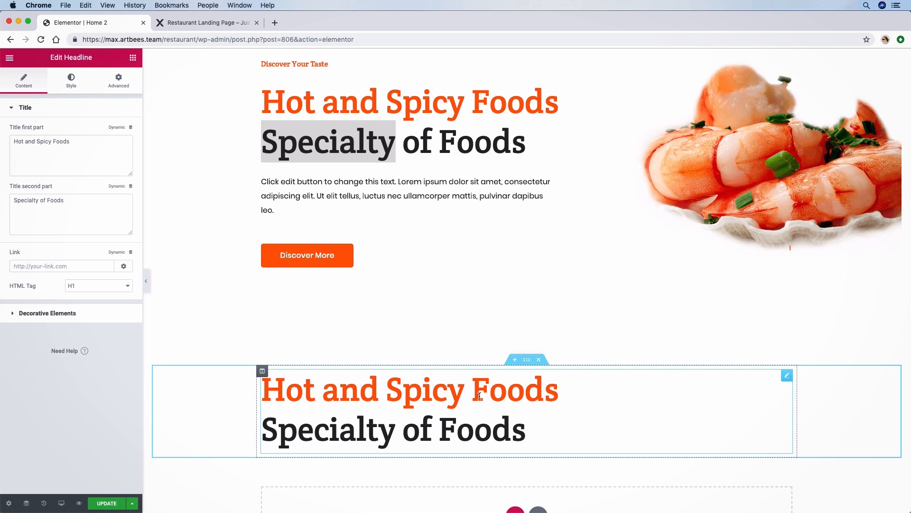
# Set the copied headline's HTML tag to H2 and align it to the centre.
pyautogui.click(97, 287)
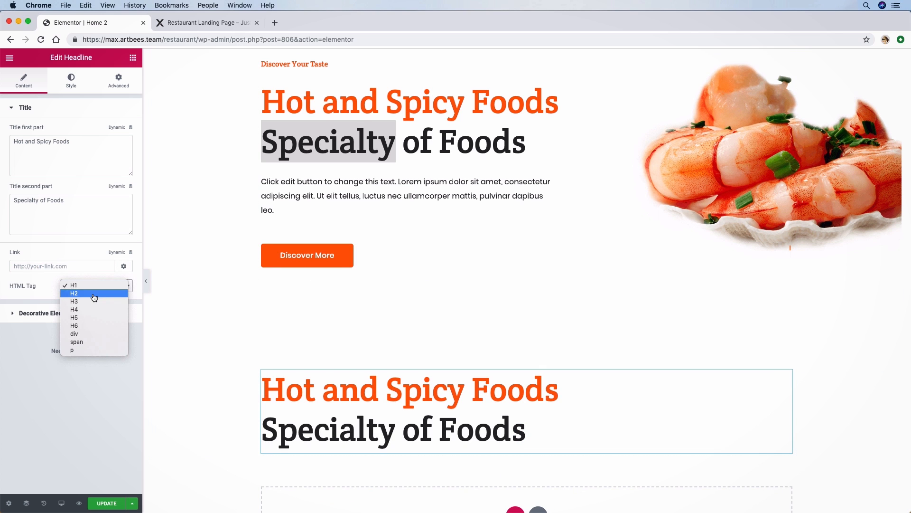
pyautogui.click(94, 293)
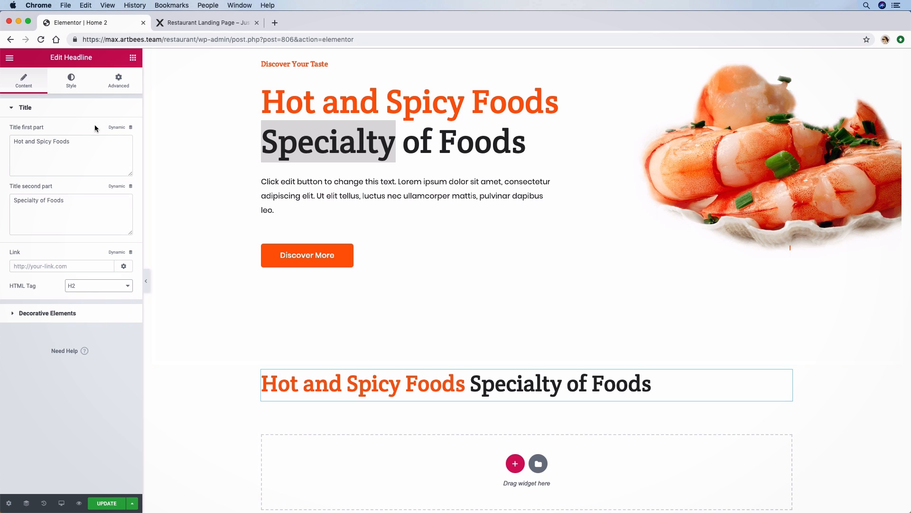
pyautogui.click(75, 82)
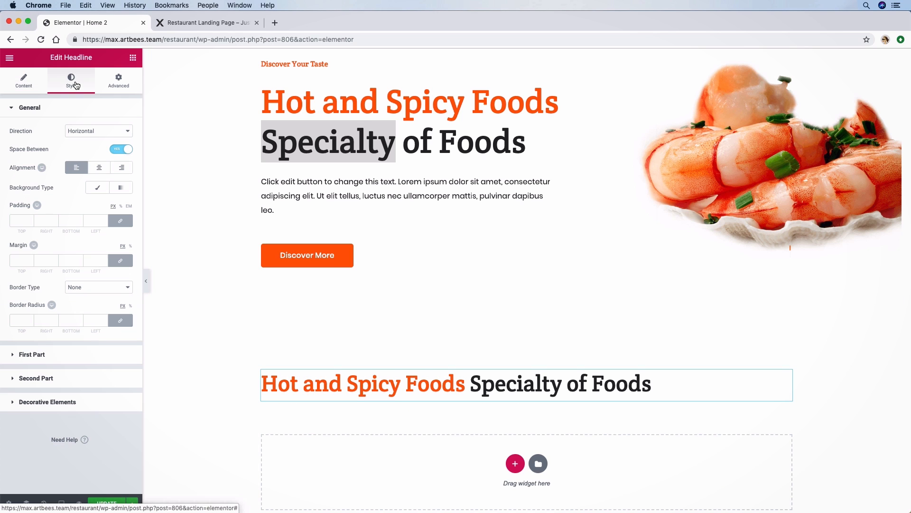
pyautogui.click(99, 170)
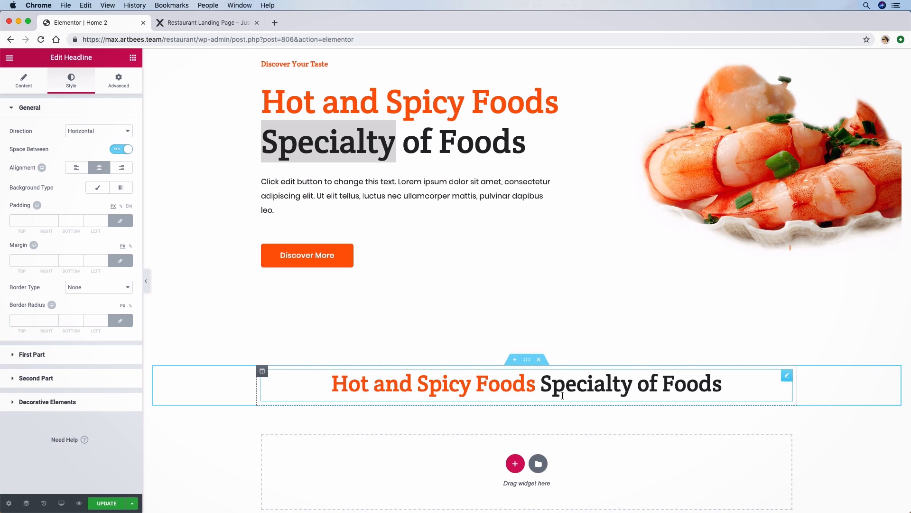
# Change the headline's first part to "Welcome to Our Little Italian Corner" and its second part to "in NYC and Traditional Cuisine".
pyautogui.click(25, 82)
pyautogui.click(87, 142)
pyautogui.moveTo(88, 143); pyautogui.dragTo(12, 140)
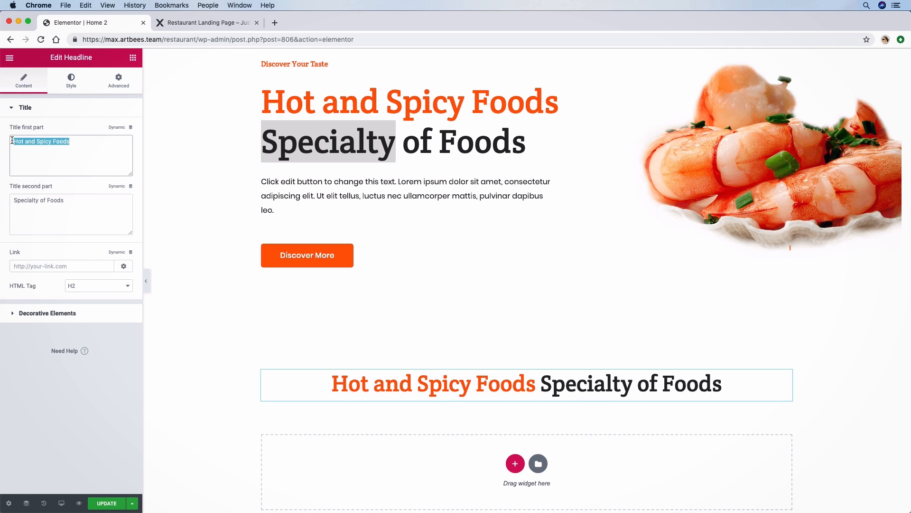
pyautogui.write('Welcome to Our Little Italian Corner')
pyautogui.moveTo(67, 206); pyautogui.dragTo(25, 200)
pyautogui.tripleClick(25, 200)
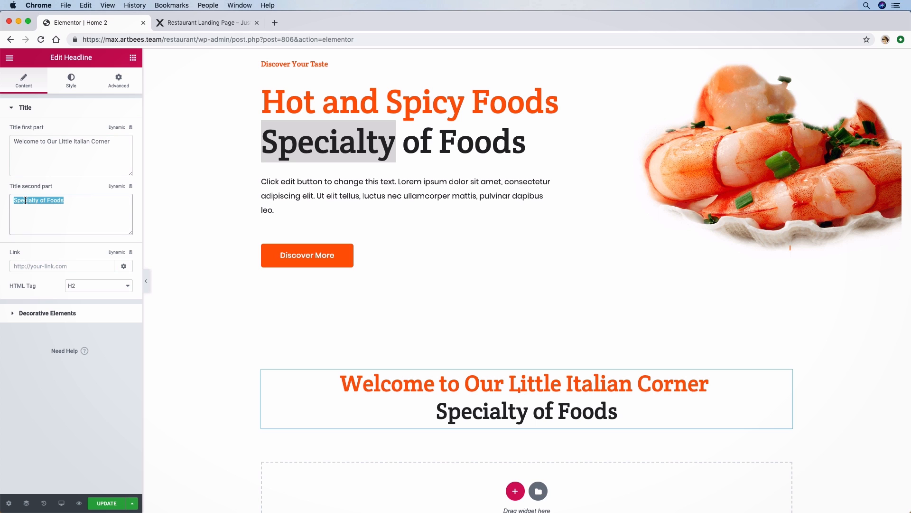
pyautogui.write('in NYC and Traditional Cuisine')
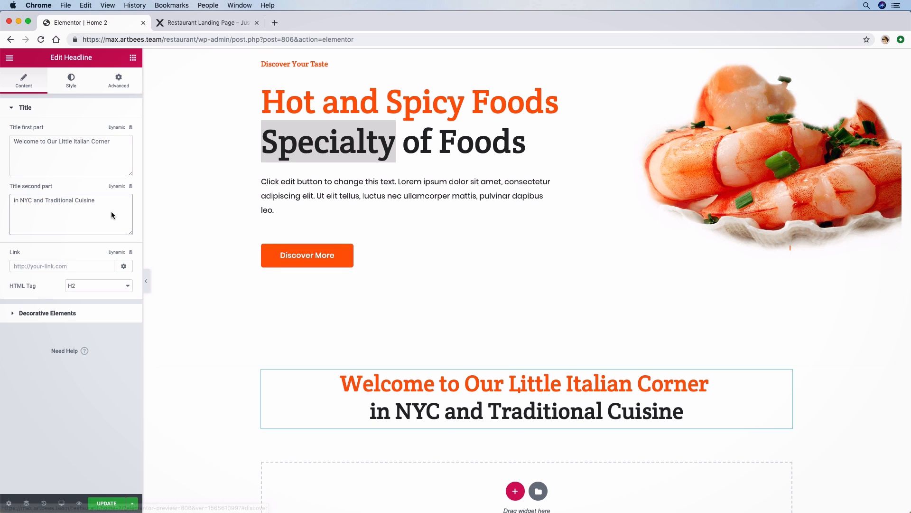
# Set the text colour of the headline's first part to black (#000000).
pyautogui.click(67, 79)
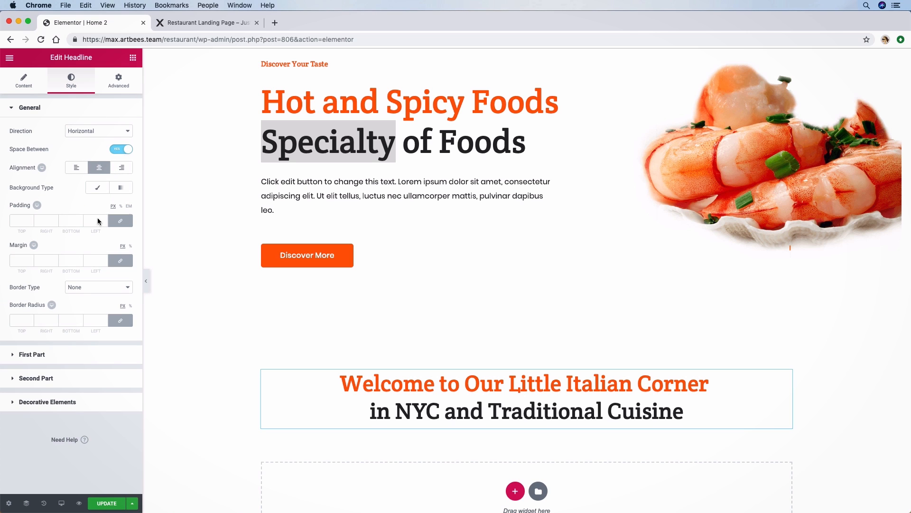
pyautogui.click(40, 354)
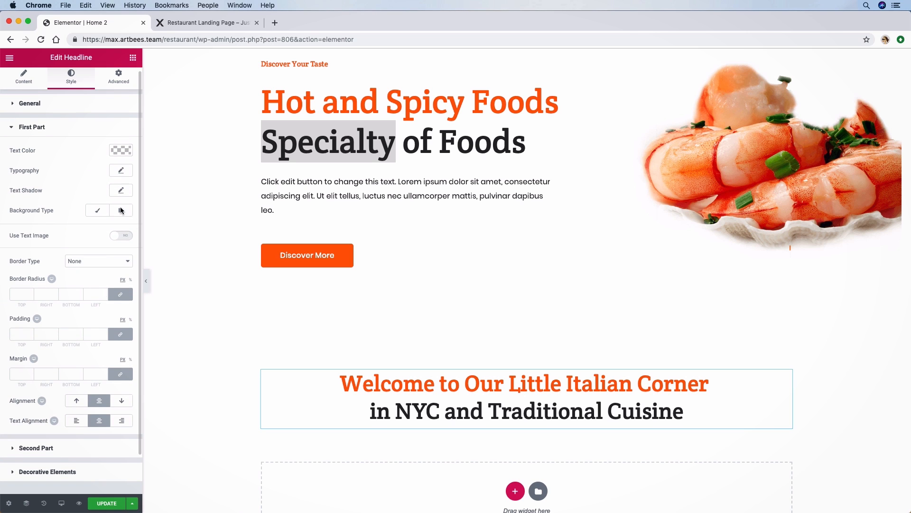
pyautogui.click(120, 151)
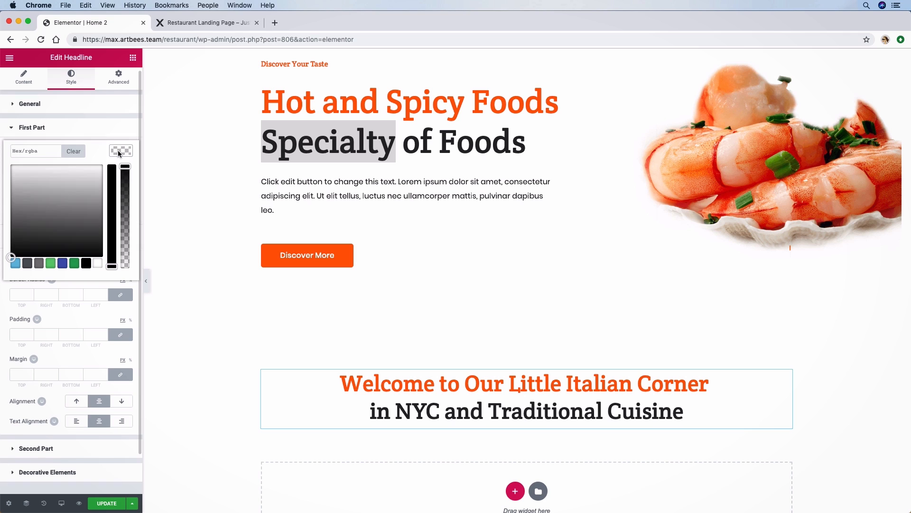
pyautogui.moveTo(112, 266); pyautogui.dragTo(127, 141)
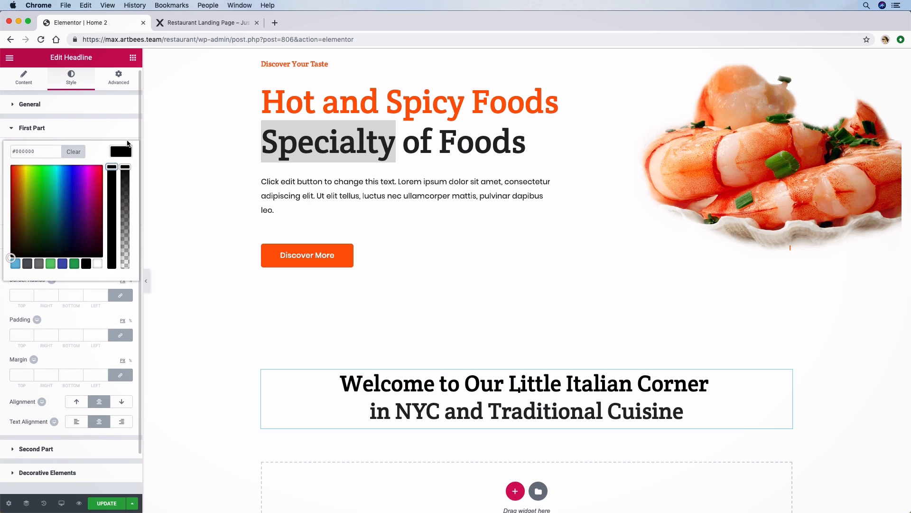
pyautogui.click(127, 143)
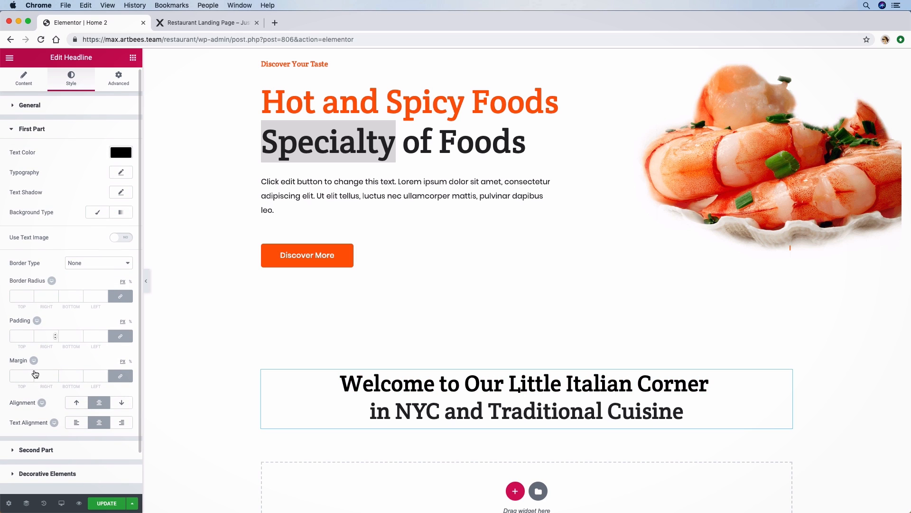
# Set the text colour of the headline's second part to orange #ff5600.
pyautogui.click(30, 448)
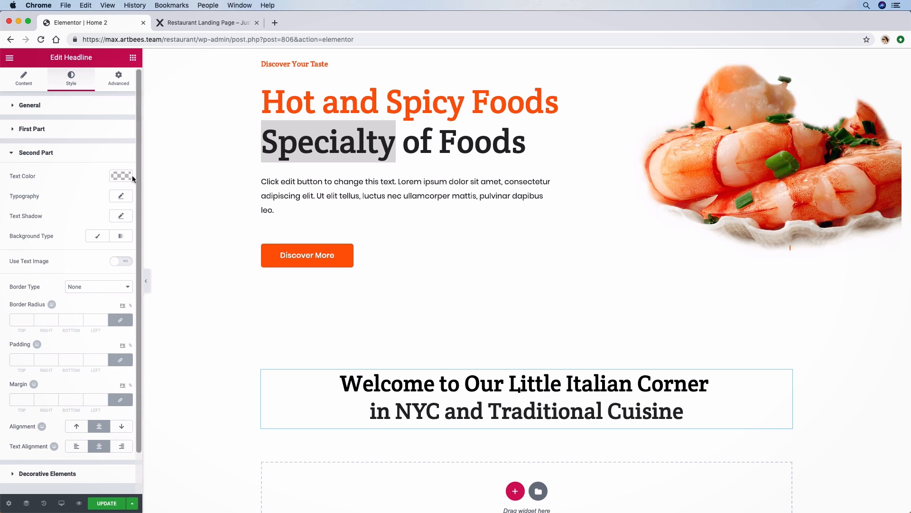
pyautogui.click(128, 177)
pyautogui.click(2, 178)
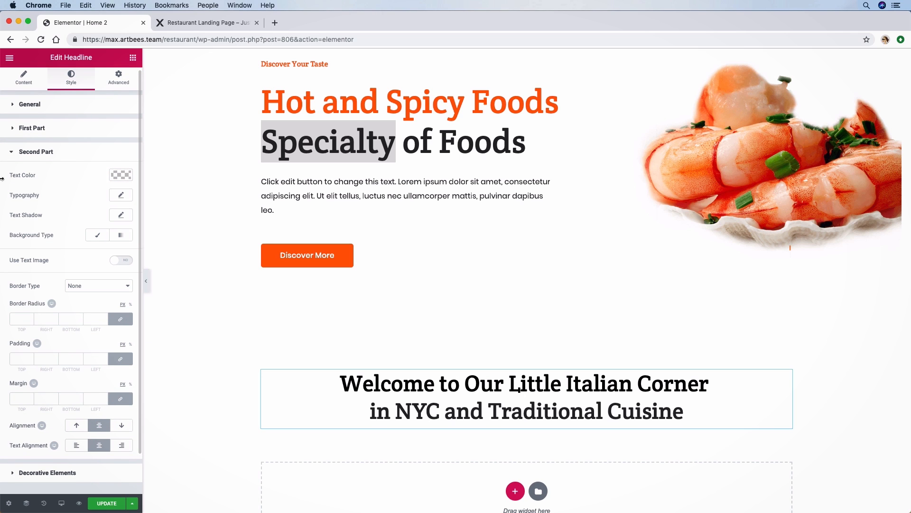
pyautogui.click(120, 177)
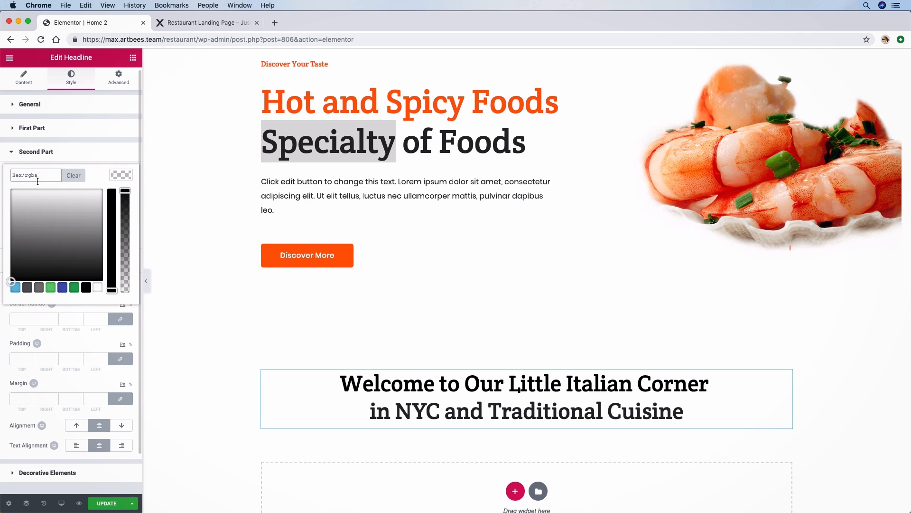
pyautogui.write('#ff5600')
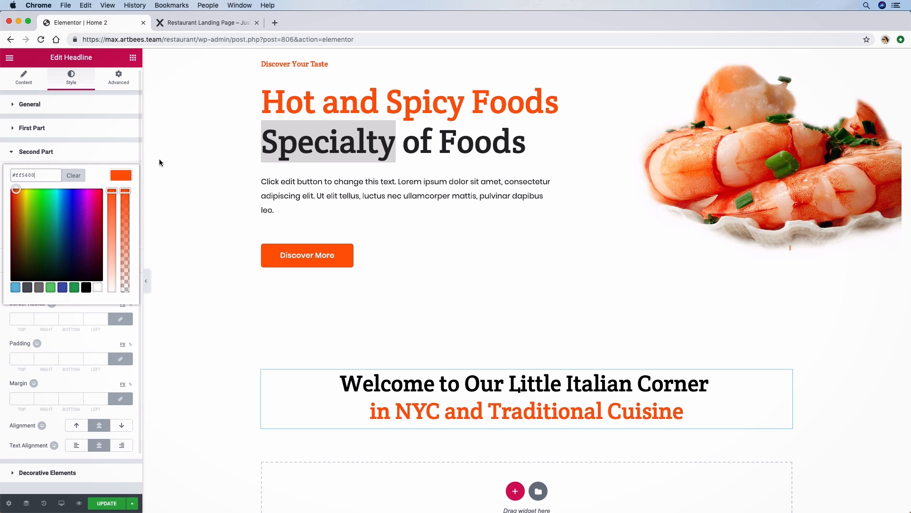
pyautogui.click(188, 166)
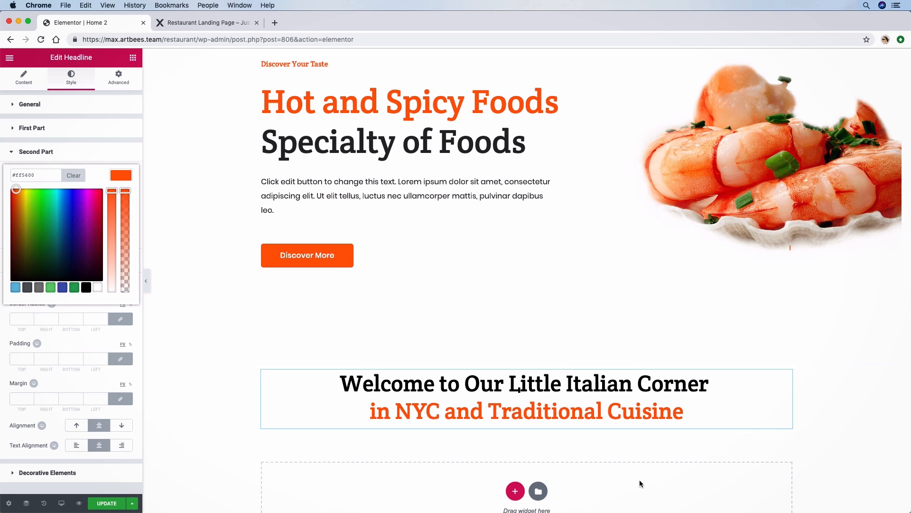
# Unlink the headline's padding values and set its bottom padding to 50 px.
pyautogui.scroll(-3, 543, 379)
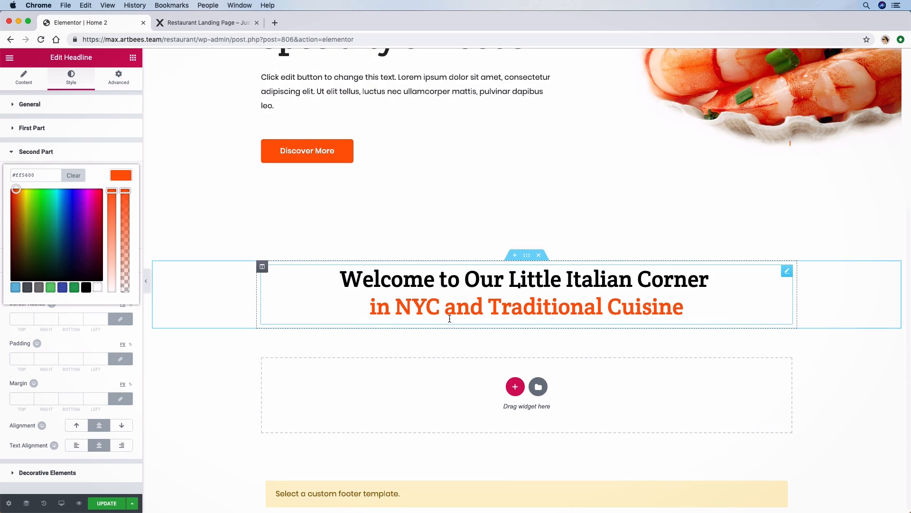
pyautogui.click(122, 82)
pyautogui.click(120, 184)
pyautogui.doubleClick(67, 185)
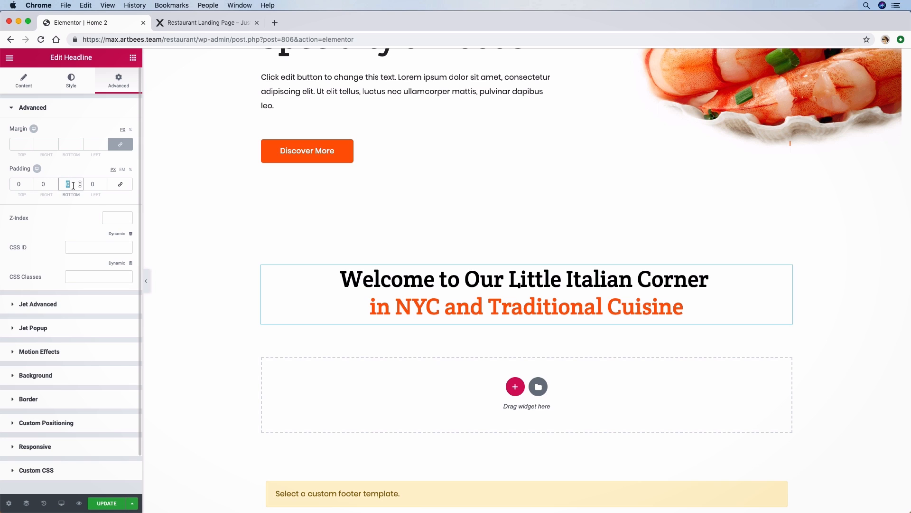
pyautogui.write('50')
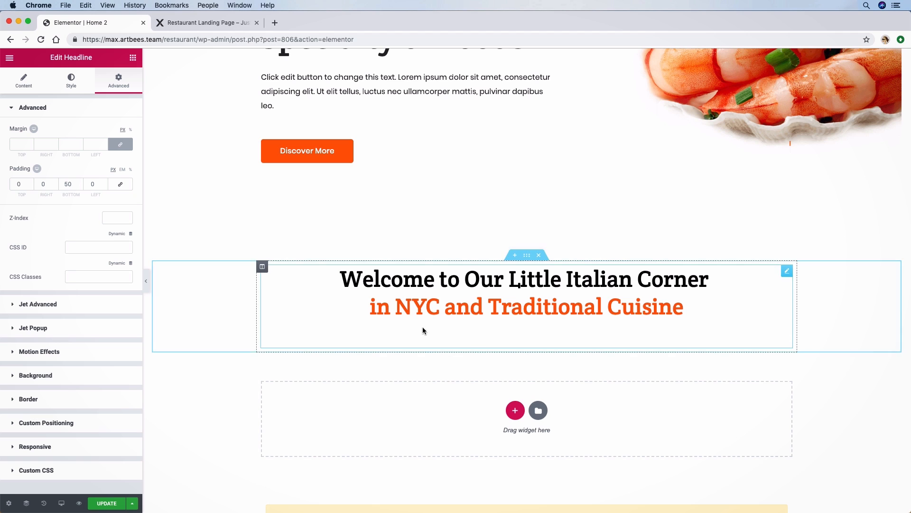
# Add an inner section below the "Welcome to Our Little Italian Corner" headline and duplicate a column to make three columns.
pyautogui.click(132, 58)
pyautogui.moveTo(53, 149); pyautogui.dragTo(475, 332)
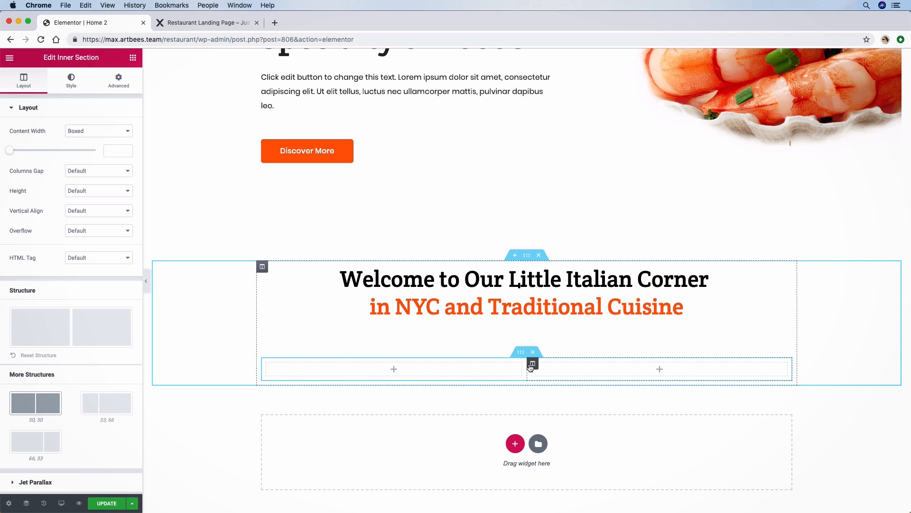
pyautogui.rightClick(532, 364)
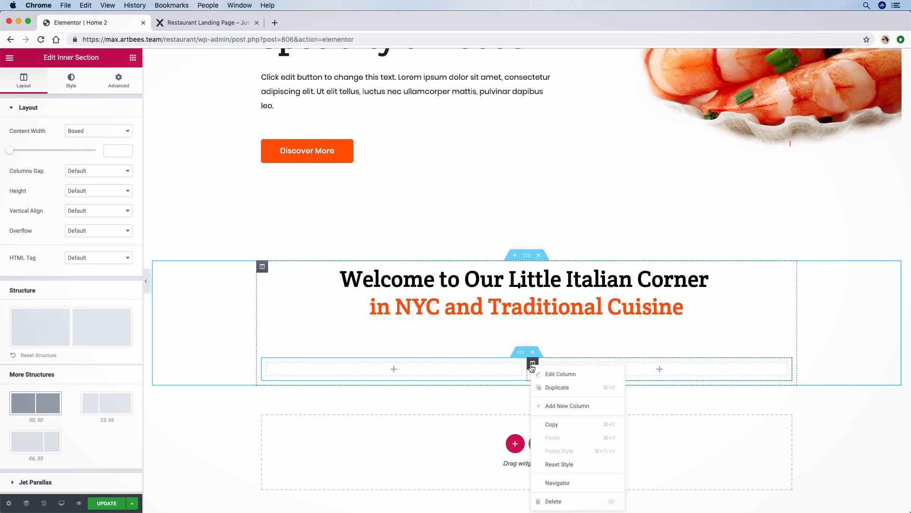
pyautogui.click(547, 386)
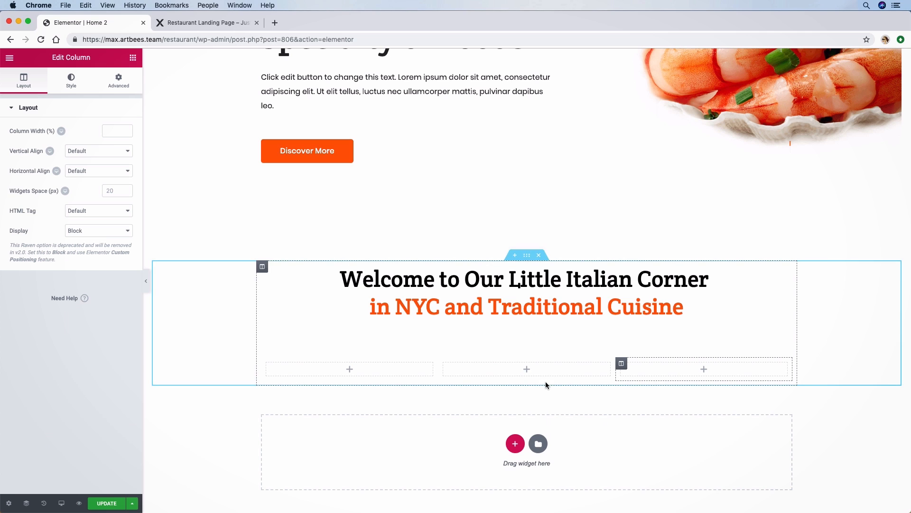
# Set the first inner column's padding to 50 px top, 45 px right and 100 px bottom, with the values unlinked.
pyautogui.click(119, 81)
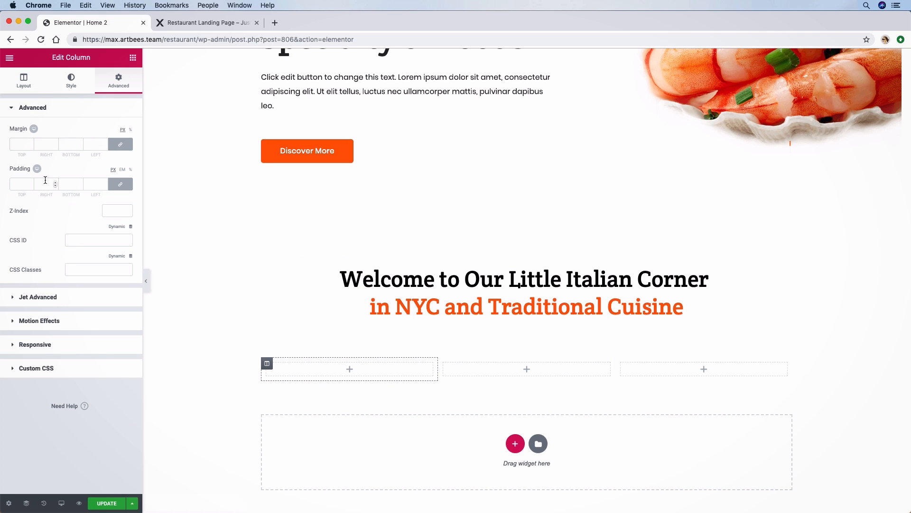
pyautogui.click(23, 184)
pyautogui.write('050')
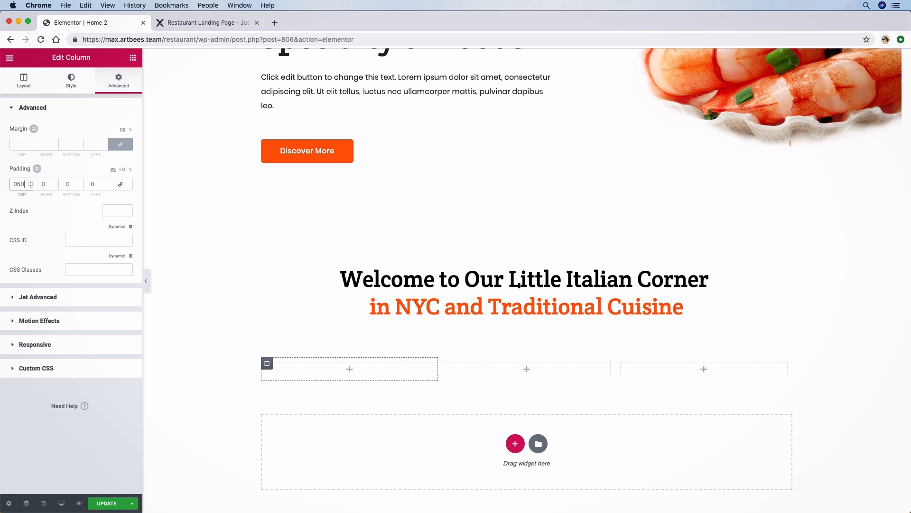
pyautogui.click(51, 184)
pyautogui.click(73, 187)
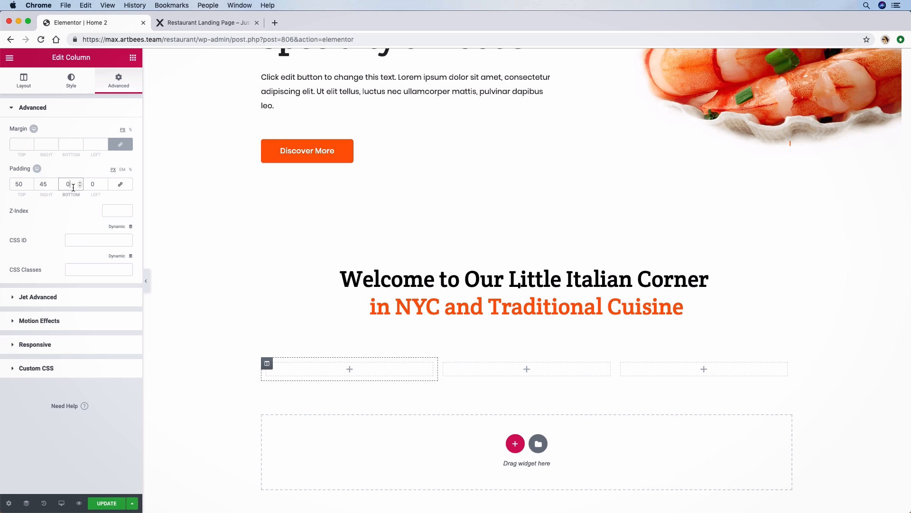
pyautogui.write('100')
pyautogui.click(98, 184)
# Delete the two unpadded columns of the inner section, keeping only the first one.
pyautogui.click(527, 369)
pyautogui.rightClick(490, 369)
pyautogui.rightClick(443, 365)
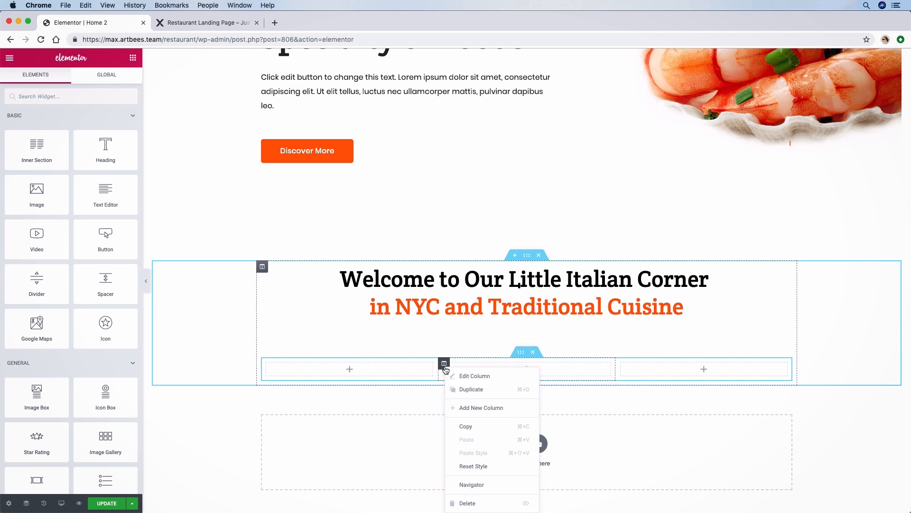
pyautogui.click(454, 502)
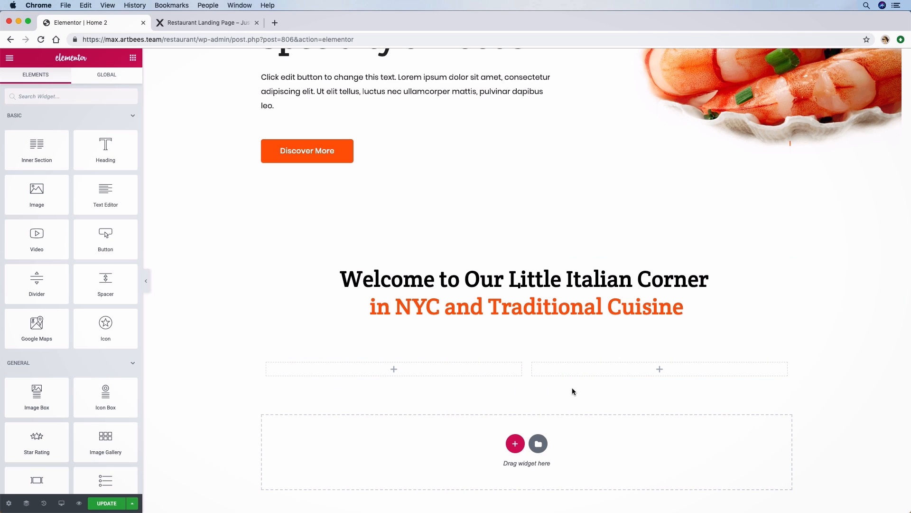
pyautogui.rightClick(537, 366)
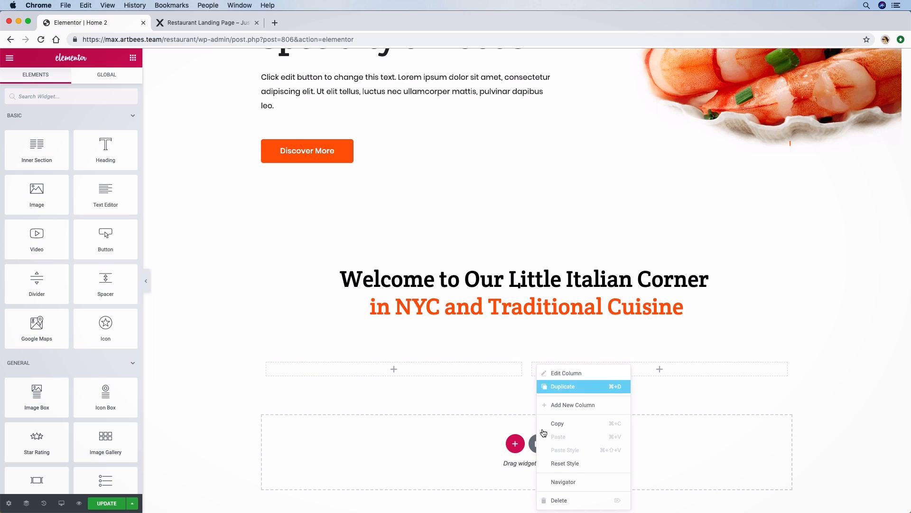
pyautogui.click(549, 503)
# Duplicate the remaining padded column twice to get three identical columns in the inner section.
pyautogui.rightClick(272, 374)
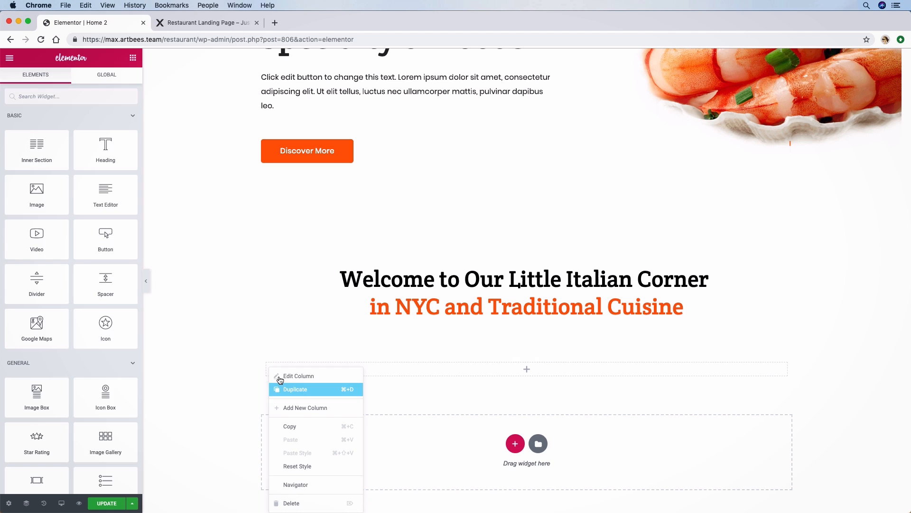
pyautogui.click(279, 388)
pyautogui.rightClick(269, 368)
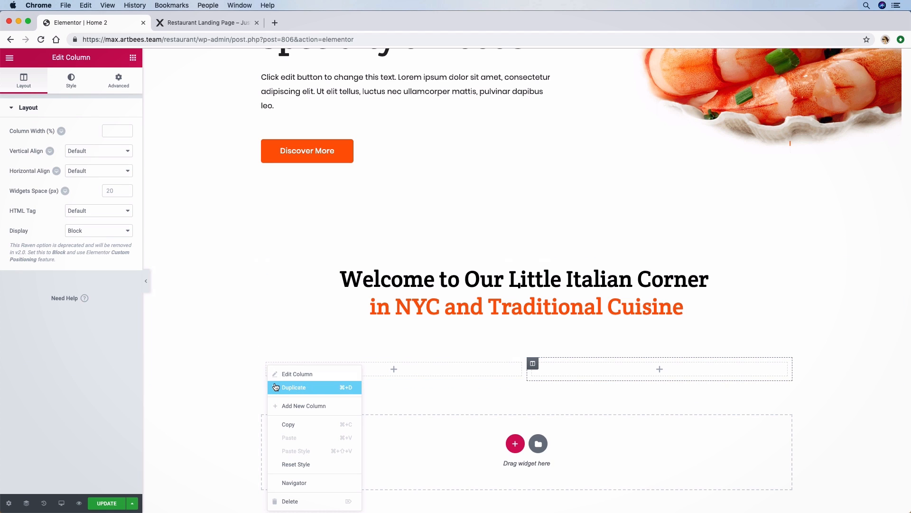
pyautogui.click(277, 383)
# Add an Image Box widget to the first inner column and use icon01.png from the media library as its image.
pyautogui.click(133, 58)
pyautogui.click(82, 98)
pyautogui.write('ima')
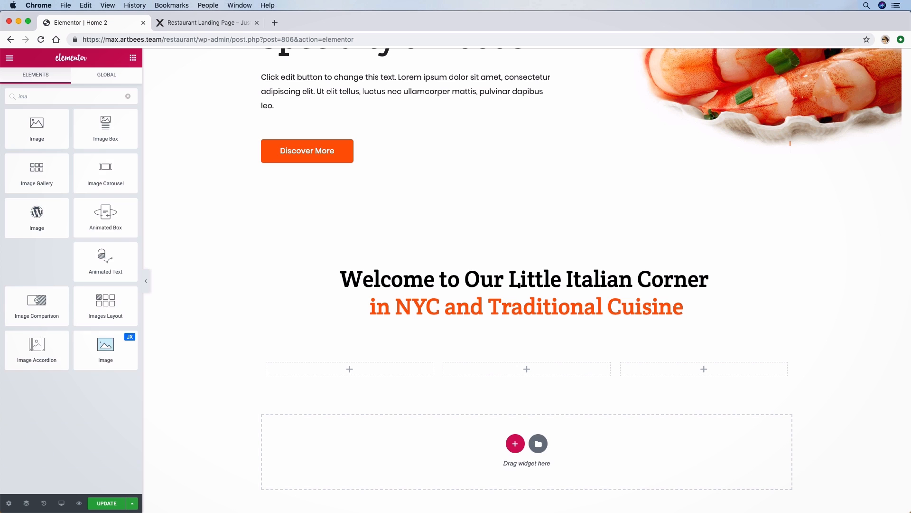
pyautogui.moveTo(105, 129); pyautogui.dragTo(349, 369)
pyautogui.click(79, 190)
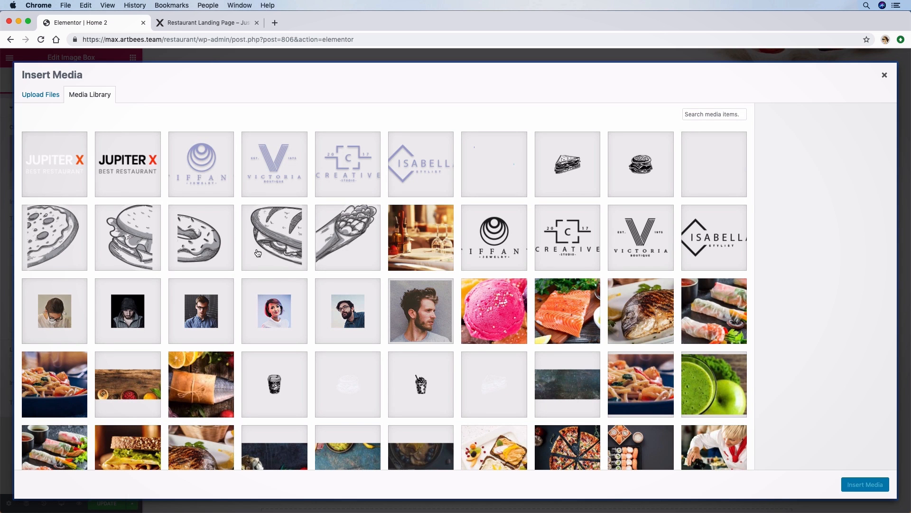
pyautogui.scroll(-15, 258, 252)
pyautogui.click(127, 428)
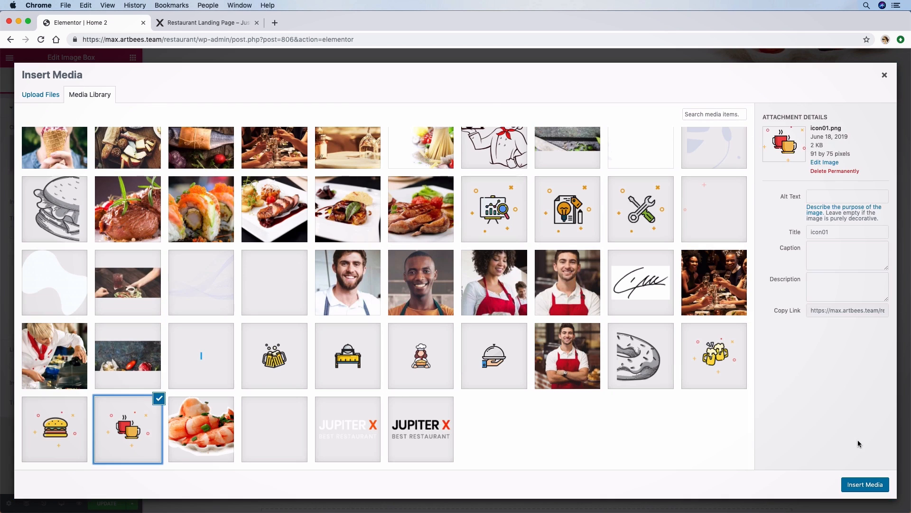
pyautogui.click(865, 484)
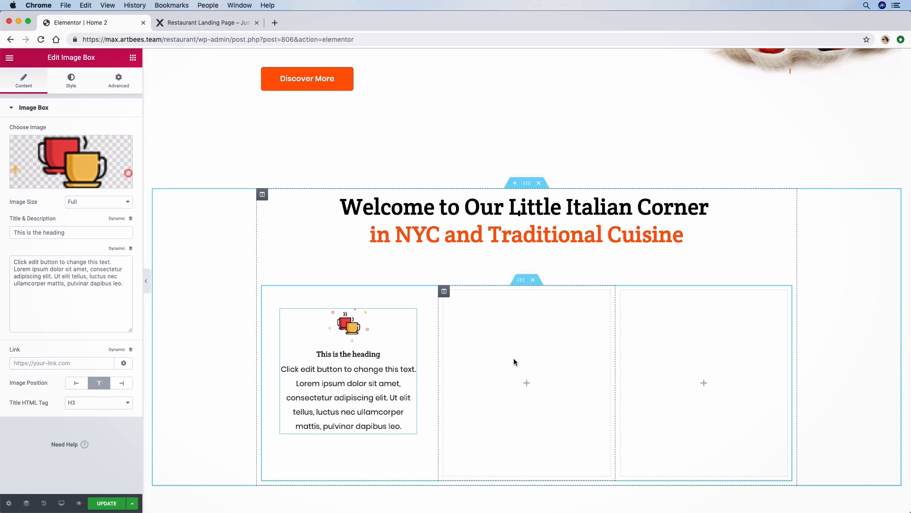
# Title the image box "Delicious Food" and shorten its description so it starts with "Lorem ipsum dolor sit amet".
pyautogui.scroll(2, 493, 342)
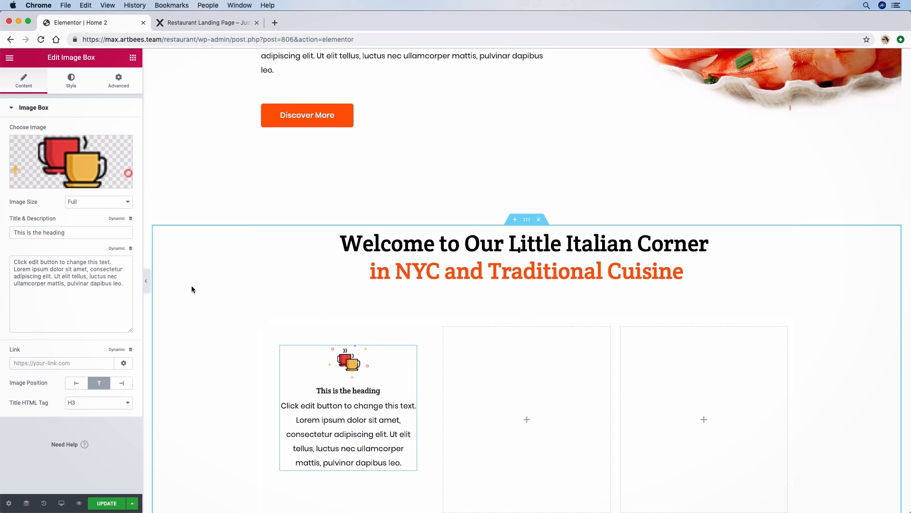
pyautogui.moveTo(72, 232); pyautogui.dragTo(2, 229)
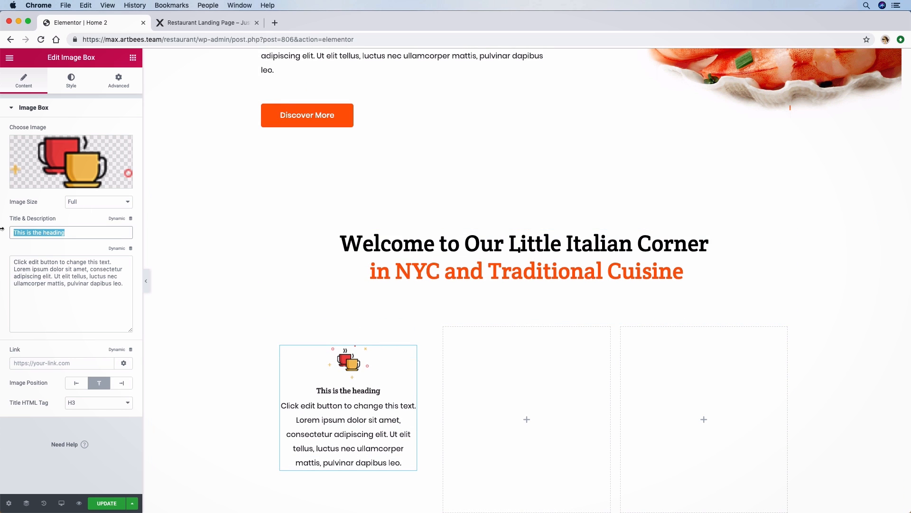
pyautogui.write('De')
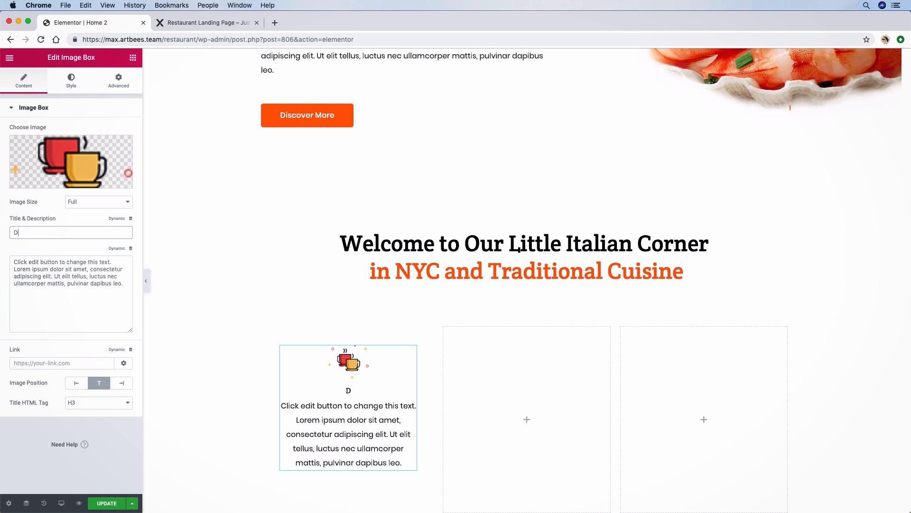
pyautogui.write('lcisious ')
pyautogui.write('Food')
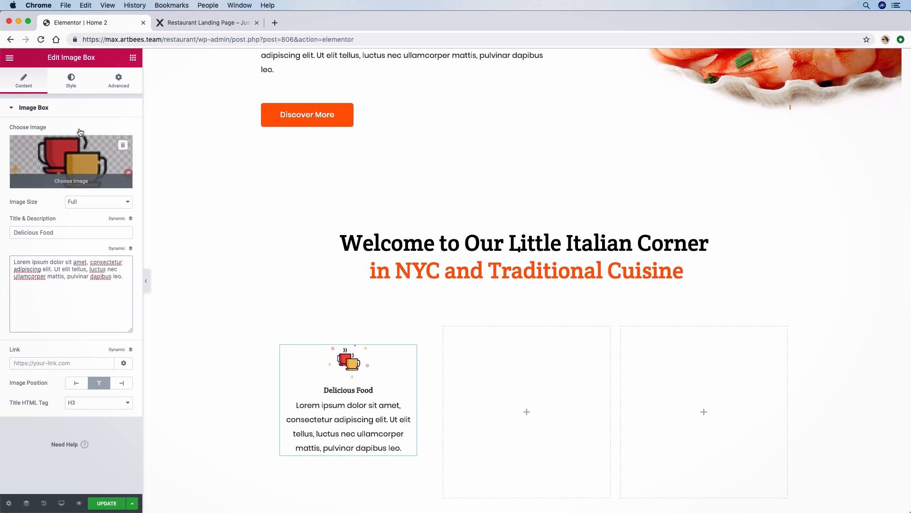
# Set the Delicious Food image's spacing to 25 and its hover animation to Bounce In.
pyautogui.click(77, 87)
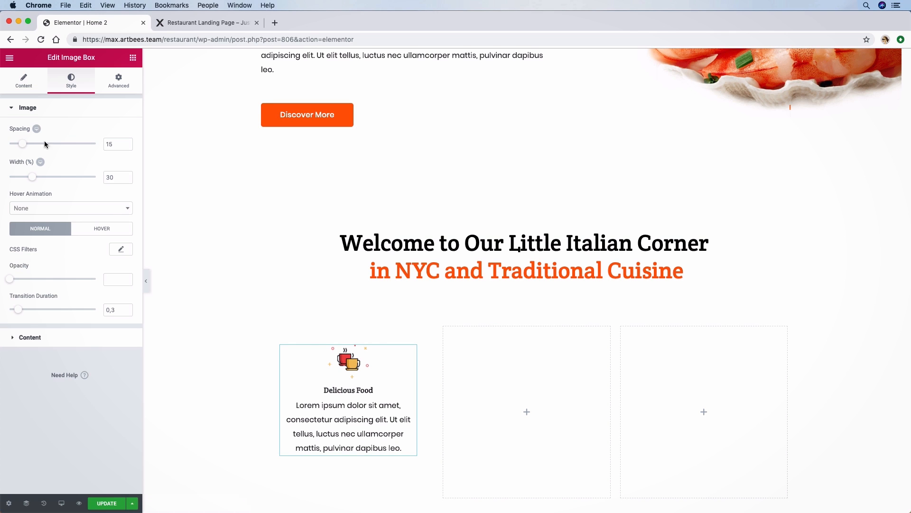
pyautogui.moveTo(28, 146); pyautogui.dragTo(35, 146)
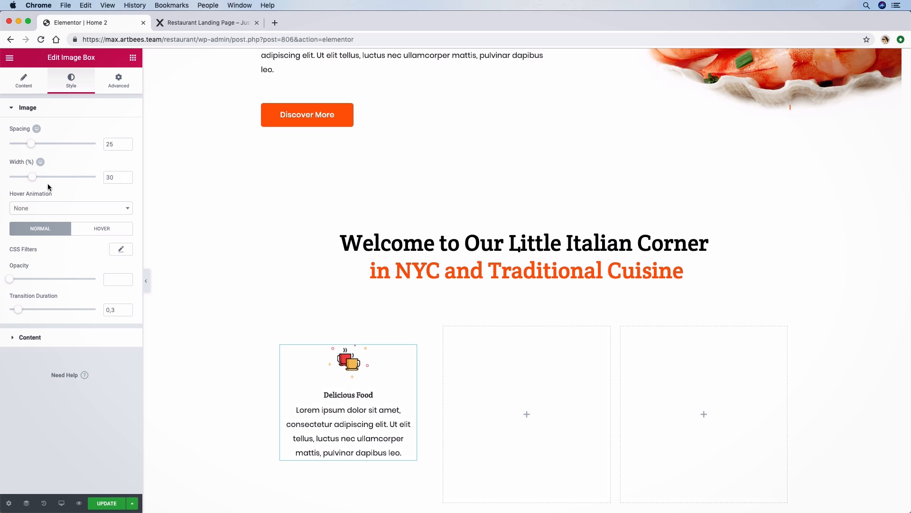
pyautogui.click(63, 208)
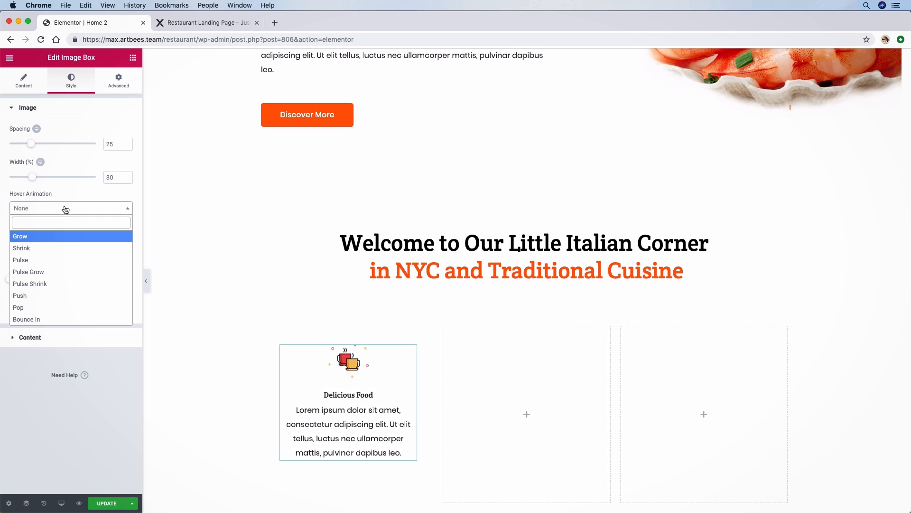
pyautogui.click(33, 319)
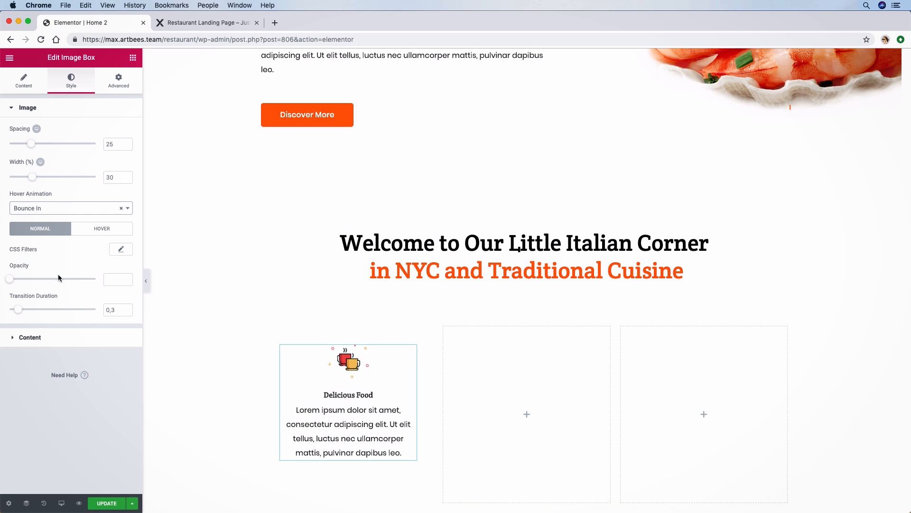
# Style the image box title with 25 spacing, a 24 px font size and Normal weight.
pyautogui.click(26, 341)
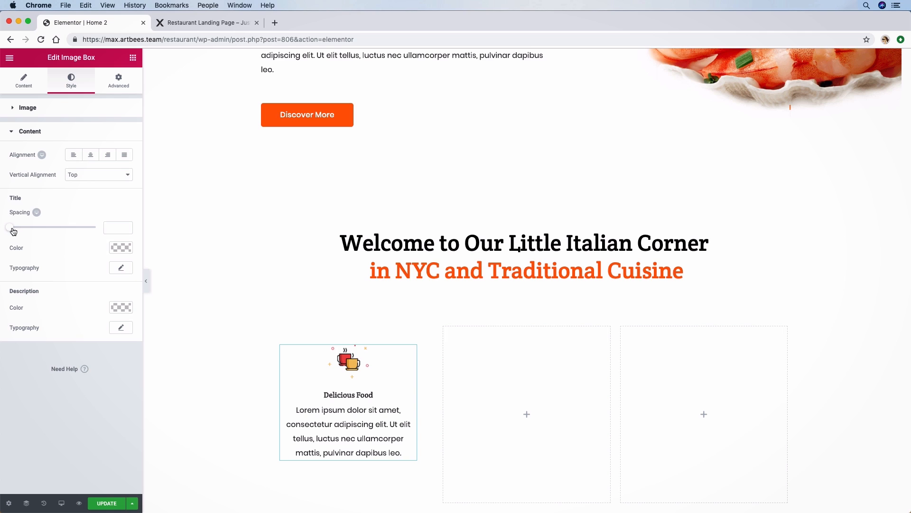
pyautogui.moveTo(13, 231); pyautogui.dragTo(33, 231)
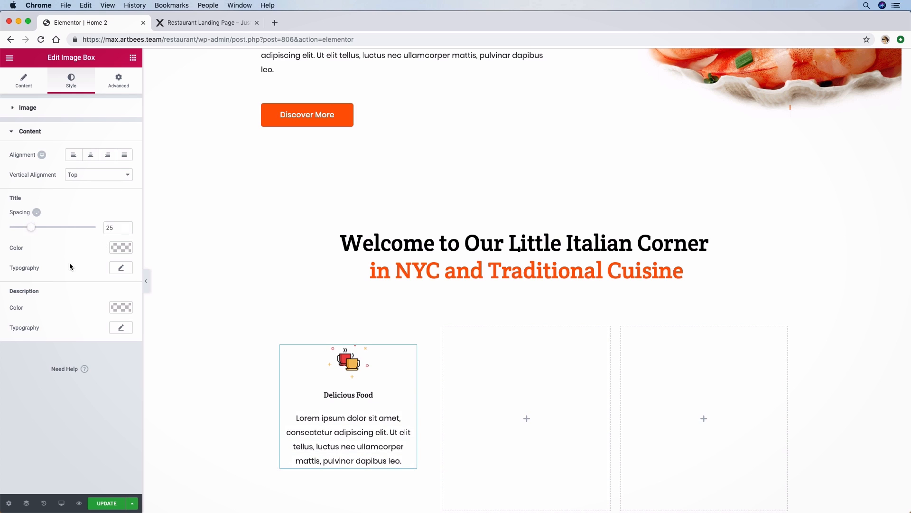
pyautogui.click(119, 268)
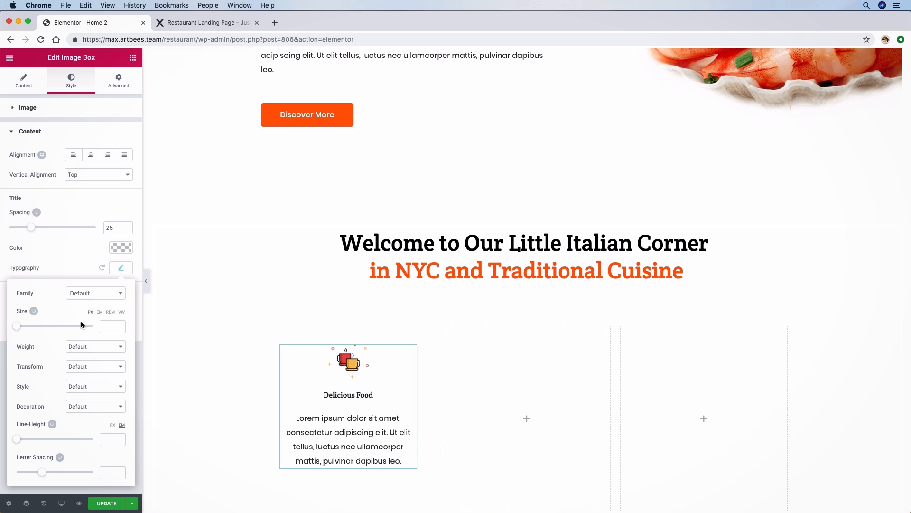
pyautogui.moveTo(14, 327); pyautogui.dragTo(25, 327)
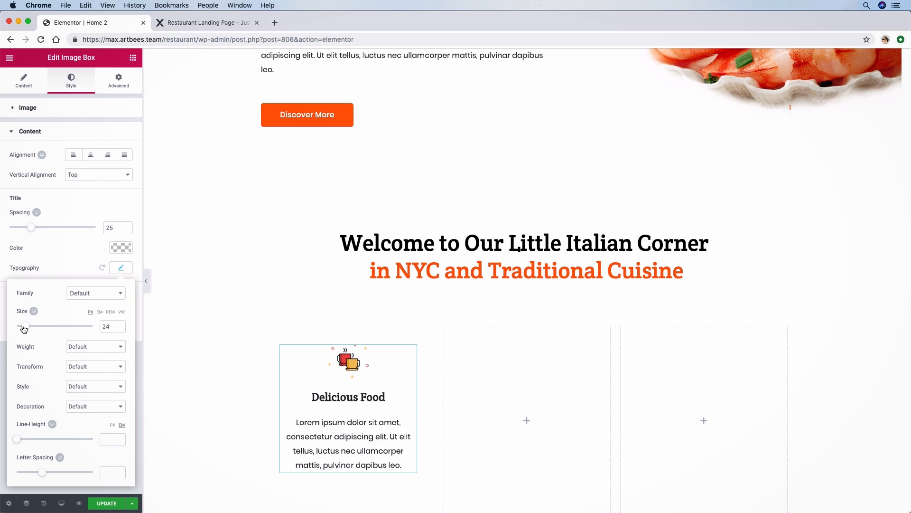
pyautogui.click(81, 351)
pyautogui.click(80, 354)
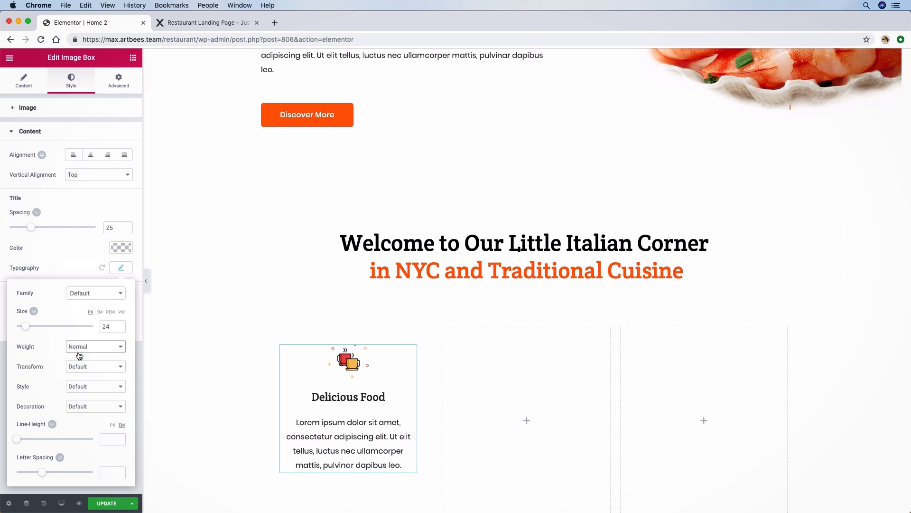
pyautogui.click(52, 268)
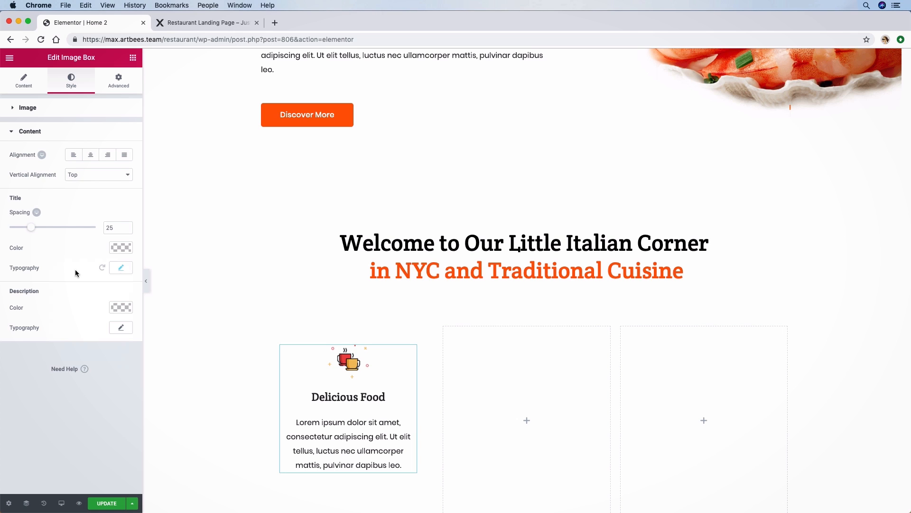
# Search for the Poppins font family in the image box description's typography.
pyautogui.click(119, 327)
pyautogui.click(96, 353)
pyautogui.write('popp')
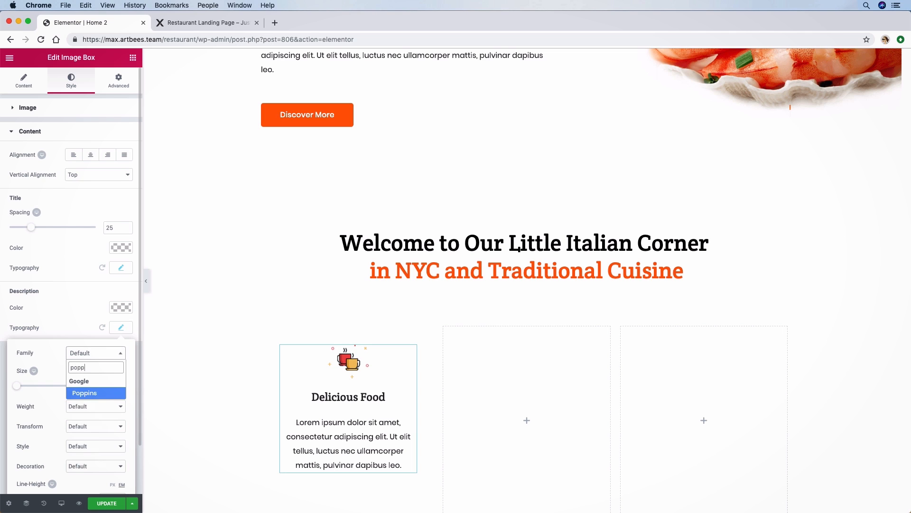
# Set the image box description typography to the Poppins family, size 16 px and Normal weight.
pyautogui.click(94, 392)
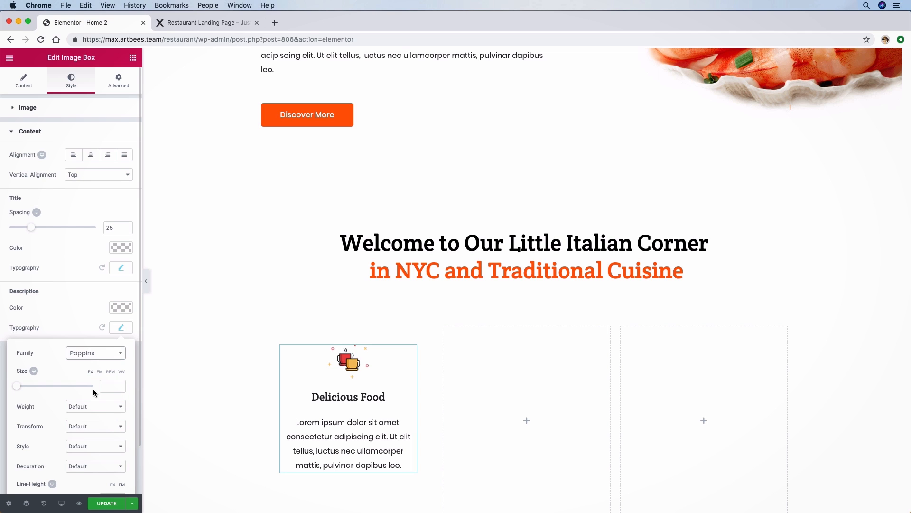
pyautogui.click(114, 386)
pyautogui.write('1')
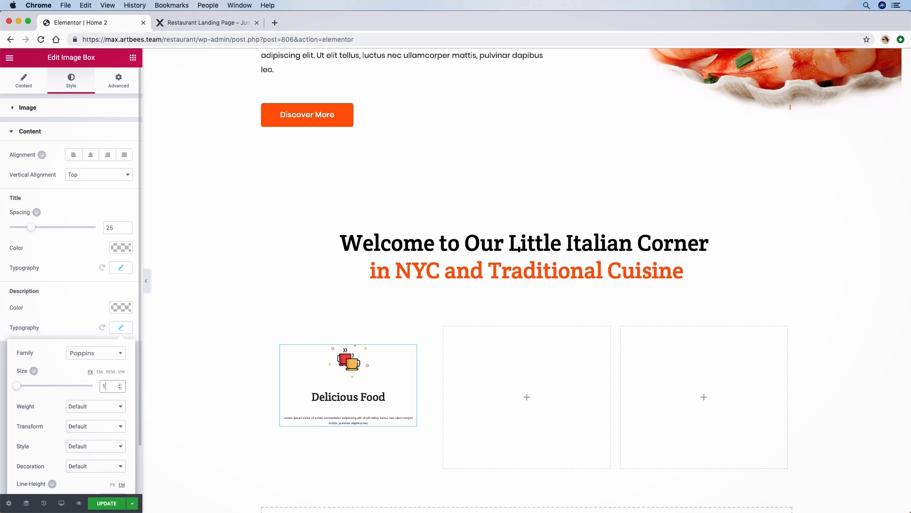
pyautogui.write('6')
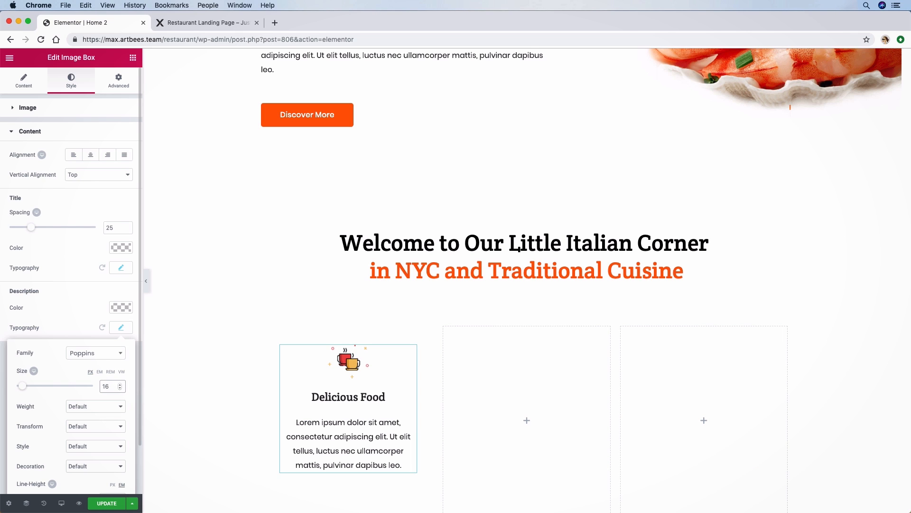
pyautogui.click(108, 409)
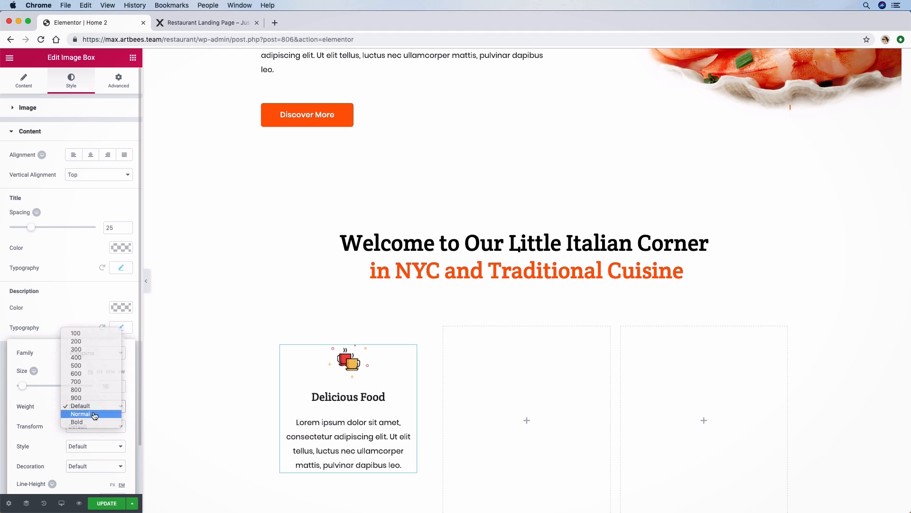
pyautogui.click(95, 416)
# Duplicate the Delicious Food image box and move the copy into the empty middle column.
pyautogui.rightClick(323, 365)
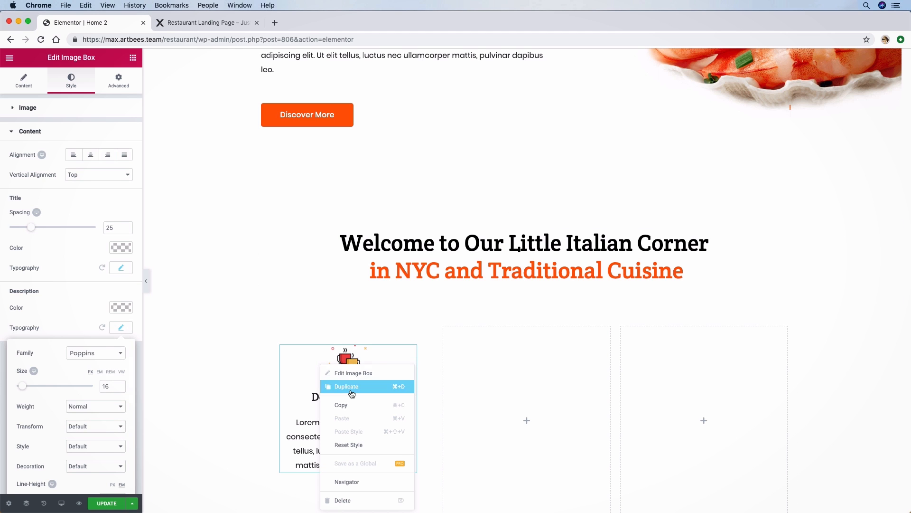
pyautogui.click(353, 384)
pyautogui.scroll(-2, 365, 408)
pyautogui.moveTo(364, 409); pyautogui.dragTo(496, 311)
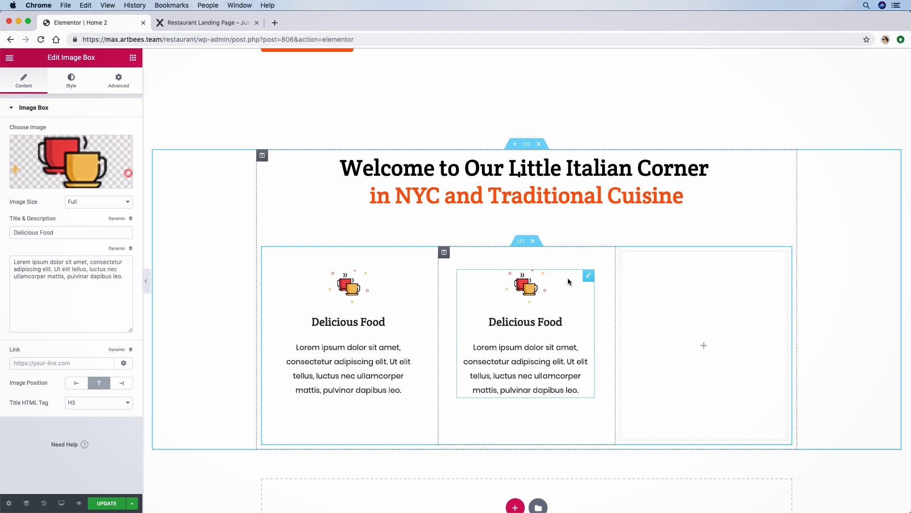
# Duplicate the middle column's image box and move the copy into the empty third column.
pyautogui.rightClick(587, 282)
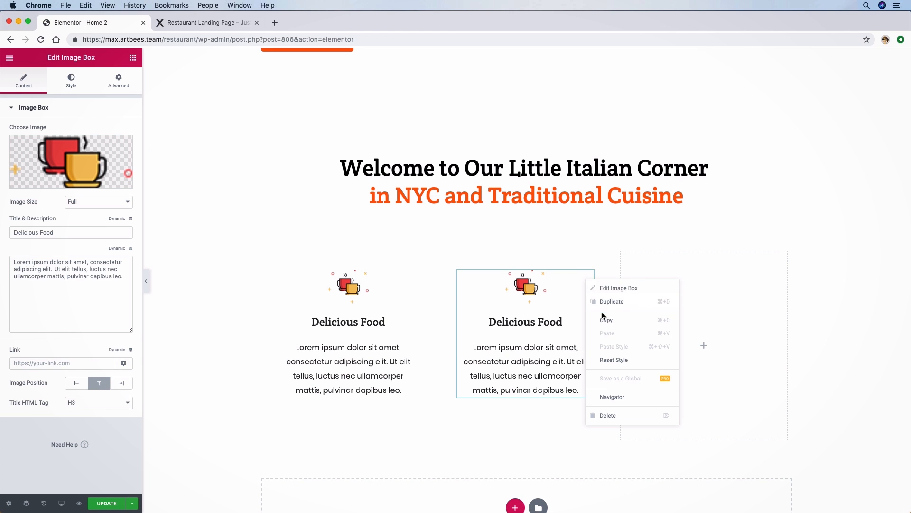
pyautogui.click(603, 303)
pyautogui.moveTo(546, 282); pyautogui.dragTo(731, 313)
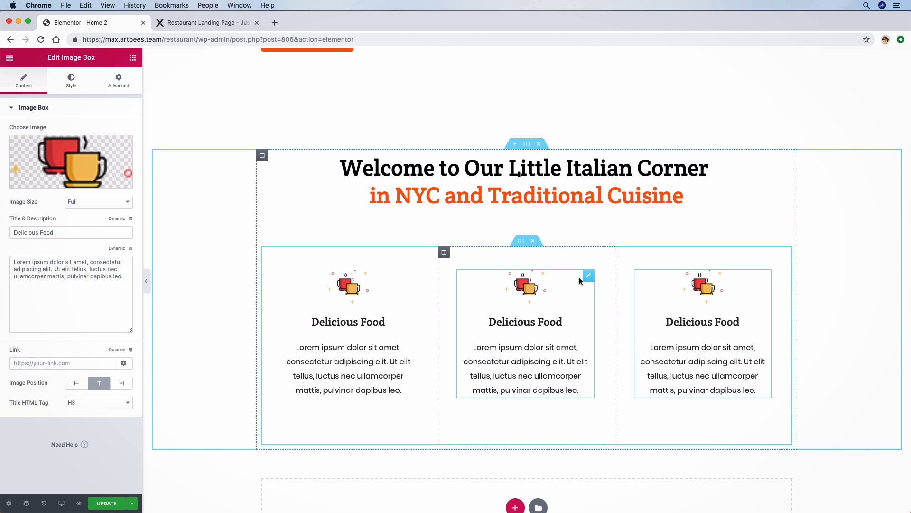
# Replace the middle image box's picture with the burger icon icon02.png from the media library.
pyautogui.click(75, 167)
pyautogui.scroll(-15, 309, 285)
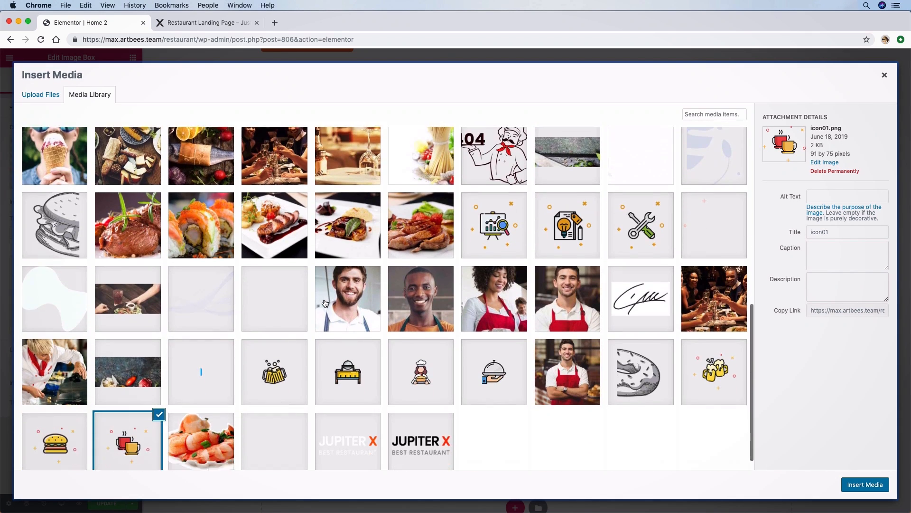
pyautogui.click(55, 427)
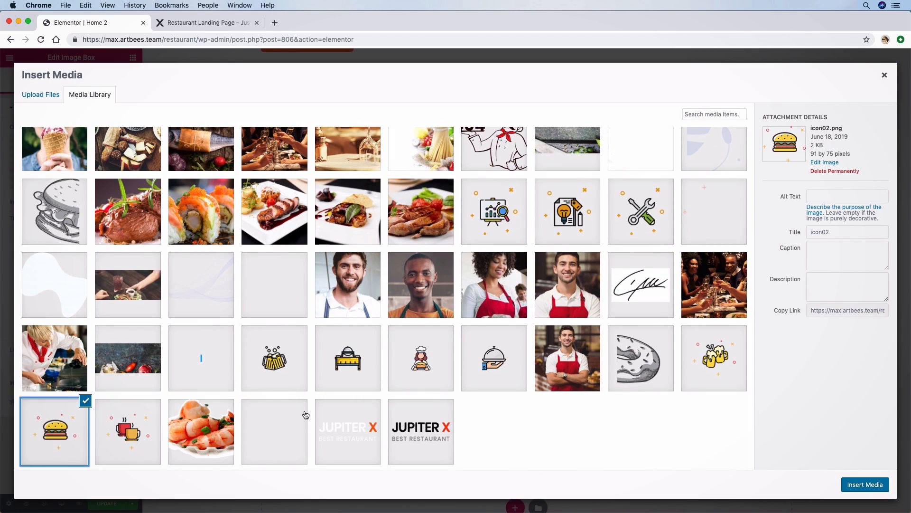
pyautogui.click(865, 484)
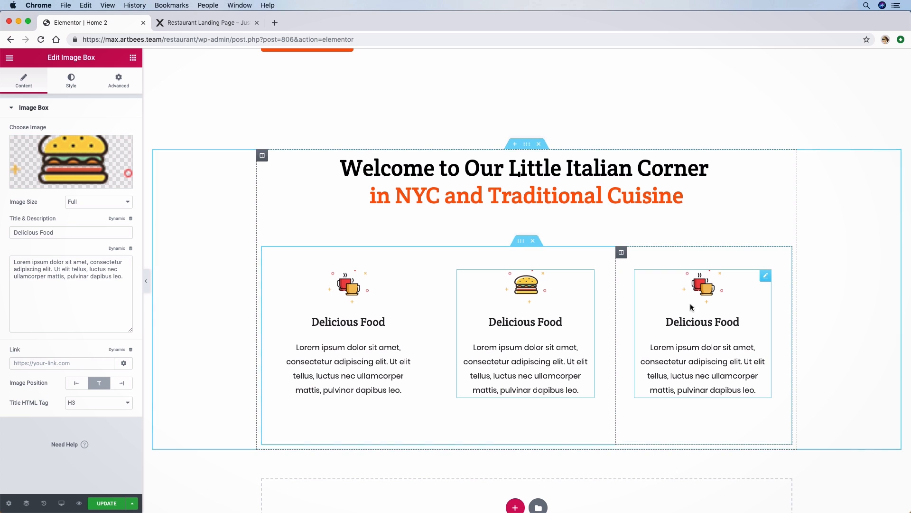
# Replace the third image box's picture with the beer mugs icon icon03.png from the media library.
pyautogui.click(699, 292)
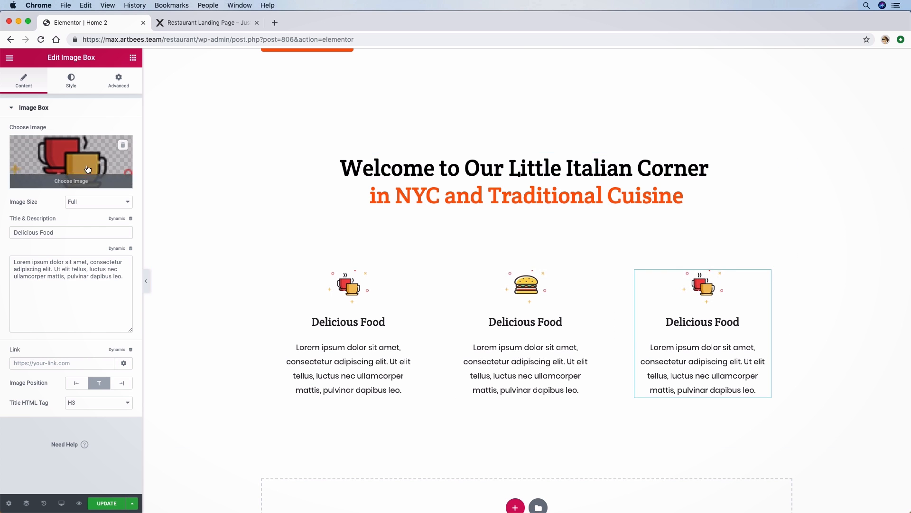
pyautogui.click(72, 161)
pyautogui.scroll(-5, 609, 356)
pyautogui.click(712, 353)
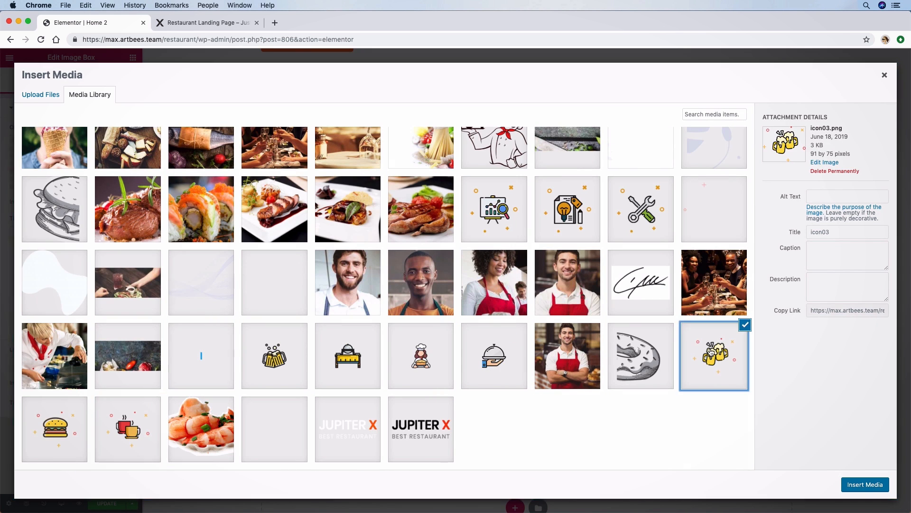
pyautogui.click(874, 484)
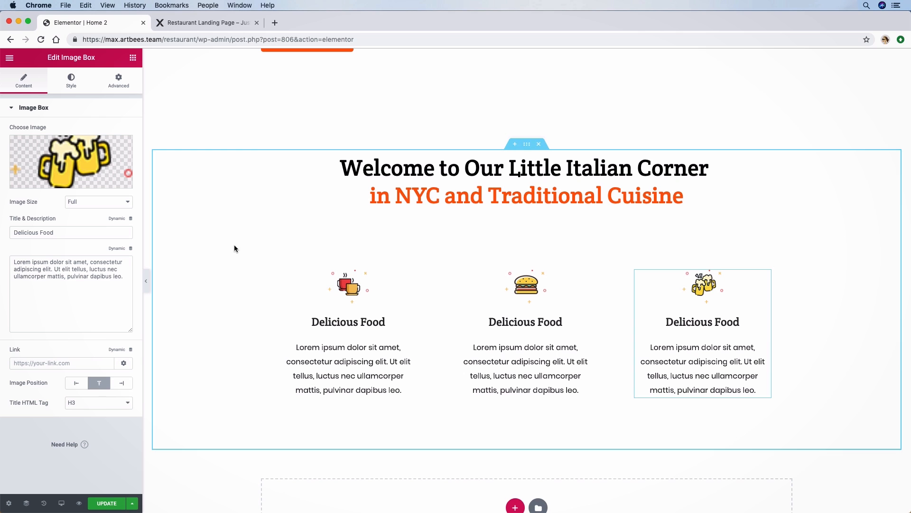
# Change the title of the middle image box to "Professional Service".
pyautogui.click(508, 327)
pyautogui.tripleClick(507, 327)
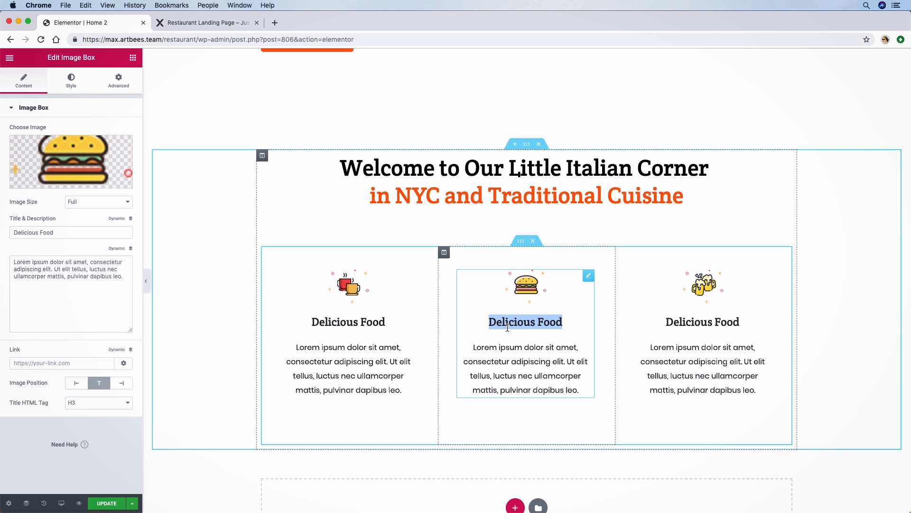
pyautogui.write('Professional Service')
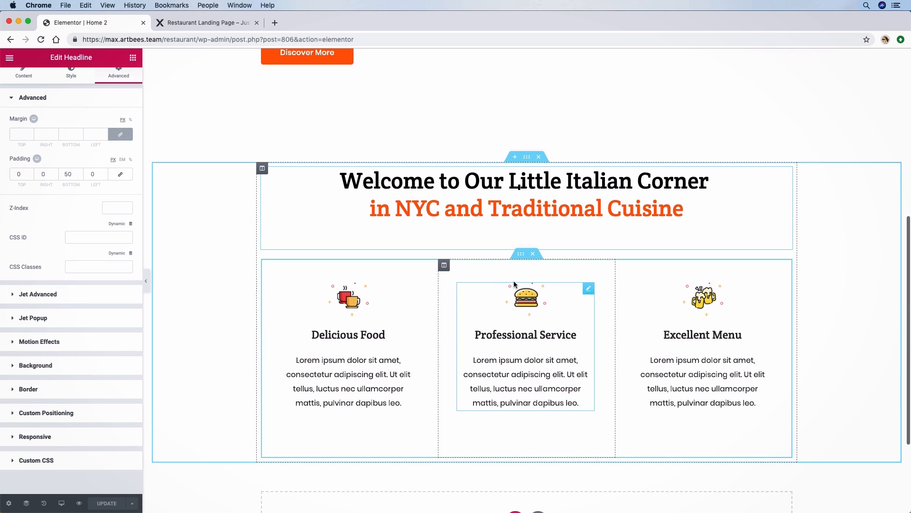
# Give the section containing the welcome headline and image boxes the CSS ID "discover" and update the page.
pyautogui.click(527, 157)
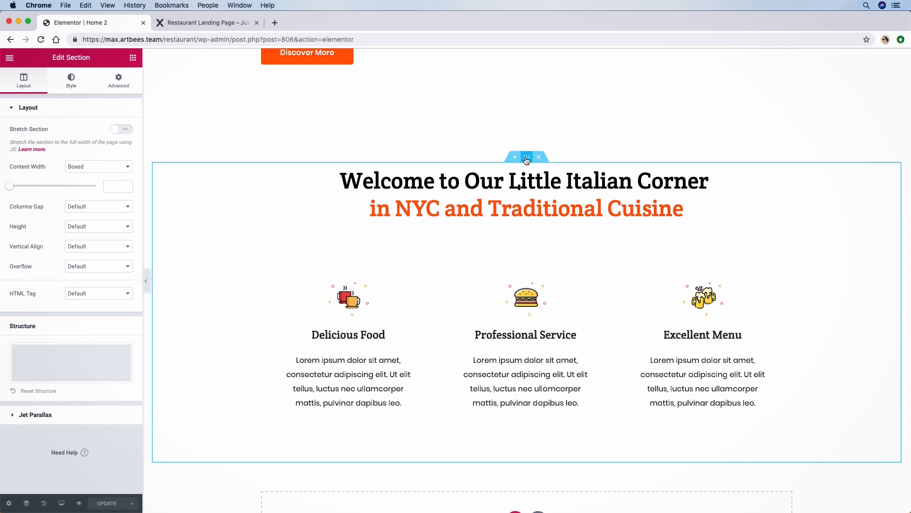
pyautogui.click(116, 81)
pyautogui.click(92, 239)
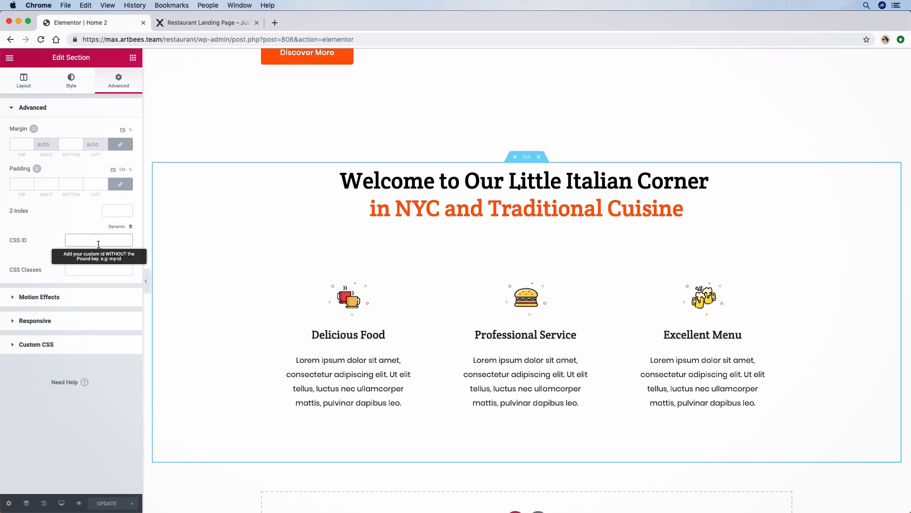
pyautogui.write('disco')
pyautogui.write('v')
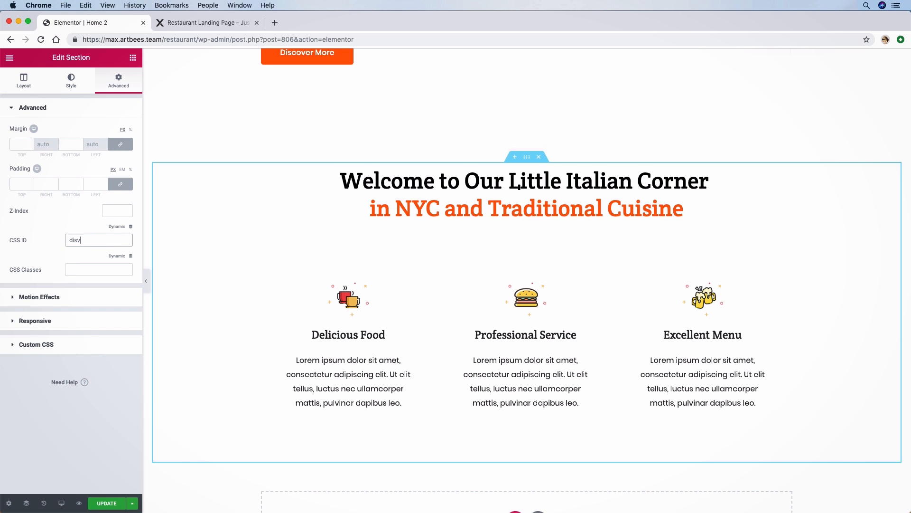
pyautogui.press('BackSpace')
pyautogui.write('cover')
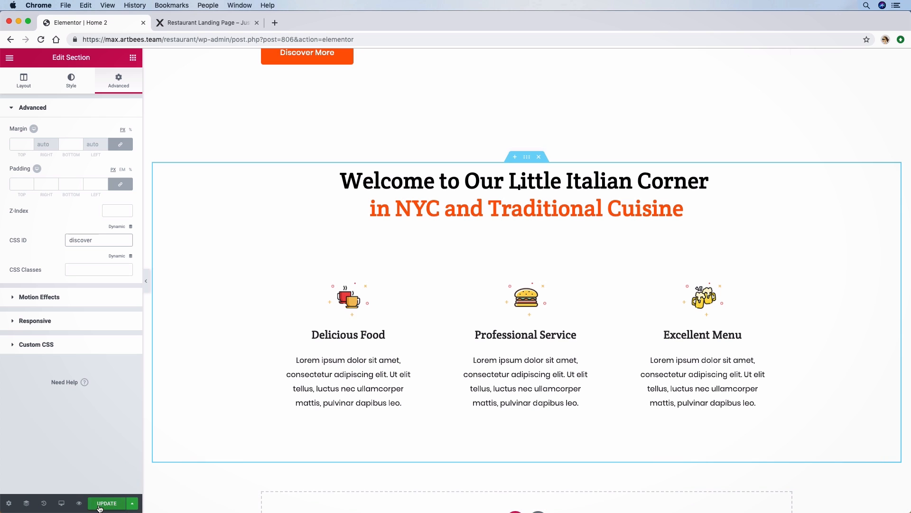
pyautogui.click(100, 503)
# Test whether the hero's Discover More button scrolls the page to the welcome section.
pyautogui.scroll(7, 308, 387)
pyautogui.click(309, 388)
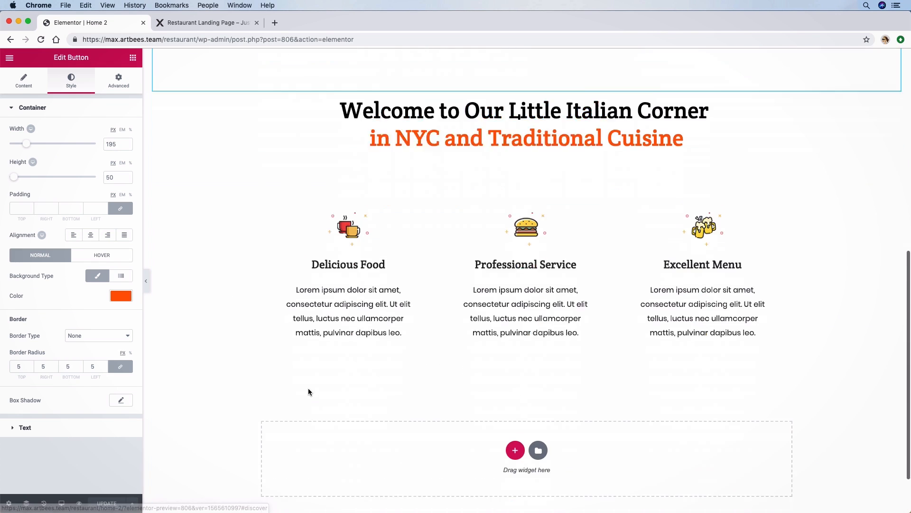
pyautogui.scroll(8, 346, 317)
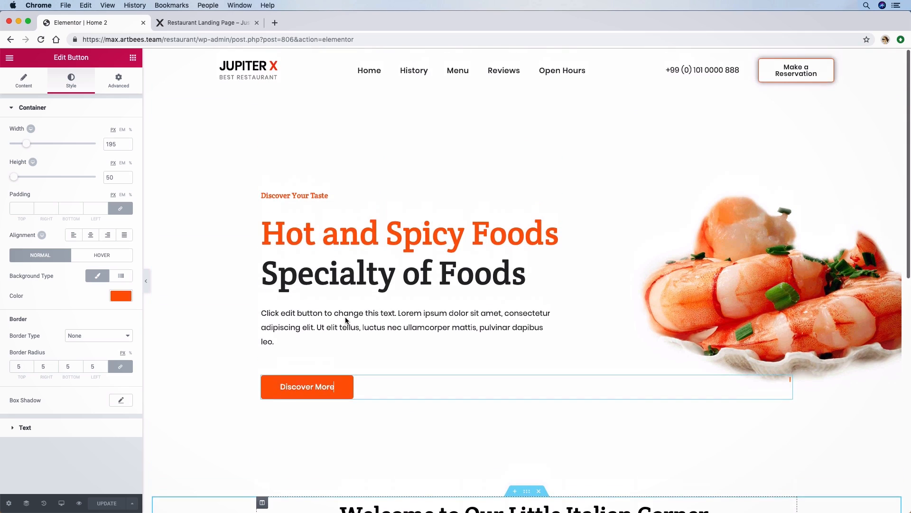
pyautogui.click(297, 392)
pyautogui.scroll(8, 297, 392)
pyautogui.click(297, 392)
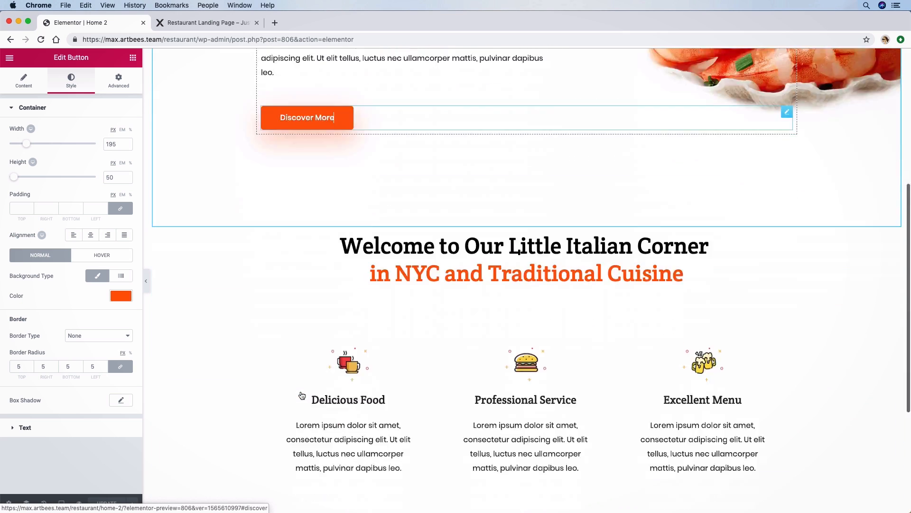
# Switch to the Restaurant Landing Page tab and examine the hover effect of the three feature boxes.
pyautogui.click(206, 24)
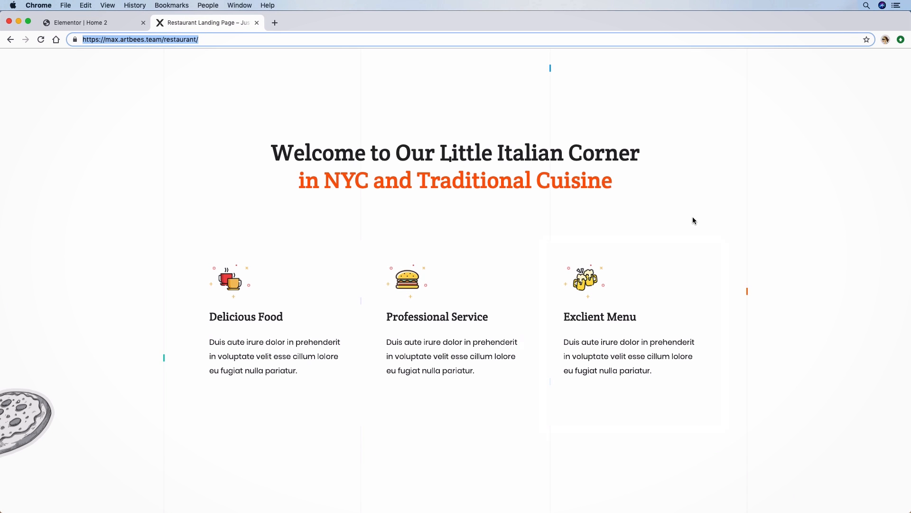
pyautogui.scroll(7, 693, 217)
pyautogui.scroll(-9, 693, 218)
pyautogui.scroll(3, 693, 218)
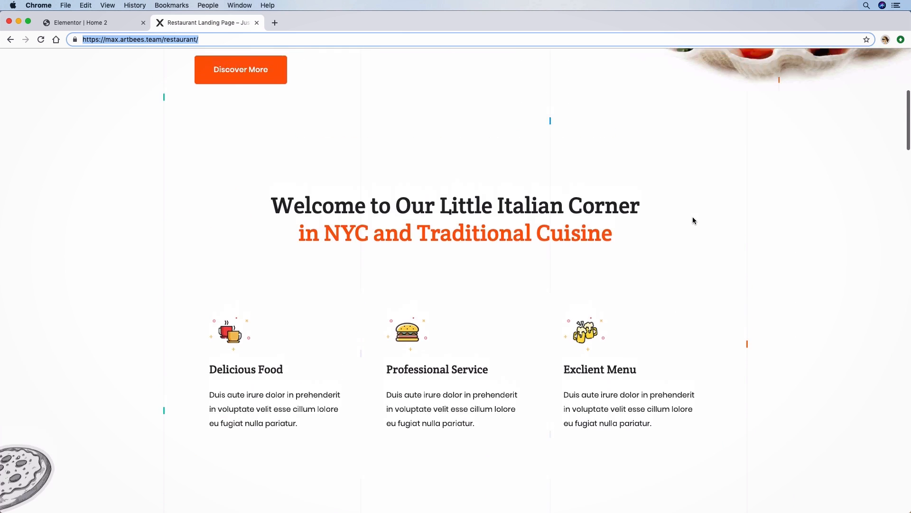
pyautogui.scroll(-1, 693, 217)
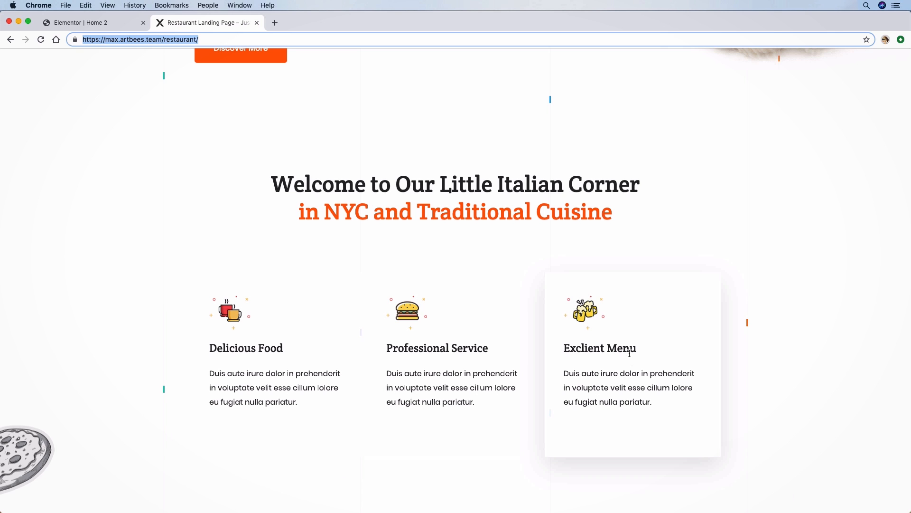
# Return to the Elementor tab and give the Delicious Food column a solid hover border 1 px wide on all sides.
pyautogui.click(104, 24)
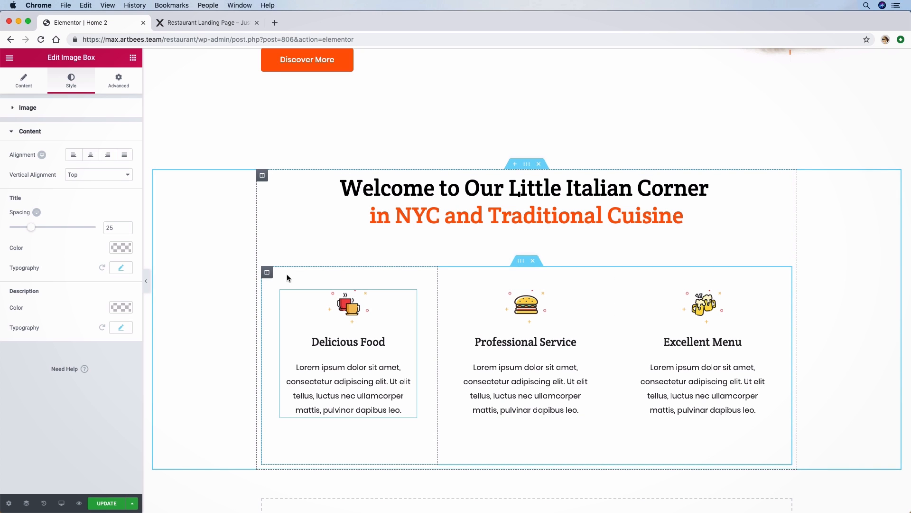
pyautogui.click(267, 273)
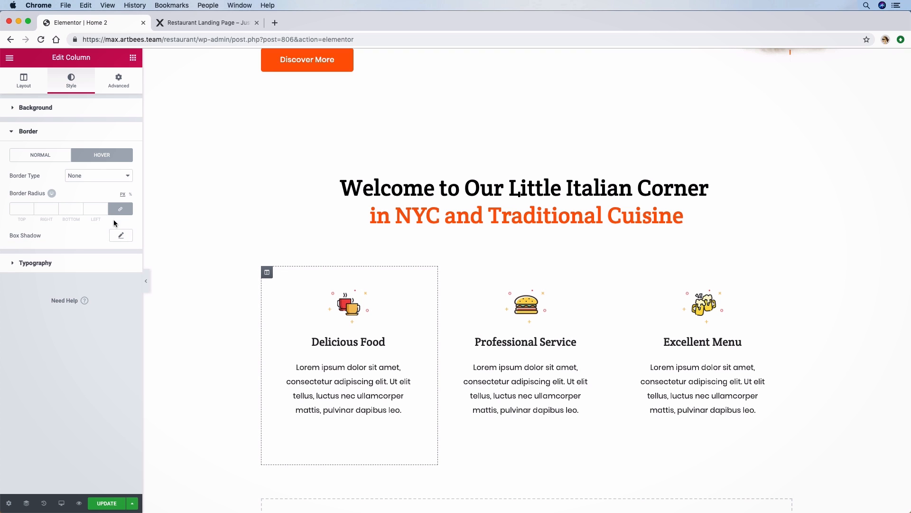
pyautogui.click(124, 178)
pyautogui.click(104, 187)
pyautogui.click(23, 208)
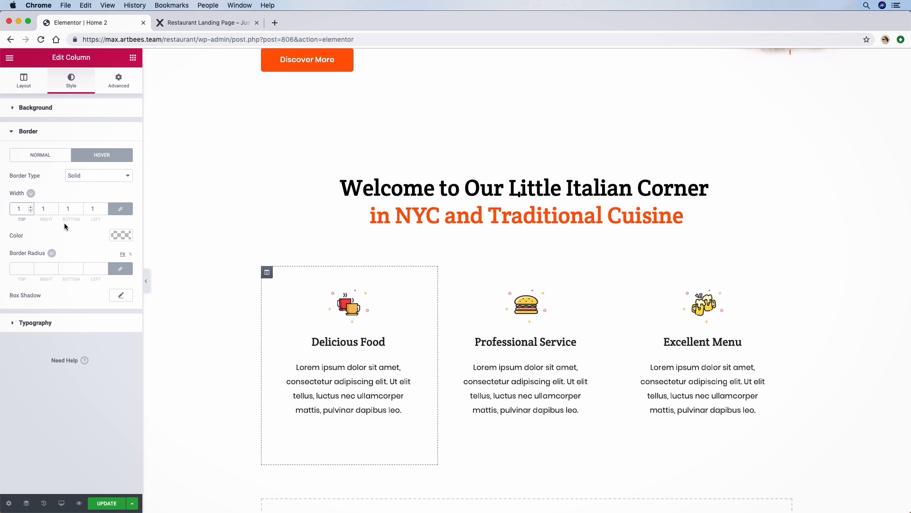
pyautogui.click(128, 238)
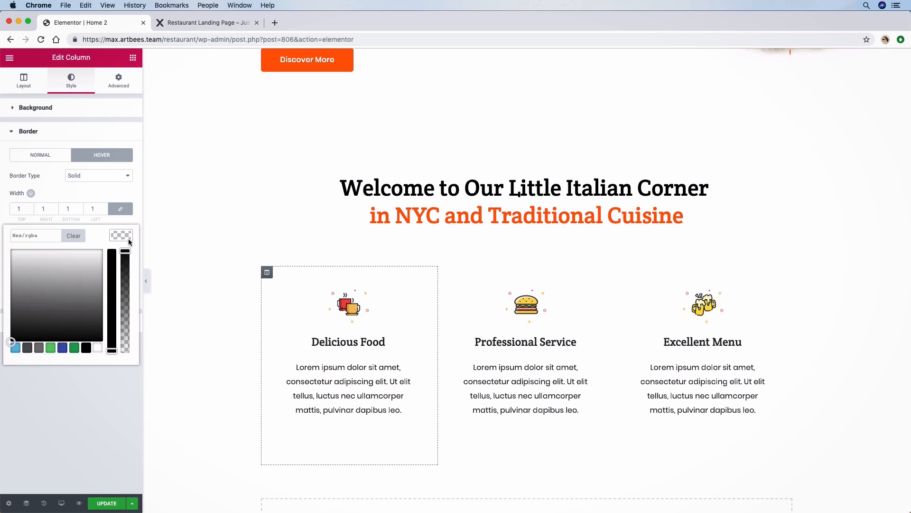
pyautogui.click(115, 389)
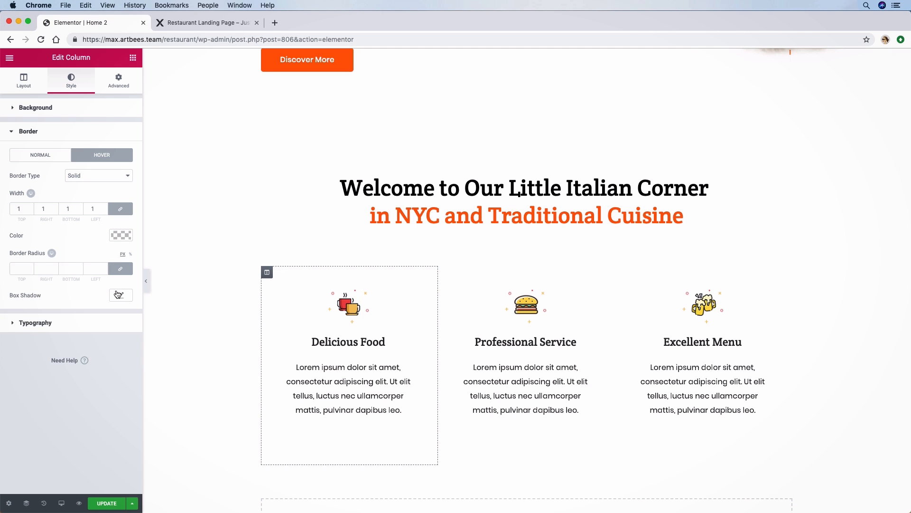
# Add a hover box shadow to the Delicious Food column with a vertical offset of 20 and a blur of 50.
pyautogui.click(118, 295)
pyautogui.click(104, 366)
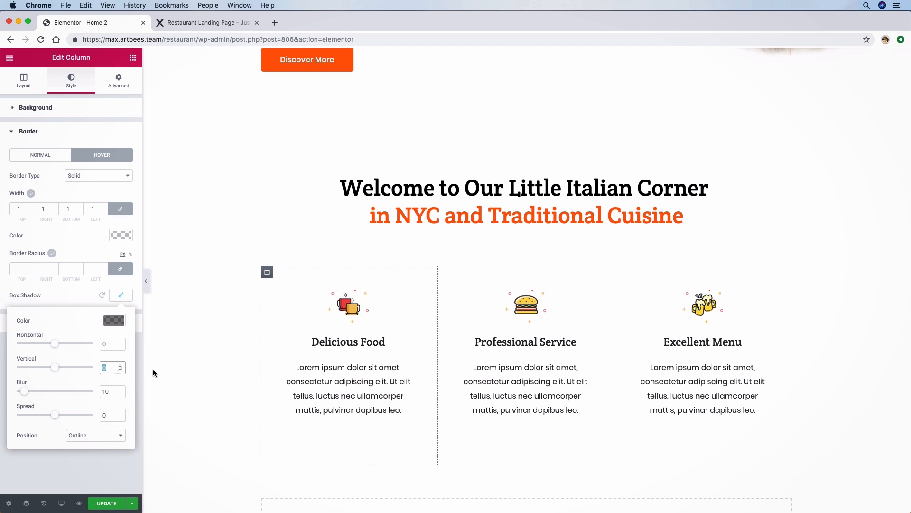
pyautogui.write('20')
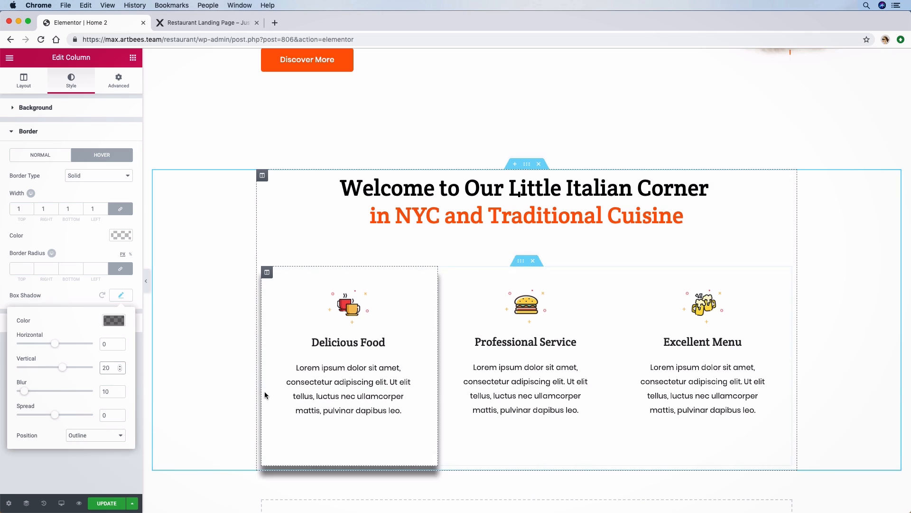
pyautogui.click(117, 395)
pyautogui.moveTo(115, 394); pyautogui.dragTo(94, 393)
pyautogui.write('50')
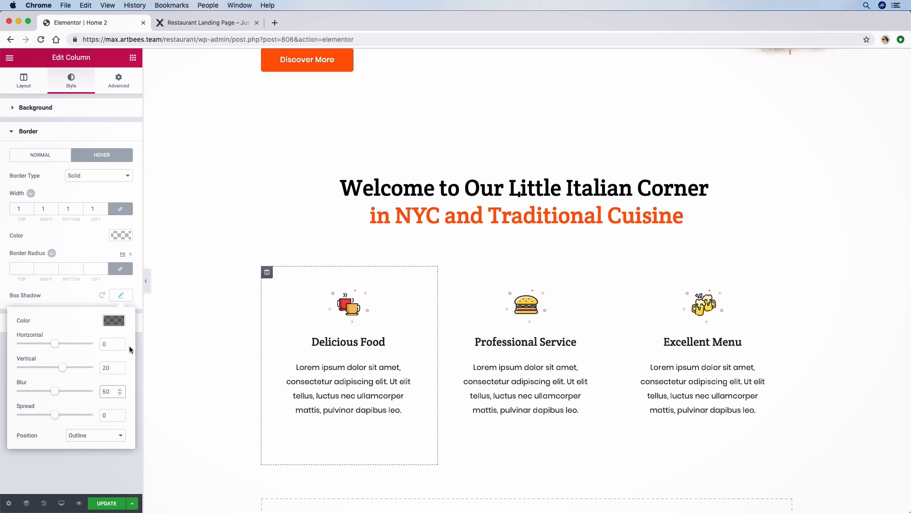
# Set the Delicious Food column's hover shadow color to rgba(0,0,0,0.1) and copy that color value.
pyautogui.click(107, 322)
pyautogui.click(78, 434)
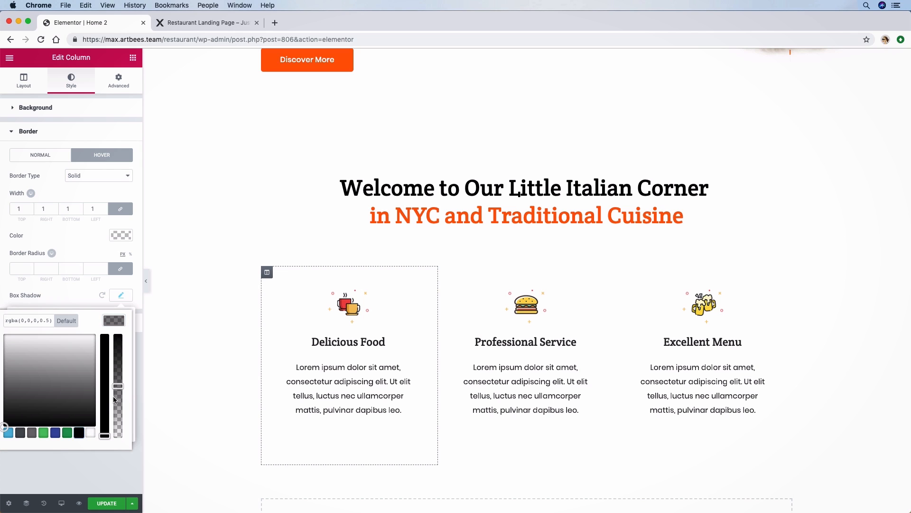
pyautogui.moveTo(119, 389); pyautogui.dragTo(102, 417)
pyautogui.tripleClick(25, 319)
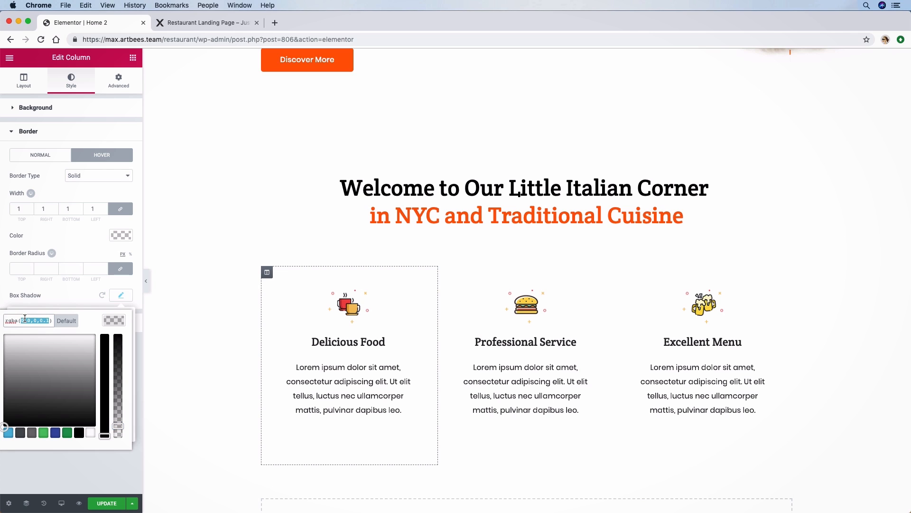
pyautogui.rightClick(25, 321)
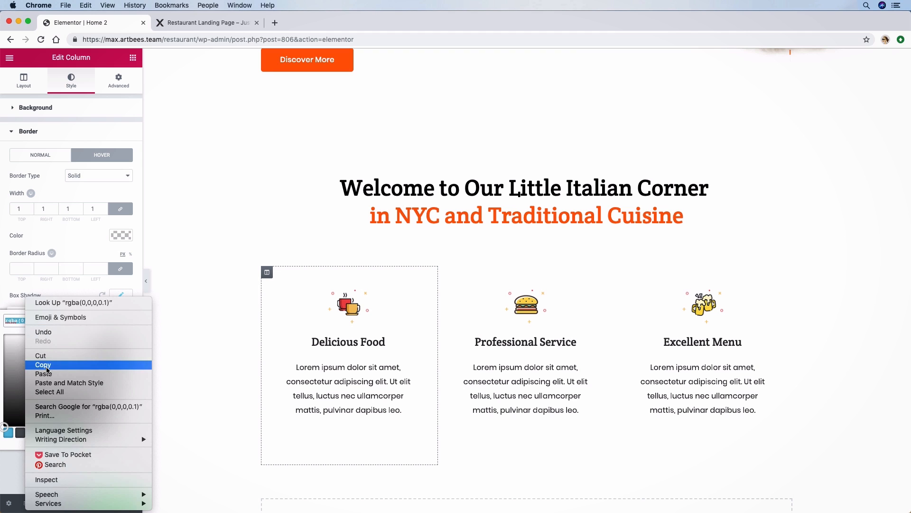
pyautogui.click(43, 364)
pyautogui.click(70, 247)
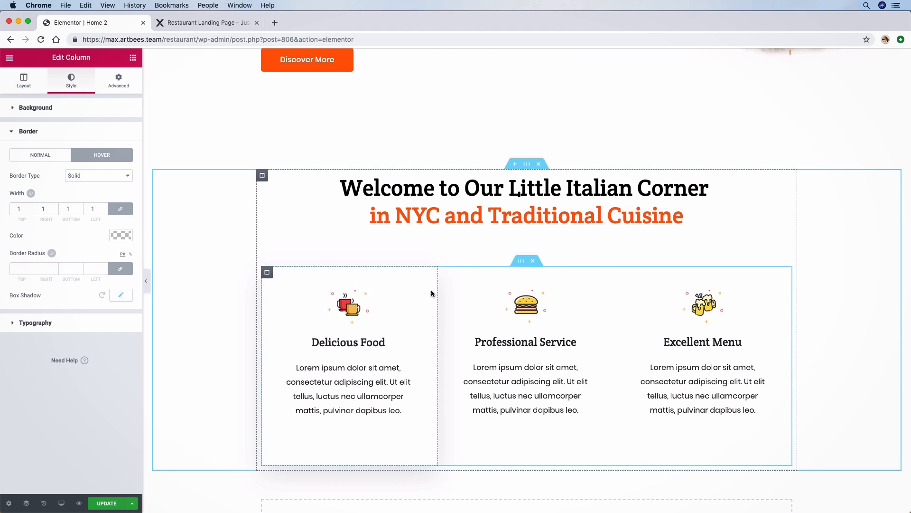
# Give the Professional Service column a solid 1 px hover border and a hover box shadow in the copied color.
pyautogui.click(447, 274)
pyautogui.click(99, 176)
pyautogui.click(21, 209)
pyautogui.write('1')
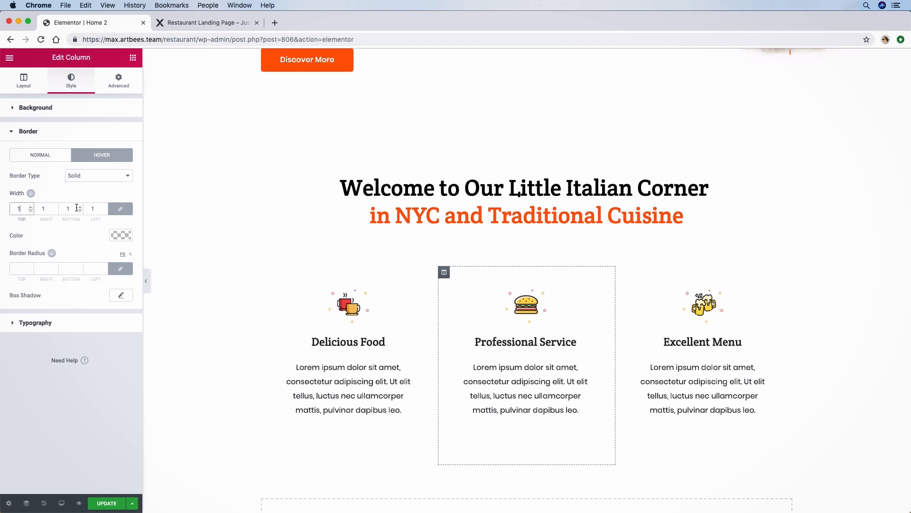
pyautogui.click(121, 295)
pyautogui.click(114, 319)
# Give the Excellent Menu column a solid 1 px hover border and a hover box shadow with the copied color and a blur of 30.
pyautogui.click(621, 272)
pyautogui.click(23, 209)
pyautogui.write('1')
pyautogui.click(121, 295)
pyautogui.click(114, 320)
pyautogui.tripleClick(48, 319)
pyautogui.press('super+v')
pyautogui.click(107, 390)
pyautogui.write('30')
pyautogui.click(121, 295)
# Update the page and preview the hover effect on the feature columns with the editing panel hidden.
pyautogui.click(107, 503)
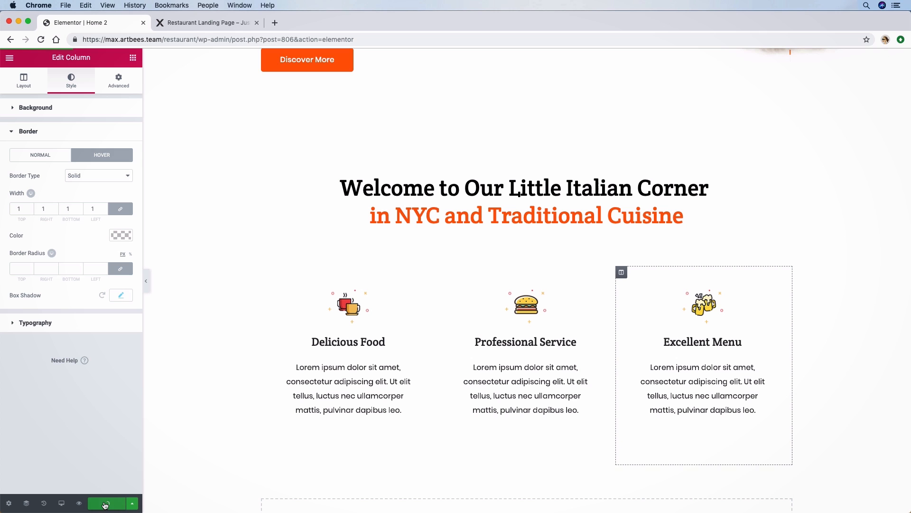
pyautogui.click(146, 284)
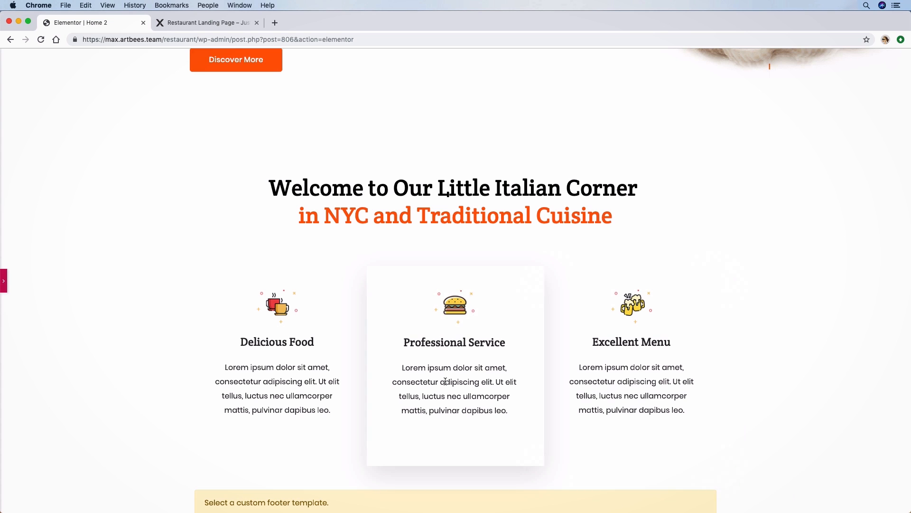
pyautogui.click(2, 279)
# Left-align the content of the Delicious Food, Professional Service and Excellent Menu image boxes.
pyautogui.click(412, 293)
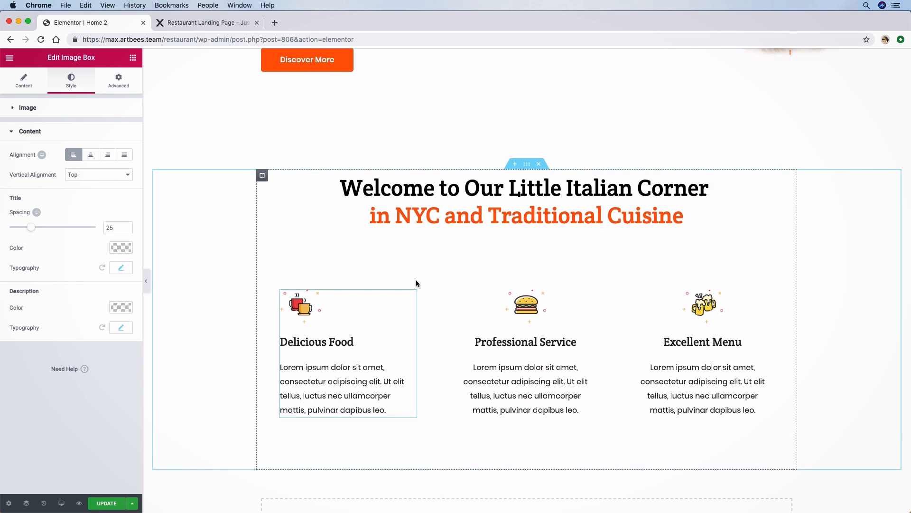
pyautogui.click(527, 304)
pyautogui.click(75, 155)
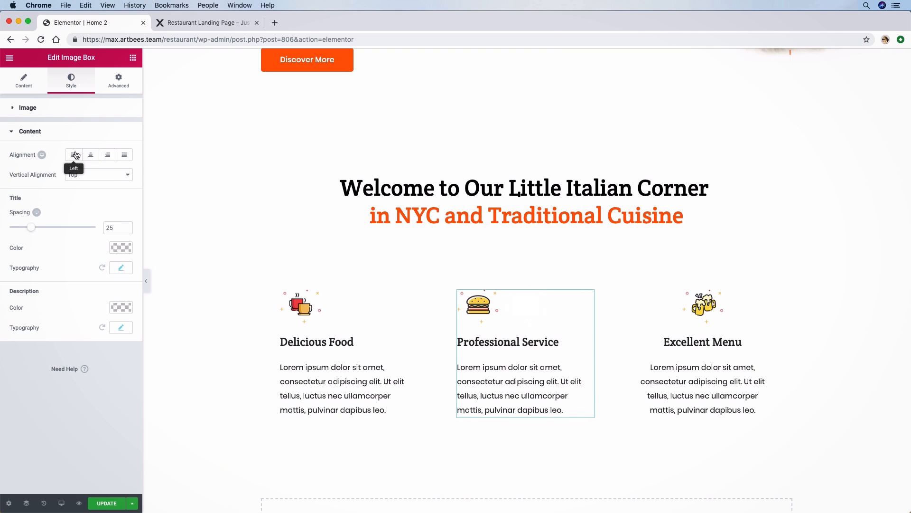
pyautogui.click(712, 313)
pyautogui.click(75, 154)
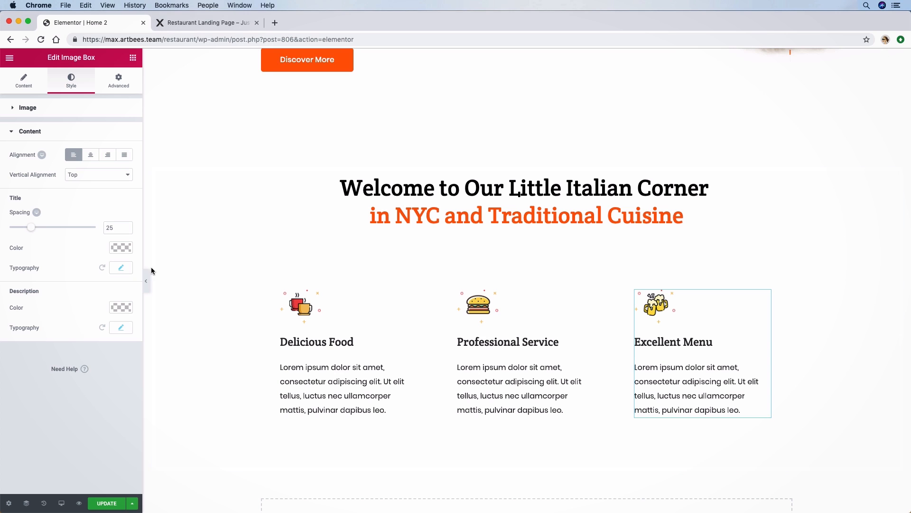
# Compare the welcome section's layout with the reference in the Restaurant Landing Page tab, and return to the Elementor tab.
pyautogui.click(145, 280)
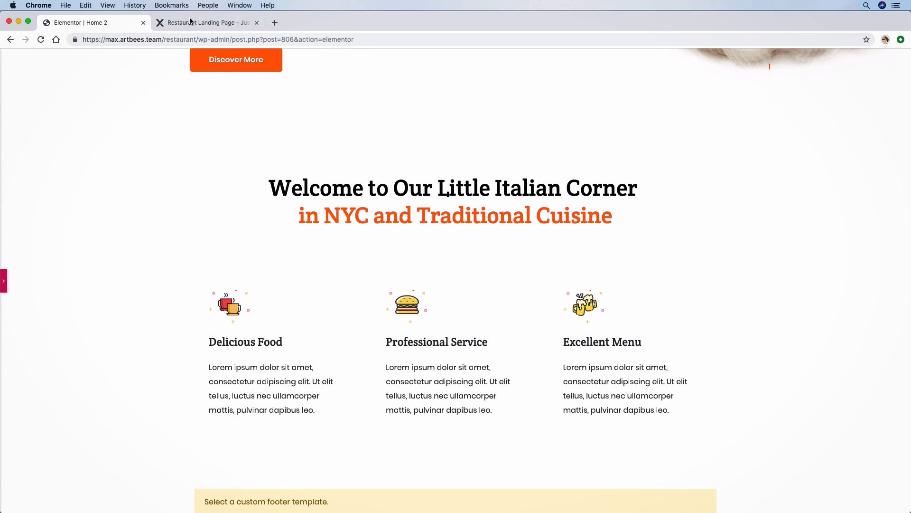
pyautogui.click(191, 22)
pyautogui.click(114, 25)
pyautogui.click(191, 24)
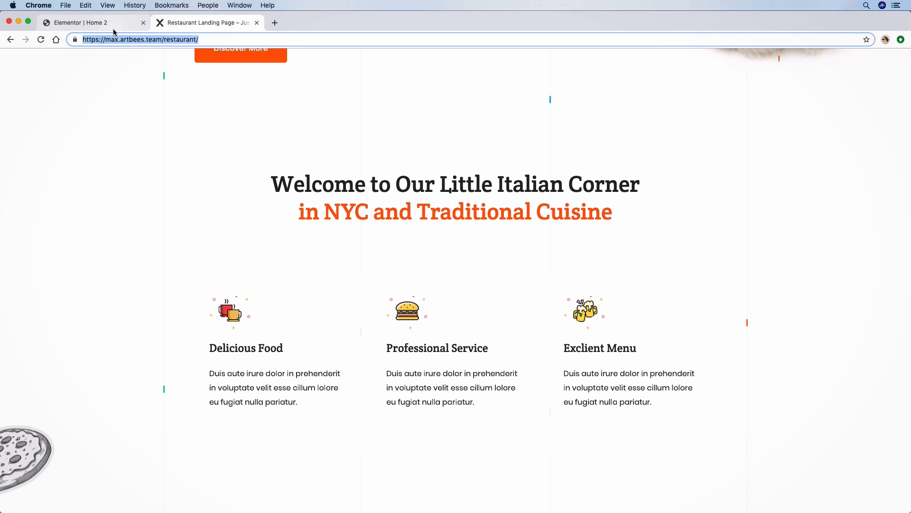
pyautogui.click(134, 25)
pyautogui.click(193, 27)
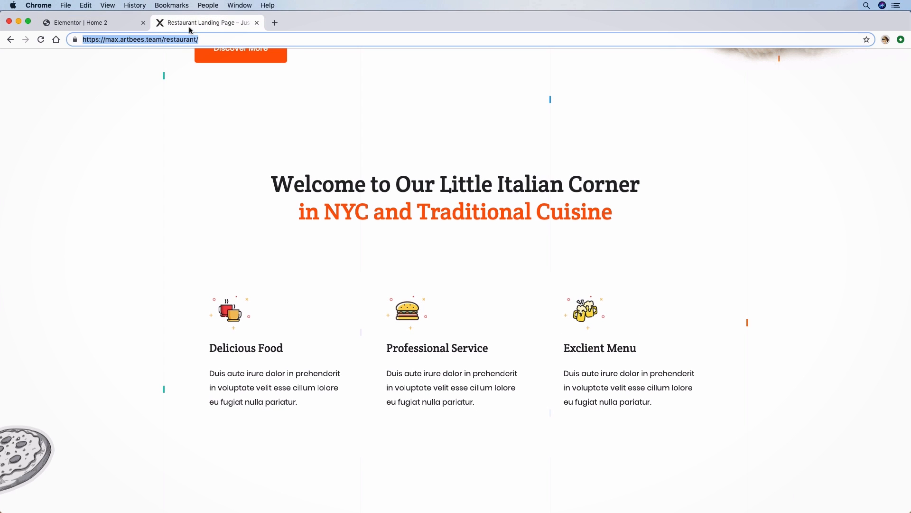
pyautogui.click(120, 25)
# Add a two-column section below the feature boxes and widen its left column to 55%.
pyautogui.scroll(-3, 371, 187)
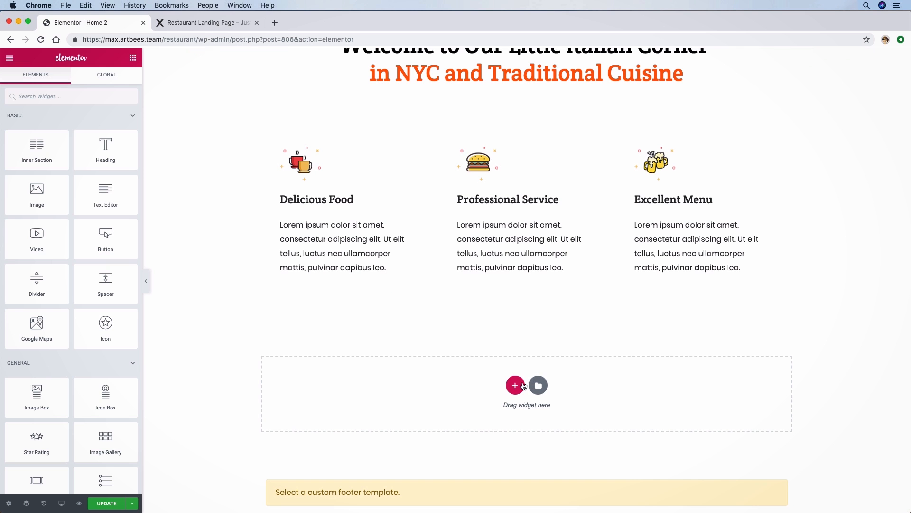
pyautogui.click(523, 385)
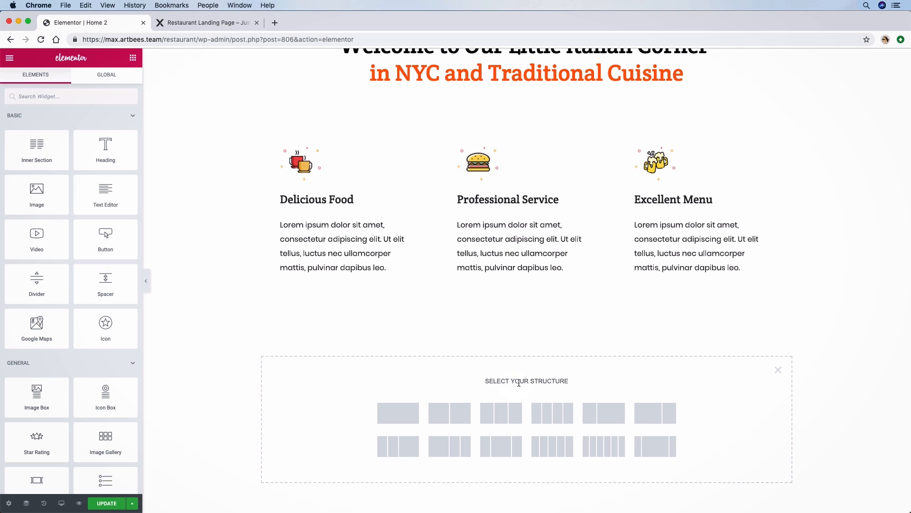
pyautogui.click(448, 412)
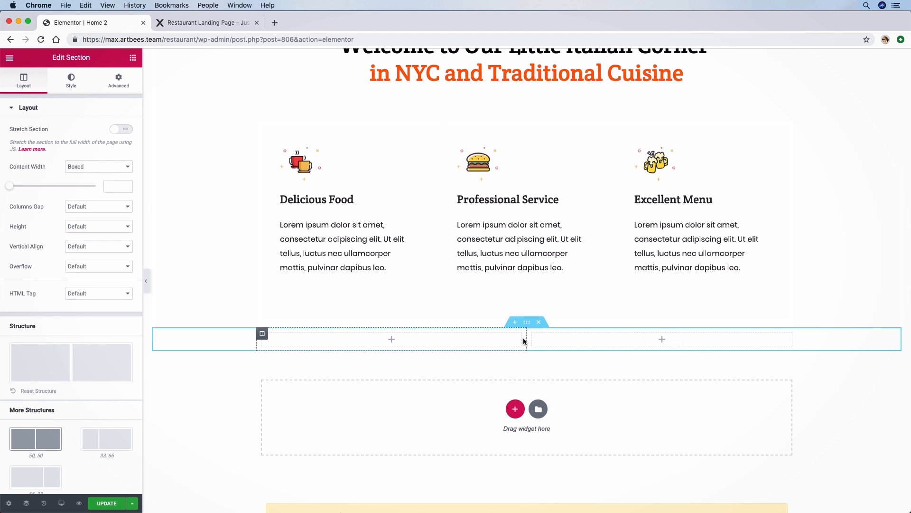
pyautogui.moveTo(527, 338); pyautogui.dragTo(555, 341)
# Set the new section's left column to Middle vertical alignment, keeping the default HTML tag and Block display.
pyautogui.click(265, 335)
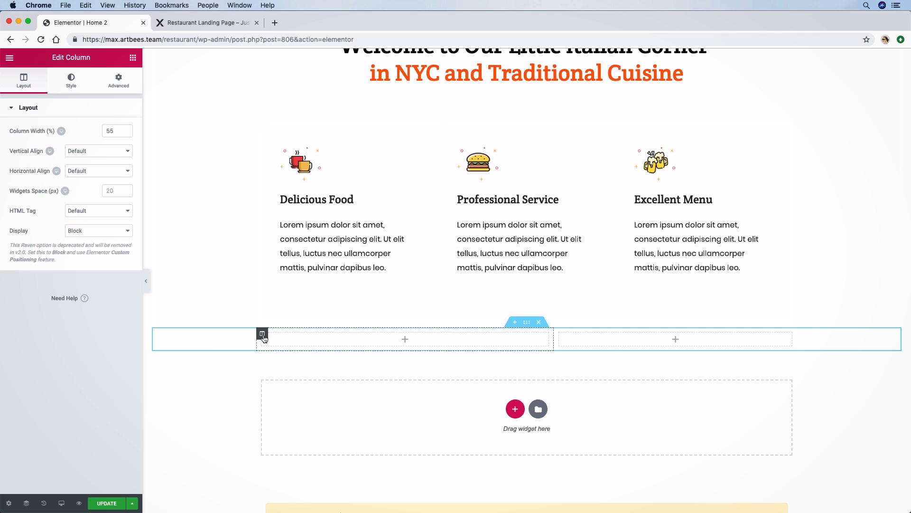
pyautogui.click(73, 155)
pyautogui.click(75, 168)
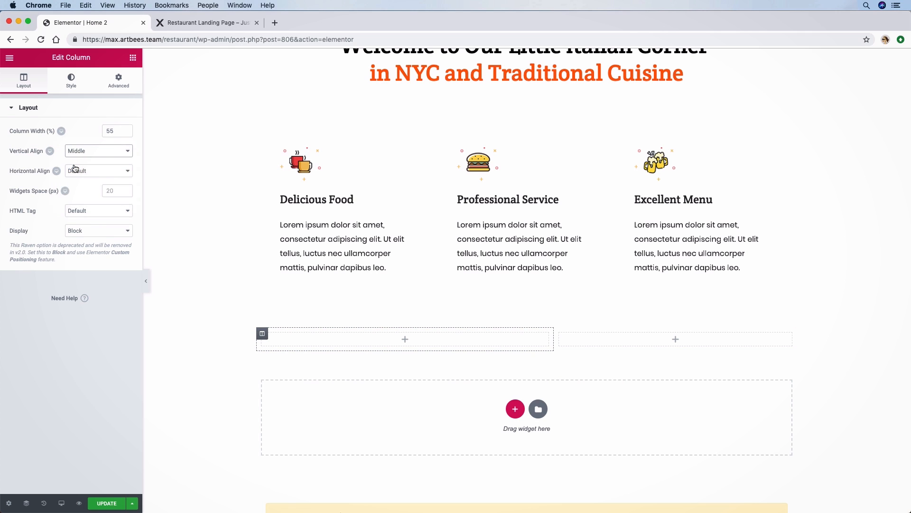
pyautogui.click(96, 231)
pyautogui.click(96, 231)
pyautogui.click(101, 212)
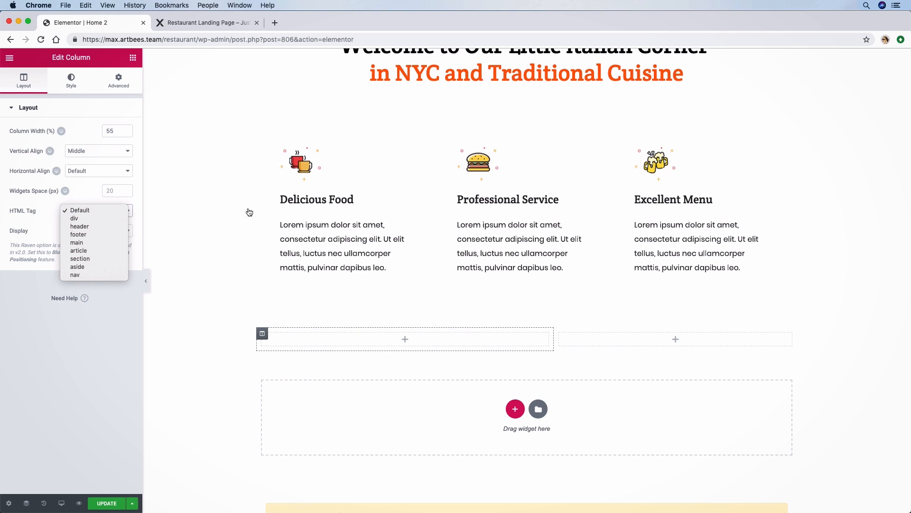
pyautogui.click(653, 338)
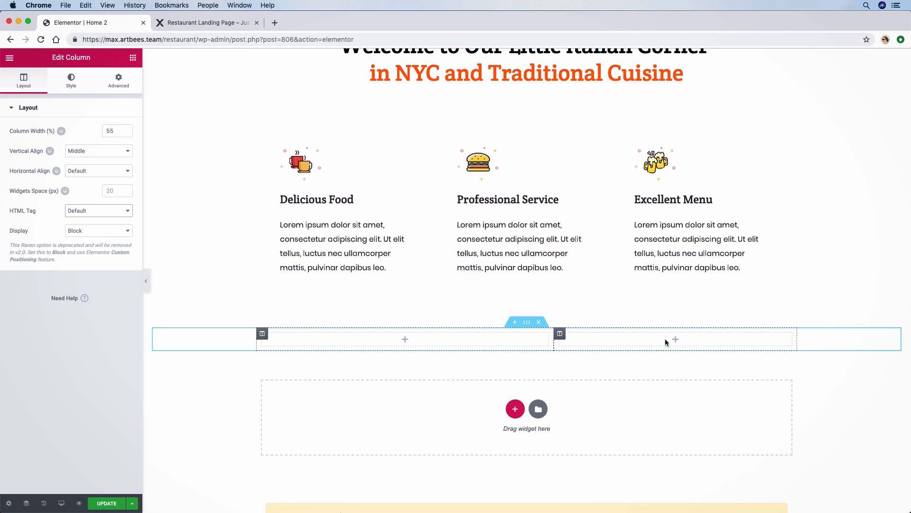
# Find the JX Image widget and place it in the new section's right column.
pyautogui.click(689, 344)
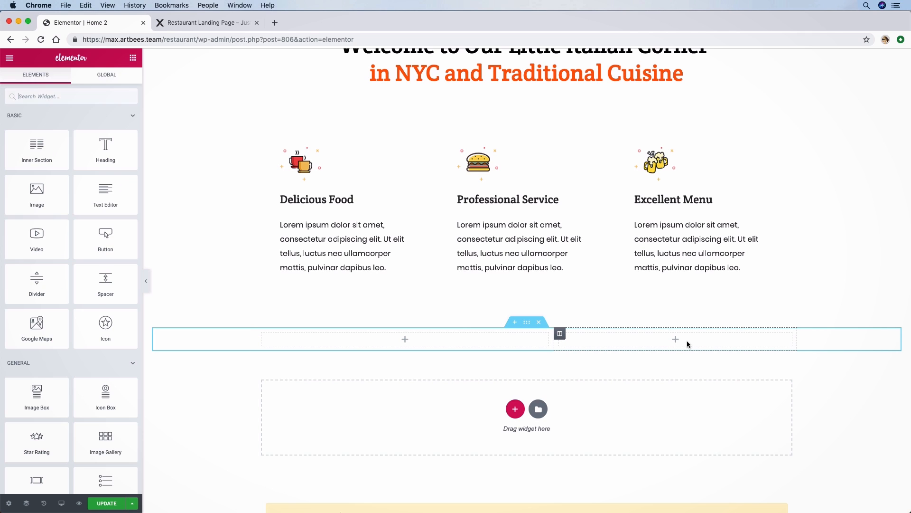
pyautogui.click(82, 97)
pyautogui.write('imag')
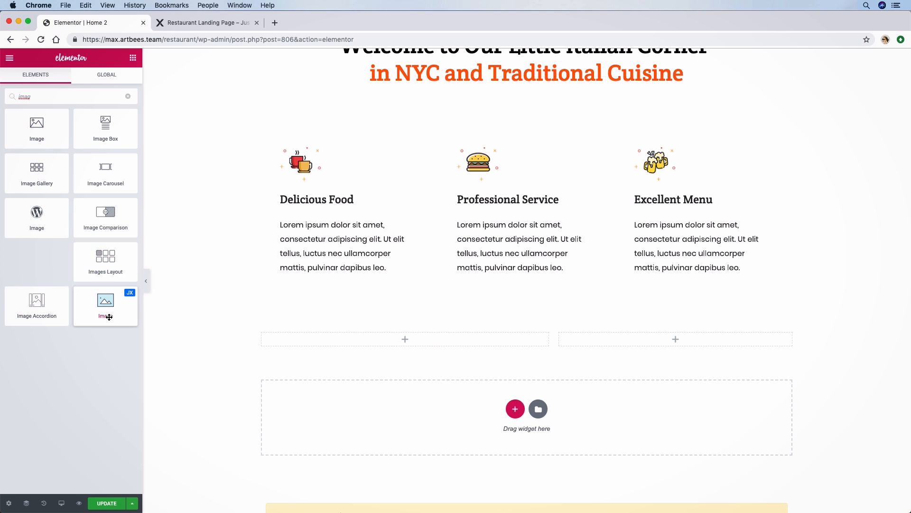
pyautogui.moveTo(107, 311); pyautogui.dragTo(662, 344)
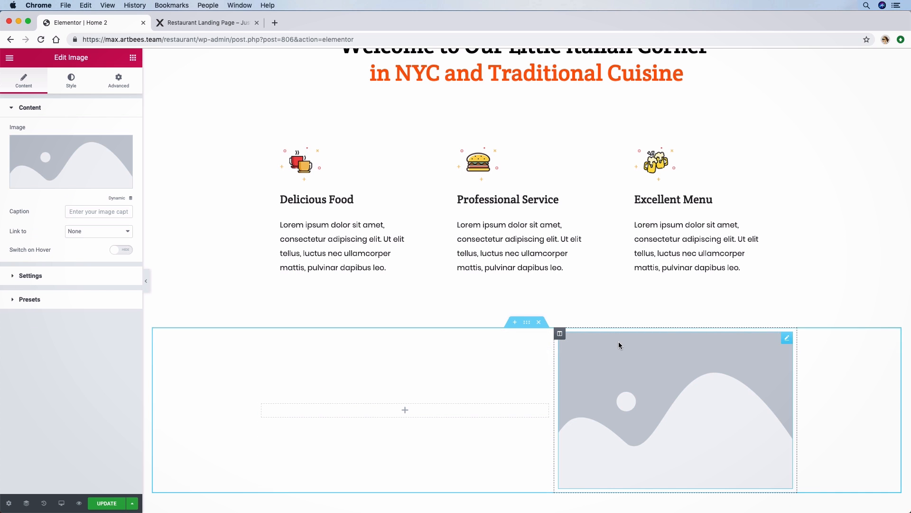
# Fill the image widget with about.jpg, the man in a red apron, from the media library.
pyautogui.scroll(-5, 685, 386)
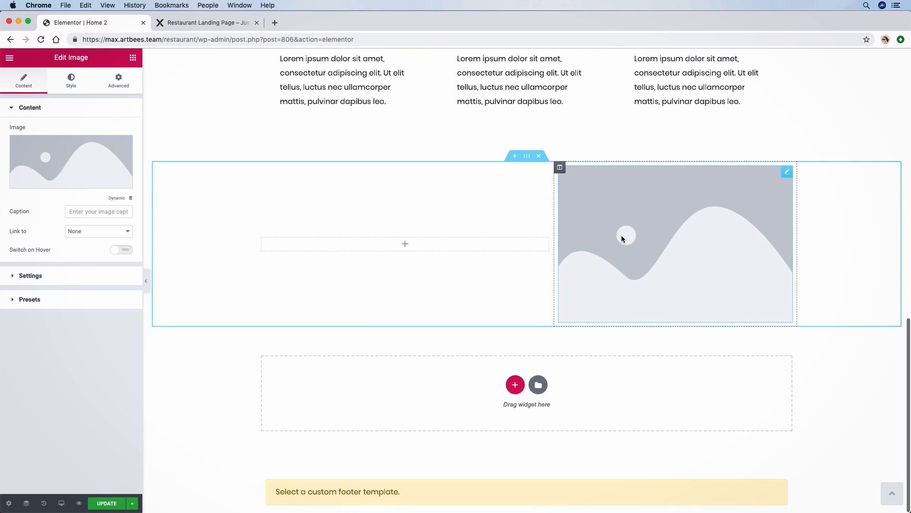
pyautogui.click(28, 160)
pyautogui.scroll(-8, 498, 280)
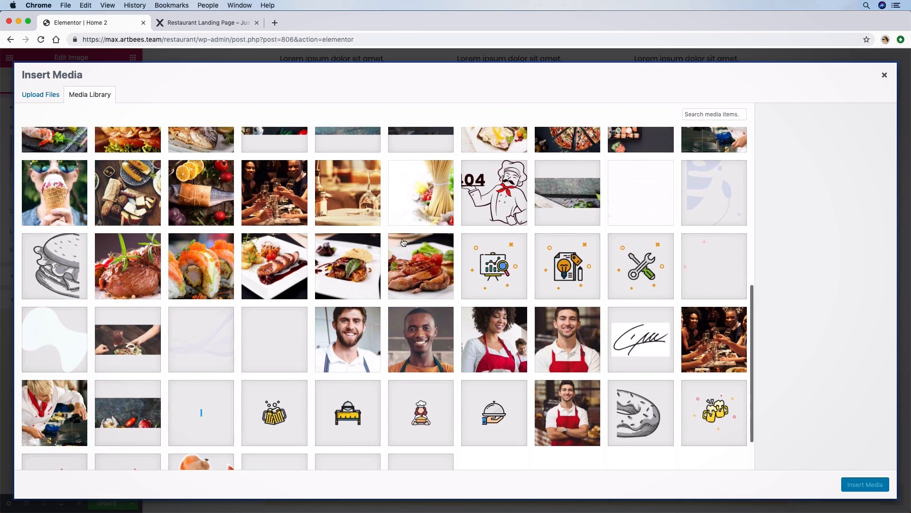
pyautogui.scroll(-1, 497, 280)
pyautogui.click(596, 353)
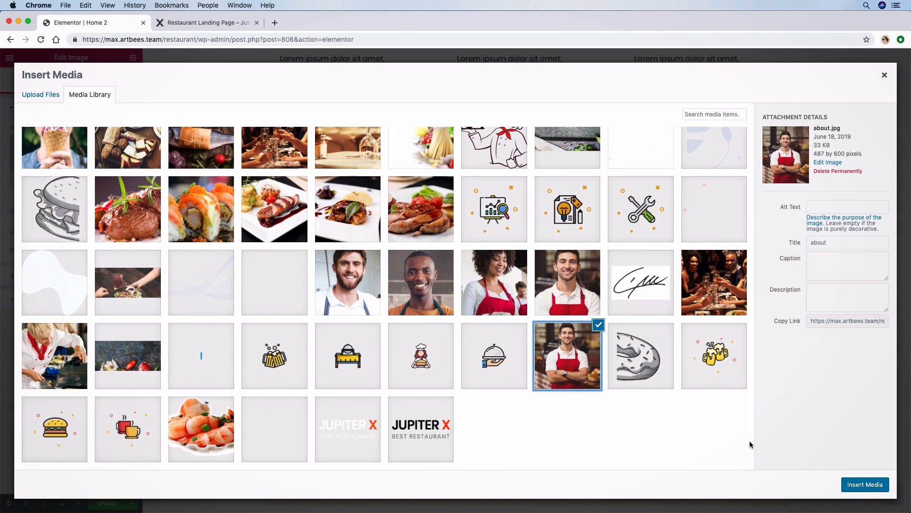
pyautogui.click(864, 485)
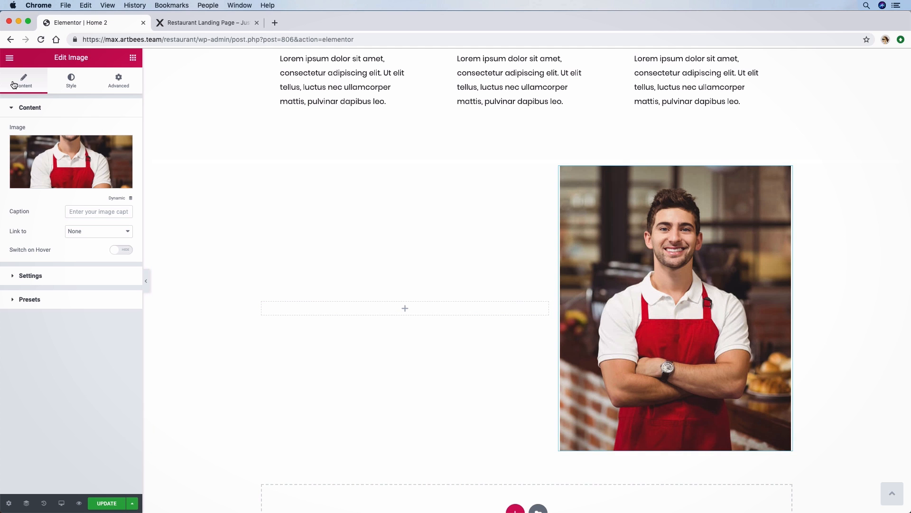
# Find the JX Heading widget and place it in the empty left column beside the photo.
pyautogui.click(407, 311)
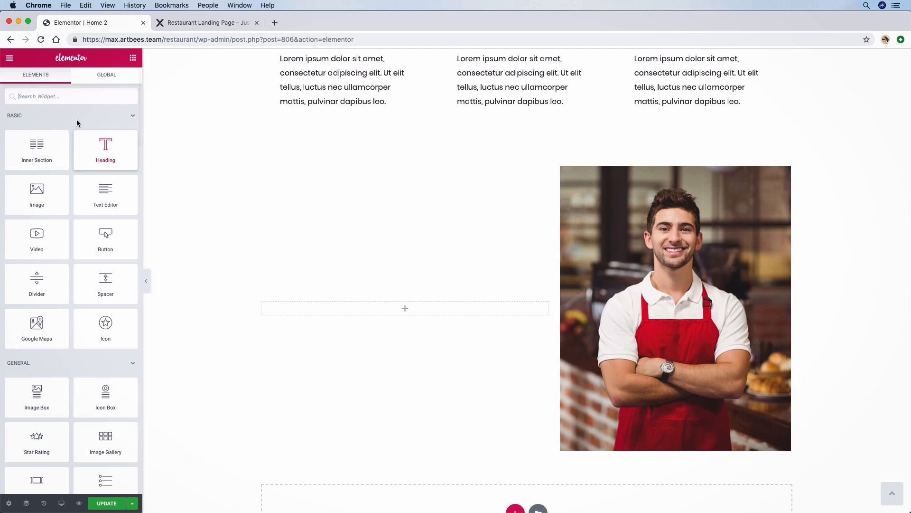
pyautogui.click(57, 97)
pyautogui.write('hea')
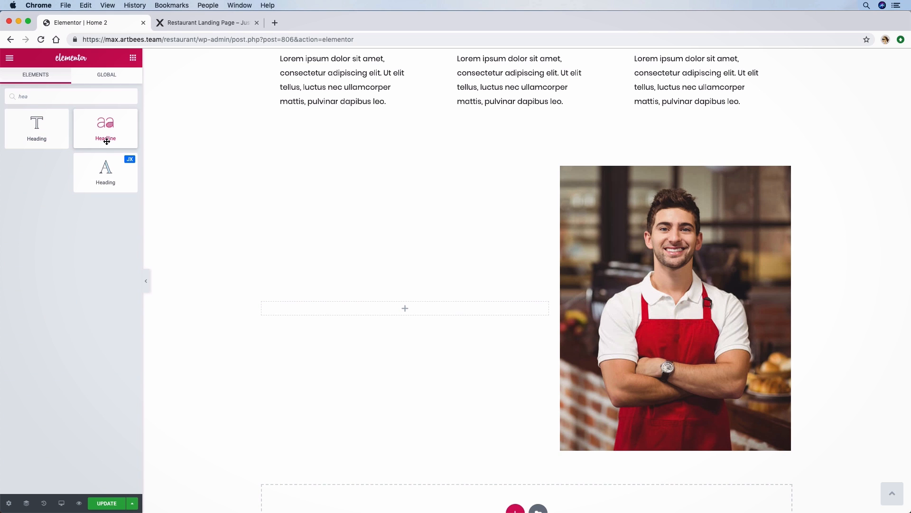
pyautogui.moveTo(106, 141); pyautogui.dragTo(413, 307)
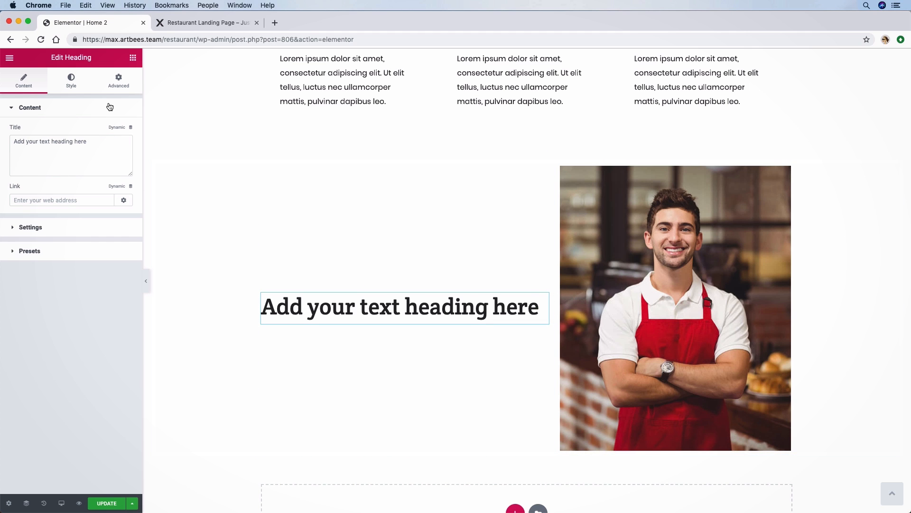
# Replace the heading's placeholder text with "Our History".
pyautogui.tripleClick(351, 309)
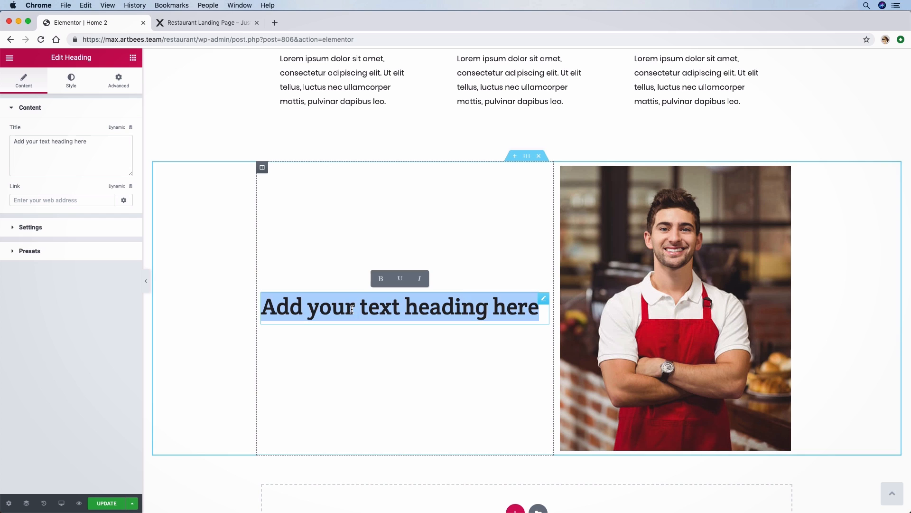
pyautogui.write('Our')
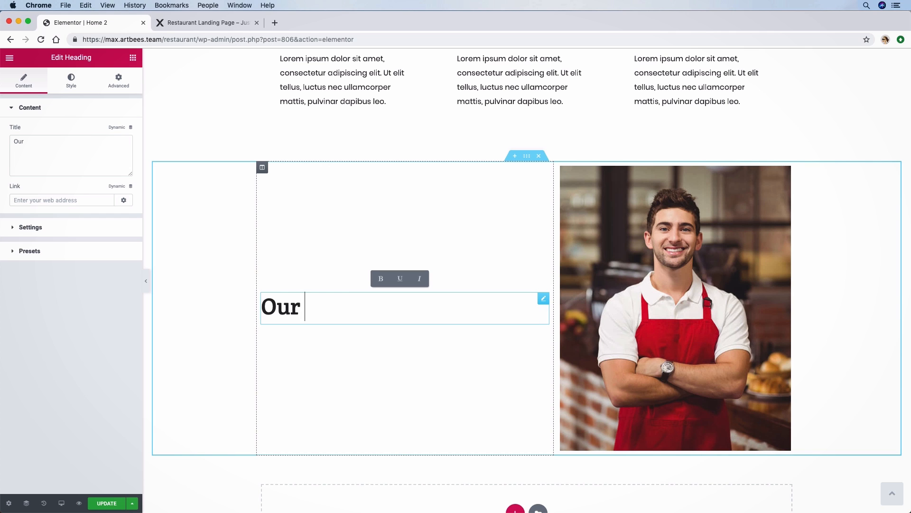
pyautogui.write(' History')
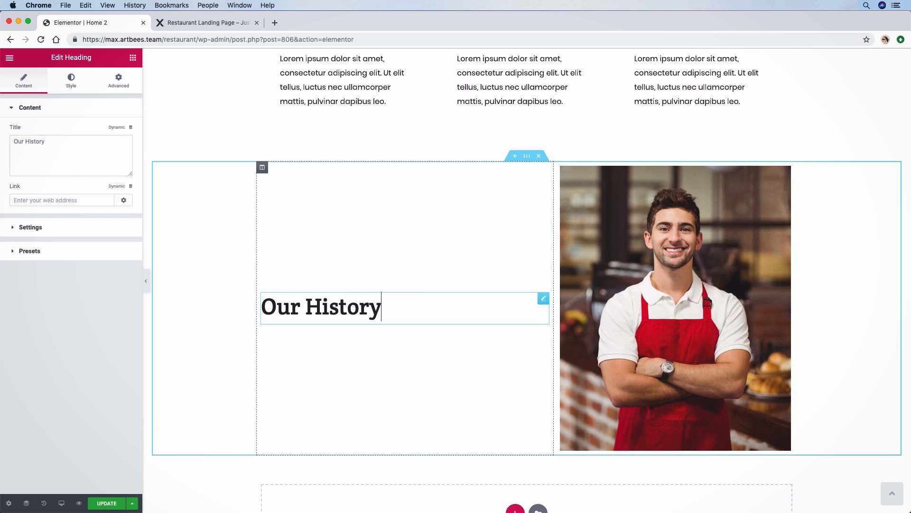
# Set the HTML tag of the "Our History" heading to H3.
pyautogui.click(90, 227)
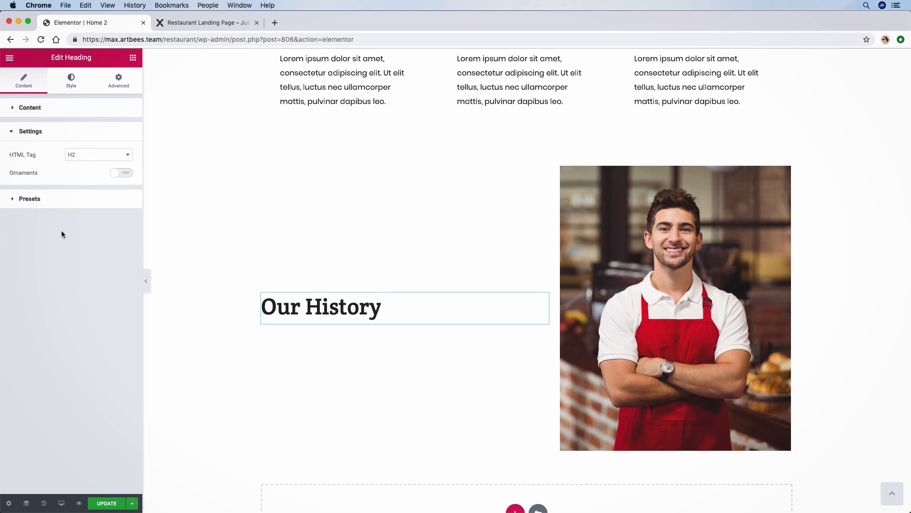
pyautogui.click(112, 160)
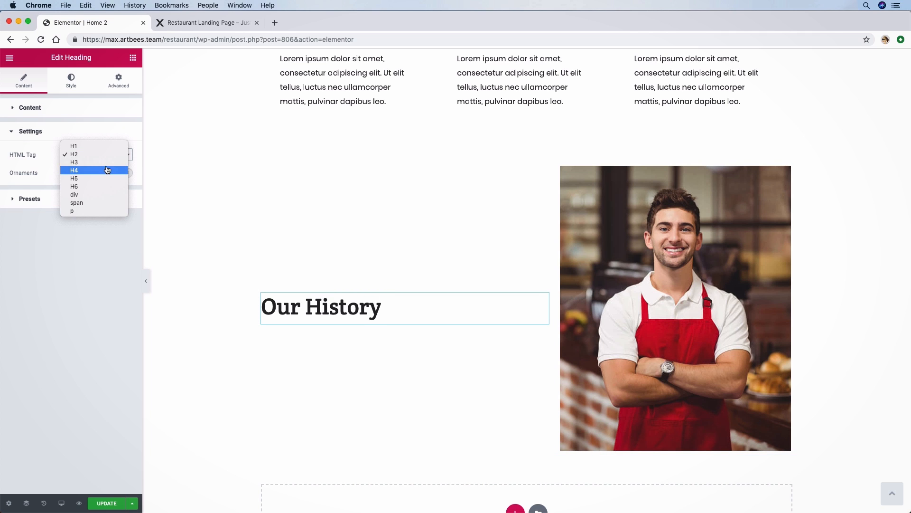
pyautogui.click(106, 164)
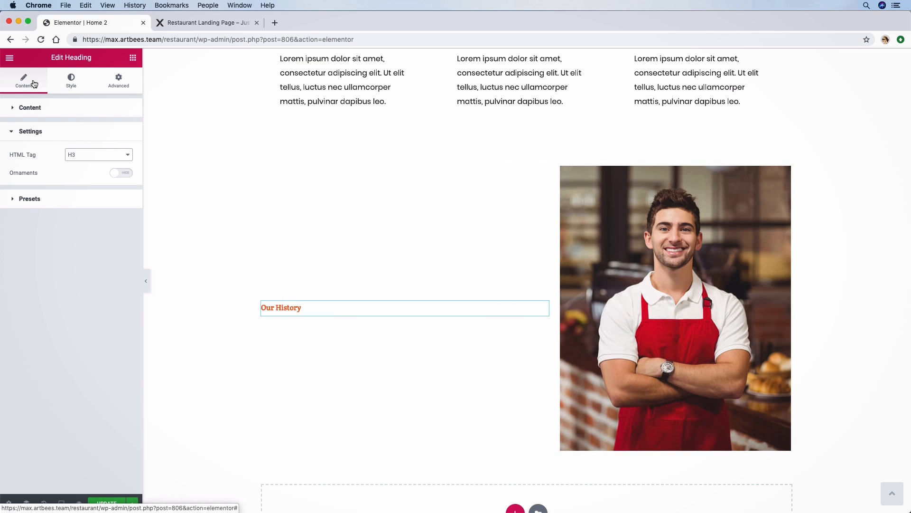
# Find the Headline widget and place it directly below the "Our History" heading.
pyautogui.click(133, 57)
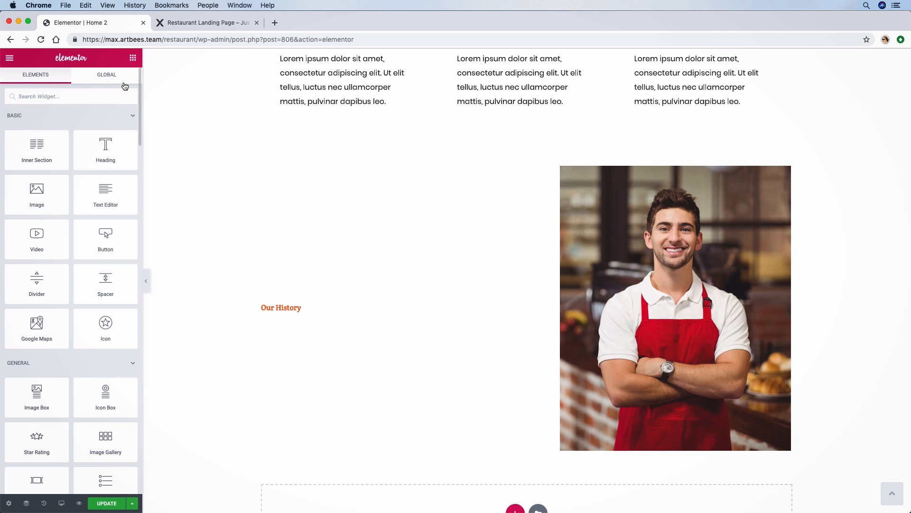
pyautogui.write('head')
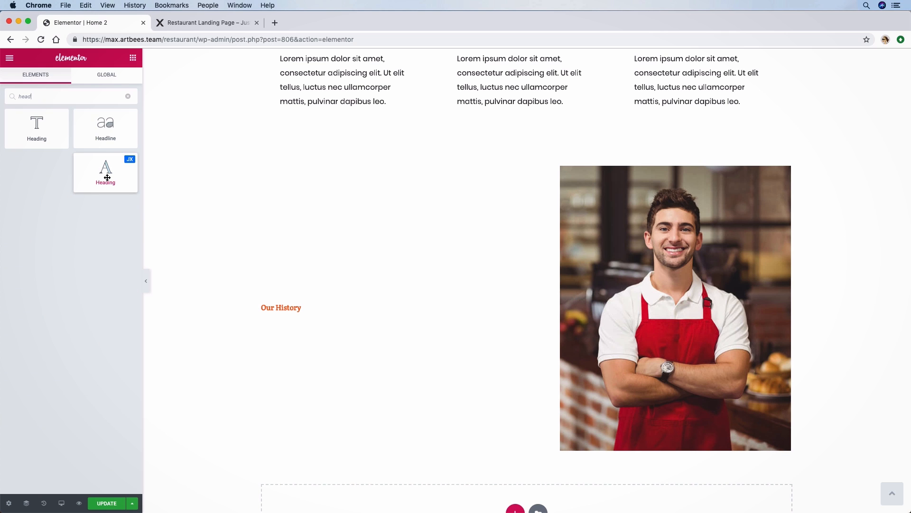
pyautogui.moveTo(97, 126); pyautogui.dragTo(291, 319)
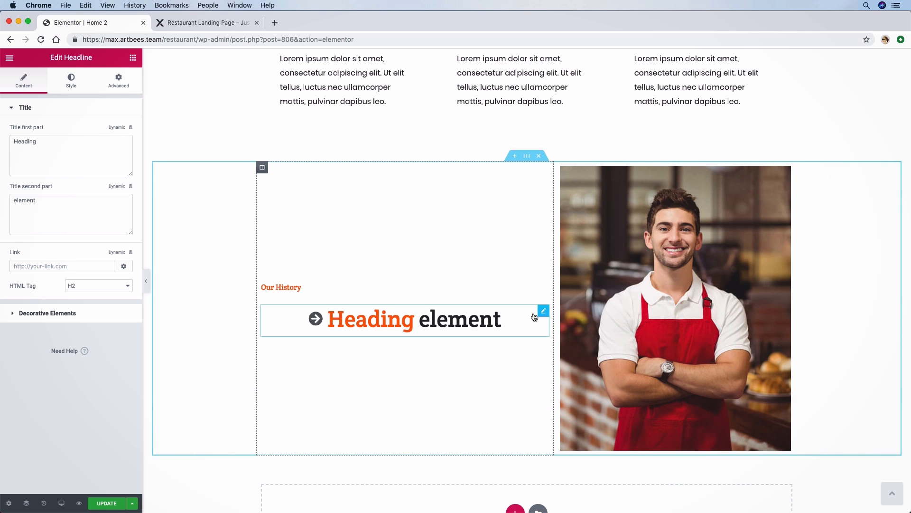
# Set the headline's first part to "We Have Always" and its second part to "Been Awesome!", keeping the H2 tag.
pyautogui.click(17, 147)
pyautogui.doubleClick(47, 149)
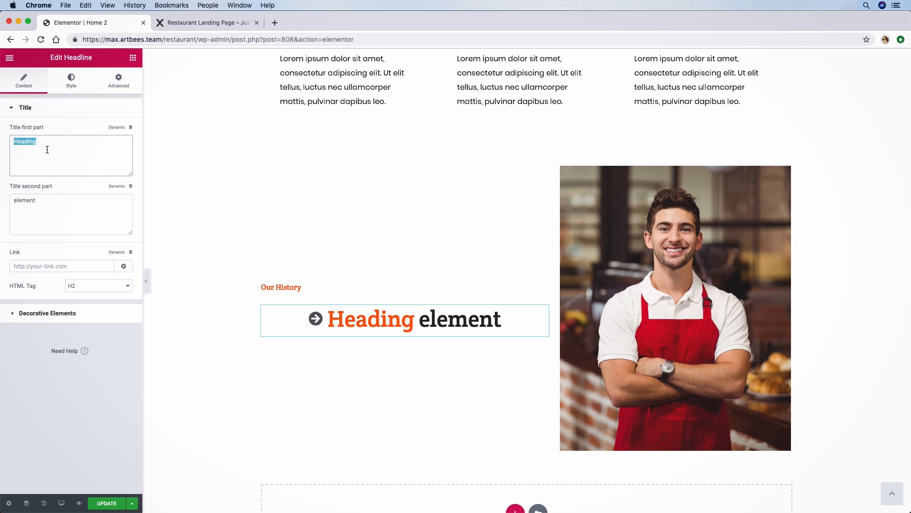
pyautogui.write('We Have Always')
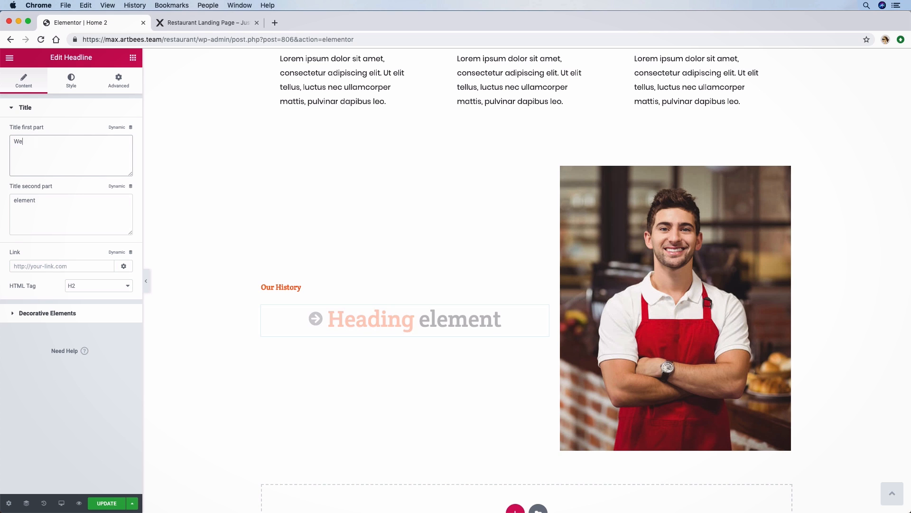
pyautogui.doubleClick(26, 200)
pyautogui.write('Been Awesome!')
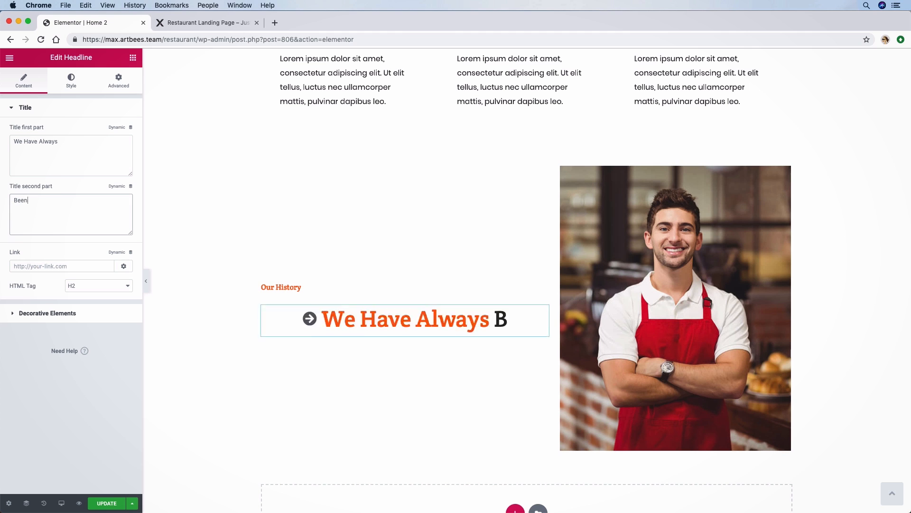
pyautogui.click(84, 295)
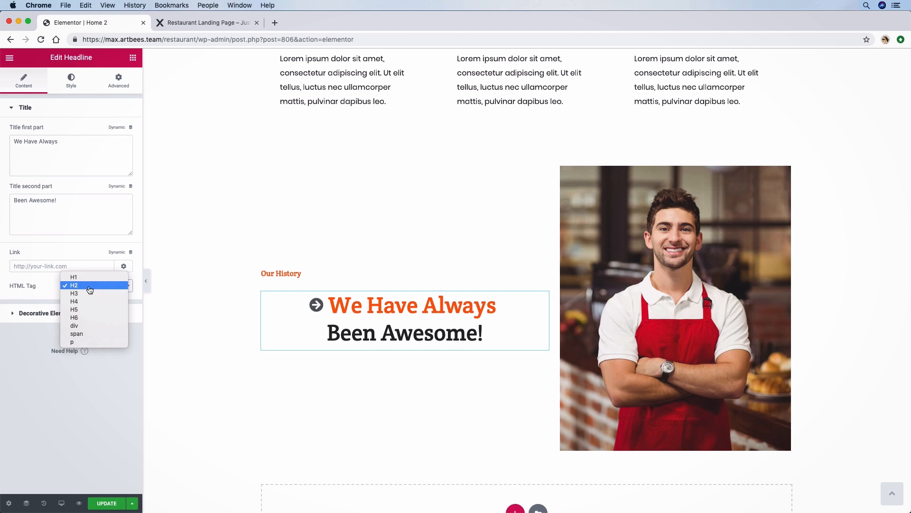
pyautogui.click(58, 280)
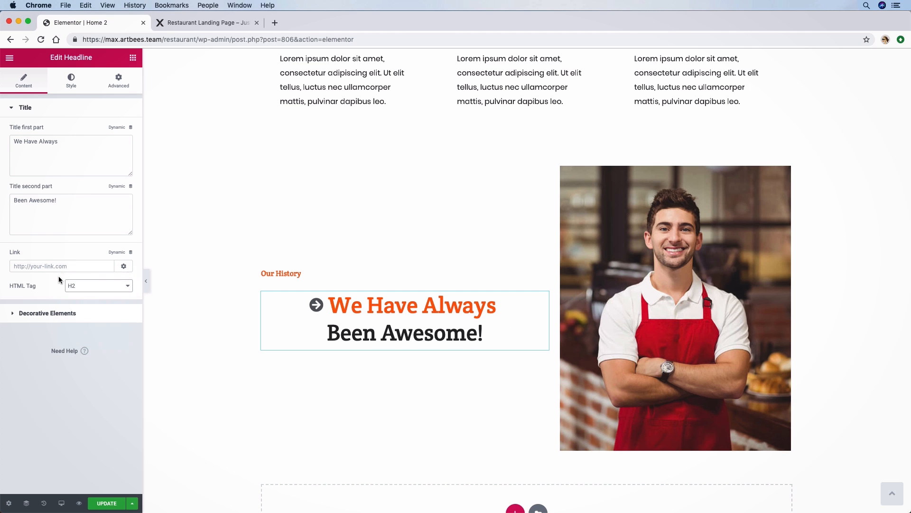
# Remove the arrow-circle-right icon before the headline and align the headline to the left.
pyautogui.click(41, 309)
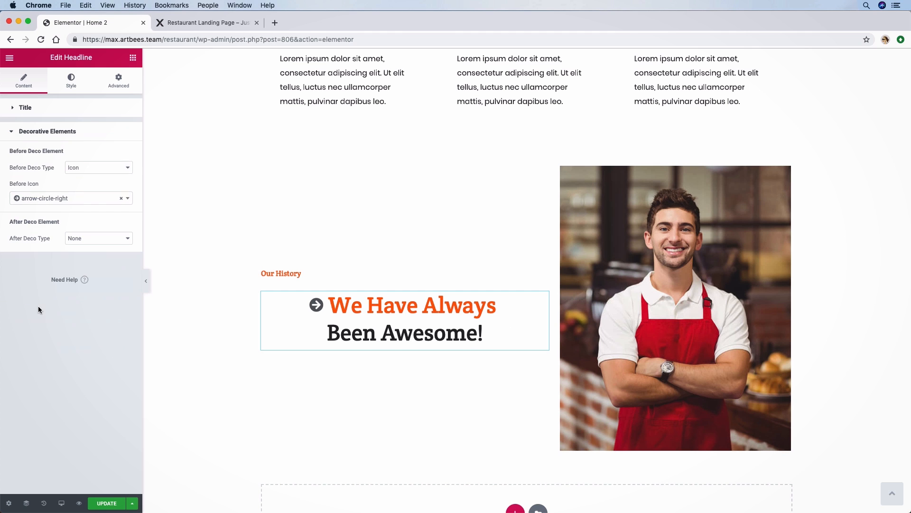
pyautogui.click(119, 199)
pyautogui.click(120, 199)
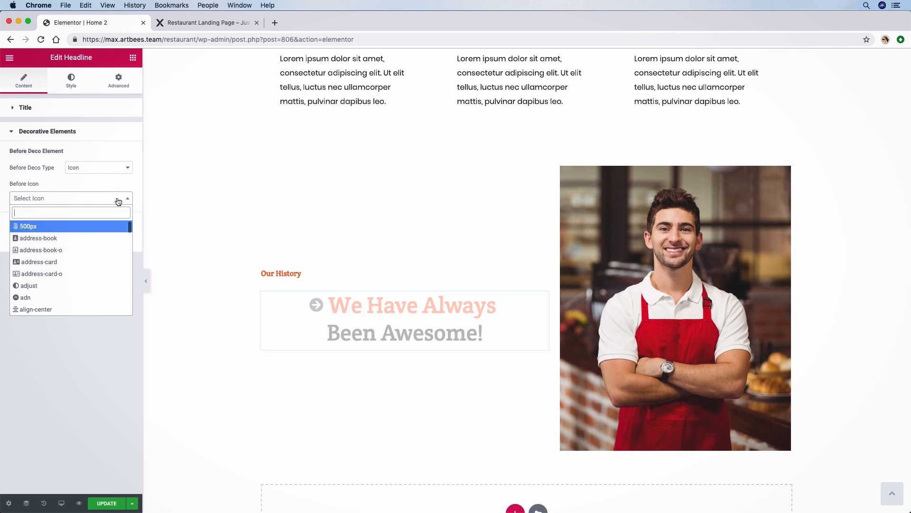
pyautogui.click(73, 80)
pyautogui.click(80, 168)
pyautogui.click(80, 169)
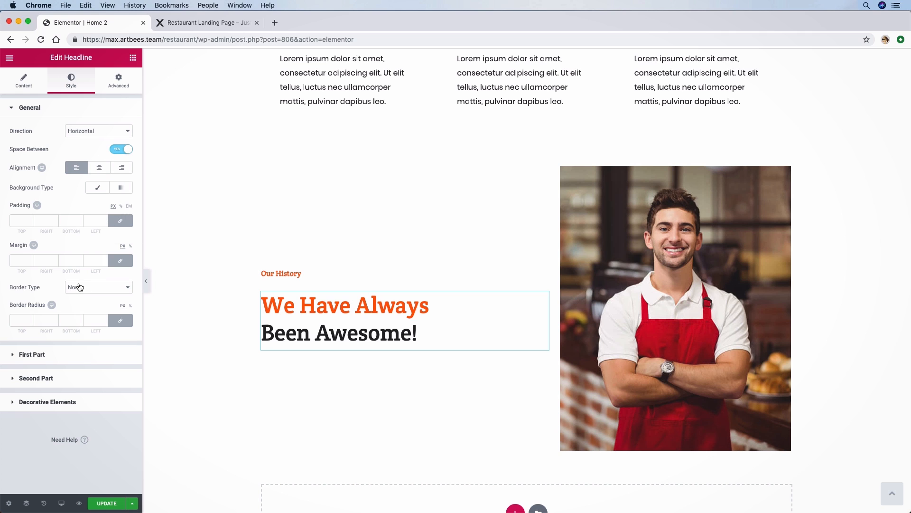
# Set the text color of the headline's first part to black, #000000.
pyautogui.click(47, 354)
pyautogui.click(123, 157)
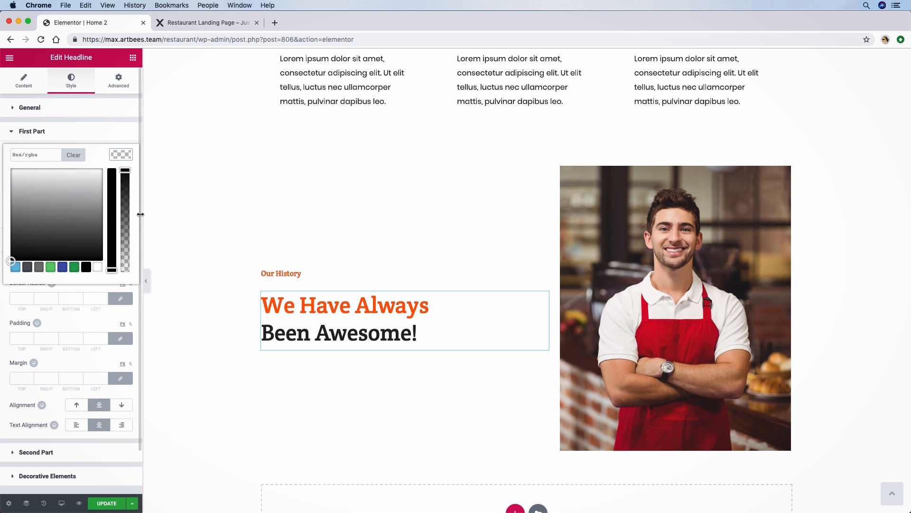
pyautogui.moveTo(127, 173)
pyautogui.mouseDown()
pyautogui.moveTo(125, 235)
pyautogui.moveTo(129, 167)
pyautogui.mouseUp()
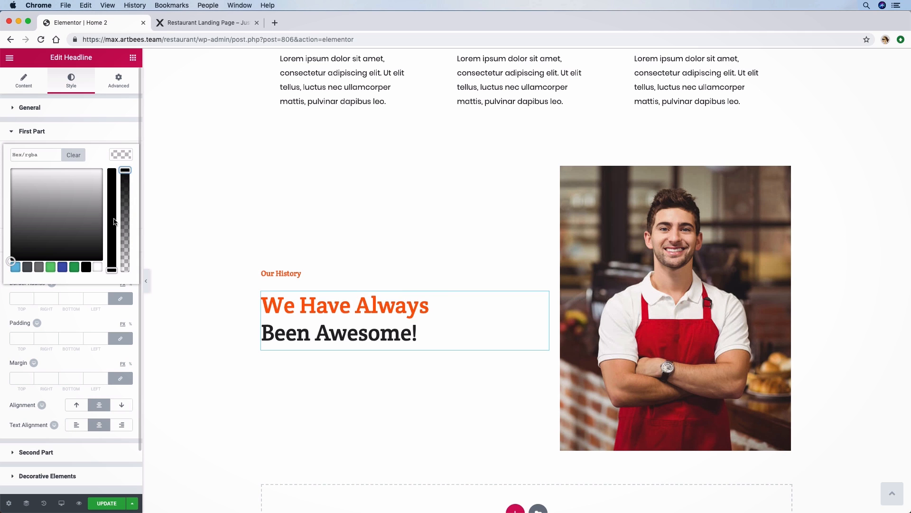
pyautogui.click(117, 269)
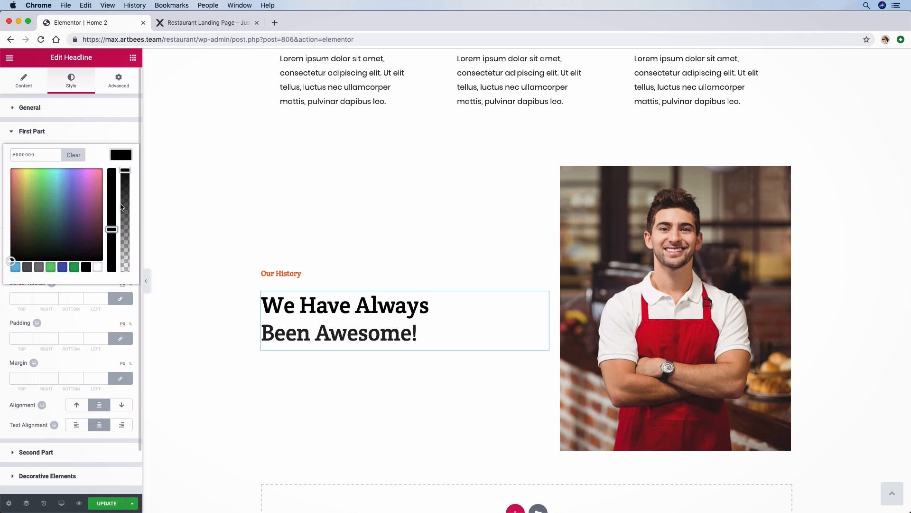
pyautogui.click(122, 129)
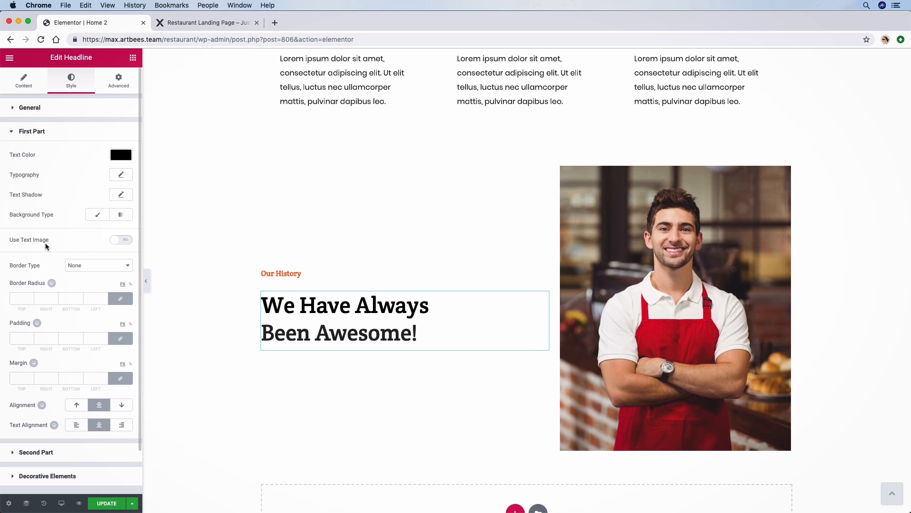
pyautogui.click(26, 132)
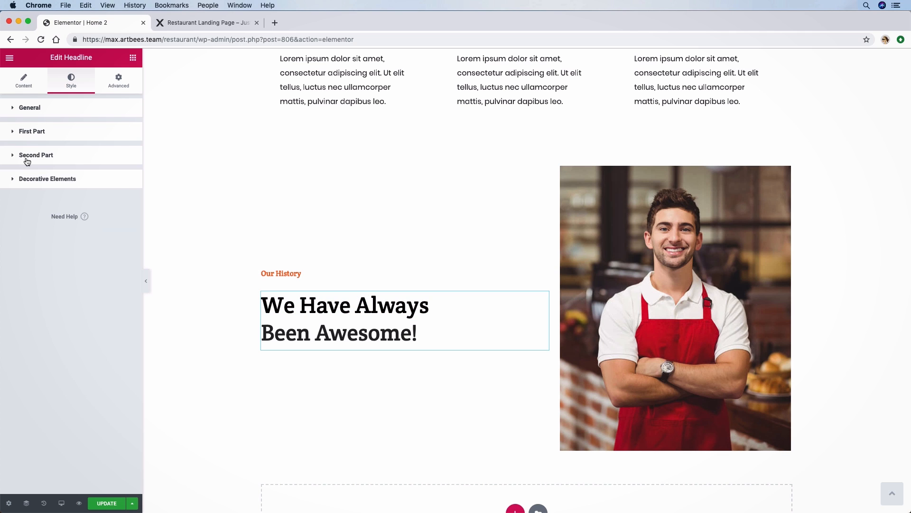
# Set the text color of the headline's second part to orange, #ff5600.
pyautogui.click(27, 162)
pyautogui.click(122, 179)
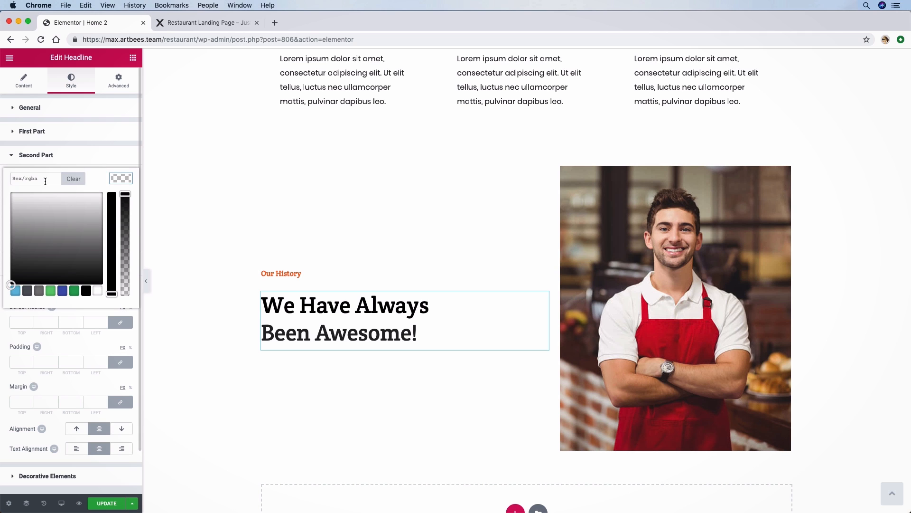
pyautogui.click(6, 185)
pyautogui.click(124, 180)
pyautogui.click(21, 179)
pyautogui.write('#ff5600')
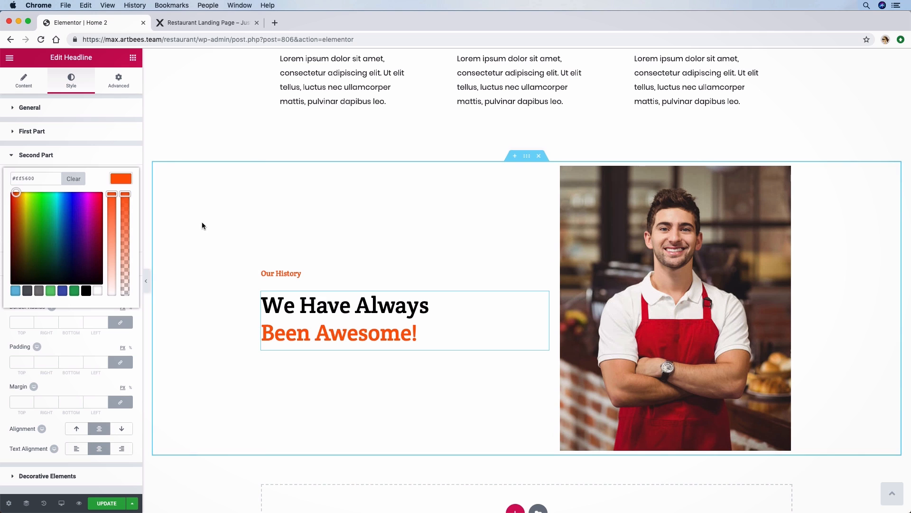
pyautogui.click(142, 158)
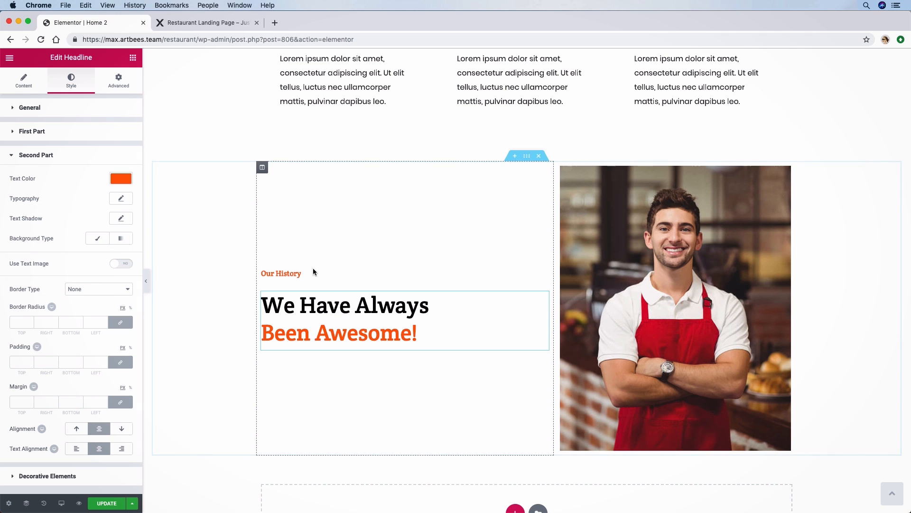
# Find the Text Editor widget and place it below the two-color headline.
pyautogui.click(131, 61)
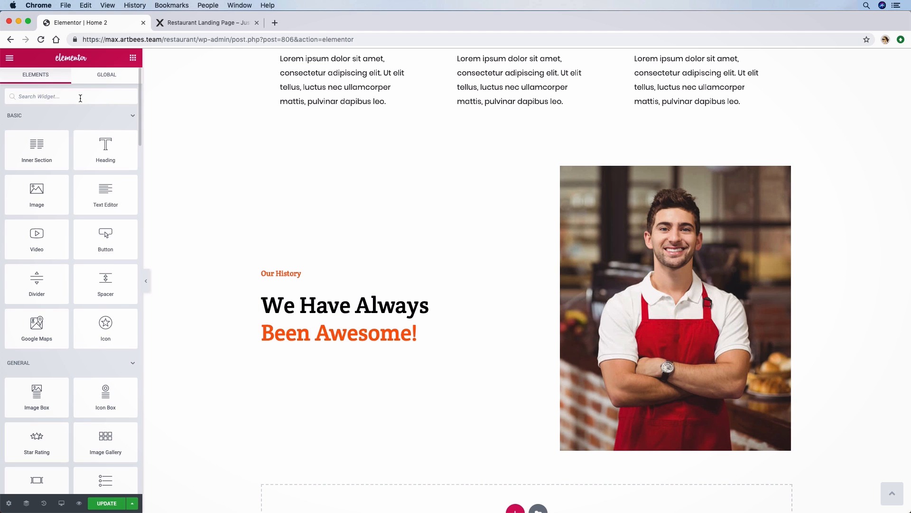
pyautogui.write('text')
pyautogui.moveTo(106, 126); pyautogui.dragTo(320, 337)
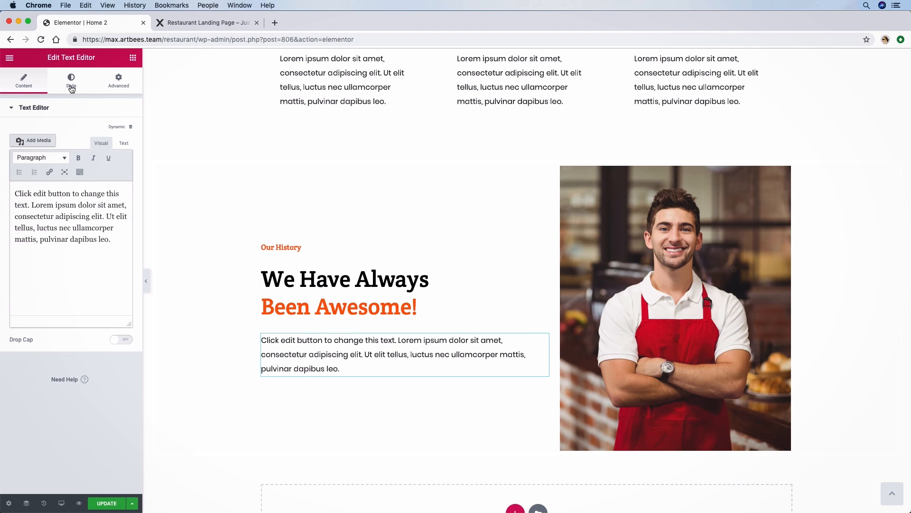
# Add an inner section below the paragraph and place an Image Box widget in its left column.
pyautogui.click(133, 58)
pyautogui.moveTo(36, 146); pyautogui.dragTo(303, 377)
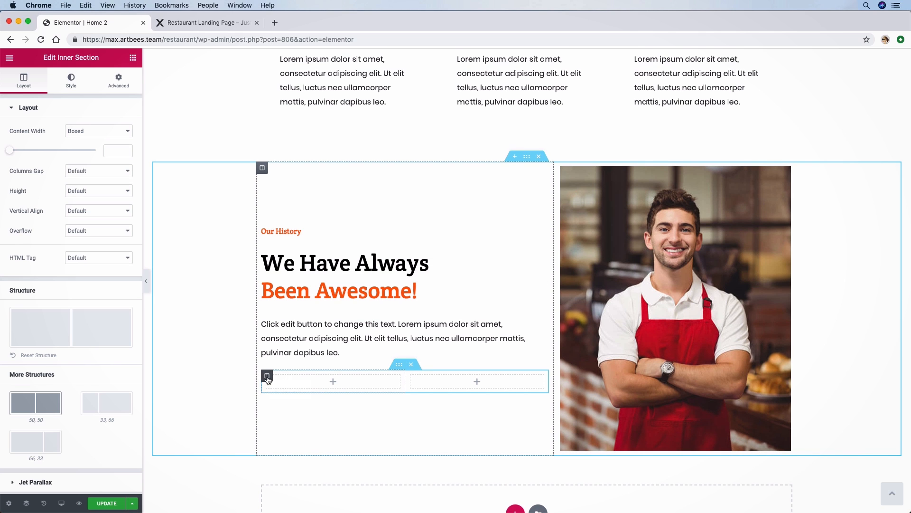
pyautogui.click(331, 383)
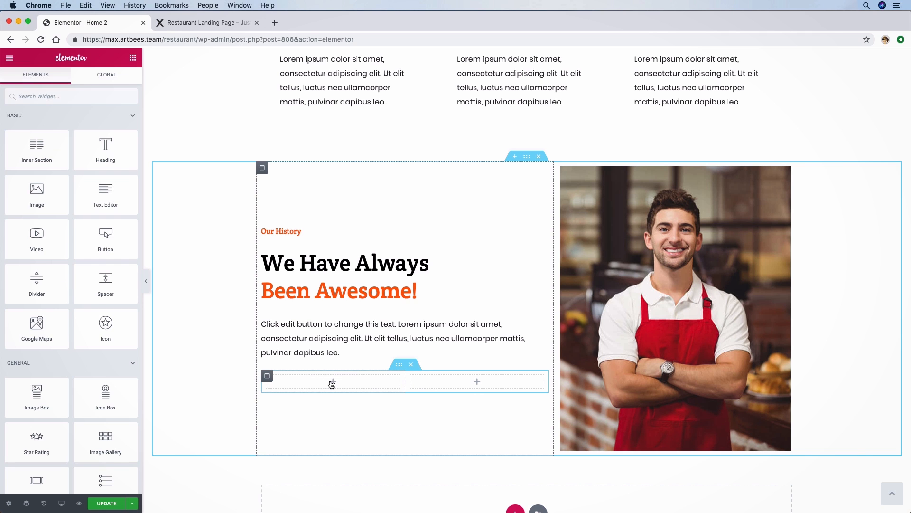
pyautogui.write('image')
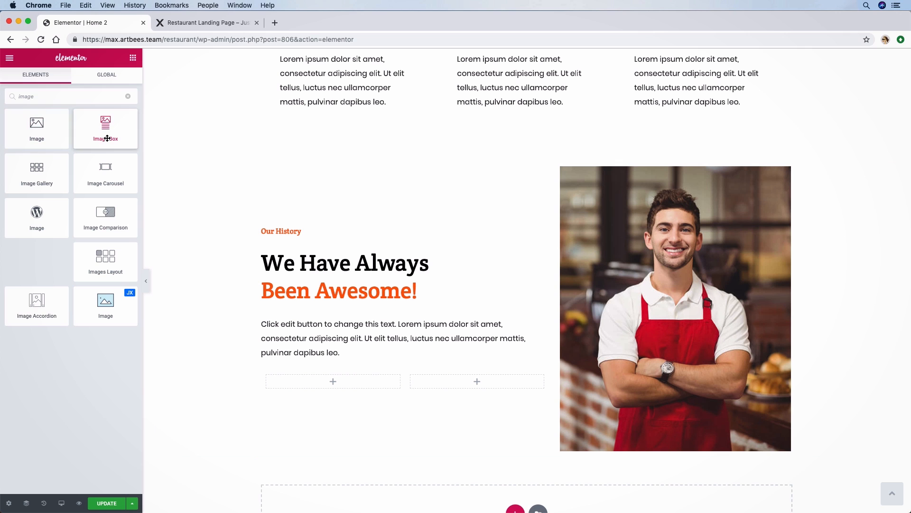
pyautogui.moveTo(102, 126); pyautogui.dragTo(352, 386)
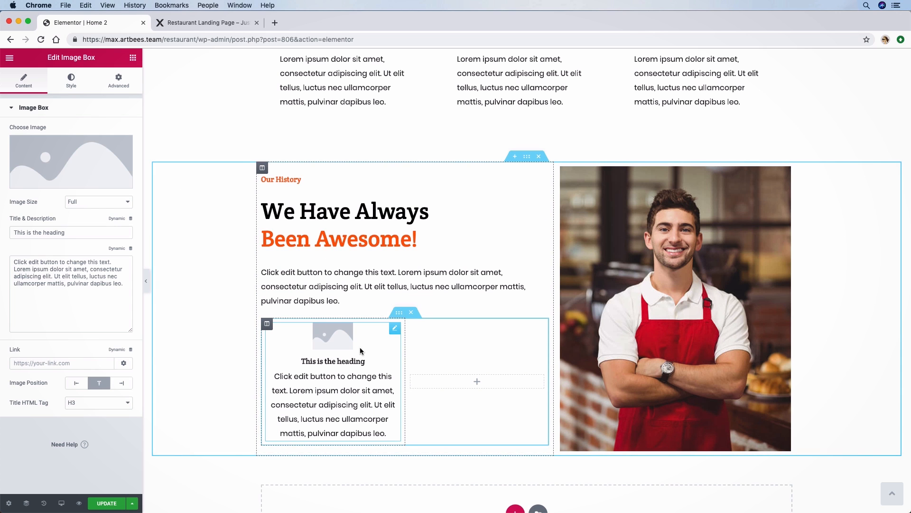
# Clear the image box's description and set its image to about-icon01.png, the serving dish icon, from the media library.
pyautogui.moveTo(127, 287); pyautogui.dragTo(11, 264)
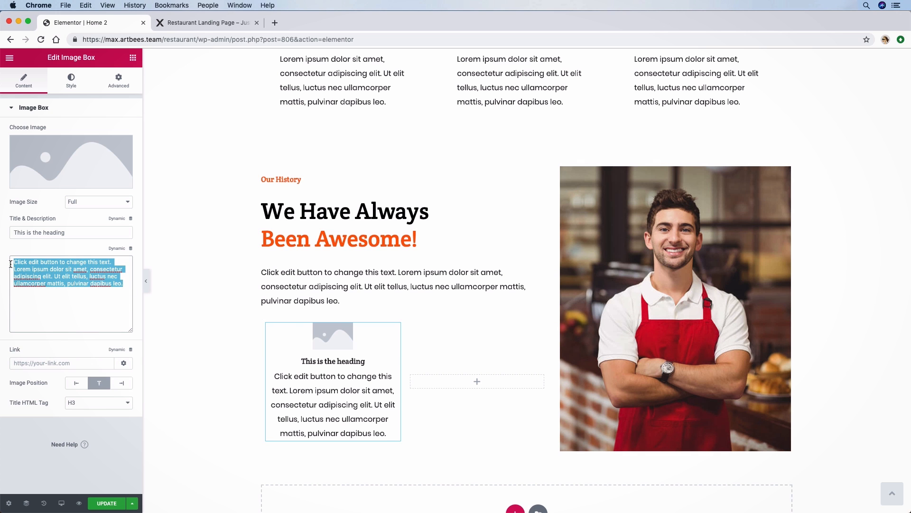
pyautogui.press('BackSpace')
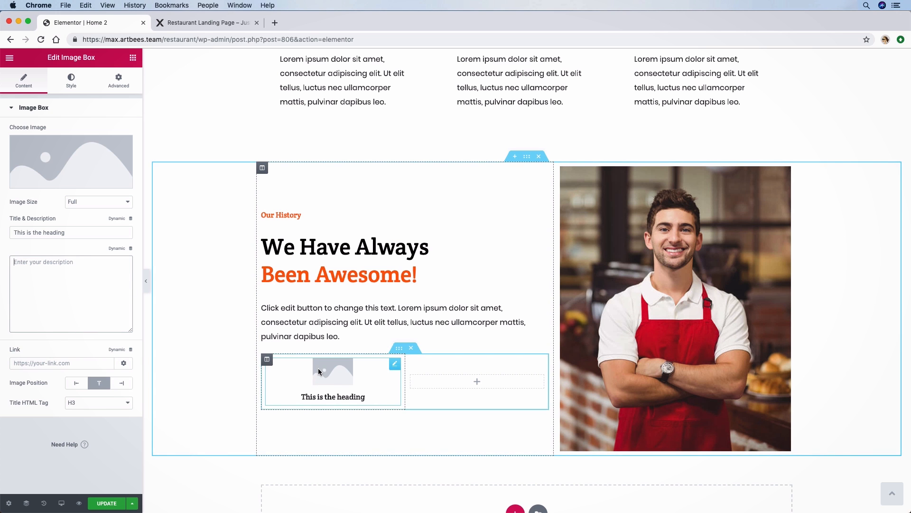
pyautogui.click(36, 183)
pyautogui.scroll(-10, 299, 324)
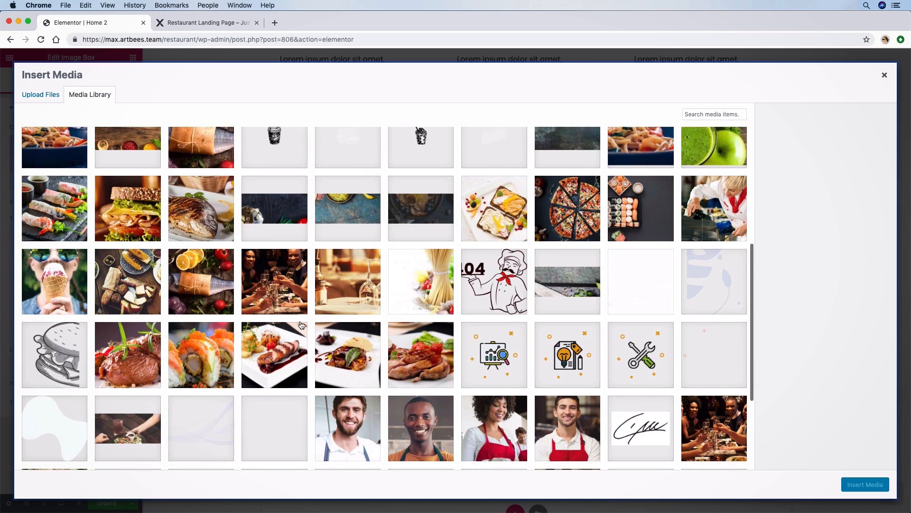
pyautogui.click(519, 371)
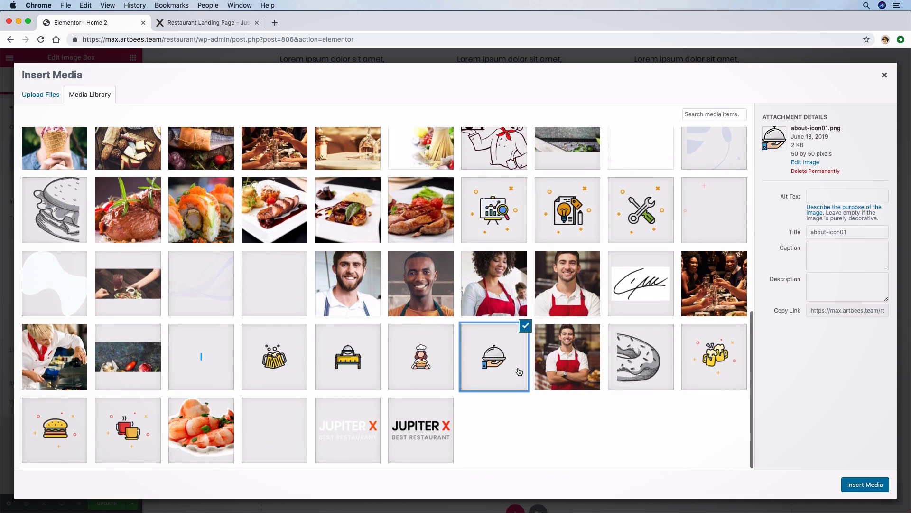
pyautogui.click(865, 484)
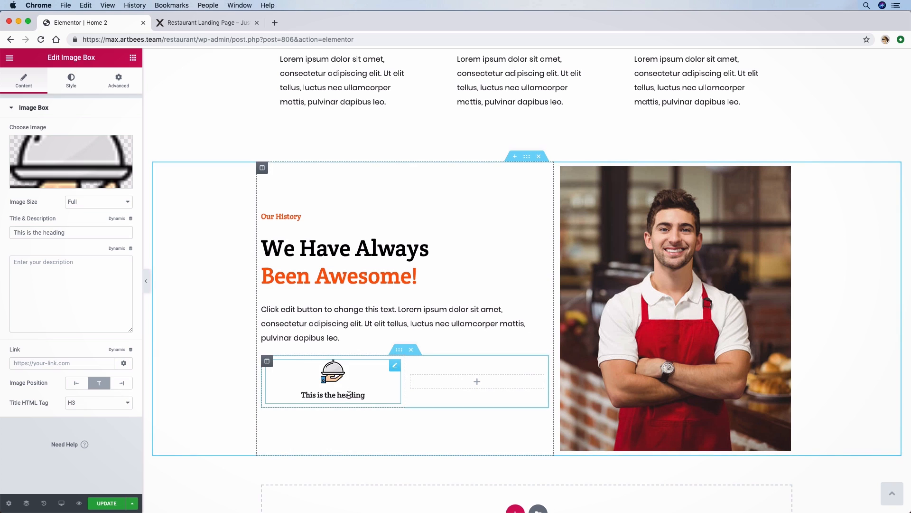
# Set the image box's image position to left and its title HTML tag to H4.
pyautogui.click(76, 383)
pyautogui.click(86, 402)
pyautogui.click(87, 410)
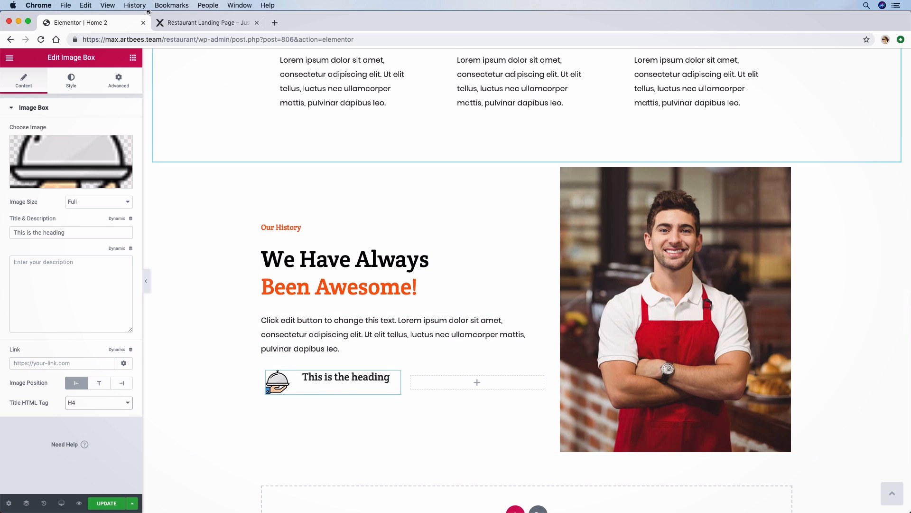
# Copy the text "Utenim ad minim eniami quis nostrud exer." from the reference page and use it as the image box's title.
pyautogui.click(166, 22)
pyautogui.rightClick(290, 311)
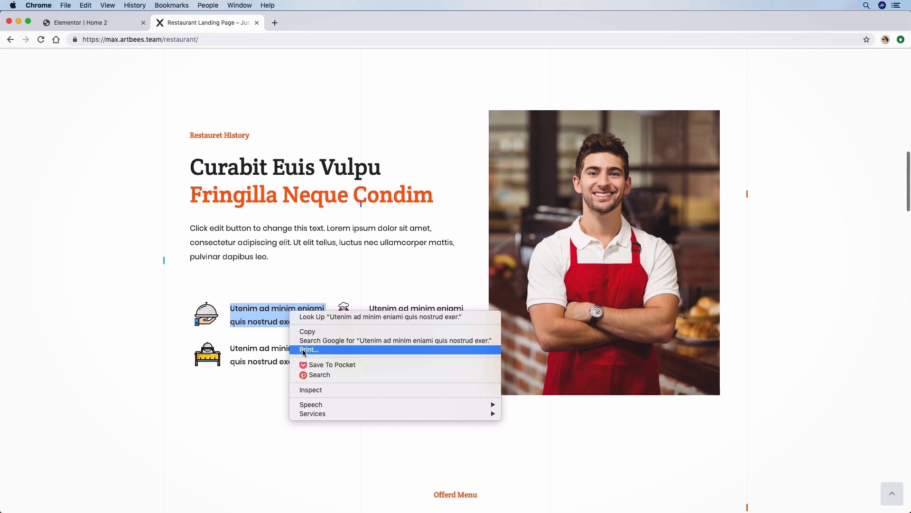
pyautogui.click(315, 332)
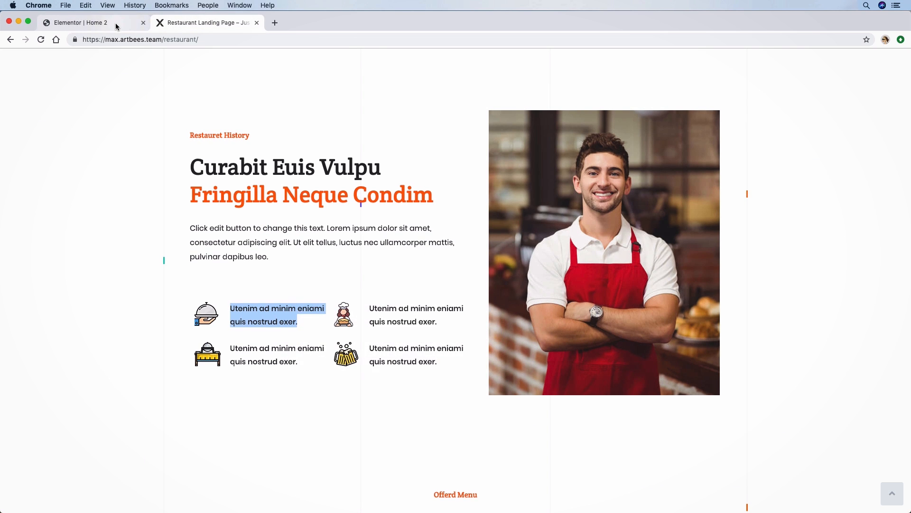
pyautogui.click(117, 26)
pyautogui.moveTo(85, 233); pyautogui.dragTo(15, 231)
pyautogui.rightClick(19, 231)
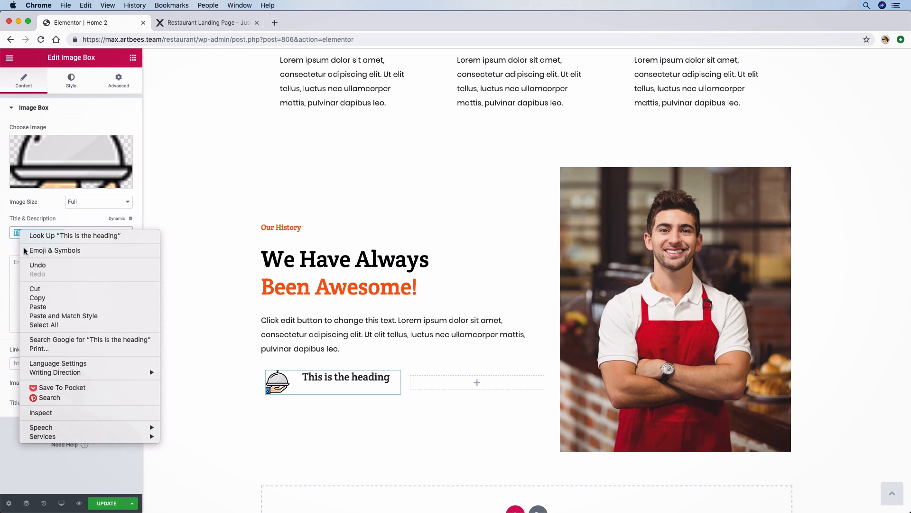
pyautogui.click(27, 306)
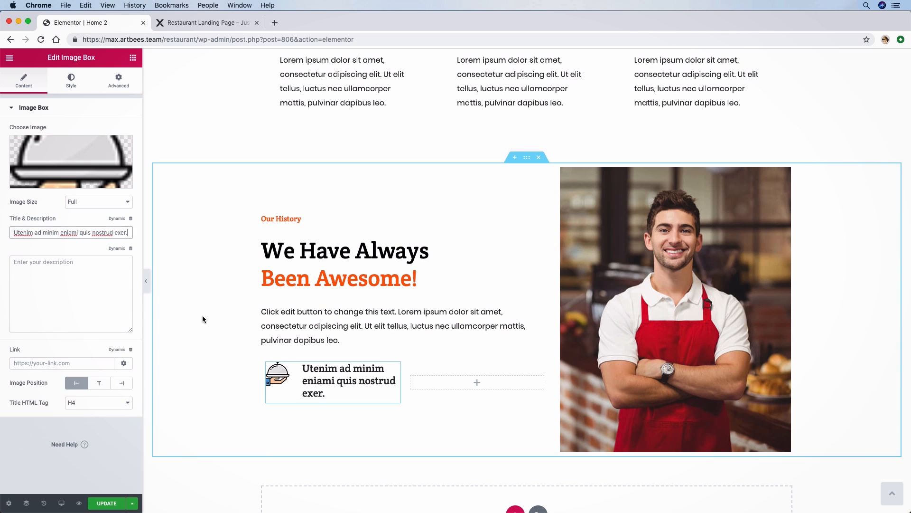
# Set the image box title's typography to Poppins, weight 500 and size 16 px.
pyautogui.click(71, 79)
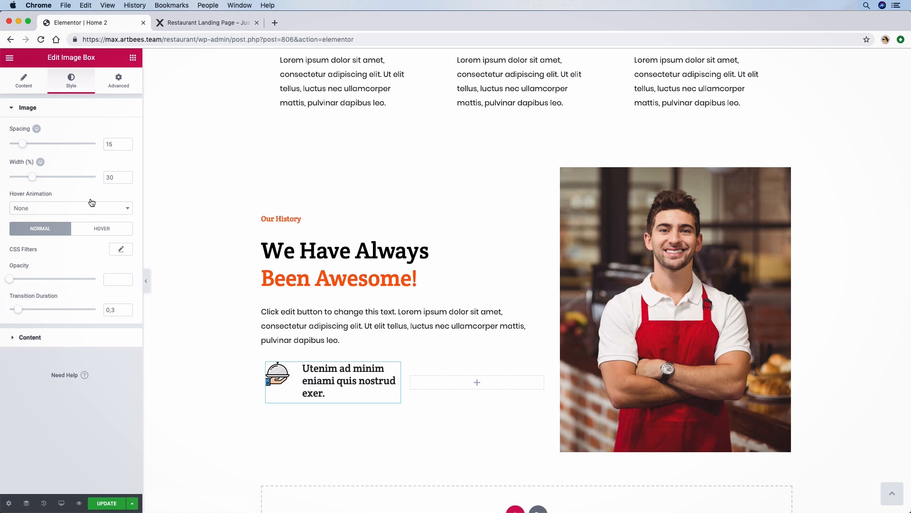
pyautogui.click(47, 337)
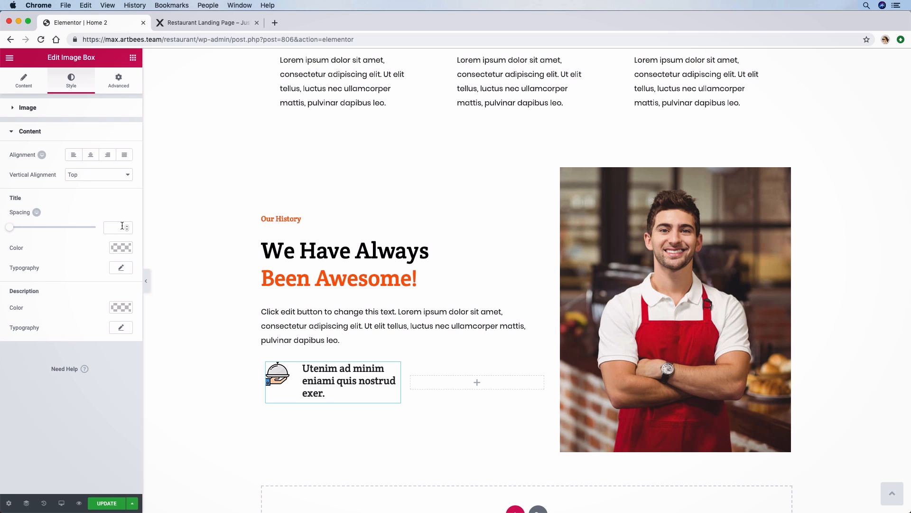
pyautogui.click(121, 269)
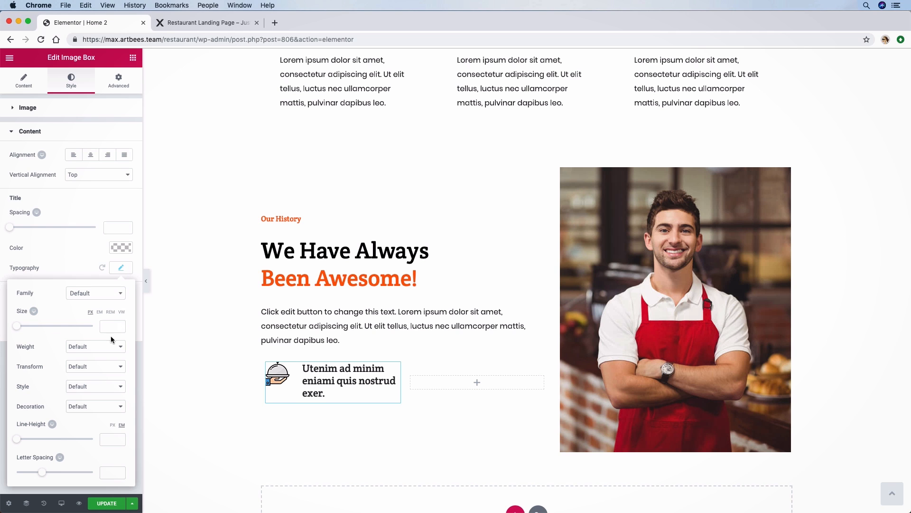
pyautogui.click(100, 345)
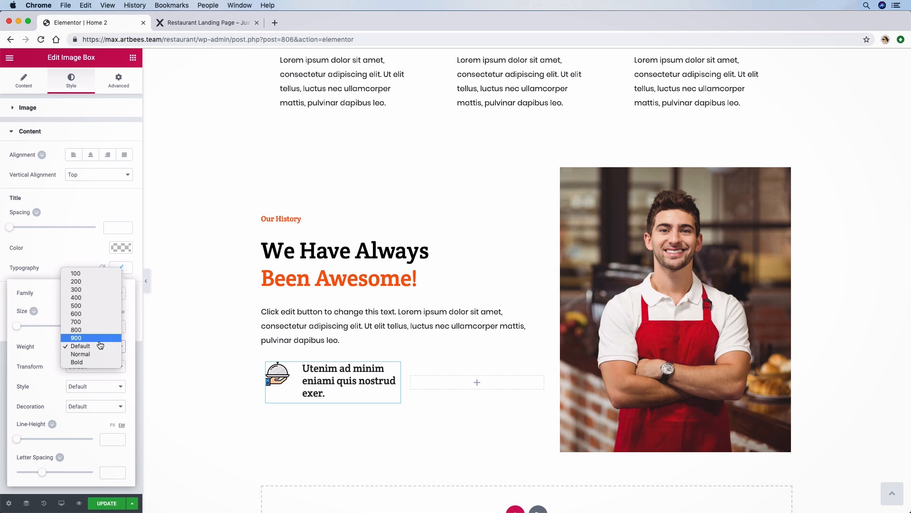
pyautogui.click(99, 306)
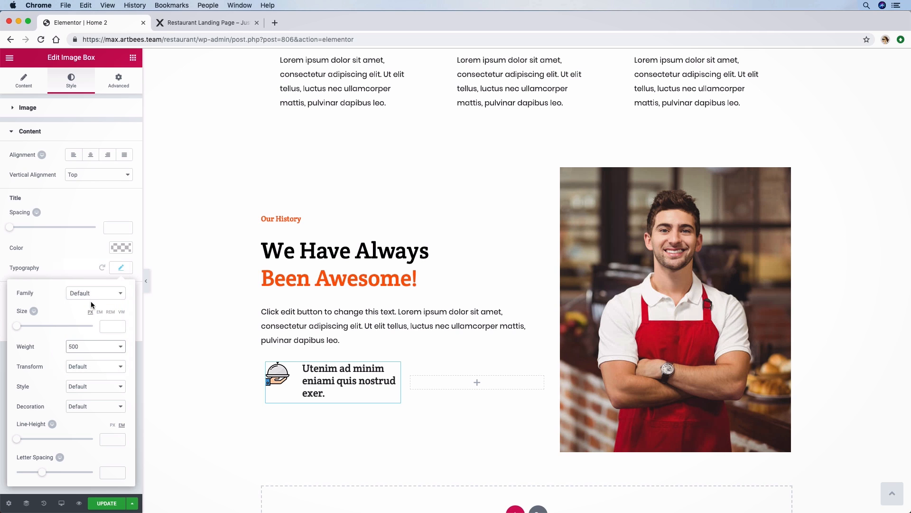
pyautogui.click(98, 295)
pyautogui.write('popp')
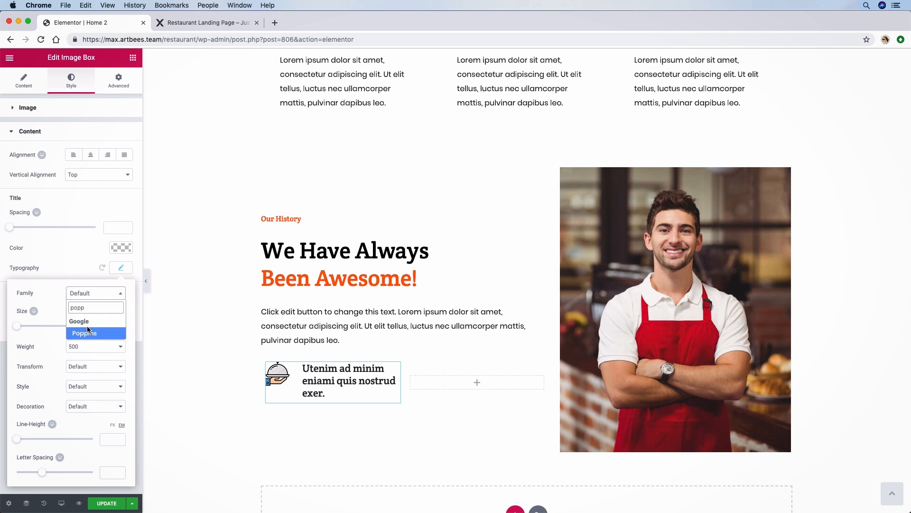
pyautogui.click(88, 332)
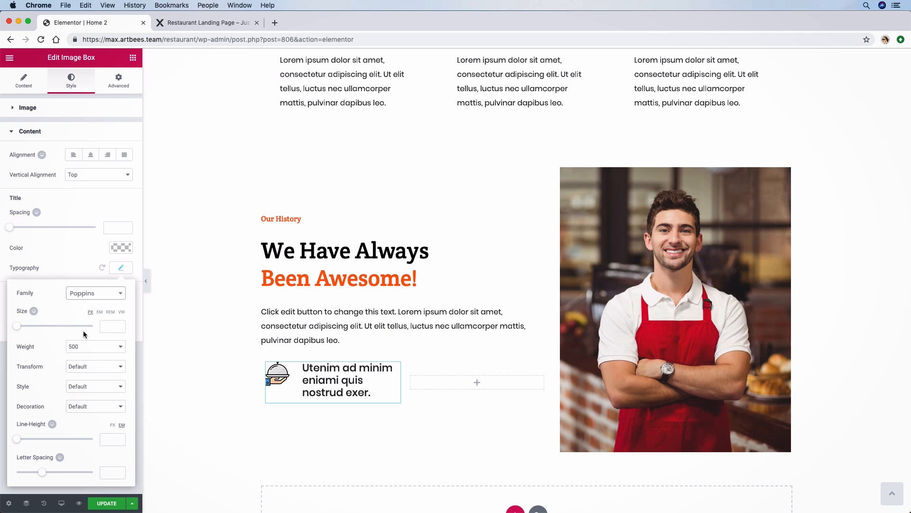
pyautogui.moveTo(19, 328); pyautogui.dragTo(26, 329)
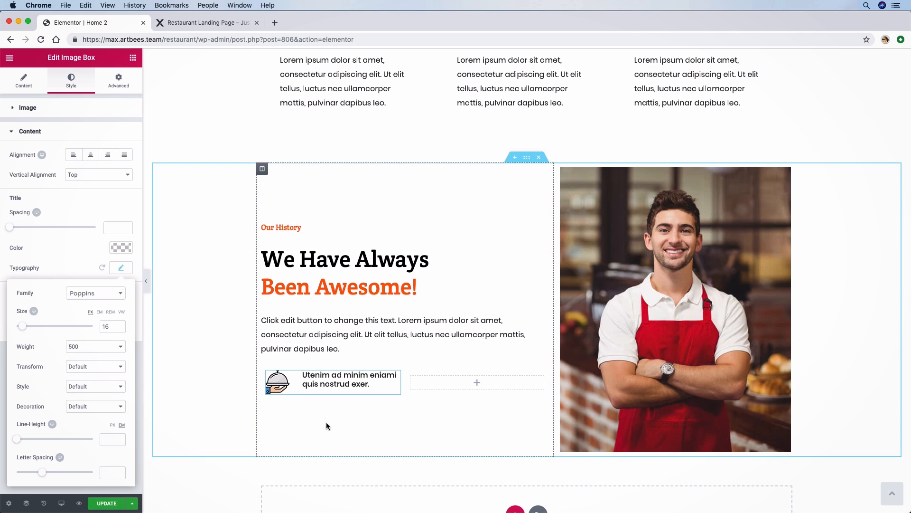
pyautogui.scroll(1, 328, 418)
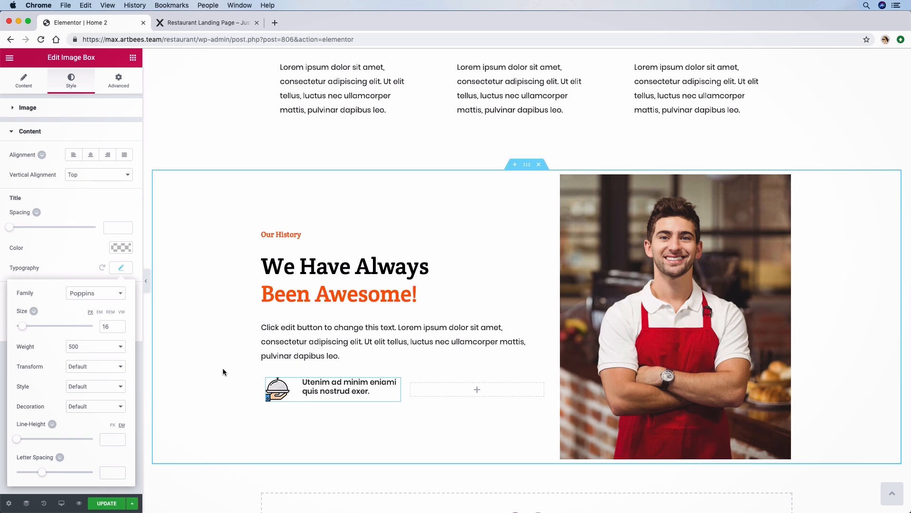
pyautogui.click(64, 272)
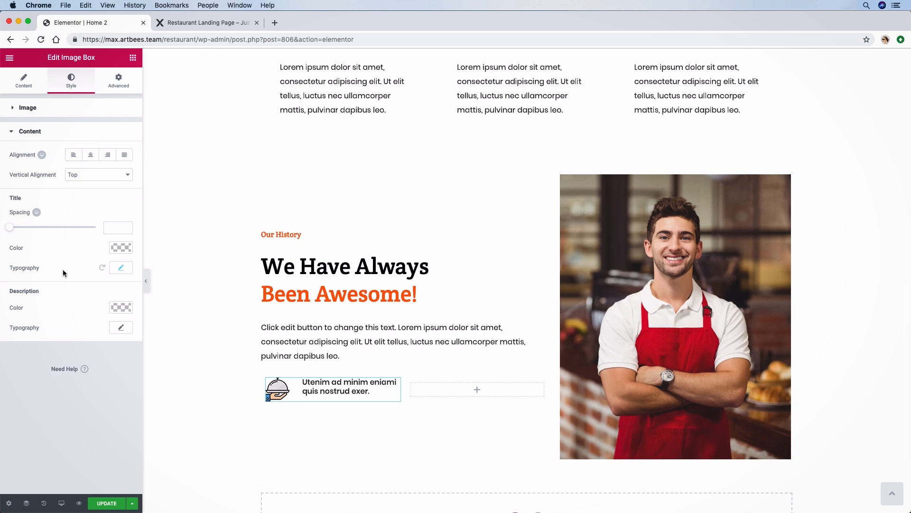
# Set the vertical alignment of the image box's content to Bottom.
pyautogui.click(14, 79)
pyautogui.click(55, 85)
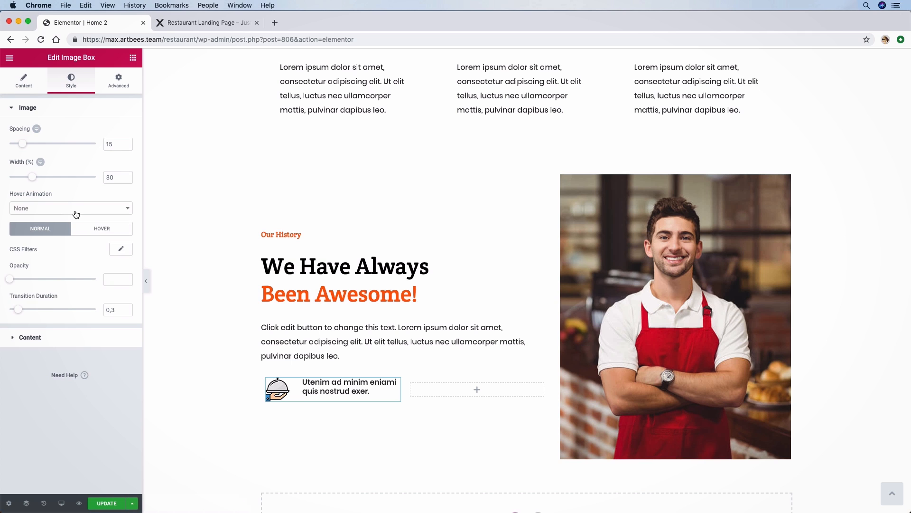
pyautogui.click(92, 211)
pyautogui.click(29, 319)
pyautogui.click(30, 338)
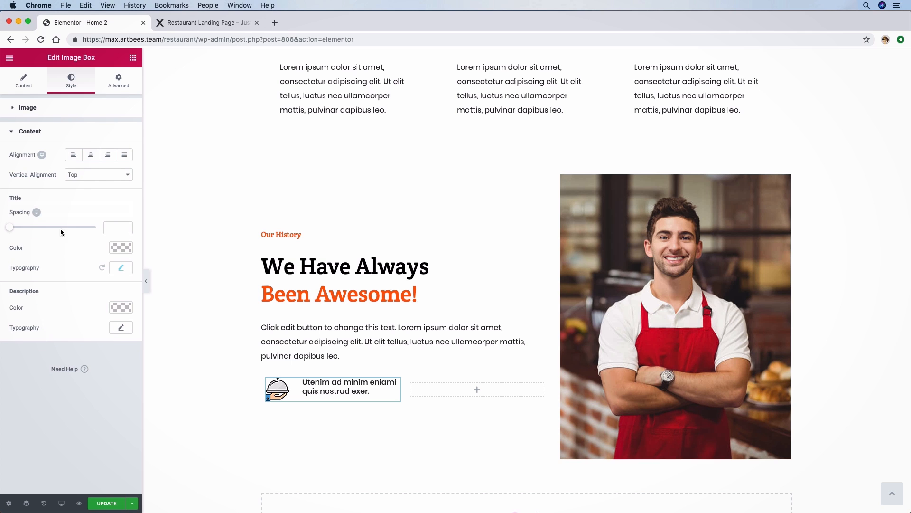
pyautogui.click(84, 179)
pyautogui.click(84, 191)
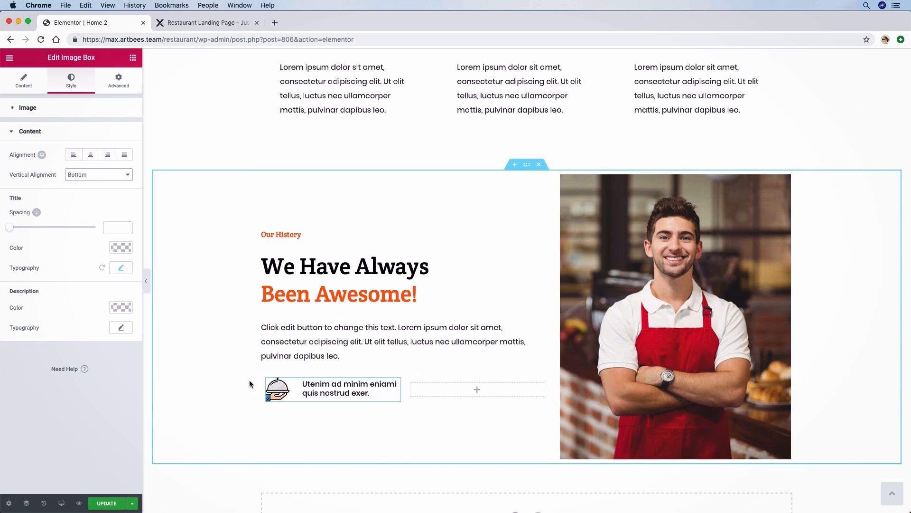
# Duplicate the image box three times and arrange the four boxes as two in each column of the inner section.
pyautogui.rightClick(304, 388)
pyautogui.click(316, 387)
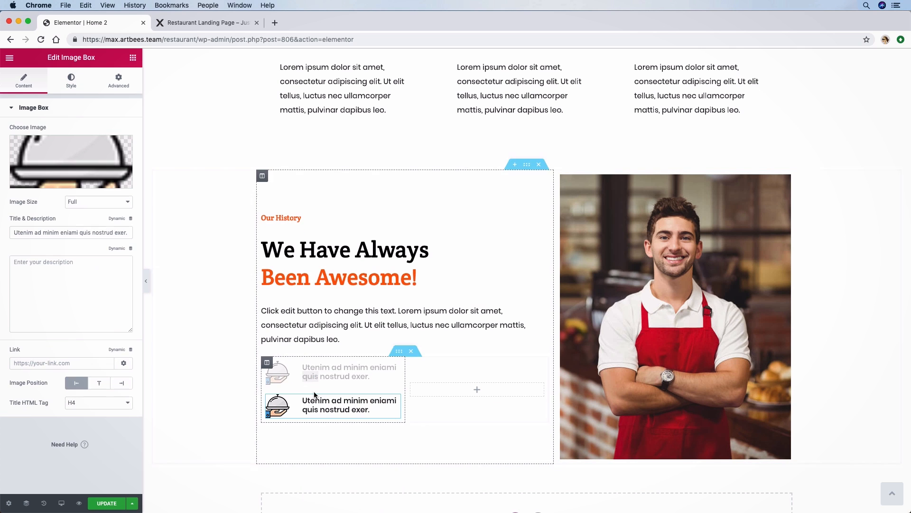
pyautogui.rightClick(325, 400)
pyautogui.click(351, 390)
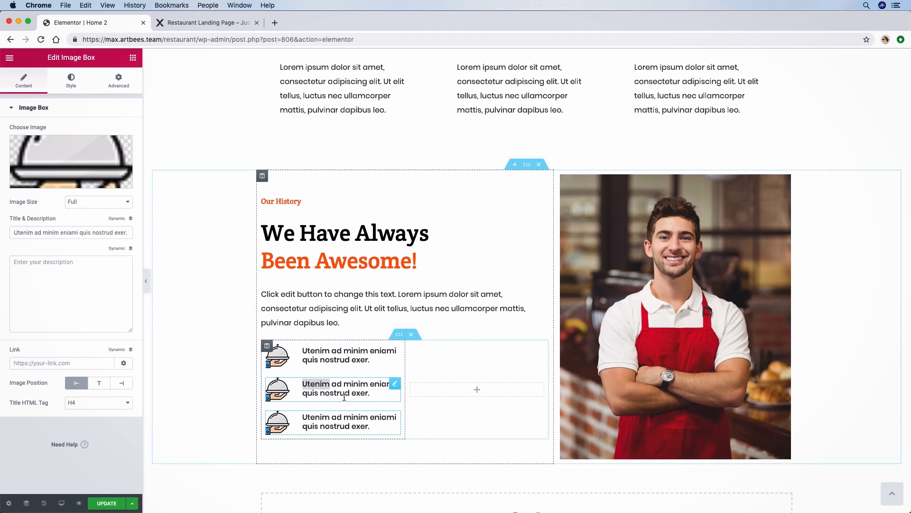
pyautogui.moveTo(354, 382); pyautogui.dragTo(451, 393)
pyautogui.rightClick(326, 401)
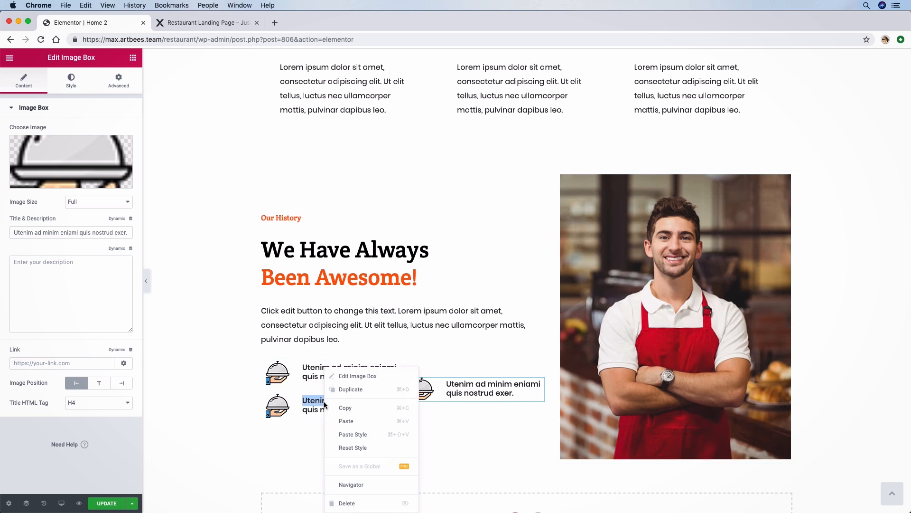
pyautogui.click(345, 393)
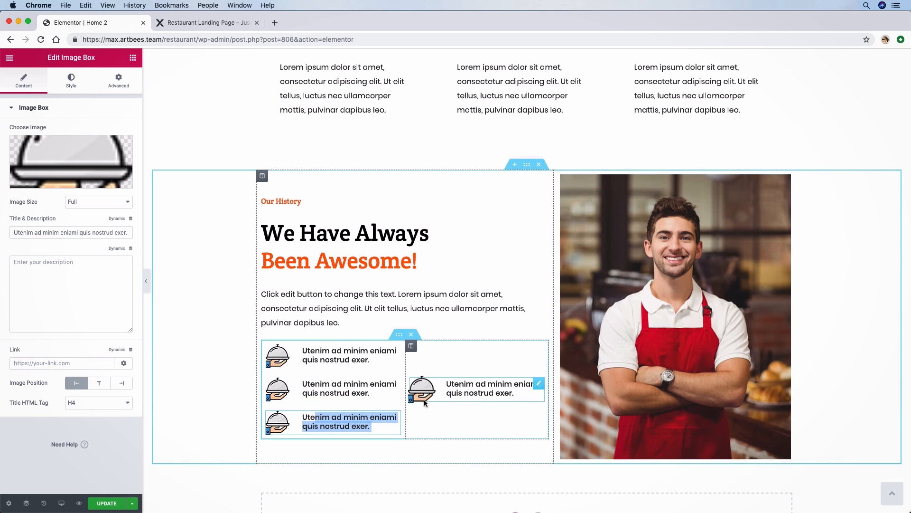
pyautogui.moveTo(311, 418); pyautogui.dragTo(411, 391)
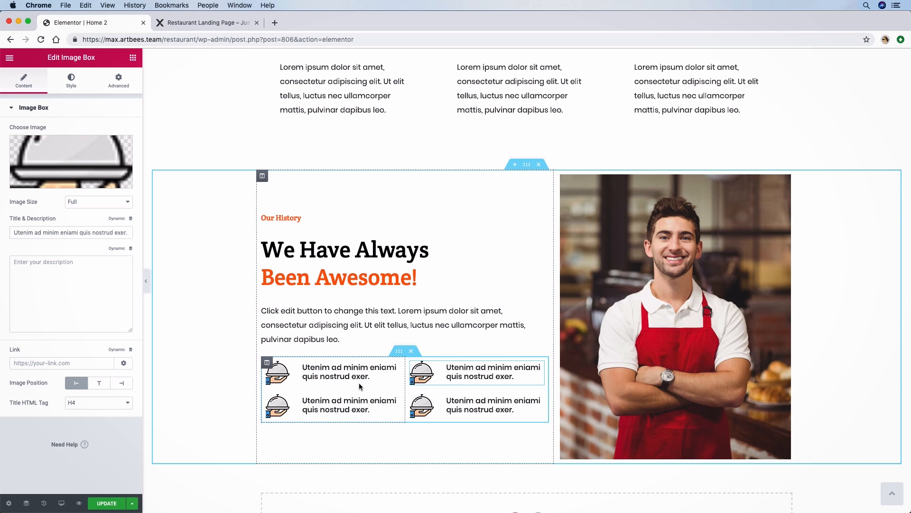
# Replace the lower image box's image in the left column with the yellow table icon from the media library.
pyautogui.click(323, 408)
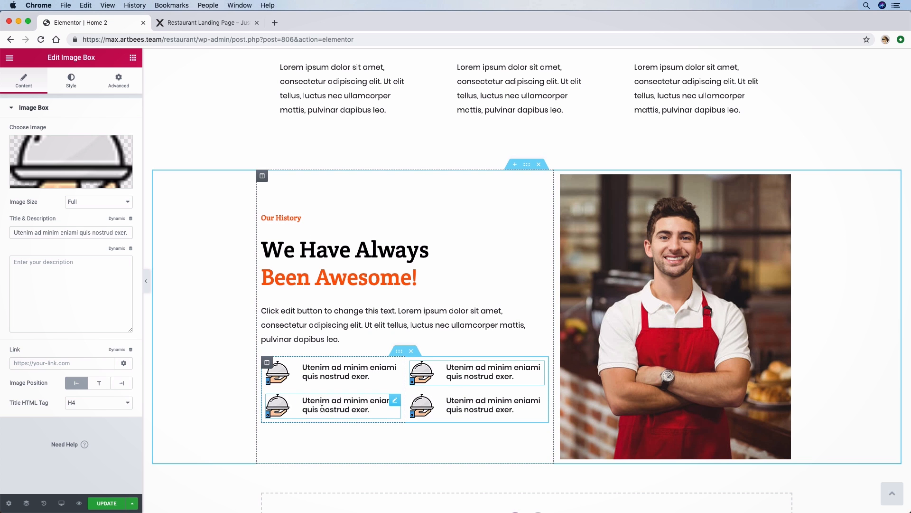
pyautogui.click(89, 174)
pyautogui.scroll(-15, 367, 358)
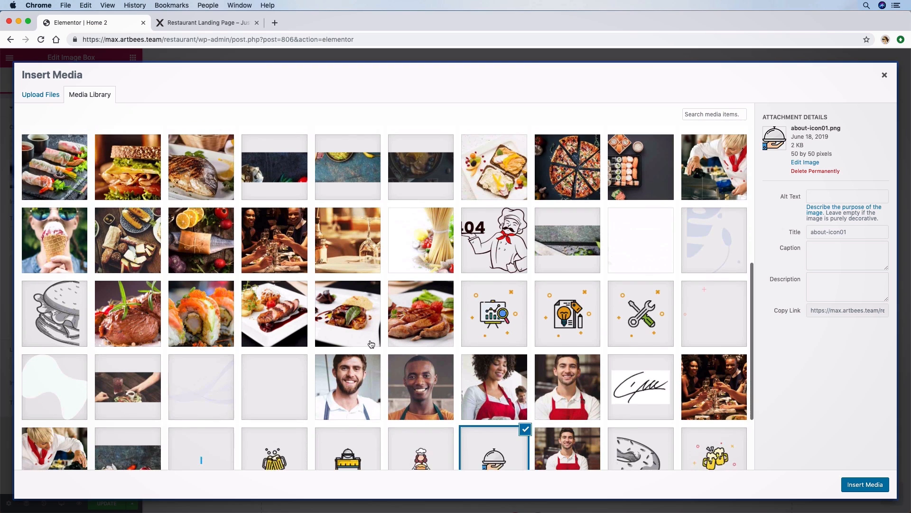
pyautogui.click(428, 357)
pyautogui.click(349, 363)
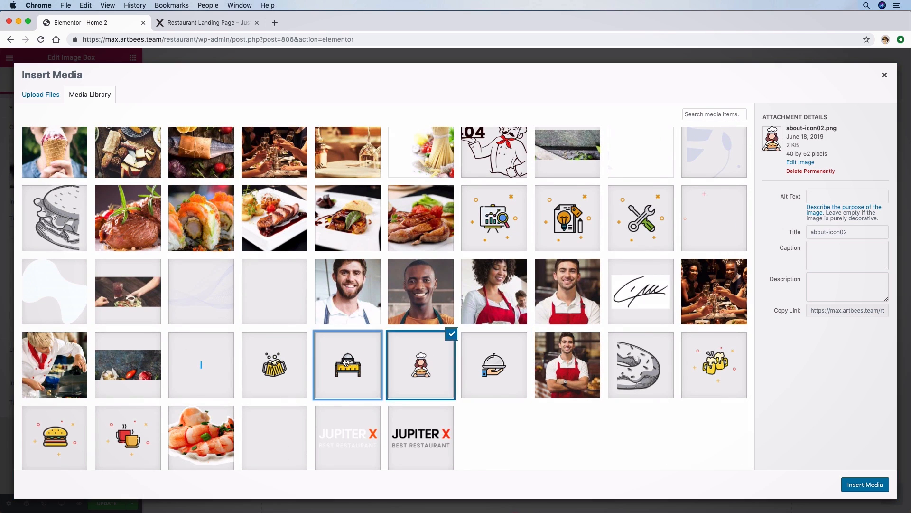
pyautogui.click(865, 485)
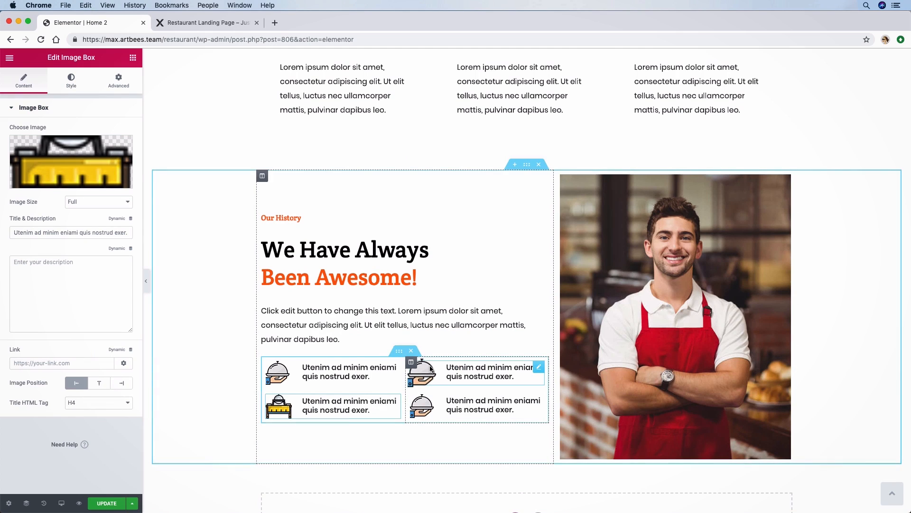
# Replace the upper image box's image in the right column with about-icon02.png, the female chef icon, from the media library.
pyautogui.click(96, 170)
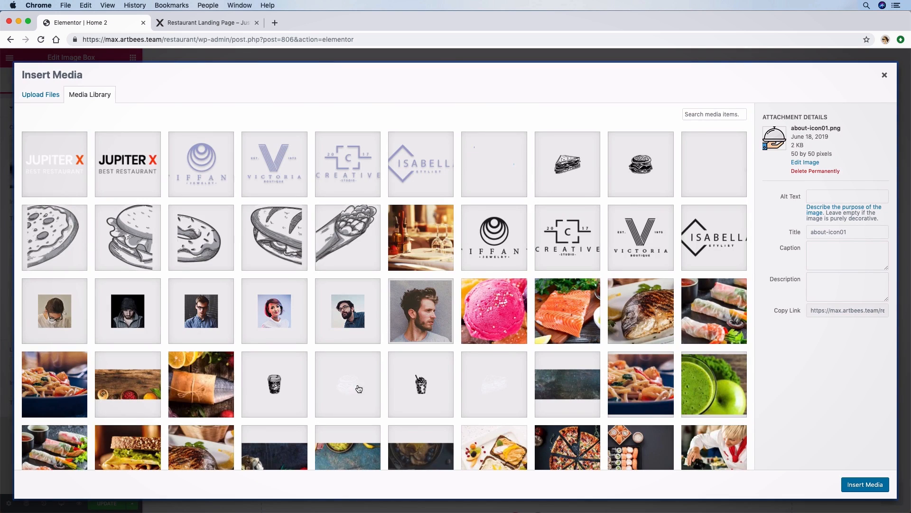
pyautogui.scroll(-15, 358, 389)
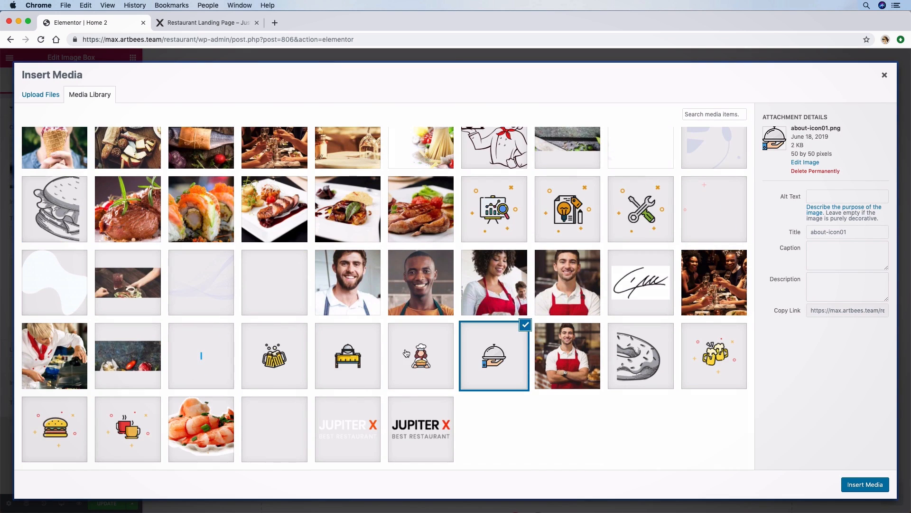
pyautogui.click(406, 352)
pyautogui.click(857, 484)
# Replace the lower image box's image in the right column with about-icon04.png, the beer mugs icon, from the media library.
pyautogui.click(477, 406)
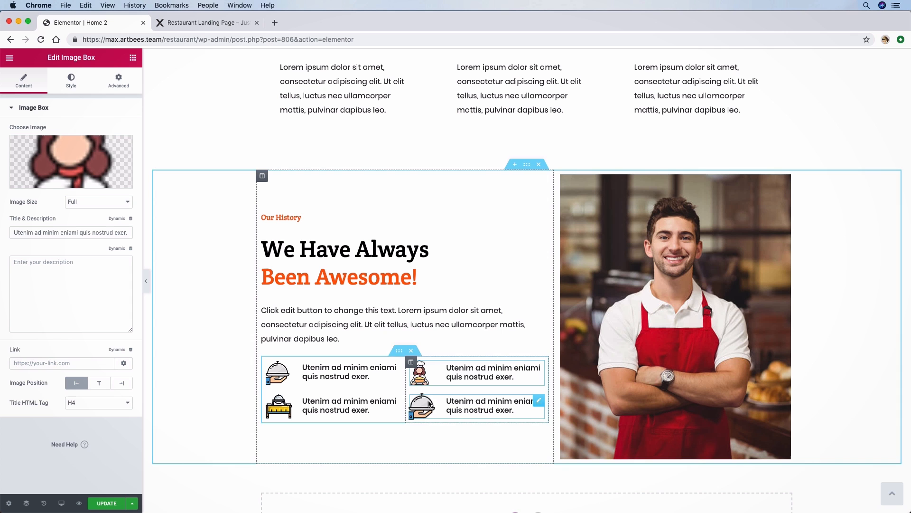
pyautogui.click(101, 162)
pyautogui.scroll(-10, 331, 309)
pyautogui.click(296, 362)
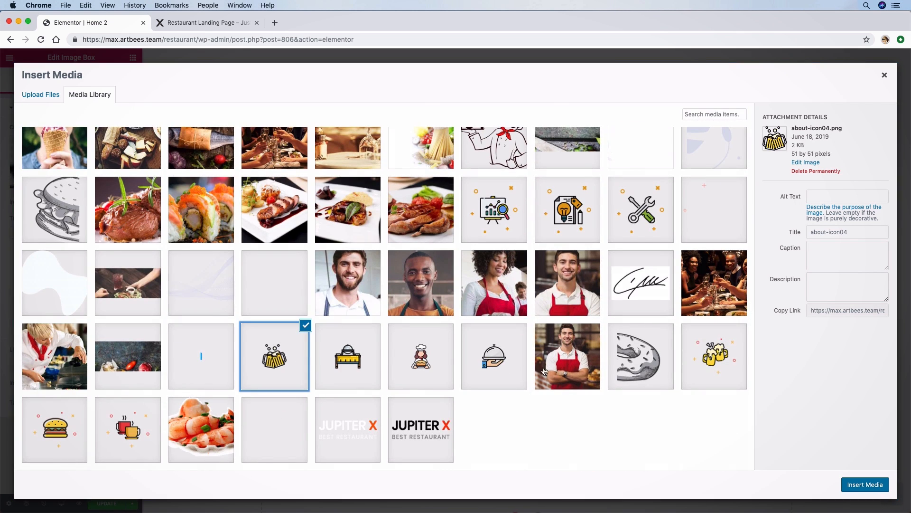
pyautogui.click(878, 483)
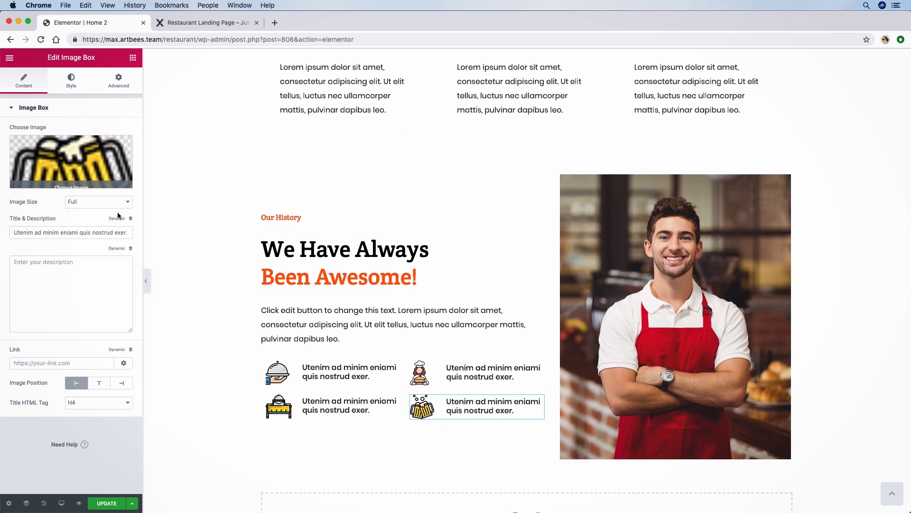
# Preview the Our History section without the editing panel and compare its layout and spacing with the reference page.
pyautogui.click(148, 279)
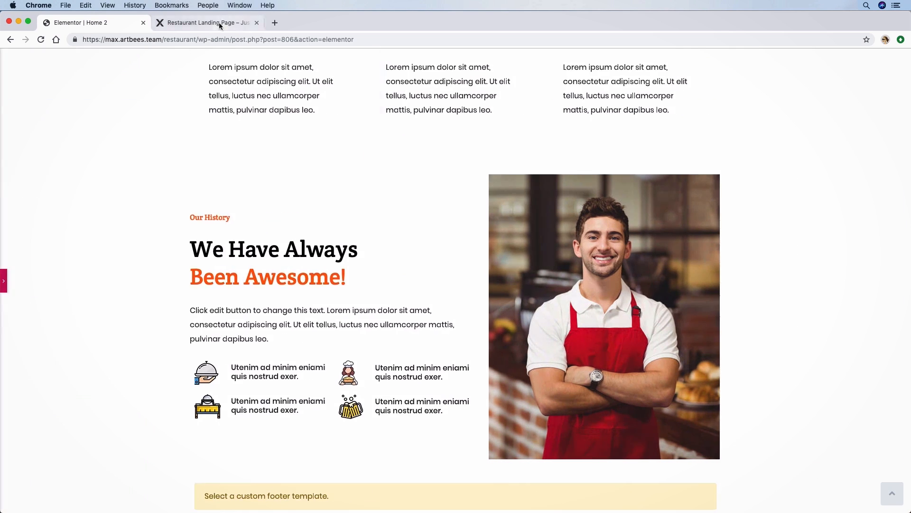
pyautogui.click(218, 22)
pyautogui.click(119, 25)
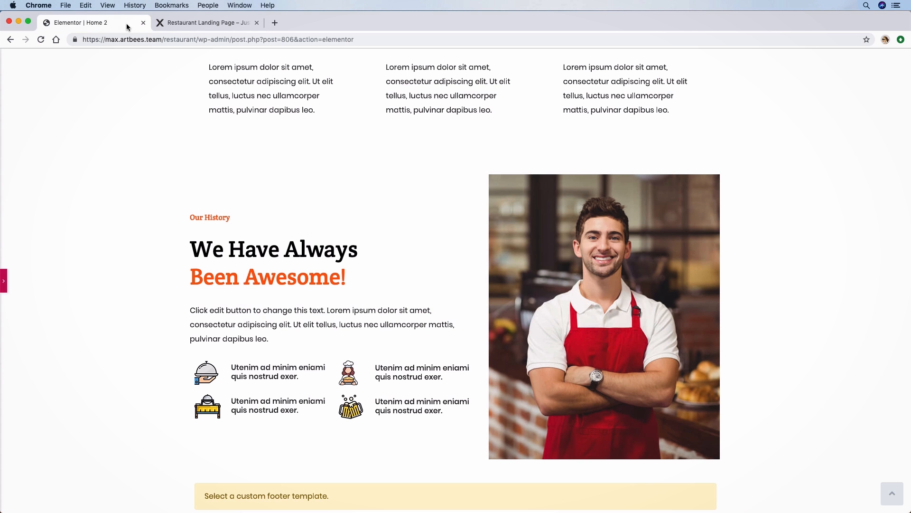
pyautogui.click(180, 26)
pyautogui.click(281, 277)
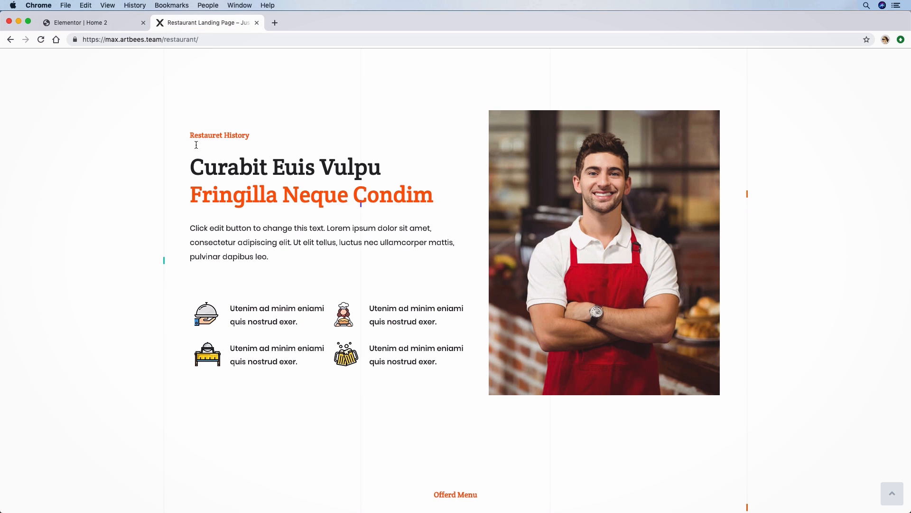
pyautogui.click(111, 28)
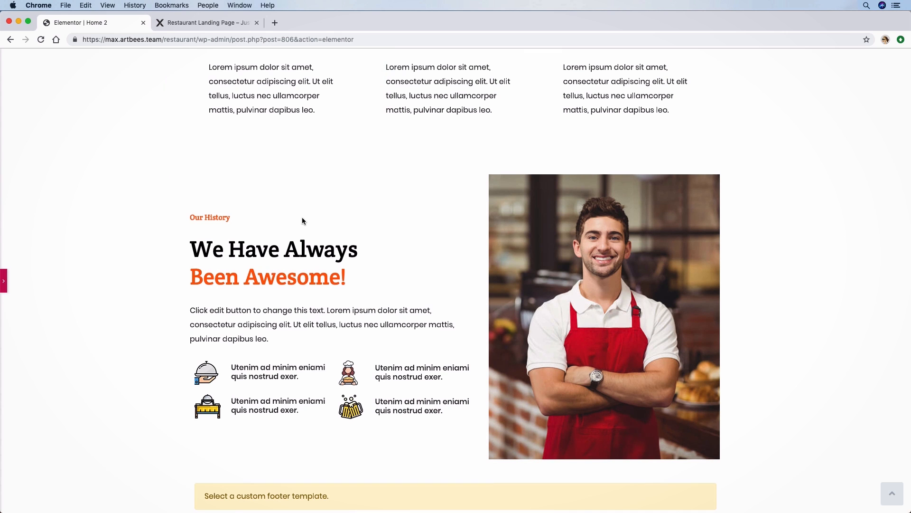
# Restore the editing panel after checking the reference page, and add a single-column section below the Our History section.
pyautogui.click(203, 24)
pyautogui.click(90, 23)
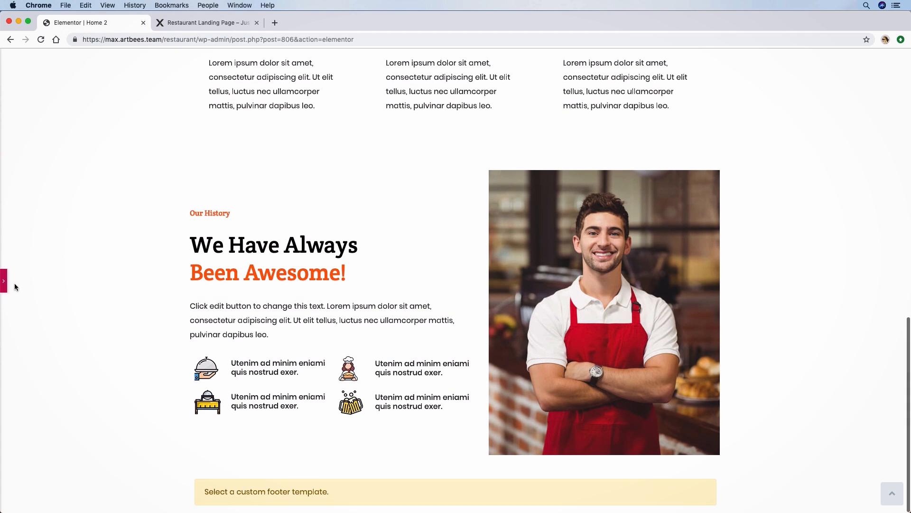
pyautogui.click(5, 283)
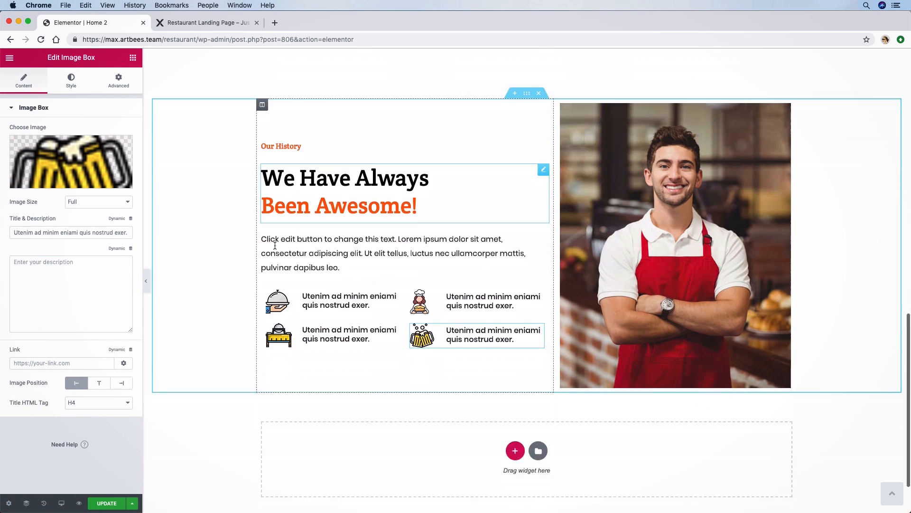
pyautogui.scroll(-3, 275, 245)
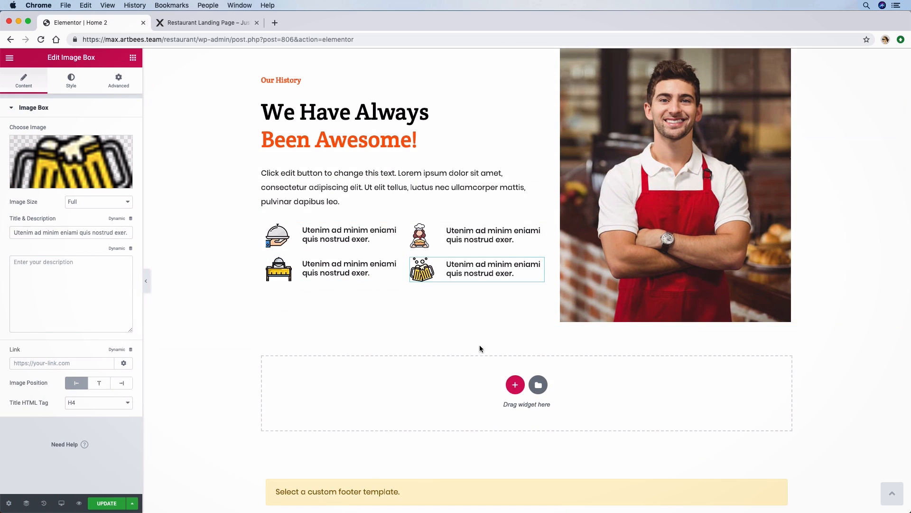
pyautogui.click(516, 385)
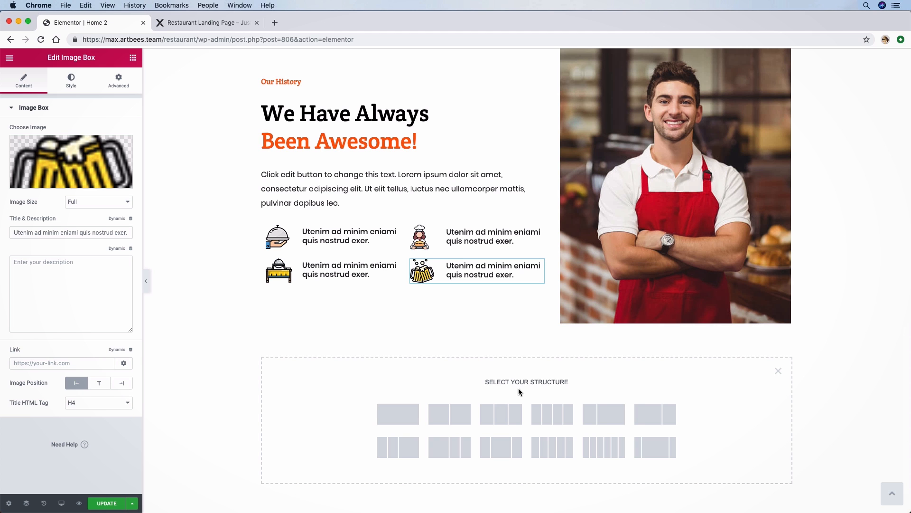
pyautogui.click(389, 412)
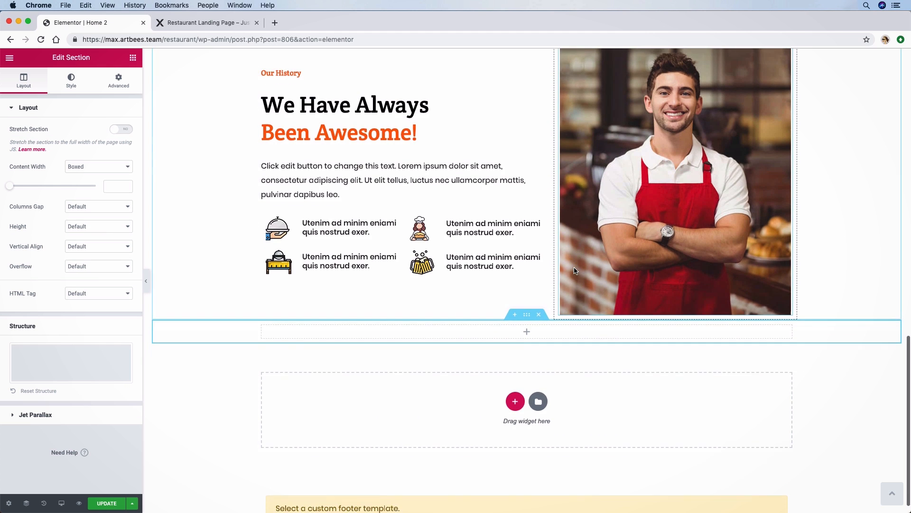
# Give the Our History section an unlinked top margin of 180 px and an unlinked bottom padding of 180 px.
pyautogui.scroll(2, 574, 271)
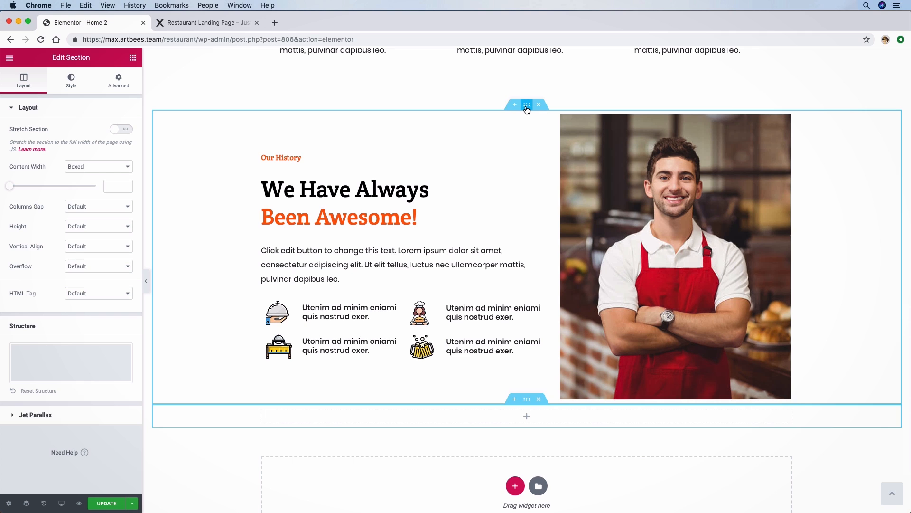
pyautogui.click(527, 109)
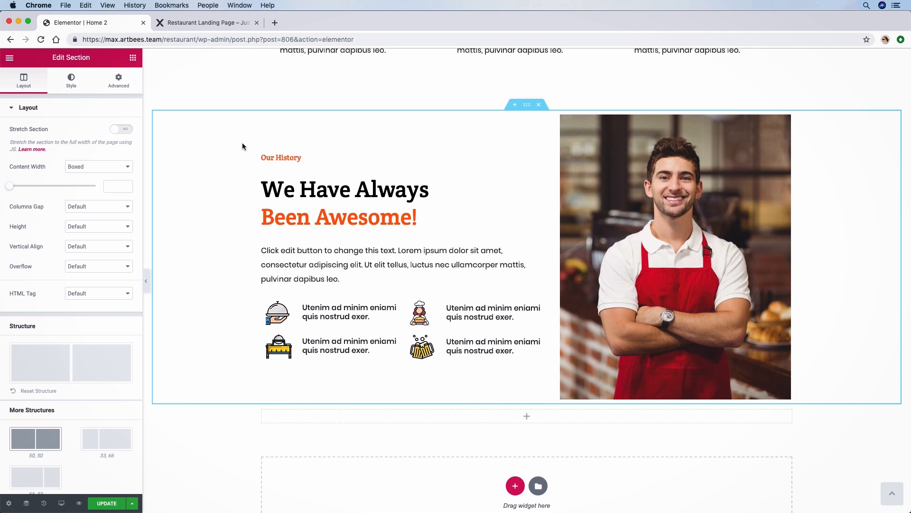
pyautogui.click(119, 81)
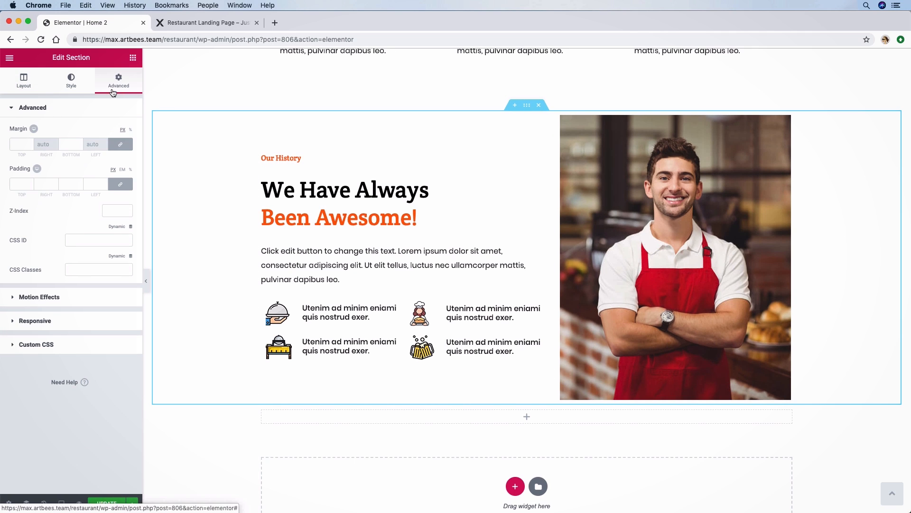
pyautogui.click(121, 184)
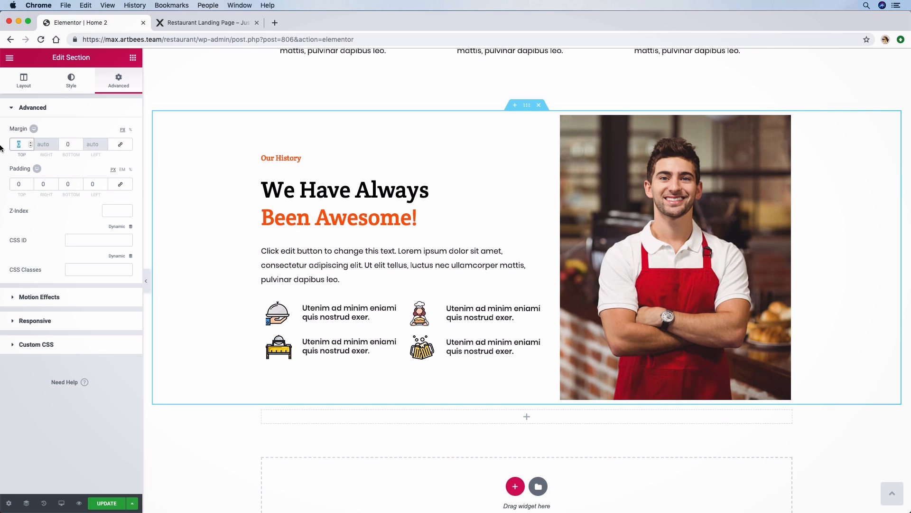
pyautogui.write('180')
pyautogui.scroll(-1, 292, 192)
pyautogui.click(80, 188)
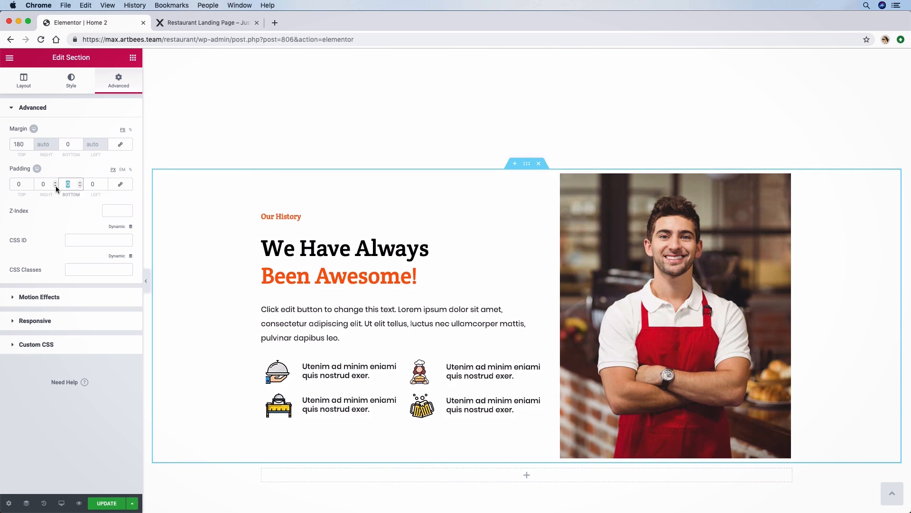
pyautogui.write('180')
pyautogui.scroll(-1, 442, 299)
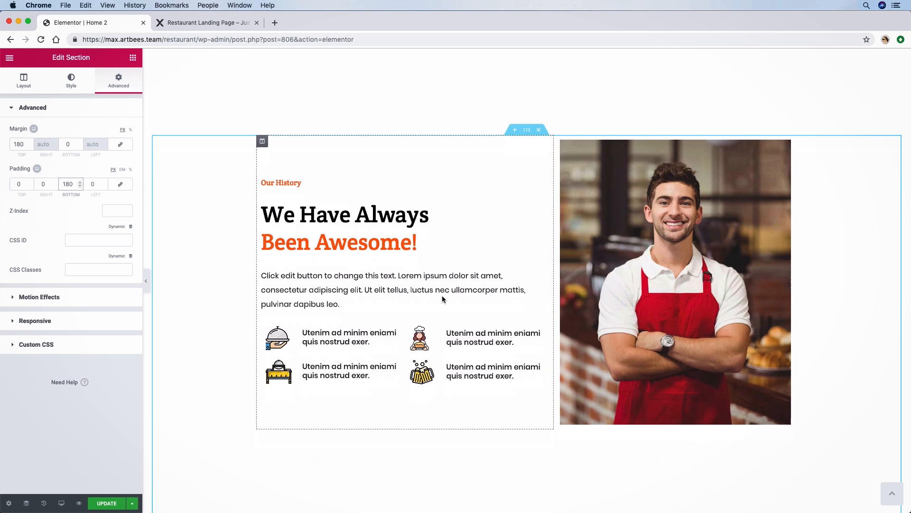
# Add a JX Heading widget to the new single-column section and set its title to "Offered Menu".
pyautogui.scroll(-5, 442, 299)
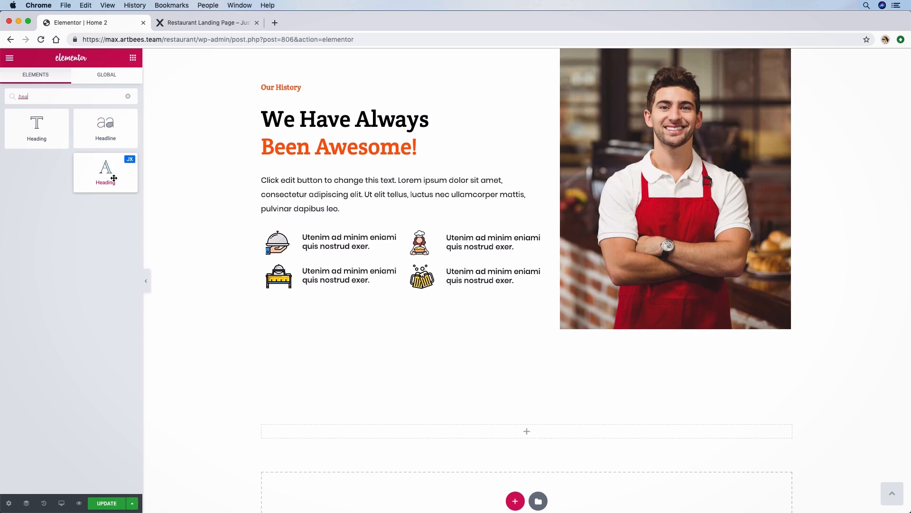
pyautogui.moveTo(113, 178); pyautogui.dragTo(505, 439)
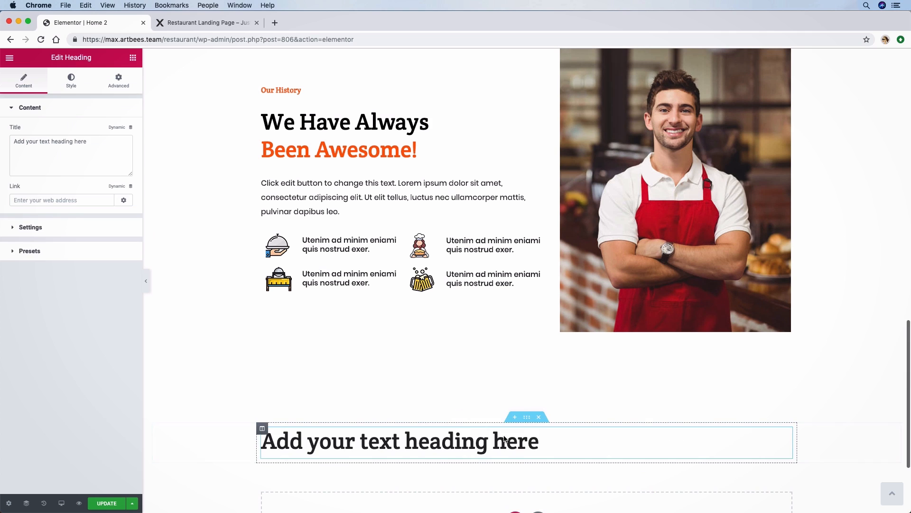
pyautogui.tripleClick(499, 439)
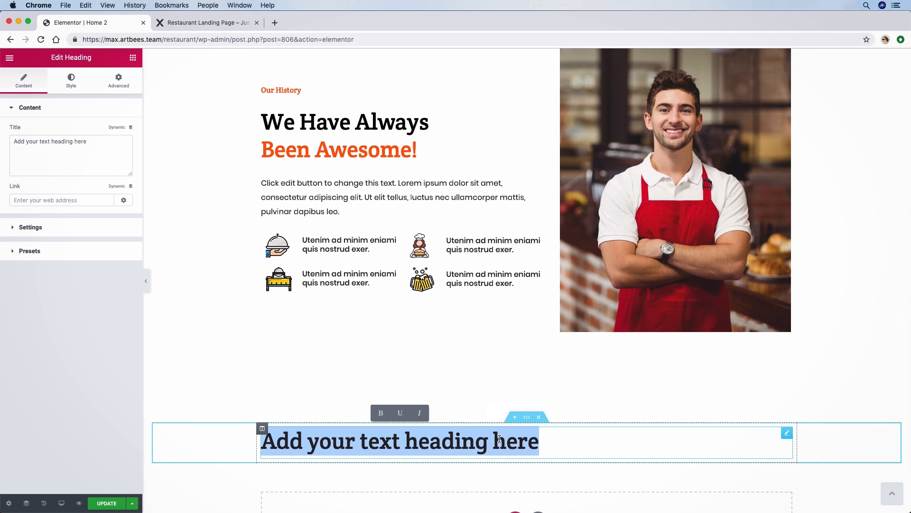
pyautogui.write('Offered Neb')
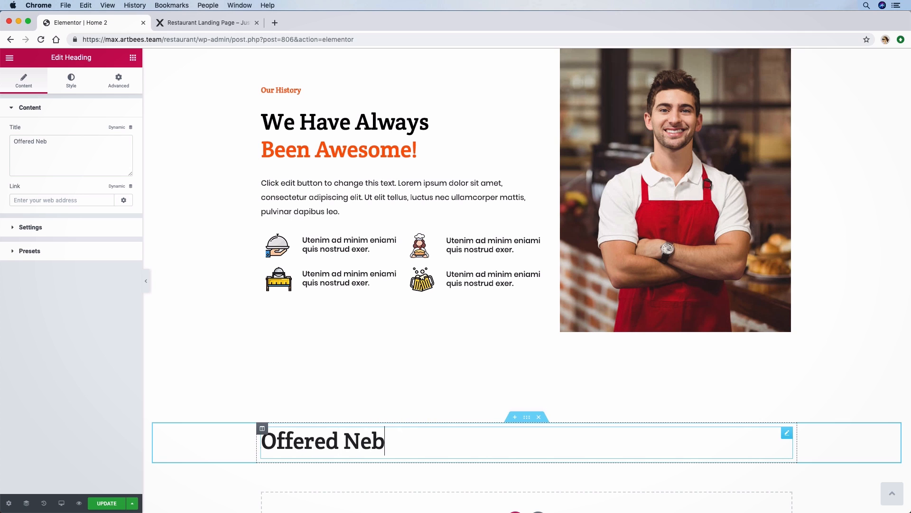
pyautogui.press('BackSpace')
pyautogui.press('BackSpace')
pyautogui.press('BackSpace')
pyautogui.press('BackSpace')
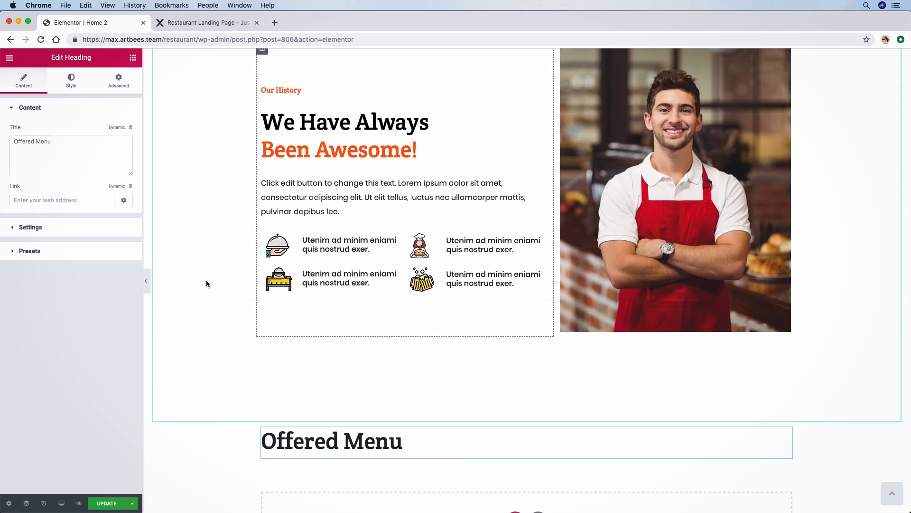
# Set the Offered Menu heading's HTML tag to H3 and centre its alignment.
pyautogui.click(6, 234)
pyautogui.click(95, 156)
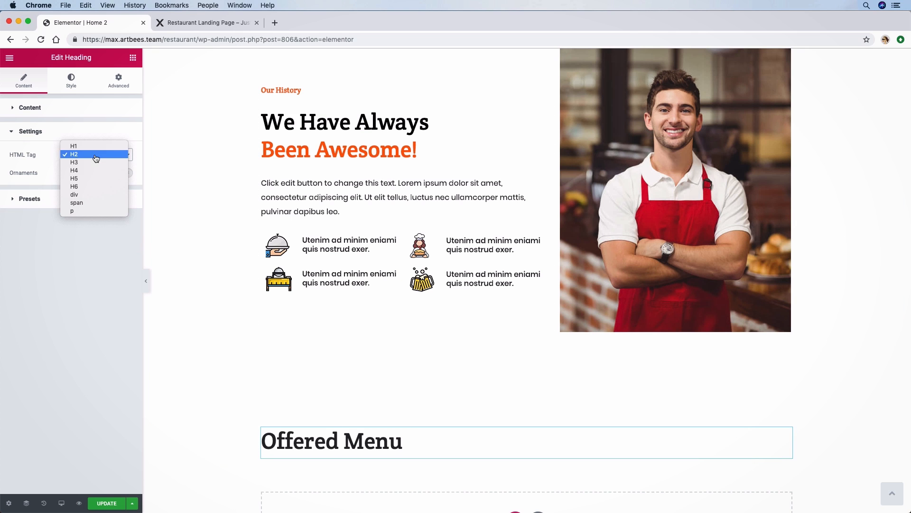
pyautogui.click(90, 163)
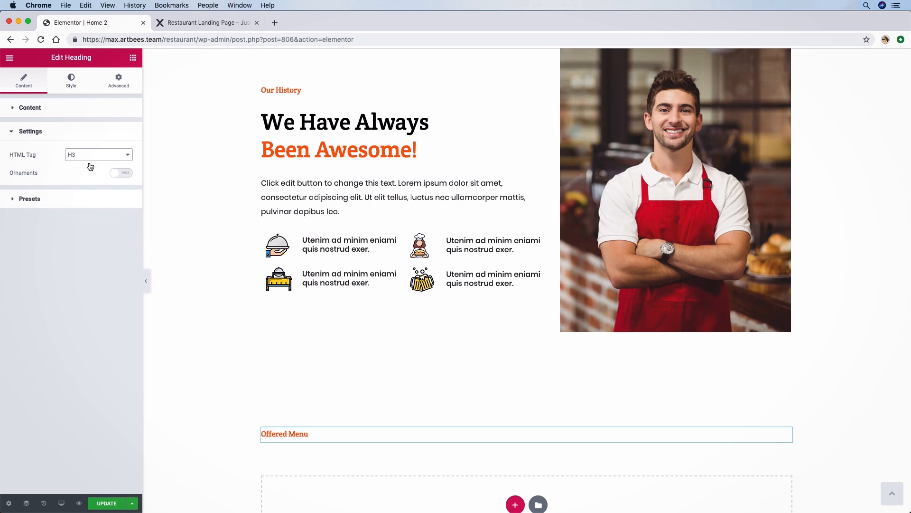
pyautogui.click(72, 85)
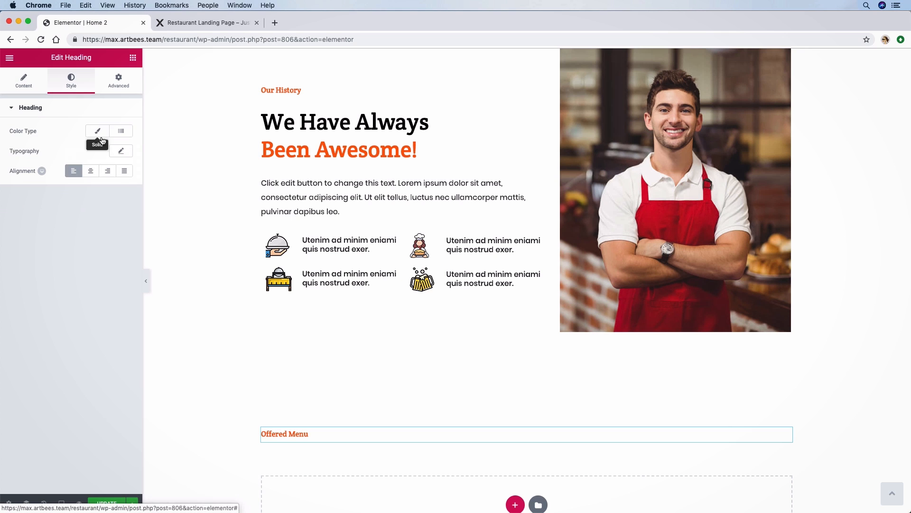
pyautogui.click(98, 174)
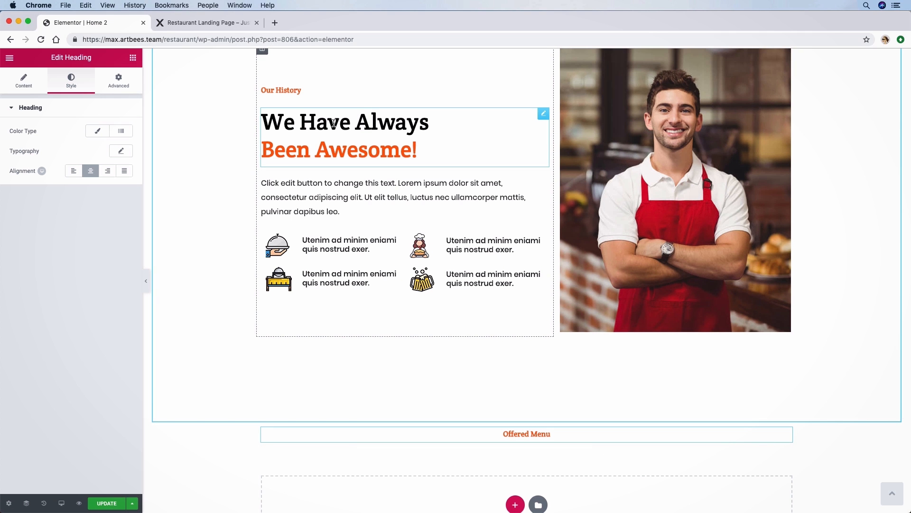
# Duplicate the "We Have Always Been Awesome!" headline and move the copy below the Offered Menu heading.
pyautogui.rightClick(543, 117)
pyautogui.click(555, 138)
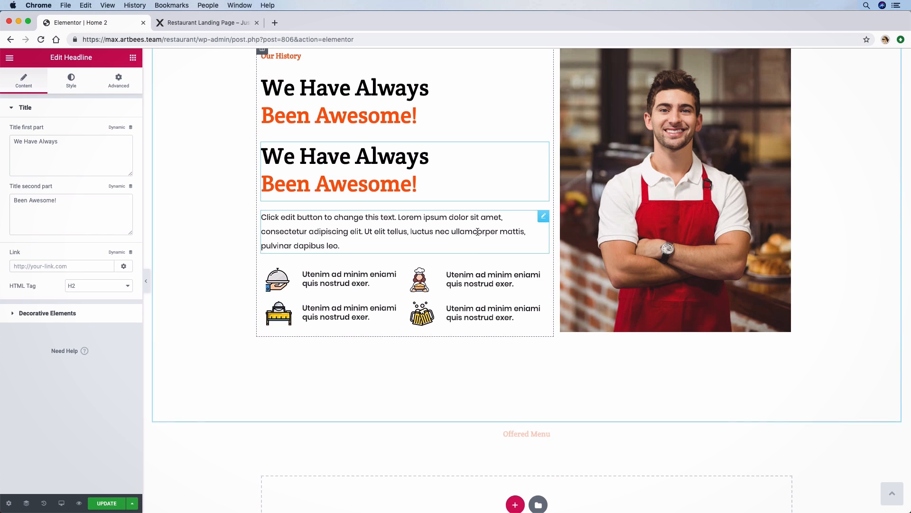
pyautogui.moveTo(555, 150); pyautogui.dragTo(508, 448)
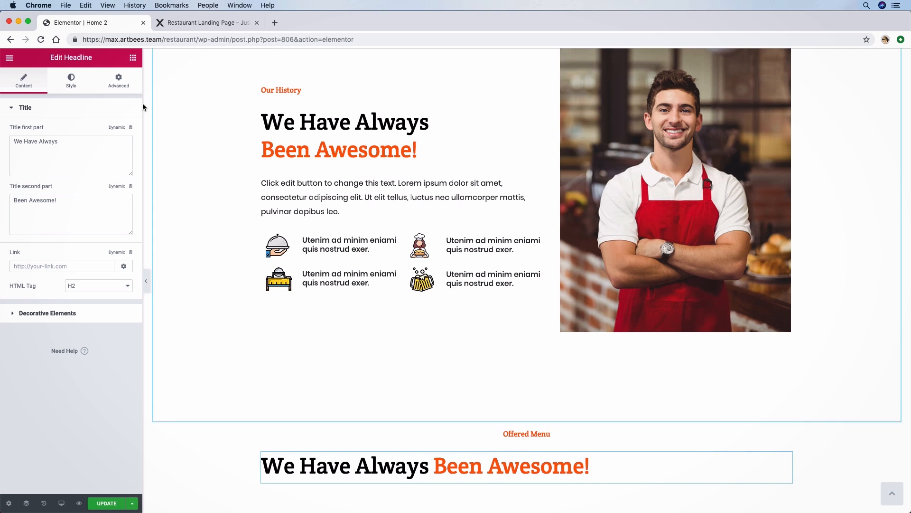
# Centre-align the copied headline under Offered Menu.
pyautogui.click(119, 81)
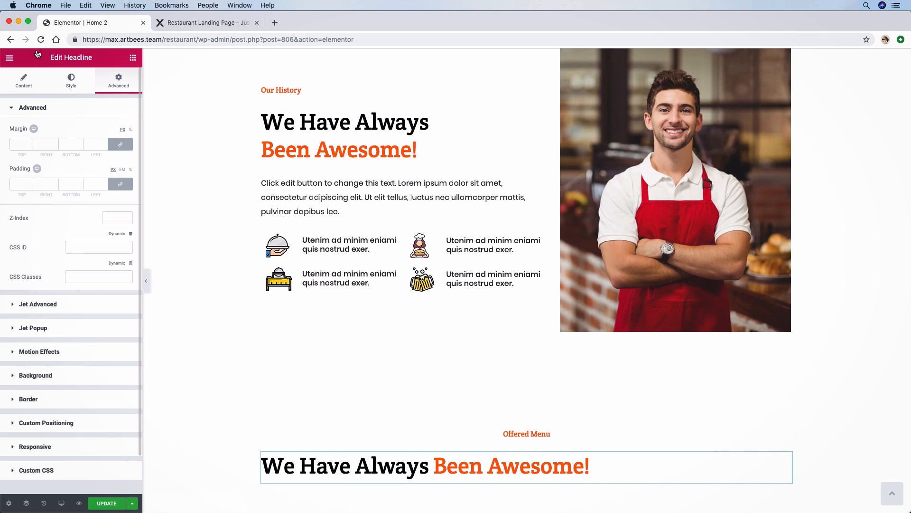
pyautogui.click(62, 81)
pyautogui.click(99, 167)
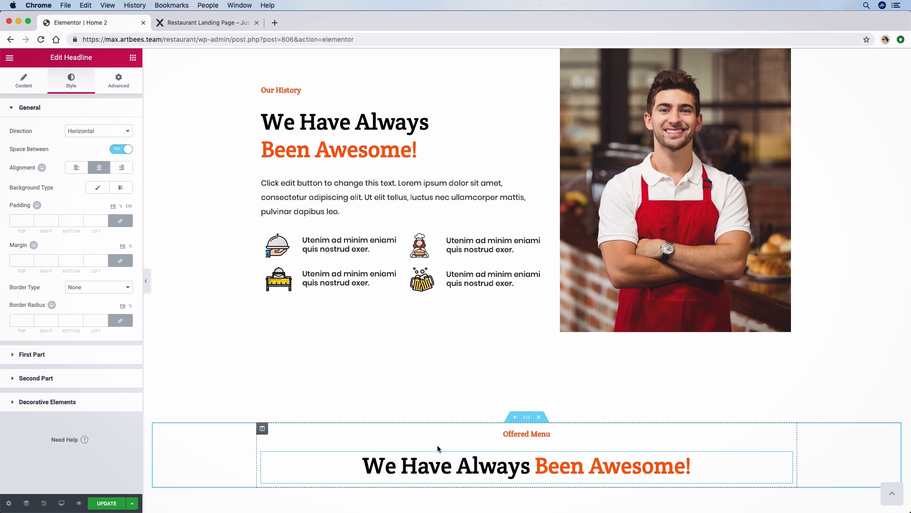
# Replace the copied headline's first part with "Some Trendy And", copied from the reference page's menu section.
pyautogui.click(195, 24)
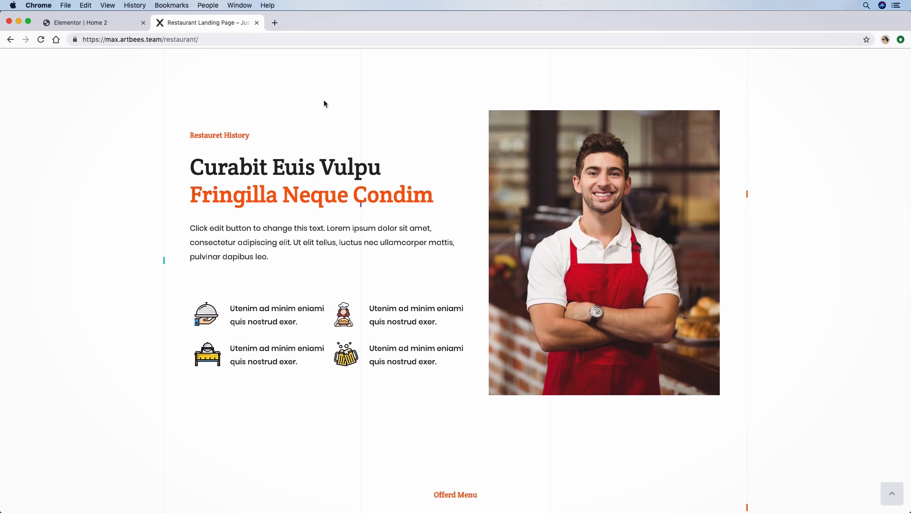
pyautogui.scroll(-3, 341, 121)
pyautogui.scroll(-5, 342, 121)
pyautogui.moveTo(420, 233); pyautogui.dragTo(238, 233)
pyautogui.rightClick(255, 229)
pyautogui.click(275, 248)
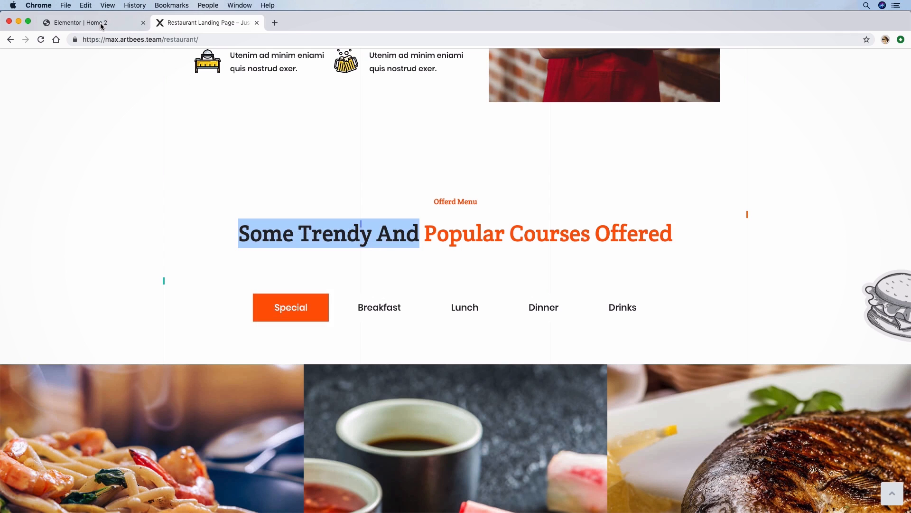
pyautogui.click(102, 26)
pyautogui.click(41, 88)
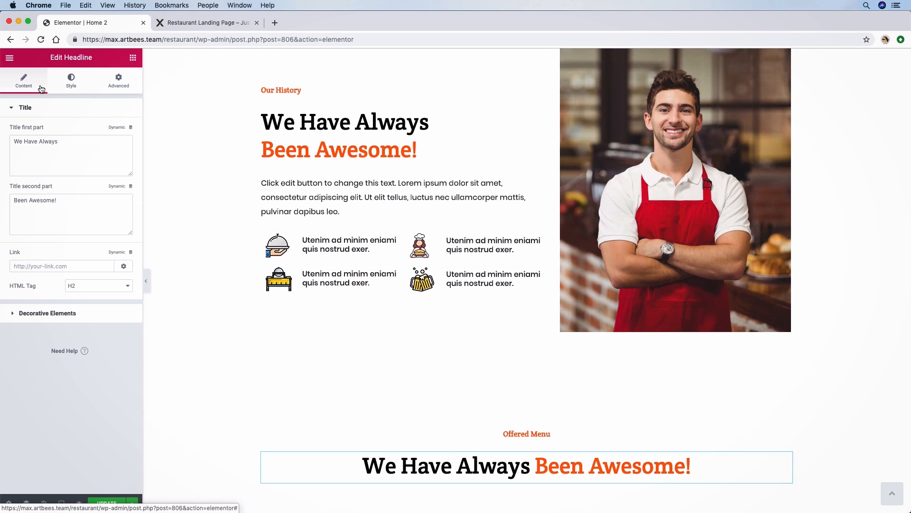
pyautogui.moveTo(87, 144); pyautogui.dragTo(1, 135)
pyautogui.rightClick(39, 144)
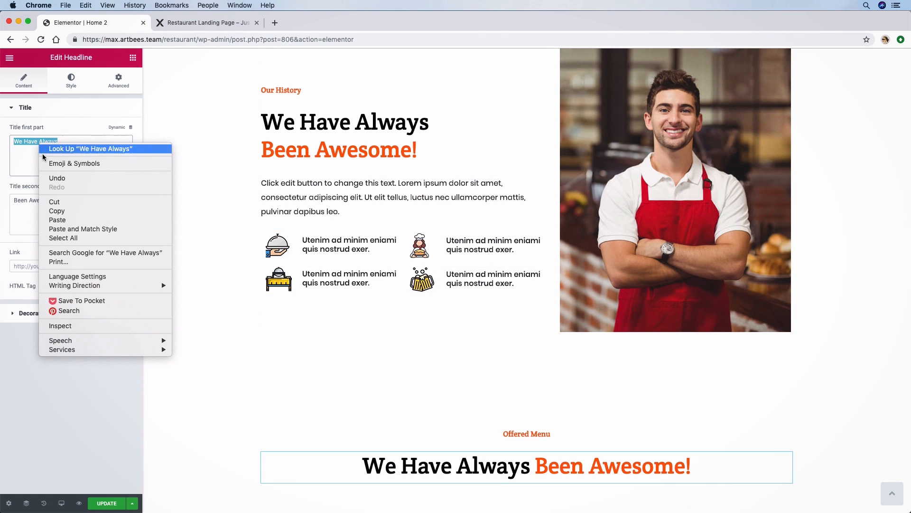
pyautogui.click(53, 218)
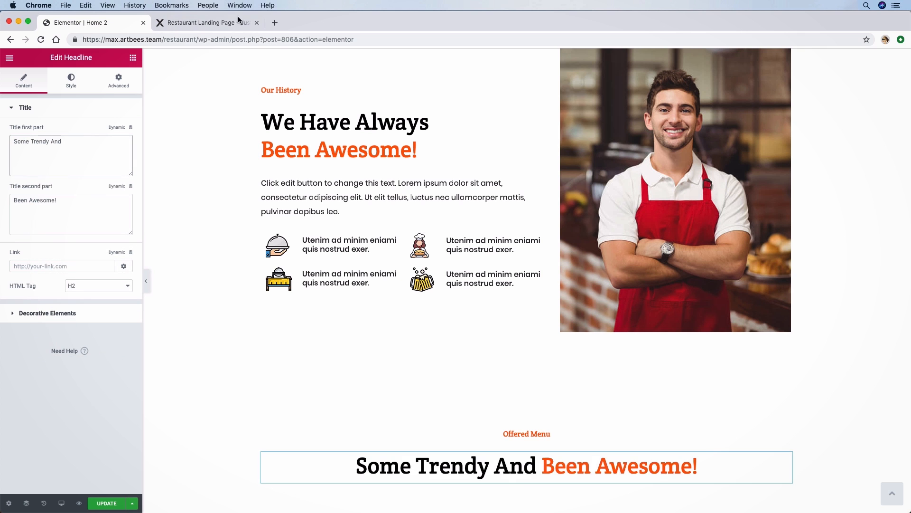
# Replace the headline's second part with "Popular Courses Offered", copied from the reference page.
pyautogui.click(232, 22)
pyautogui.moveTo(425, 234); pyautogui.dragTo(662, 232)
pyautogui.rightClick(659, 231)
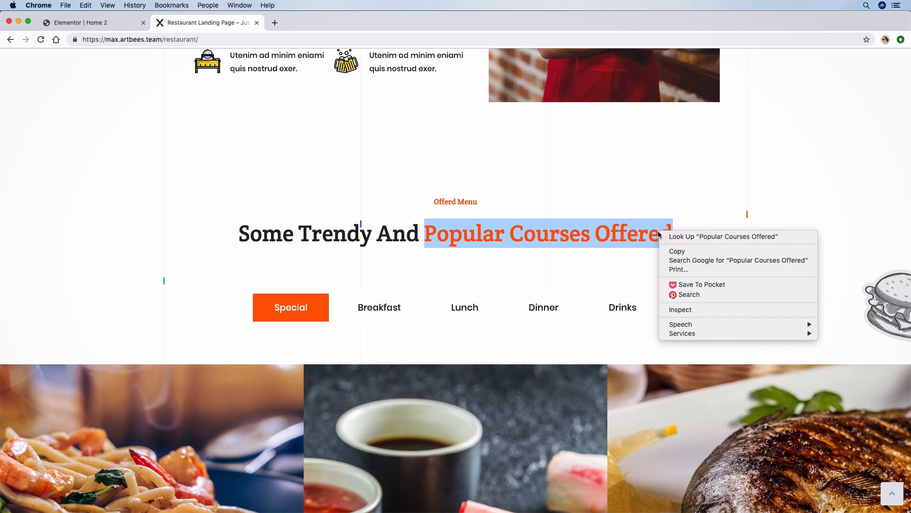
pyautogui.click(674, 251)
pyautogui.click(81, 23)
pyautogui.rightClick(30, 201)
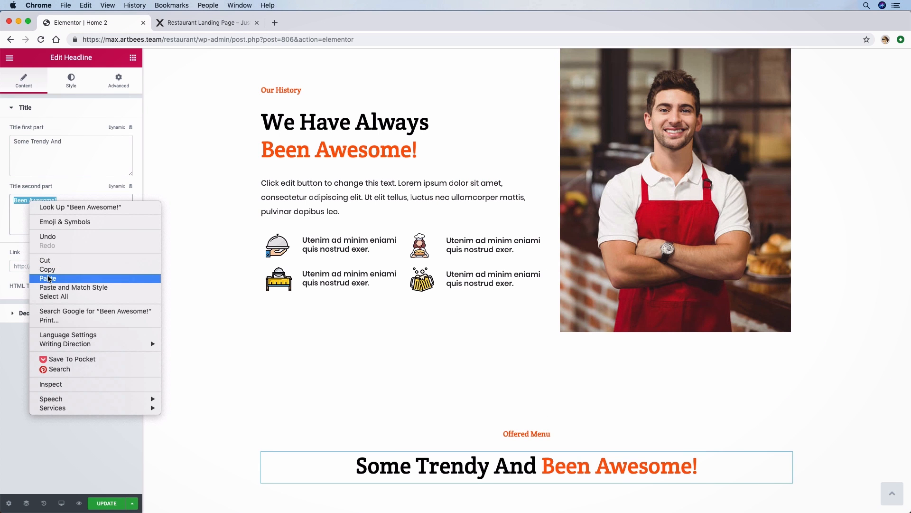
pyautogui.click(49, 278)
# Find the Spacer widget and place one below the "Some Trendy And Popular Courses Offered" headline.
pyautogui.scroll(-5, 620, 376)
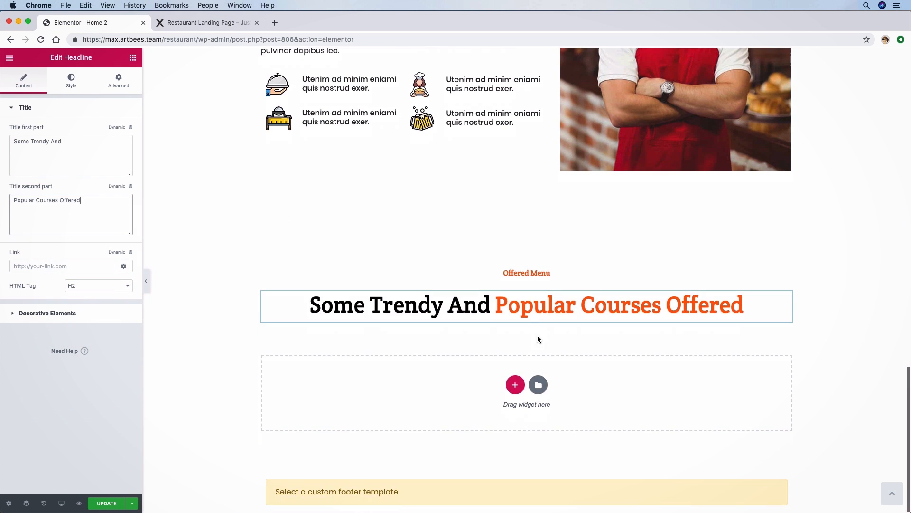
pyautogui.click(133, 59)
pyautogui.write('sp')
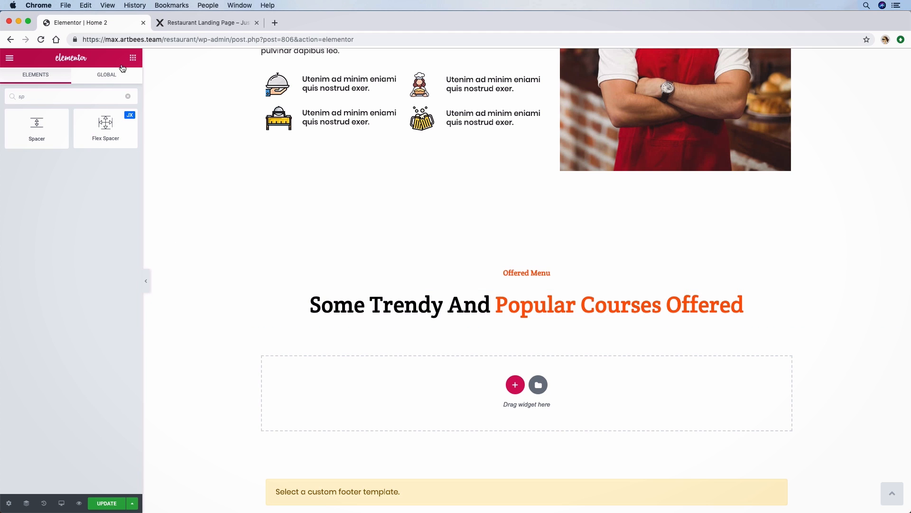
pyautogui.moveTo(36, 126); pyautogui.dragTo(437, 311)
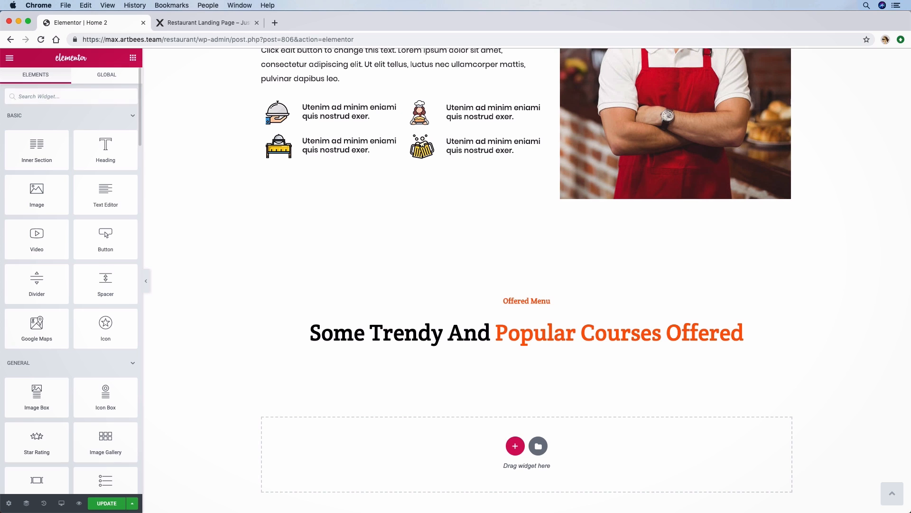
# Place a Tabs widget below the spacer under the headline and delete its second and third tab items.
pyautogui.write('tabs')
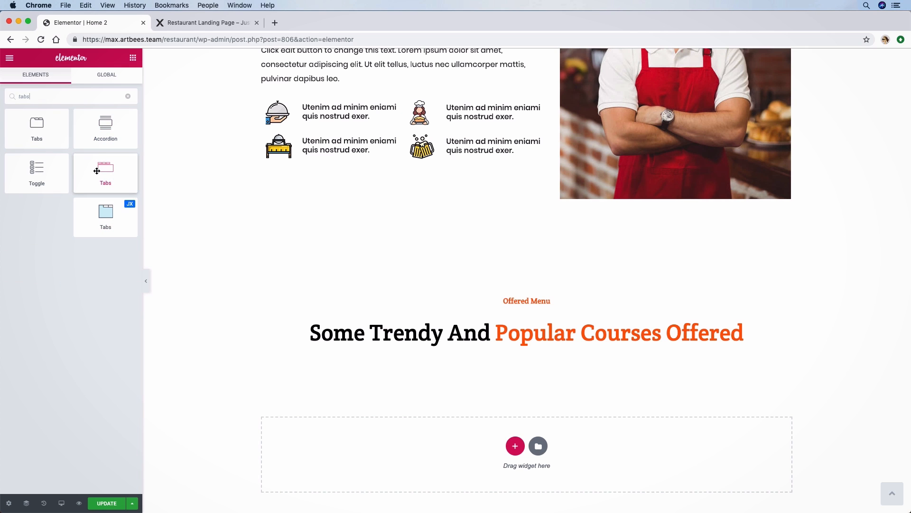
pyautogui.moveTo(97, 171); pyautogui.dragTo(405, 383)
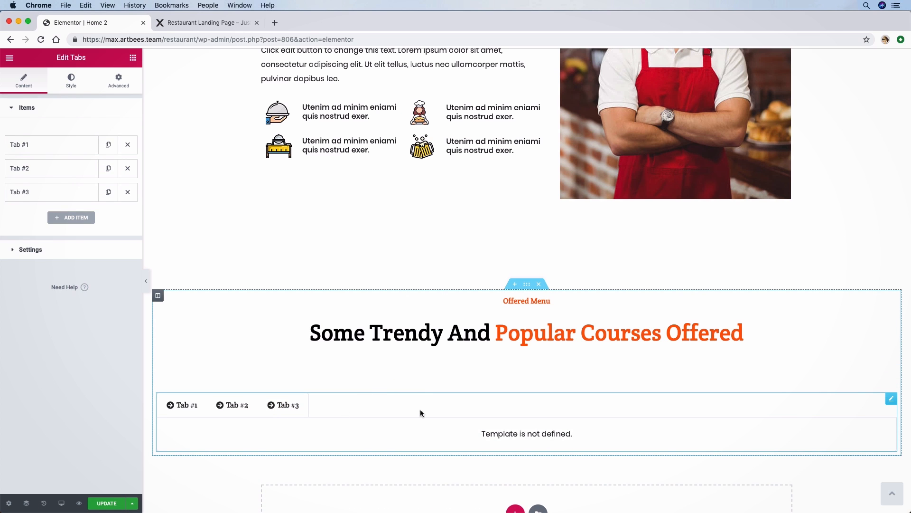
pyautogui.click(129, 169)
pyautogui.click(128, 169)
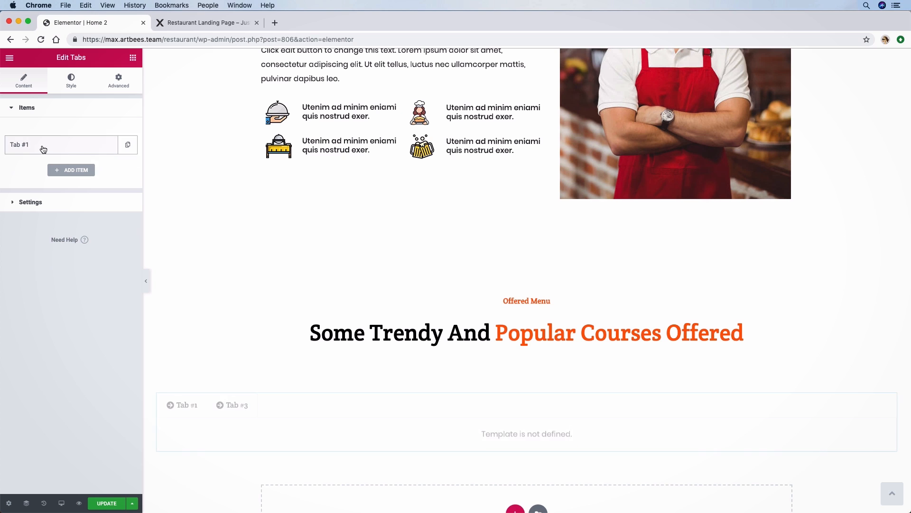
# Change the remaining tab's label to "Special".
pyautogui.click(116, 150)
pyautogui.moveTo(93, 313); pyautogui.dragTo(55, 316)
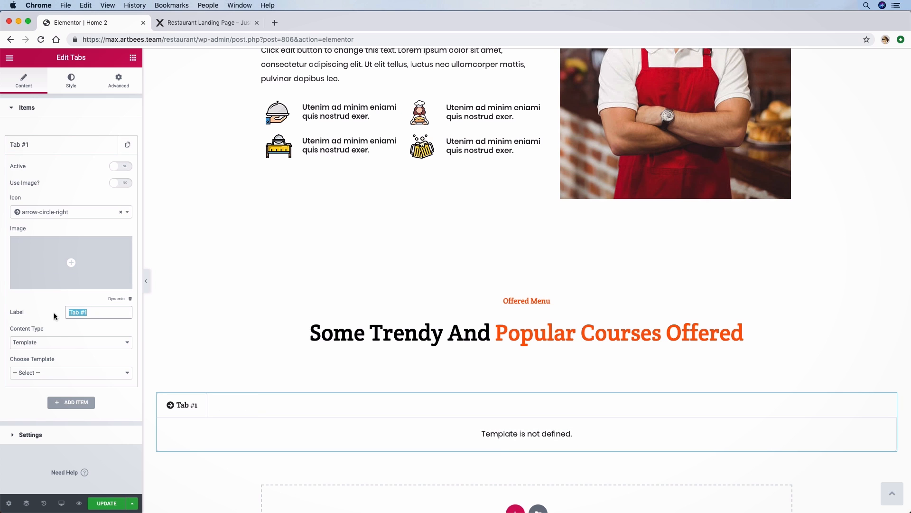
pyautogui.write('Brea=')
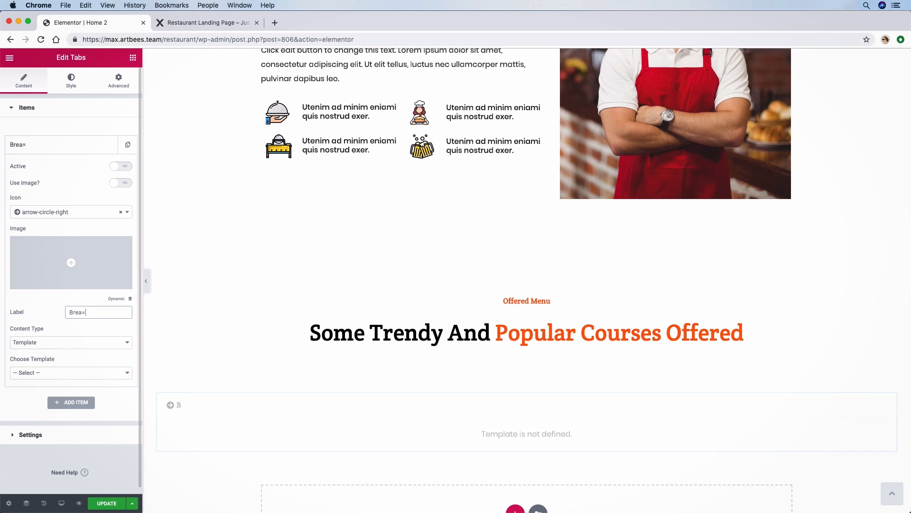
pyautogui.press('BackSpace')
pyautogui.press('BackSpace')
pyautogui.write('Special')
# Add four more tab items labelled "Breakfast", "Lunch", "Dinner" and "Drinks", and remove the tab icons.
pyautogui.click(90, 402)
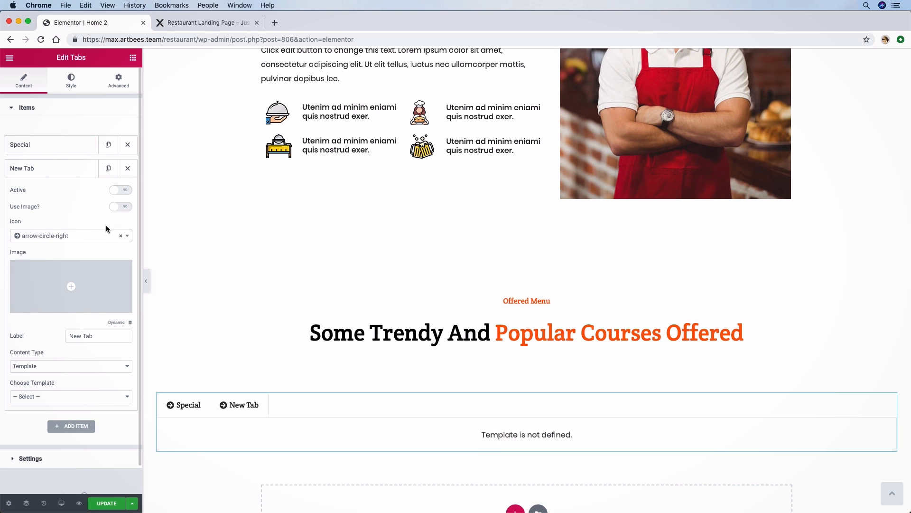
pyautogui.click(121, 238)
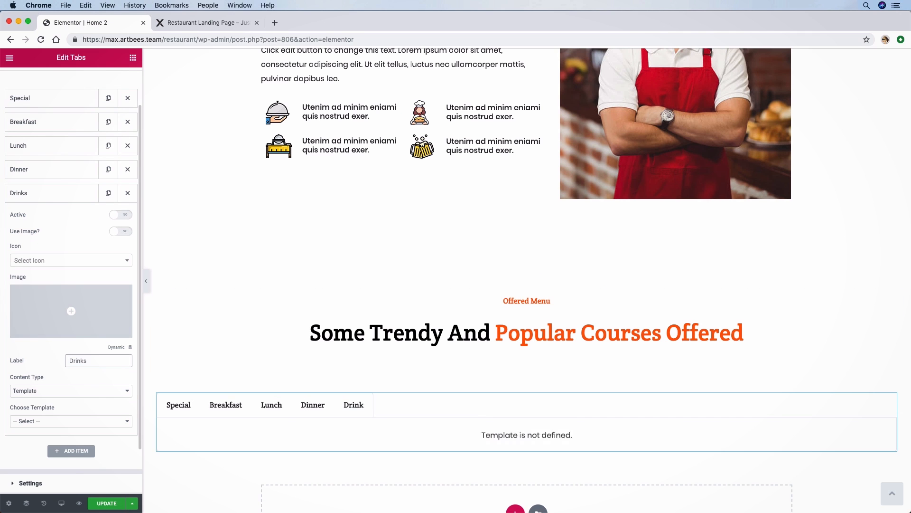
pyautogui.click(81, 197)
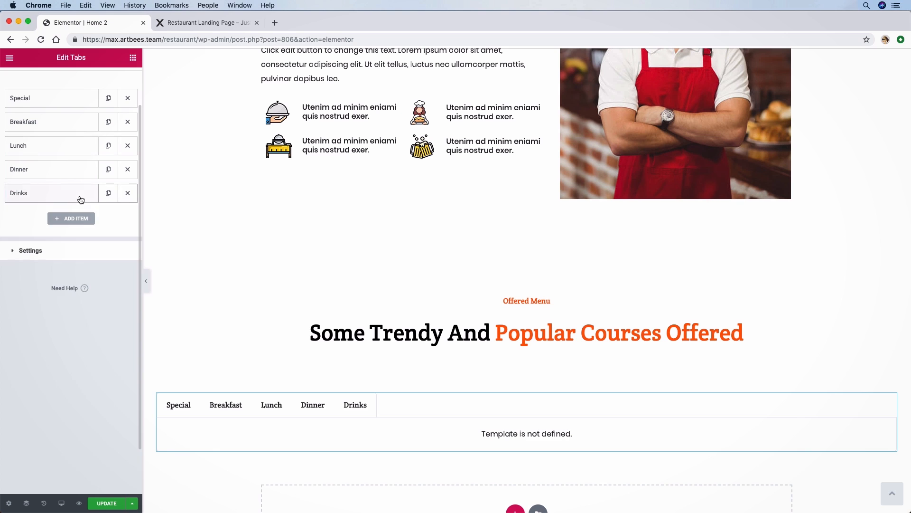
# Centre-align the row of tabs in the tabs control styling.
pyautogui.click(65, 85)
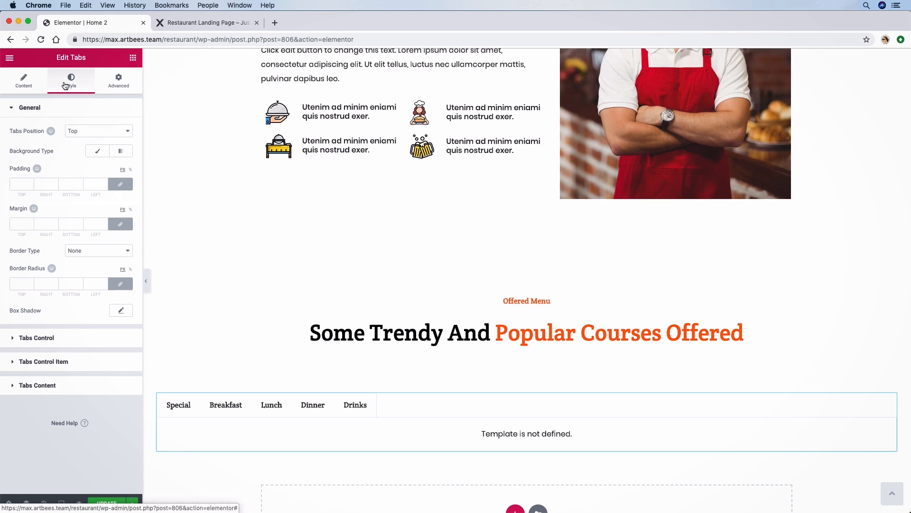
pyautogui.click(37, 337)
pyautogui.click(100, 156)
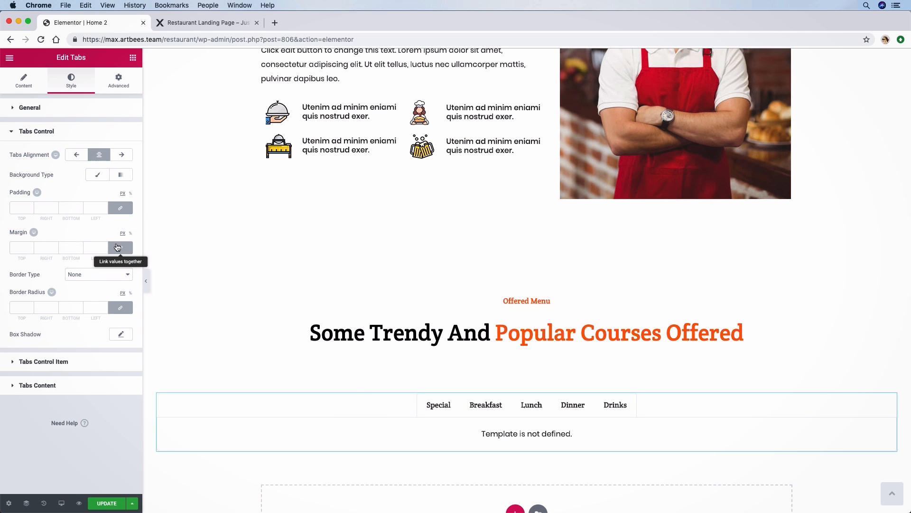
# Give the tabs control a Solid border with a fully transparent colour.
pyautogui.click(123, 281)
pyautogui.click(118, 286)
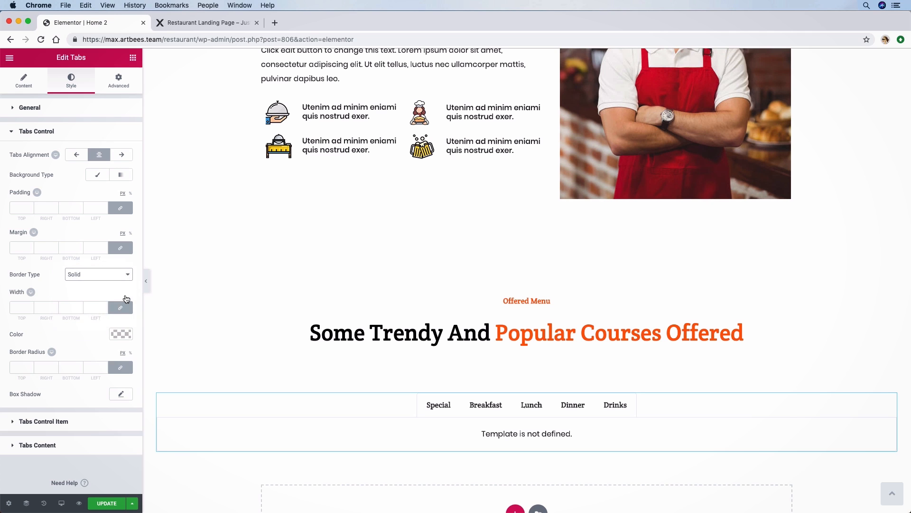
pyautogui.click(121, 334)
pyautogui.moveTo(130, 351); pyautogui.dragTo(131, 486)
pyautogui.click(132, 483)
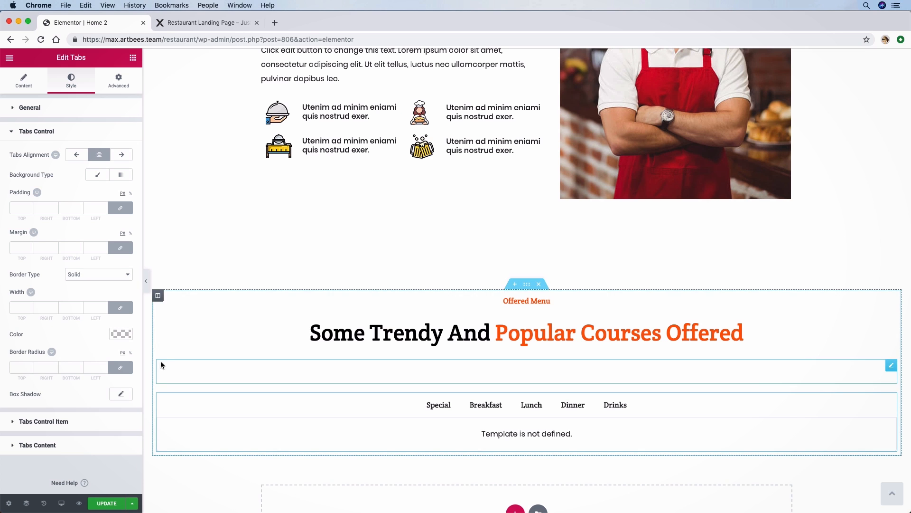
# Set the font family of the tab control items in their normal state to Poppins.
pyautogui.click(63, 422)
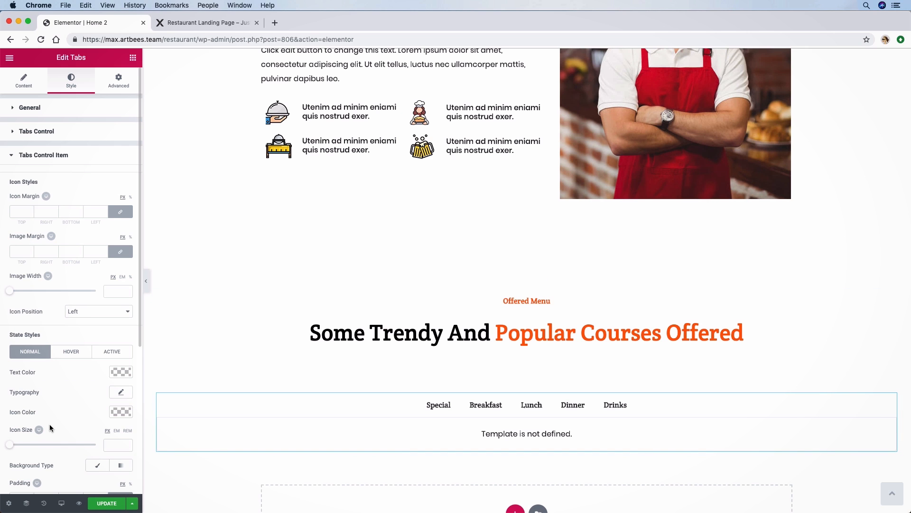
pyautogui.scroll(-5, 94, 362)
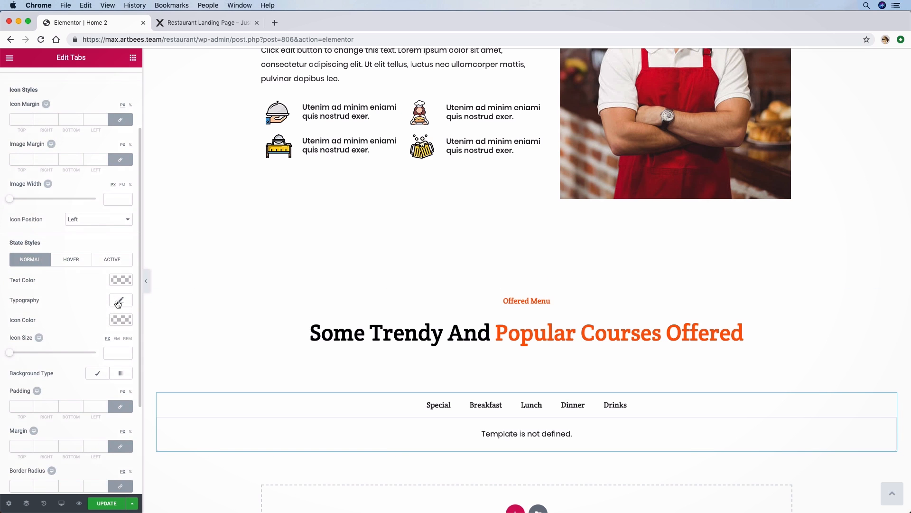
pyautogui.click(119, 300)
pyautogui.click(106, 326)
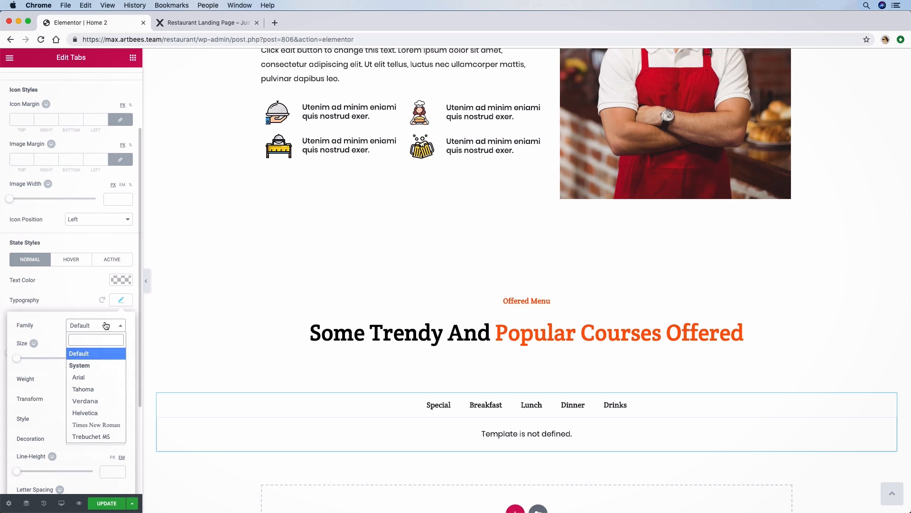
pyautogui.write('popp')
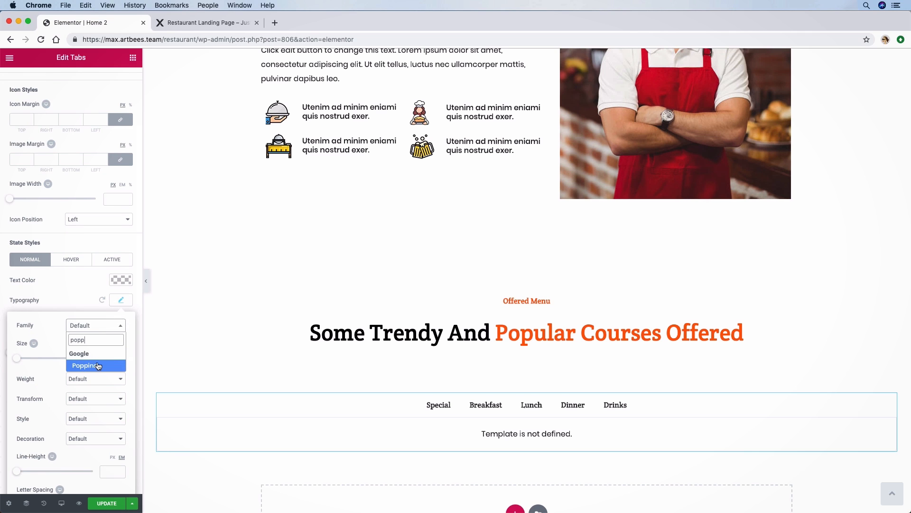
pyautogui.click(98, 366)
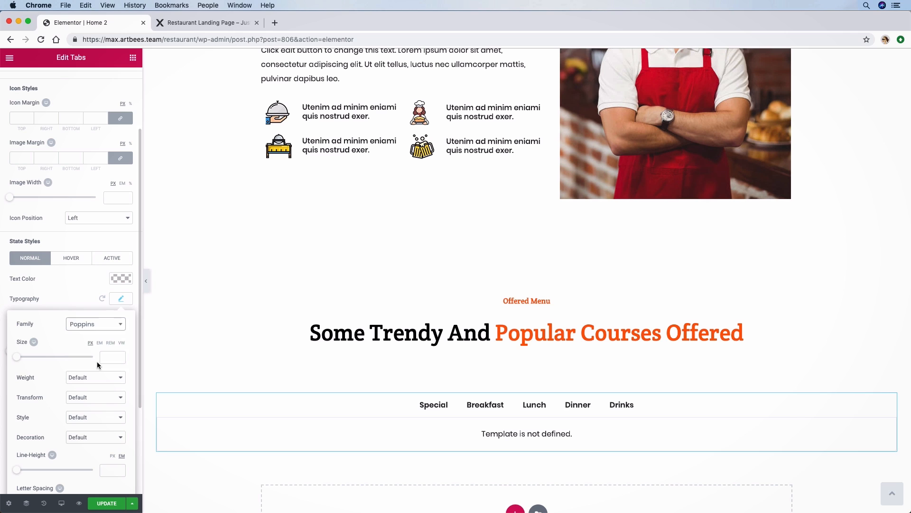
# Set the normal-state tab labels to size 19 px and weight 500.
pyautogui.click(112, 359)
pyautogui.write('19')
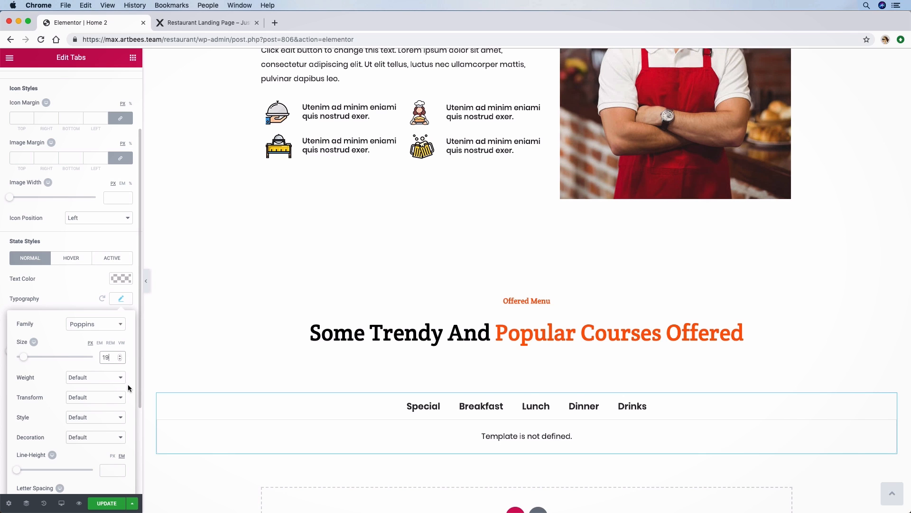
pyautogui.click(103, 380)
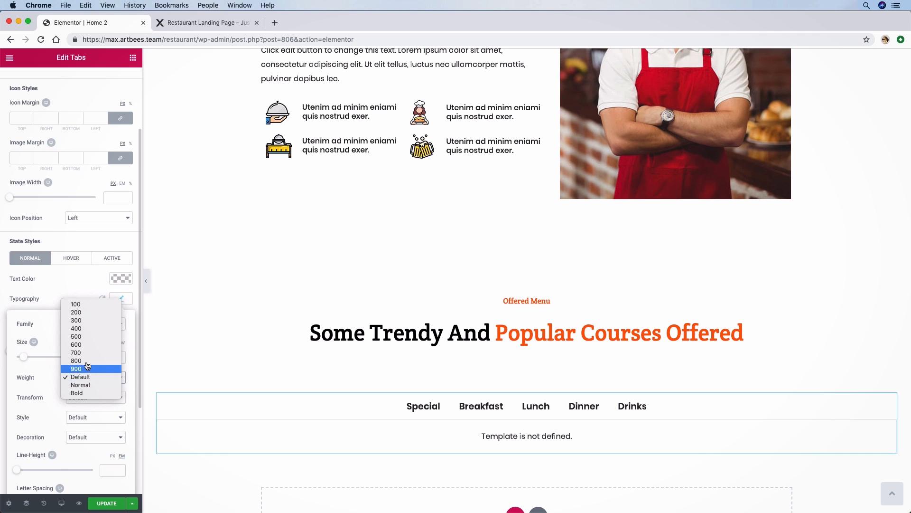
pyautogui.click(81, 340)
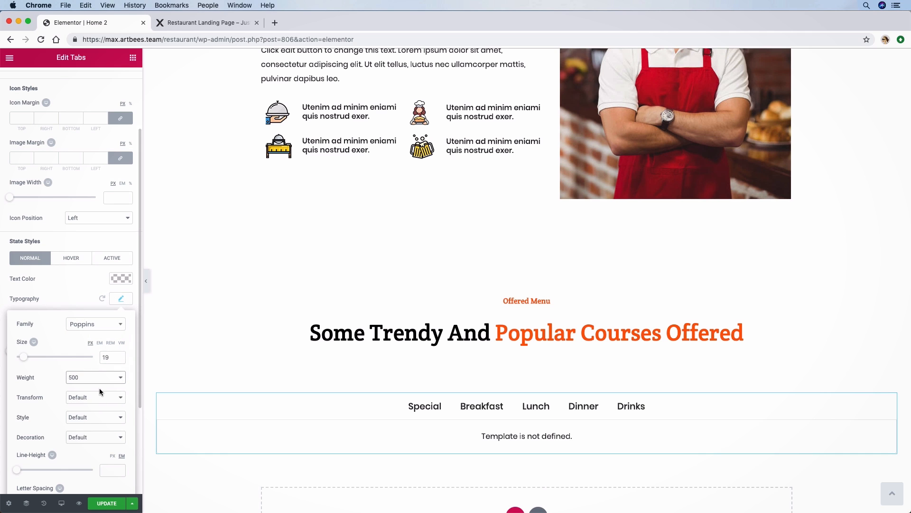
pyautogui.scroll(-4, 66, 406)
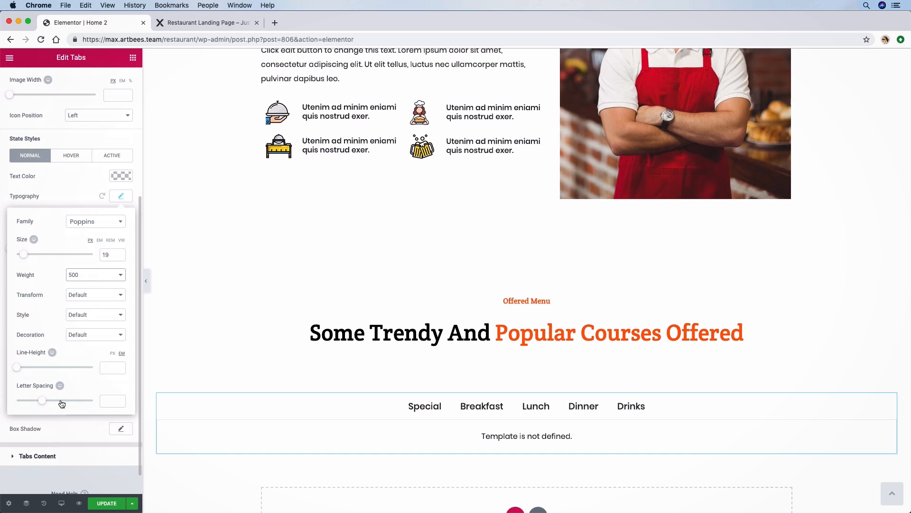
pyautogui.click(55, 201)
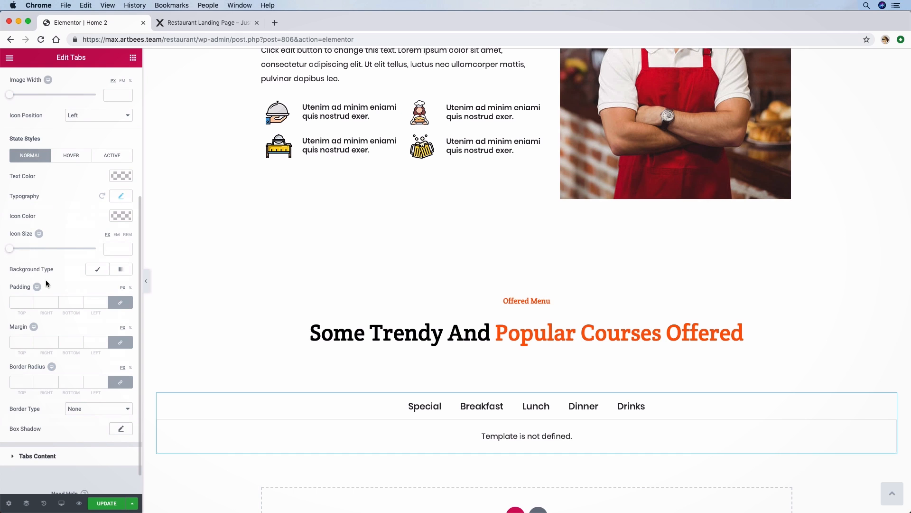
# Unlink the tab items' padding and set it to 12 px top and bottom, 45 px right and left.
pyautogui.click(27, 299)
pyautogui.click(120, 302)
pyautogui.click(20, 303)
pyautogui.write('12')
pyautogui.click(43, 303)
pyautogui.write('45')
pyautogui.click(74, 302)
pyautogui.write('12')
pyautogui.click(90, 301)
pyautogui.write('45')
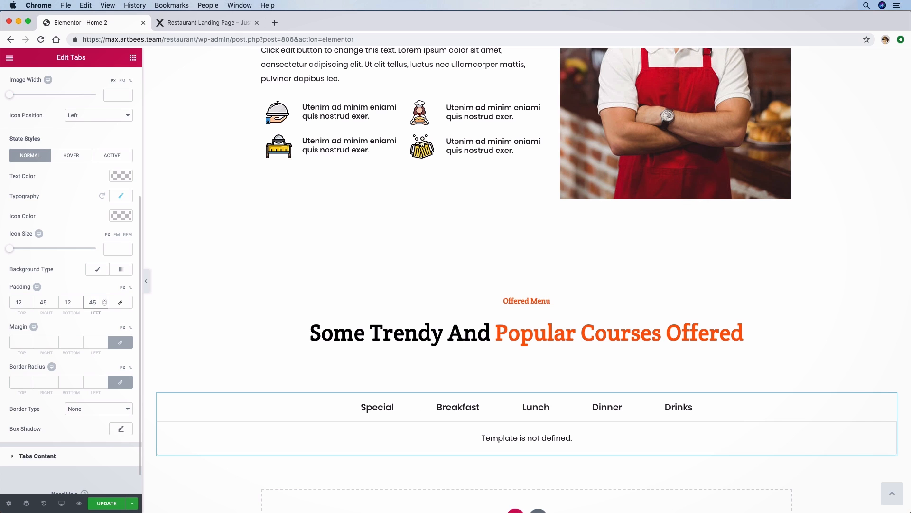
# Unlink the tab items' margin and set it to 8 px right and left, 0 top and bottom.
pyautogui.click(29, 343)
pyautogui.click(31, 343)
pyautogui.click(121, 342)
pyautogui.click(46, 343)
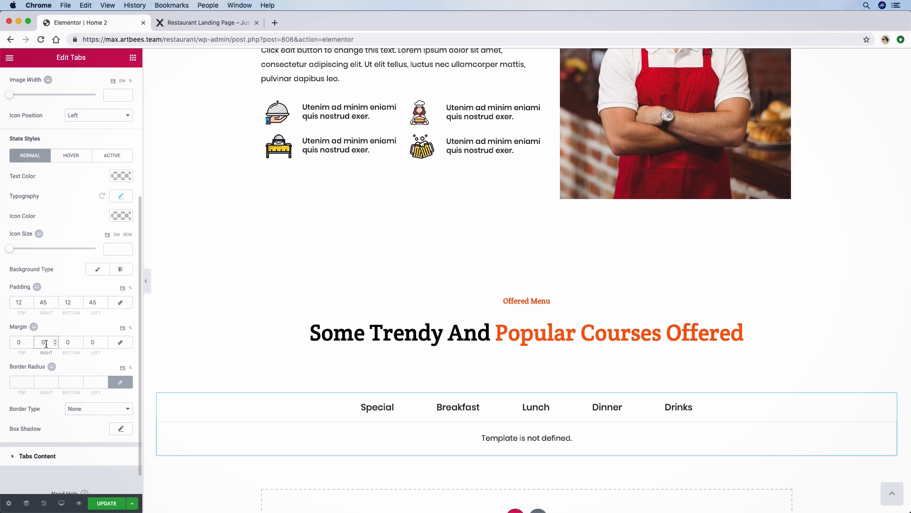
pyautogui.write('8')
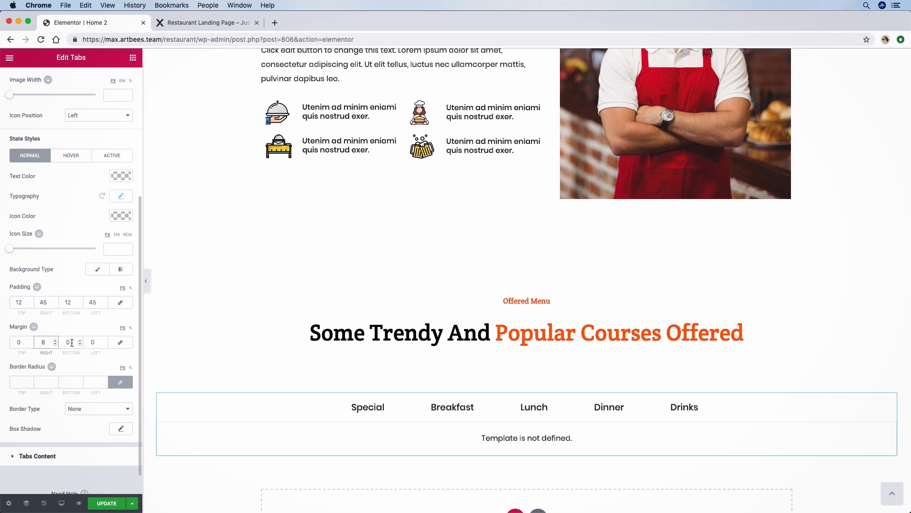
pyautogui.click(88, 342)
pyautogui.write('8')
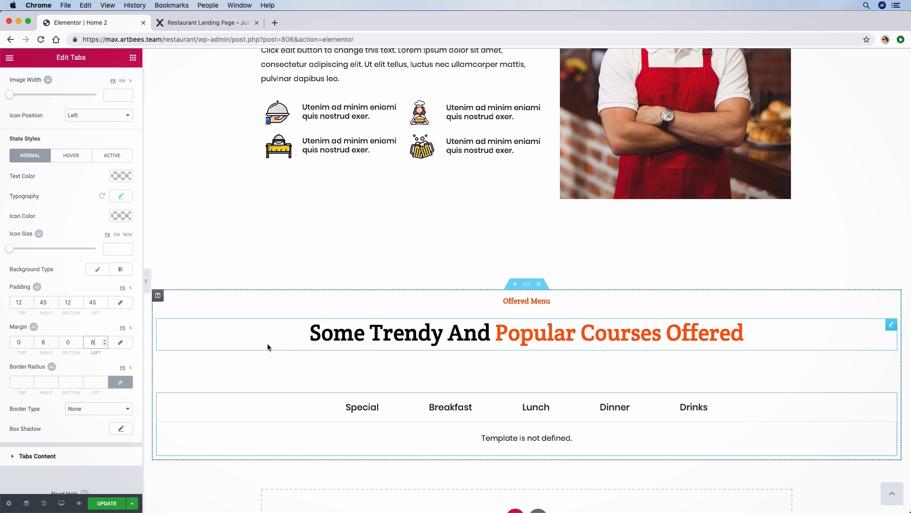
pyautogui.click(43, 456)
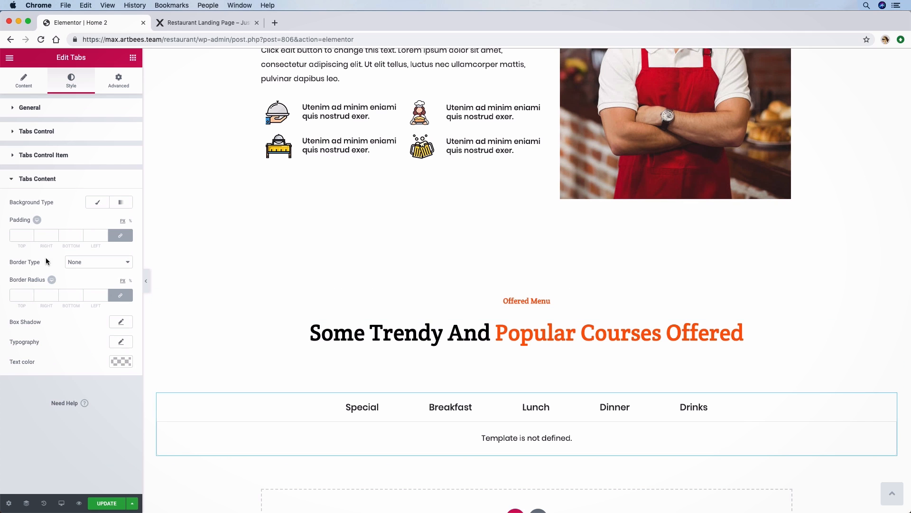
pyautogui.click(29, 183)
# Set the text colour of the tab control items' active state to white.
pyautogui.click(29, 159)
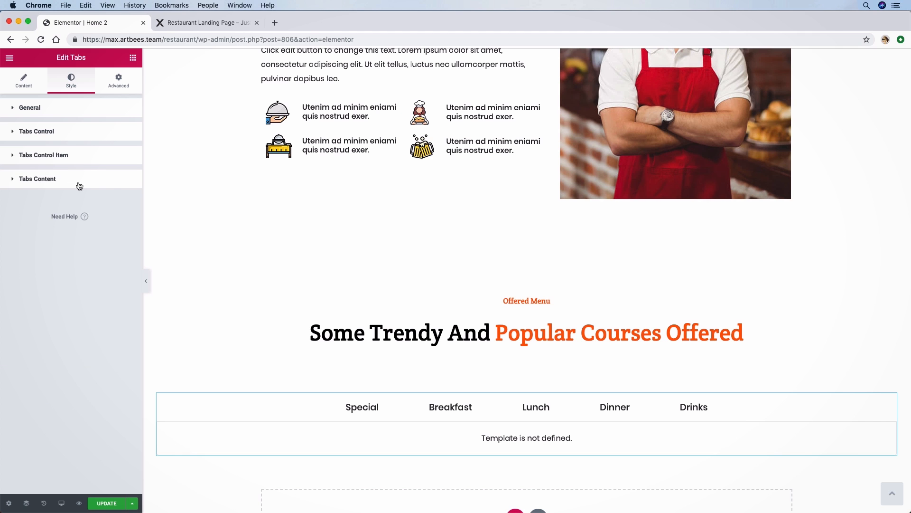
pyautogui.scroll(-5, 76, 237)
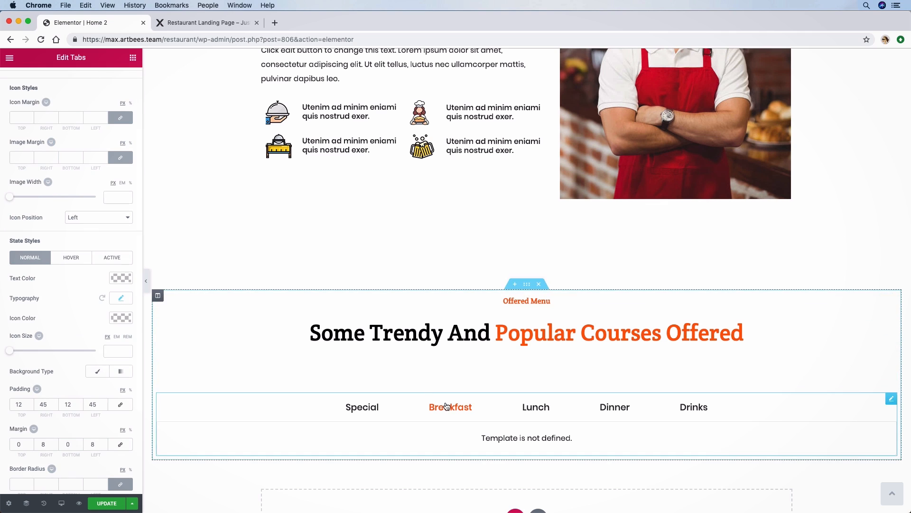
pyautogui.click(108, 258)
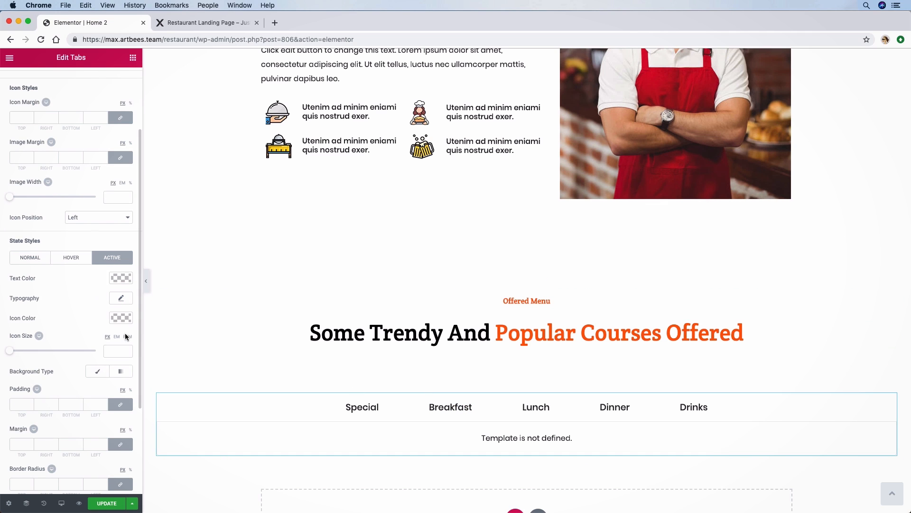
pyautogui.click(126, 278)
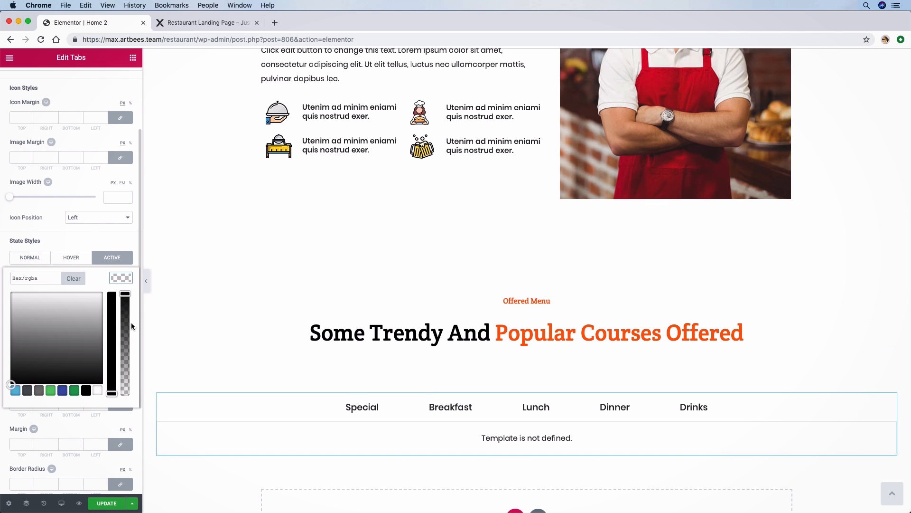
pyautogui.moveTo(128, 295); pyautogui.dragTo(125, 339)
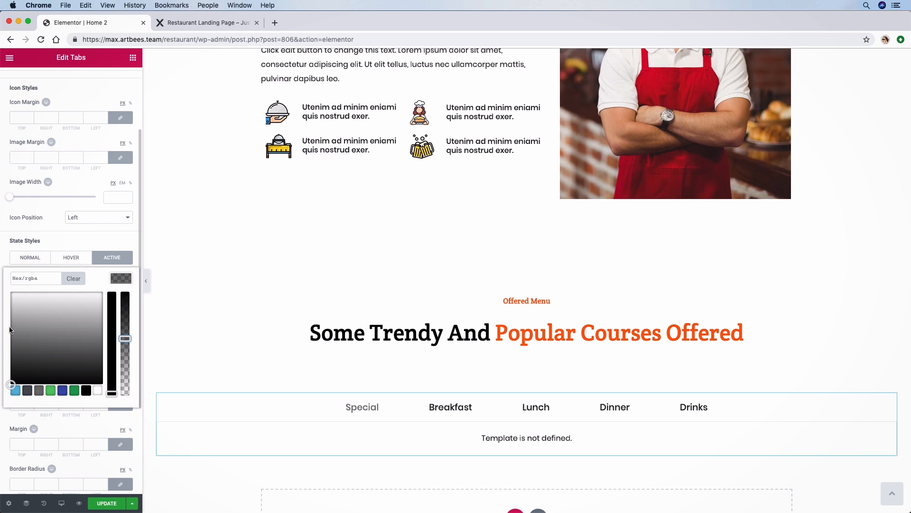
pyautogui.click(97, 391)
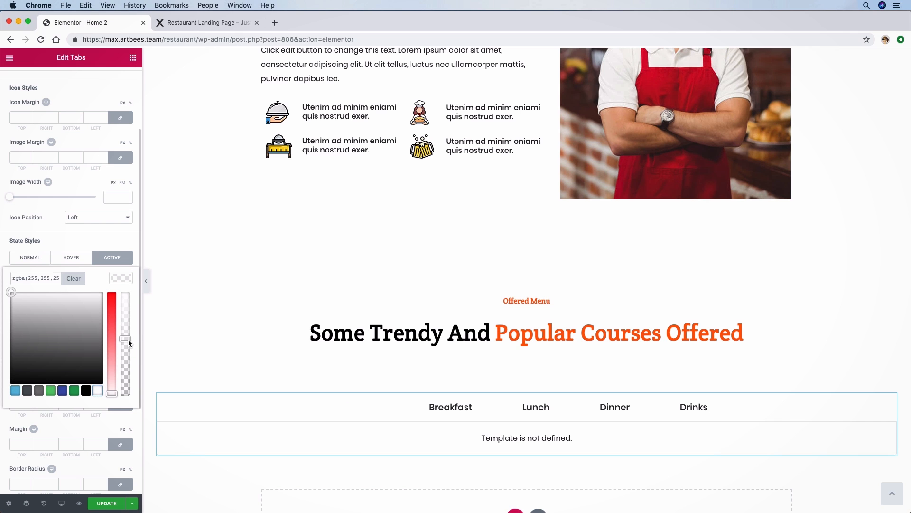
pyautogui.moveTo(128, 340); pyautogui.dragTo(131, 292)
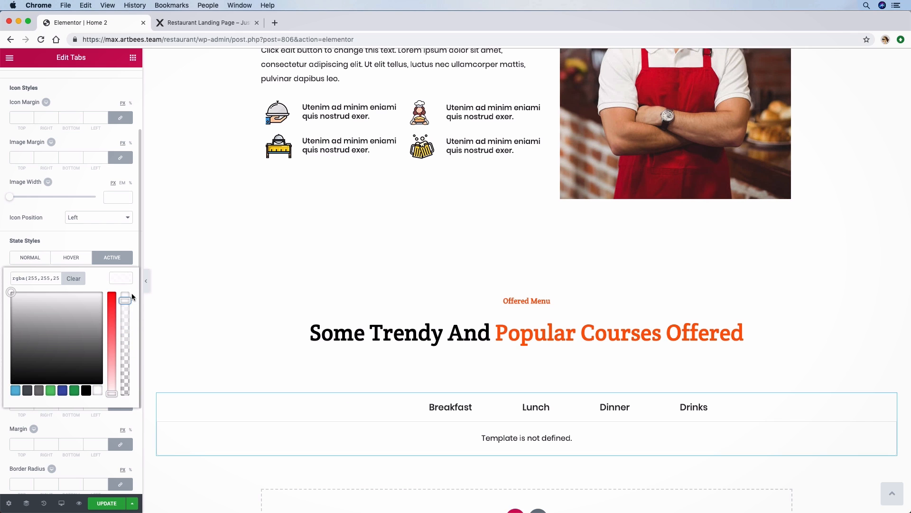
pyautogui.click(120, 245)
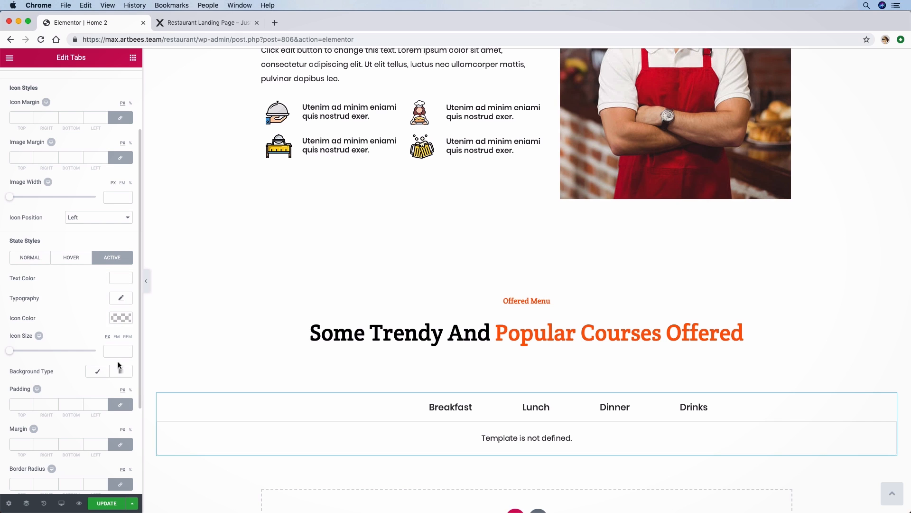
# Give the tab items' active state a classic background in colour #FF5600.
pyautogui.click(97, 372)
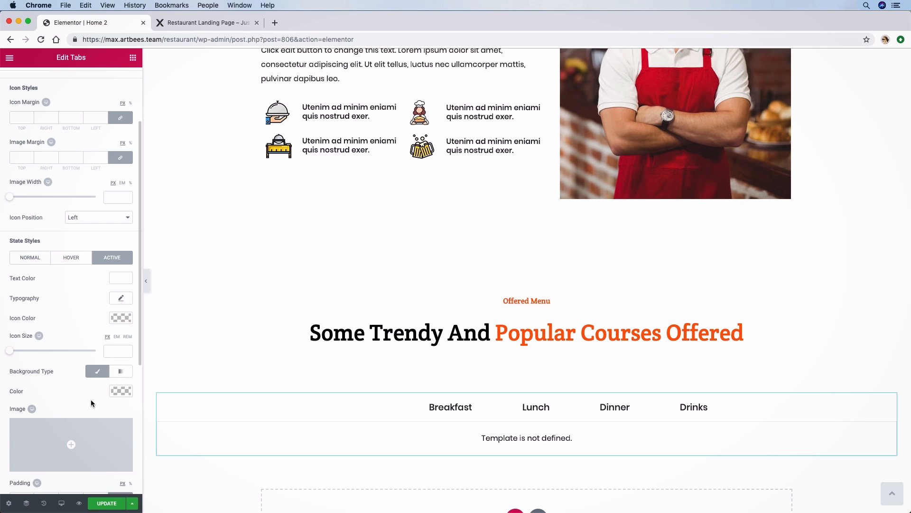
pyautogui.scroll(-3, 90, 400)
pyautogui.click(126, 302)
pyautogui.click(28, 308)
pyautogui.write('ff')
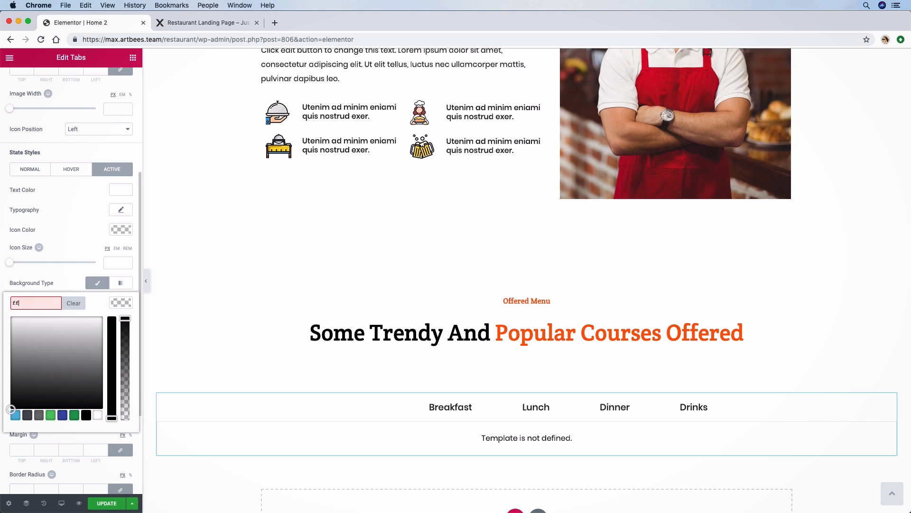
pyautogui.write('5600')
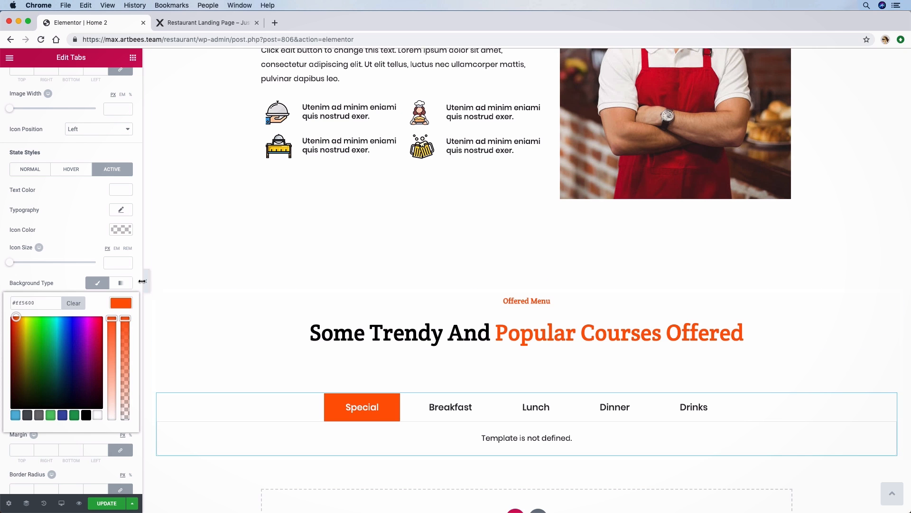
pyautogui.click(1, 418)
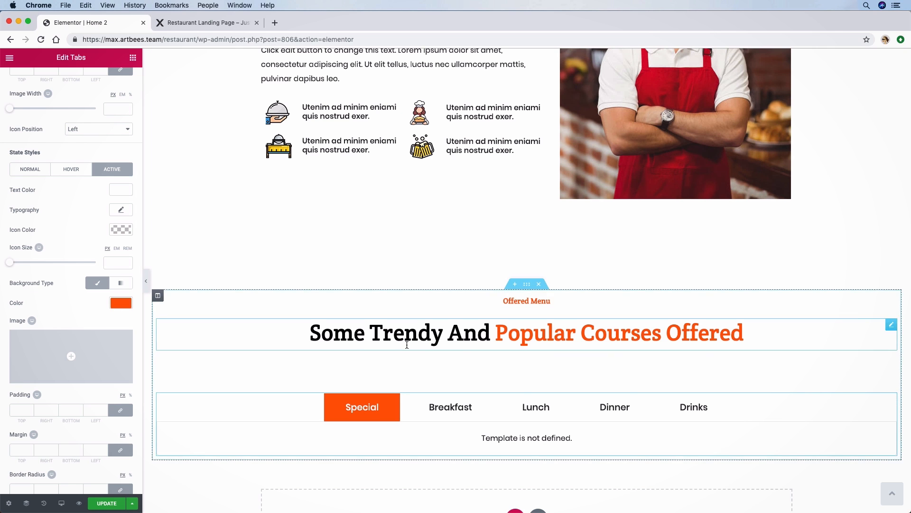
# Preview the active style on the Breakfast, Lunch, Dinner, Drinks and Special tabs, and update the page.
pyautogui.scroll(-3, 407, 343)
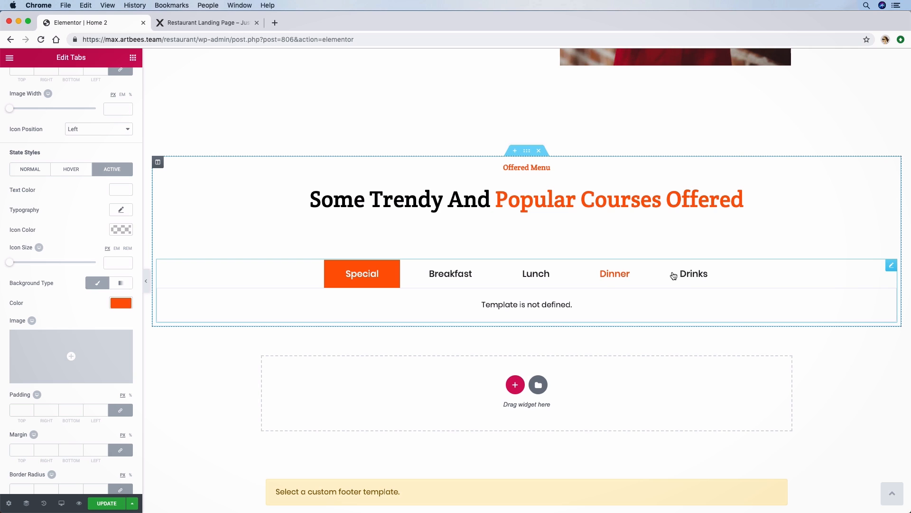
pyautogui.click(467, 275)
pyautogui.click(539, 273)
pyautogui.click(605, 274)
pyautogui.click(678, 275)
pyautogui.click(363, 274)
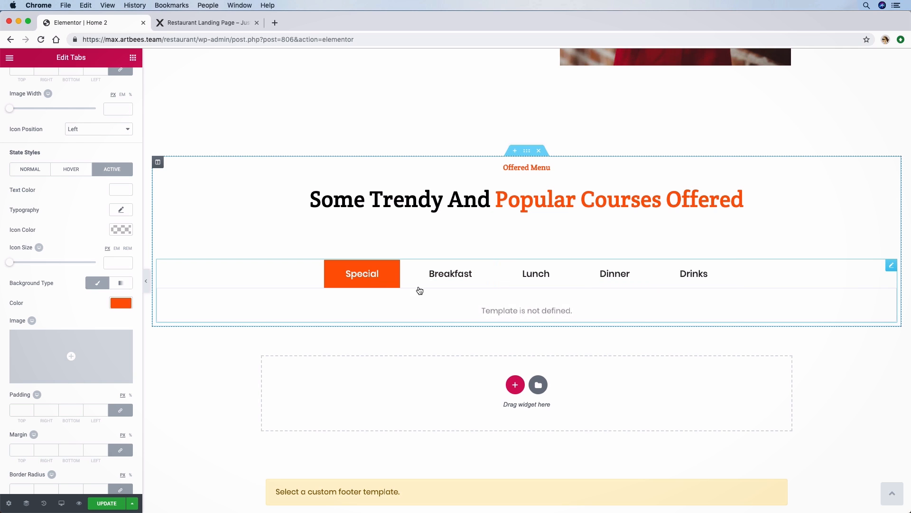
pyautogui.scroll(5, 523, 307)
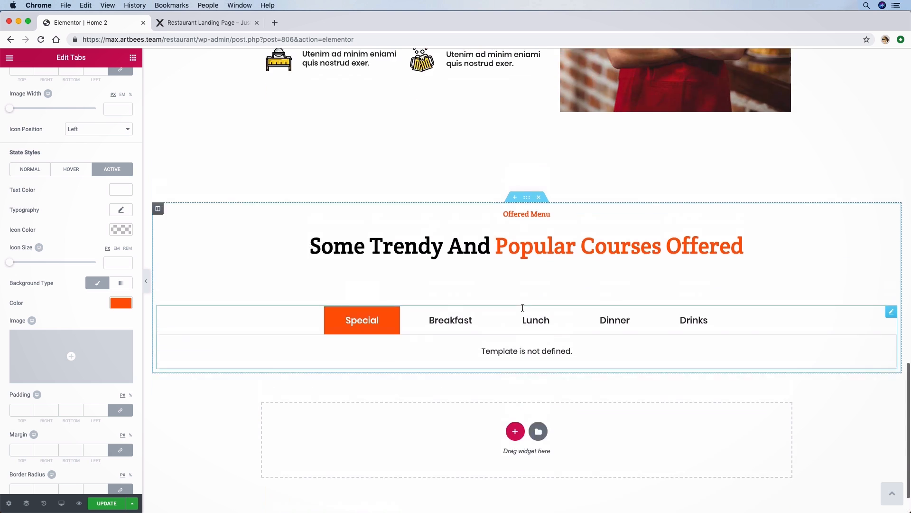
pyautogui.scroll(-5, 522, 307)
pyautogui.scroll(2, 244, 356)
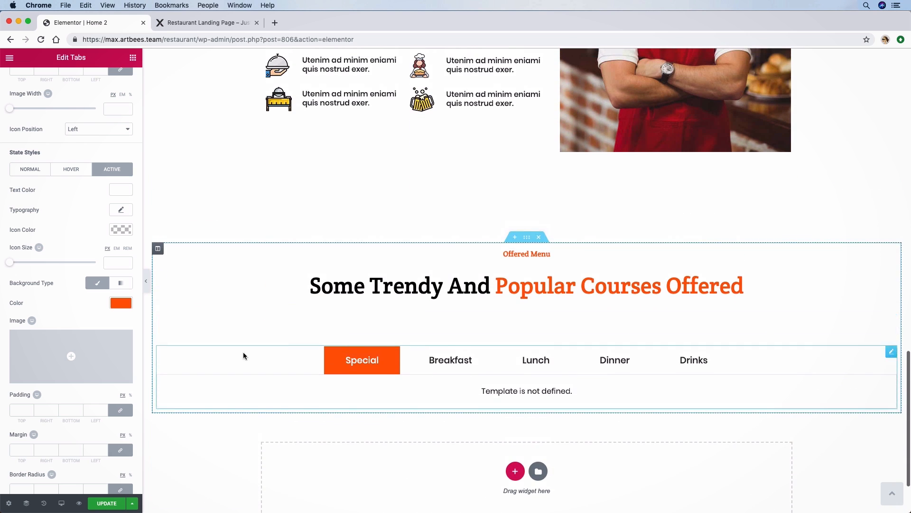
pyautogui.click(101, 506)
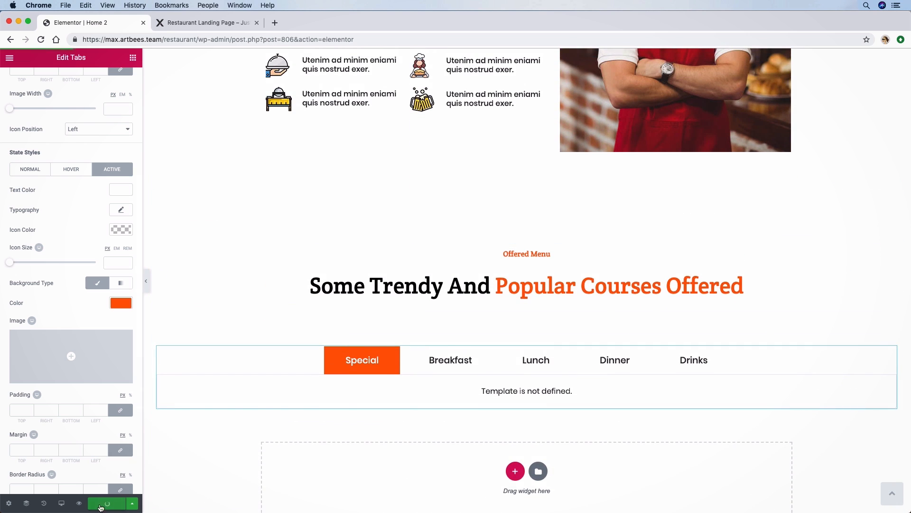
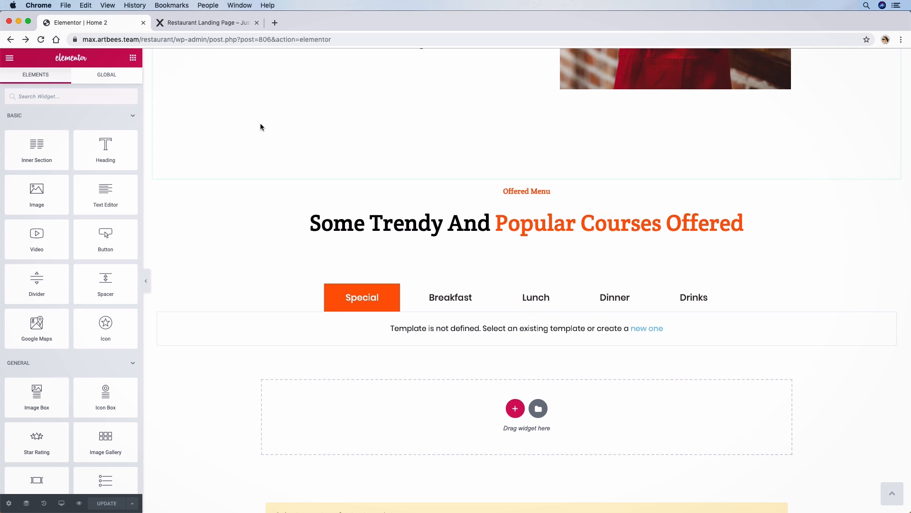
# Examine the dish image grid below the menu tabs on the reference restaurant page, and return to the editor.
pyautogui.click(197, 26)
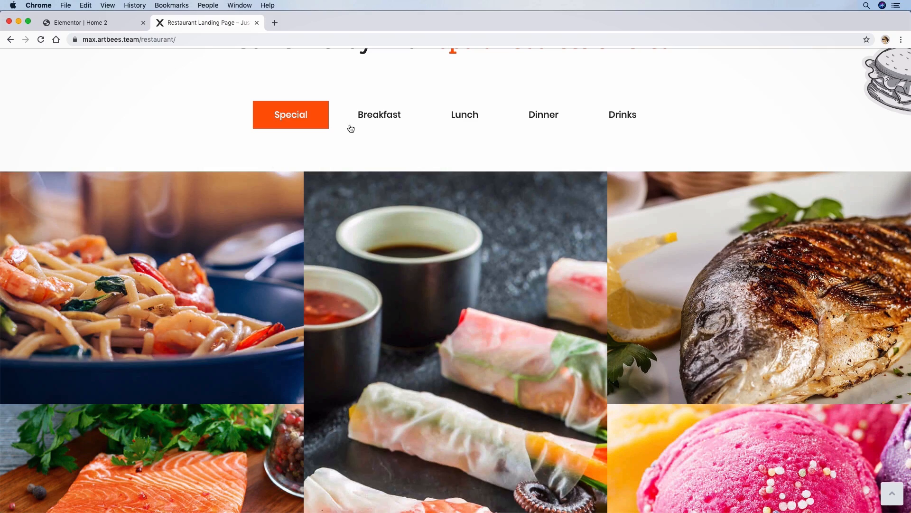
pyautogui.scroll(-3, 249, 203)
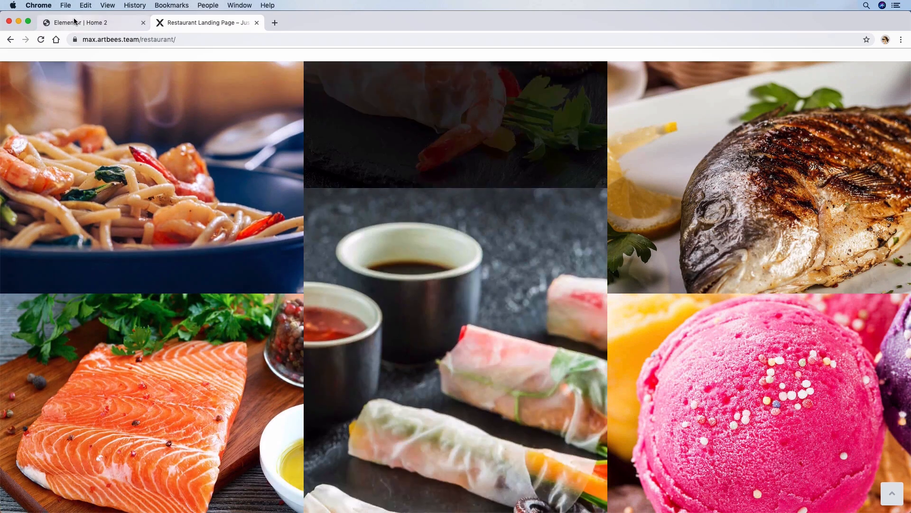
pyautogui.click(92, 24)
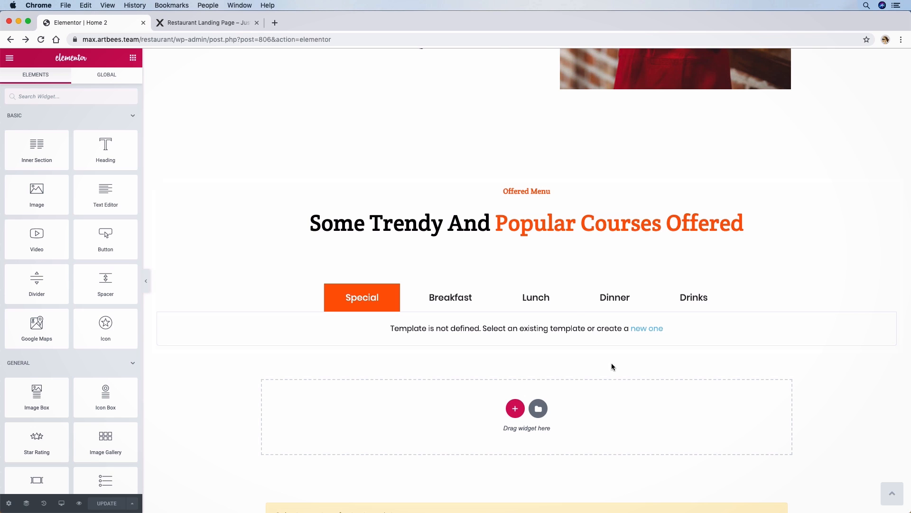
# Keep the Special tab's content type as Template and start a new template for its content.
pyautogui.click(362, 300)
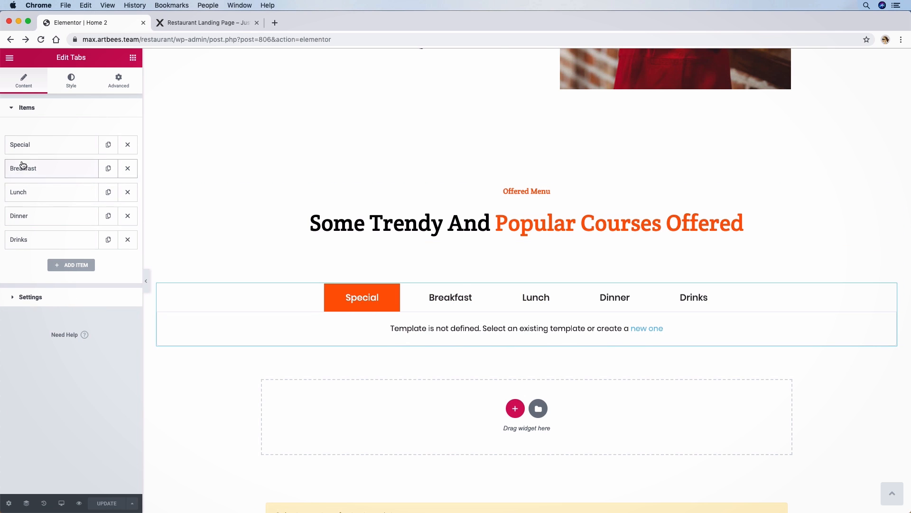
pyautogui.click(30, 144)
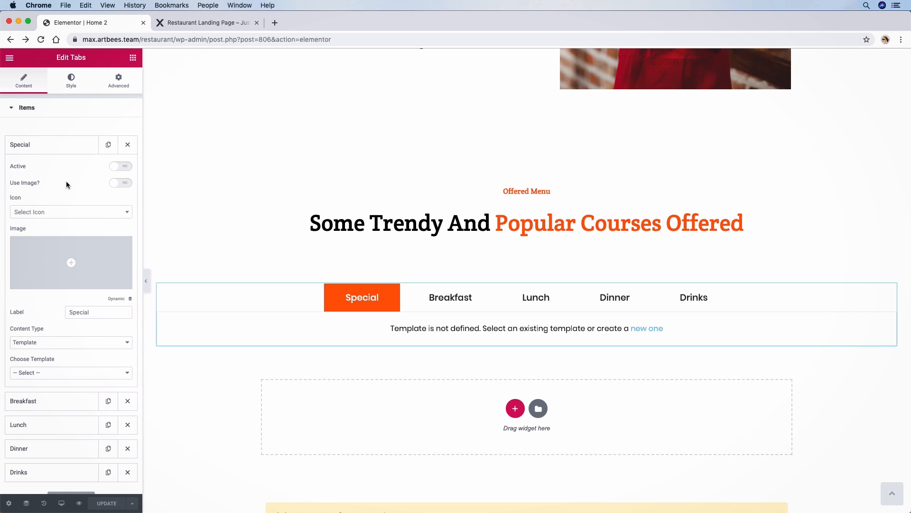
pyautogui.scroll(-4, 50, 174)
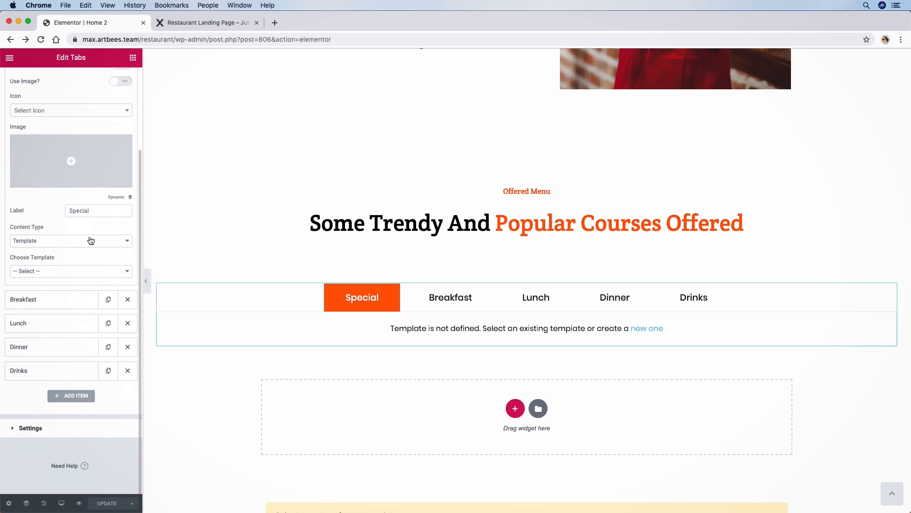
pyautogui.click(64, 247)
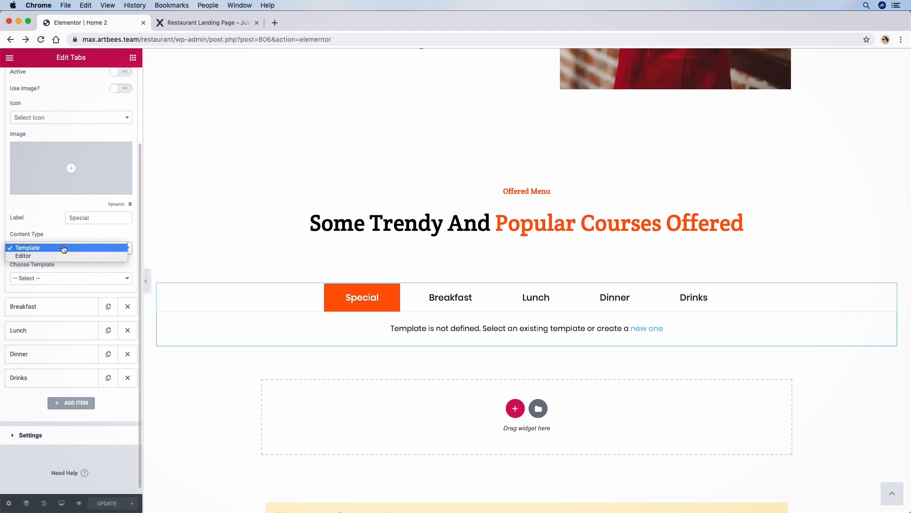
pyautogui.click(64, 248)
pyautogui.click(53, 277)
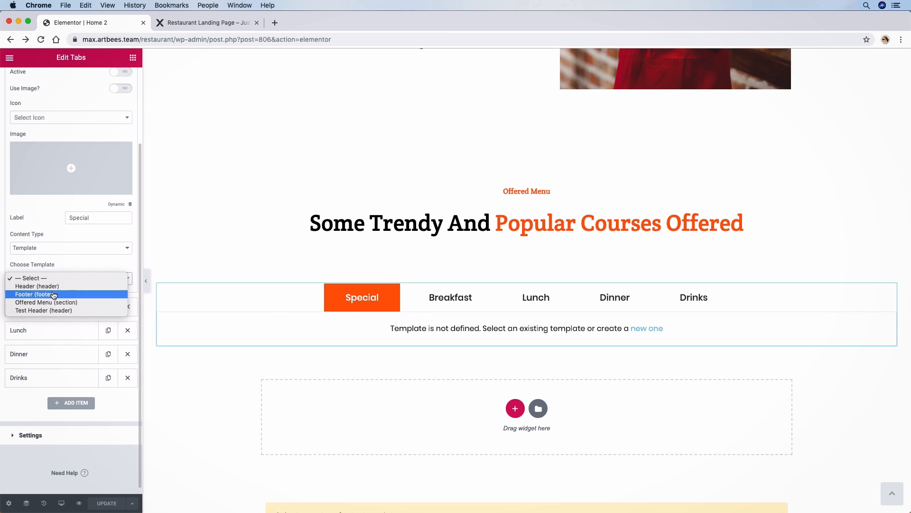
pyautogui.click(67, 261)
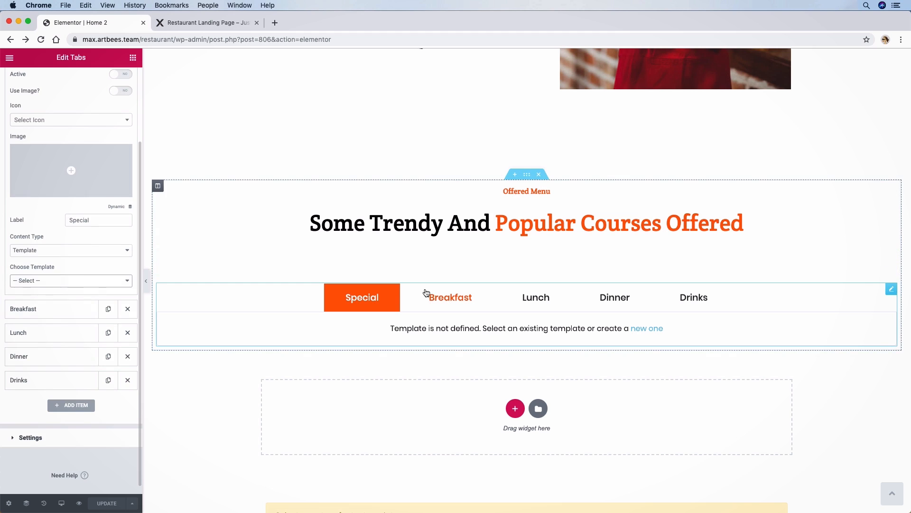
pyautogui.click(641, 329)
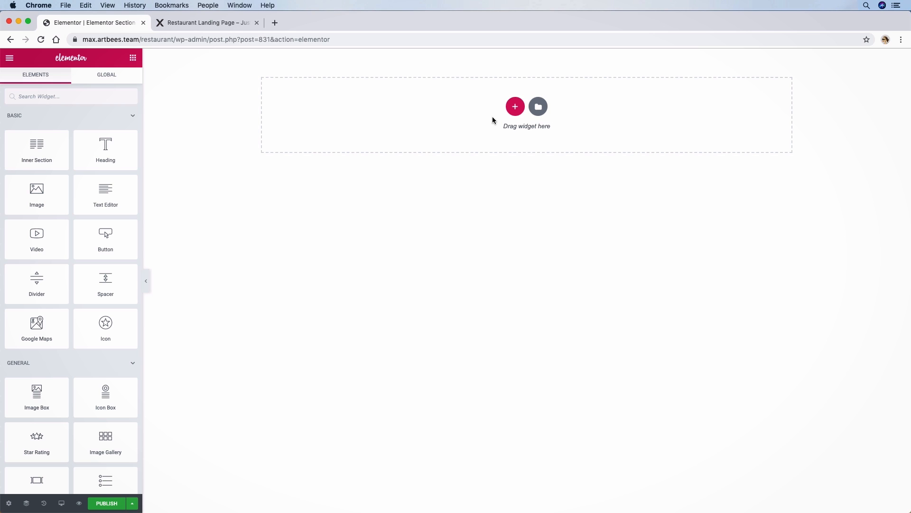
# Add a section with three equal columns to the template, with Full Width content and No Gap between columns.
pyautogui.click(509, 114)
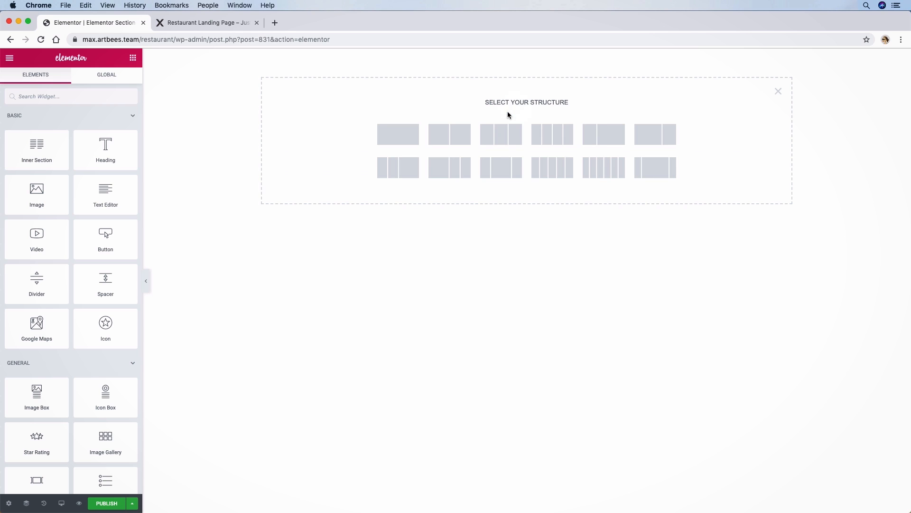
pyautogui.click(494, 135)
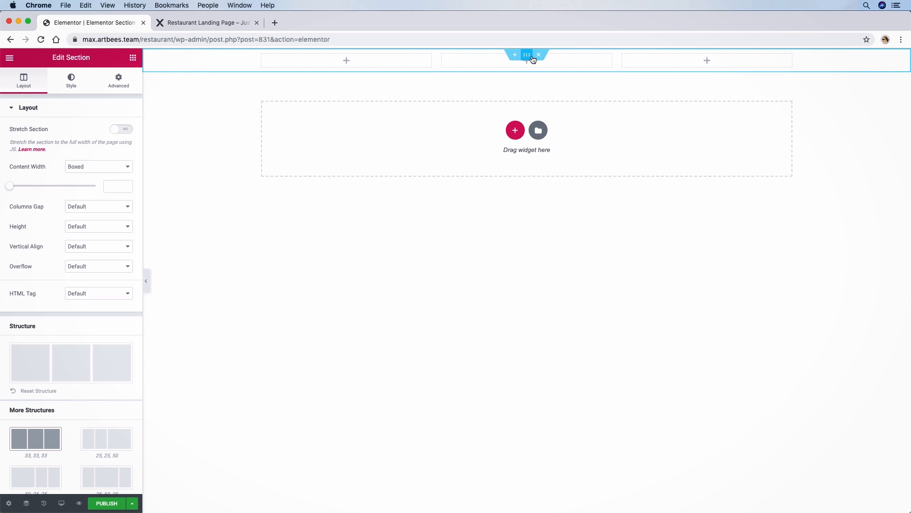
pyautogui.click(89, 169)
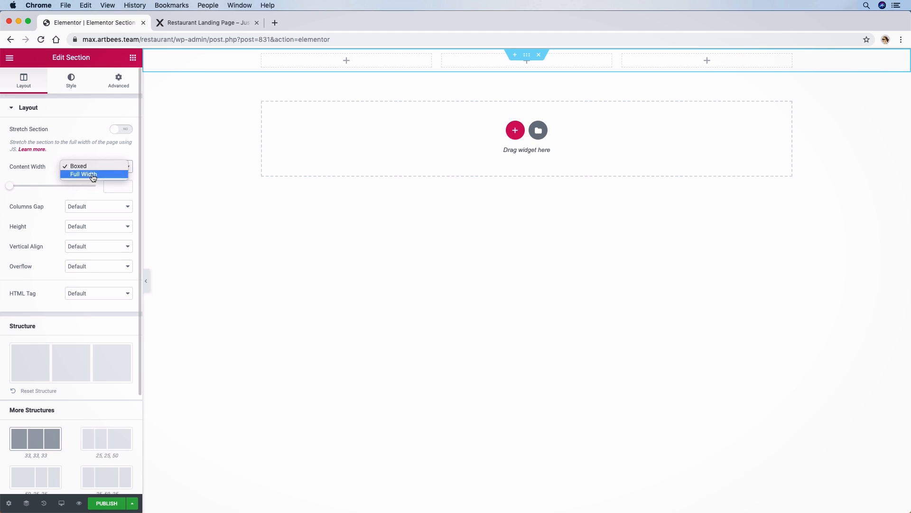
pyautogui.click(91, 175)
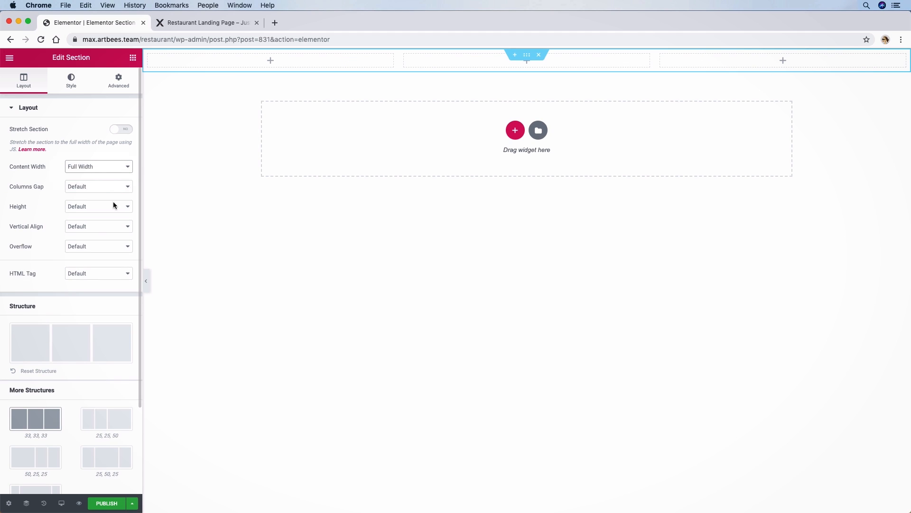
pyautogui.click(98, 192)
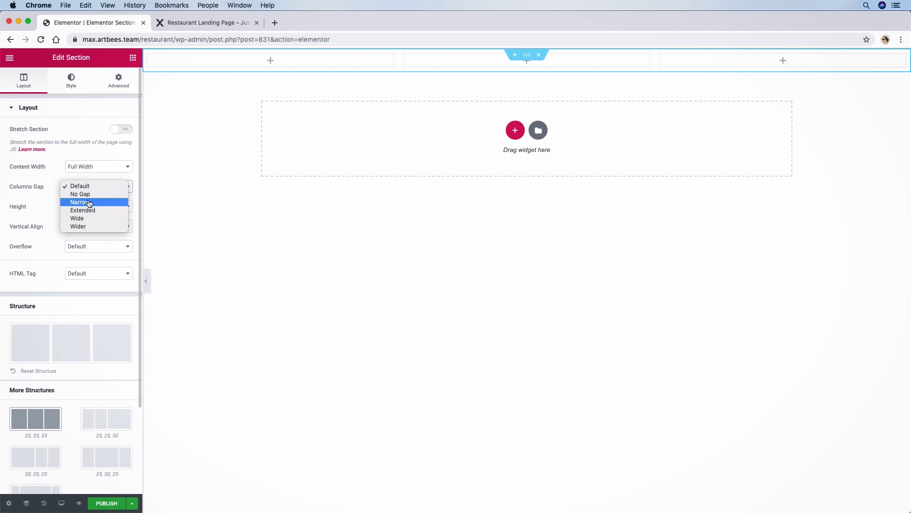
pyautogui.click(88, 195)
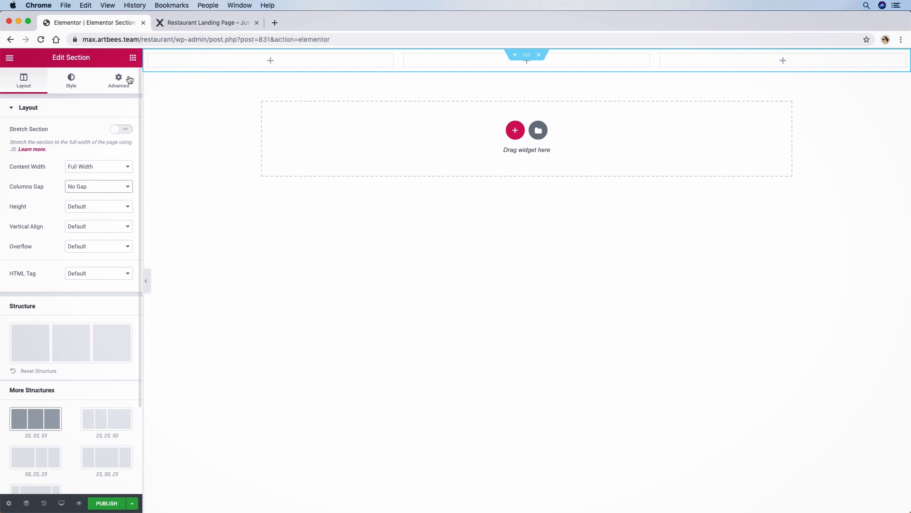
# Add an Animated Box widget to the section's first column and preview its flip effect.
pyautogui.click(133, 58)
pyautogui.write('a')
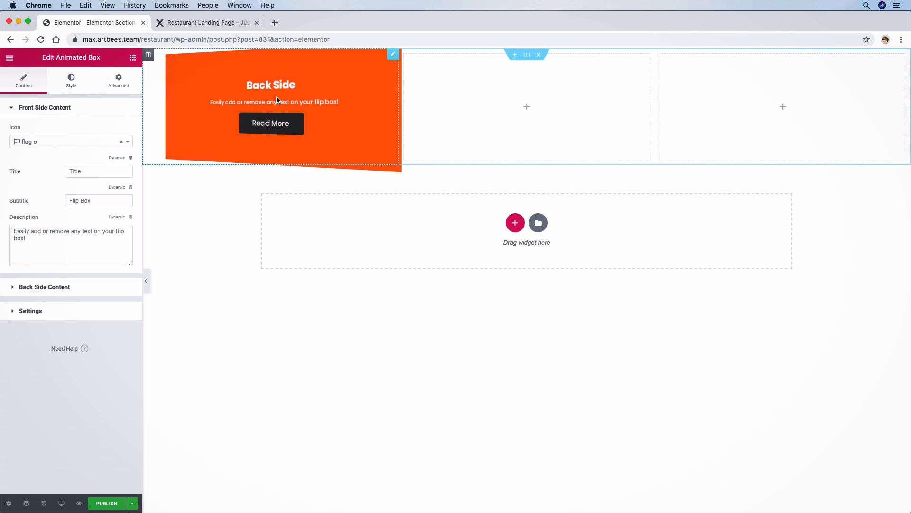
pyautogui.moveTo(265, 102)
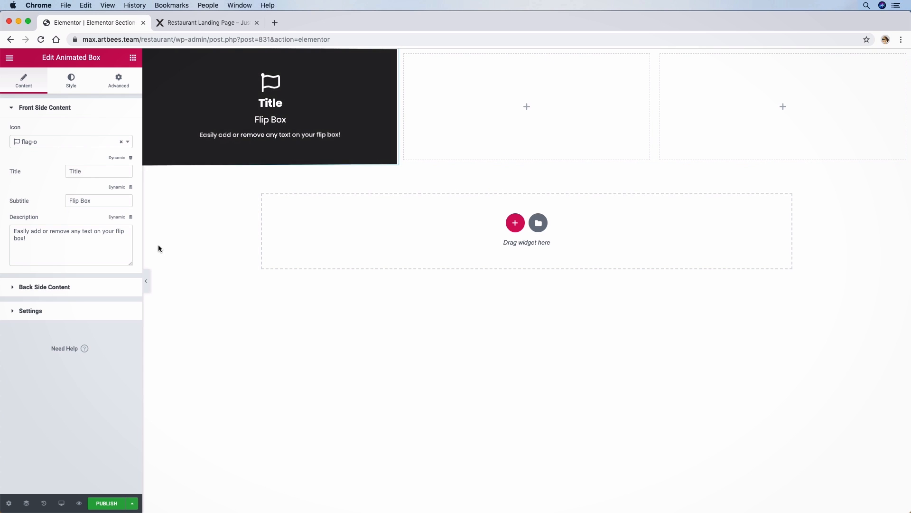
# Remove the icon, title, subtitle and description from the Animated Box's front side.
pyautogui.click(121, 145)
pyautogui.click(126, 110)
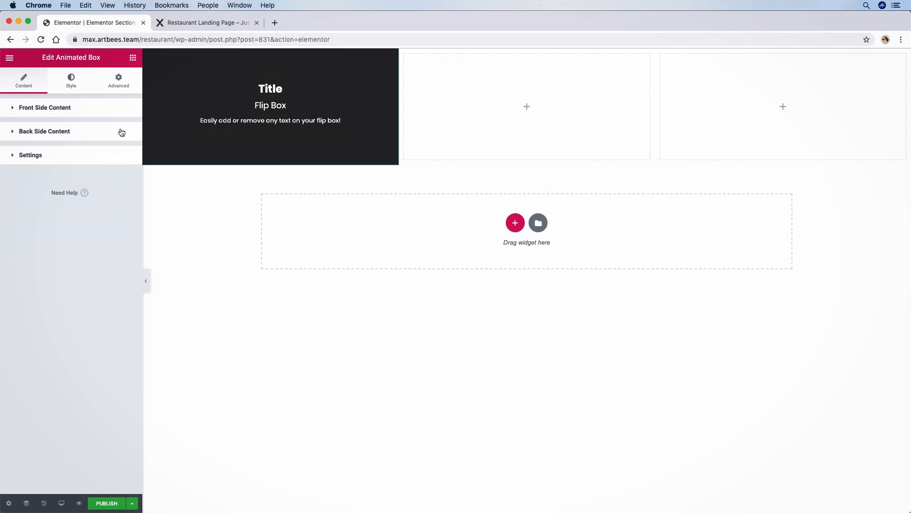
pyautogui.click(110, 111)
pyautogui.doubleClick(109, 170)
pyautogui.press('BackSpace')
pyautogui.tripleClick(97, 202)
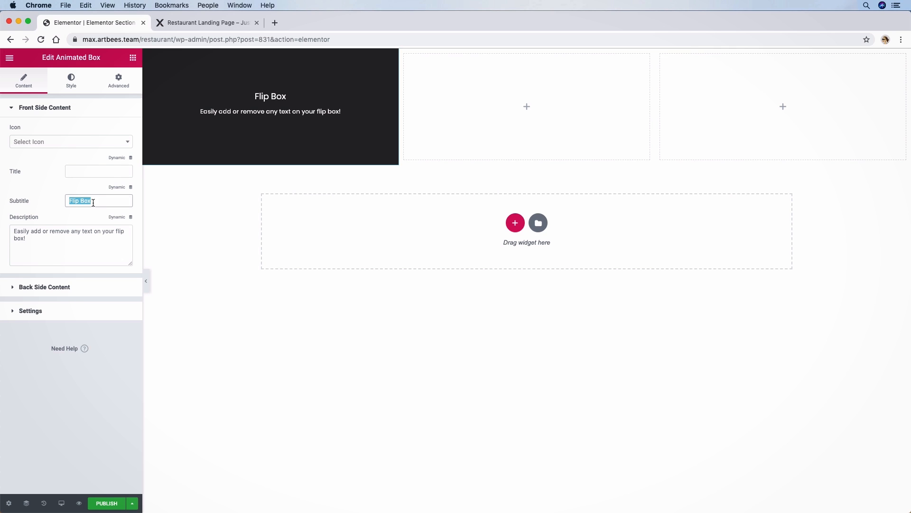
pyautogui.press('BackSpace')
pyautogui.tripleClick(78, 240)
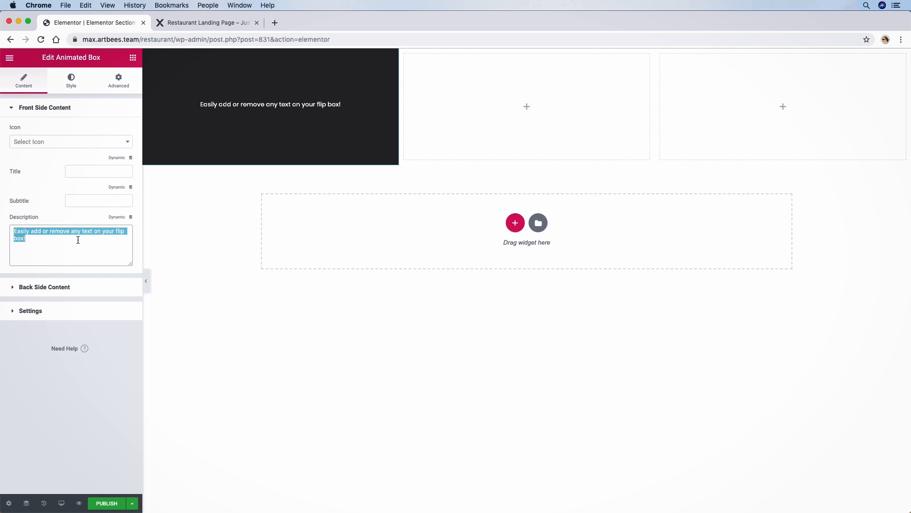
pyautogui.press('BackSpace')
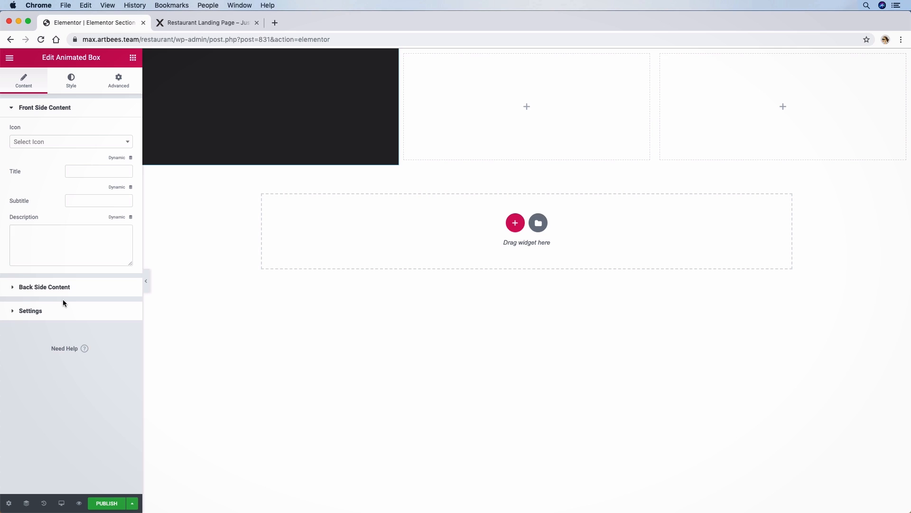
# Set the Animated Box's back side title to "$5.00", subtitle to "Seafood Rolls" and description to "Japanese".
pyautogui.click(64, 288)
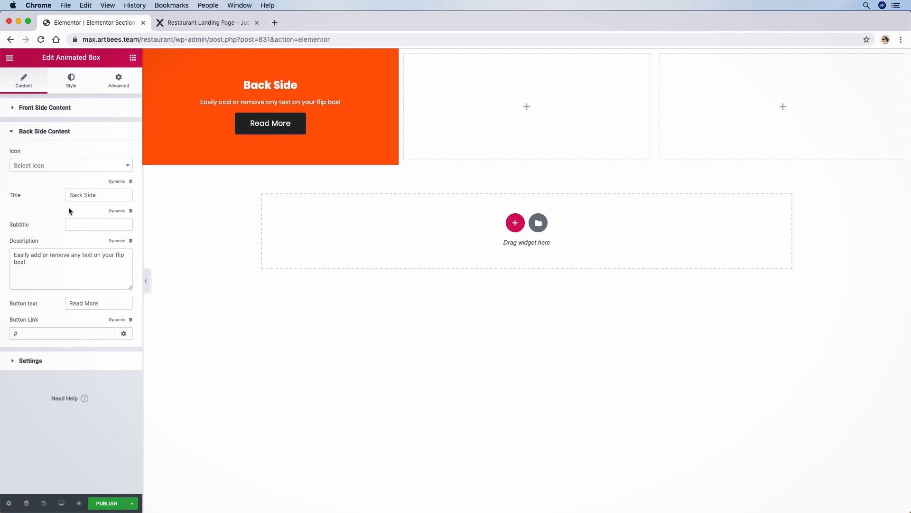
pyautogui.moveTo(93, 199); pyautogui.dragTo(69, 199)
pyautogui.write('$5.00')
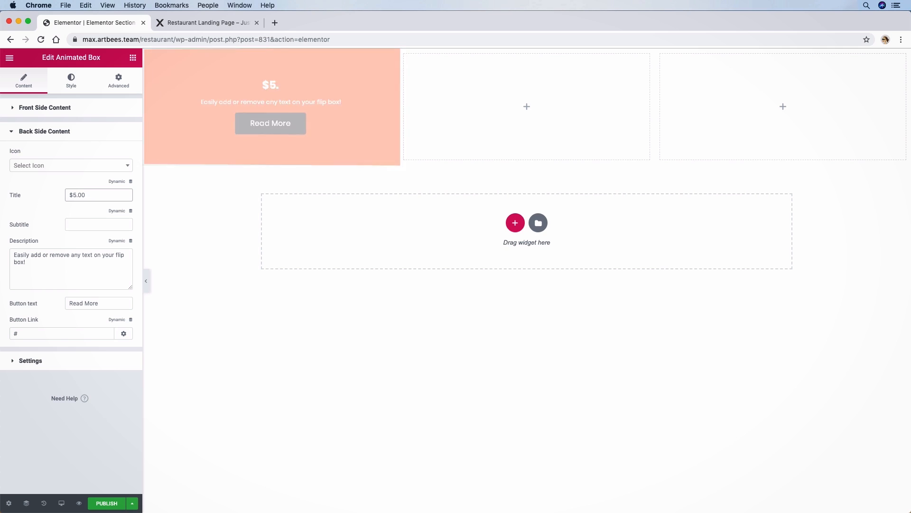
pyautogui.click(85, 223)
pyautogui.write('Seafood Rolls')
pyautogui.tripleClick(79, 285)
pyautogui.write('Japanese')
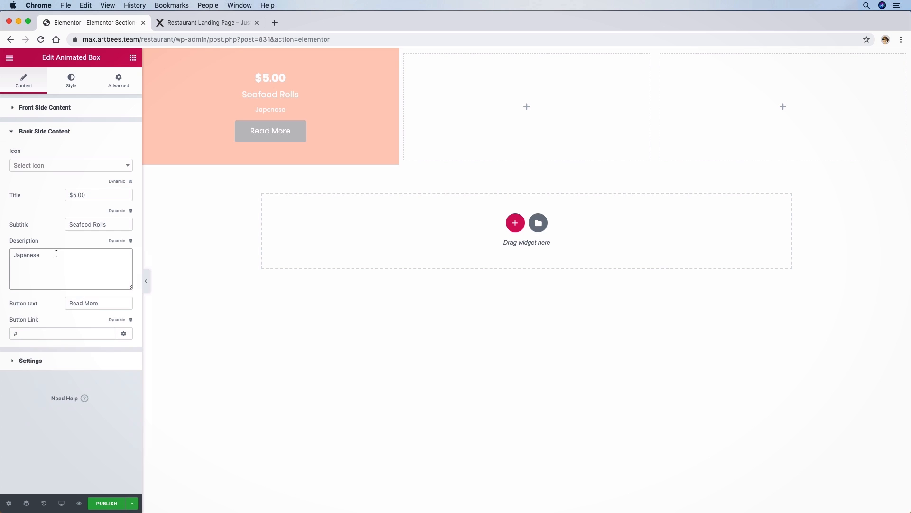
# Complete the Animated Box's back side description as "Japanese Food" and clear its button text and link.
pyautogui.write(' Food')
pyautogui.click(78, 305)
pyautogui.press('super+a')
pyautogui.press('BackSpace')
pyautogui.click(44, 333)
pyautogui.press('BackSpace')
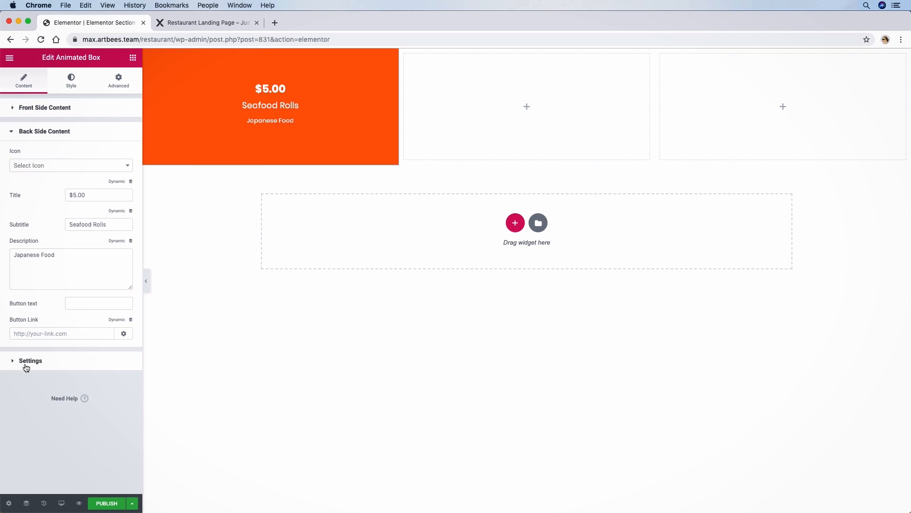
# Set the Animated Box's animation effect to Slide Down, title HTML tag to div and subtitle HTML tag to H3.
pyautogui.click(26, 361)
pyautogui.click(126, 178)
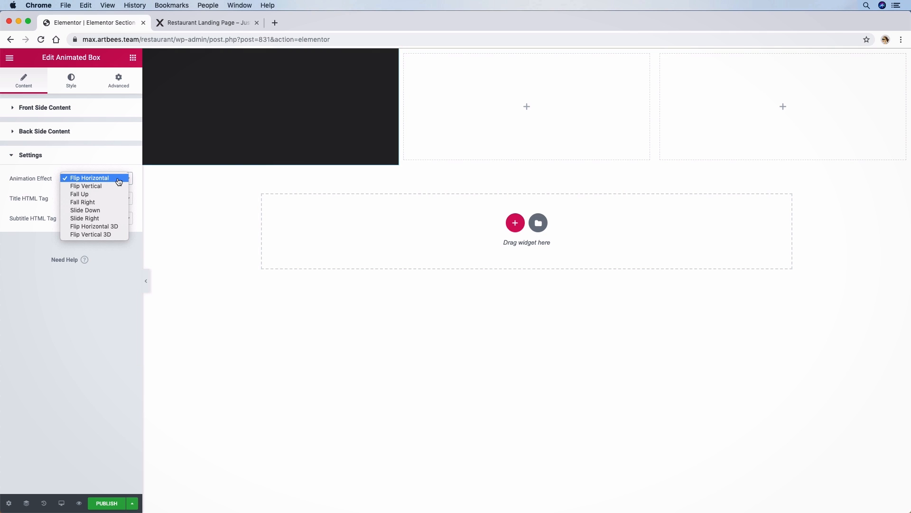
pyautogui.click(83, 210)
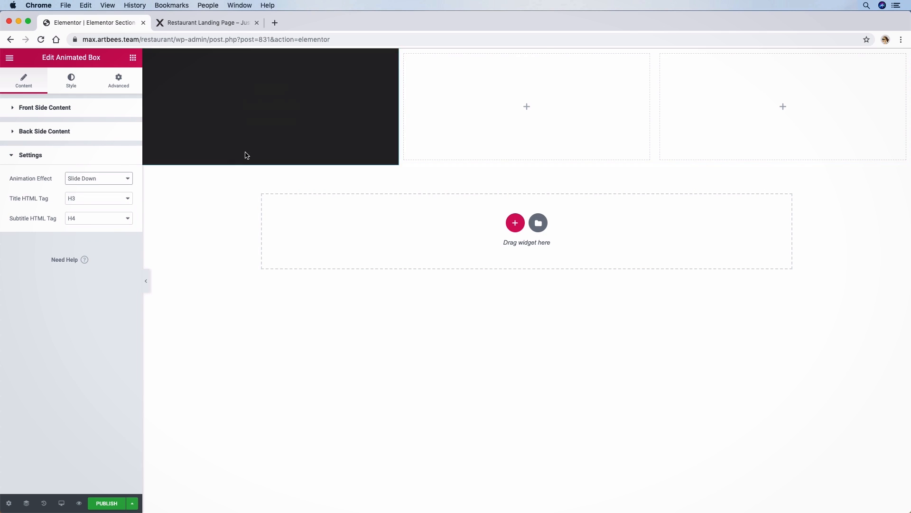
pyautogui.click(85, 199)
pyautogui.click(82, 231)
pyautogui.click(88, 220)
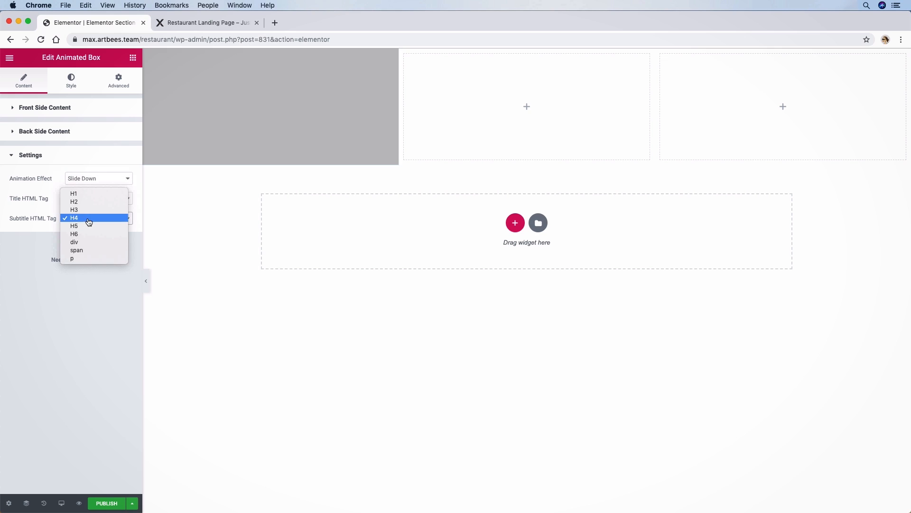
pyautogui.click(88, 209)
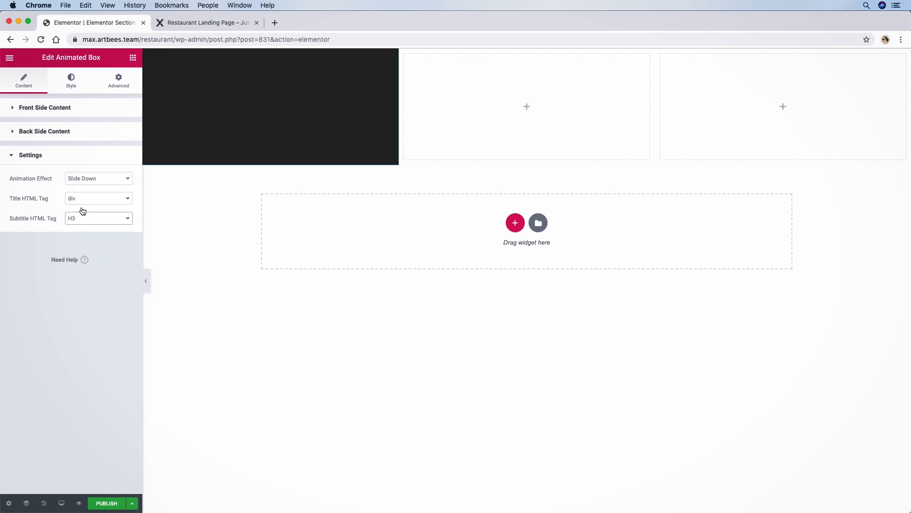
# Set the Animated Box's height to 50 VH.
pyautogui.click(72, 83)
pyautogui.click(128, 129)
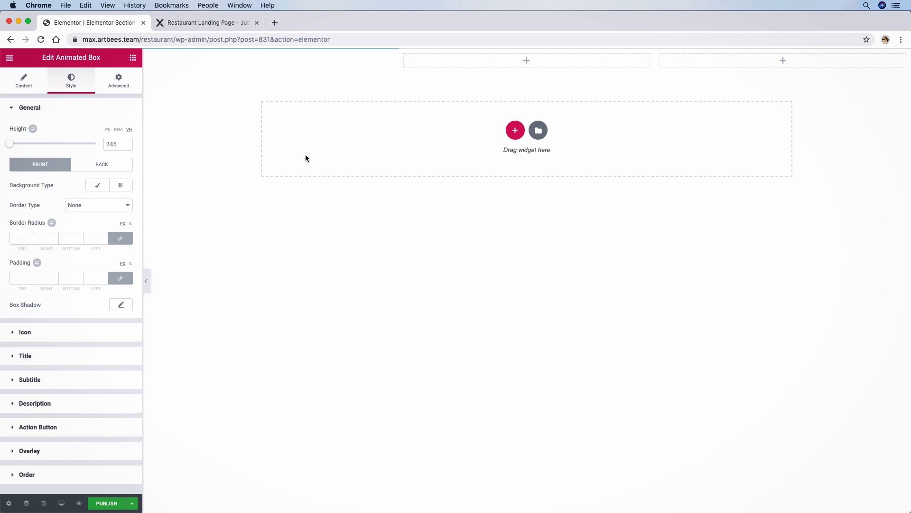
pyautogui.click(187, 19)
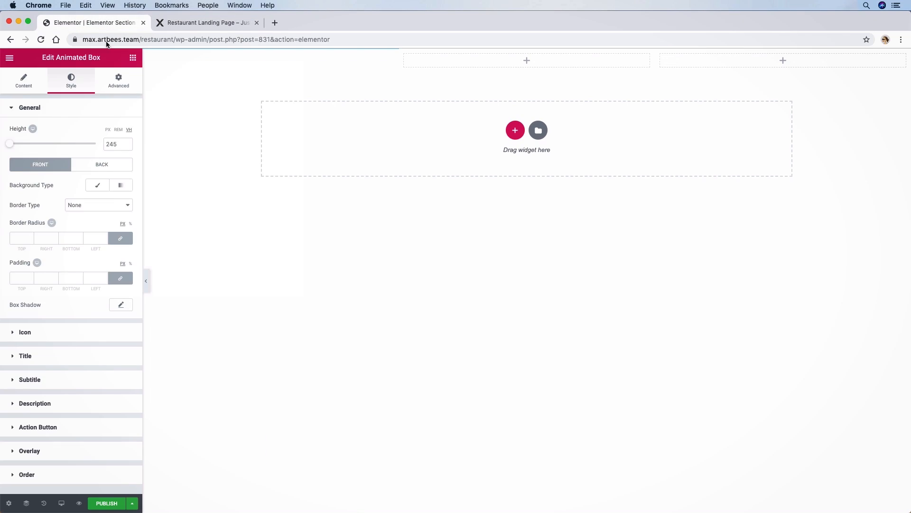
pyautogui.click(107, 23)
pyautogui.moveTo(121, 144); pyautogui.dragTo(100, 149)
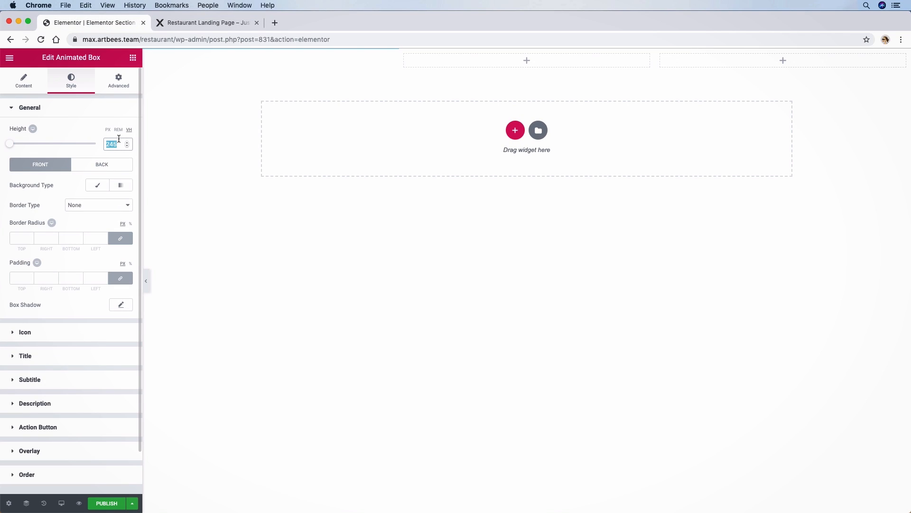
pyautogui.write('50')
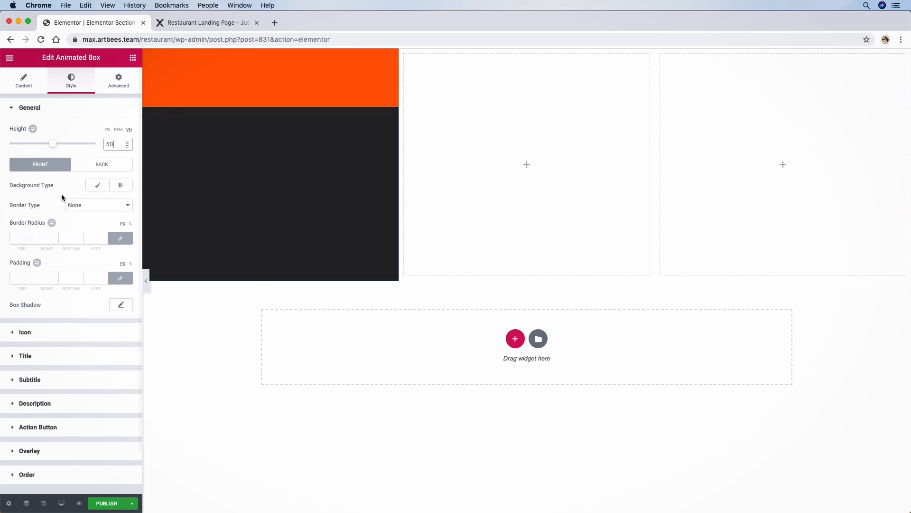
# Give the Animated Box's front side a Classic background with the noodle image home-menu1.jpg from the media library.
pyautogui.click(97, 185)
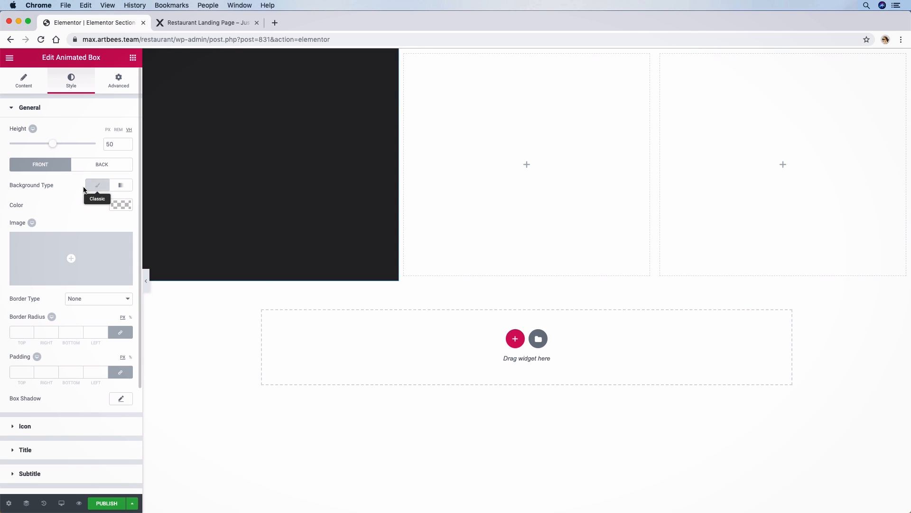
pyautogui.click(120, 205)
pyautogui.click(73, 189)
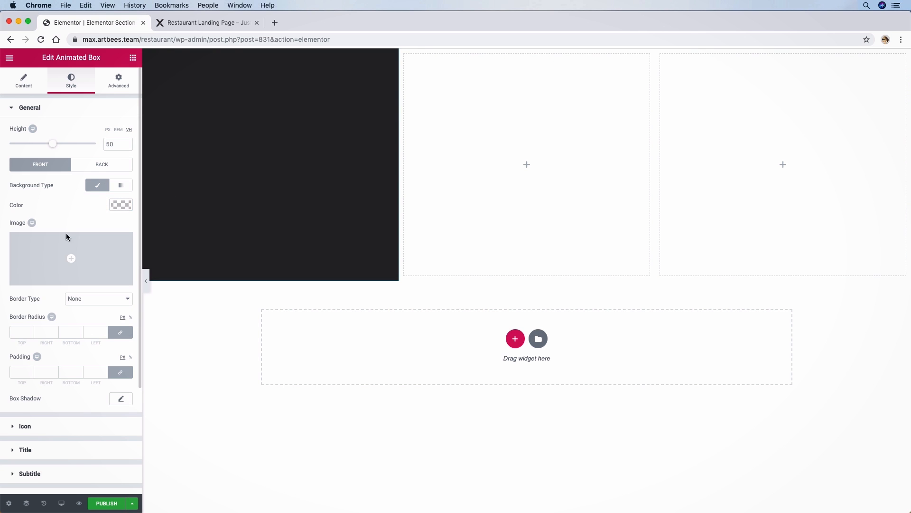
pyautogui.click(67, 235)
pyautogui.scroll(-3, 179, 224)
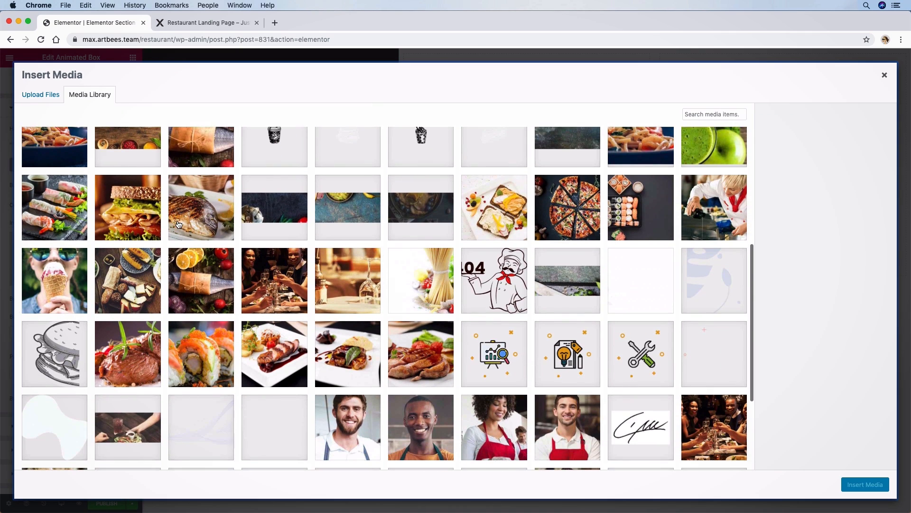
pyautogui.scroll(5, 194, 236)
pyautogui.click(77, 245)
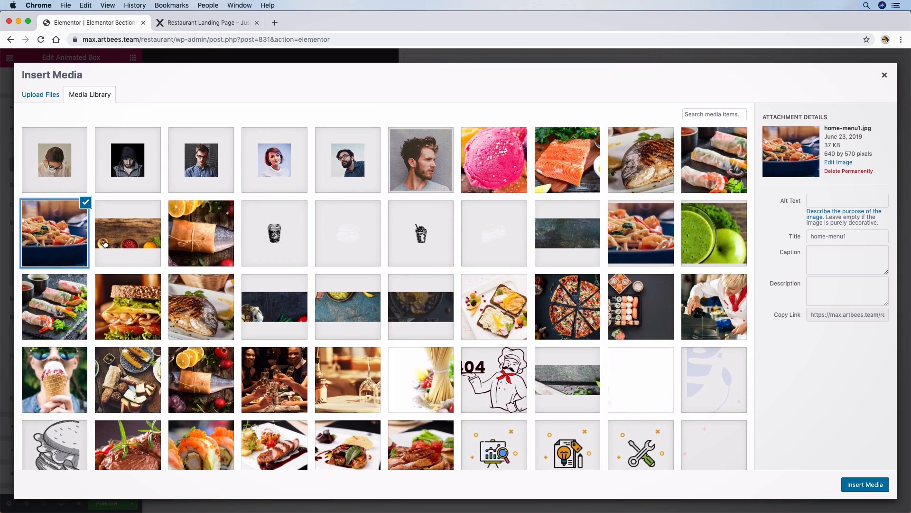
pyautogui.click(876, 485)
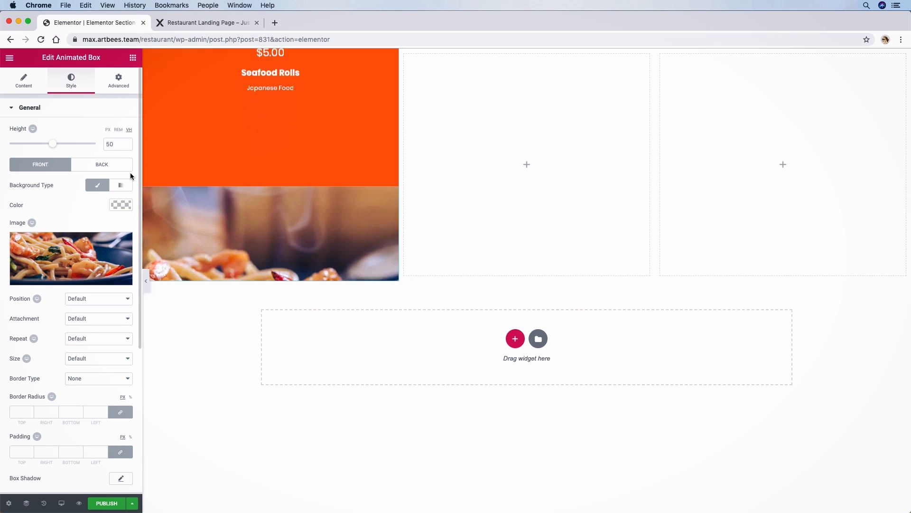
# Use the same noodle image from the media library as the Animated Box's back side background.
pyautogui.click(110, 166)
pyautogui.click(75, 244)
pyautogui.scroll(-3, 380, 285)
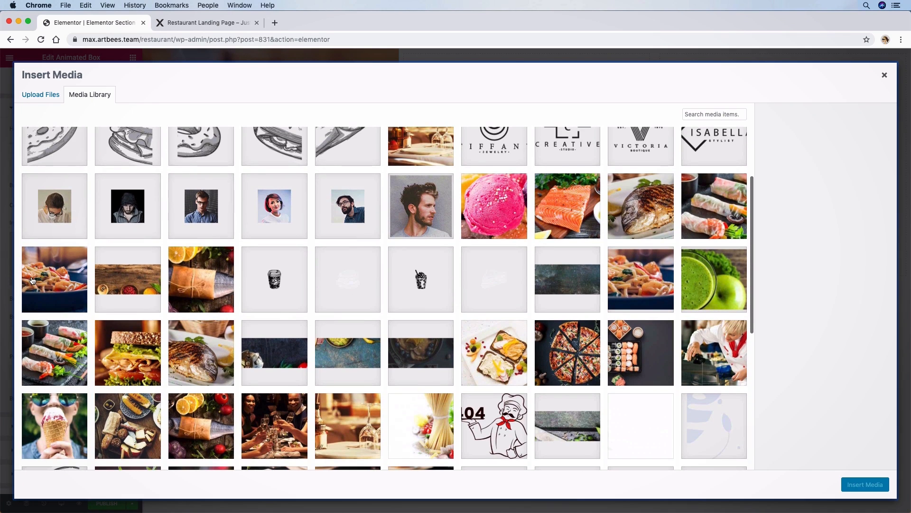
pyautogui.click(54, 280)
pyautogui.click(862, 485)
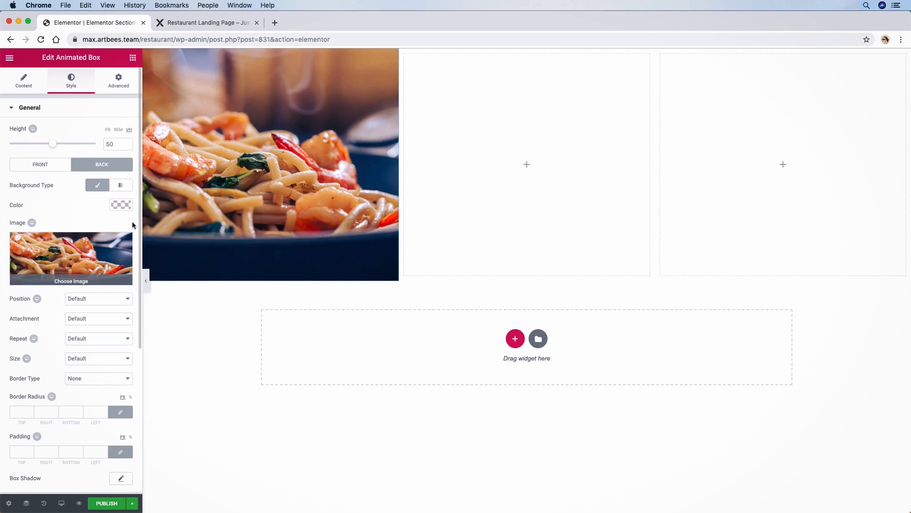
# Add a Classic overlay to the Animated Box's back side in slightly transparent black with opacity .8.
pyautogui.scroll(-5, 116, 247)
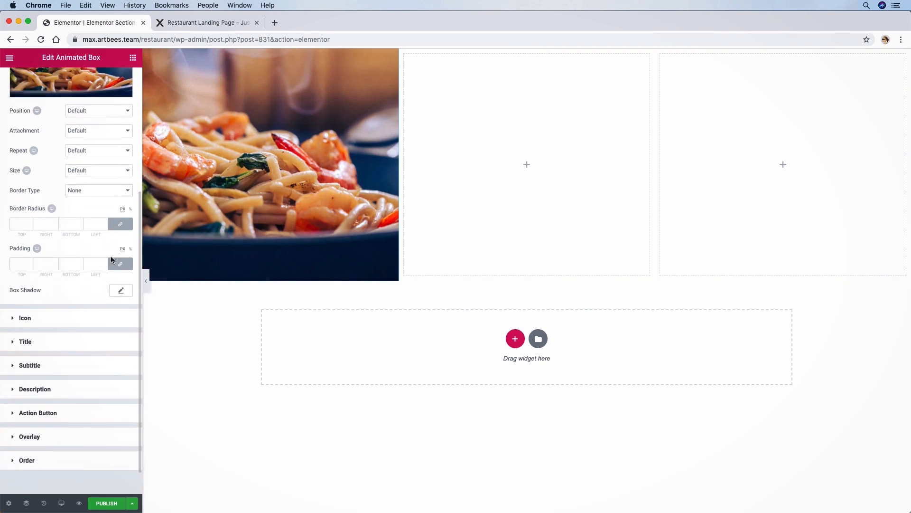
pyautogui.click(29, 404)
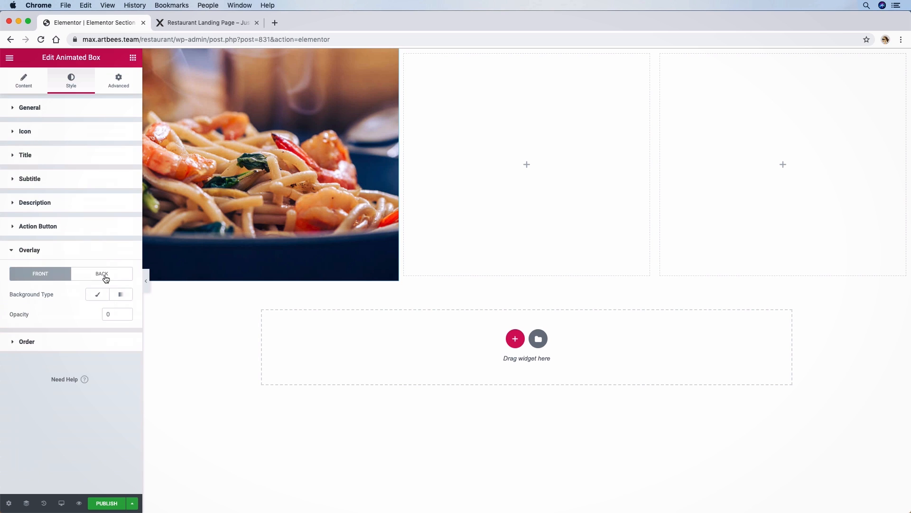
pyautogui.click(105, 278)
pyautogui.click(101, 294)
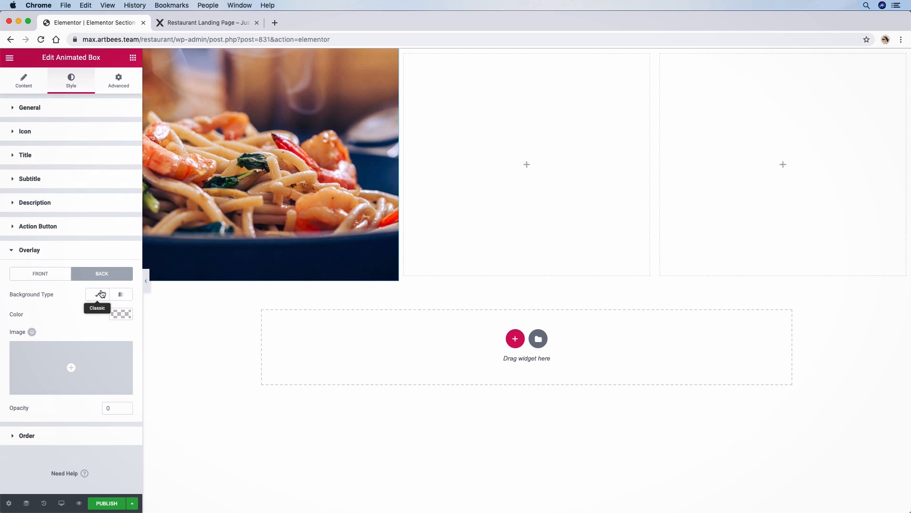
pyautogui.click(119, 313)
pyautogui.moveTo(125, 328); pyautogui.dragTo(120, 347)
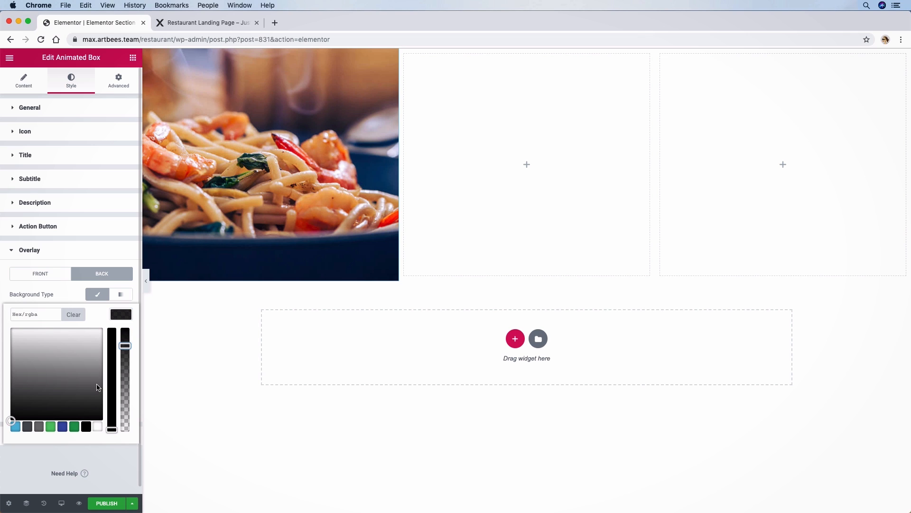
pyautogui.click(72, 298)
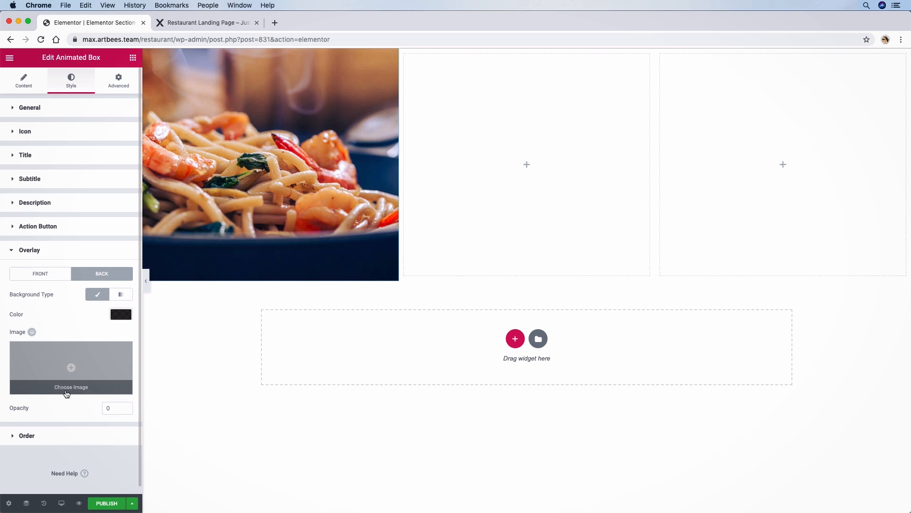
pyautogui.click(110, 408)
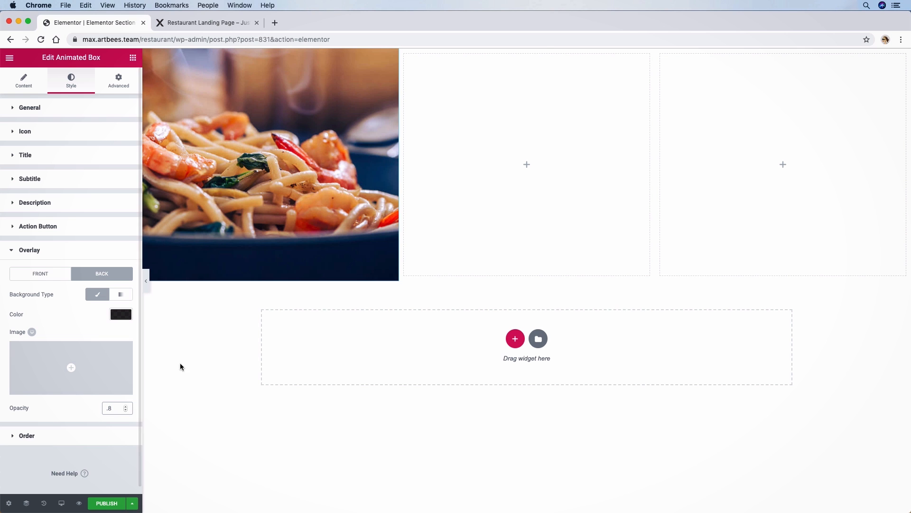
pyautogui.click(30, 250)
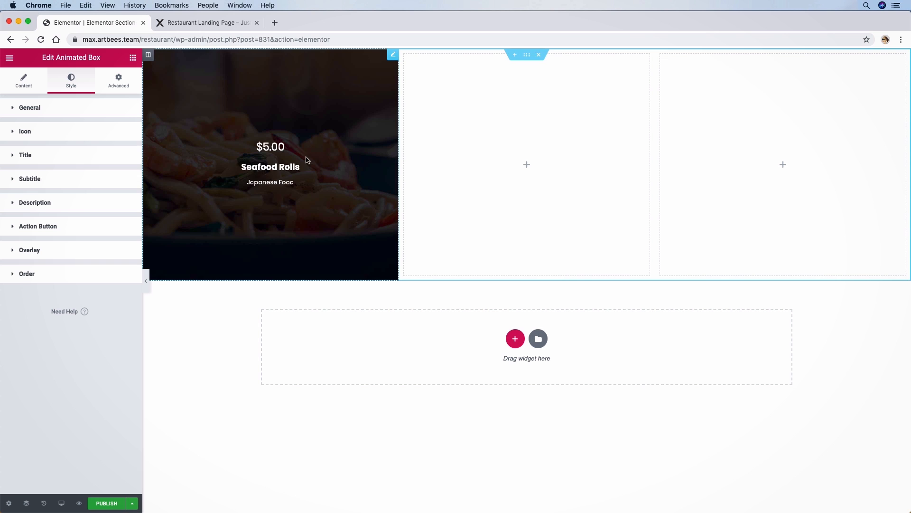
# Check the reference page and set the Animated Box's back side title color to #ff5600.
pyautogui.click(38, 160)
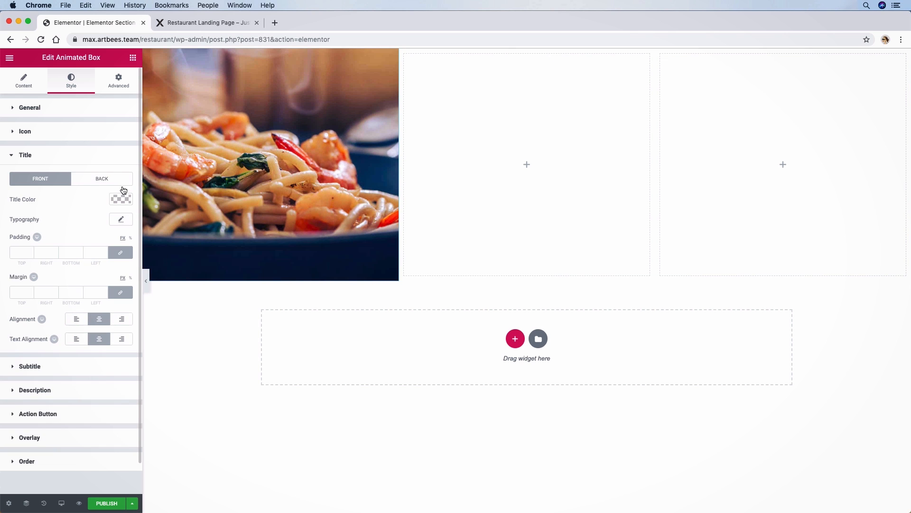
pyautogui.click(204, 23)
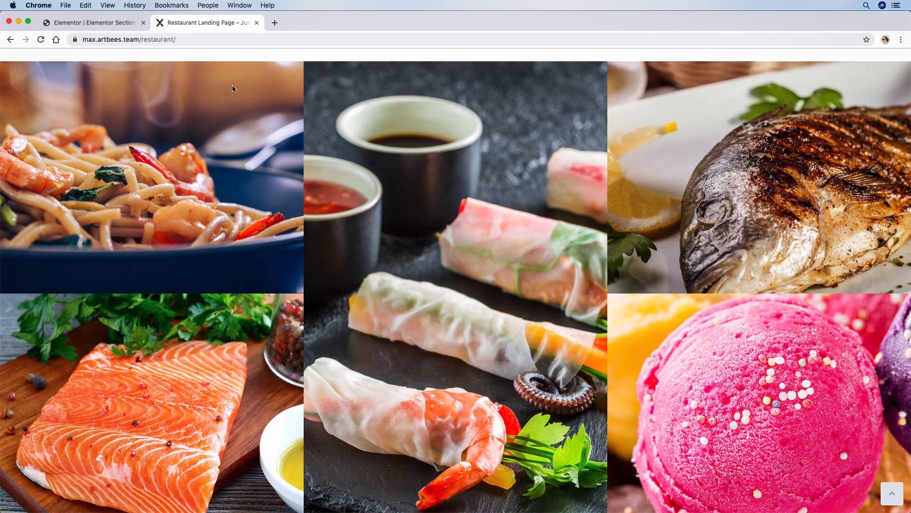
pyautogui.click(120, 22)
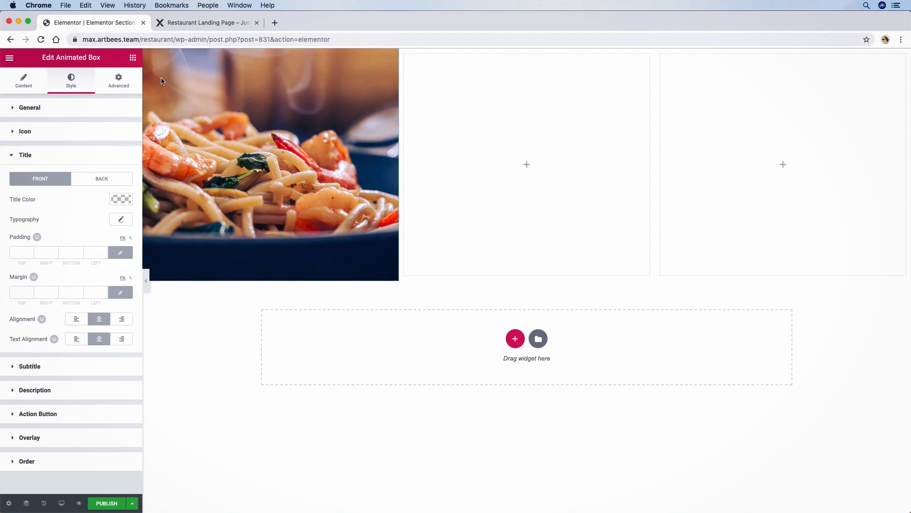
pyautogui.click(101, 179)
pyautogui.click(121, 198)
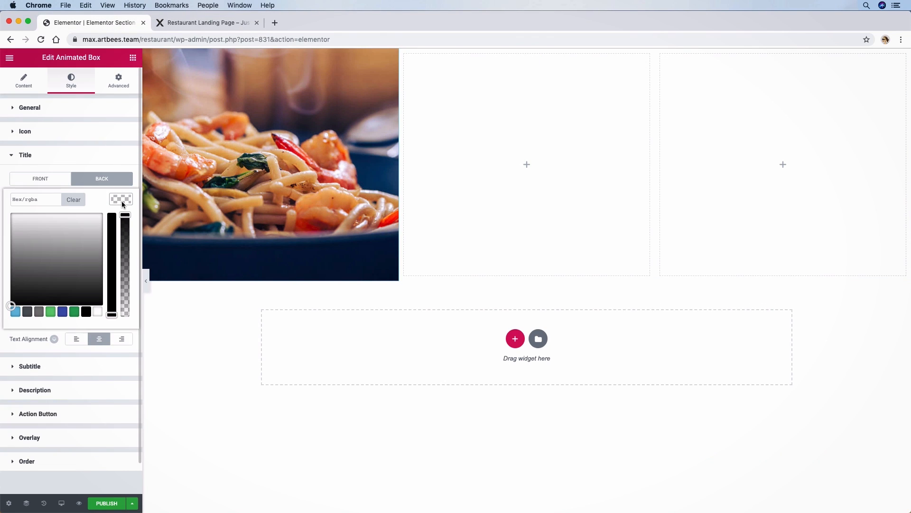
pyautogui.click(39, 203)
pyautogui.write('ff5600')
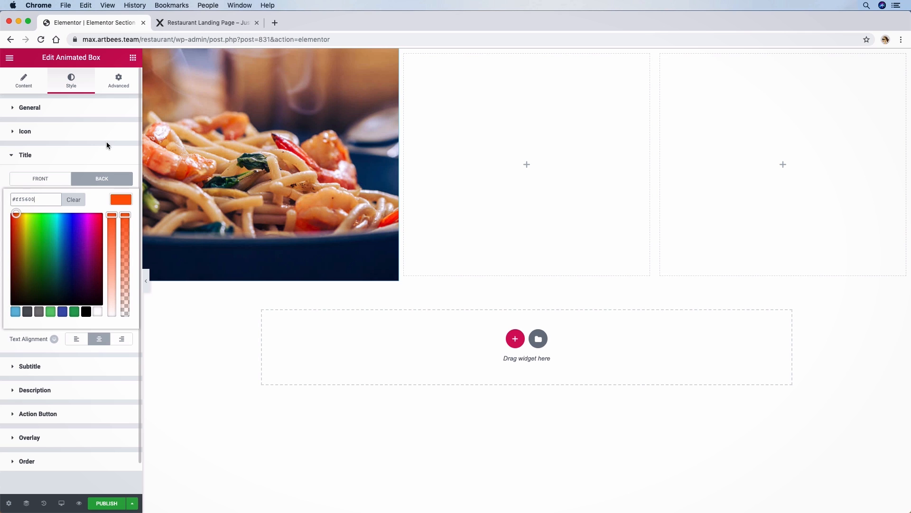
pyautogui.click(106, 152)
pyautogui.click(104, 154)
pyautogui.click(96, 178)
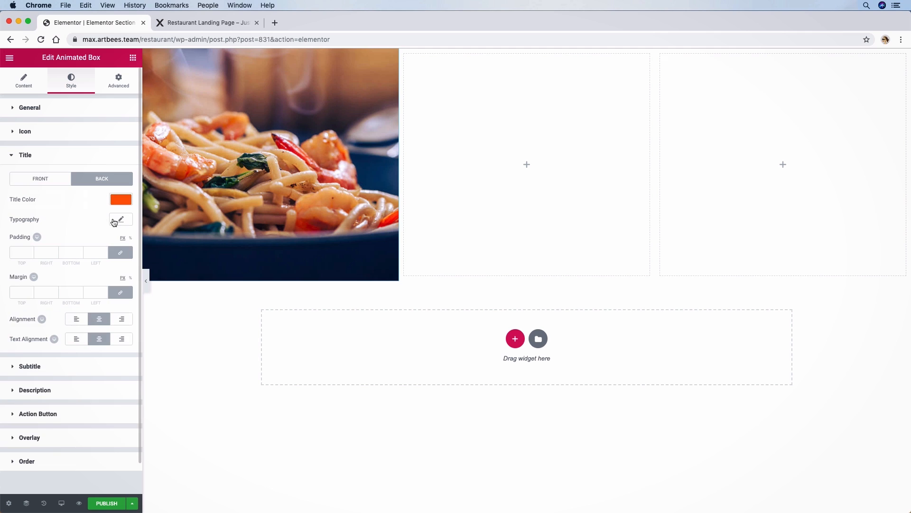
# Set the back side title's typography to the Poppins family with weight 500 and adjust its font size.
pyautogui.click(121, 219)
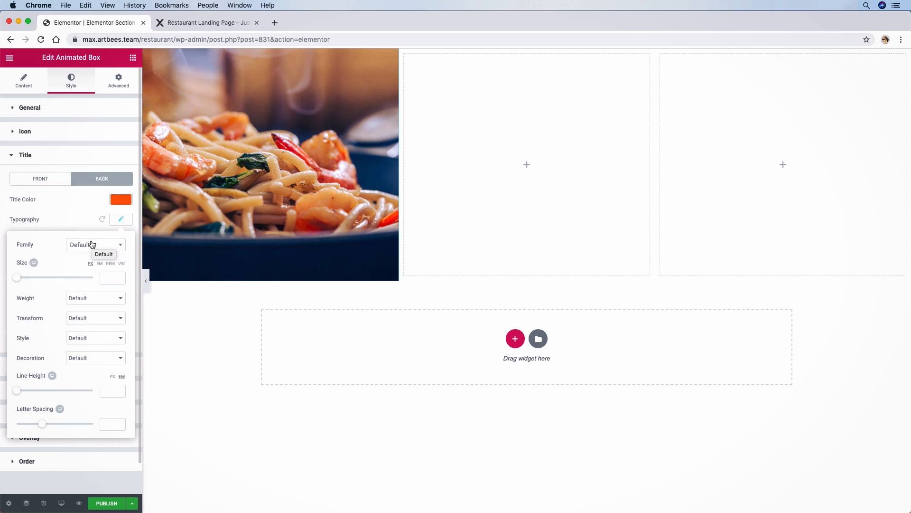
pyautogui.click(95, 249)
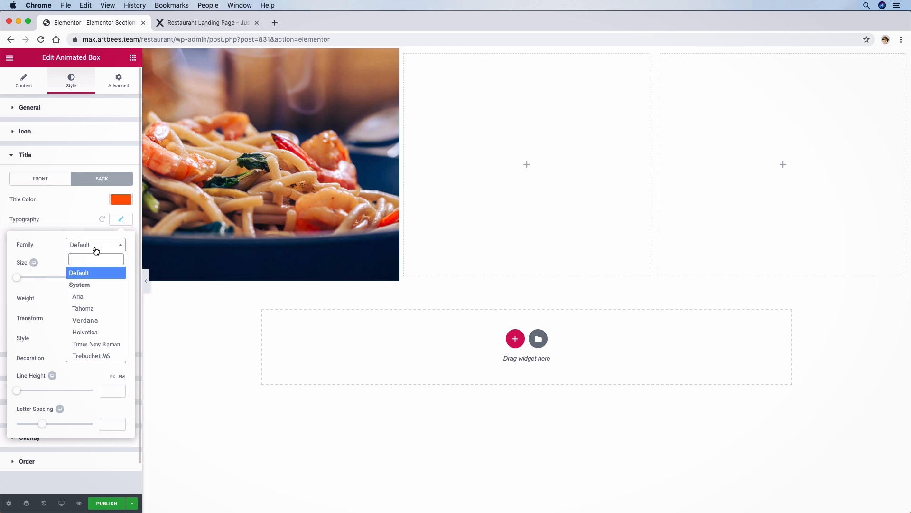
pyautogui.write('poppi')
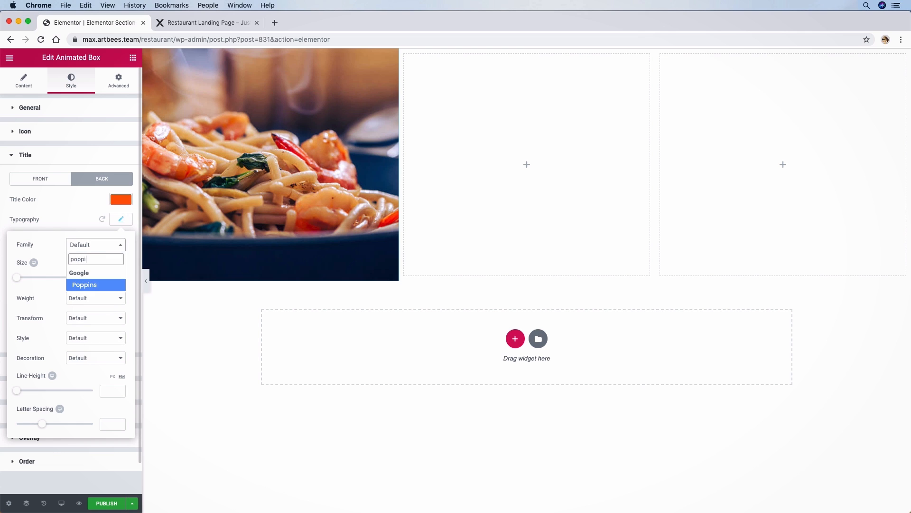
pyautogui.click(90, 285)
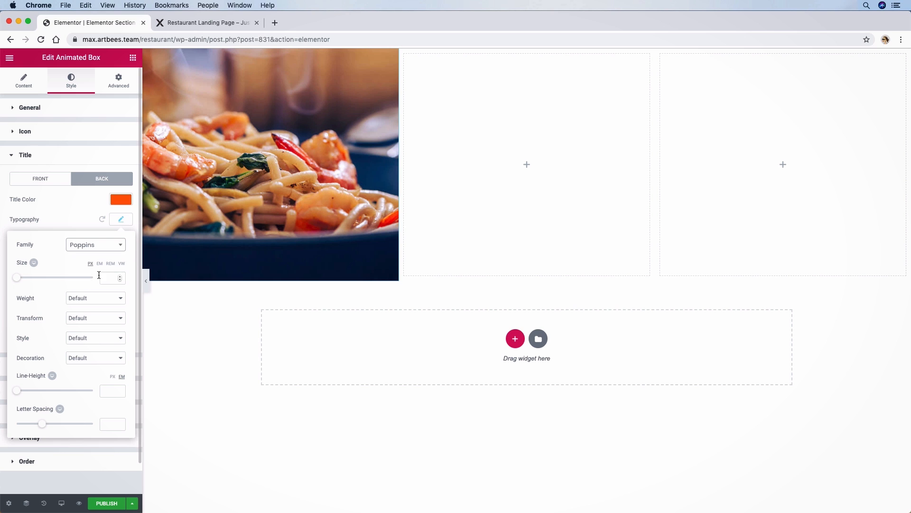
pyautogui.moveTo(19, 278); pyautogui.dragTo(24, 278)
pyautogui.click(121, 277)
pyautogui.click(107, 298)
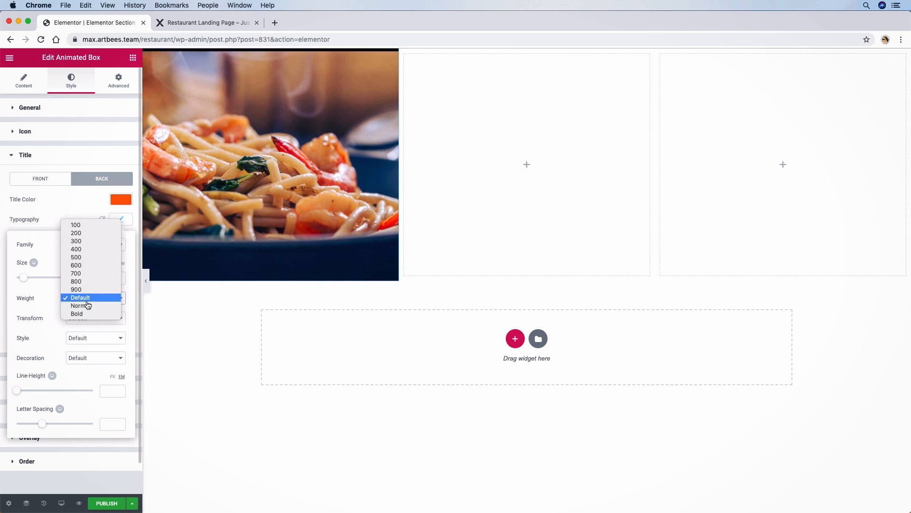
pyautogui.click(88, 257)
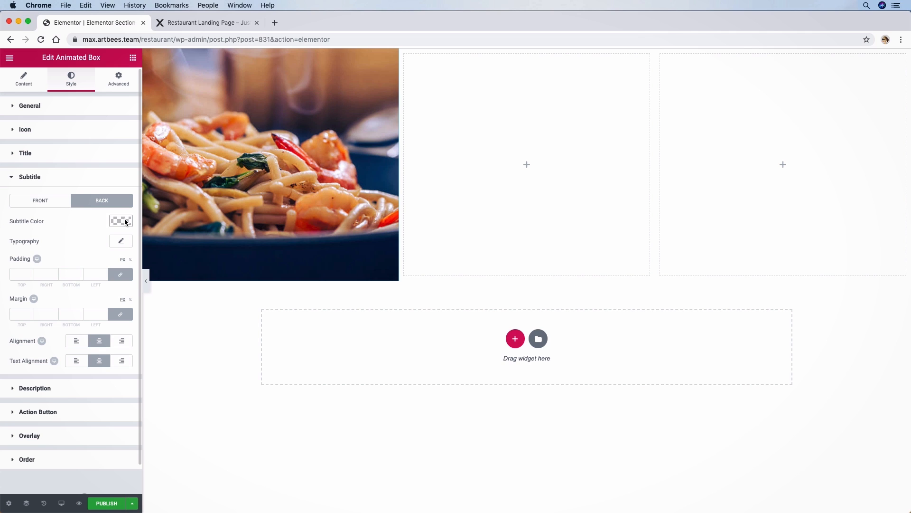
# Set the Animated Box's back side subtitle color to white (#ffffff).
pyautogui.scroll(1, 125, 222)
pyautogui.click(112, 222)
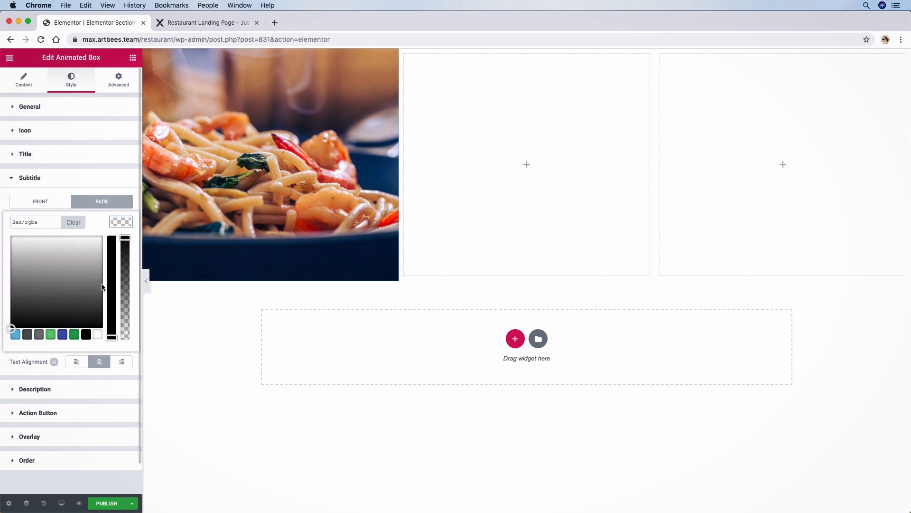
pyautogui.scroll(1, 101, 280)
pyautogui.click(97, 336)
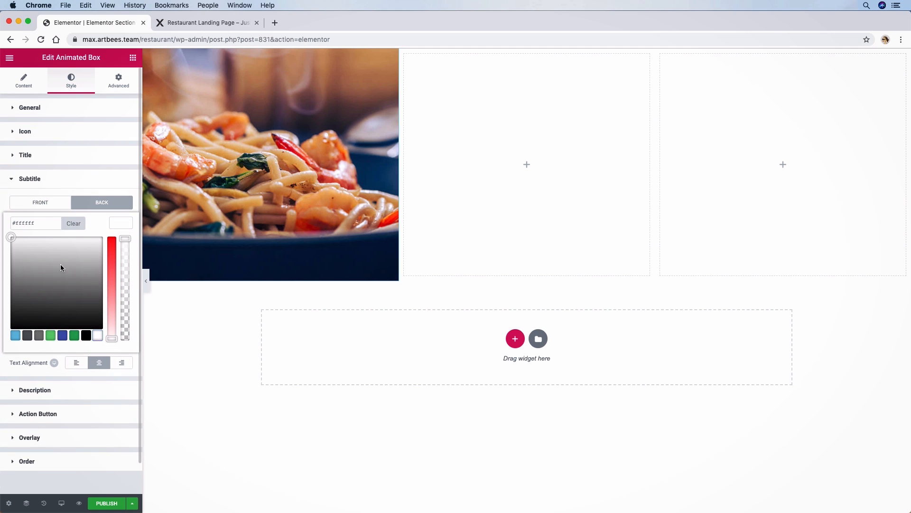
pyautogui.click(119, 223)
# Set the back side subtitle's typography to the Crete Round family with size 38 px and Uppercase transform.
pyautogui.click(119, 247)
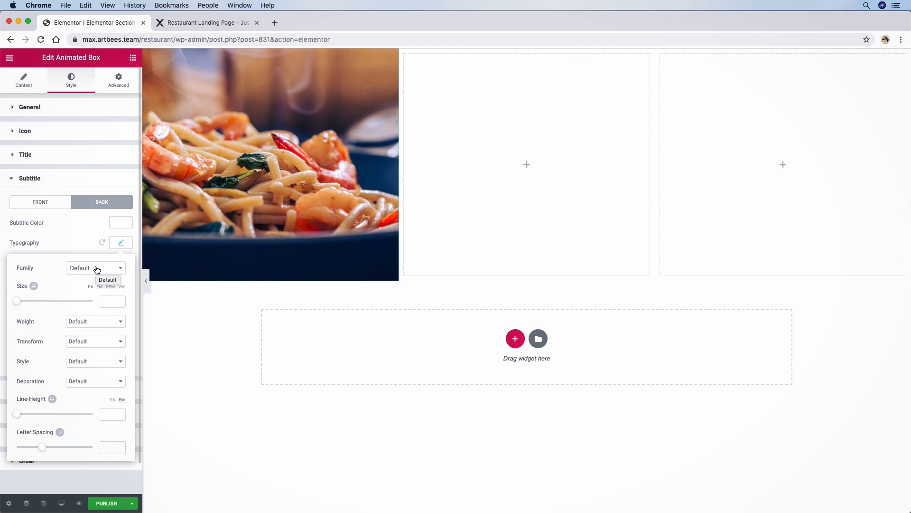
pyautogui.click(97, 269)
pyautogui.write('cret')
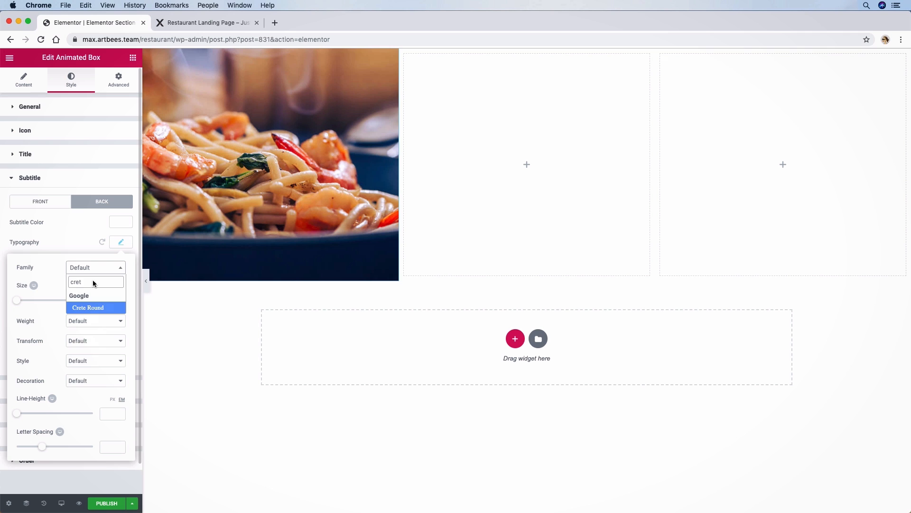
pyautogui.click(88, 308)
pyautogui.click(27, 301)
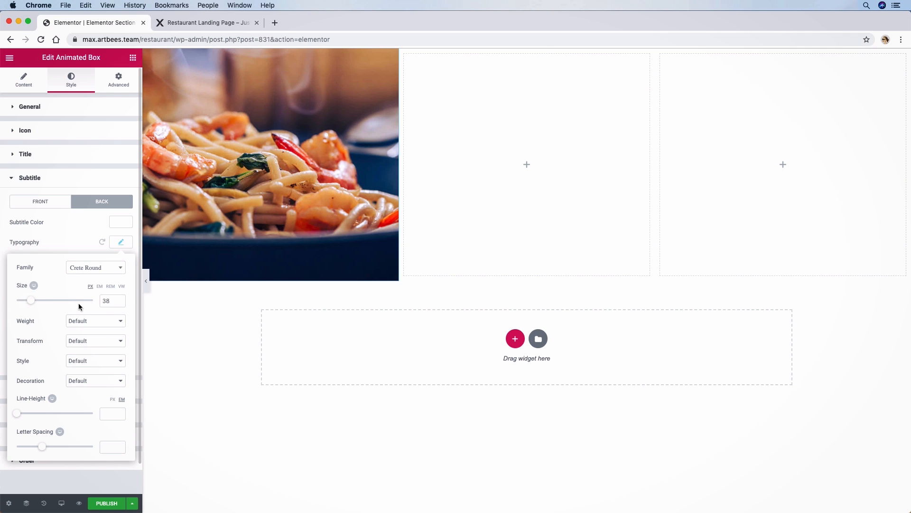
pyautogui.moveTo(245, 226)
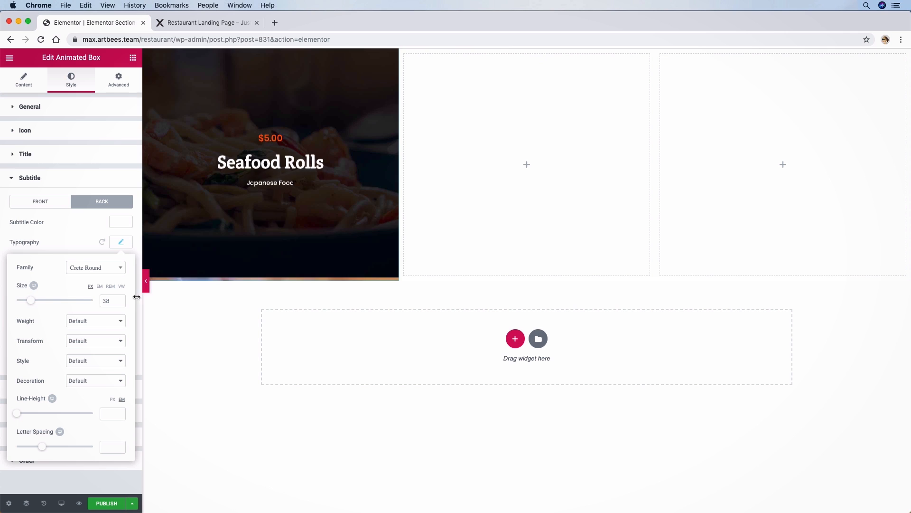
pyautogui.click(96, 340)
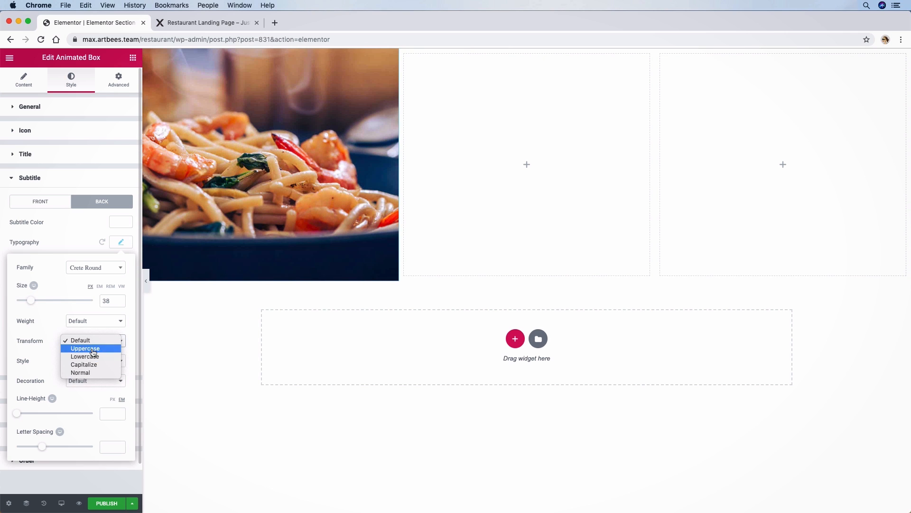
pyautogui.click(86, 348)
pyautogui.click(61, 247)
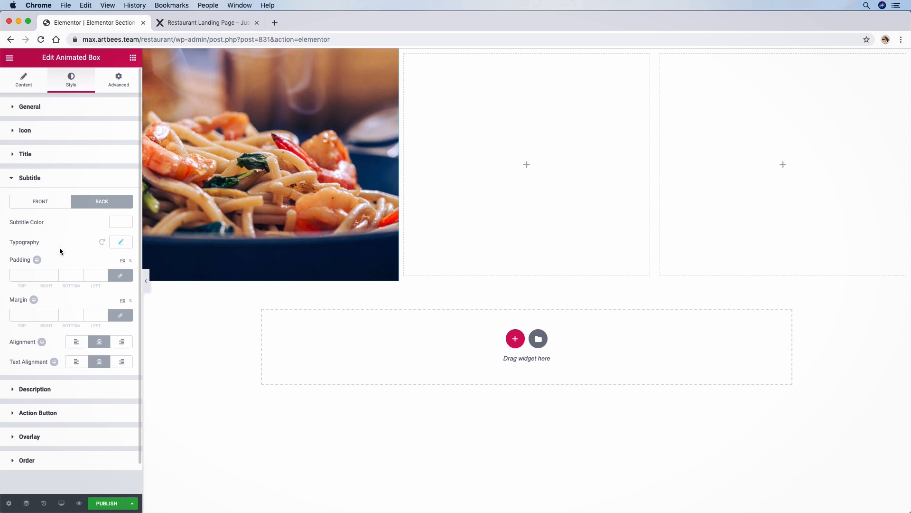
# Set the Animated Box's back side description color to white (#ffffff).
pyautogui.doubleClick(51, 389)
pyautogui.click(51, 389)
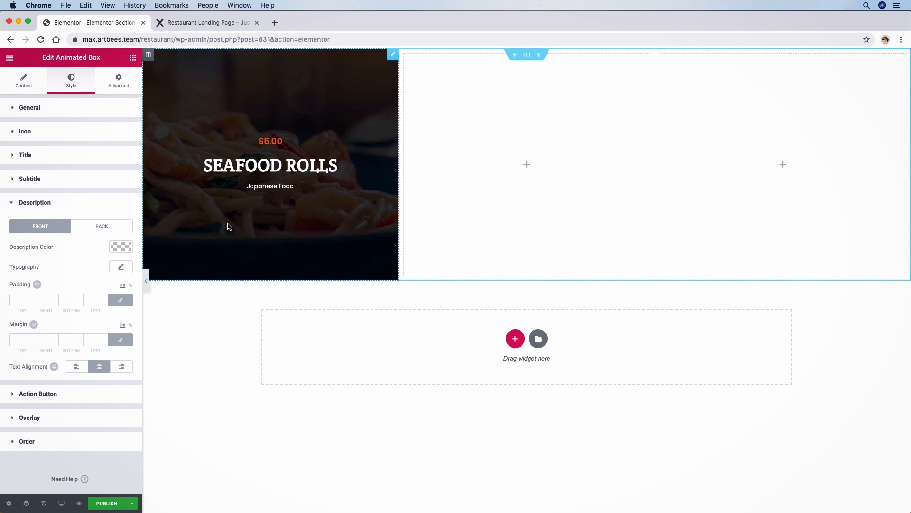
pyautogui.click(101, 227)
pyautogui.click(121, 246)
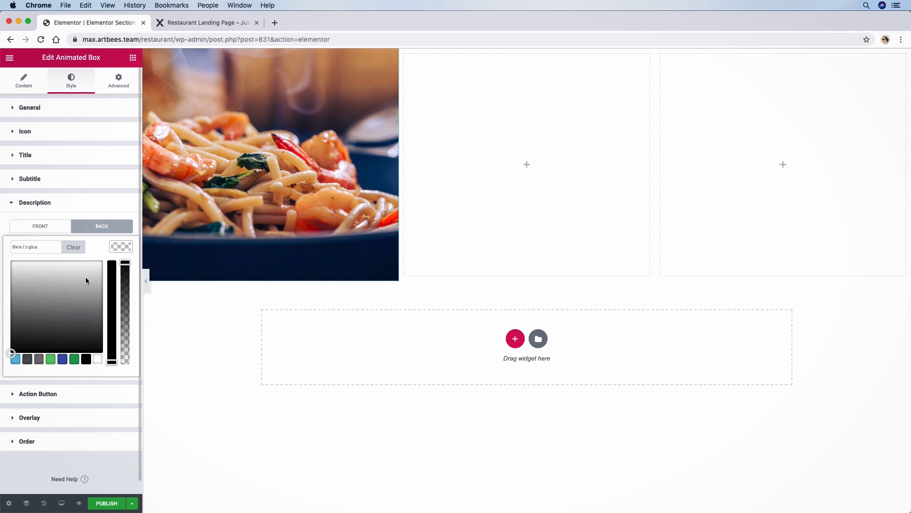
pyautogui.click(98, 359)
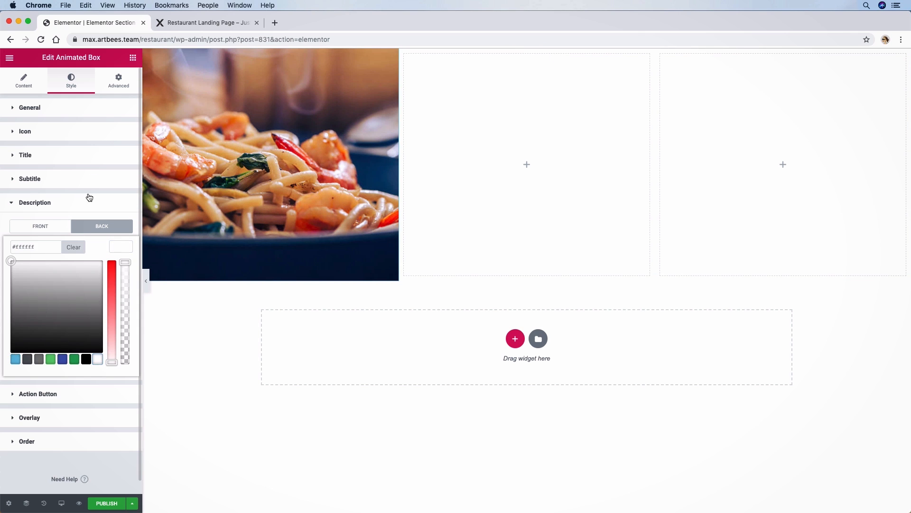
pyautogui.click(121, 246)
# Set the back side description's typography to the Poppins family with size 16 px.
pyautogui.click(115, 268)
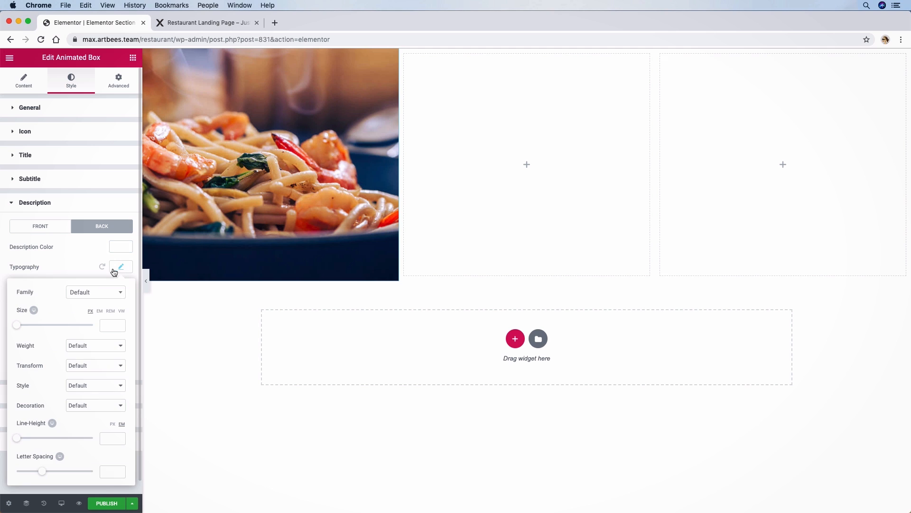
pyautogui.click(90, 292)
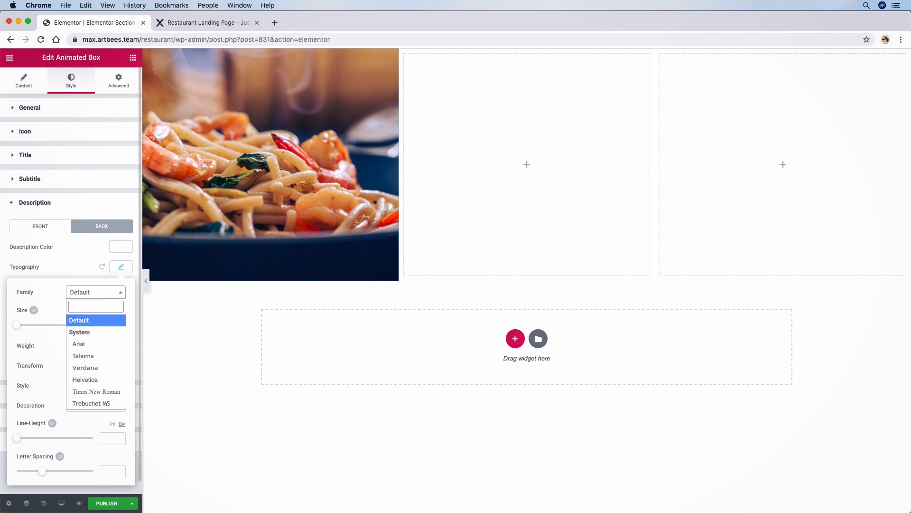
pyautogui.write('popp')
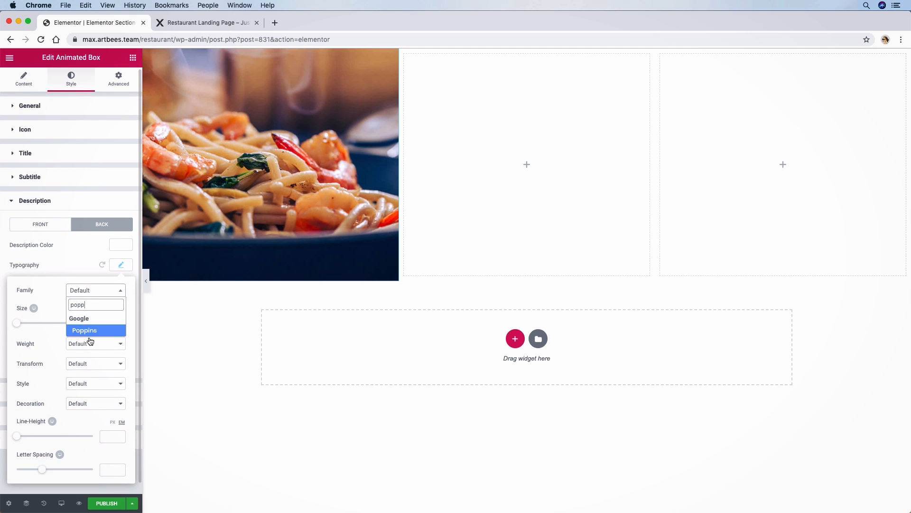
pyautogui.click(90, 335)
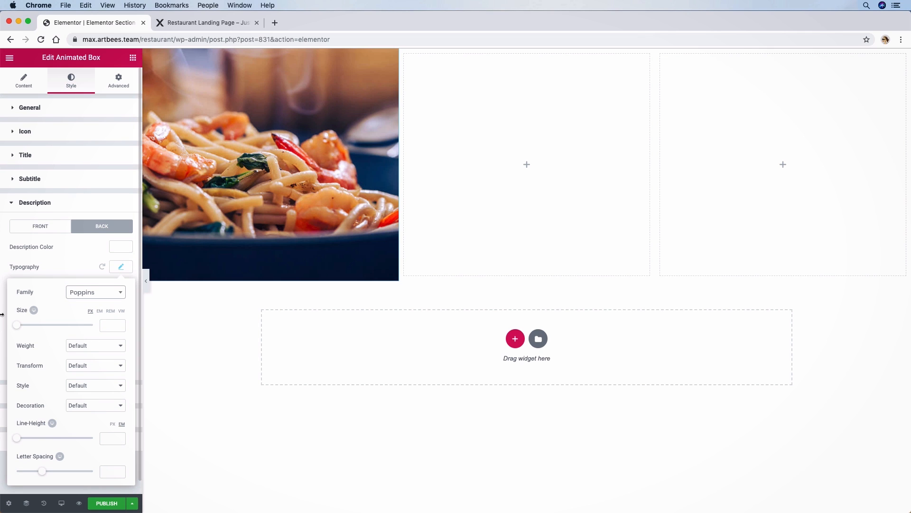
pyautogui.moveTo(16, 325); pyautogui.dragTo(20, 325)
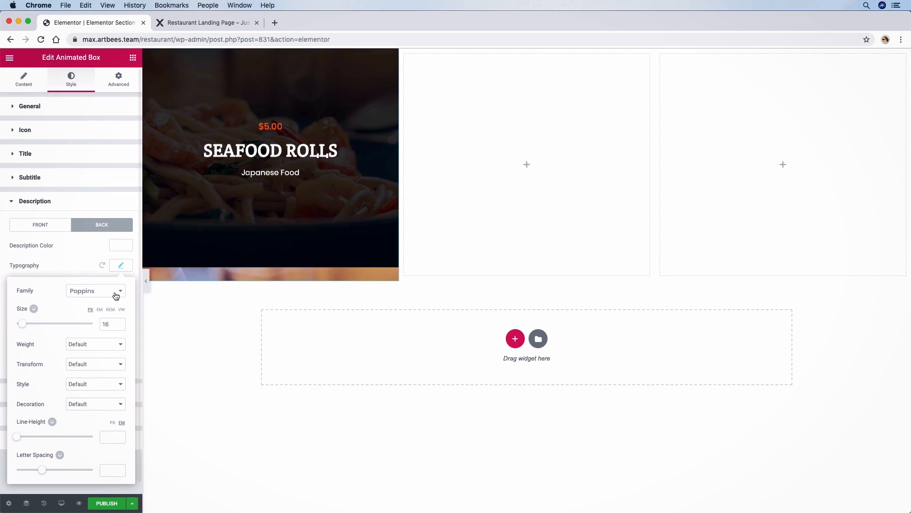
pyautogui.click(121, 266)
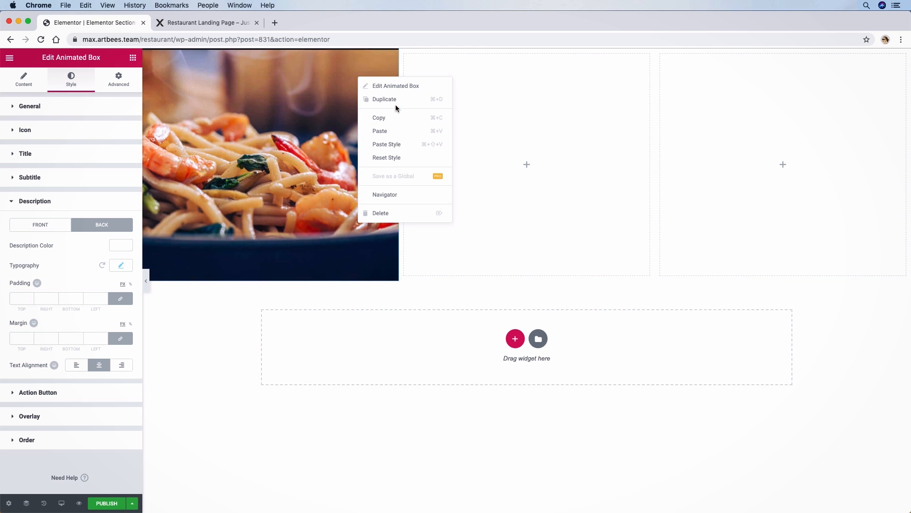
# Duplicate the Animated Box within the first column and set that column's widgets space to 0.
pyautogui.click(394, 100)
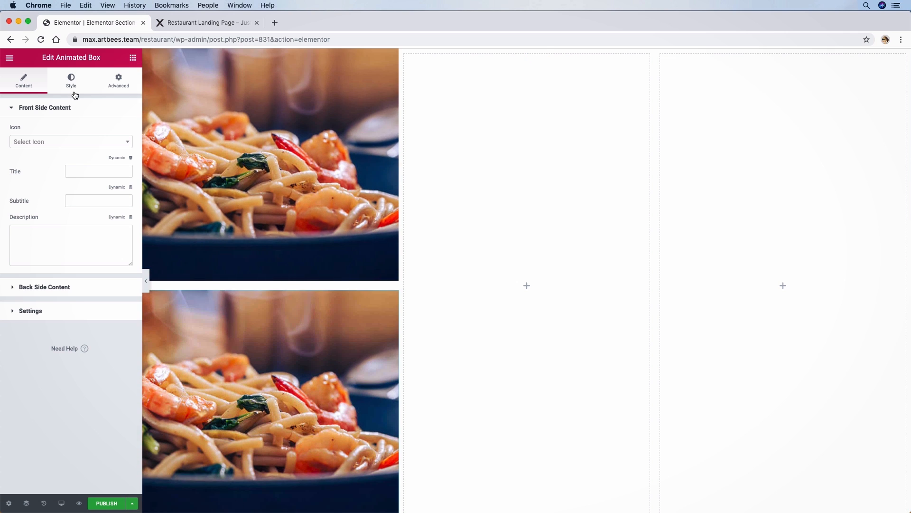
pyautogui.click(152, 57)
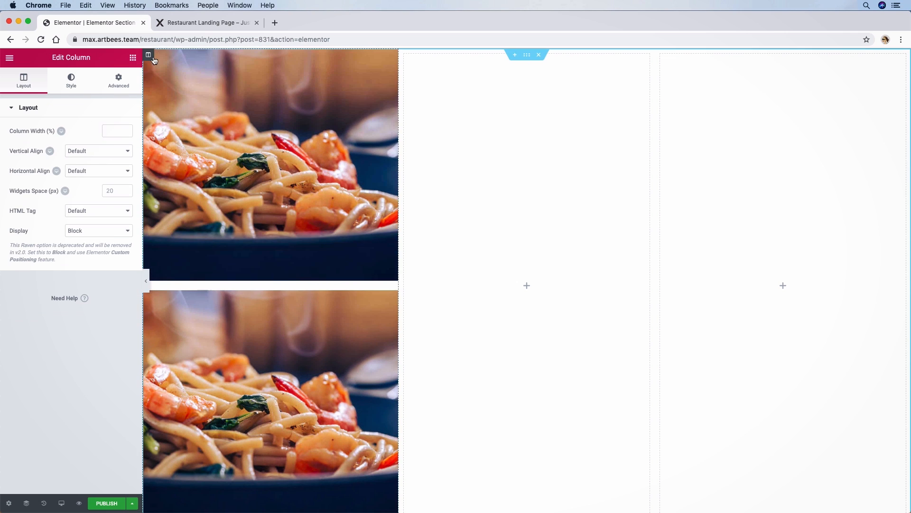
pyautogui.click(104, 190)
pyautogui.write('0')
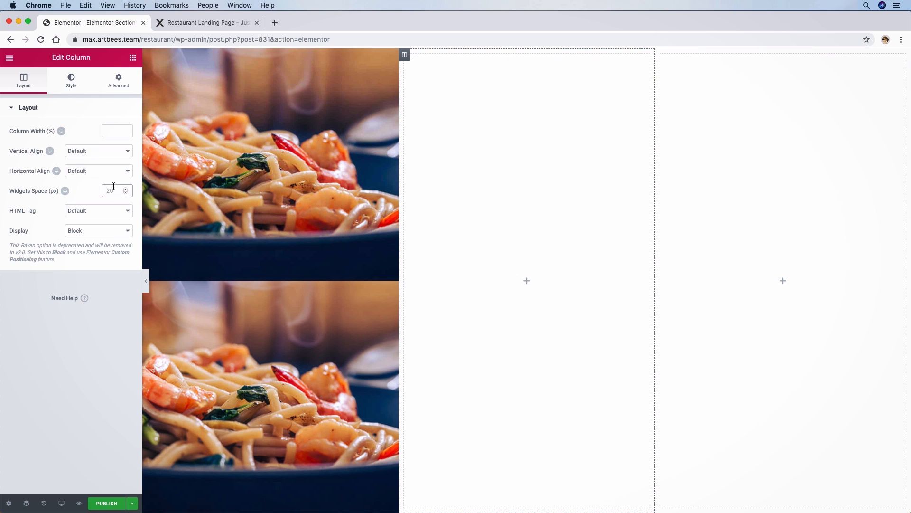
# Adjust the widgets space of the empty third column.
pyautogui.click(739, 109)
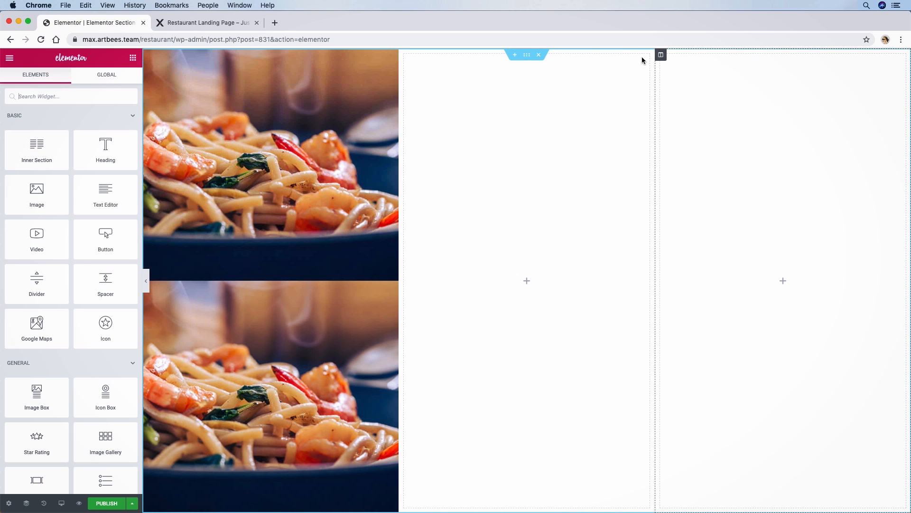
pyautogui.click(660, 55)
pyautogui.click(113, 192)
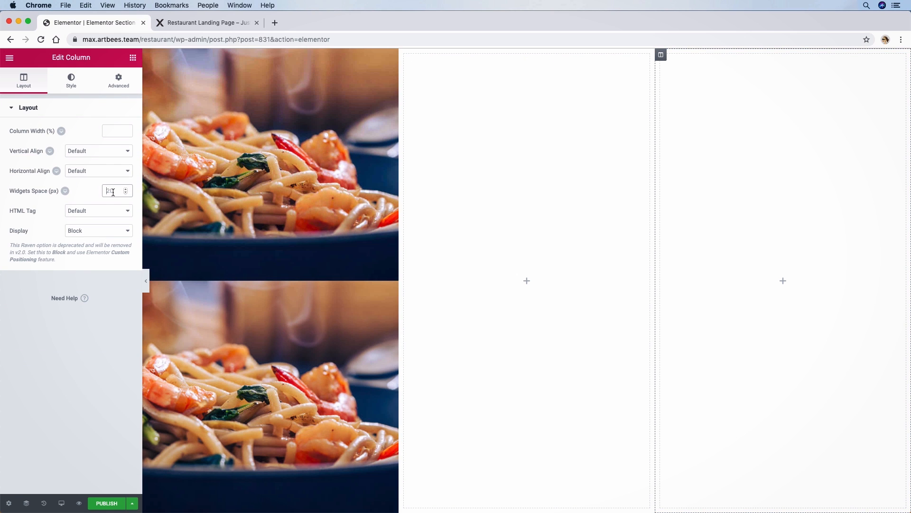
pyautogui.click(597, 179)
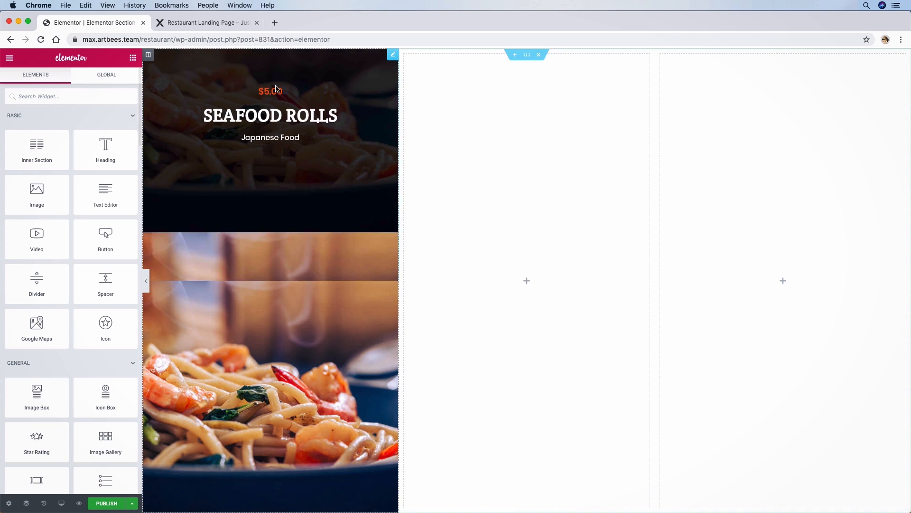
# Duplicate the first column's upper Animated Box and move one copy into the second column.
pyautogui.rightClick(276, 88)
pyautogui.click(304, 92)
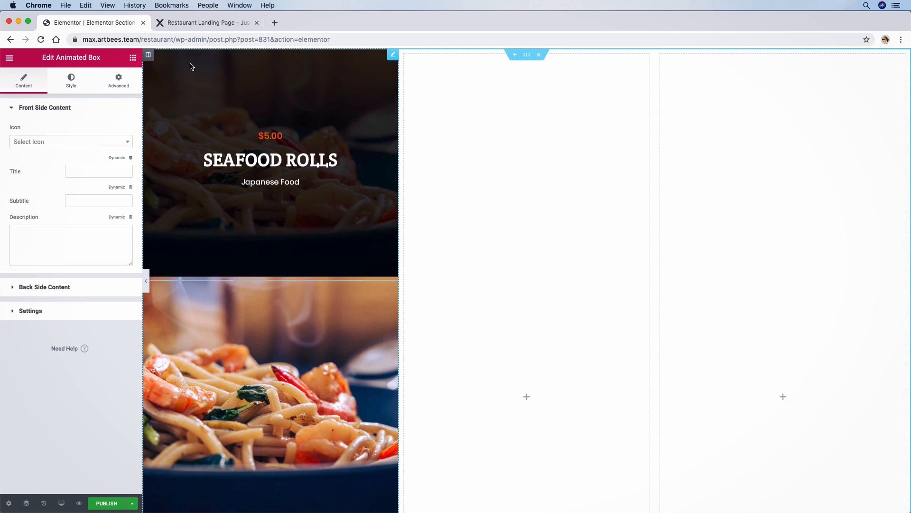
pyautogui.moveTo(184, 69); pyautogui.dragTo(472, 144)
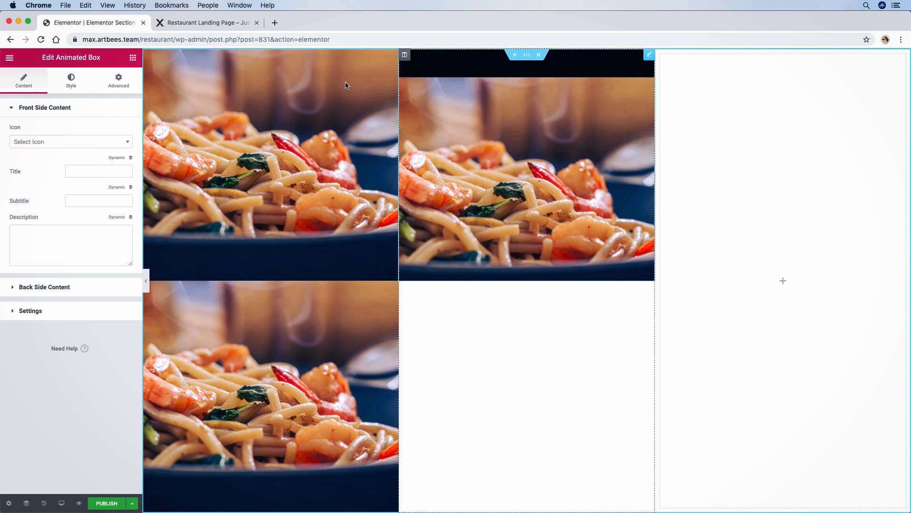
# Set the second column's Animated Box height to 100 VH and check the dish images on the reference page.
pyautogui.click(79, 92)
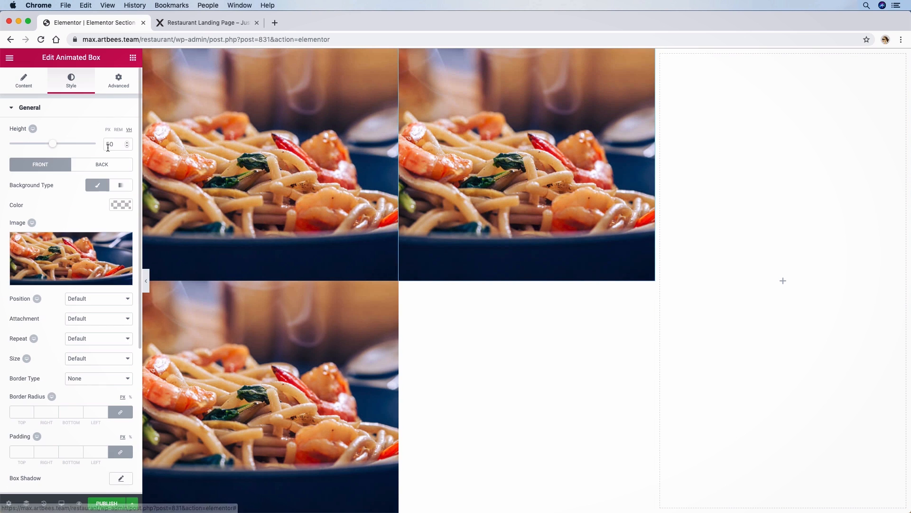
pyautogui.write('100')
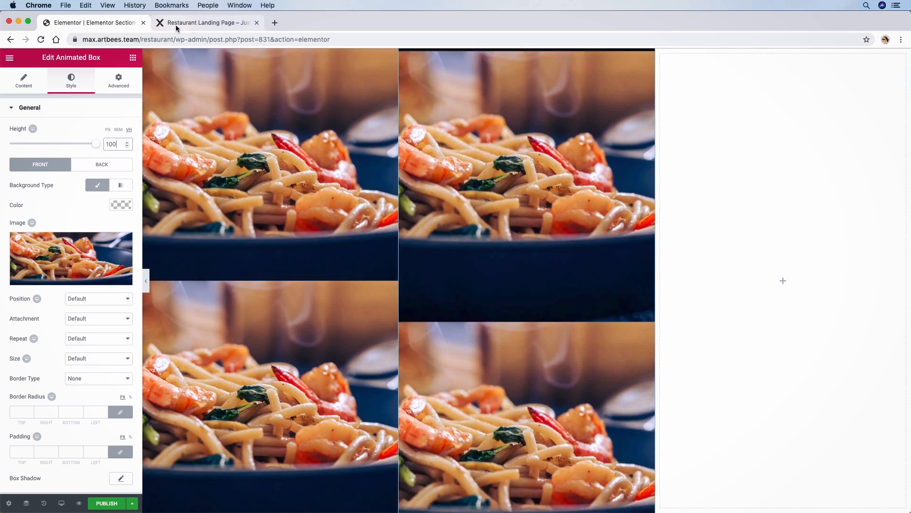
pyautogui.click(175, 24)
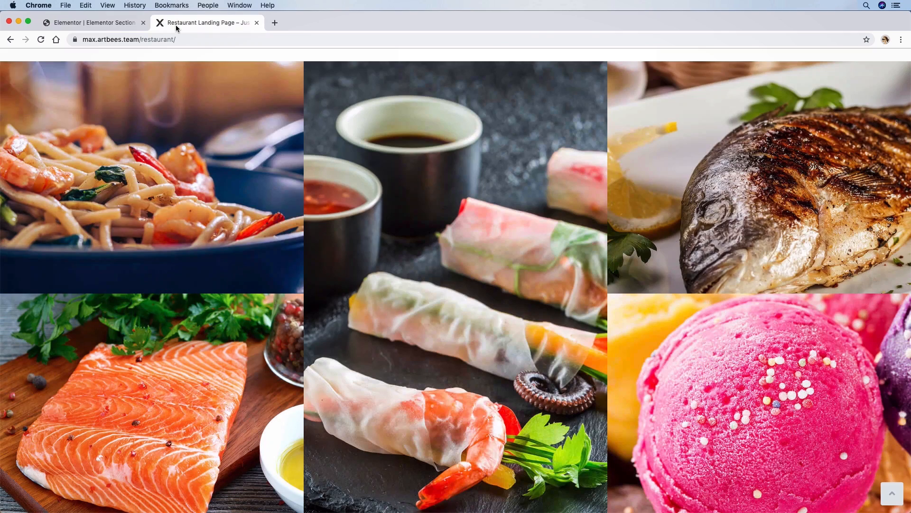
pyautogui.click(92, 25)
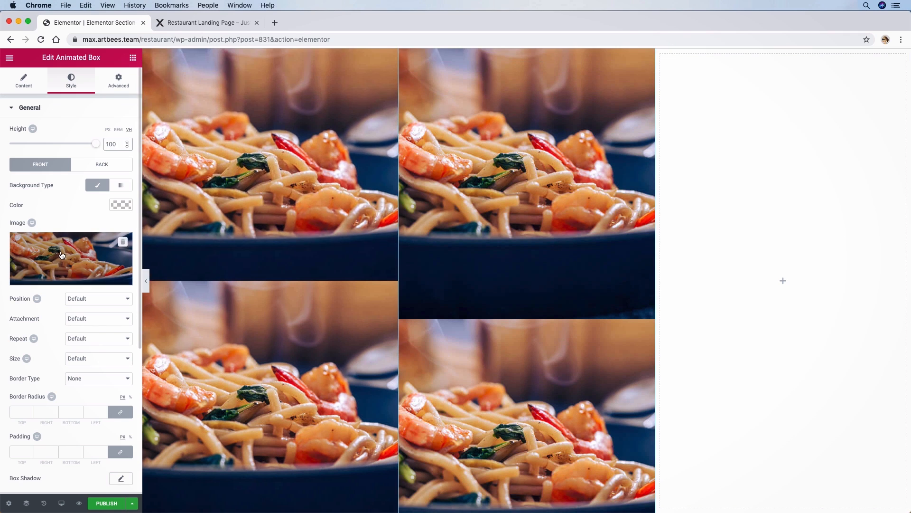
# Replace the second column box's front background image with Gallery03.jpg from the media library and set its size to Cover.
pyautogui.click(61, 256)
pyautogui.scroll(-5, 207, 276)
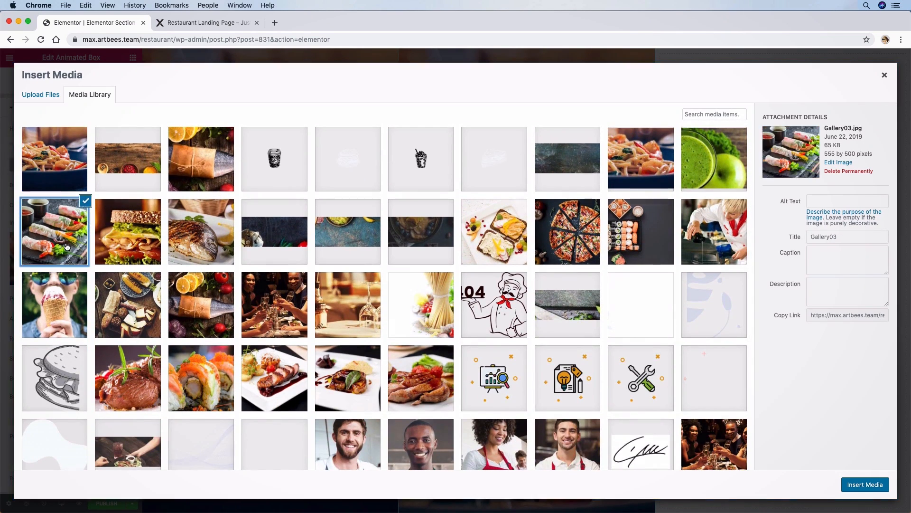
pyautogui.click(865, 485)
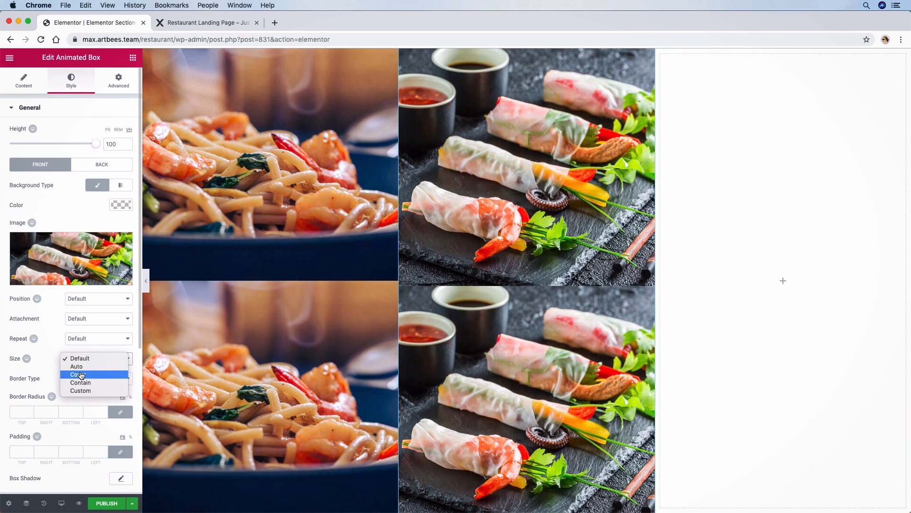
pyautogui.click(80, 375)
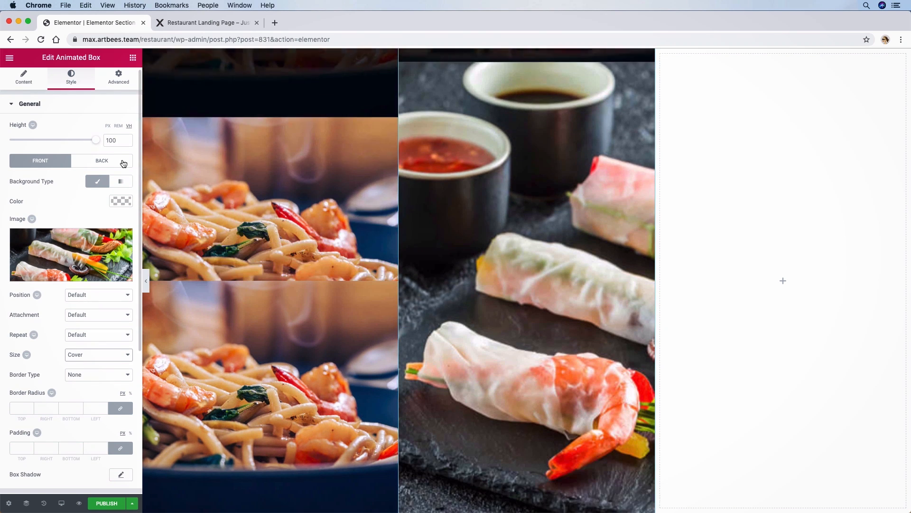
# Replace the second column box's back side background image with Gallery03.jpg from the media library.
pyautogui.click(102, 160)
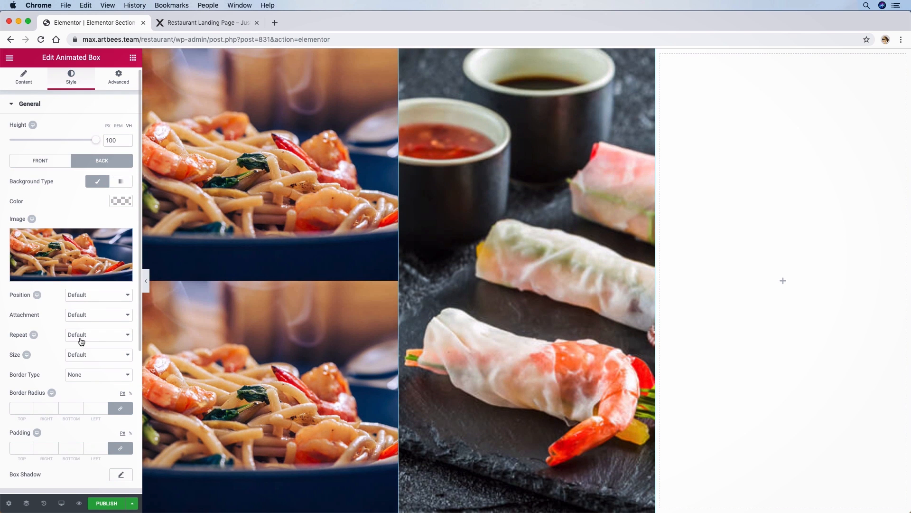
pyautogui.click(87, 265)
pyautogui.scroll(-4, 316, 254)
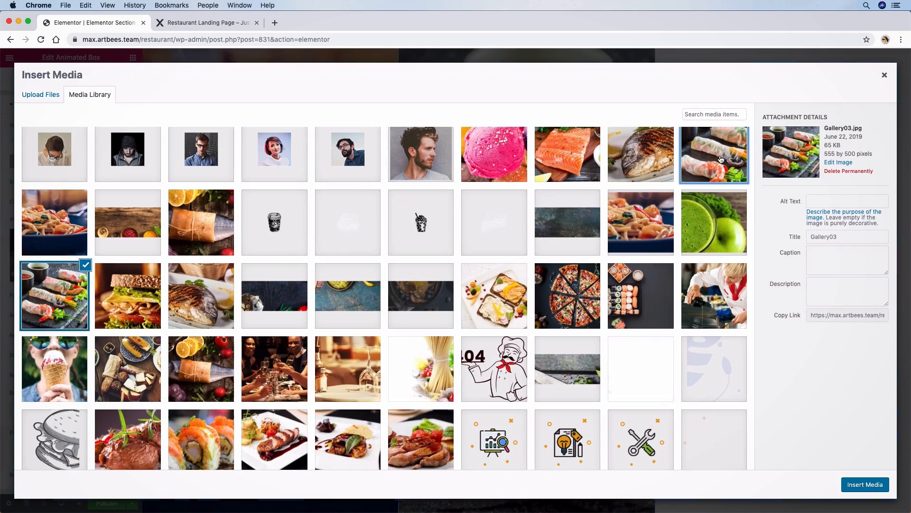
pyautogui.click(876, 484)
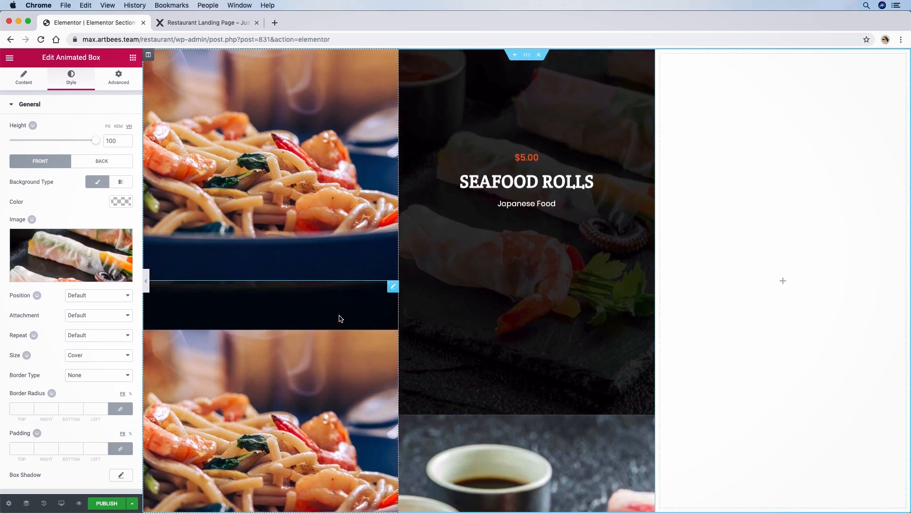
# Set the background image size to Cover on both front and back sides of the first column's lower Animated Box.
pyautogui.click(341, 318)
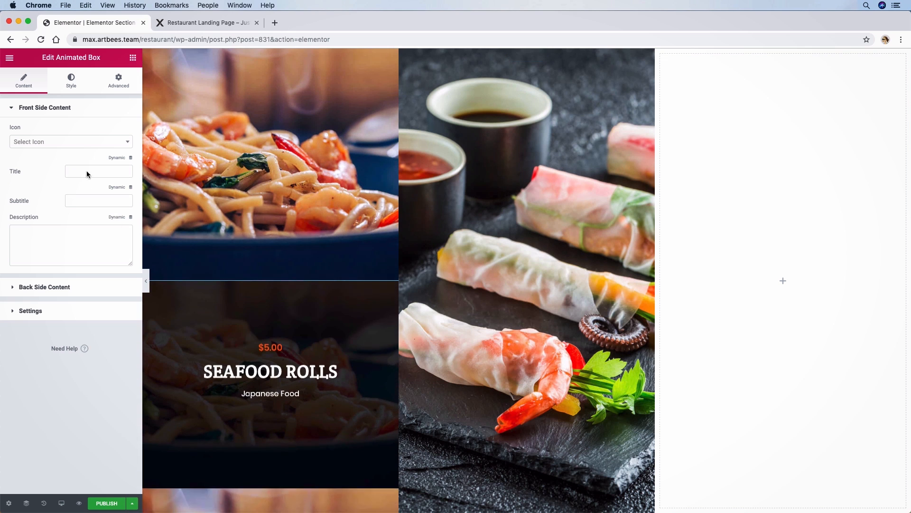
pyautogui.click(71, 81)
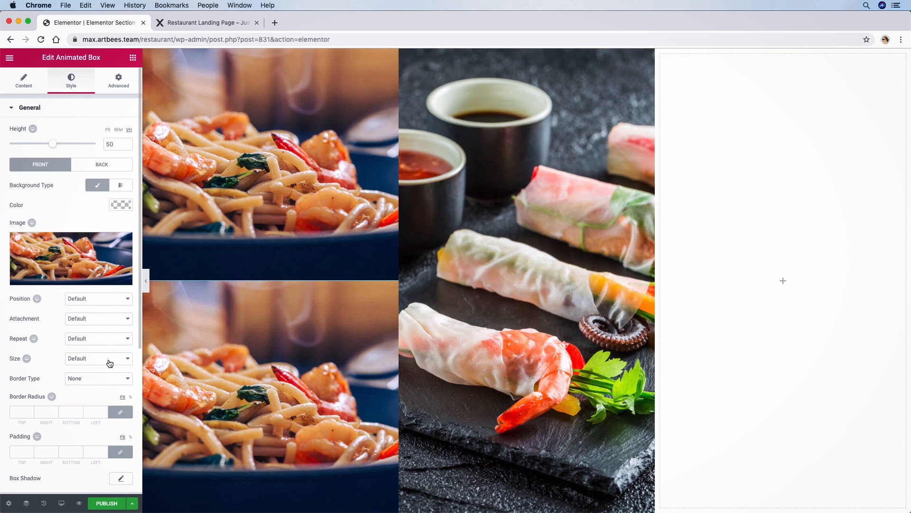
pyautogui.click(90, 375)
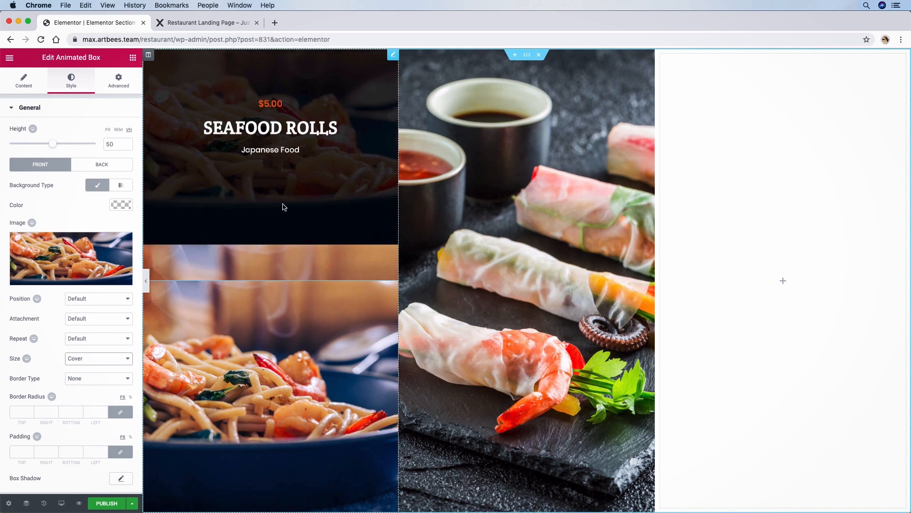
pyautogui.click(283, 206)
pyautogui.click(202, 375)
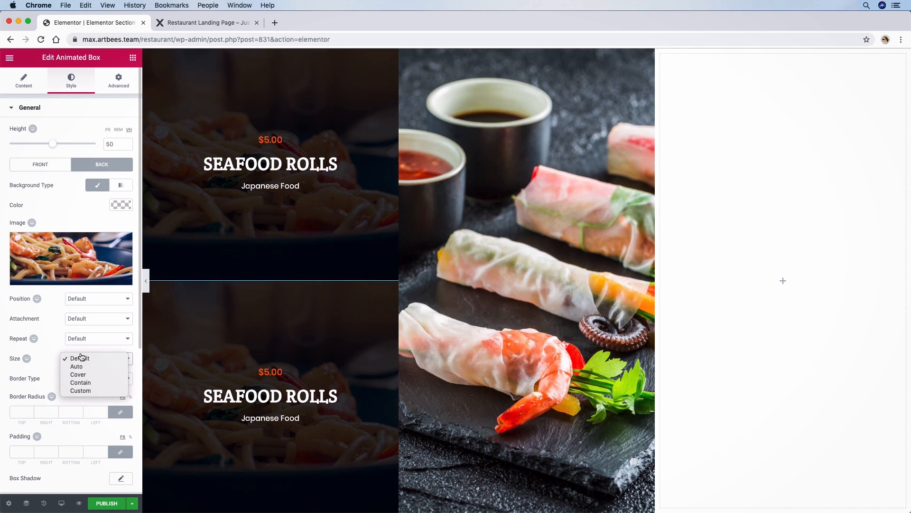
pyautogui.click(78, 374)
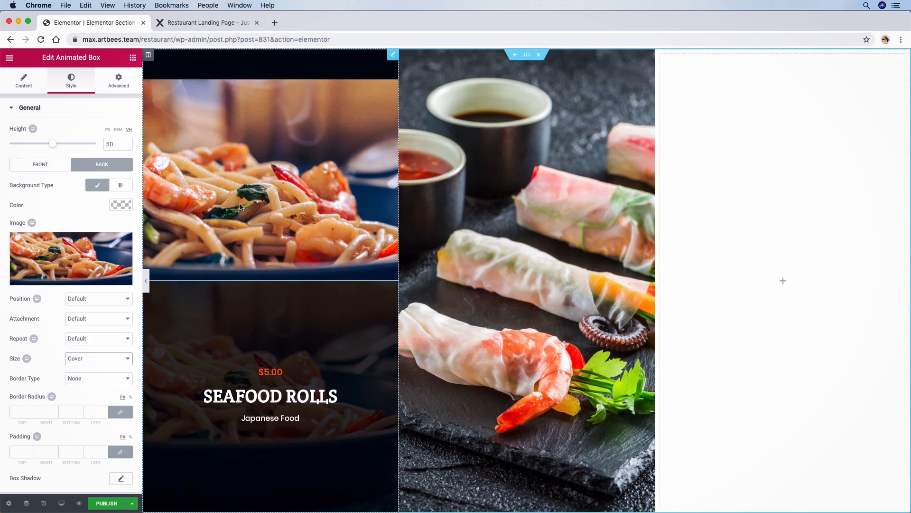
# Set the front and back background image size to Cover for the first column's upper Animated Box.
pyautogui.click(216, 193)
pyautogui.click(79, 83)
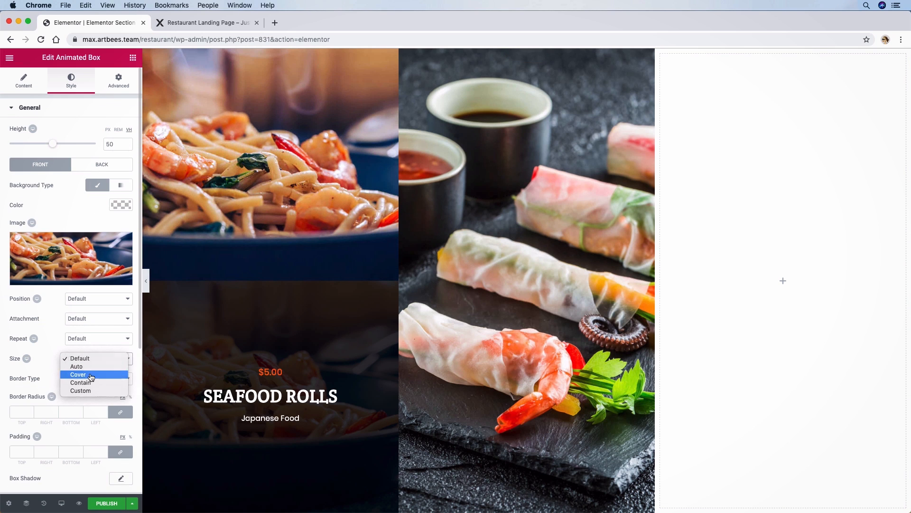
pyautogui.click(79, 374)
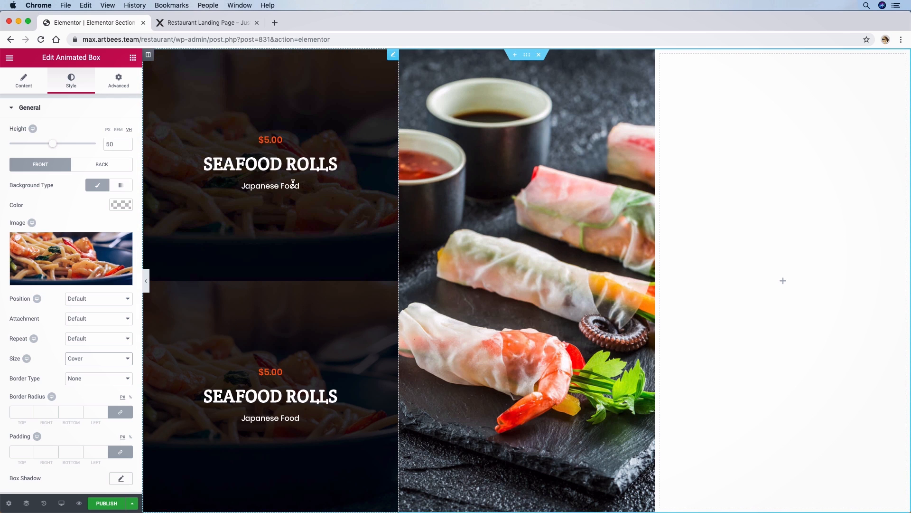
pyautogui.click(116, 165)
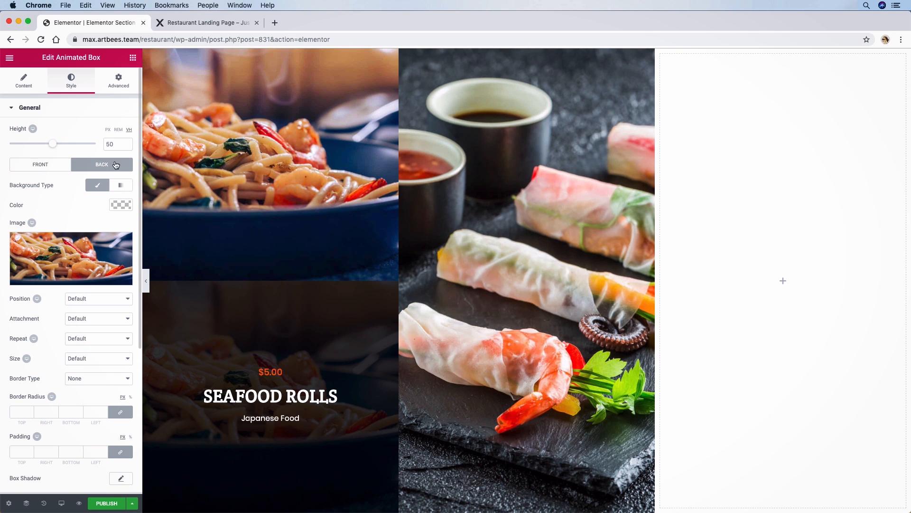
pyautogui.click(78, 375)
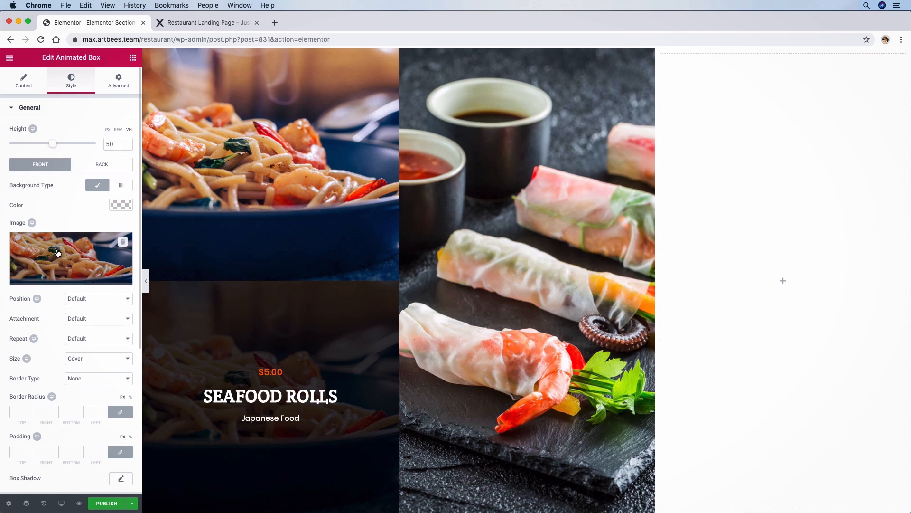
# Replace the first column's upper box front background image with home-menu4.jpg and move that box below the pasta box.
pyautogui.click(58, 253)
pyautogui.scroll(-8, 319, 254)
pyautogui.scroll(5, 320, 256)
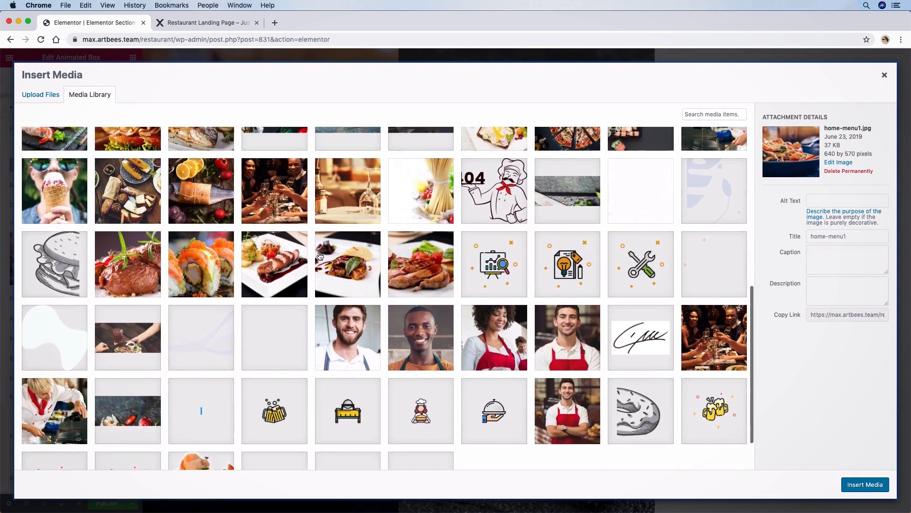
pyautogui.scroll(-2, 320, 257)
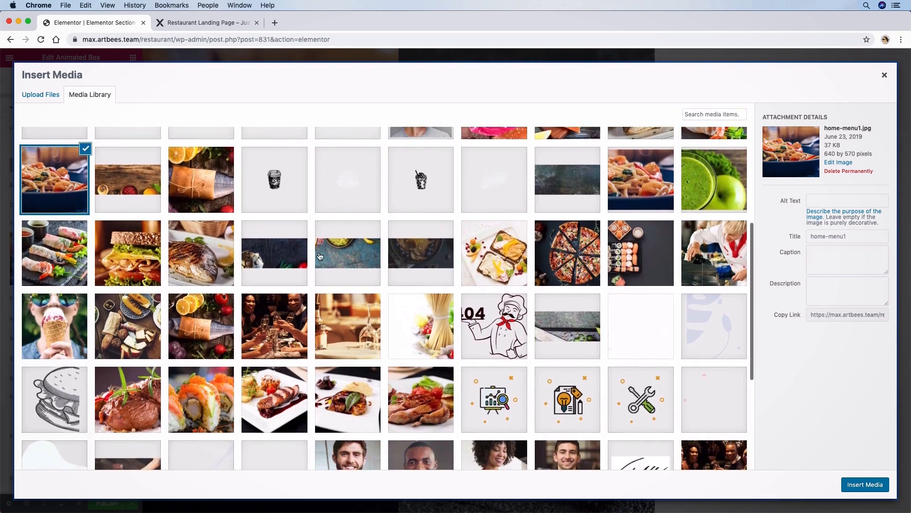
pyautogui.scroll(5, 320, 257)
pyautogui.click(567, 289)
pyautogui.scroll(-3, 568, 290)
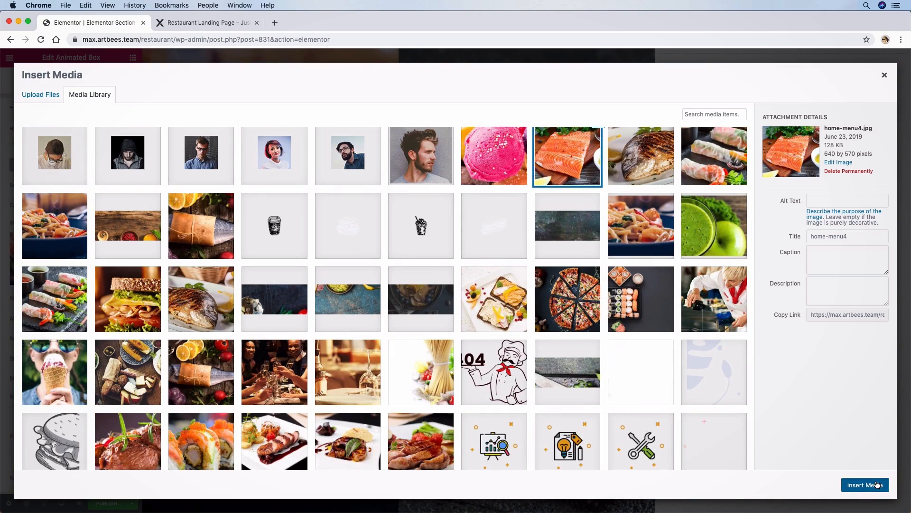
pyautogui.click(865, 484)
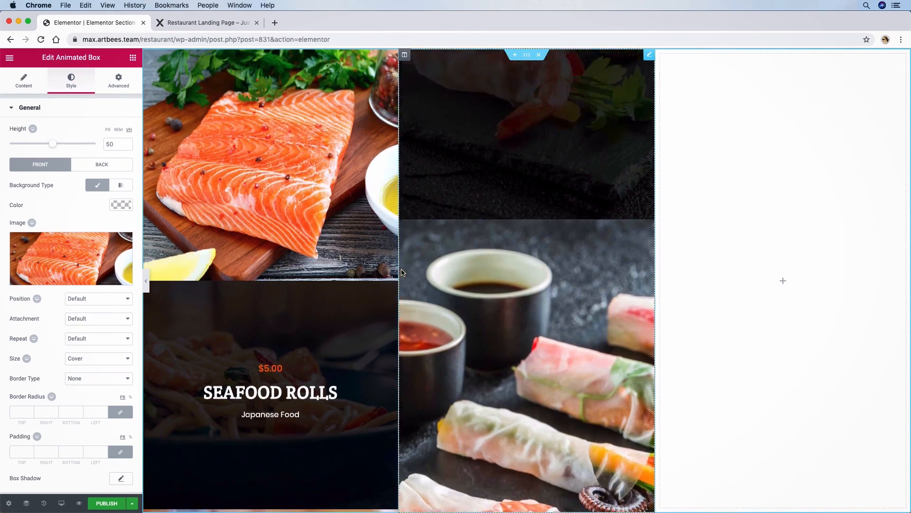
pyautogui.moveTo(193, 114); pyautogui.dragTo(189, 233)
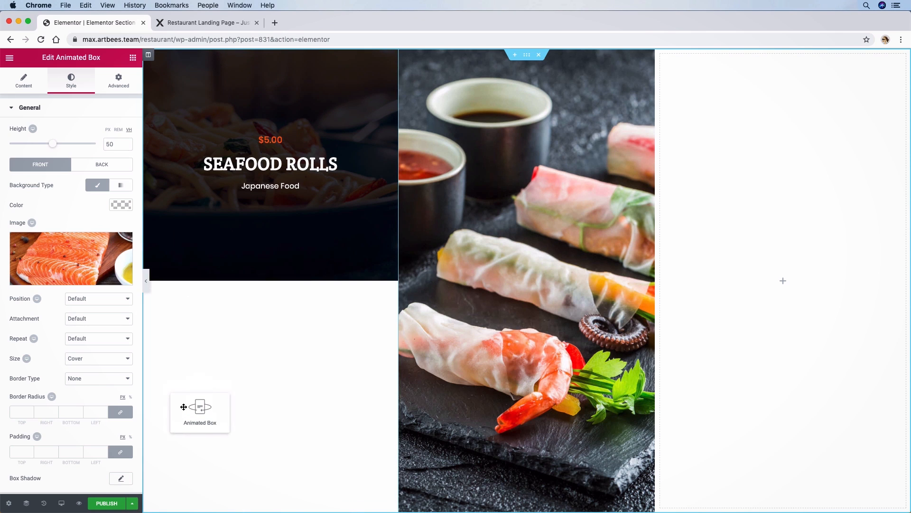
pyautogui.moveTo(184, 406); pyautogui.dragTo(184, 406)
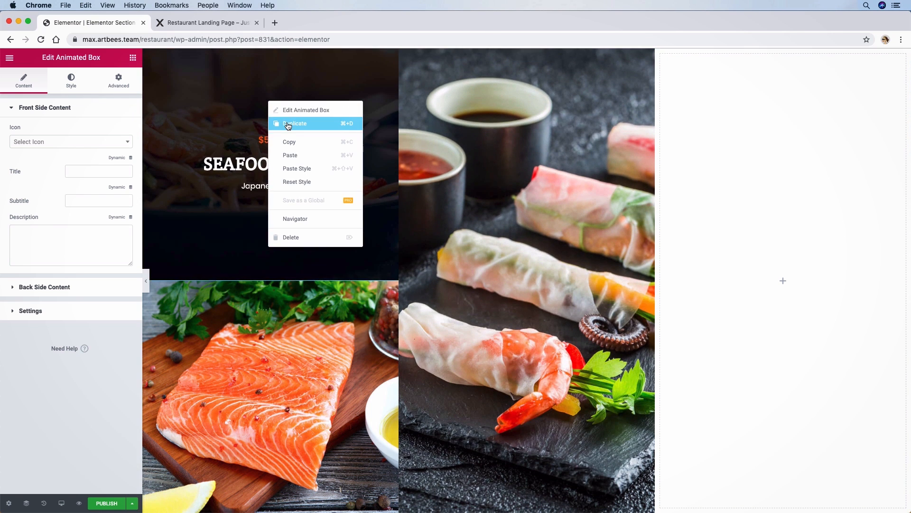
# Fill the third column with two copies of the first column's pasta Animated Box and check the reference page.
pyautogui.click(287, 124)
pyautogui.moveTo(255, 311); pyautogui.dragTo(770, 210)
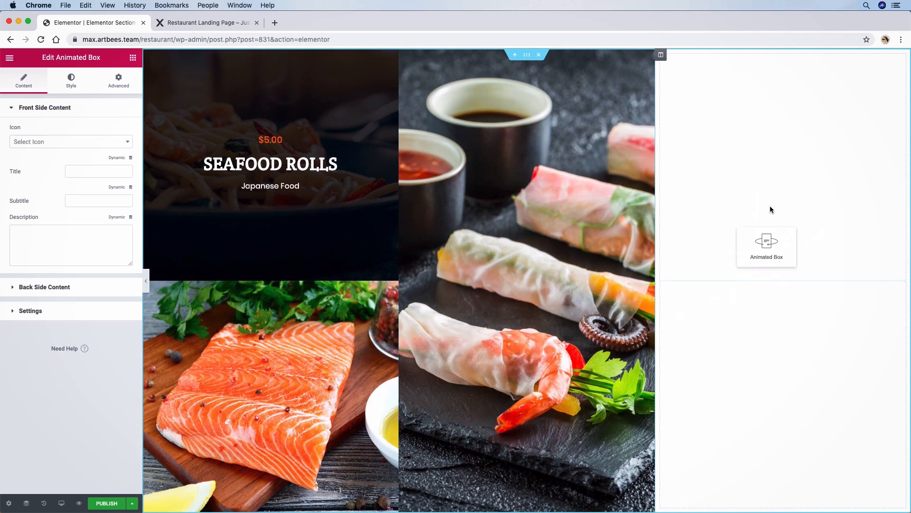
pyautogui.moveTo(786, 160); pyautogui.dragTo(788, 162)
pyautogui.rightClick(809, 131)
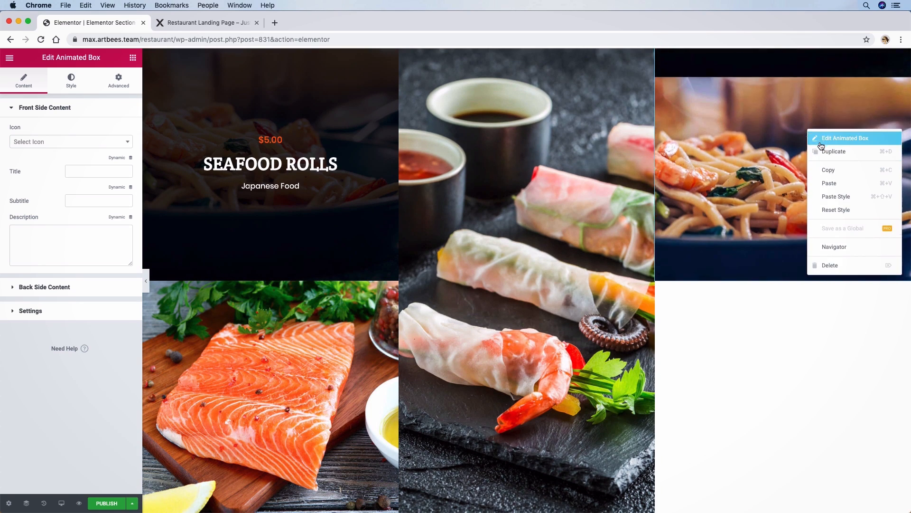
pyautogui.click(823, 151)
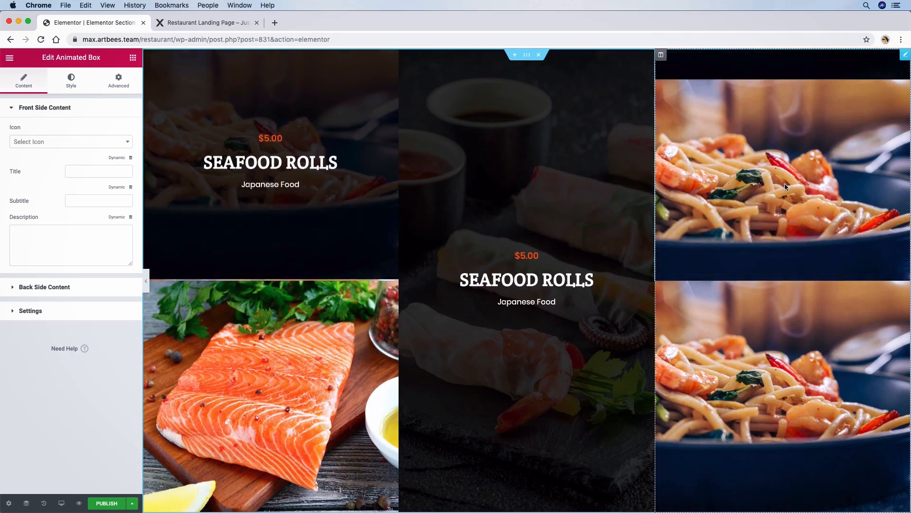
pyautogui.click(209, 23)
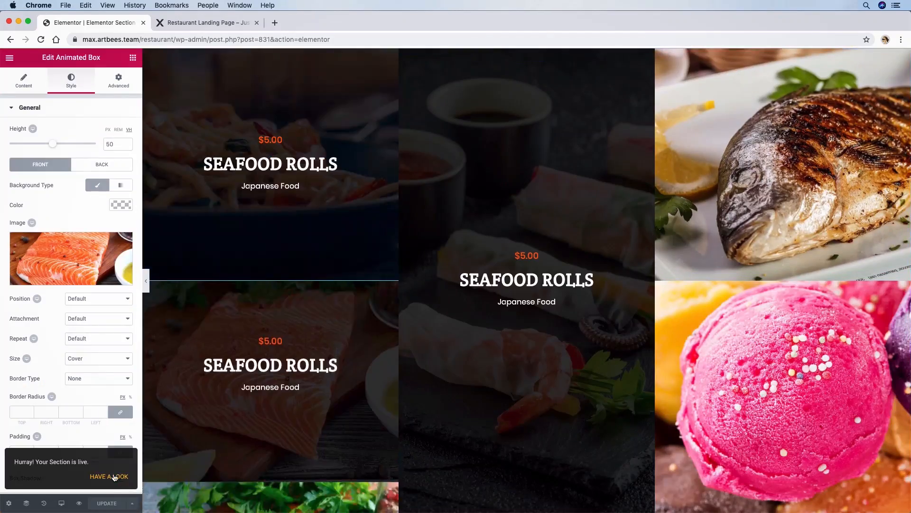
# Preview the published dish section on its live page and return to the Home 2 page editor.
pyautogui.click(113, 472)
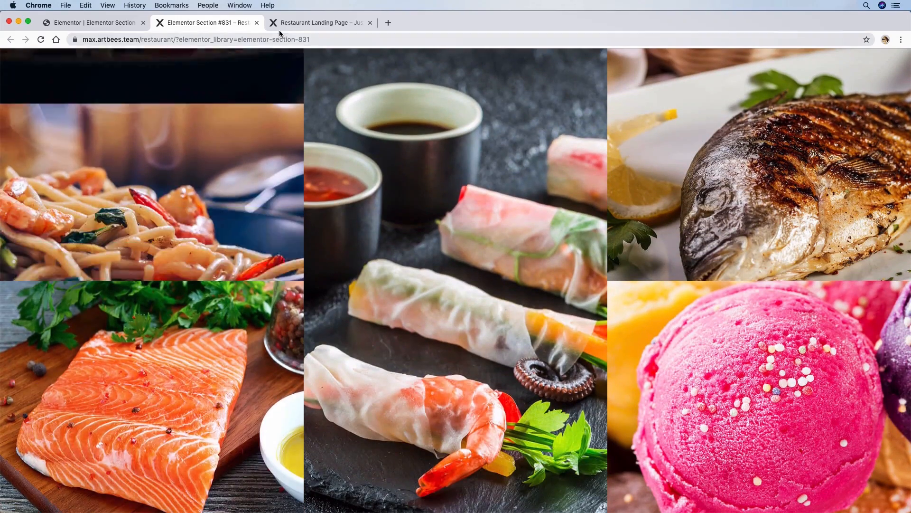
pyautogui.click(112, 30)
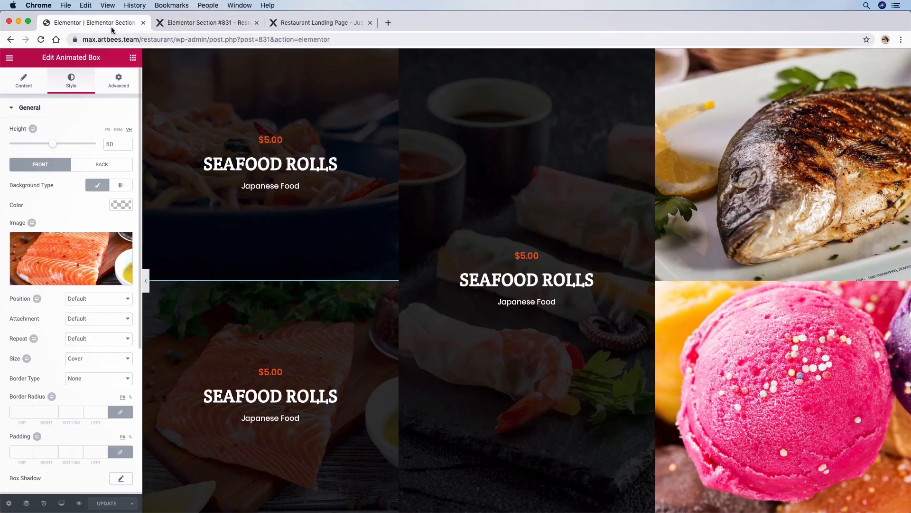
pyautogui.click(10, 40)
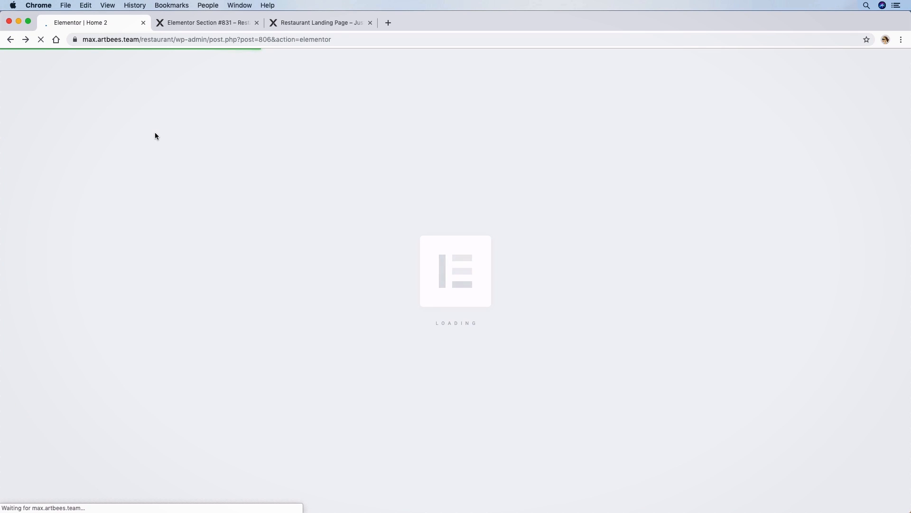
# Assign the Elementor Section #831 (section) template to the Special tab under Offered Menu and review the dish grid.
pyautogui.scroll(-15, 155, 136)
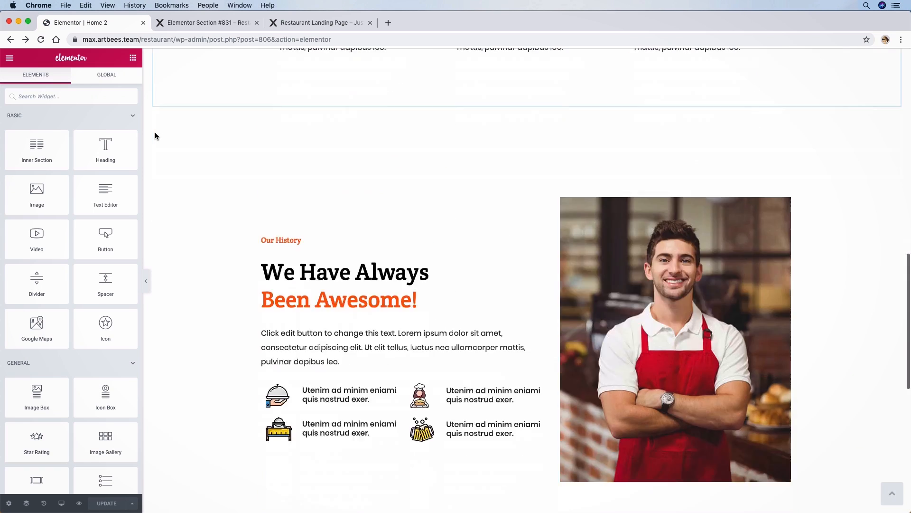
pyautogui.scroll(1, 288, 209)
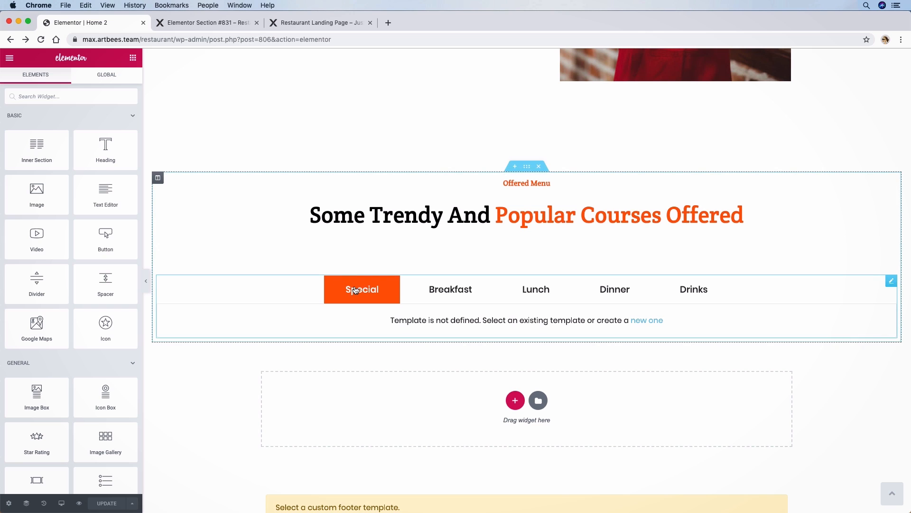
pyautogui.click(43, 147)
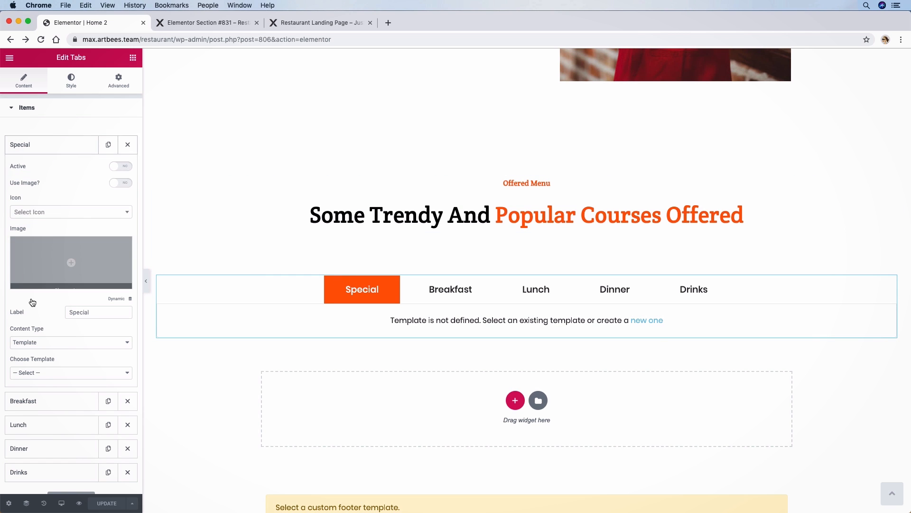
pyautogui.click(32, 375)
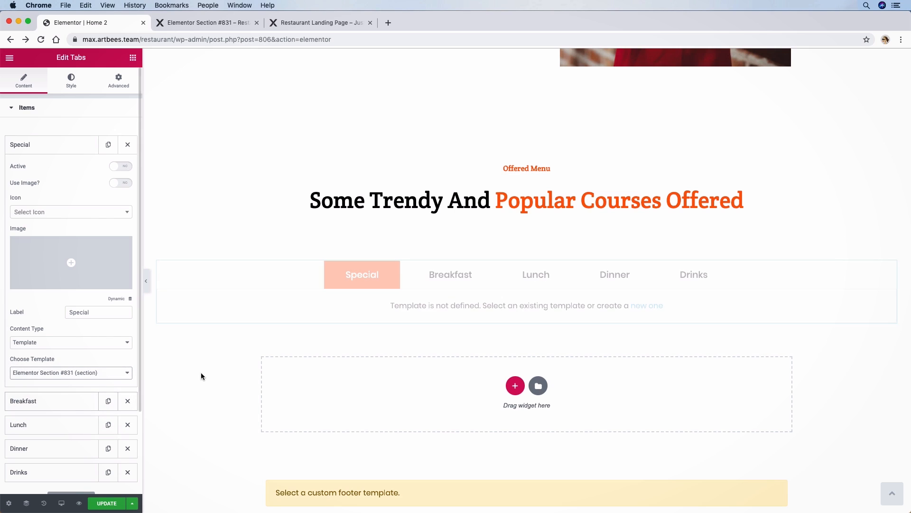
pyautogui.scroll(-3, 356, 327)
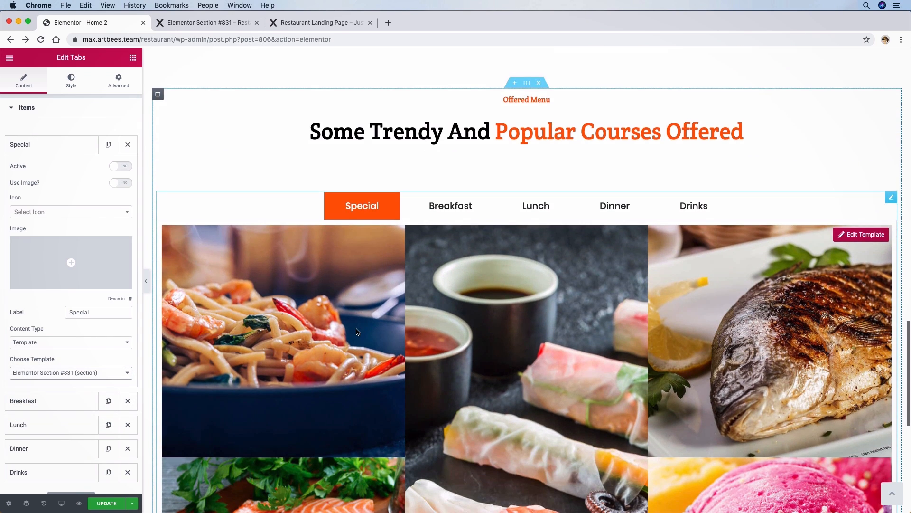
pyautogui.scroll(-5, 356, 328)
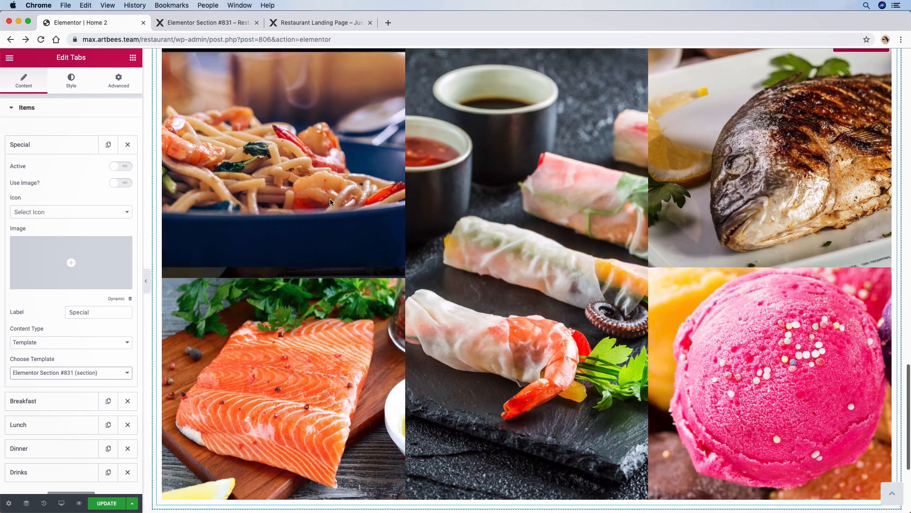
pyautogui.scroll(1, 332, 203)
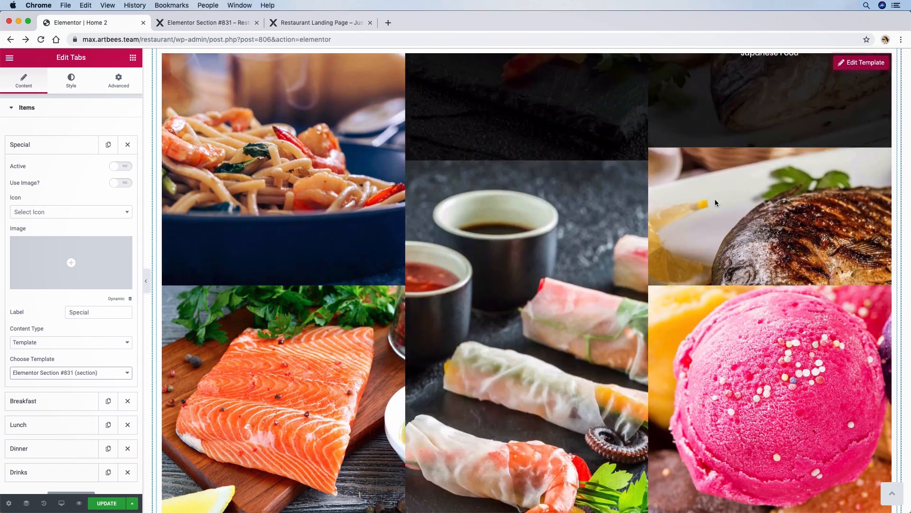
pyautogui.scroll(2, 569, 142)
# Assign the Elementor Section #831 (section) template to the Breakfast tab and check the tabs on the page.
pyautogui.click(450, 77)
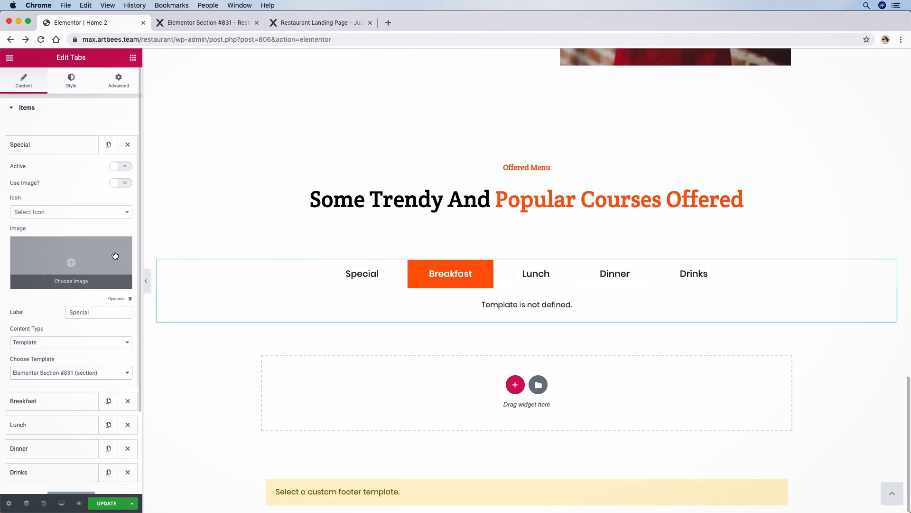
pyautogui.click(26, 146)
pyautogui.click(31, 169)
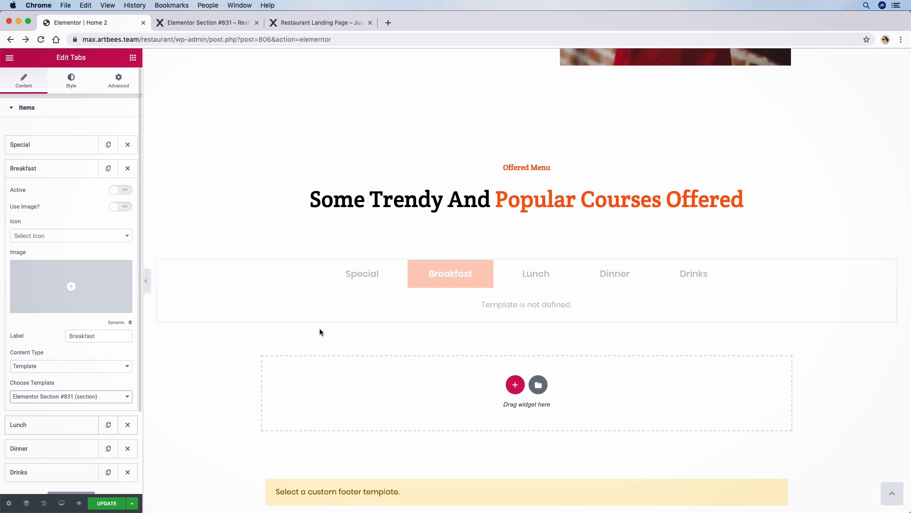
pyautogui.scroll(-3, 252, 292)
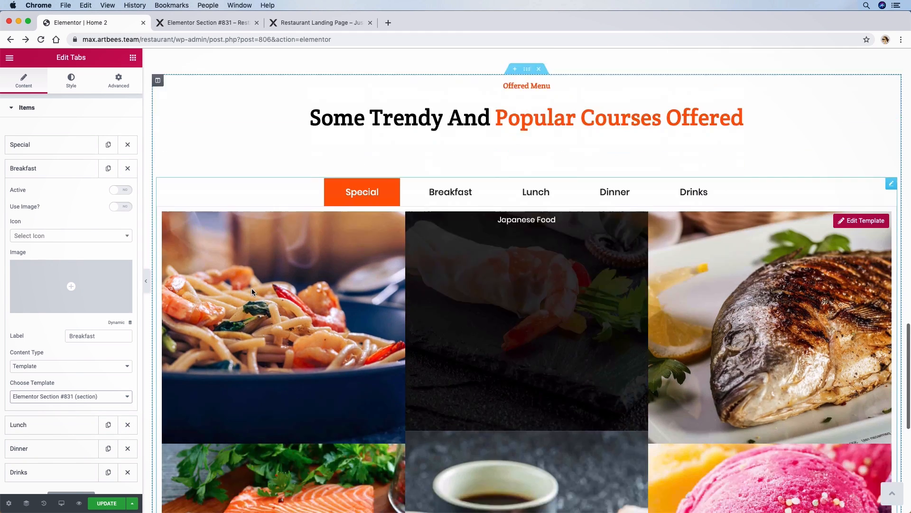
pyautogui.scroll(-2, 252, 292)
# Set the Breakfast tab's template to Offered Menu (section) and open the Special tab's settings.
pyautogui.click(35, 396)
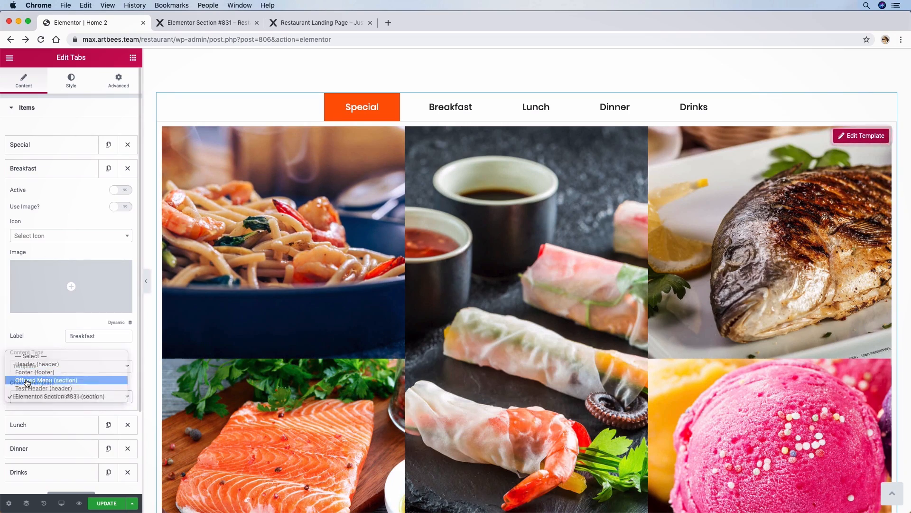
pyautogui.click(27, 383)
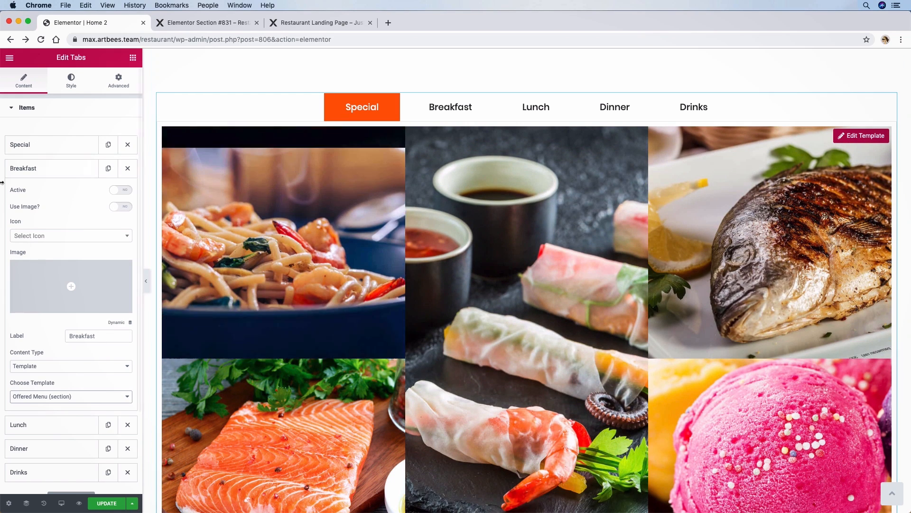
pyautogui.click(18, 173)
pyautogui.click(24, 147)
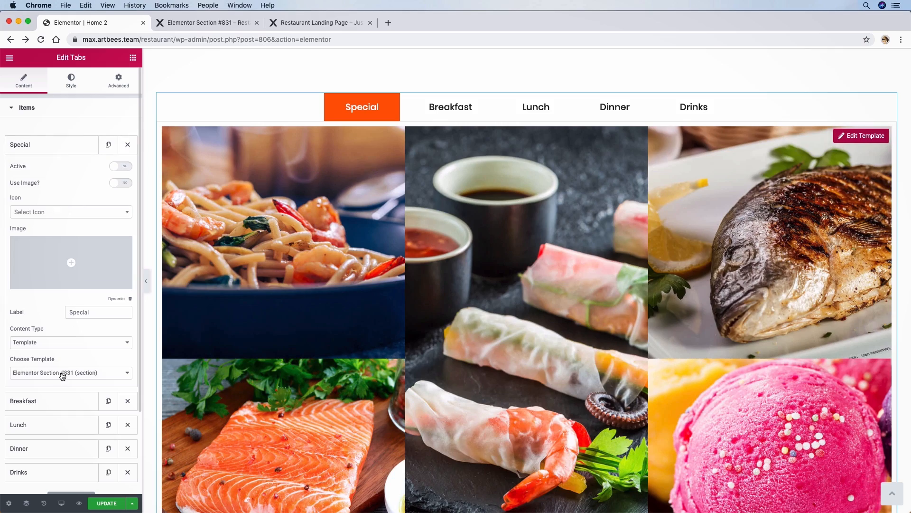
# Assign the Offered Menu (section) template to the Drinks tab and check the Breakfast, Lunch, Dinner and Drinks tabs on the page.
pyautogui.click(29, 472)
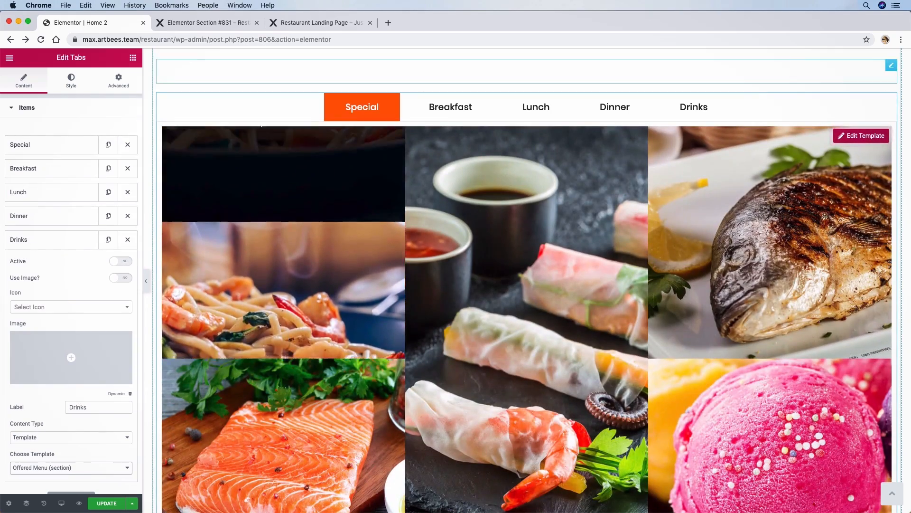
pyautogui.click(463, 107)
pyautogui.click(527, 107)
pyautogui.click(615, 107)
pyautogui.click(694, 107)
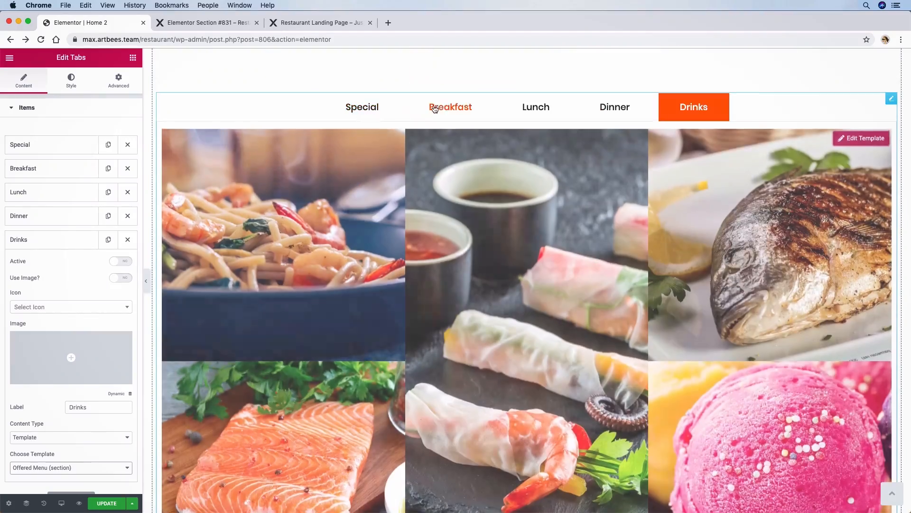
# Recheck the dish grids of the Breakfast, Special and Lunch tabs and update the Home 2 page.
pyautogui.click(446, 108)
pyautogui.click(368, 108)
pyautogui.click(475, 107)
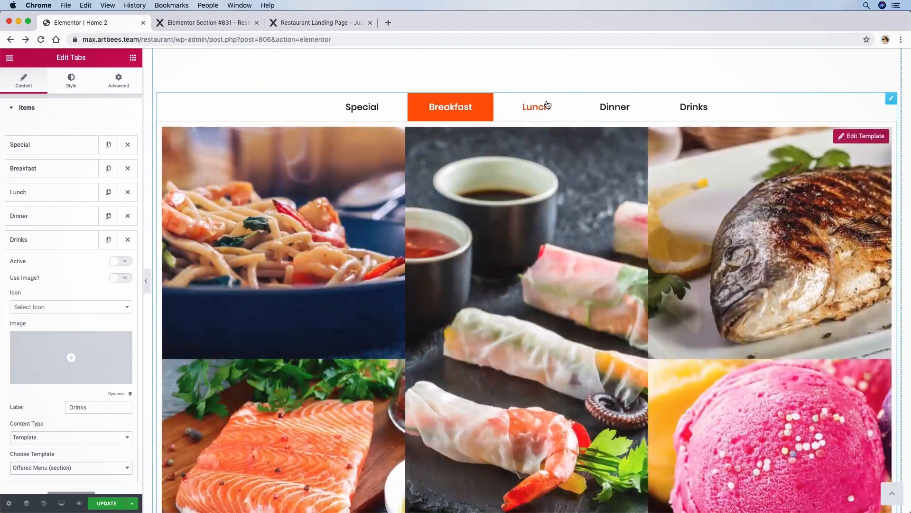
pyautogui.click(537, 106)
pyautogui.click(102, 503)
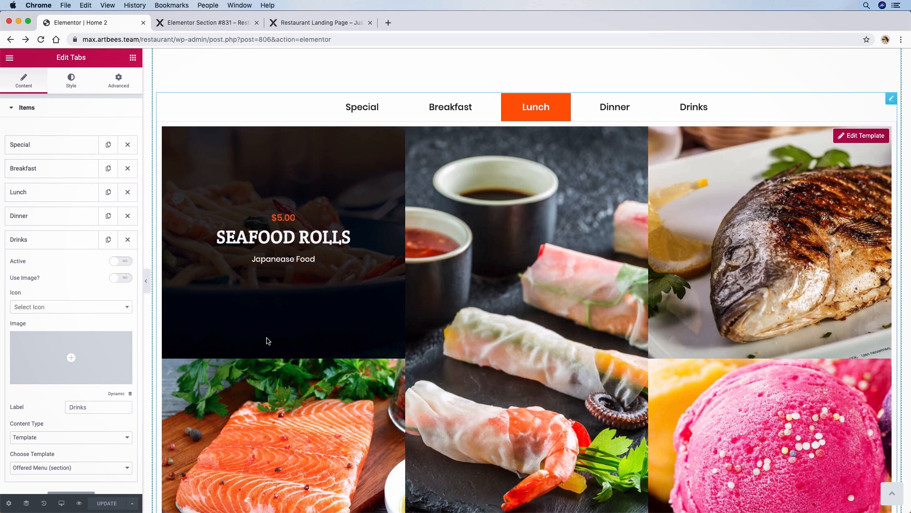
# Review the testimonial section on the reference restaurant page and add a single-column section below the dish grid in Home 2.
pyautogui.scroll(-10, 450, 195)
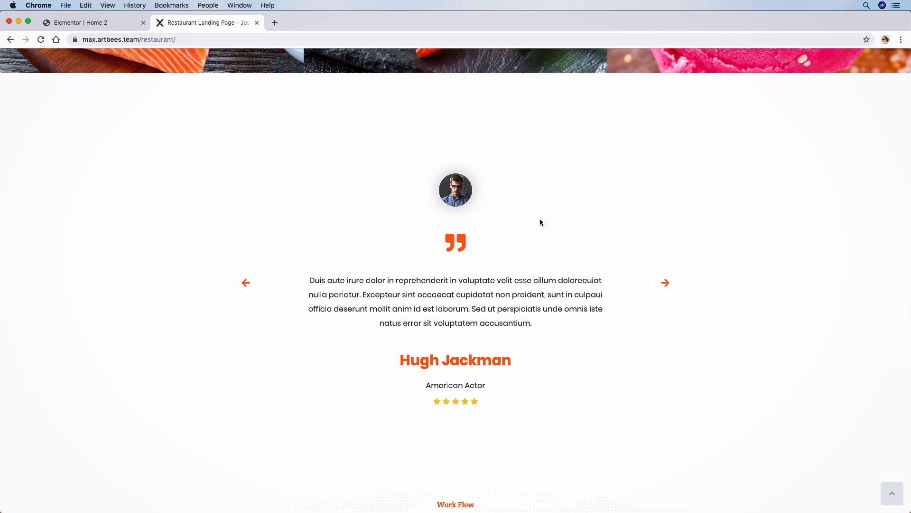
pyautogui.scroll(-3, 541, 222)
pyautogui.scroll(2, 538, 216)
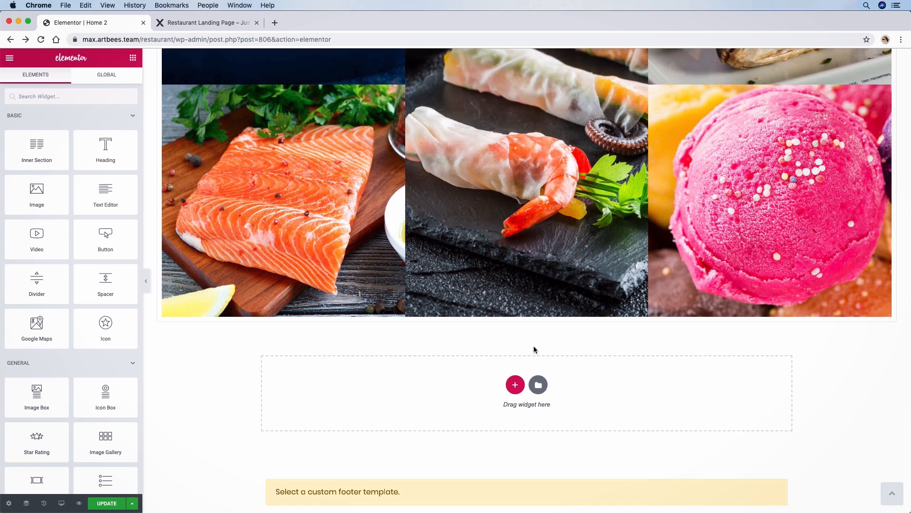
pyautogui.click(515, 384)
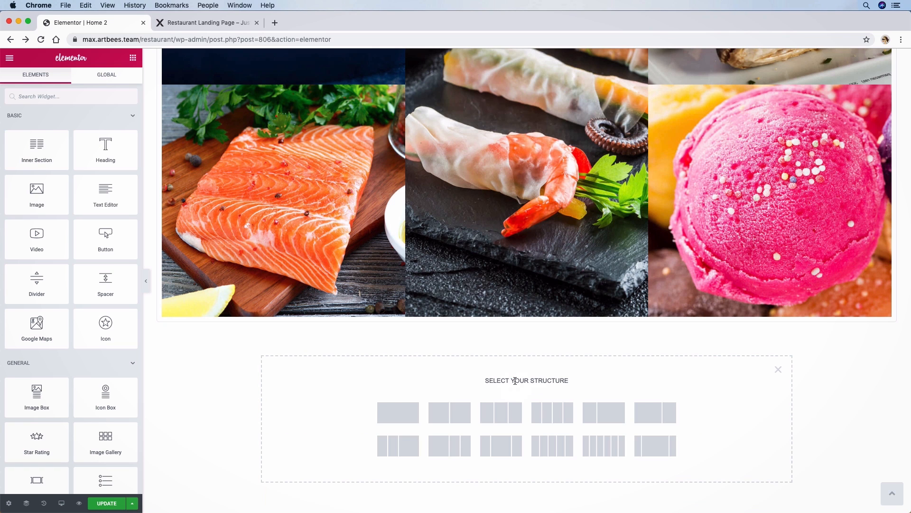
pyautogui.click(405, 413)
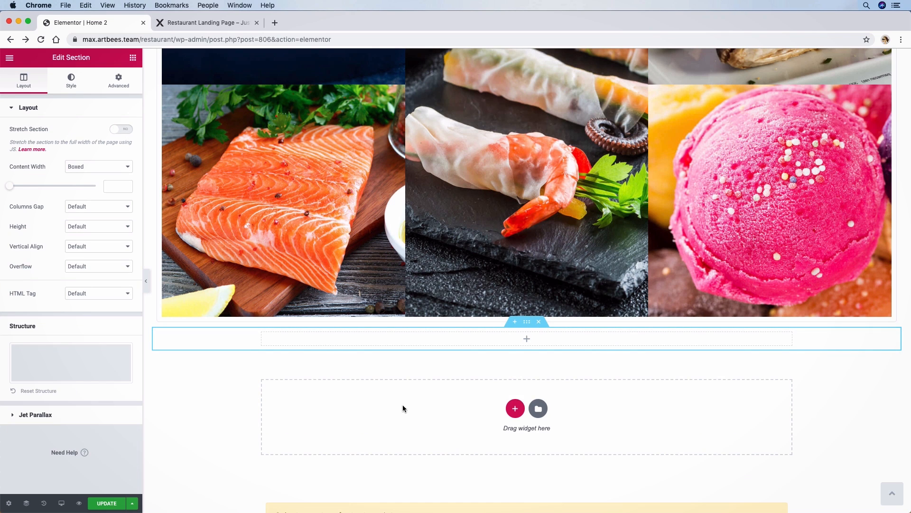
# Add a Testimonials widget to the empty section below the food images and enable Pause on Hover.
pyautogui.click(131, 59)
pyautogui.write('tes')
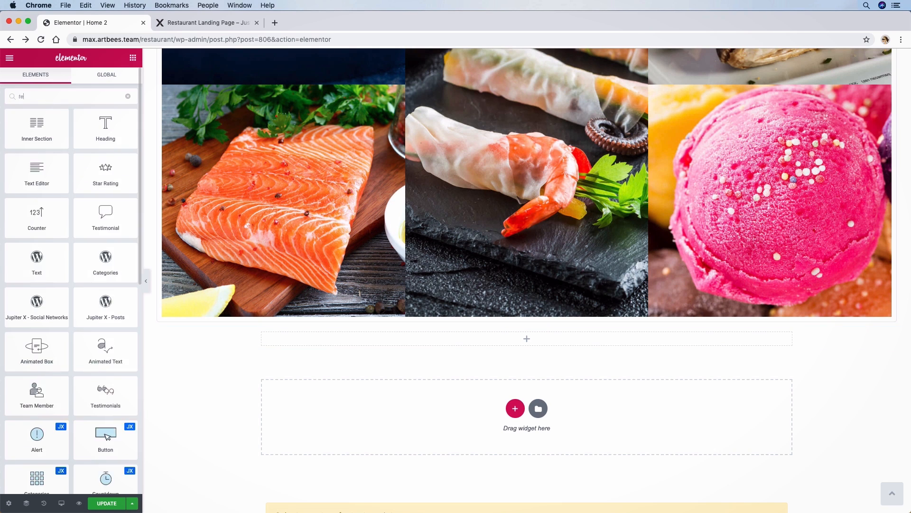
pyautogui.moveTo(106, 124); pyautogui.dragTo(495, 350)
pyautogui.scroll(-3, 516, 369)
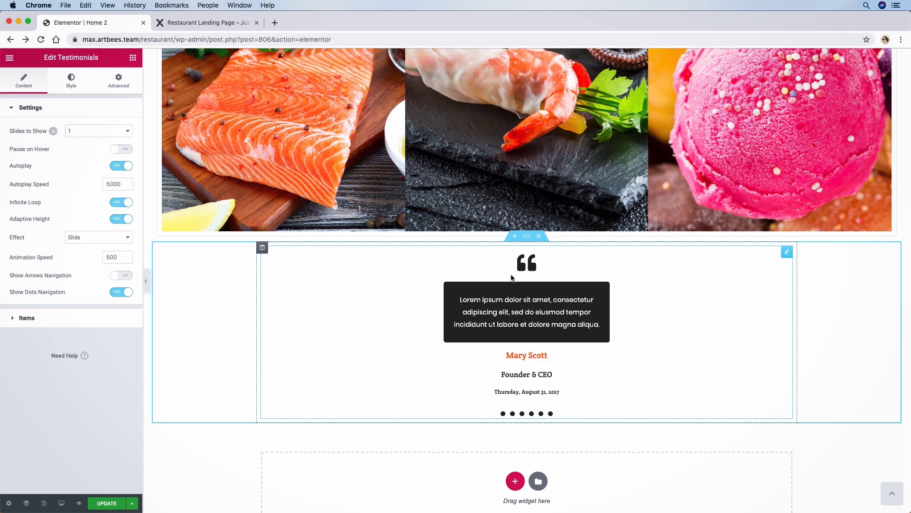
pyautogui.click(121, 148)
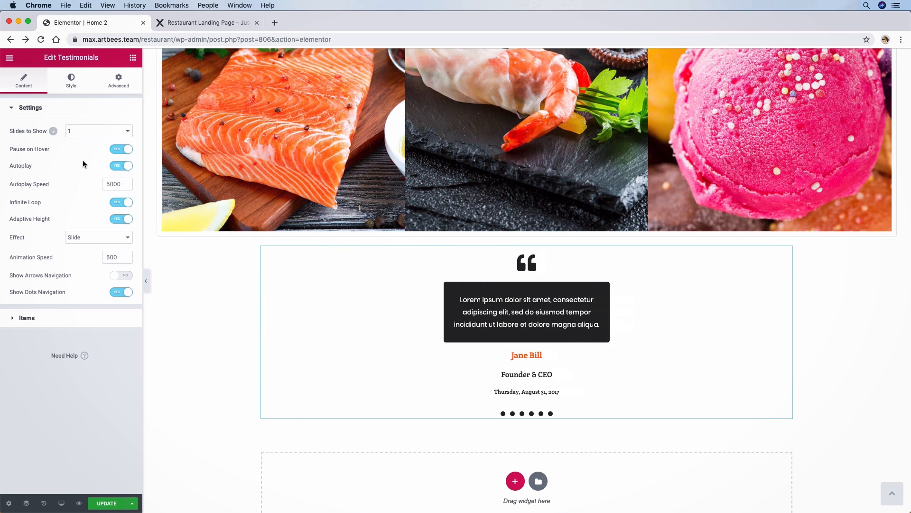
# Try showing four and three testimonial slides at once, and return Slides to Show to 1.
pyautogui.click(66, 133)
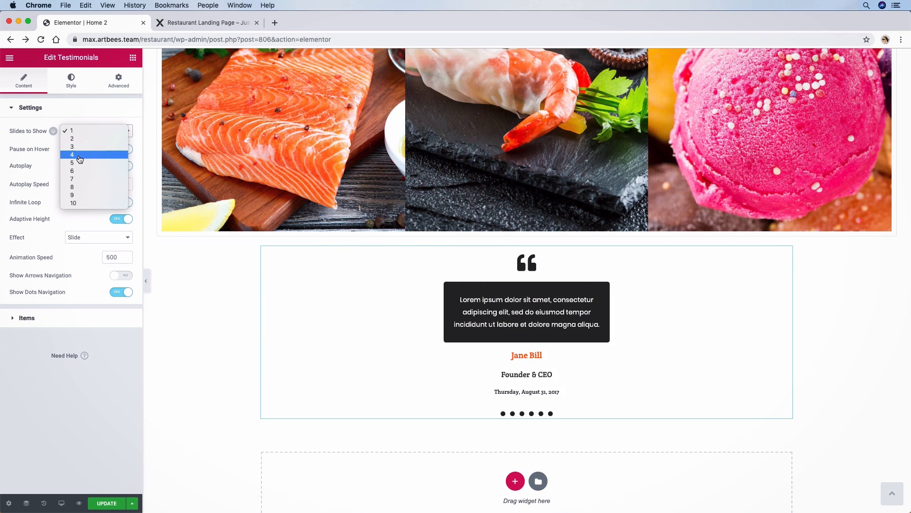
pyautogui.click(78, 158)
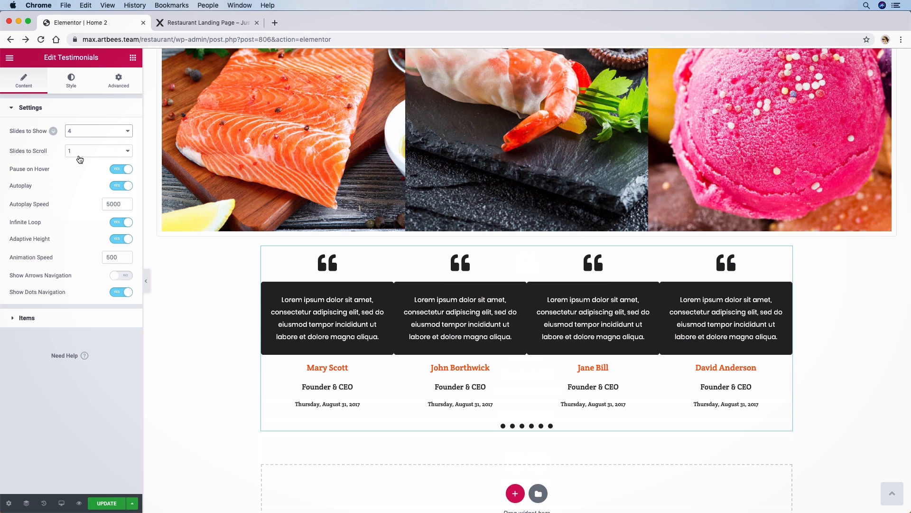
pyautogui.click(75, 134)
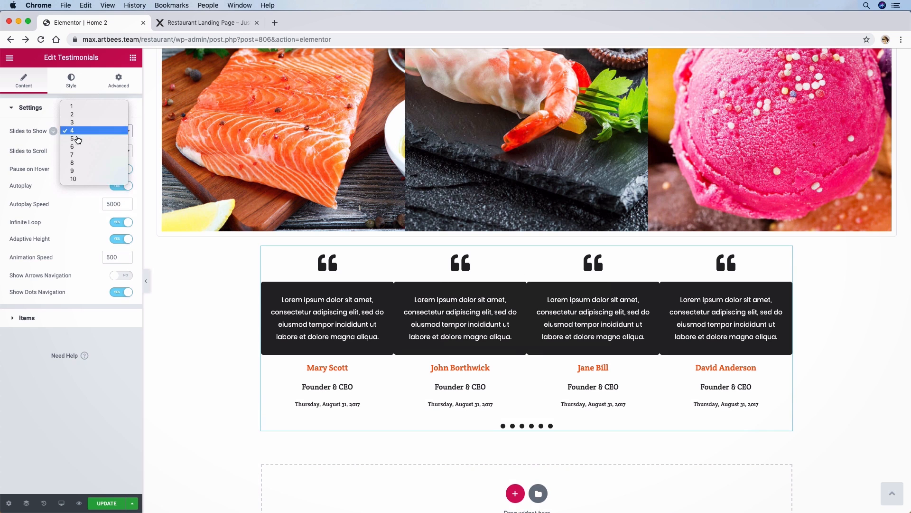
pyautogui.click(74, 124)
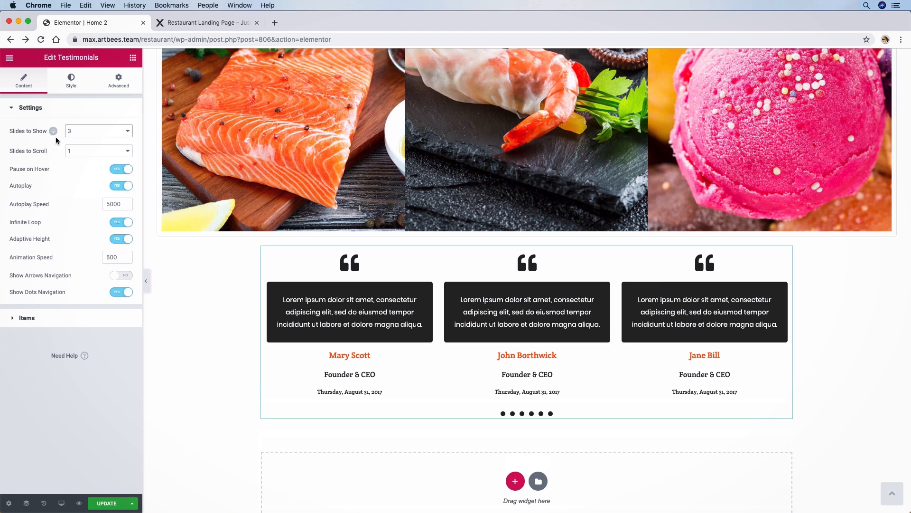
pyautogui.click(82, 135)
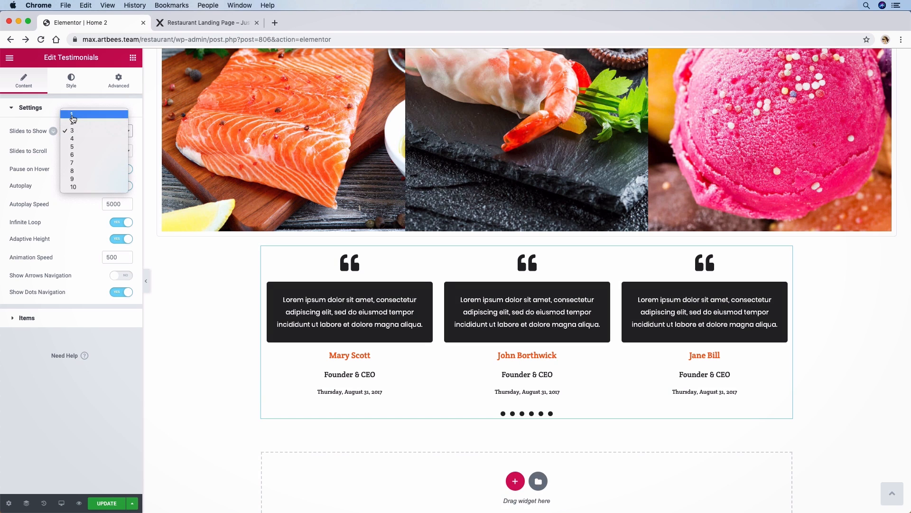
pyautogui.click(73, 119)
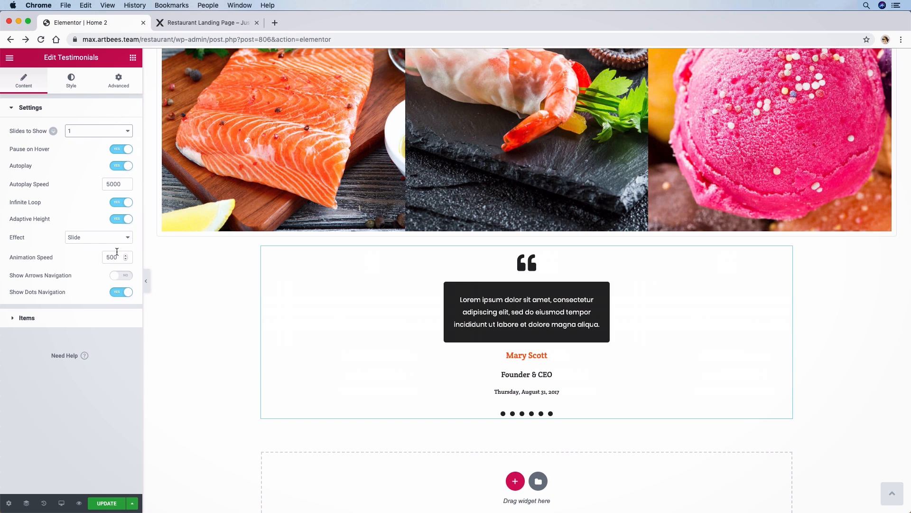
# Enable arrows navigation without dots for the testimonials, using the Arrow icon for both previous and next.
pyautogui.click(119, 274)
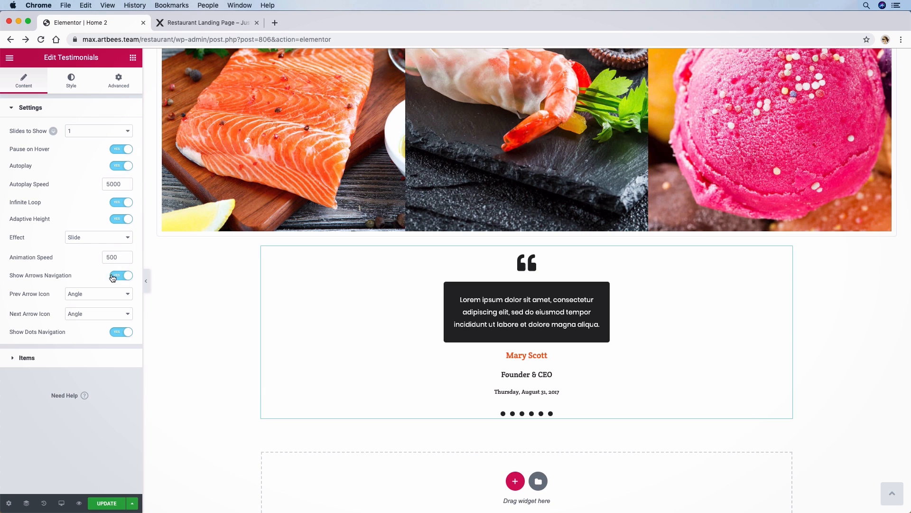
pyautogui.click(124, 332)
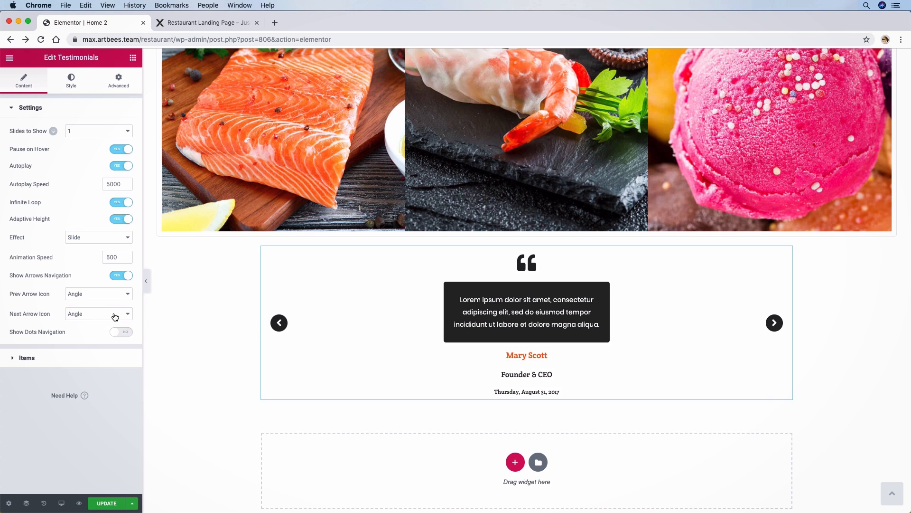
pyautogui.click(116, 315)
pyautogui.click(99, 337)
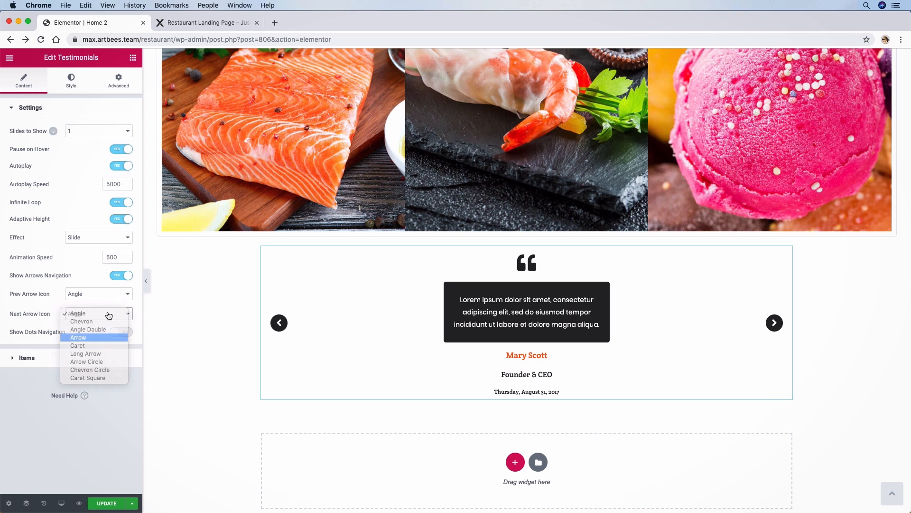
pyautogui.click(99, 295)
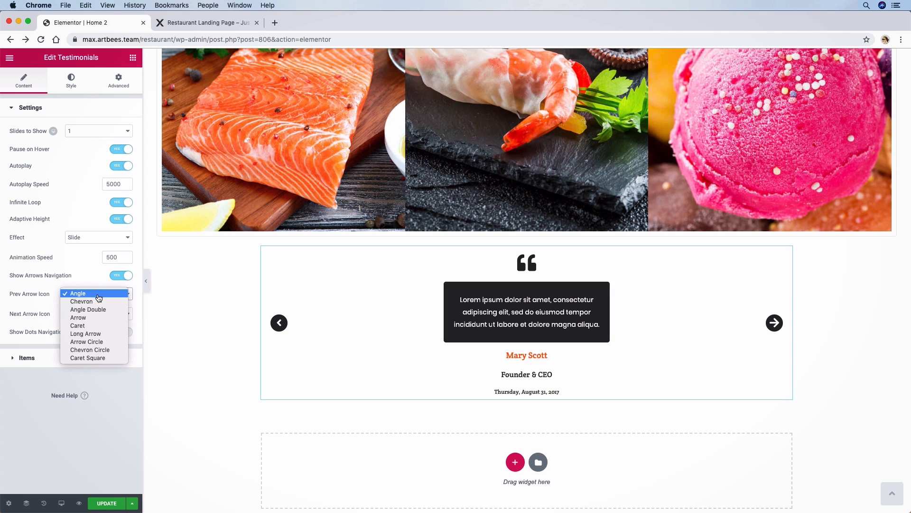
pyautogui.click(89, 318)
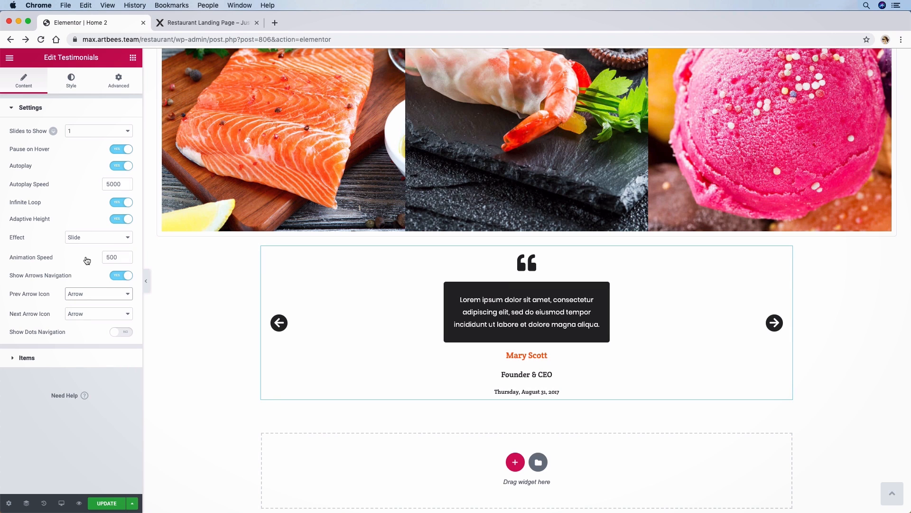
# Remove every testimonial item except Item #1.
pyautogui.click(47, 364)
pyautogui.click(127, 263)
pyautogui.click(128, 263)
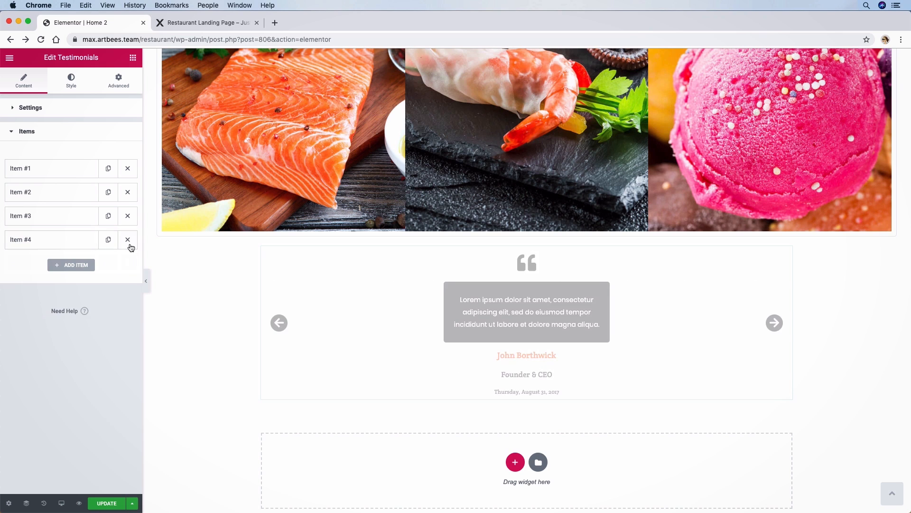
pyautogui.click(128, 240)
pyautogui.click(128, 216)
pyautogui.click(128, 191)
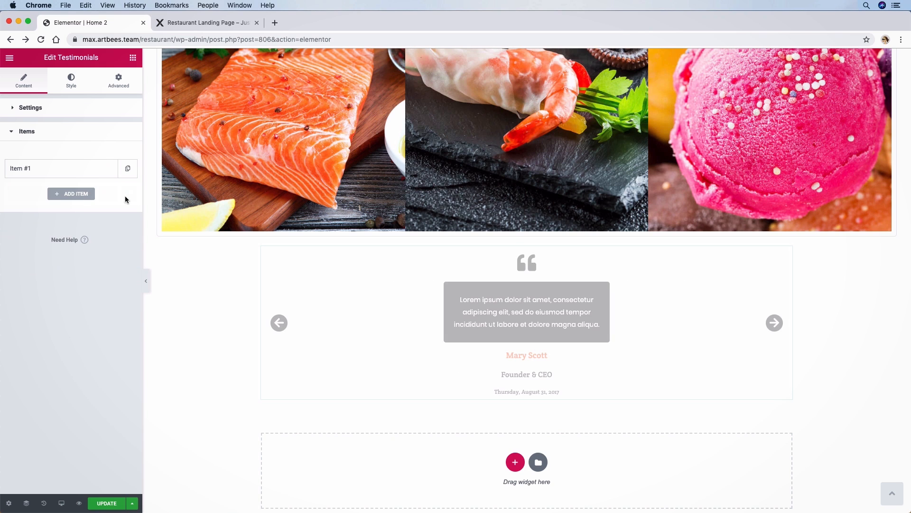
# Lengthen Item #1's comment by appending a copy of its passage from "sed do eiusmod" through "aliqua.".
pyautogui.click(77, 170)
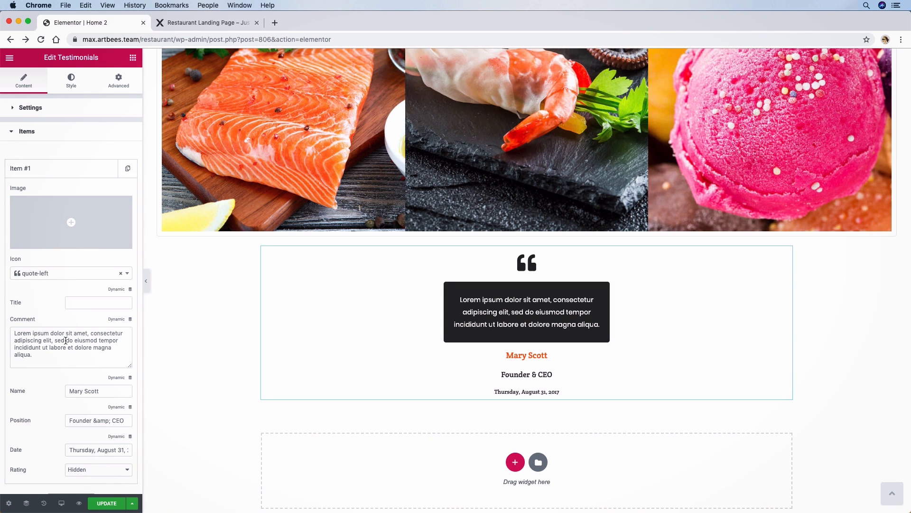
pyautogui.moveTo(57, 340); pyautogui.dragTo(93, 353)
pyautogui.rightClick(94, 349)
pyautogui.click(109, 364)
pyautogui.click(56, 359)
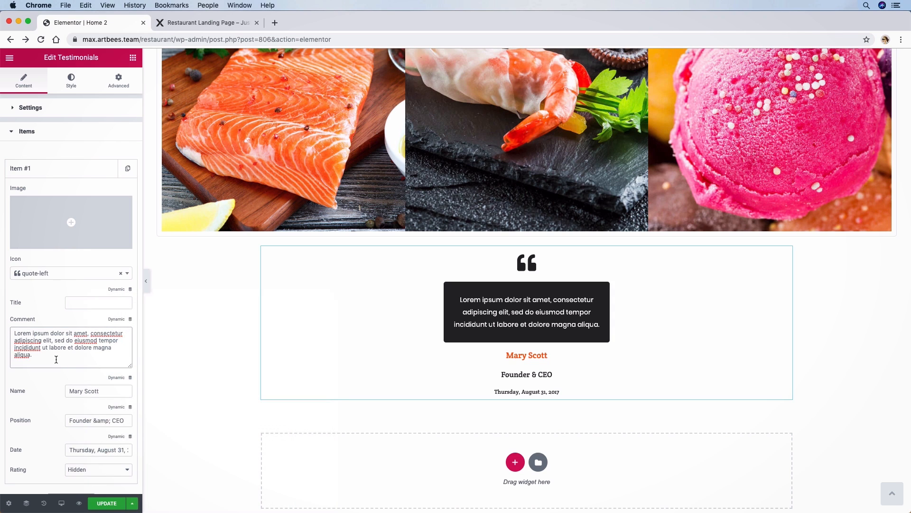
pyautogui.rightClick(41, 361)
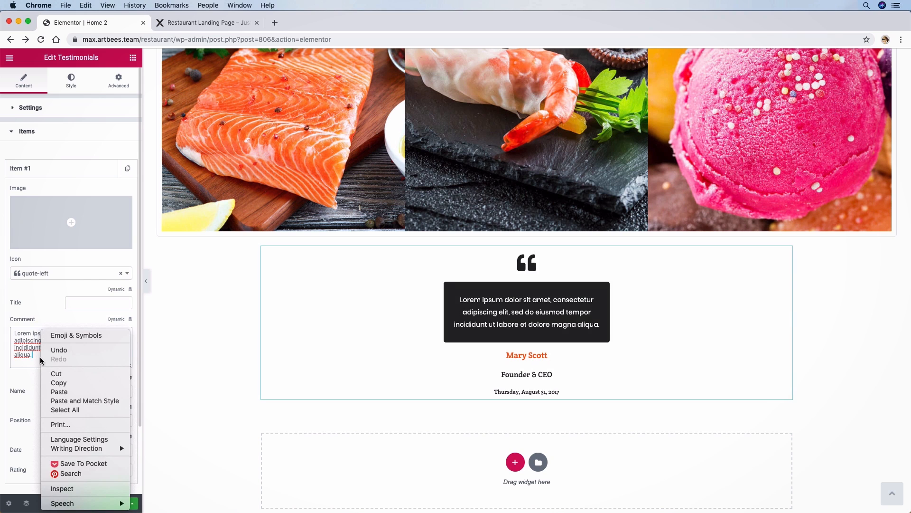
pyautogui.click(57, 392)
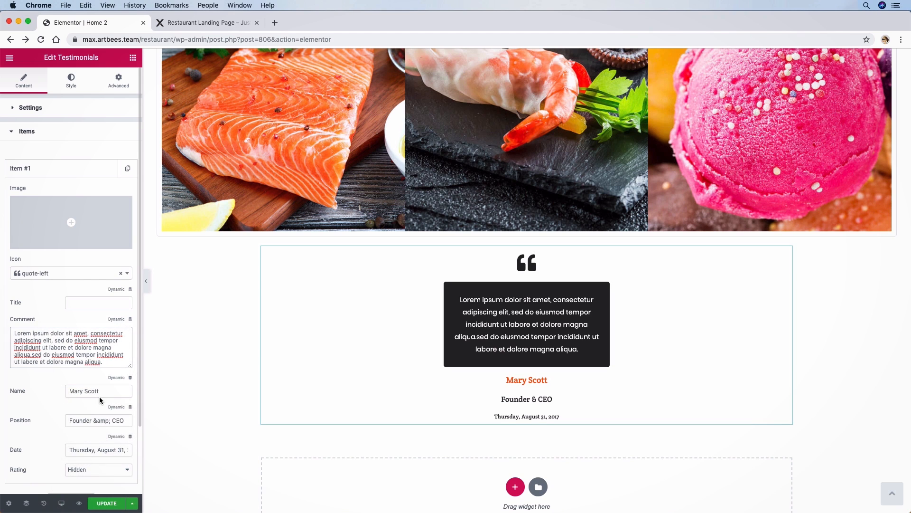
# Clear the date of Item #1 and set its rating to 5.
pyautogui.scroll(-3, 102, 414)
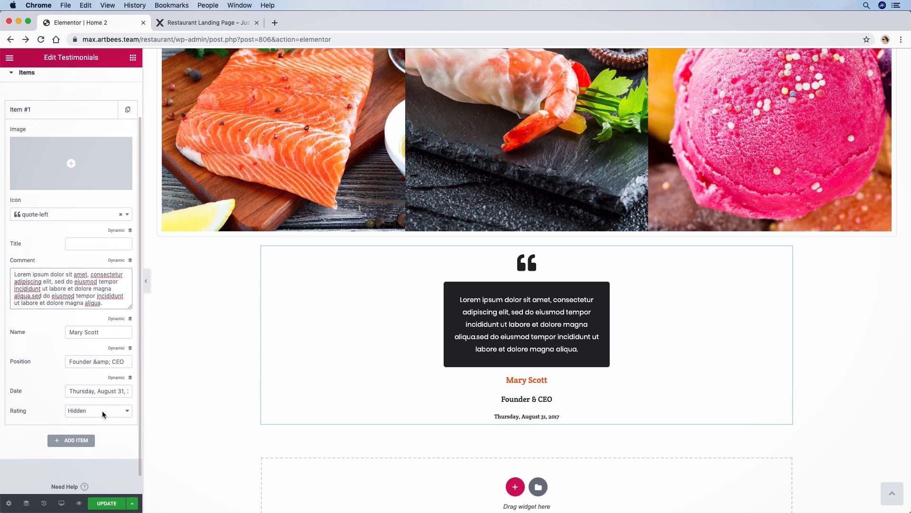
pyautogui.tripleClick(112, 382)
pyautogui.press('BackSpace')
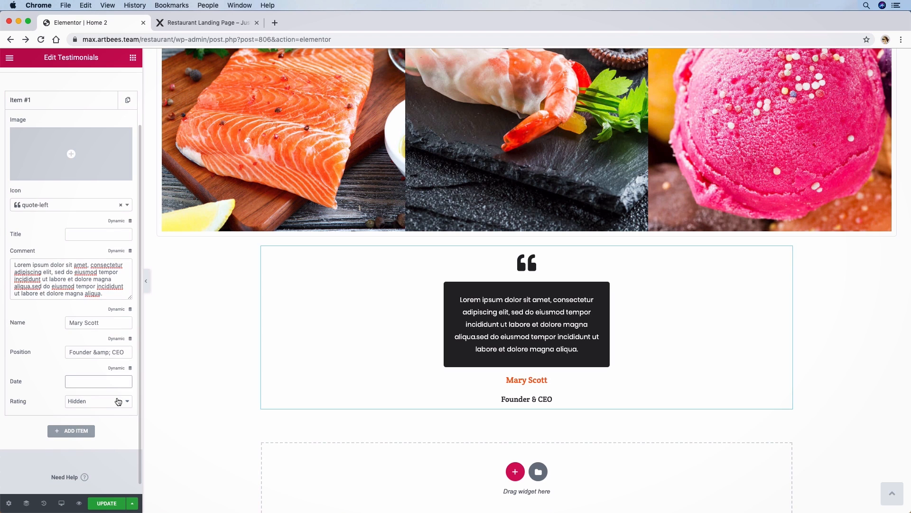
pyautogui.click(119, 401)
pyautogui.click(97, 441)
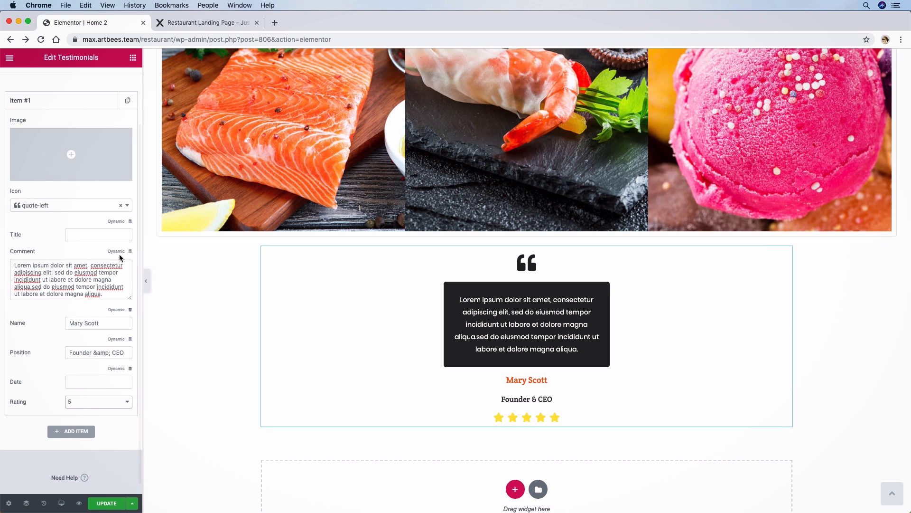
# Change Item #1's icon to quote-right and insert Testimonial02.jpg from the media library as its image.
pyautogui.scroll(3, 95, 249)
pyautogui.scroll(-2, 95, 248)
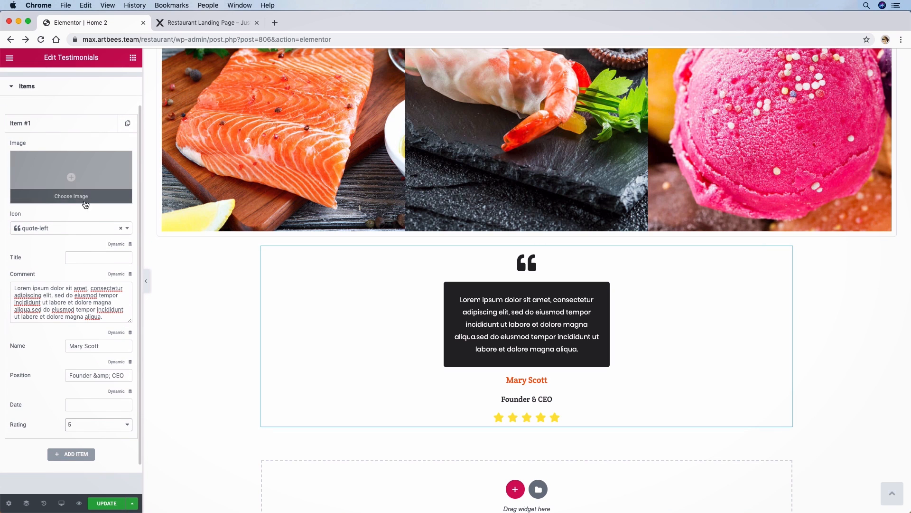
pyautogui.click(80, 232)
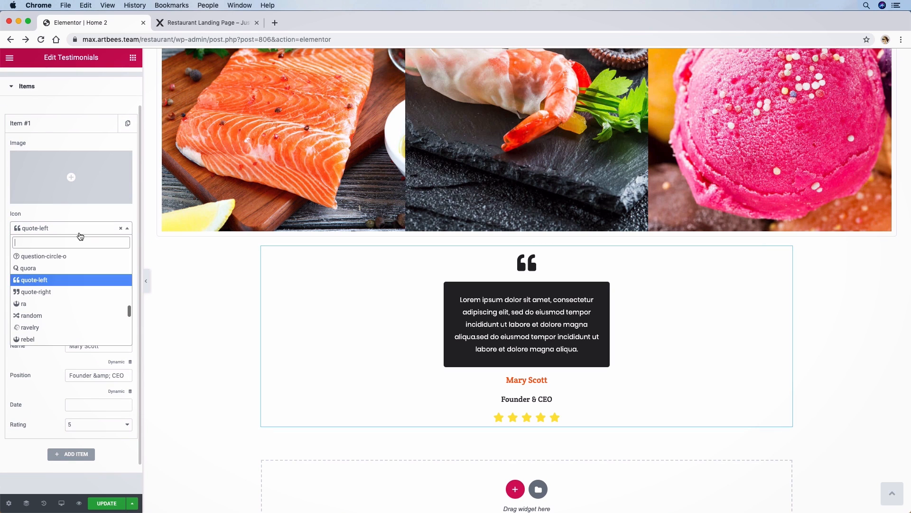
pyautogui.click(45, 291)
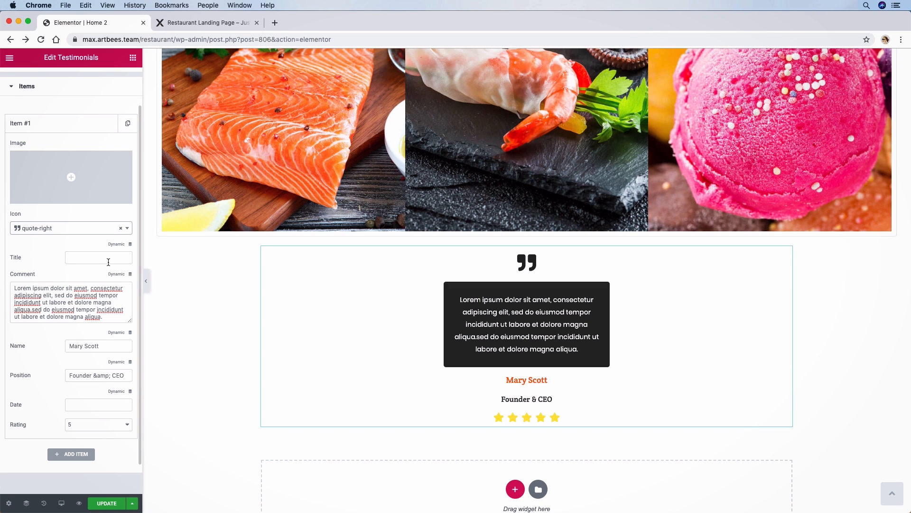
pyautogui.click(74, 178)
pyautogui.click(364, 322)
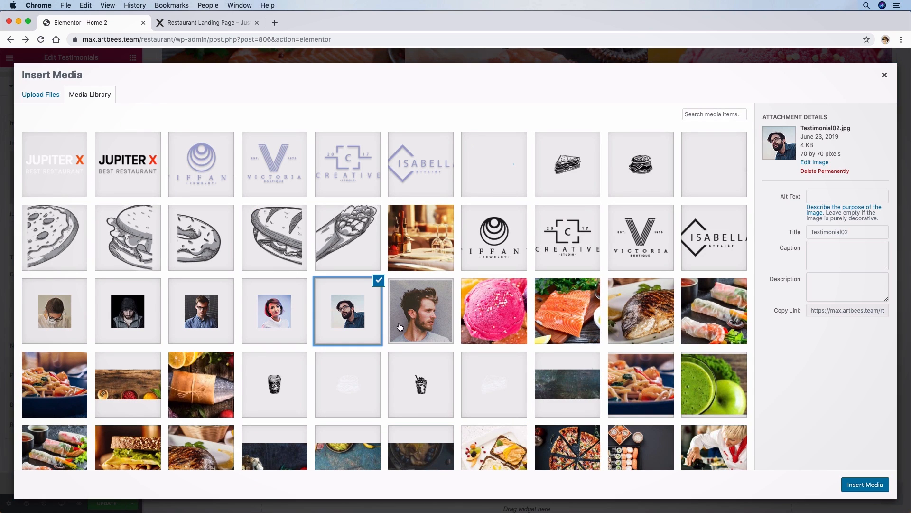
pyautogui.click(852, 484)
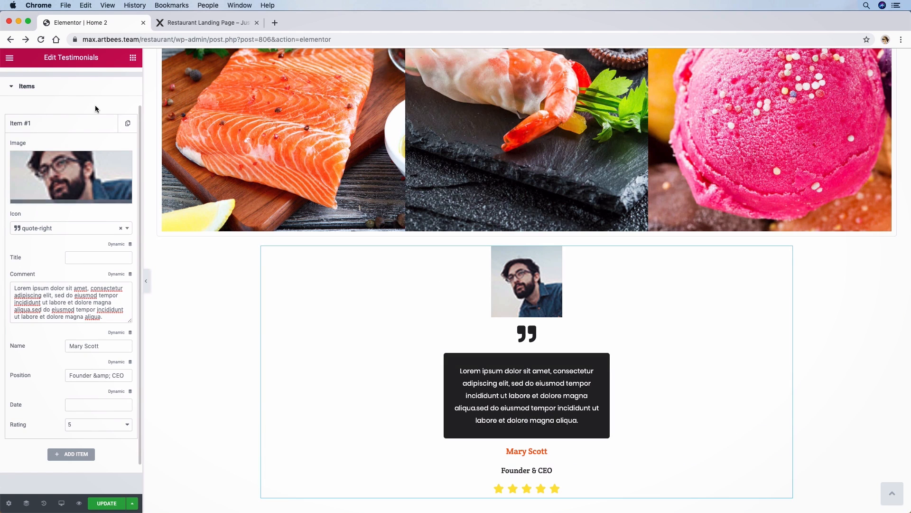
# Set the testimonial section's top and bottom margins to 150 px.
pyautogui.click(527, 236)
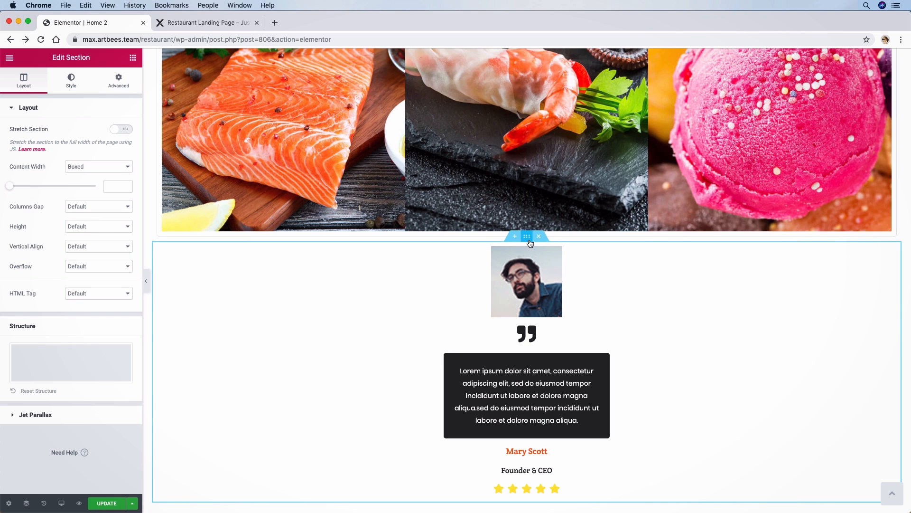
pyautogui.click(72, 85)
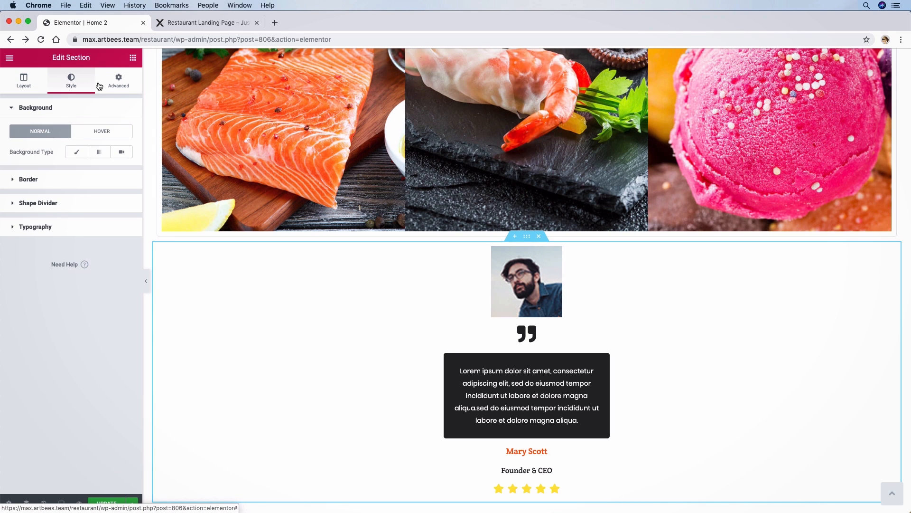
pyautogui.click(109, 86)
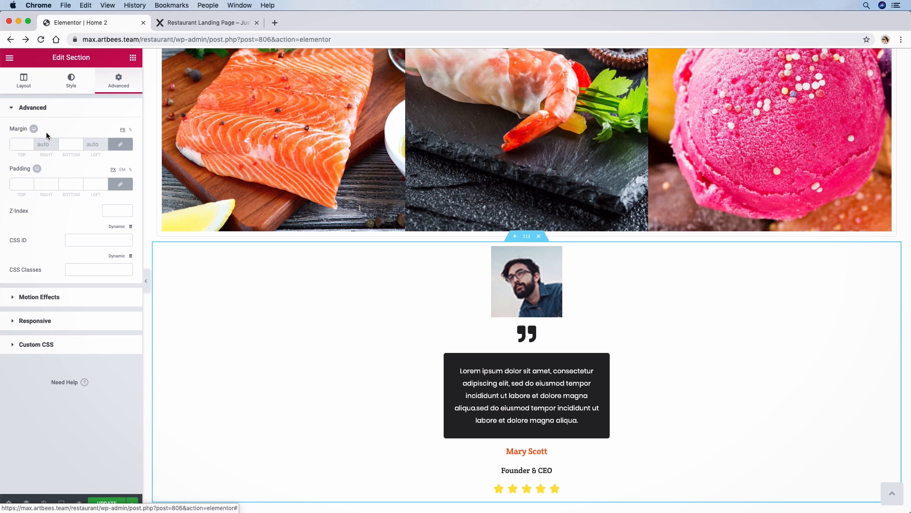
pyautogui.click(20, 143)
pyautogui.write('150')
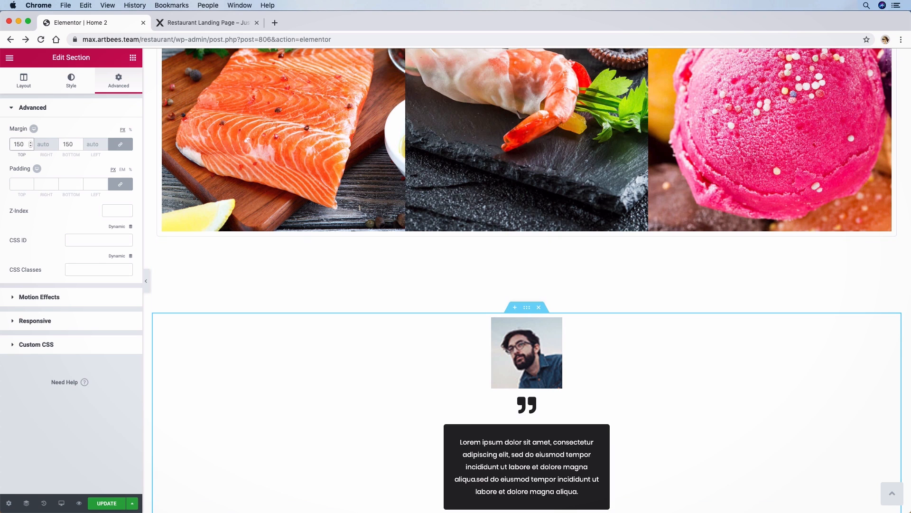
# Compare the testimonial section's spacing with the published Restaurant Landing Page and return to the Elementor editor.
pyautogui.scroll(-4, 463, 304)
pyautogui.scroll(1, 403, 187)
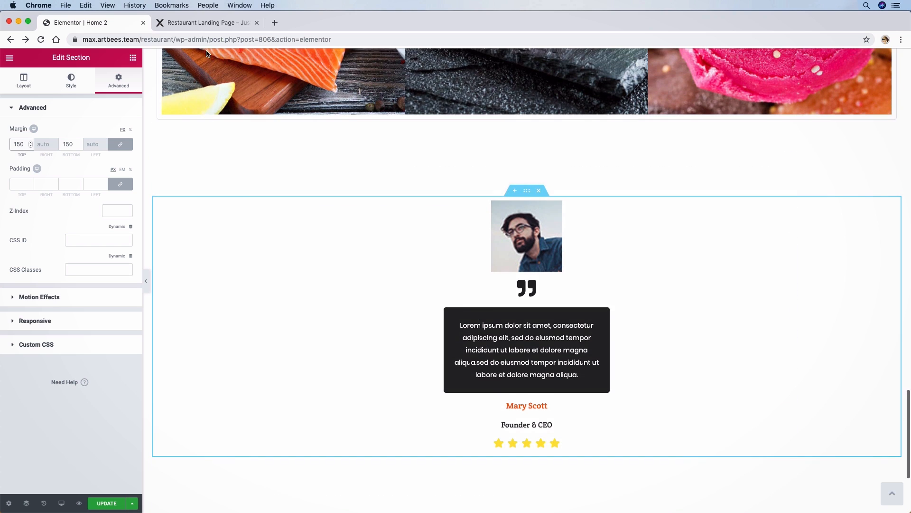
pyautogui.click(209, 29)
pyautogui.scroll(3, 458, 199)
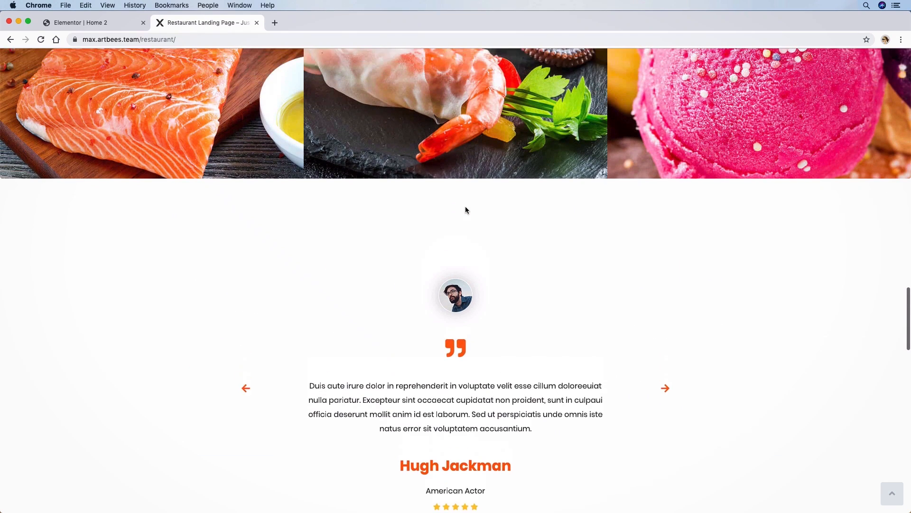
pyautogui.scroll(-1, 462, 206)
pyautogui.click(85, 24)
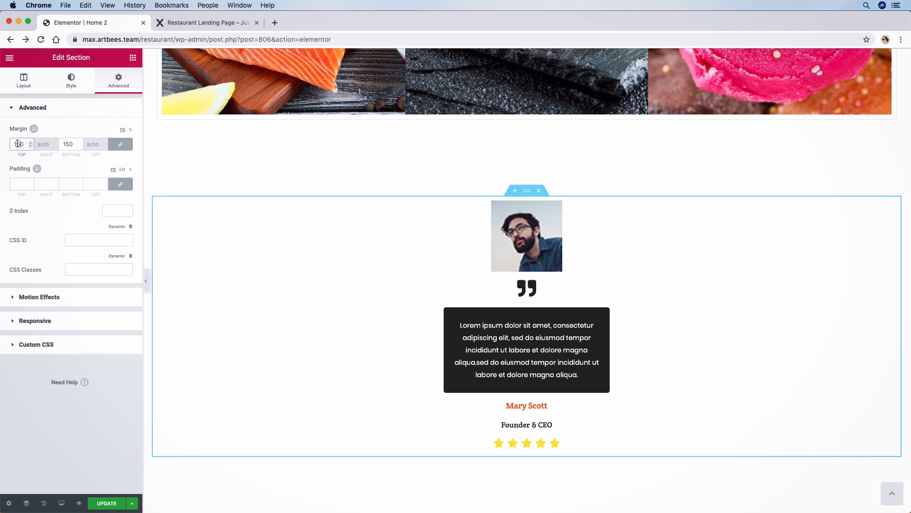
# Set the testimonial section's top and bottom margins to 170 px.
pyautogui.write('7')
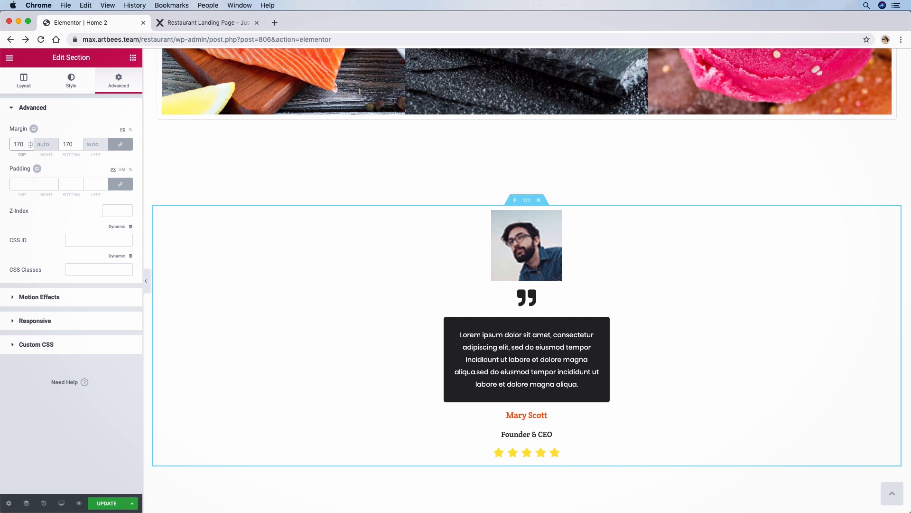
pyautogui.click(442, 190)
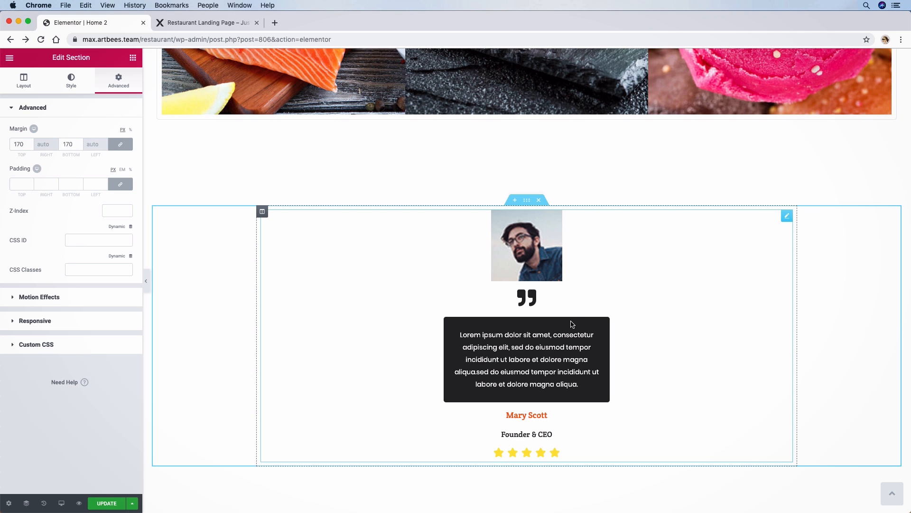
# Turn on equal item heights for the Testimonials widget and resize its image to 70 px wide and 73 px high.
pyautogui.click(524, 271)
pyautogui.click(122, 130)
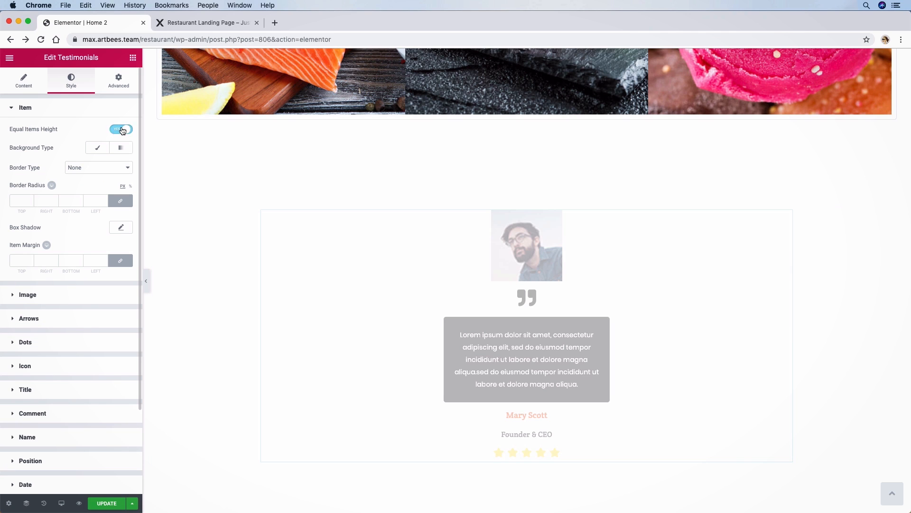
pyautogui.click(67, 296)
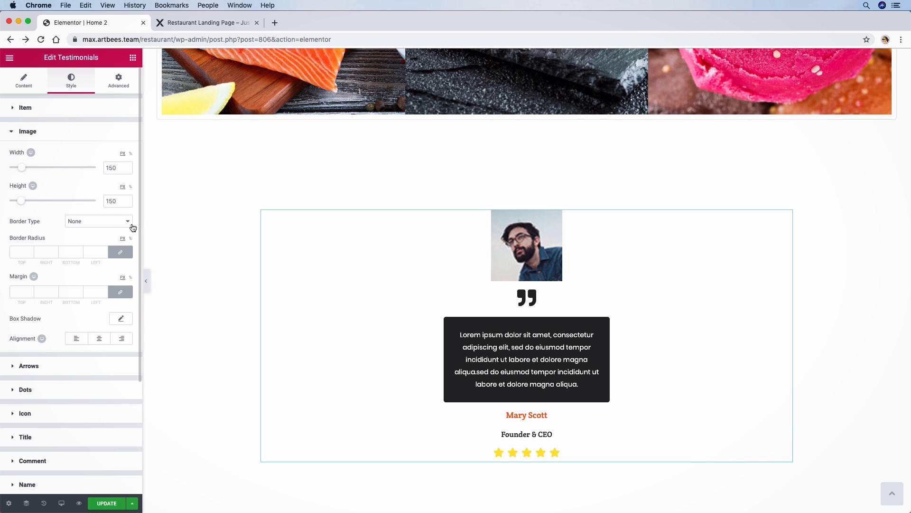
pyautogui.doubleClick(104, 171)
pyautogui.write('70')
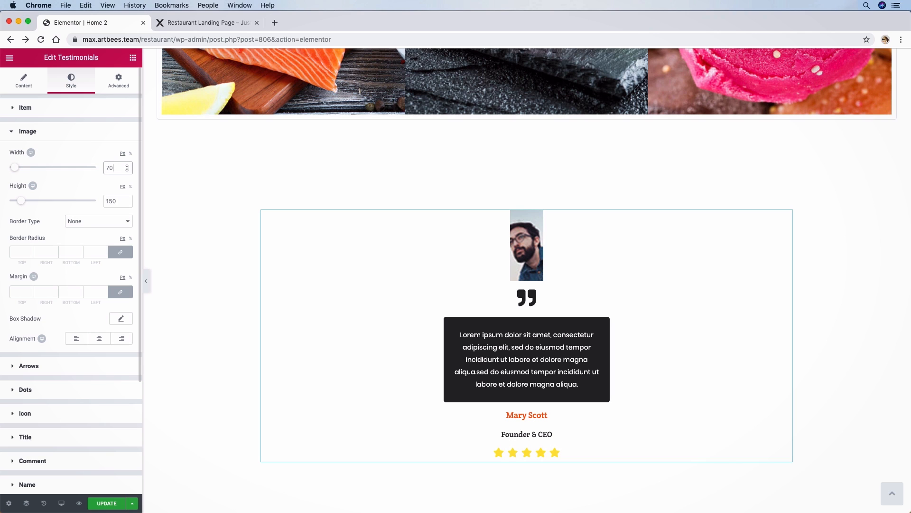
pyautogui.doubleClick(106, 201)
pyautogui.write('70')
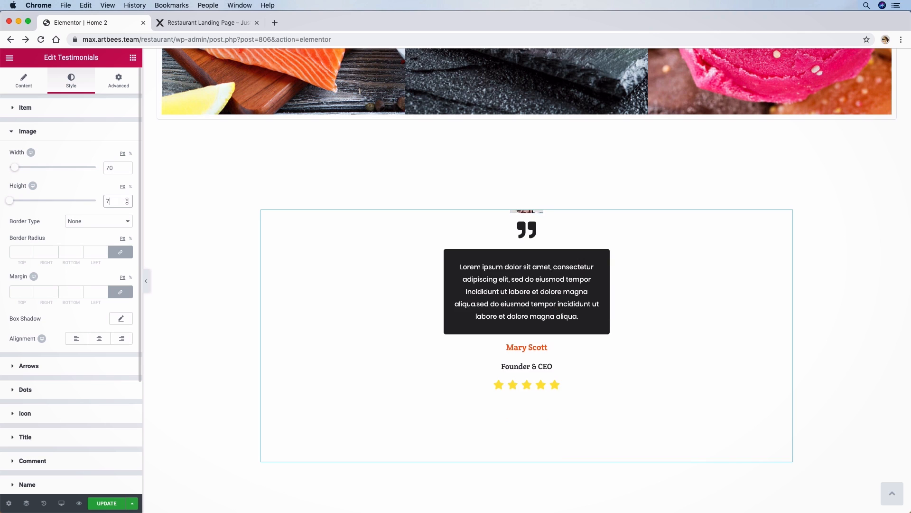
pyautogui.scroll(3, 106, 200)
# Give the testimonial image a solid white border 1 px wide and a border radius of 1 px.
pyautogui.click(11, 252)
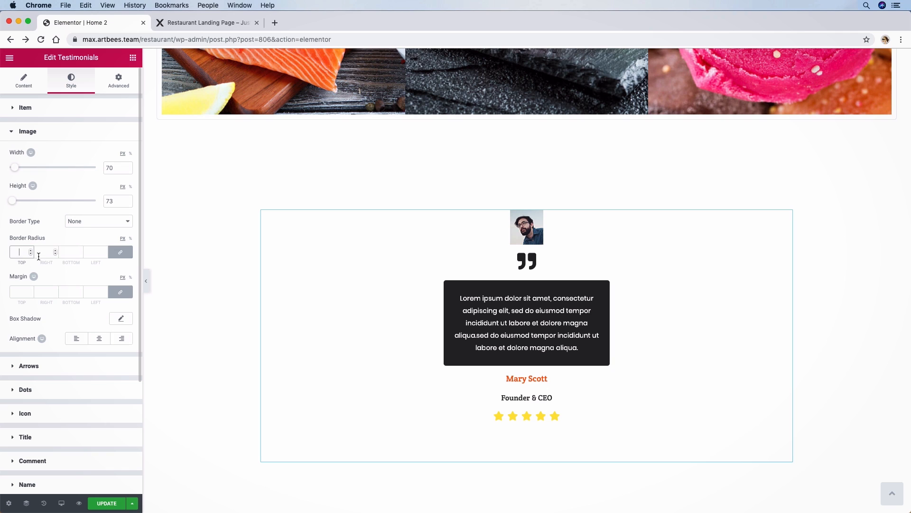
pyautogui.click(87, 223)
pyautogui.click(85, 230)
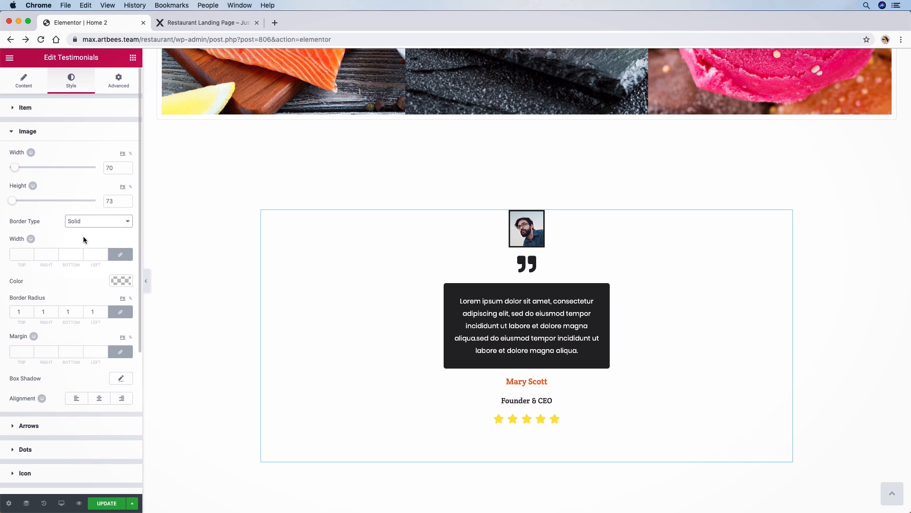
pyautogui.click(67, 254)
pyautogui.write('1')
pyautogui.click(121, 281)
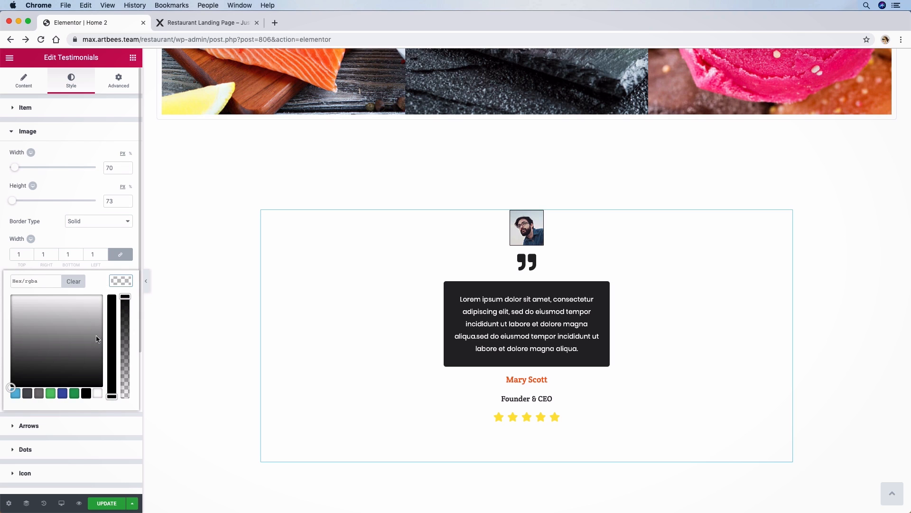
pyautogui.click(97, 393)
# Set the testimonial image's height to 70 px and its border radius to 50 px on all corners.
pyautogui.click(118, 203)
pyautogui.press('BackSpace')
pyautogui.press('BackSpace')
pyautogui.write('70')
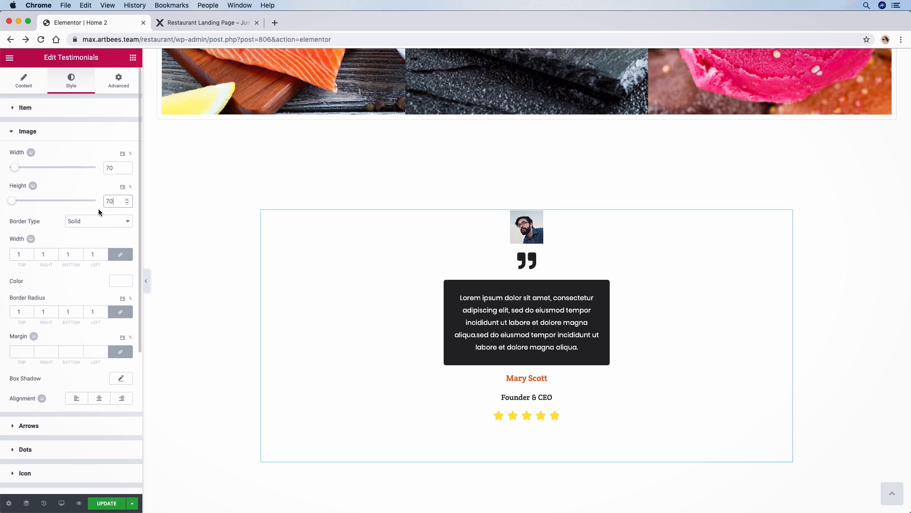
pyautogui.doubleClick(24, 308)
pyautogui.write('50')
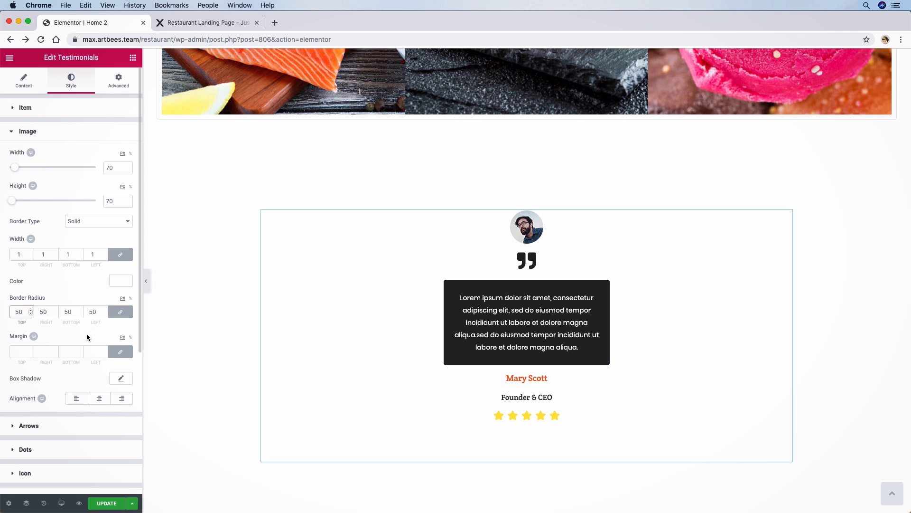
# Unlink the testimonial image's margins and set only the top margin to 30 px.
pyautogui.click(27, 354)
pyautogui.click(114, 353)
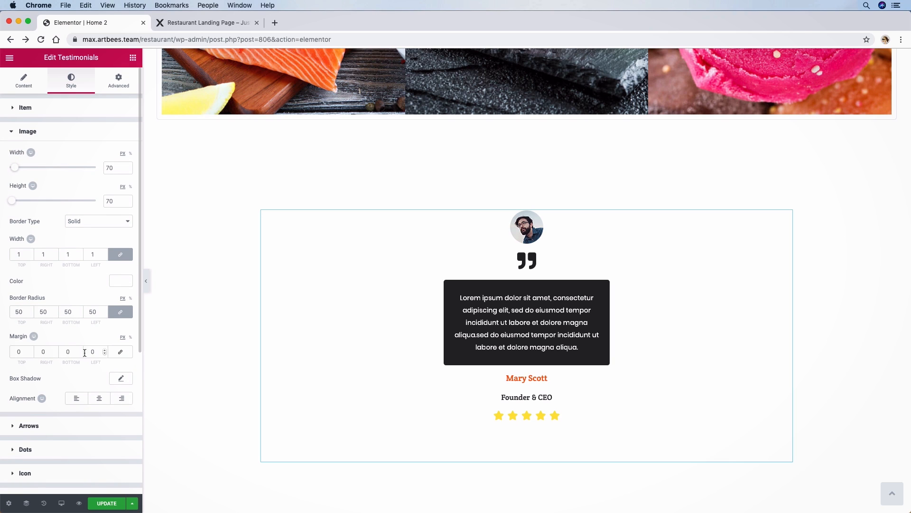
pyautogui.doubleClick(27, 354)
pyautogui.write('30')
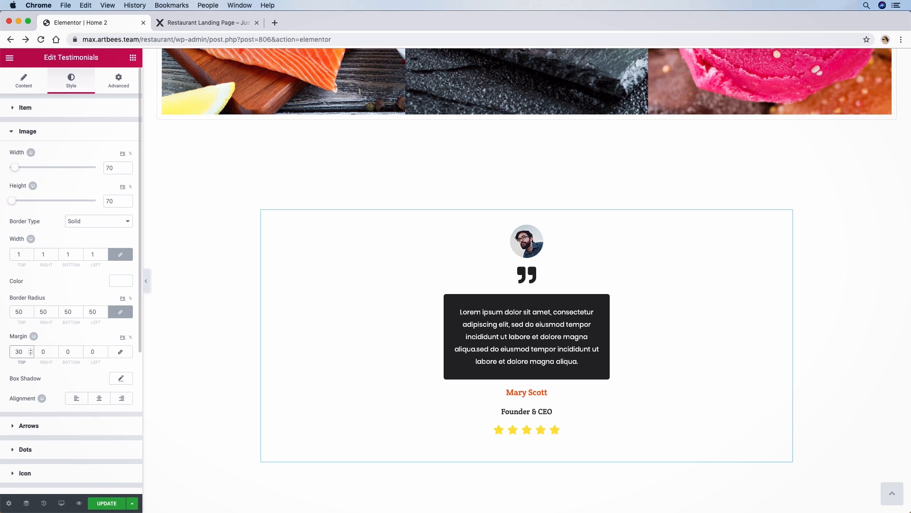
# Add a box shadow to the testimonial image with a more transparent black, a blur of 27 and slightly more spread, and center-align the image.
pyautogui.click(118, 381)
pyautogui.click(114, 403)
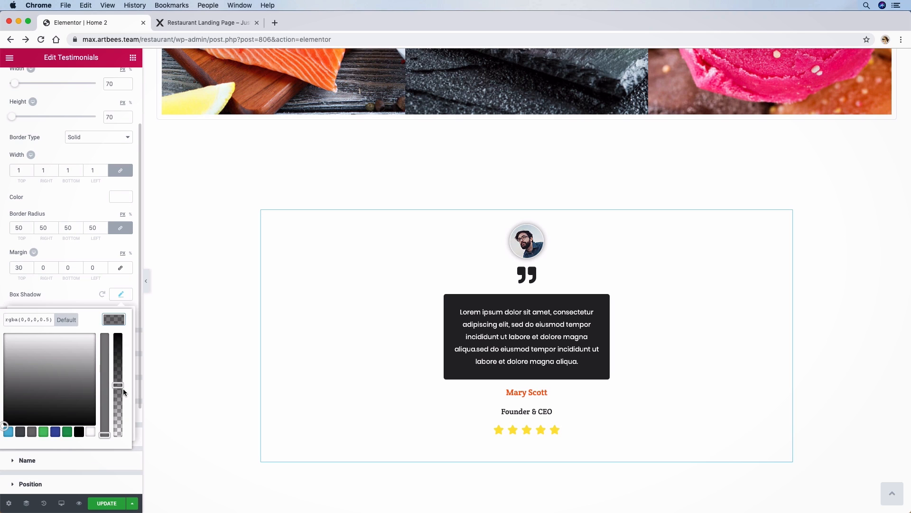
pyautogui.moveTo(122, 386); pyautogui.dragTo(41, 394)
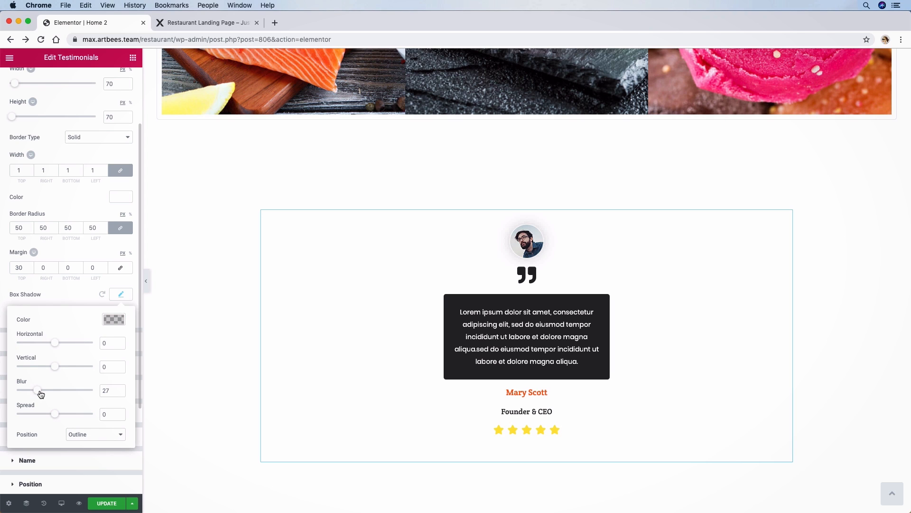
pyautogui.click(55, 414)
pyautogui.moveTo(58, 418); pyautogui.dragTo(58, 418)
pyautogui.click(108, 327)
pyautogui.click(100, 317)
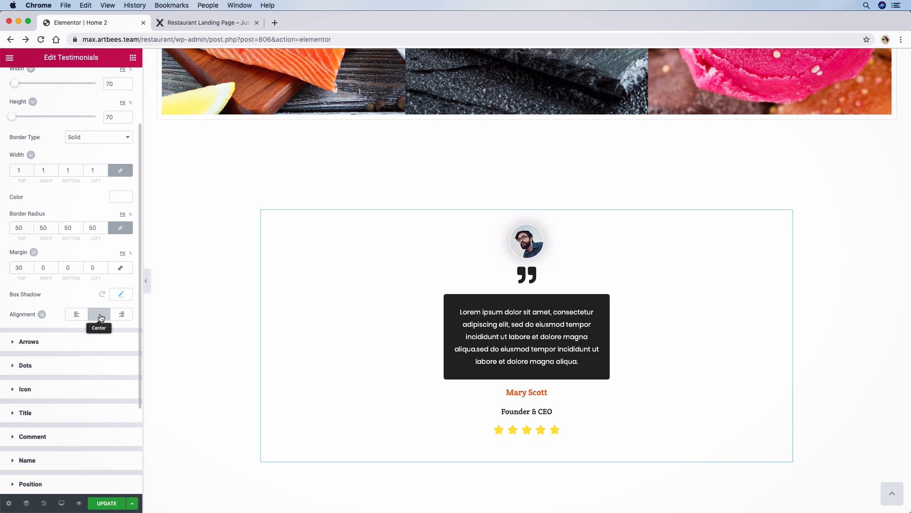
# Set the previous arrow's left indent to 100 px.
pyautogui.click(46, 340)
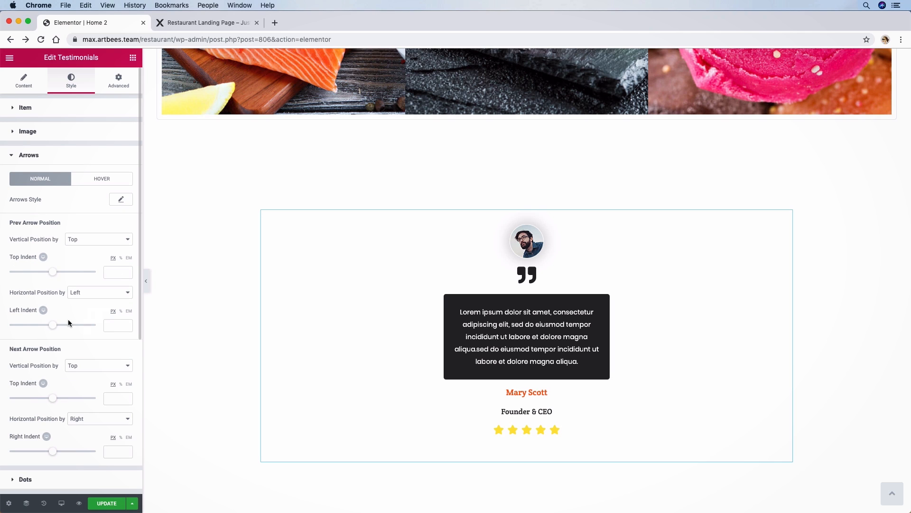
pyautogui.click(115, 325)
pyautogui.write('100')
# Give the carousel arrows a classic background type and an orange font color.
pyautogui.click(120, 201)
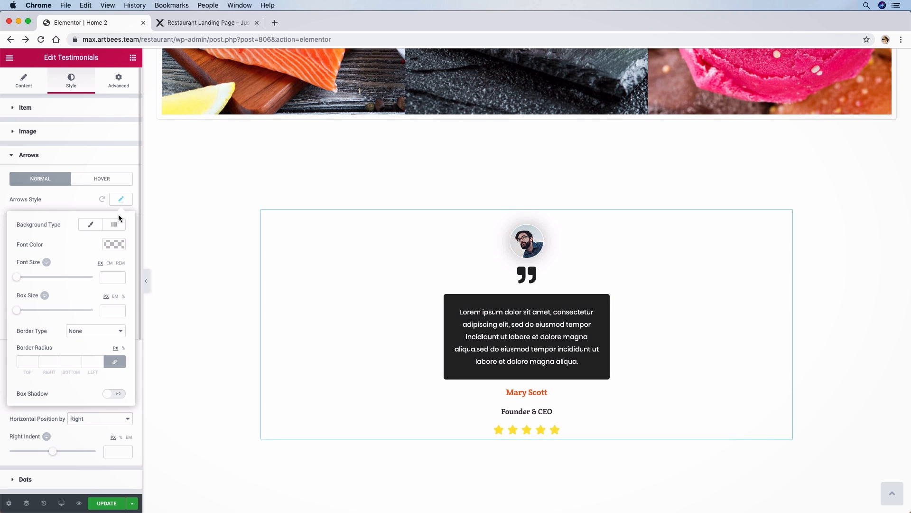
pyautogui.click(113, 245)
pyautogui.click(70, 224)
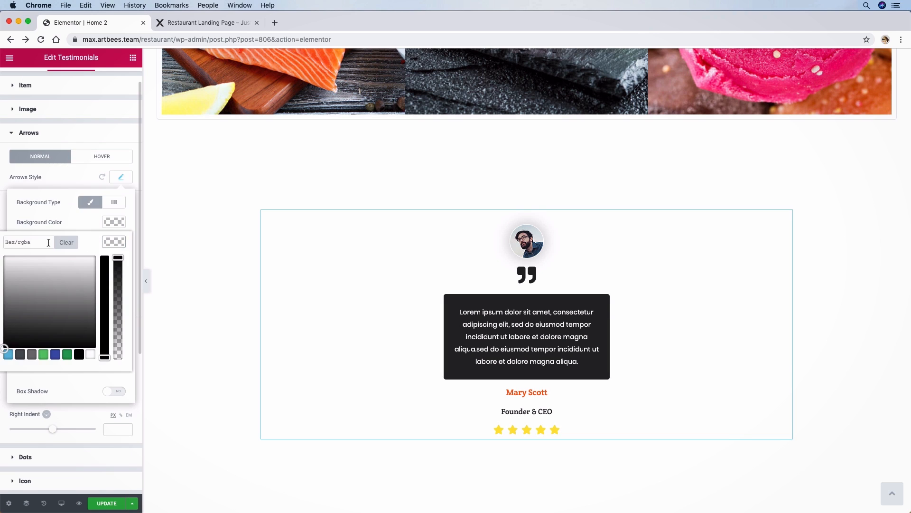
pyautogui.click(45, 243)
pyautogui.write('ff')
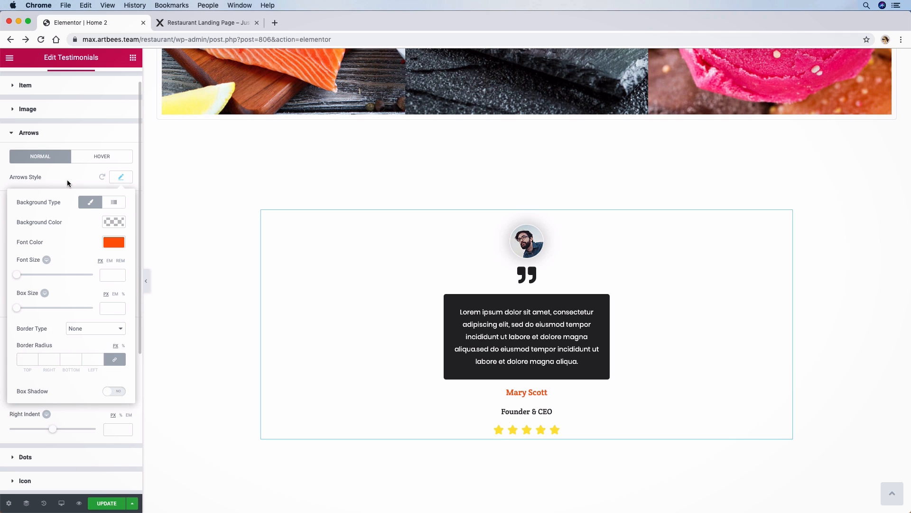
# Duplicate Item #1 in the Testimonials widget's items.
pyautogui.click(67, 180)
pyautogui.click(5, 71)
pyautogui.click(35, 354)
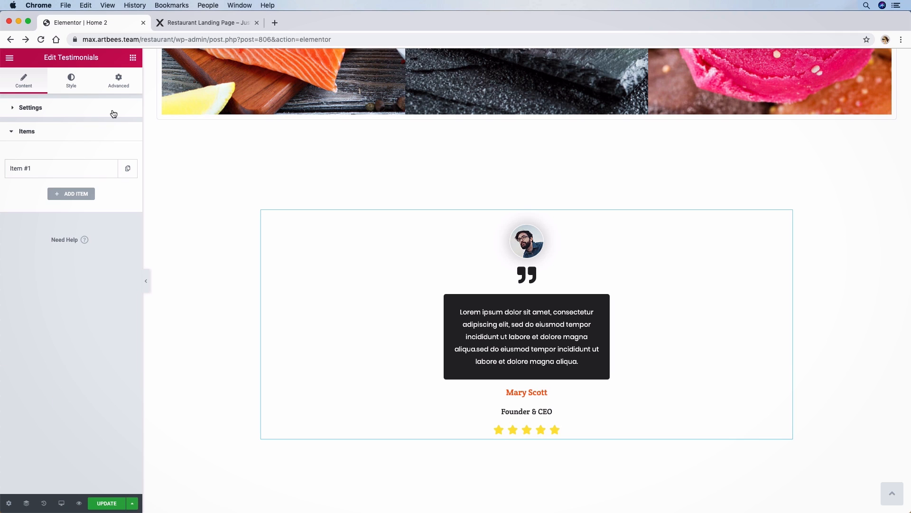
pyautogui.click(129, 170)
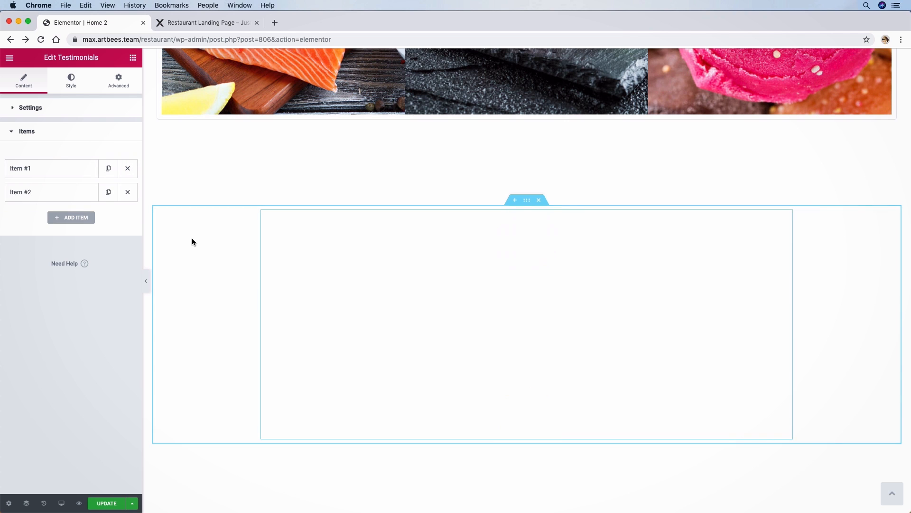
# Make the background color of the carousel arrows fully transparent.
pyautogui.click(74, 89)
pyautogui.click(48, 319)
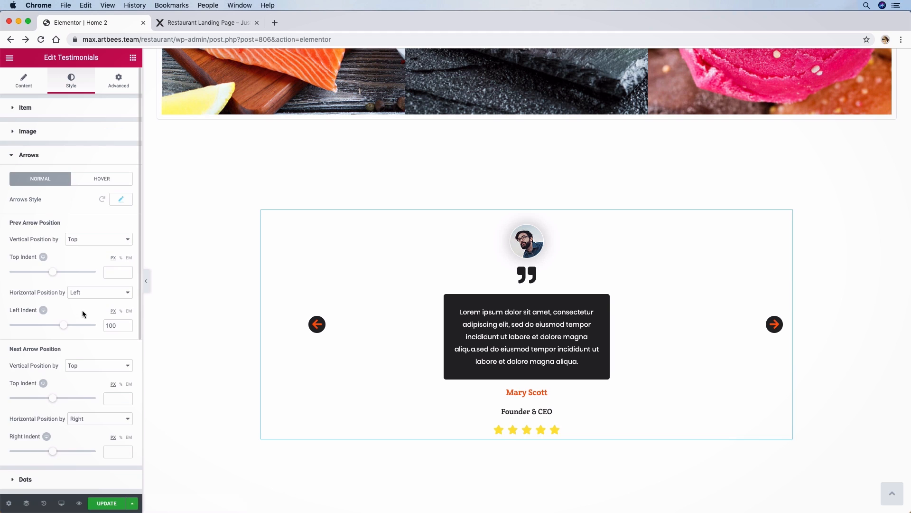
pyautogui.scroll(-1, 84, 262)
pyautogui.scroll(1, 104, 211)
pyautogui.click(121, 199)
pyautogui.click(114, 244)
pyautogui.moveTo(118, 261); pyautogui.dragTo(111, 358)
pyautogui.click(112, 381)
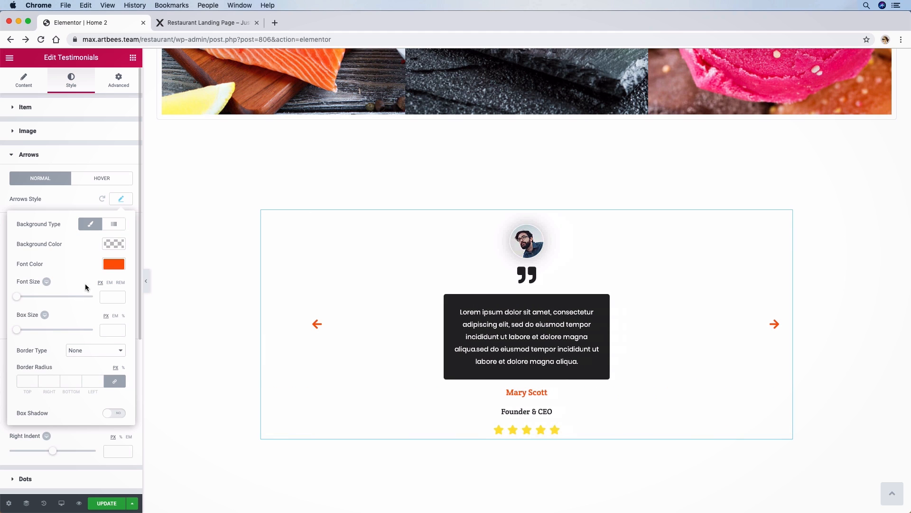
# Set the carousel arrows' font size to 20 px.
pyautogui.click(112, 296)
pyautogui.click(18, 297)
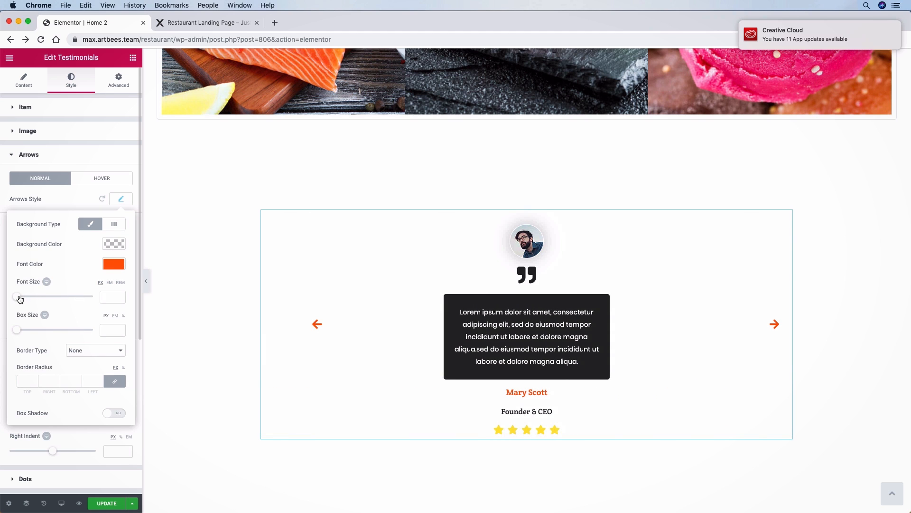
pyautogui.moveTo(21, 298); pyautogui.dragTo(22, 298)
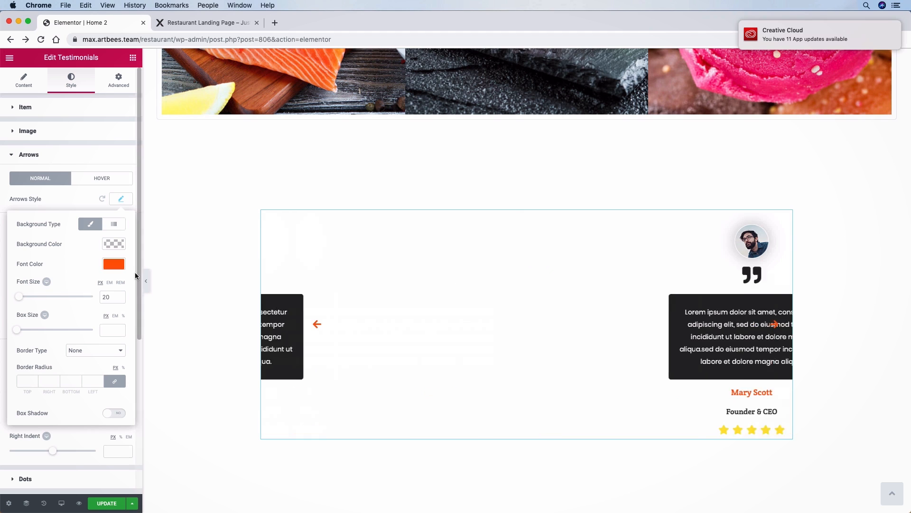
# Set the next arrow's right indent to 100 px.
pyautogui.scroll(-2, 119, 409)
pyautogui.click(118, 410)
pyautogui.write('100')
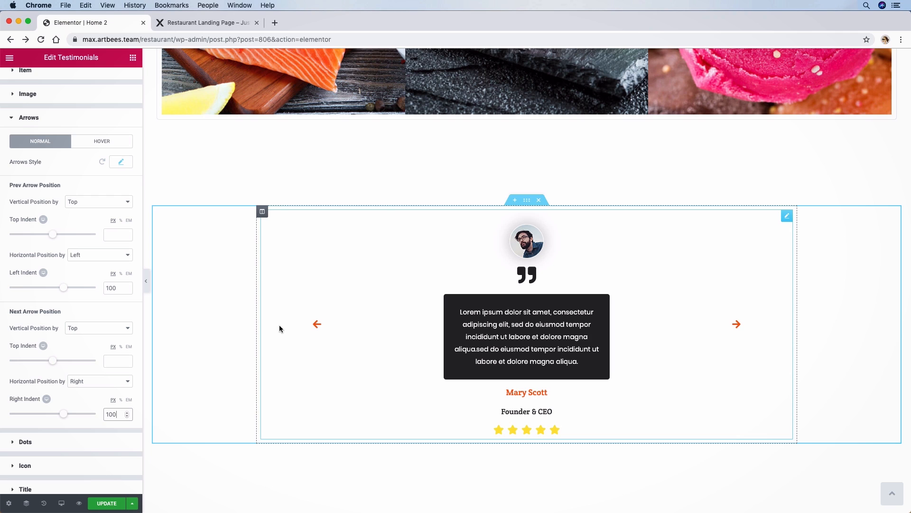
# Set the testimonial quote icon's color to #ff5600.
pyautogui.click(53, 122)
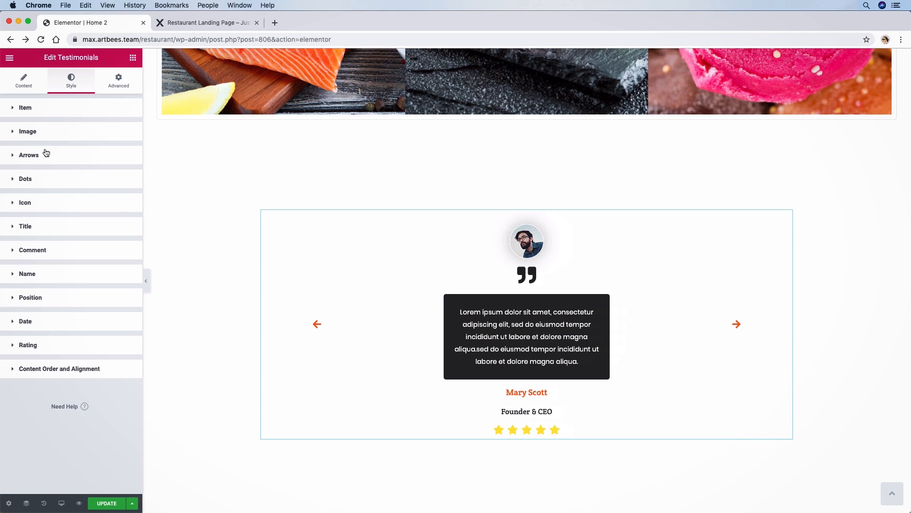
pyautogui.click(57, 204)
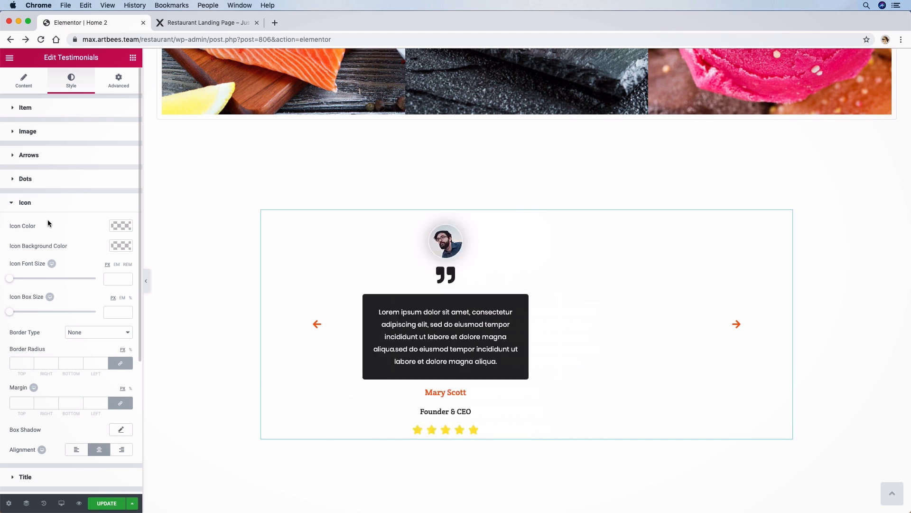
pyautogui.click(127, 229)
pyautogui.click(26, 227)
pyautogui.write('#ff5600')
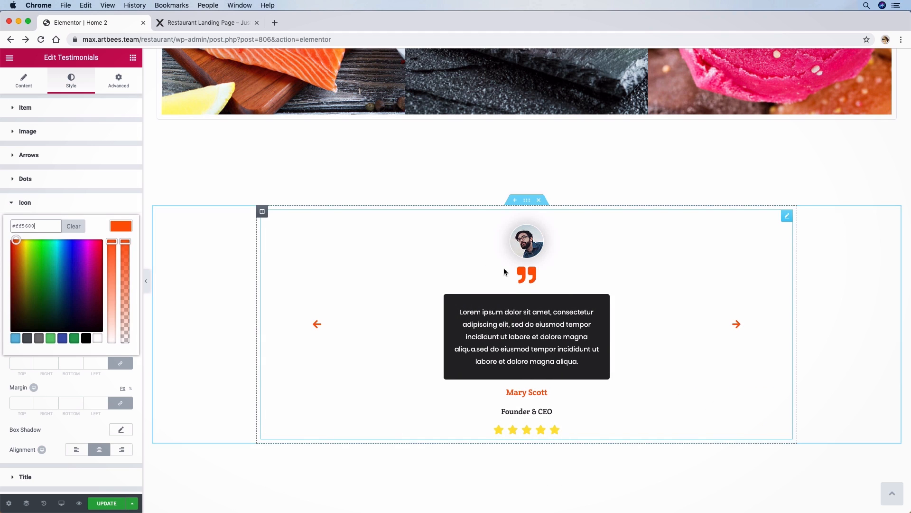
pyautogui.click(75, 213)
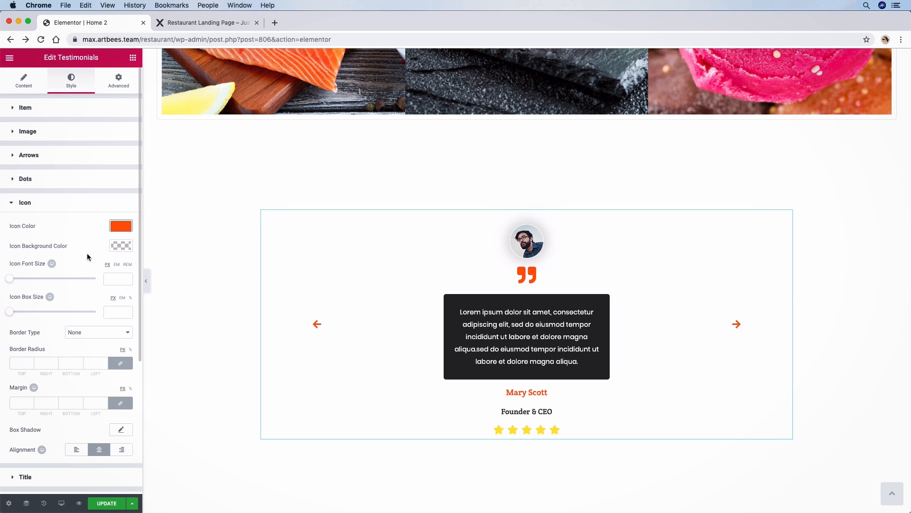
# Set the quote icon's font size to 43 px and, with its margins unlinked, the top margin to 40 px.
pyautogui.moveTo(10, 278); pyautogui.dragTo(22, 283)
pyautogui.scroll(-3, 29, 364)
pyautogui.click(120, 335)
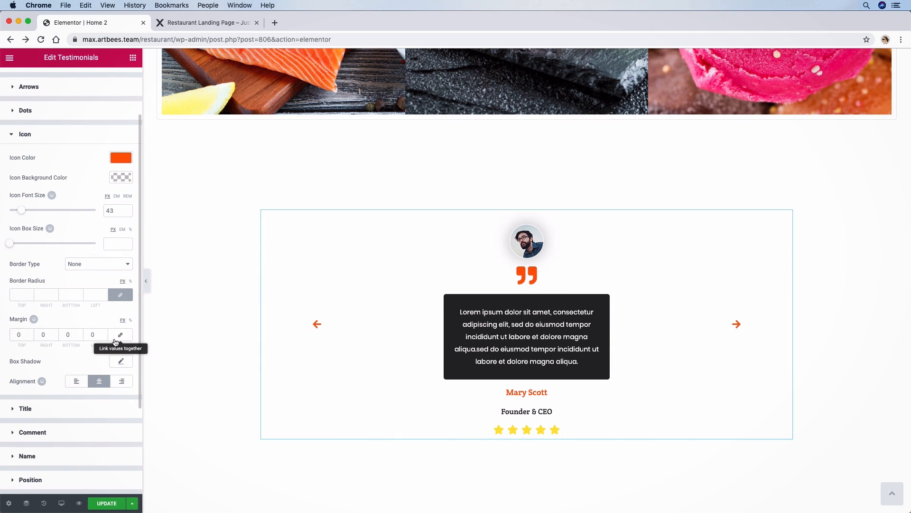
pyautogui.click(18, 335)
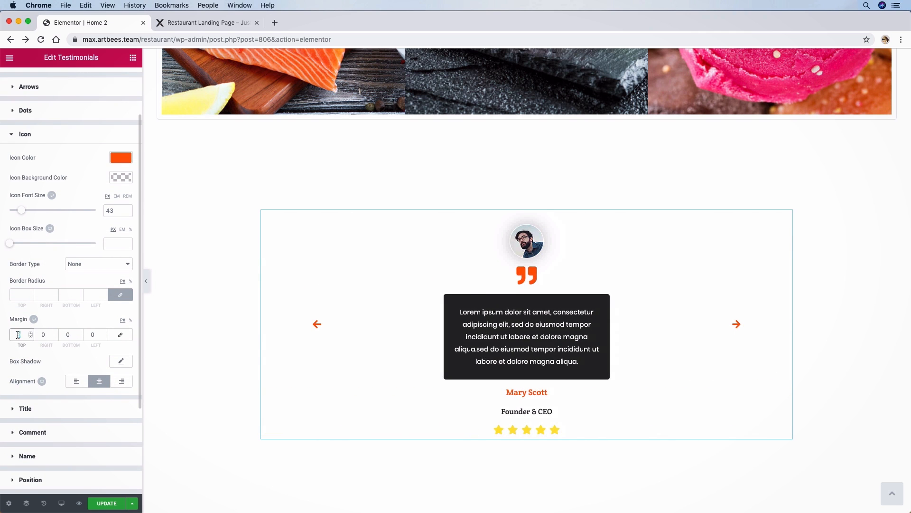
pyautogui.write('40')
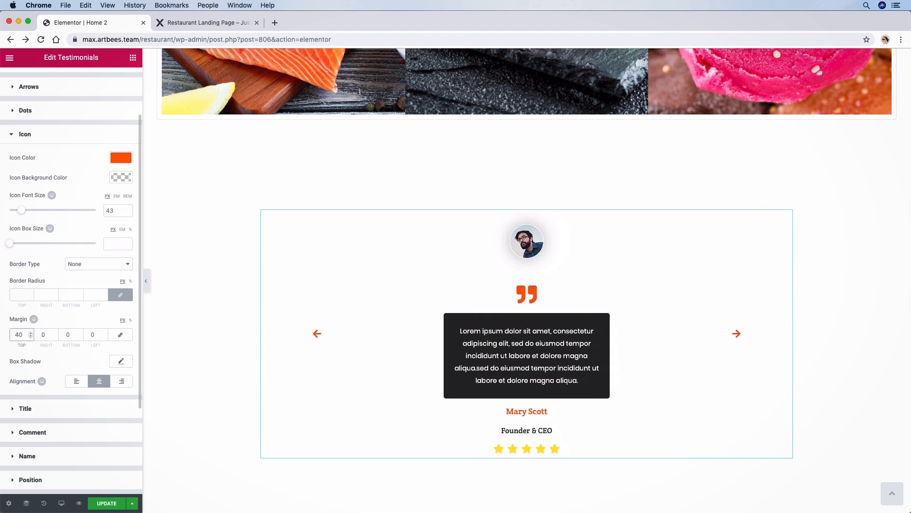
# Set the testimonial comment text color to black (#000000).
pyautogui.click(29, 409)
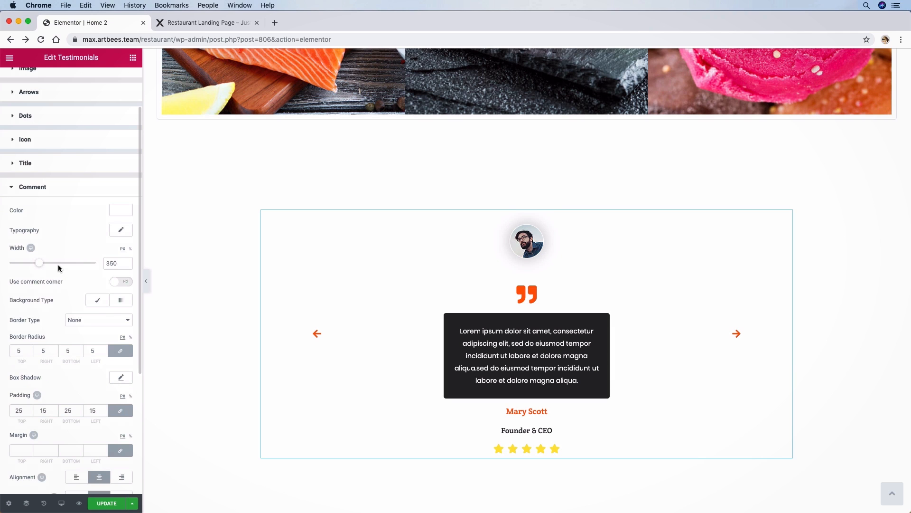
pyautogui.click(117, 216)
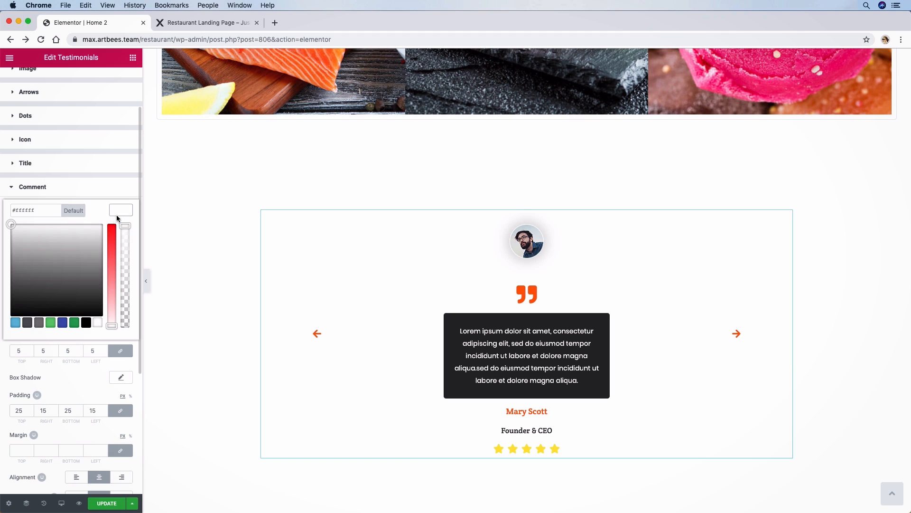
pyautogui.click(86, 323)
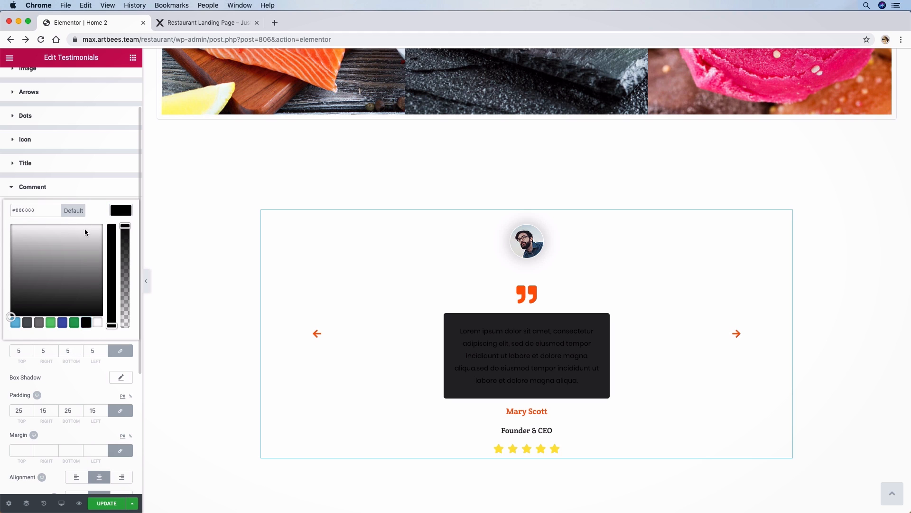
pyautogui.click(115, 210)
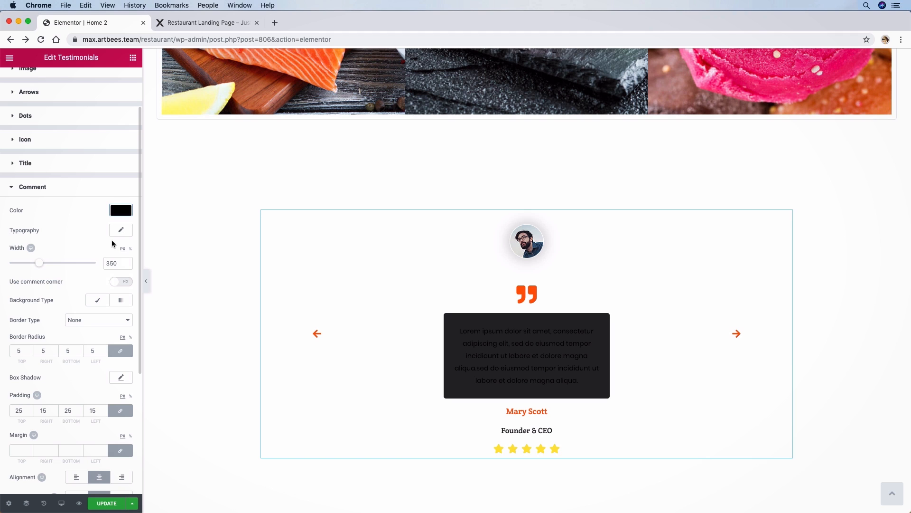
# Set the comment typography to Poppins at 16 px with Normal weight.
pyautogui.click(120, 230)
pyautogui.click(96, 255)
pyautogui.write('poppins')
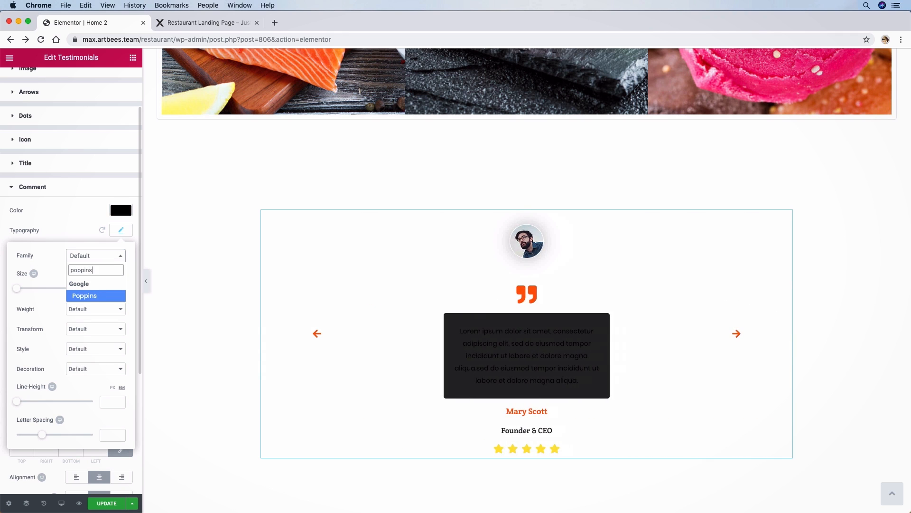
pyautogui.click(89, 295)
pyautogui.click(110, 289)
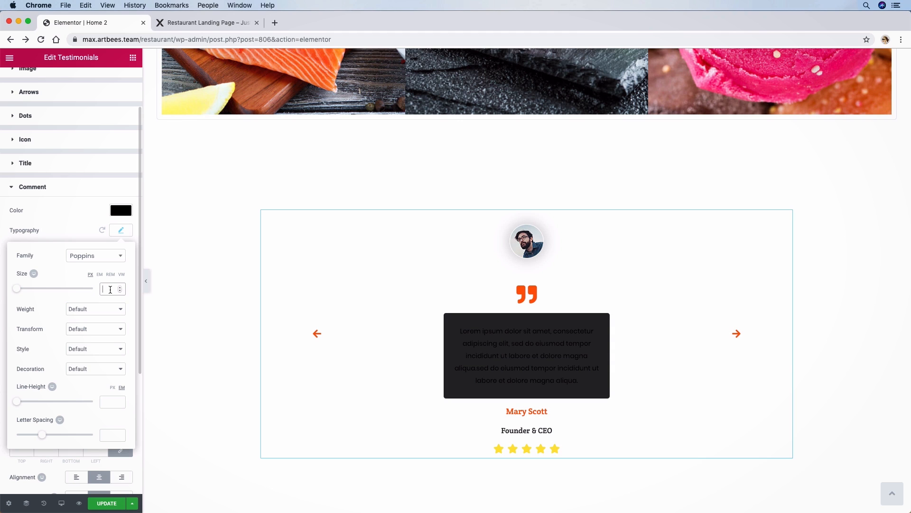
pyautogui.write('16')
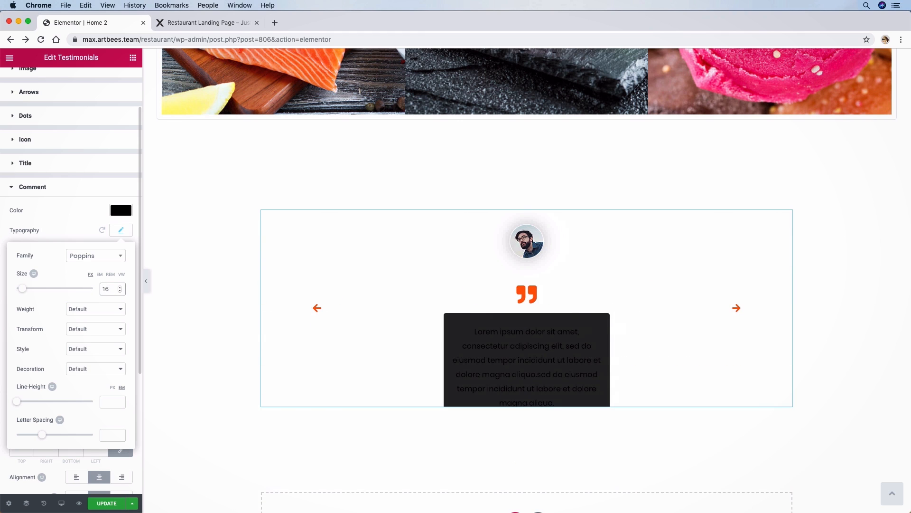
pyautogui.click(110, 309)
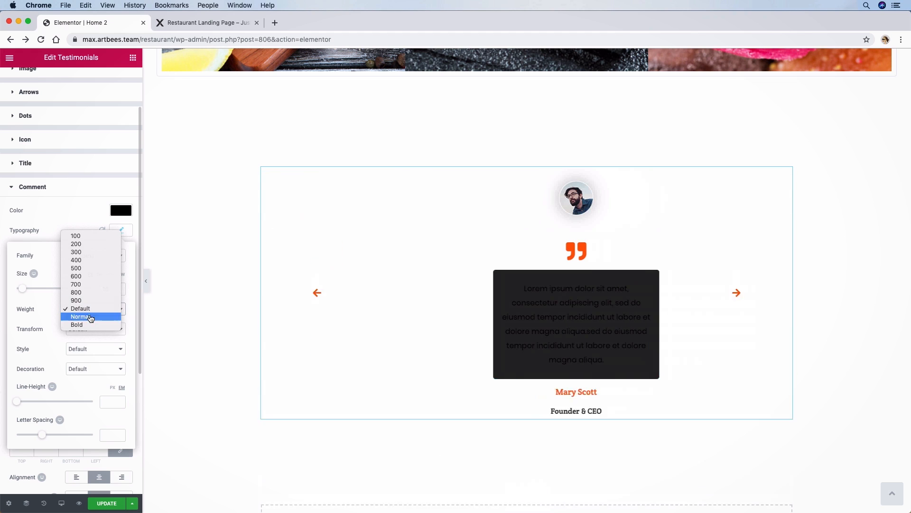
pyautogui.click(91, 317)
pyautogui.click(89, 232)
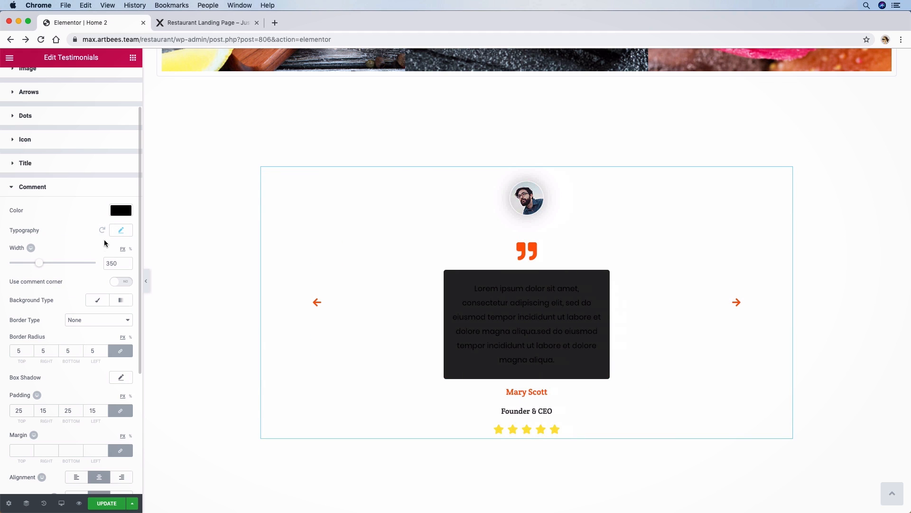
# Widen the comment box to 660 px and give it a classic background color with zero opacity.
pyautogui.moveTo(39, 263); pyautogui.dragTo(66, 265)
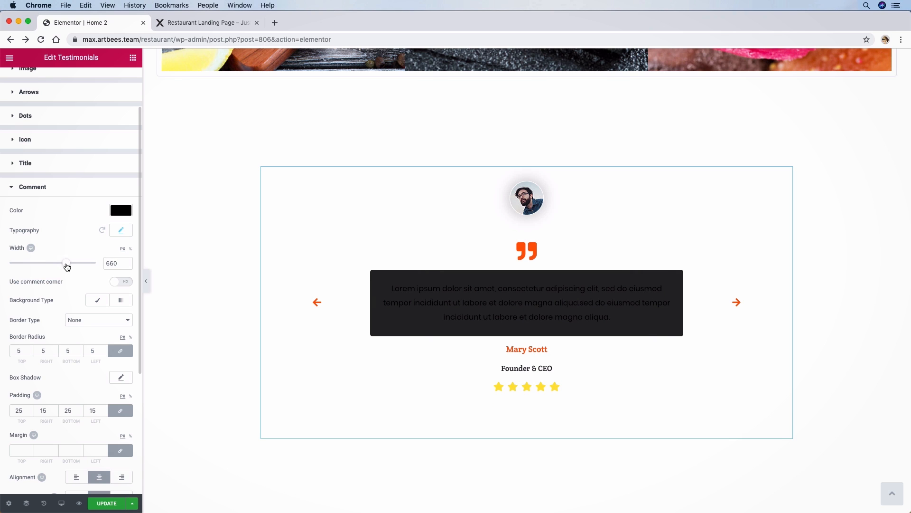
pyautogui.click(105, 300)
pyautogui.click(121, 319)
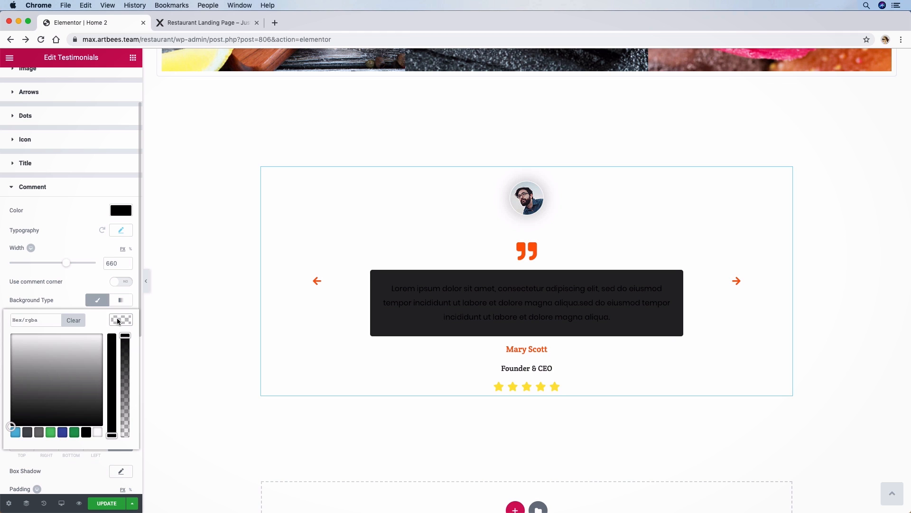
pyautogui.moveTo(122, 334); pyautogui.dragTo(126, 437)
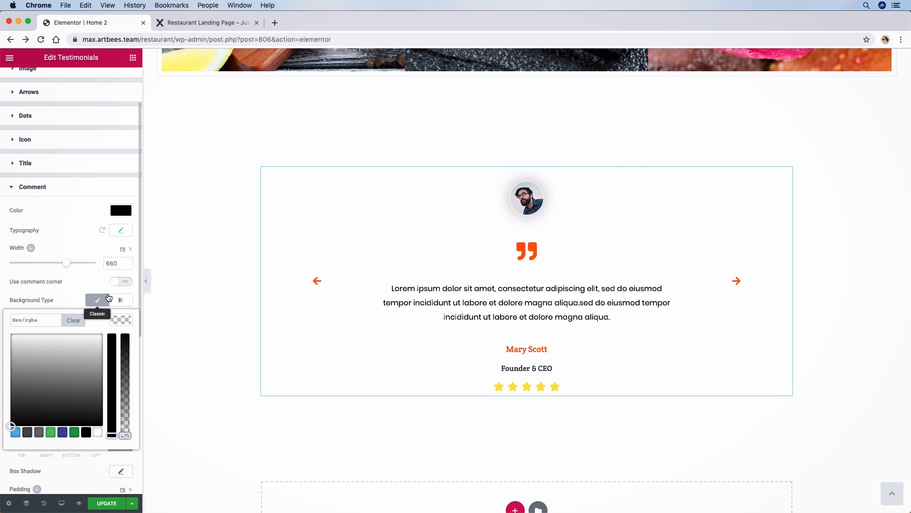
pyautogui.click(80, 296)
pyautogui.scroll(-1, 51, 173)
pyautogui.click(50, 173)
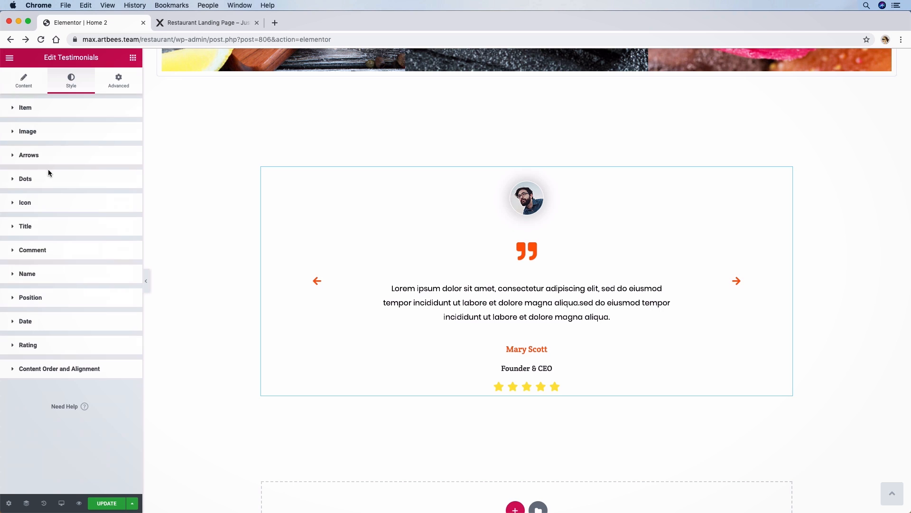
# Set the testimonial name's typography to Poppins at 30 px with Bold weight.
pyautogui.click(61, 279)
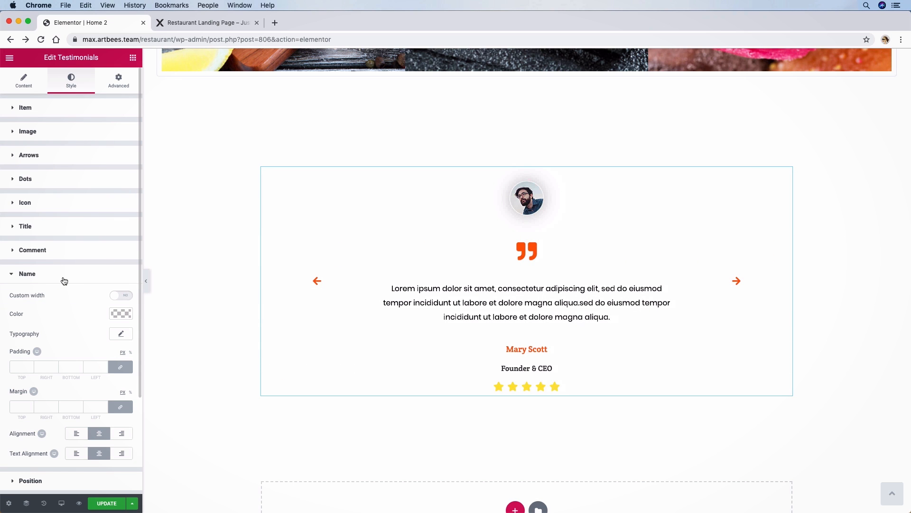
pyautogui.scroll(-5, 64, 281)
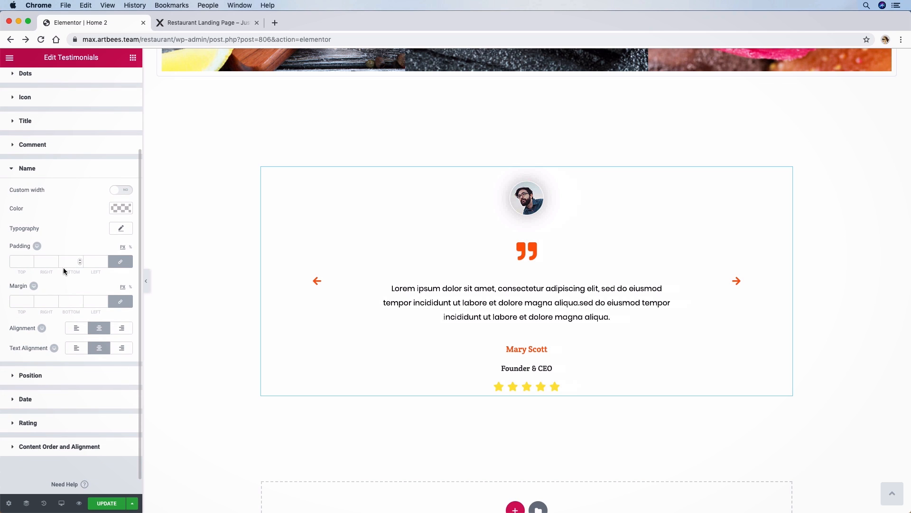
pyautogui.click(121, 228)
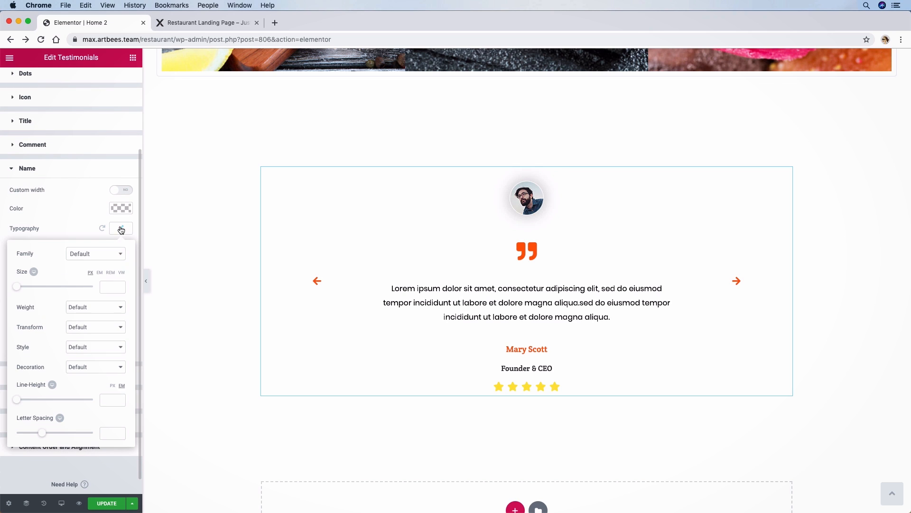
pyautogui.click(101, 258)
pyautogui.write('poppins')
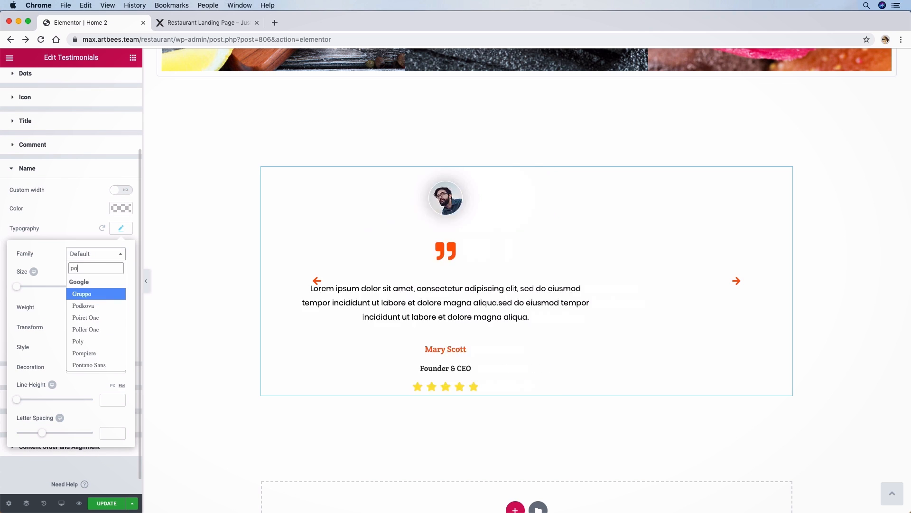
pyautogui.click(94, 290)
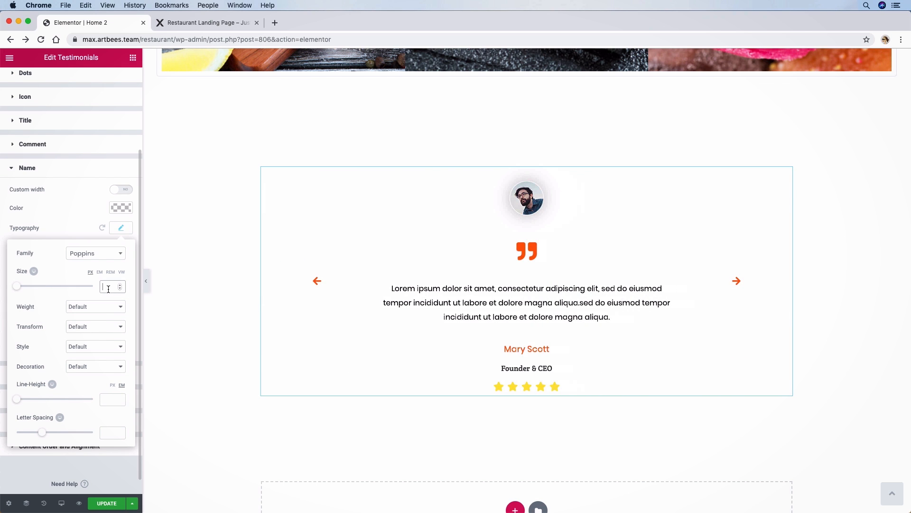
pyautogui.click(21, 286)
pyautogui.moveTo(23, 289); pyautogui.dragTo(32, 290)
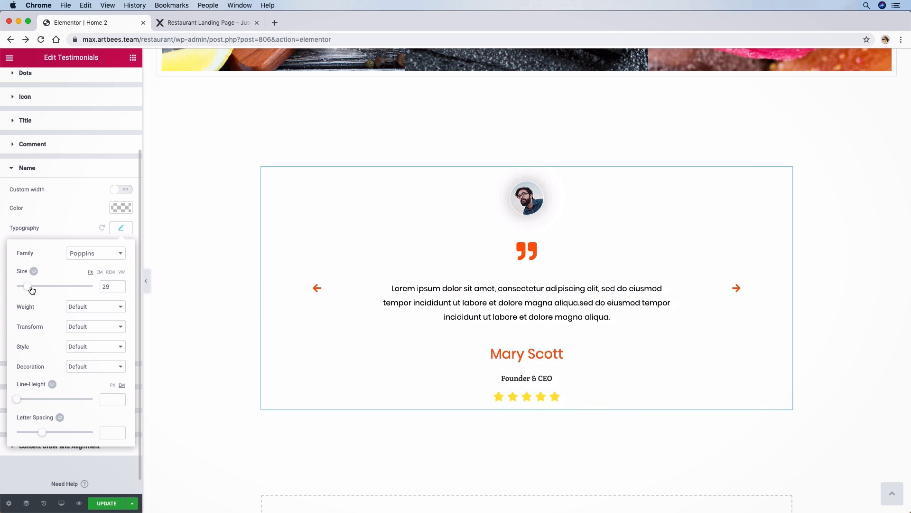
pyautogui.click(105, 308)
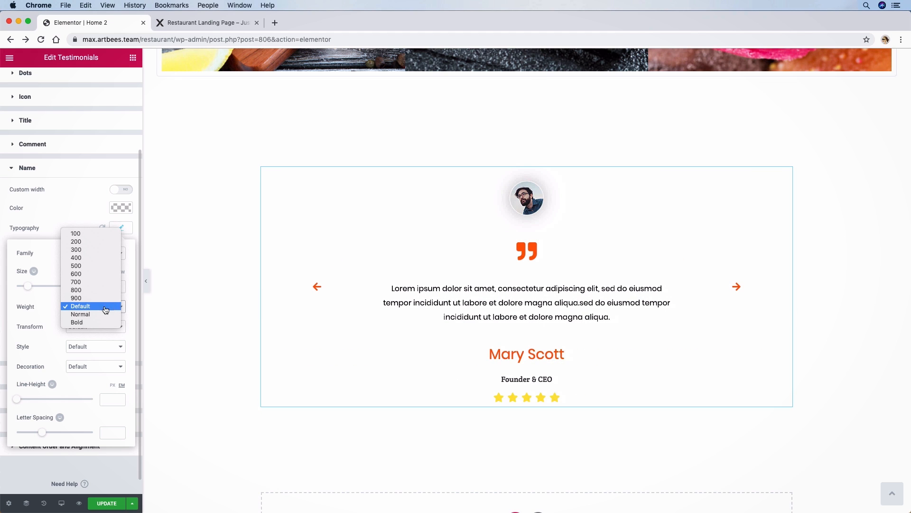
pyautogui.click(91, 323)
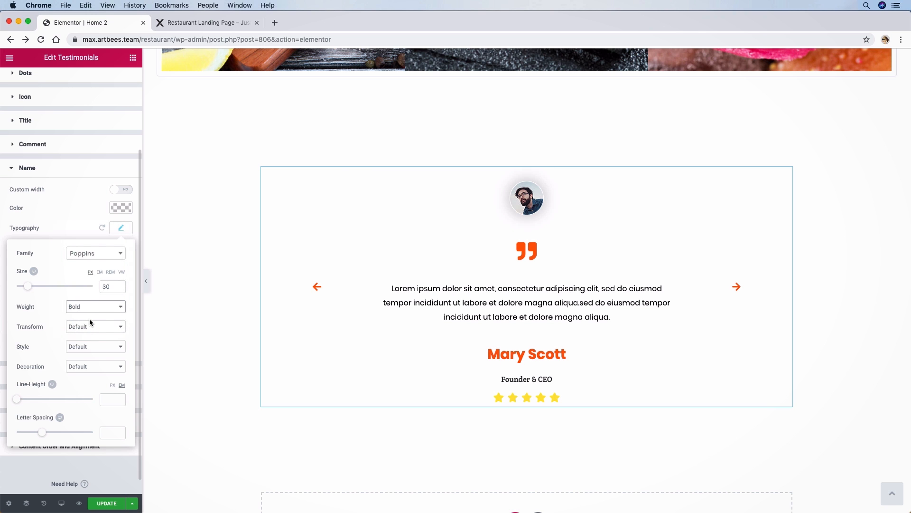
pyautogui.click(6, 324)
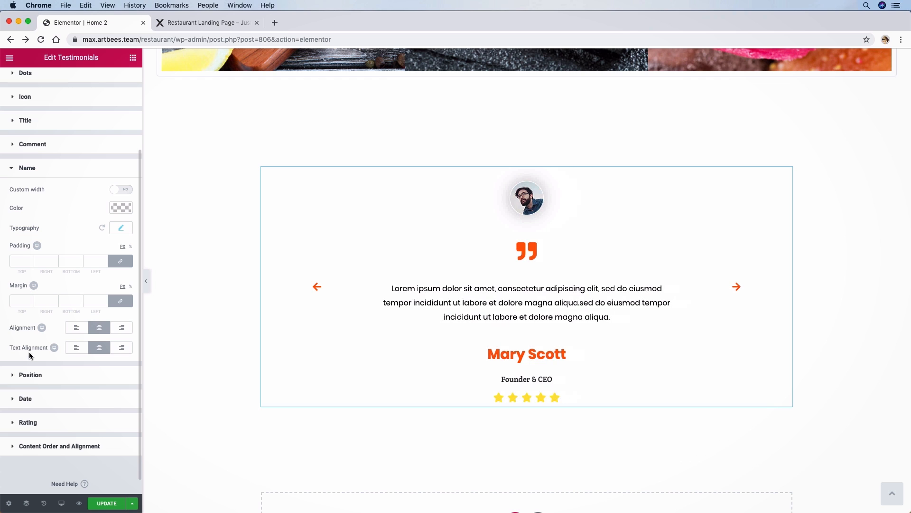
# Set the color of the testimonial's position text to black.
pyautogui.click(34, 378)
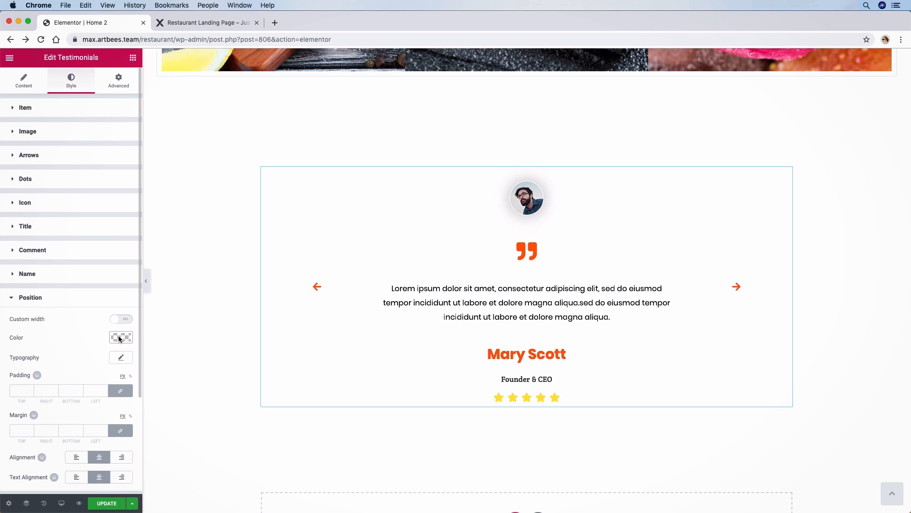
pyautogui.click(121, 336)
pyautogui.moveTo(128, 354)
pyautogui.mouseDown()
pyautogui.moveTo(122, 418)
pyautogui.moveTo(136, 350)
pyautogui.mouseUp()
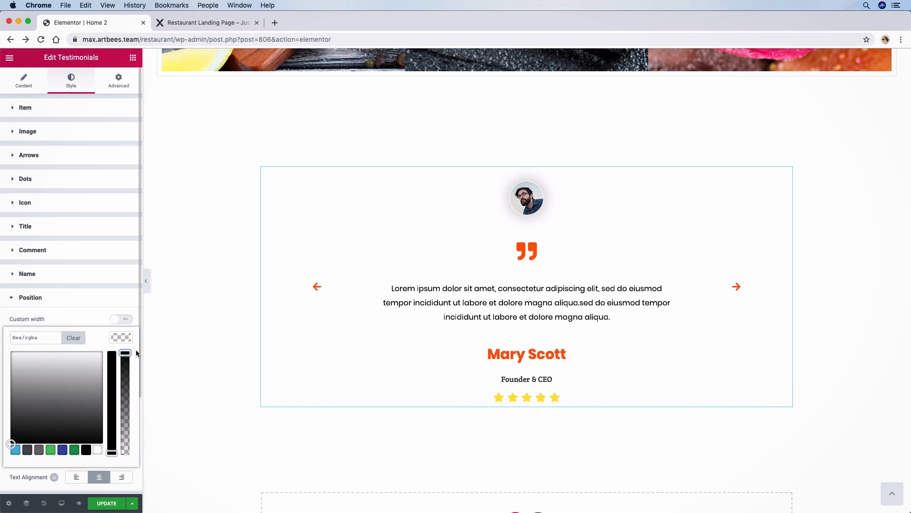
pyautogui.click(122, 338)
# Set the position text's typography to Poppins with a size of 16 px.
pyautogui.click(121, 357)
pyautogui.click(98, 387)
pyautogui.click(95, 417)
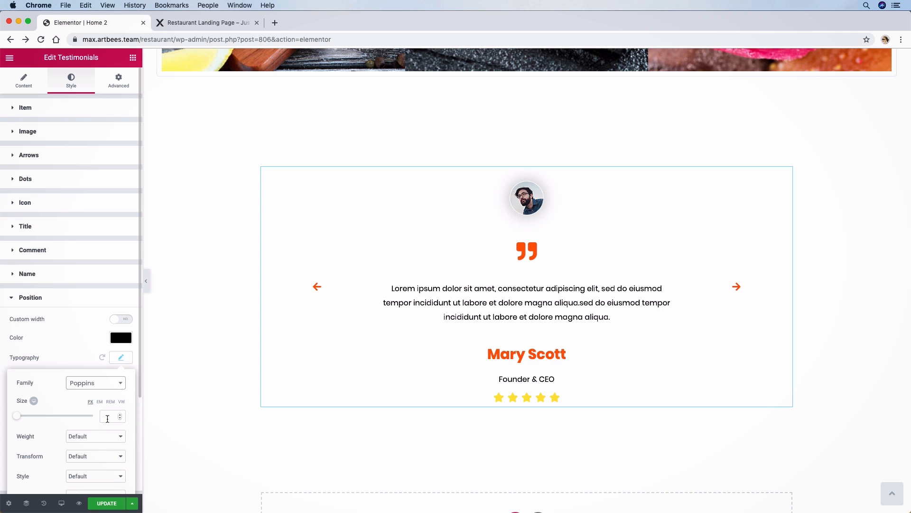
pyautogui.click(107, 419)
pyautogui.write('16')
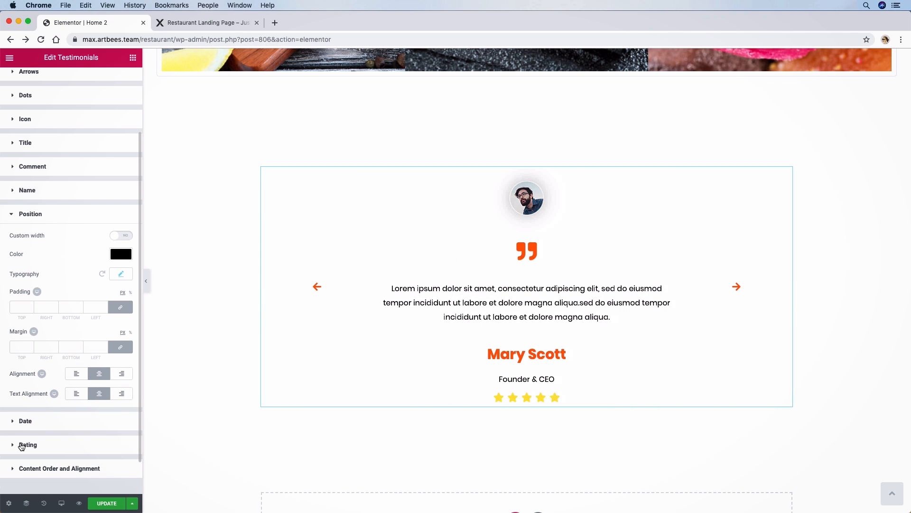
# Set the rating stars' size to 14 and their spacing to 4.
pyautogui.click(21, 444)
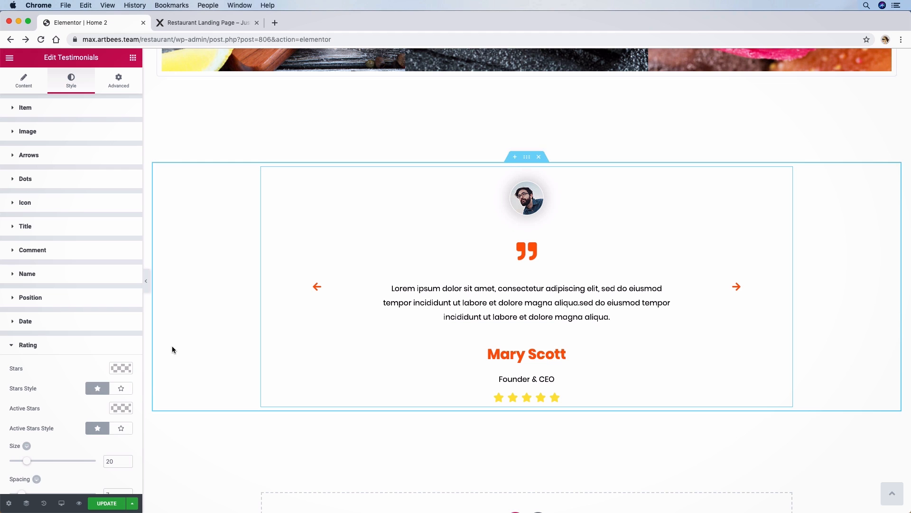
pyautogui.scroll(-3, 90, 392)
pyautogui.scroll(-1, 84, 389)
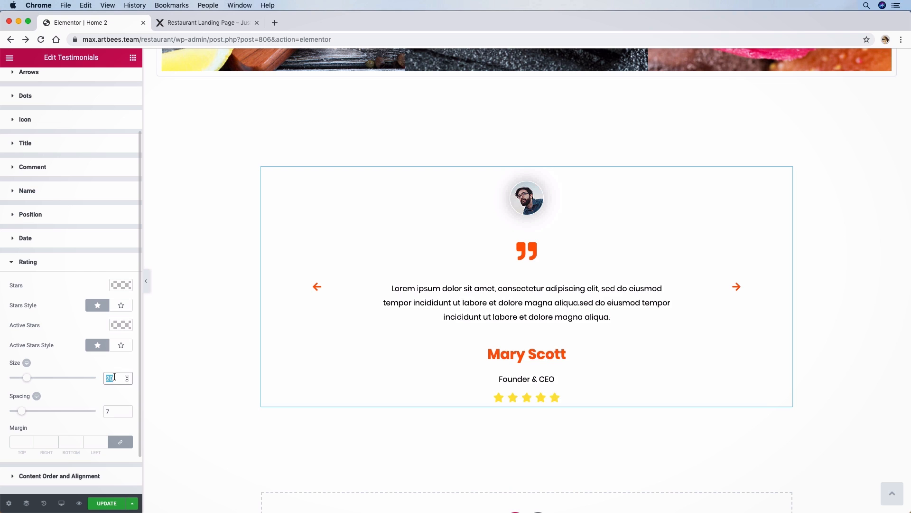
pyautogui.write('14')
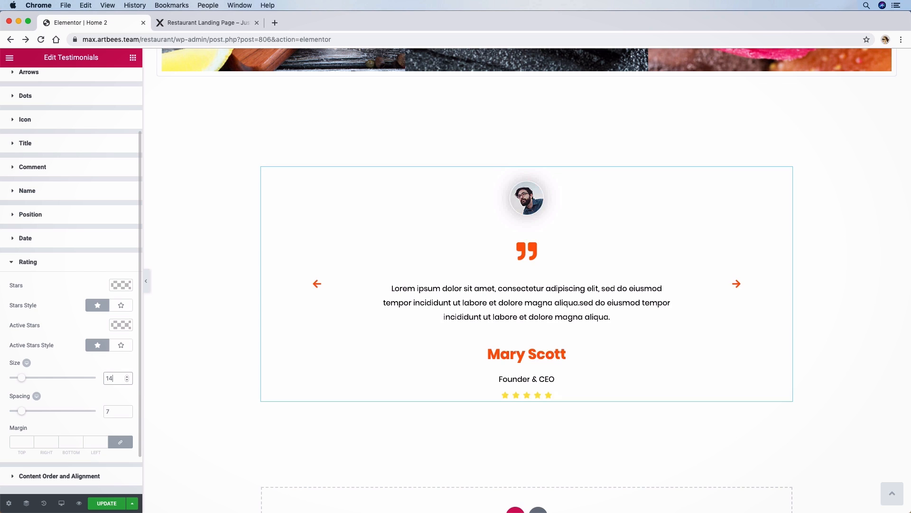
pyautogui.click(113, 410)
pyautogui.press('BackSpace')
pyautogui.write('4')
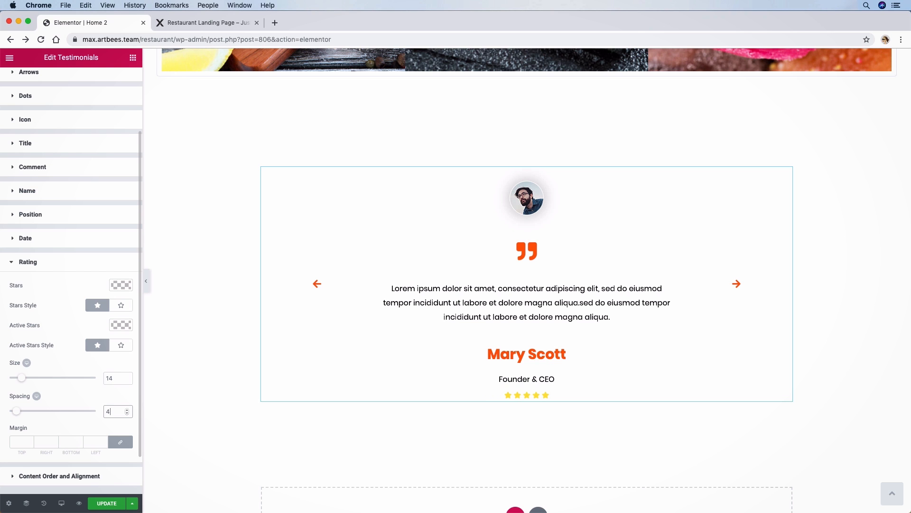
# Open the testimonials' content order and alignment settings and save the page with an update.
pyautogui.click(59, 476)
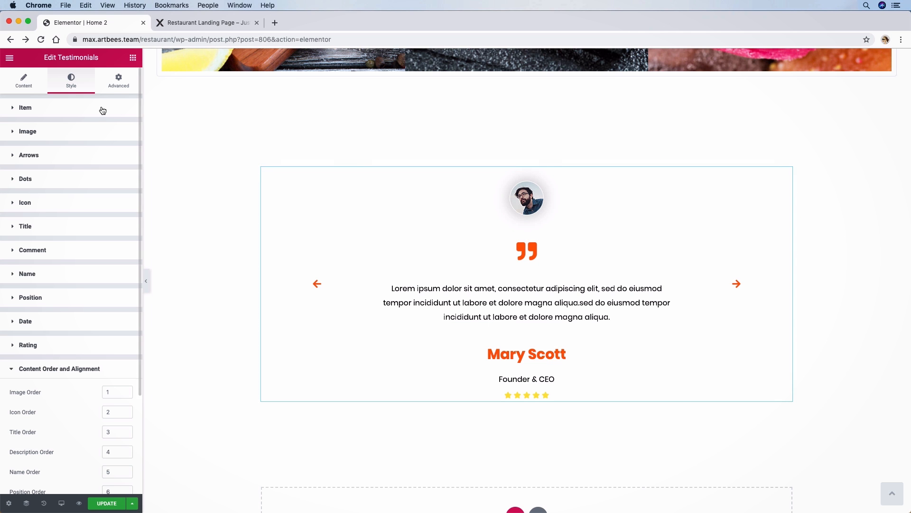
pyautogui.scroll(3, 502, 210)
pyautogui.scroll(-5, 500, 213)
pyautogui.click(107, 506)
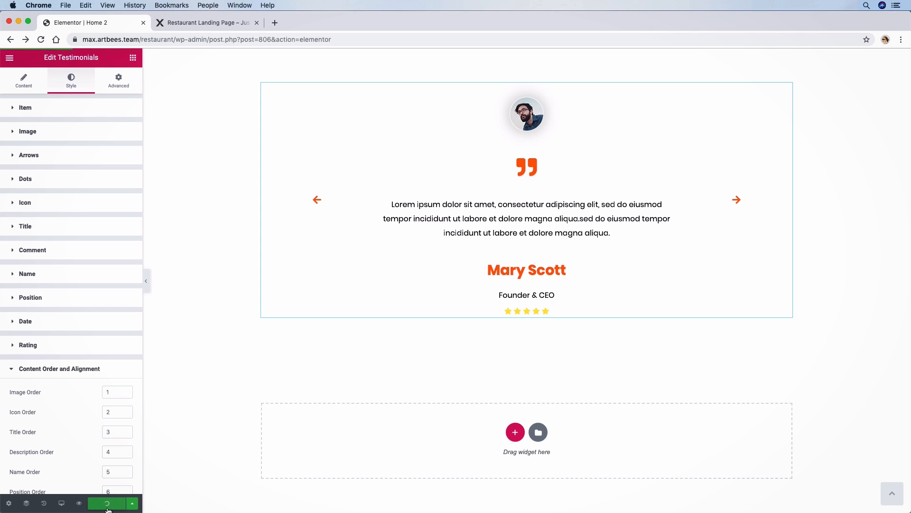
# Add a new single-column section below the testimonials carousel.
pyautogui.click(503, 349)
pyautogui.scroll(-1, 456, 389)
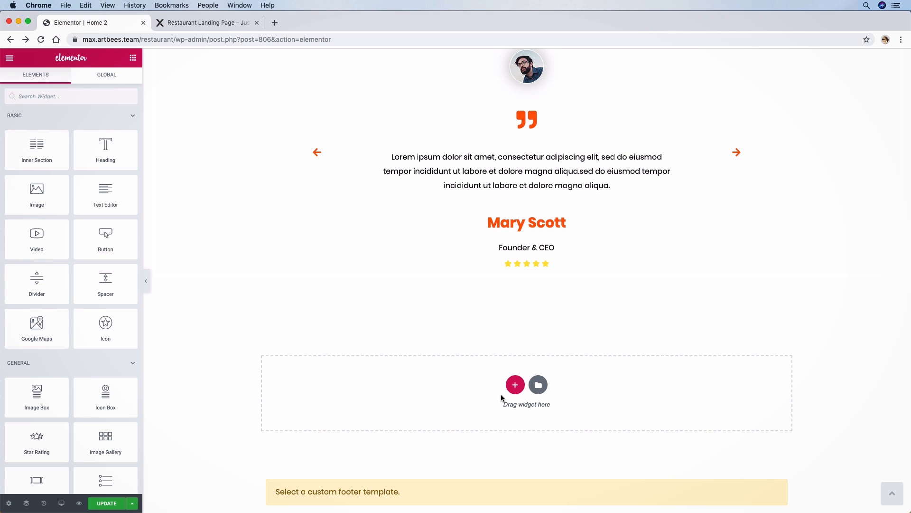
pyautogui.click(516, 387)
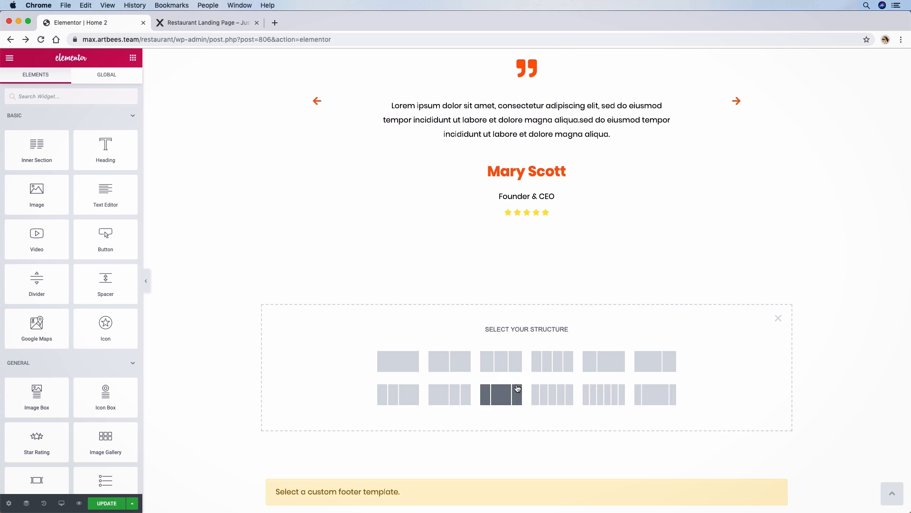
pyautogui.click(420, 373)
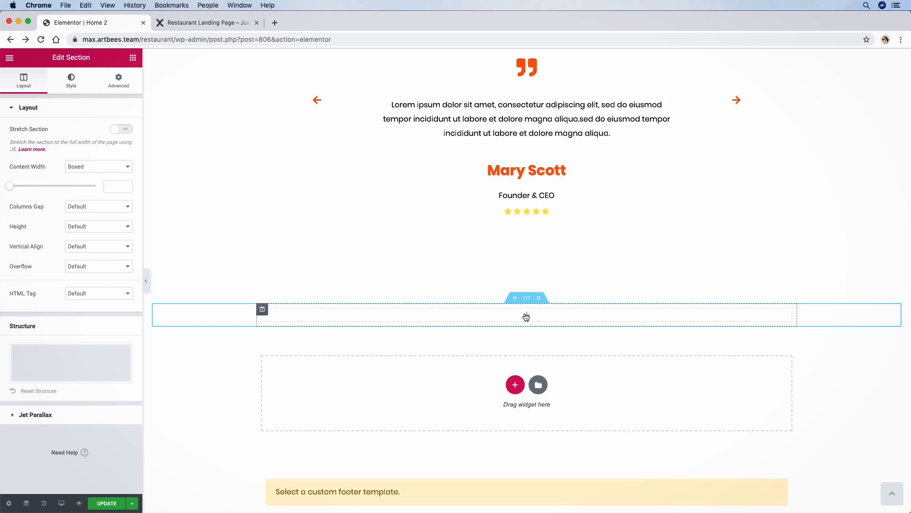
# Add the JX Heading widget to the new empty section below the testimonials.
pyautogui.click(526, 317)
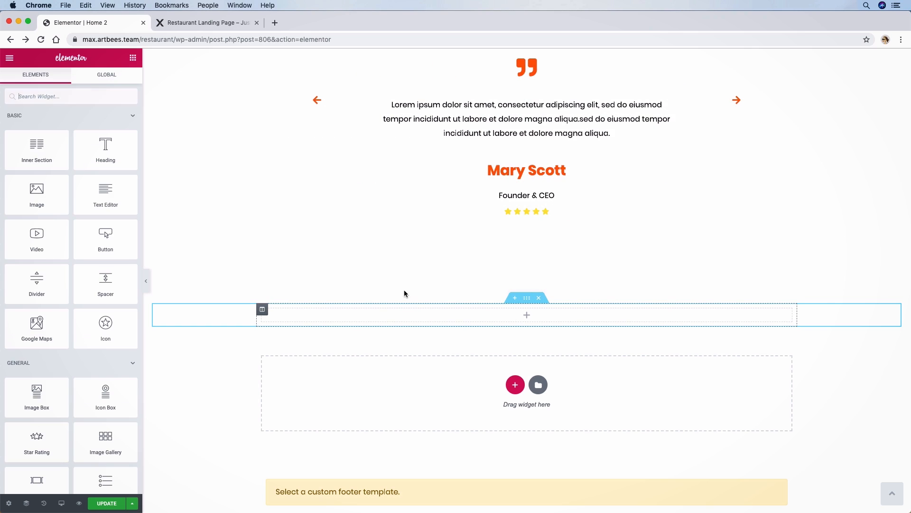
pyautogui.click(122, 97)
pyautogui.write('head')
pyautogui.moveTo(106, 170); pyautogui.dragTo(540, 314)
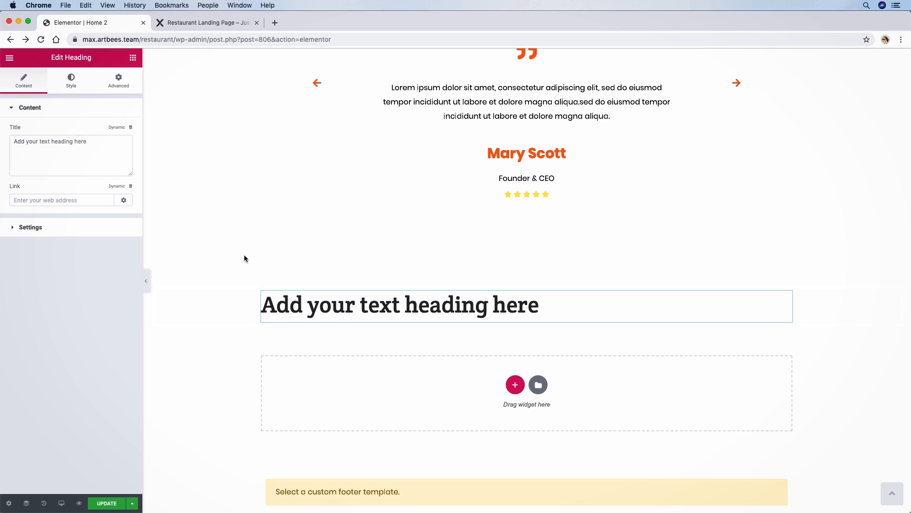
# Add a Headline widget directly below the heading in the new section.
pyautogui.click(133, 58)
pyautogui.write('head')
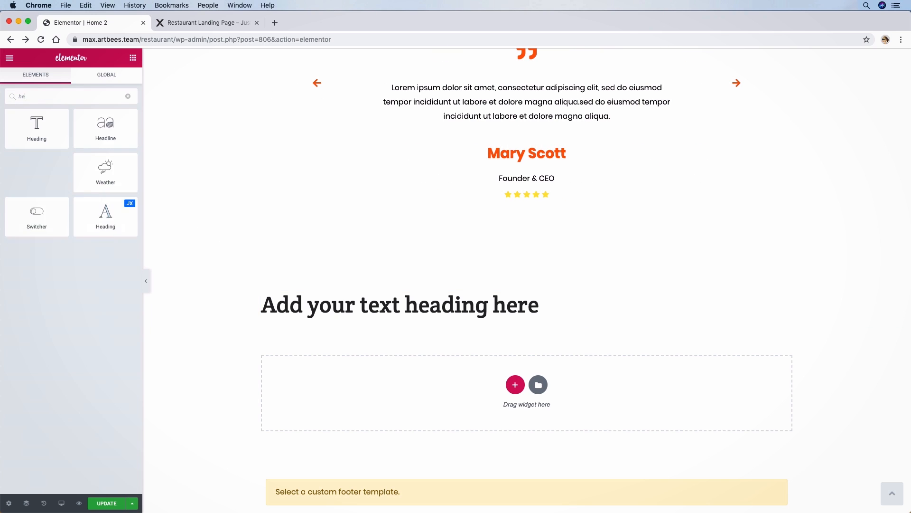
pyautogui.moveTo(113, 137); pyautogui.dragTo(415, 319)
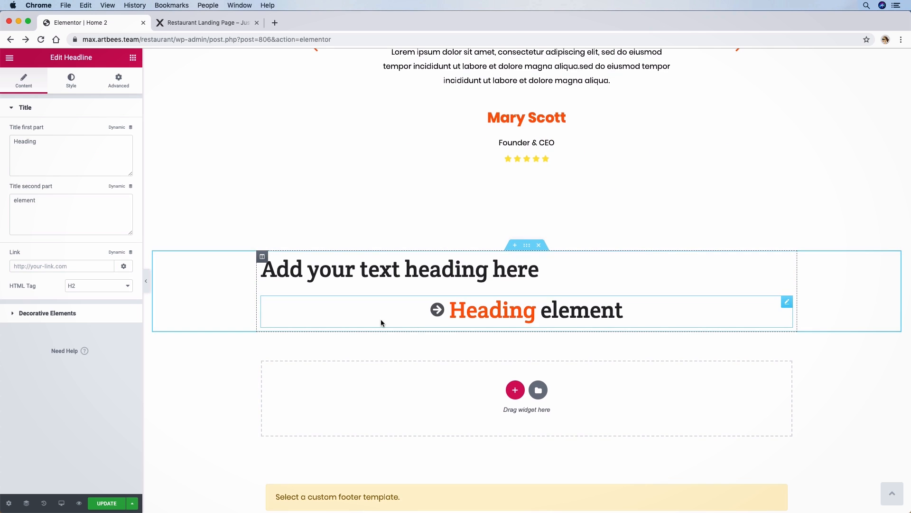
# Add a Brands widget below the headline in the same section.
pyautogui.click(132, 59)
pyautogui.click(96, 92)
pyautogui.write('bra')
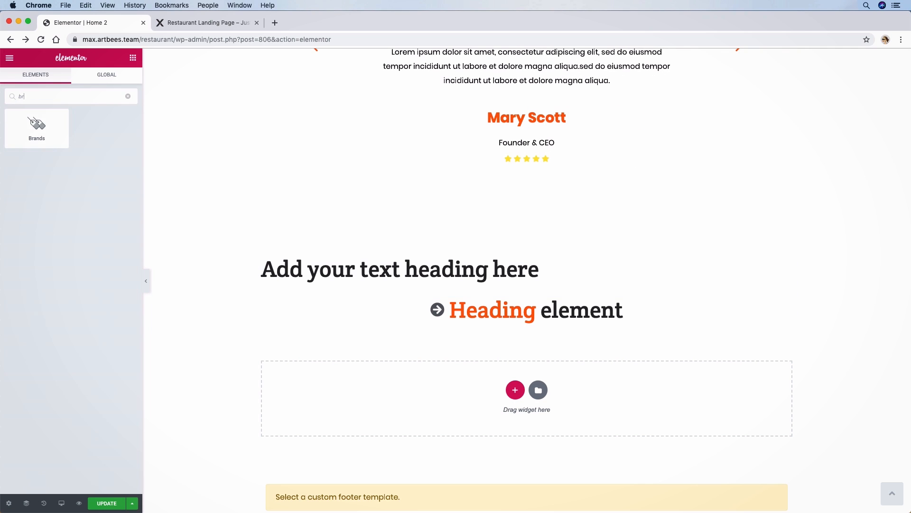
pyautogui.moveTo(36, 126); pyautogui.dragTo(552, 329)
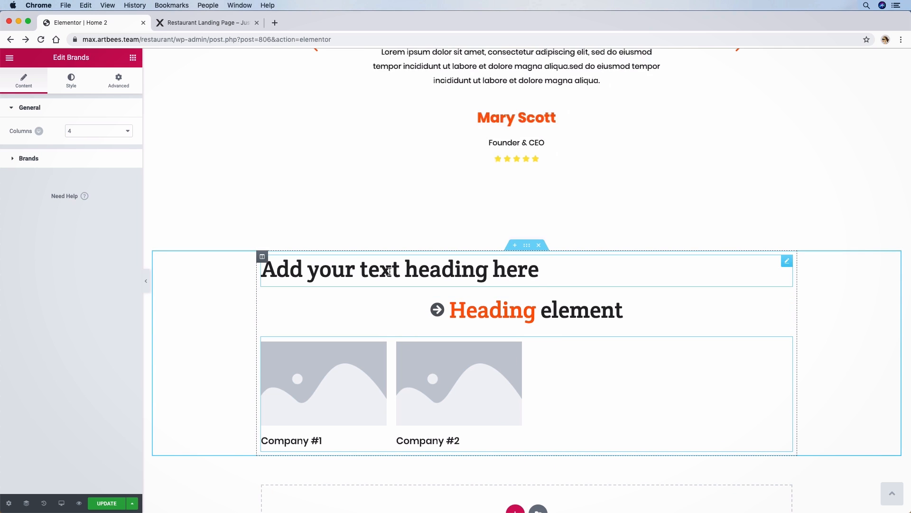
# Center-align the section's upper heading and set its HTML tag to H3.
pyautogui.doubleClick(390, 271)
pyautogui.click(71, 81)
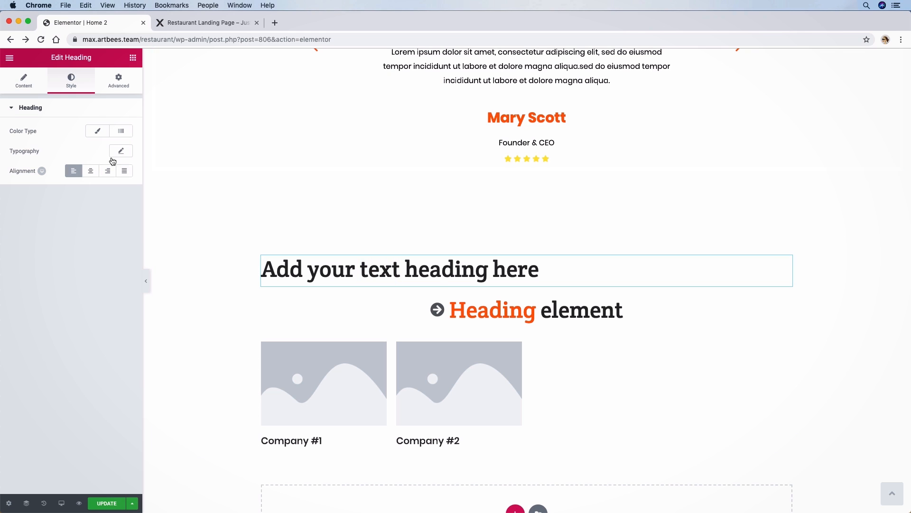
pyautogui.click(90, 171)
pyautogui.click(34, 227)
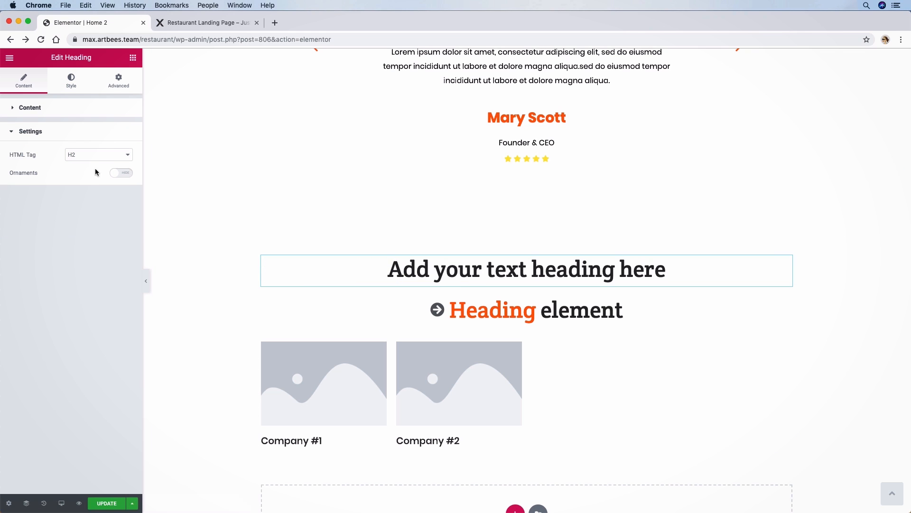
pyautogui.click(103, 151)
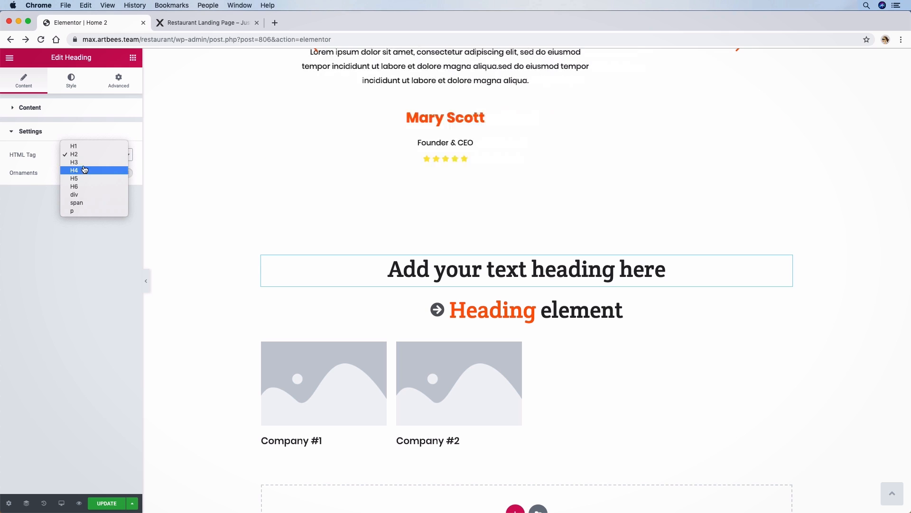
pyautogui.click(85, 163)
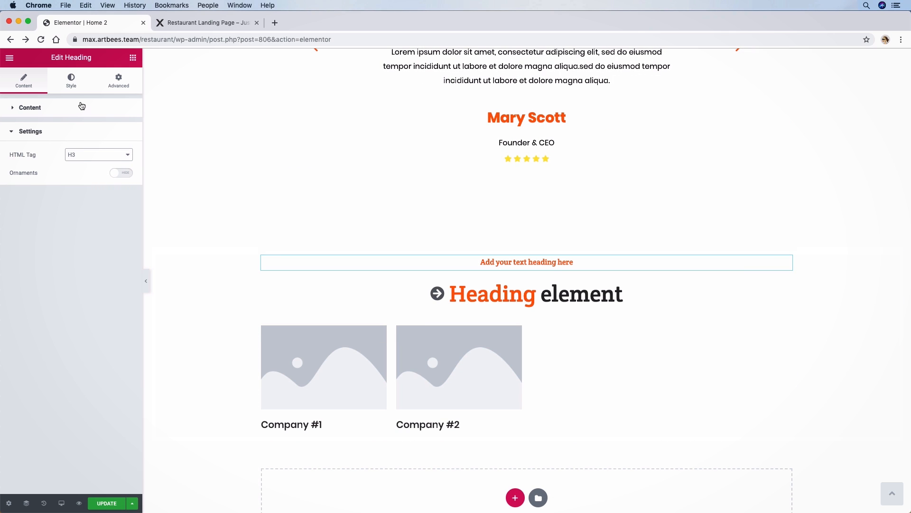
# Replace the upper heading's title with "Work Flow".
pyautogui.click(64, 112)
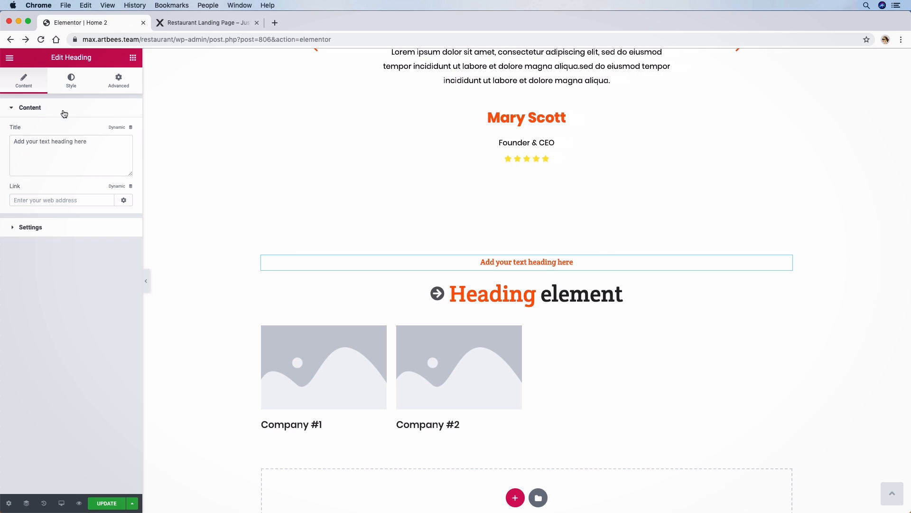
pyautogui.moveTo(108, 143); pyautogui.dragTo(1, 140)
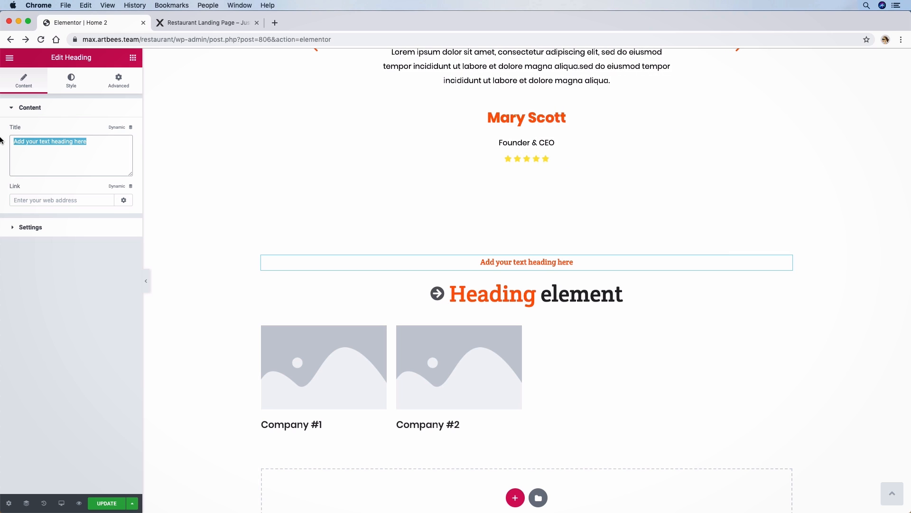
pyautogui.write('Work Flow')
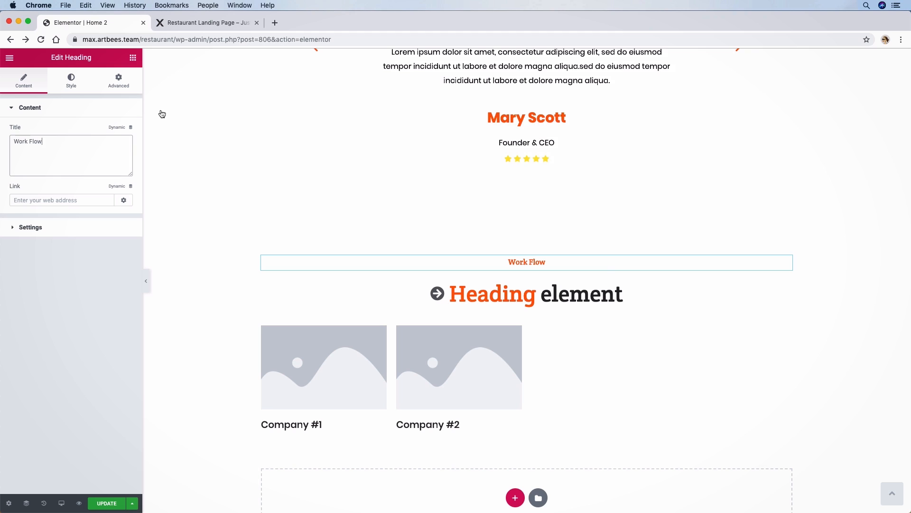
# Choose H2 as the headline's HTML tag, clear its arrow icon and set the Before Deco Type to None.
pyautogui.click(536, 294)
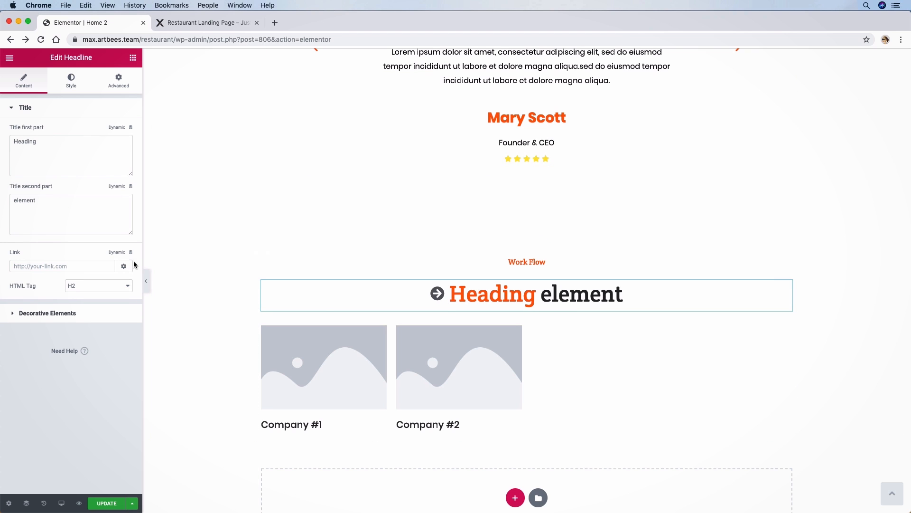
pyautogui.click(101, 285)
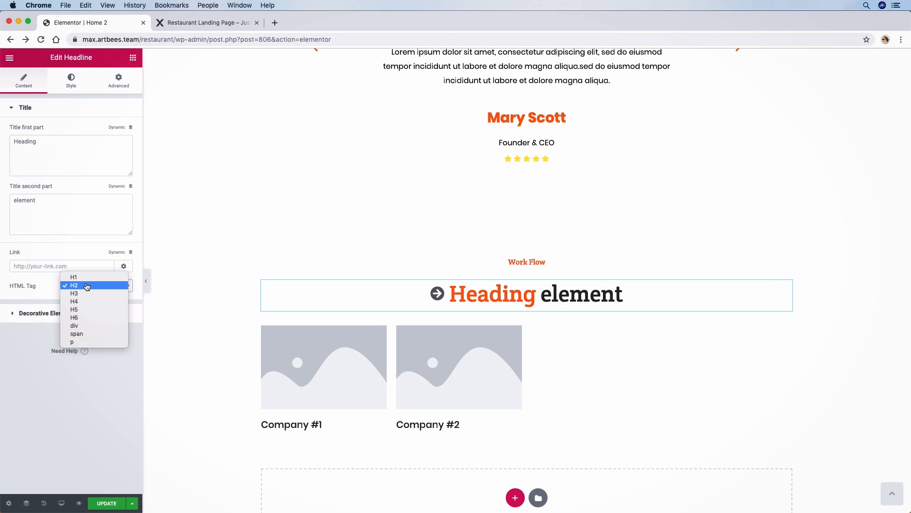
pyautogui.click(83, 285)
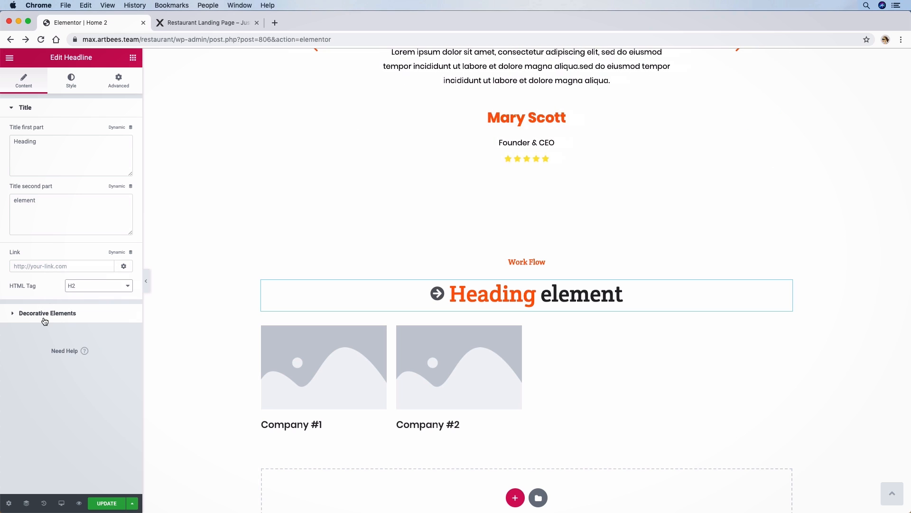
pyautogui.click(43, 317)
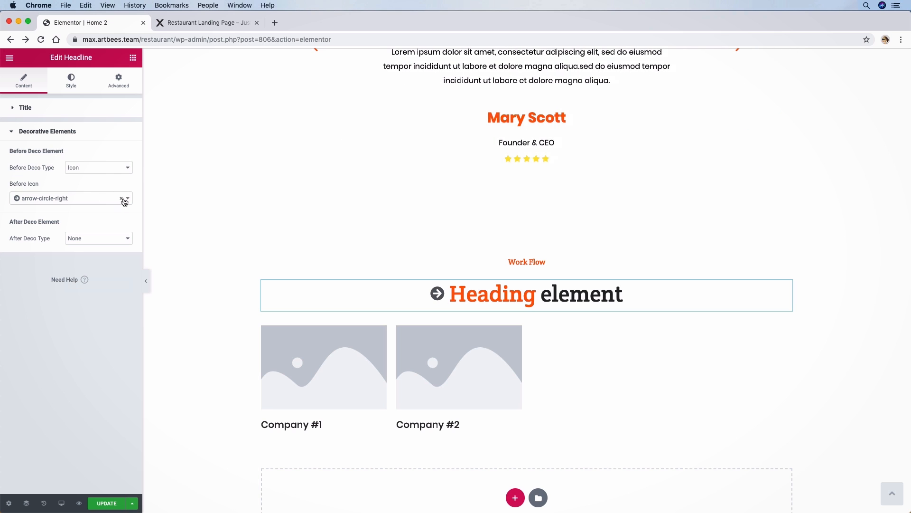
pyautogui.click(123, 202)
pyautogui.click(122, 202)
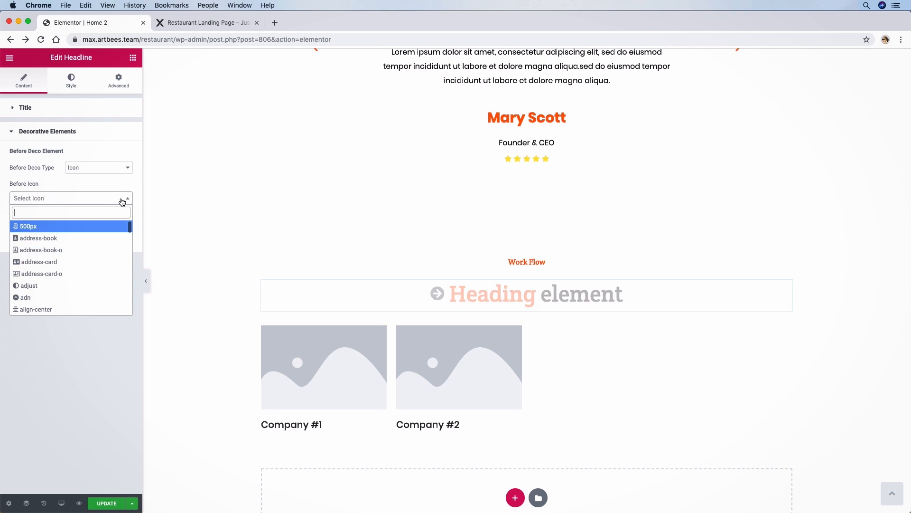
pyautogui.click(101, 170)
pyautogui.click(89, 168)
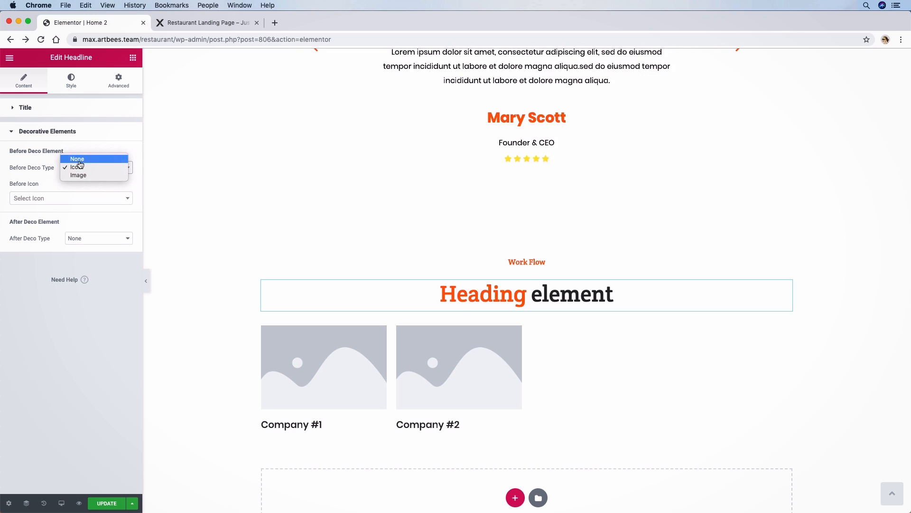
pyautogui.click(76, 158)
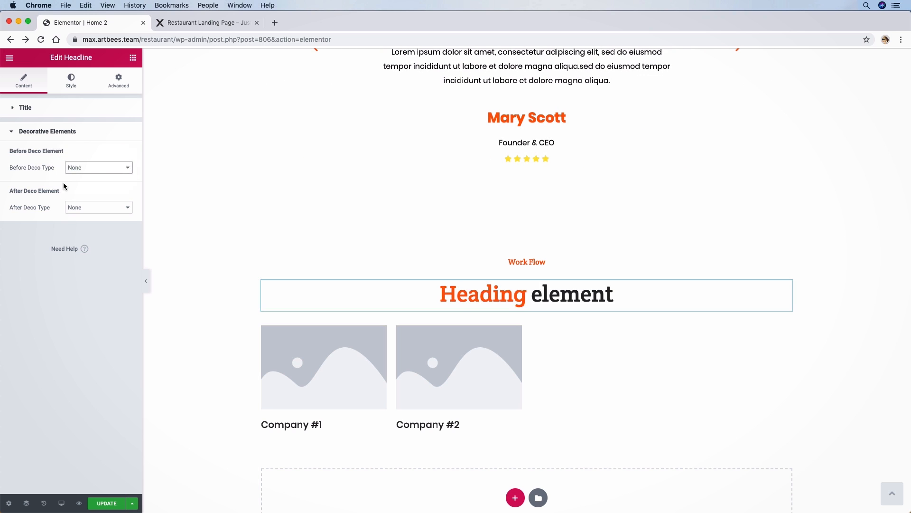
# Set the headline's first part to "We're" and its second part to "Working With".
pyautogui.click(17, 131)
pyautogui.write("We're")
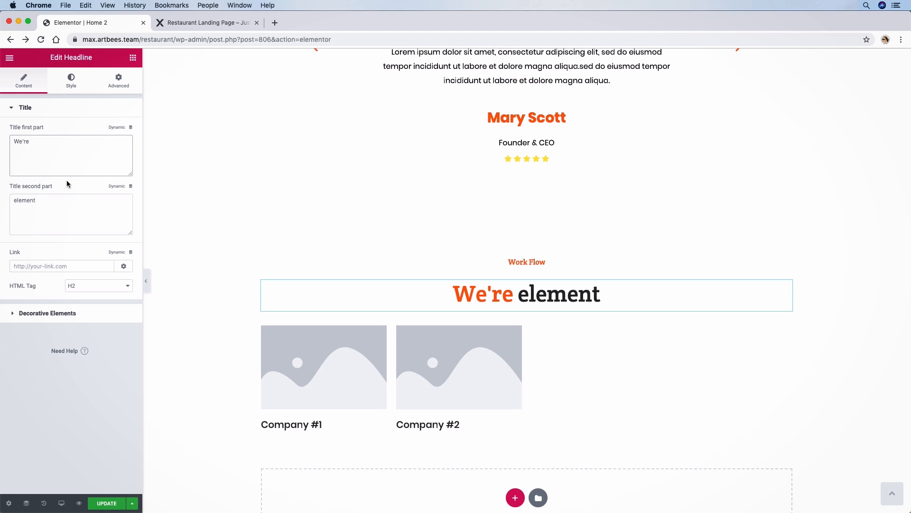
pyautogui.doubleClick(61, 200)
pyautogui.write('Working With')
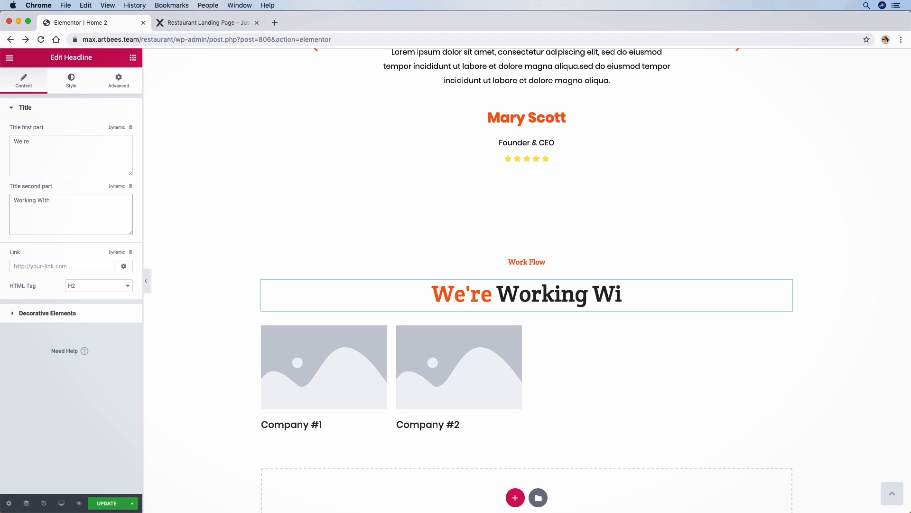
# Set the text color of the headline's first part to black, #000000.
pyautogui.click(73, 88)
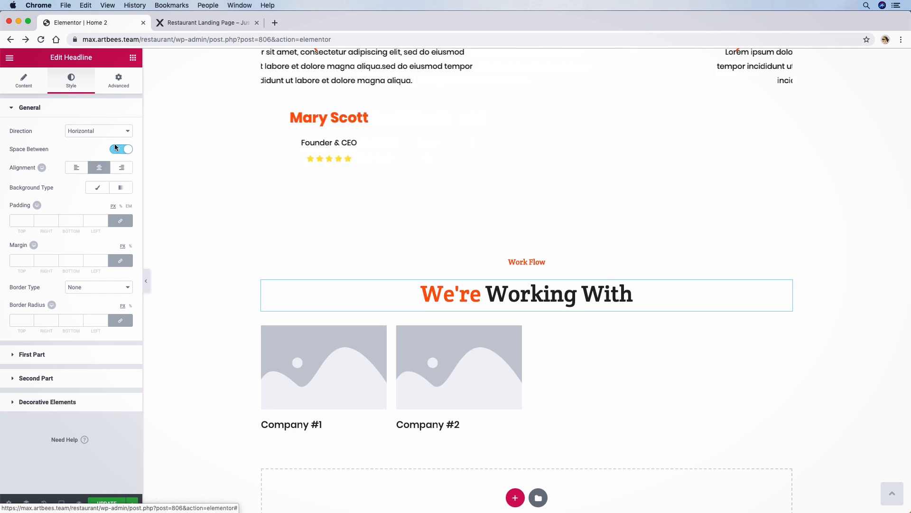
pyautogui.click(53, 355)
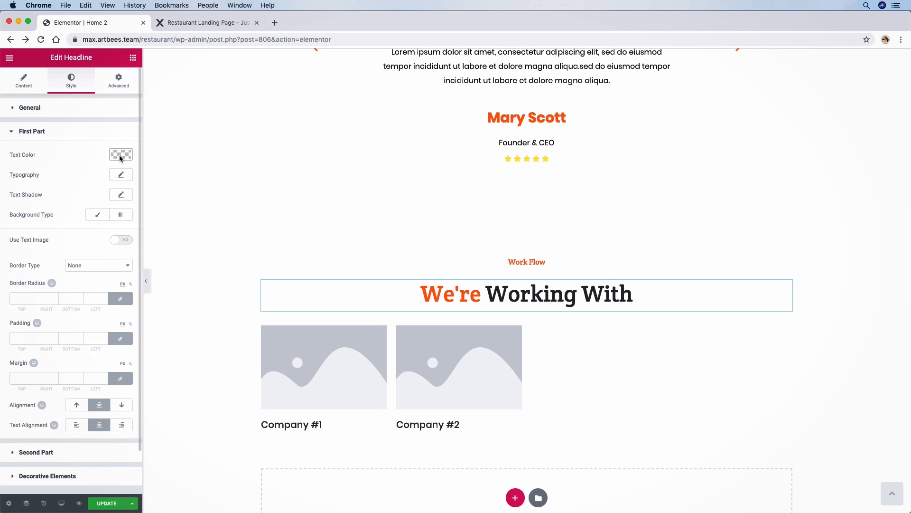
pyautogui.click(121, 156)
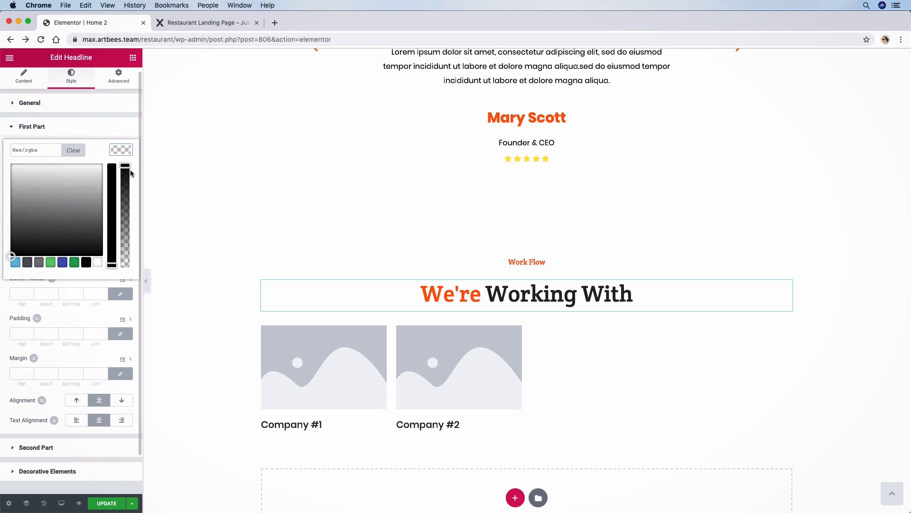
pyautogui.moveTo(125, 166)
pyautogui.mouseDown()
pyautogui.moveTo(124, 258)
pyautogui.moveTo(124, 164)
pyautogui.mouseUp()
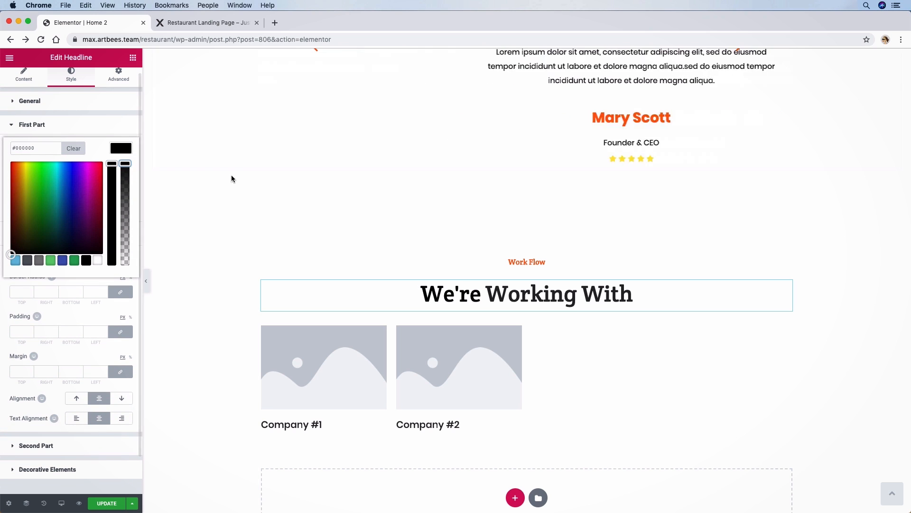
pyautogui.click(96, 128)
# Set the text color of the headline's second part to the copied orange.
pyautogui.click(79, 156)
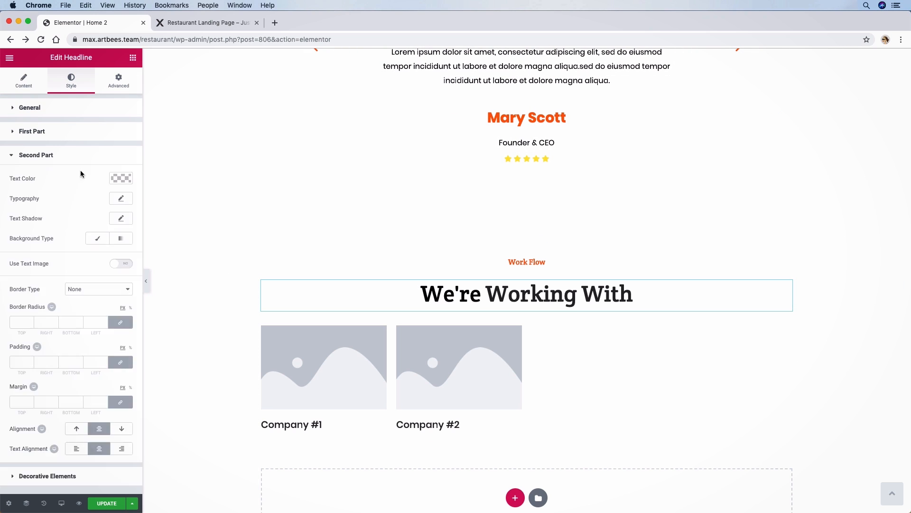
pyautogui.click(122, 179)
pyautogui.click(43, 181)
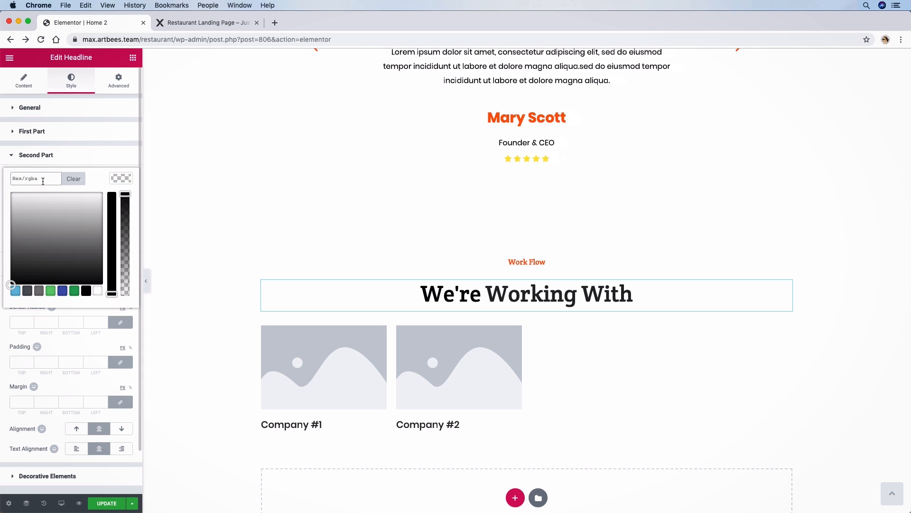
pyautogui.press('super+v')
pyautogui.click(122, 177)
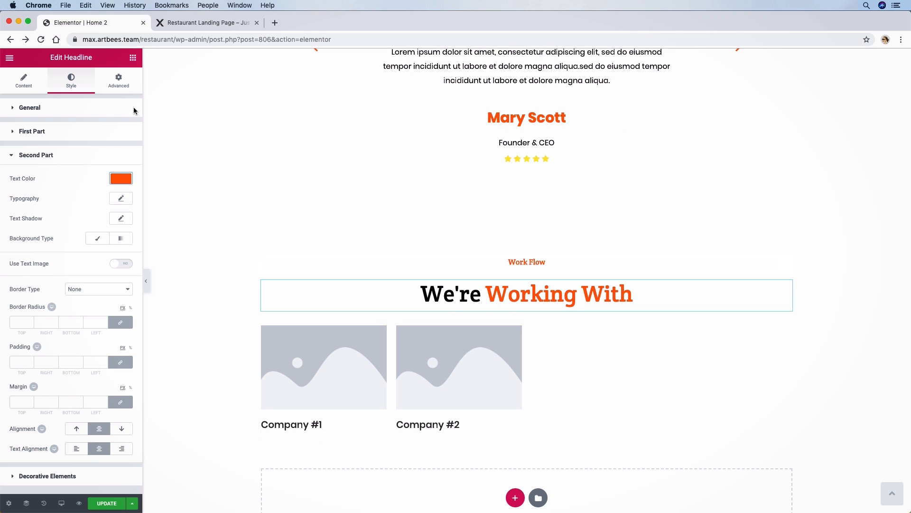
# Unlink the headline's margin values and set the bottom margin to 50 px.
pyautogui.click(121, 89)
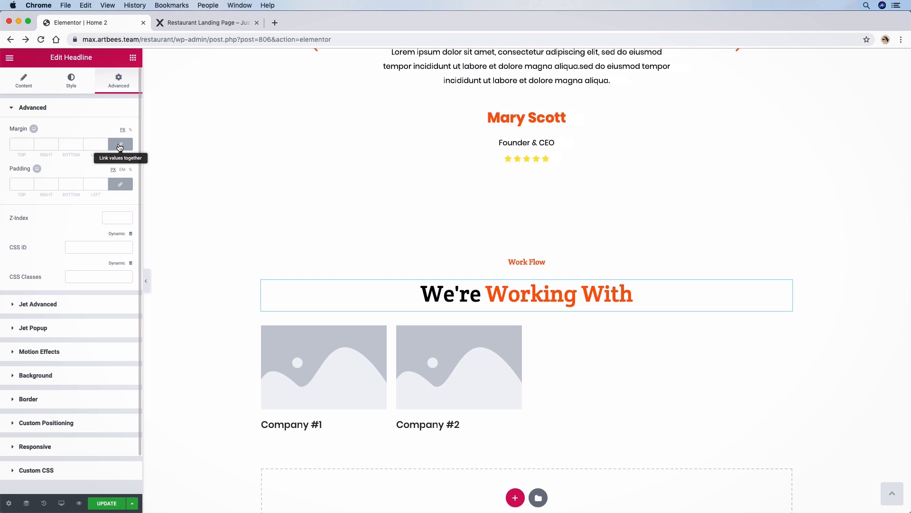
pyautogui.click(120, 145)
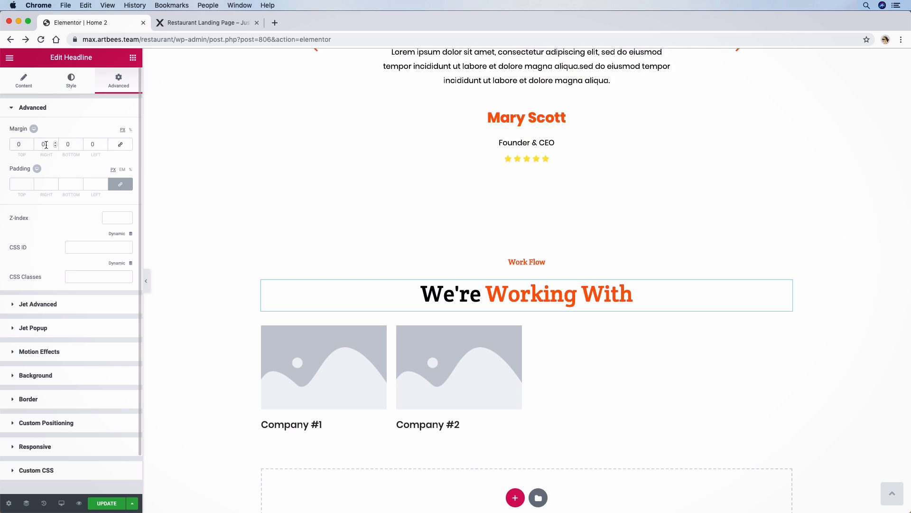
pyautogui.click(69, 144)
pyautogui.write('50')
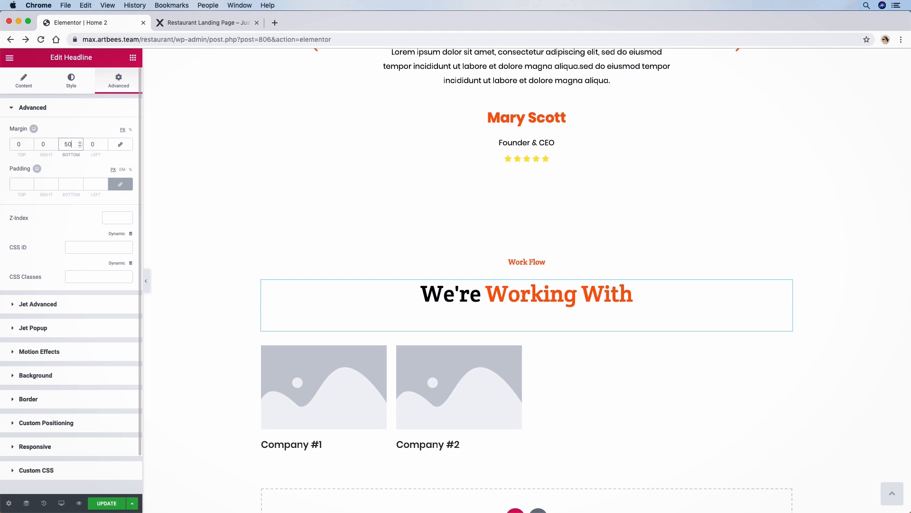
# Set the Company #1 logo in the Brands widget to the purple Isabella logo from the media library.
pyautogui.click(443, 372)
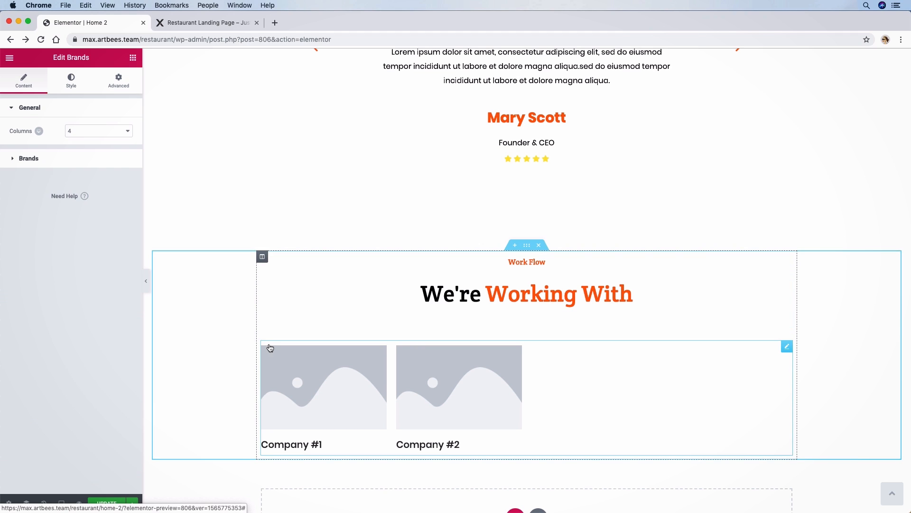
pyautogui.click(35, 158)
pyautogui.click(40, 170)
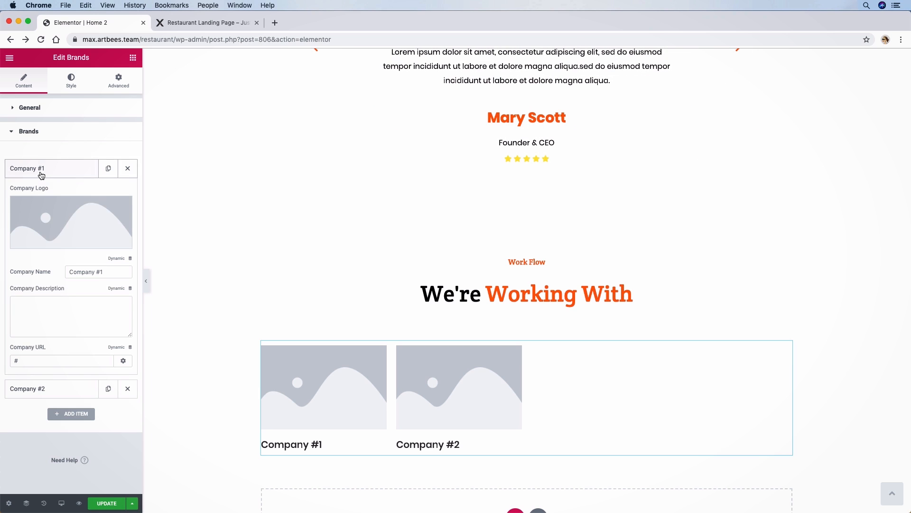
pyautogui.click(53, 213)
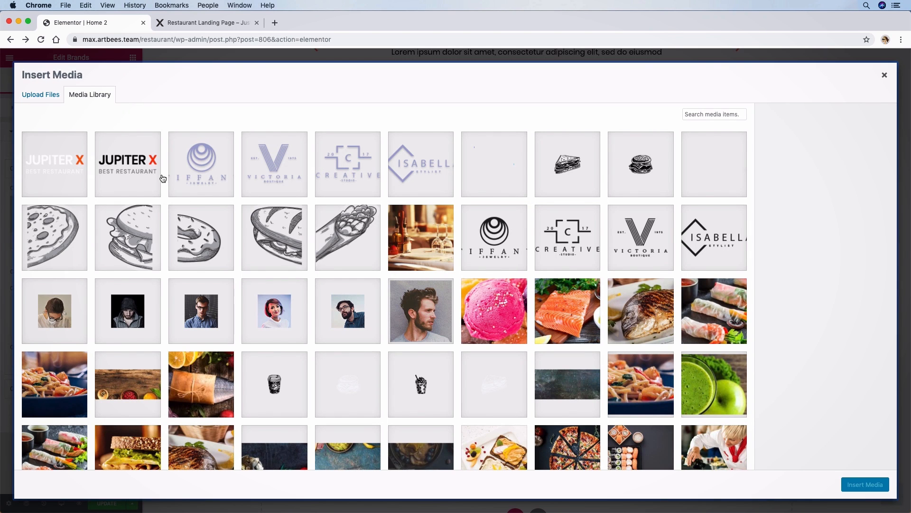
pyautogui.press('Escape')
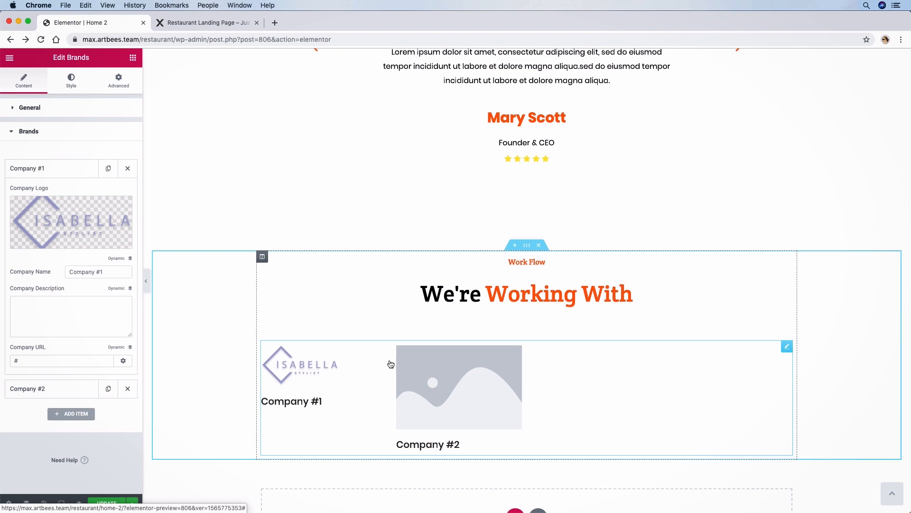
# Set the Company #2 logo to the purple Creative Studio image, client-02.png, from the media library.
pyautogui.click(50, 168)
pyautogui.click(50, 192)
pyautogui.click(56, 235)
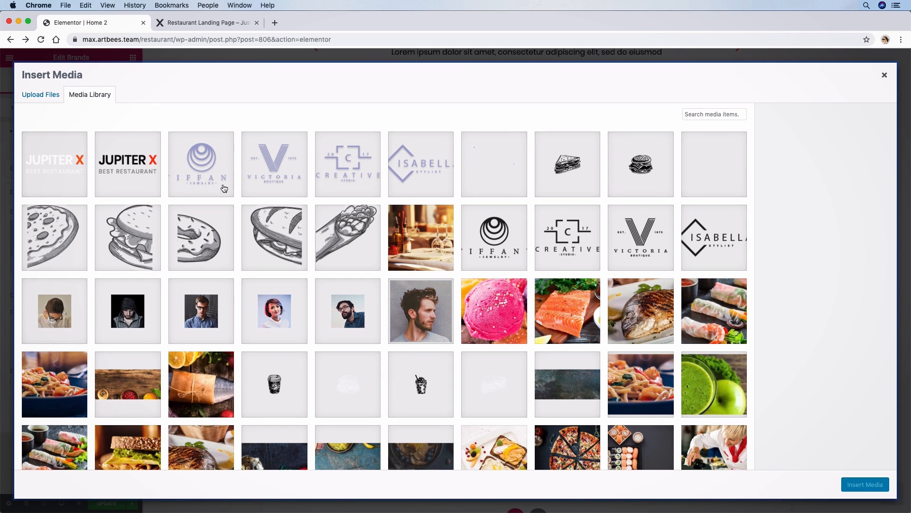
pyautogui.click(408, 175)
pyautogui.click(370, 171)
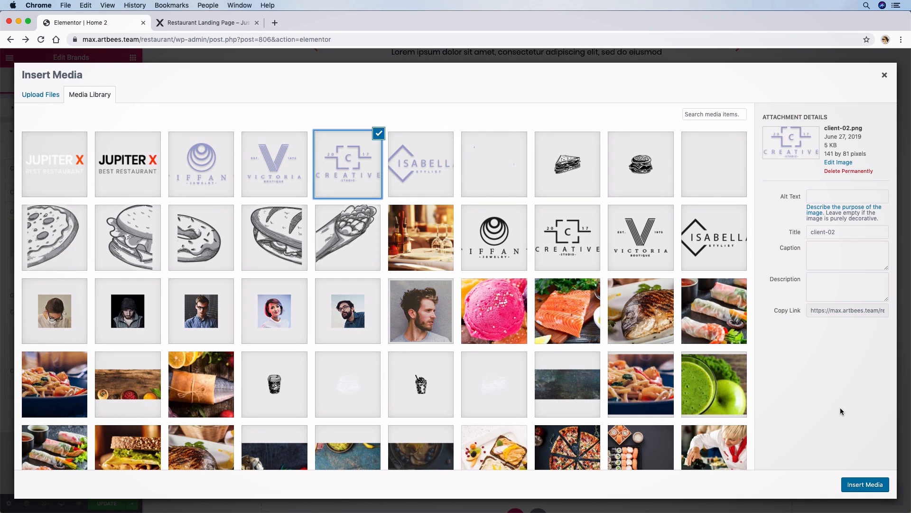
pyautogui.click(865, 484)
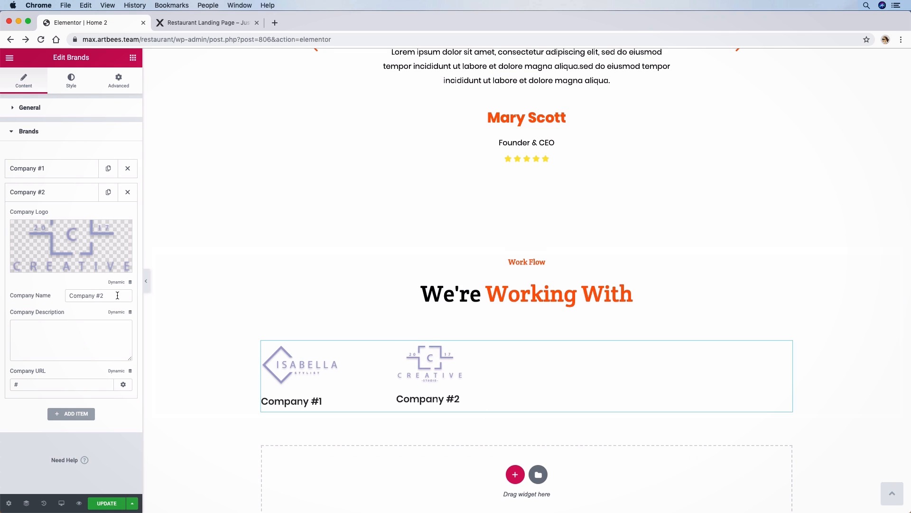
# Clear the company names of both brand items.
pyautogui.moveTo(118, 296); pyautogui.dragTo(73, 295)
pyautogui.press('BackSpace')
pyautogui.press('BackSpace')
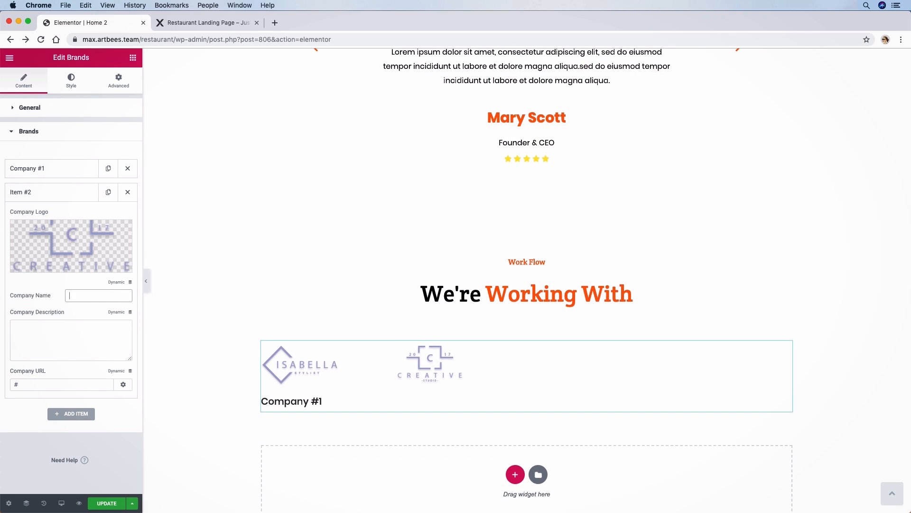
pyautogui.click(20, 171)
pyautogui.moveTo(114, 271); pyautogui.dragTo(0, 264)
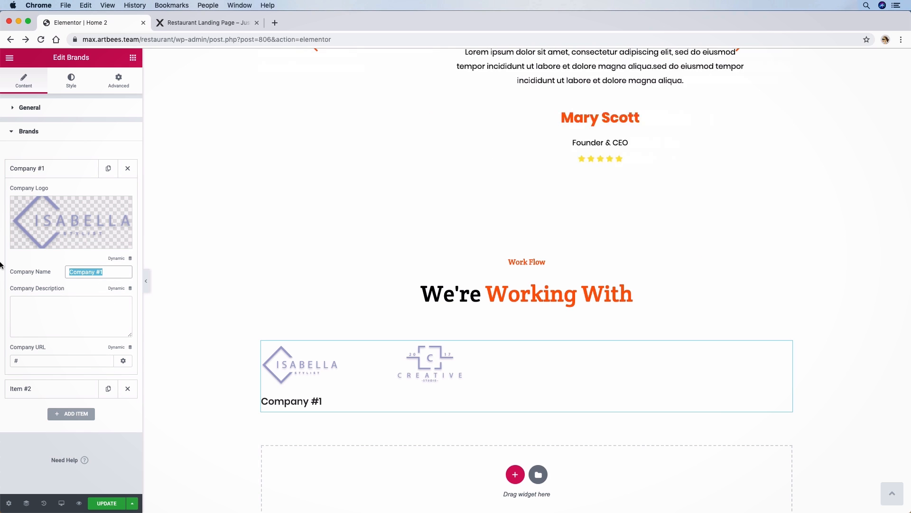
pyautogui.press('BackSpace')
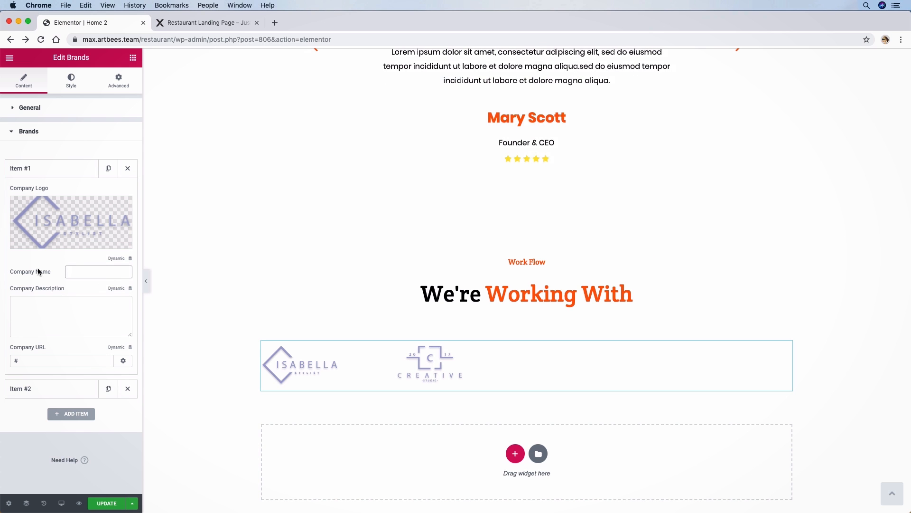
# Clear the company URLs of both brand items.
pyautogui.click(32, 361)
pyautogui.press('BackSpace')
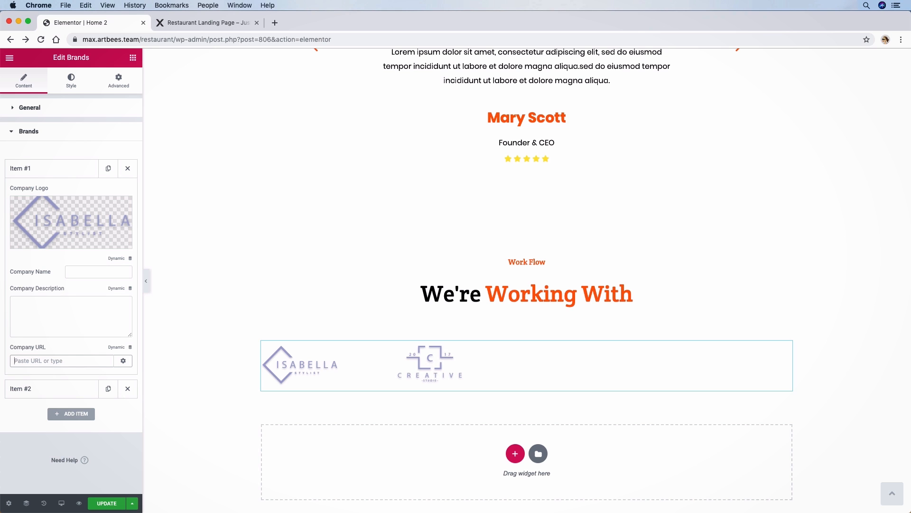
pyautogui.moveTo(55, 209)
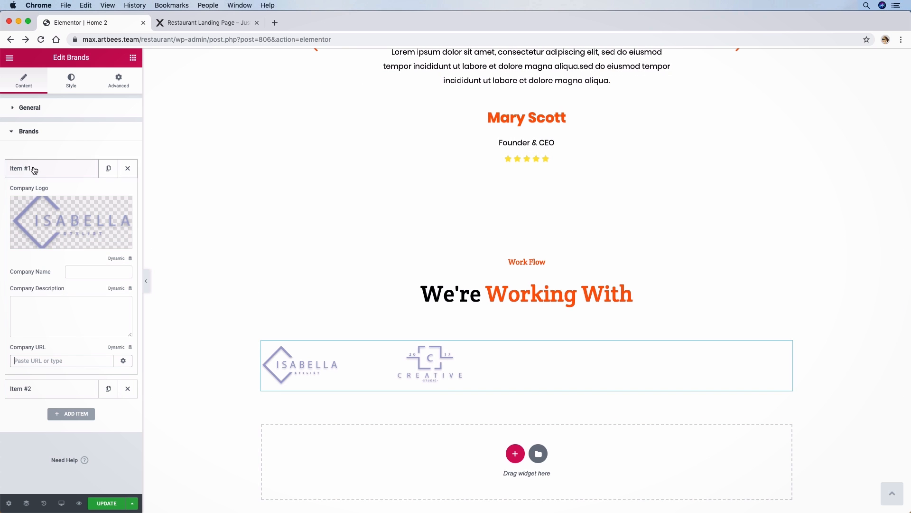
pyautogui.click(29, 387)
pyautogui.doubleClick(28, 383)
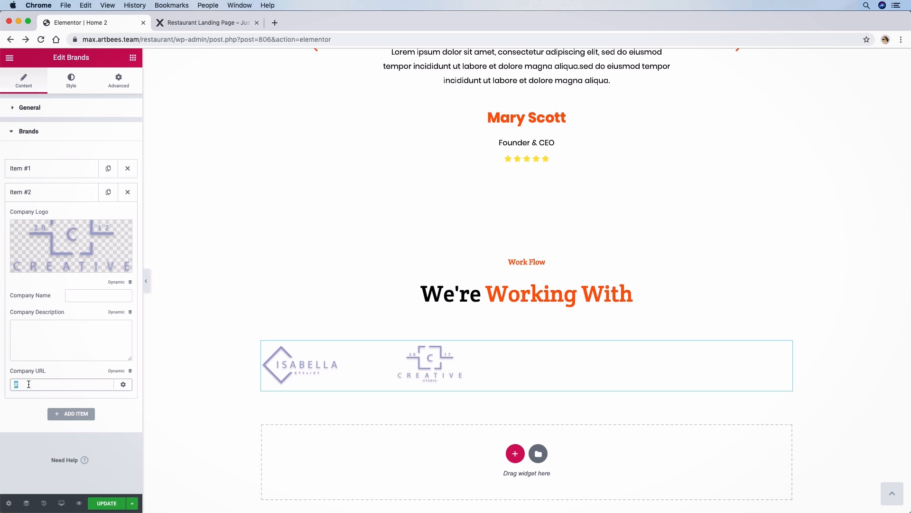
pyautogui.press('BackSpace')
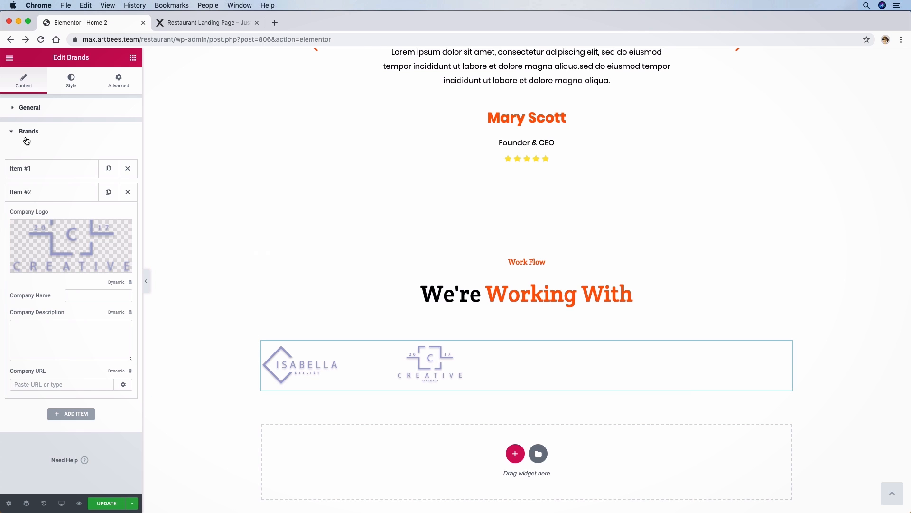
# Duplicate the second brand item twice and set the copies' logos to the purple Victoria and Tiffany images.
pyautogui.click(47, 192)
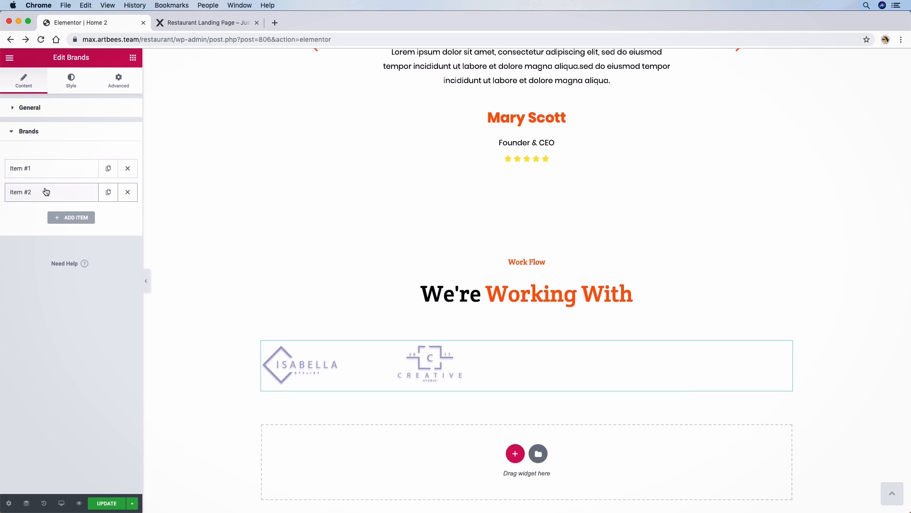
pyautogui.click(112, 194)
pyautogui.click(112, 194)
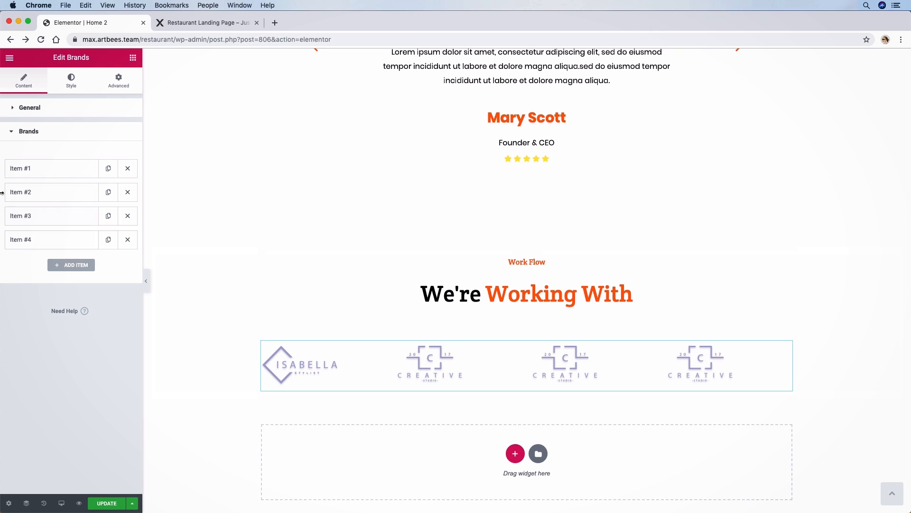
pyautogui.click(38, 213)
pyautogui.click(61, 248)
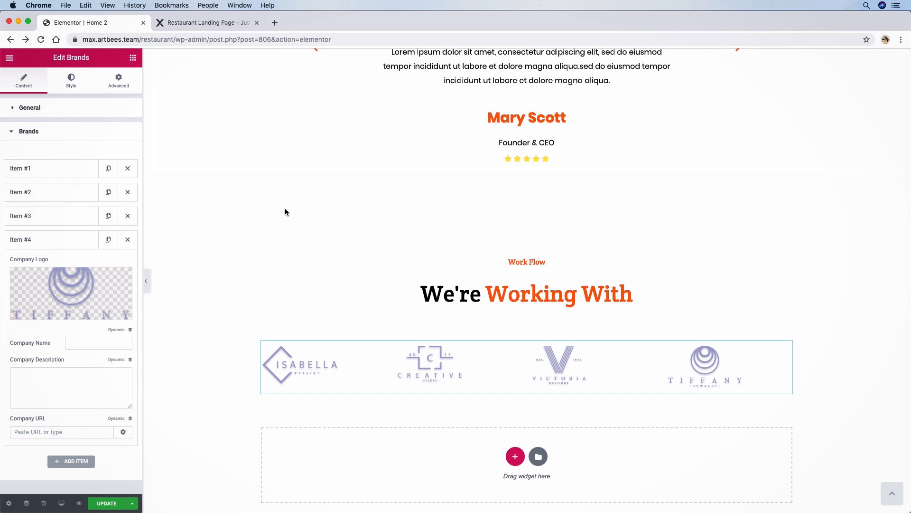
# Center-align the company logos and compare the brands section with the reference landing page.
pyautogui.click(71, 81)
pyautogui.click(102, 235)
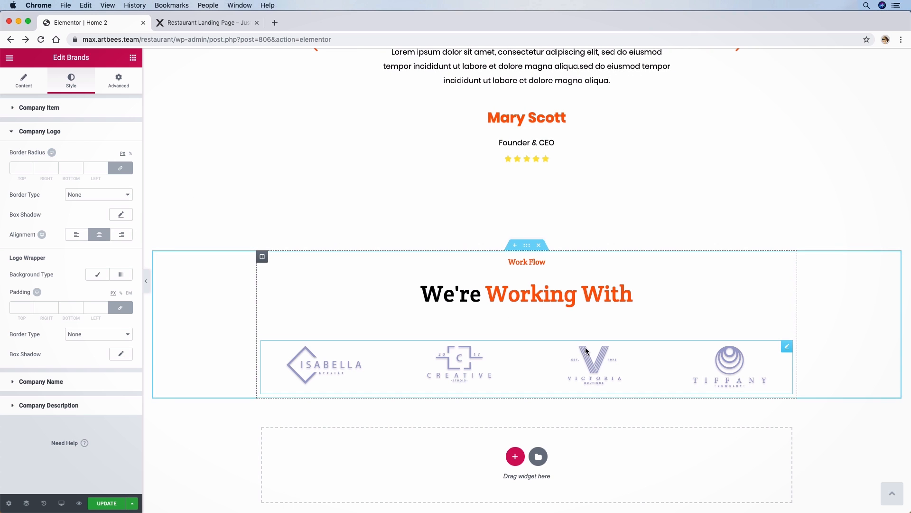
pyautogui.click(163, 20)
pyautogui.scroll(-7, 485, 250)
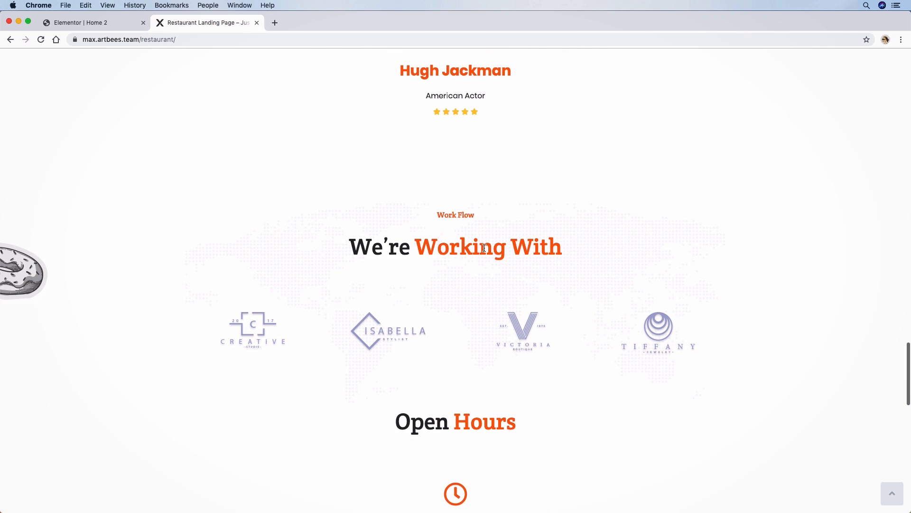
pyautogui.click(94, 25)
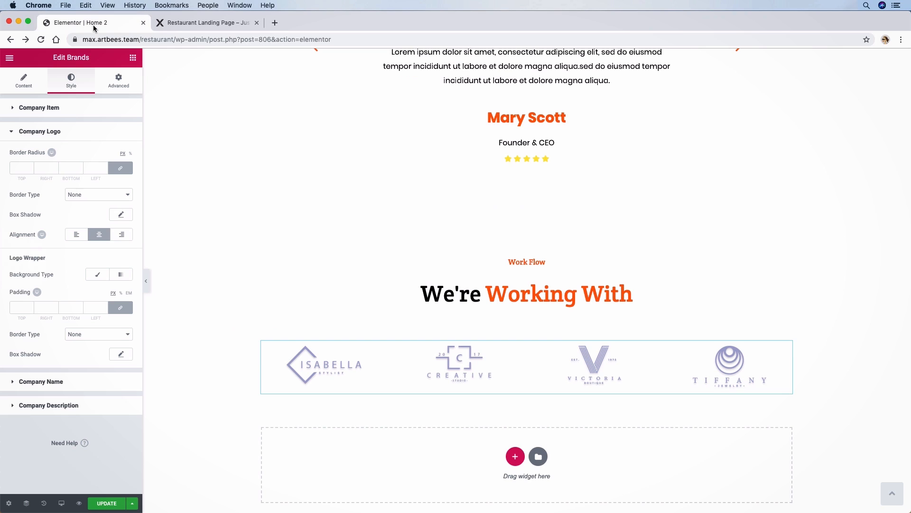
# Give the brands section a classic background with the image dotted-map.png.
pyautogui.click(527, 245)
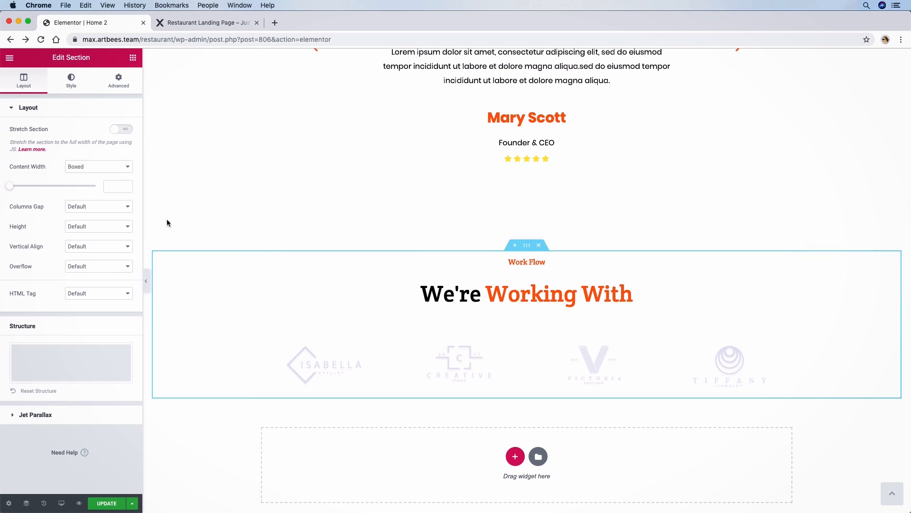
pyautogui.click(71, 79)
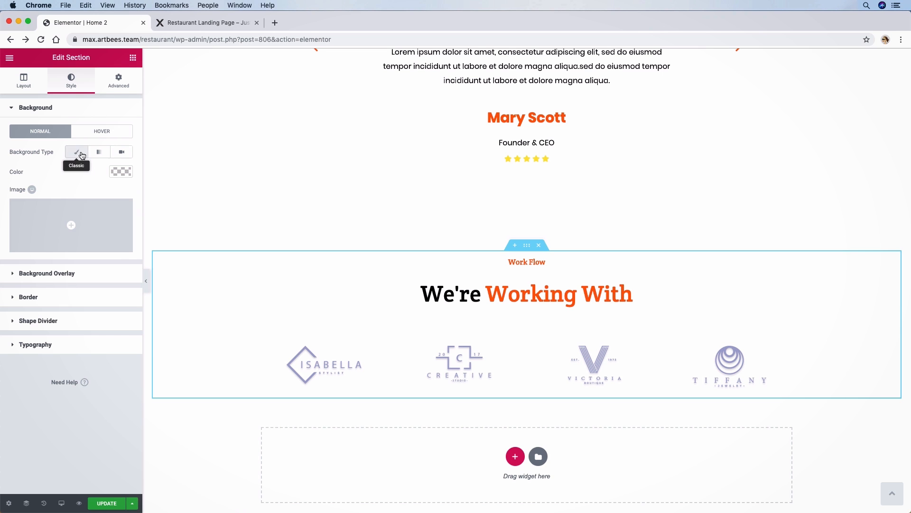
pyautogui.click(73, 214)
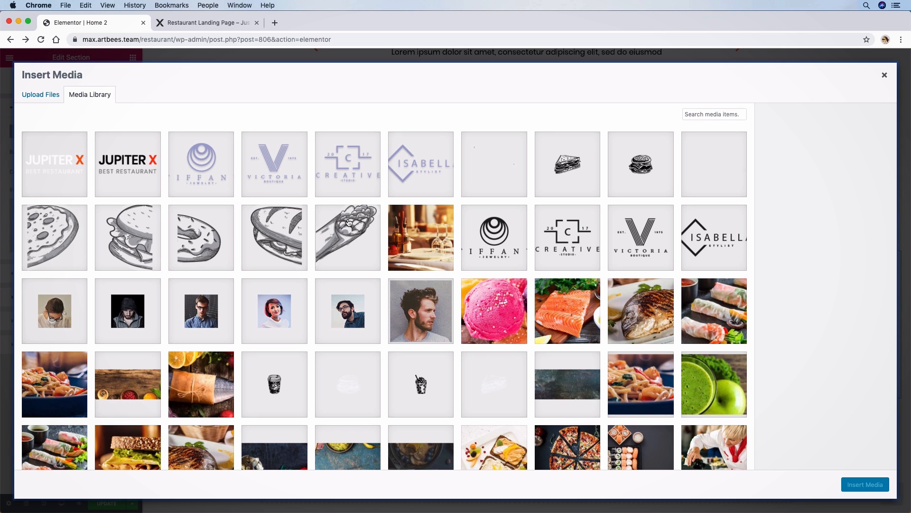
pyautogui.scroll(-10, 349, 222)
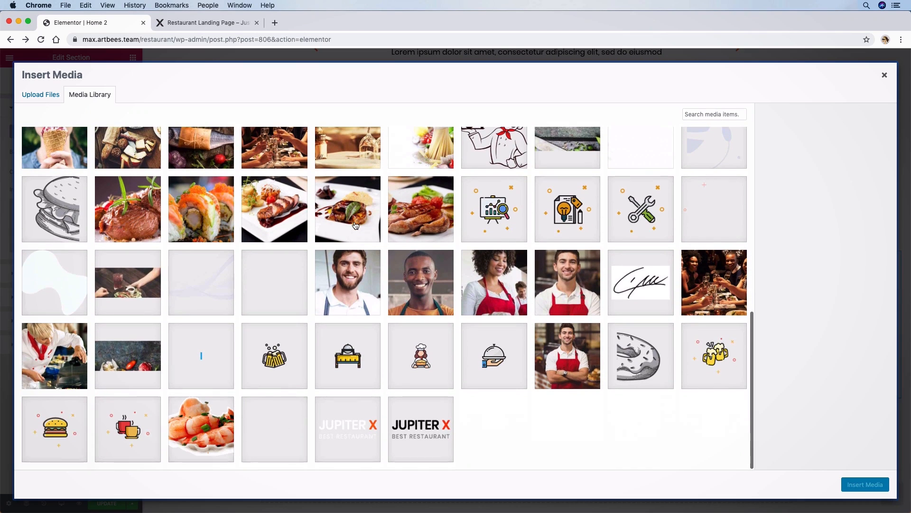
pyautogui.click(274, 293)
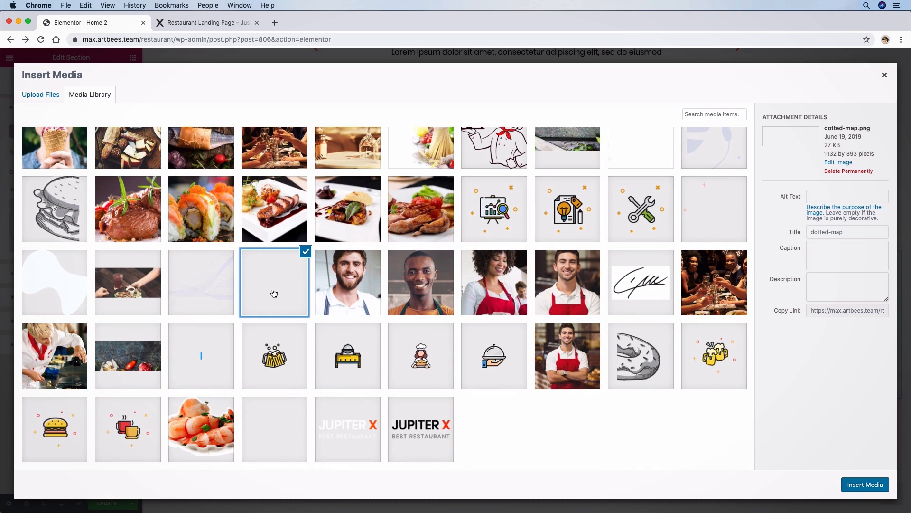
pyautogui.click(865, 484)
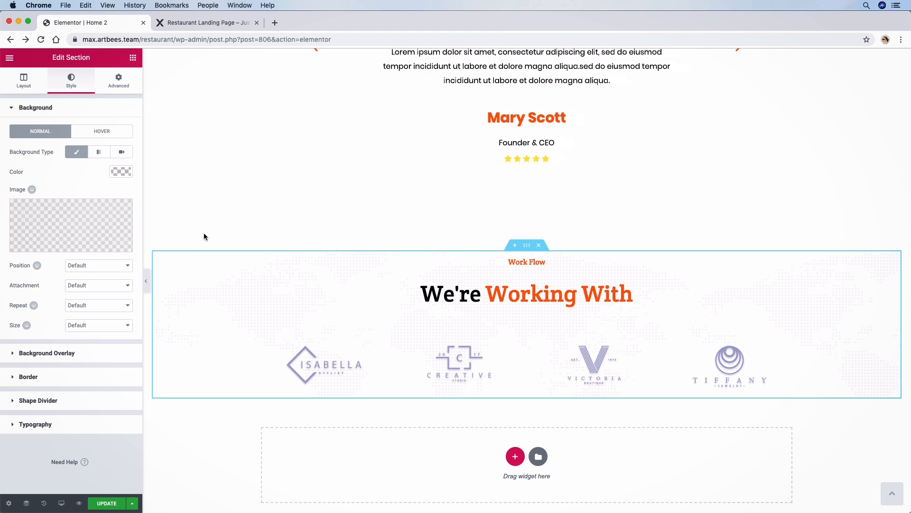
# Check the map background on the reference landing page and remove the background image from the brands section.
pyautogui.click(241, 23)
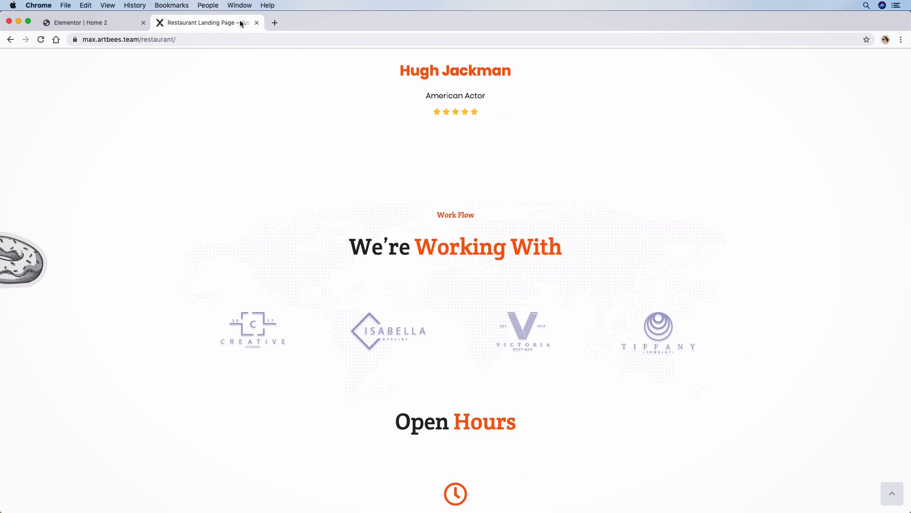
pyautogui.click(90, 27)
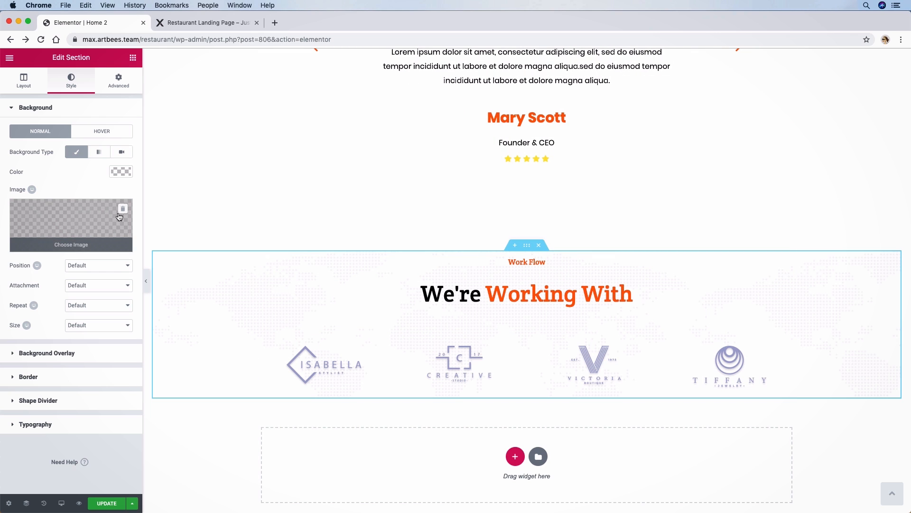
pyautogui.click(119, 214)
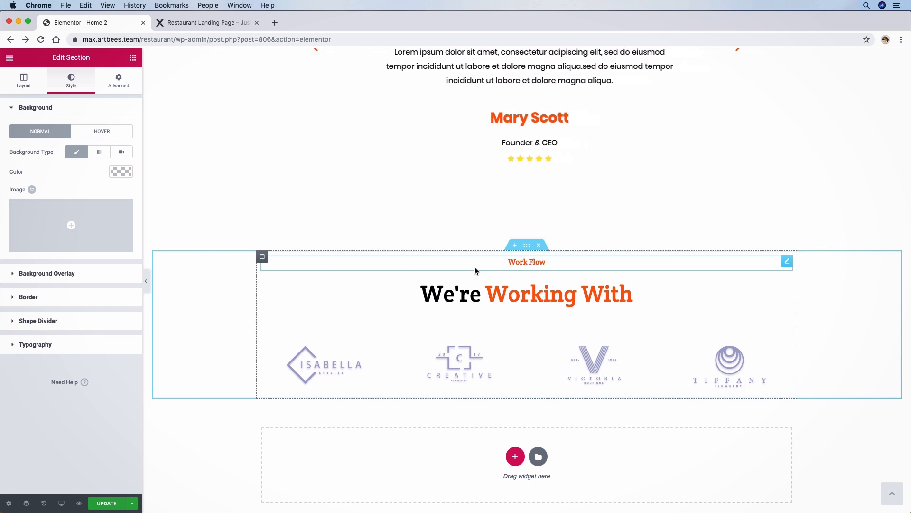
# Give the column holding the brands content a classic background with dotted-map.png and compare it with the reference page.
pyautogui.click(262, 257)
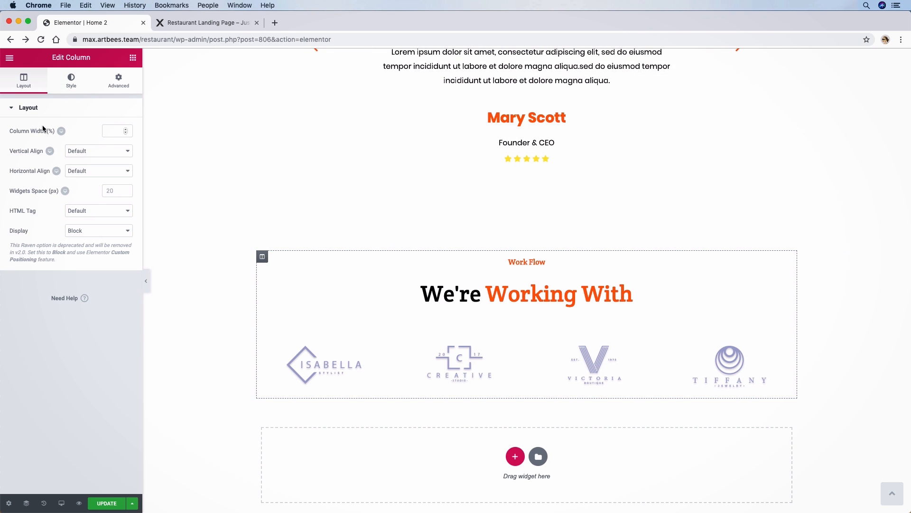
pyautogui.click(69, 81)
pyautogui.click(97, 152)
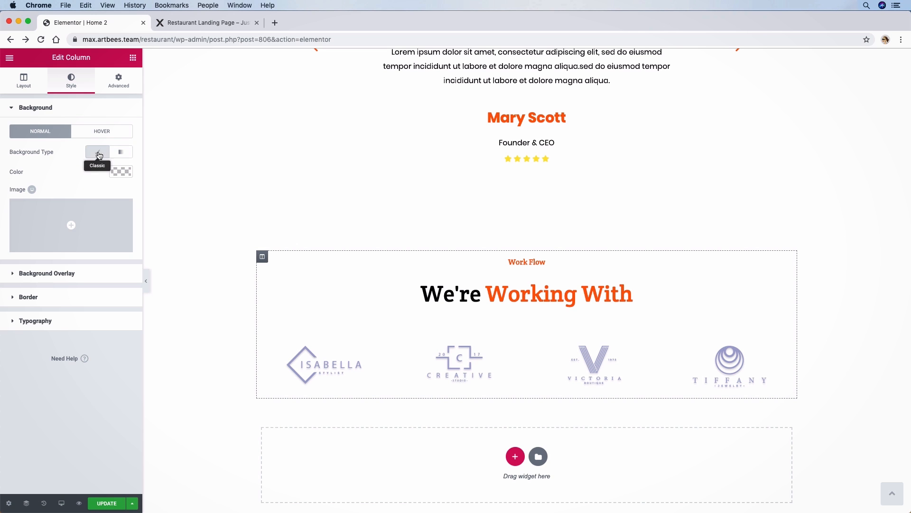
pyautogui.click(80, 218)
pyautogui.scroll(-10, 311, 341)
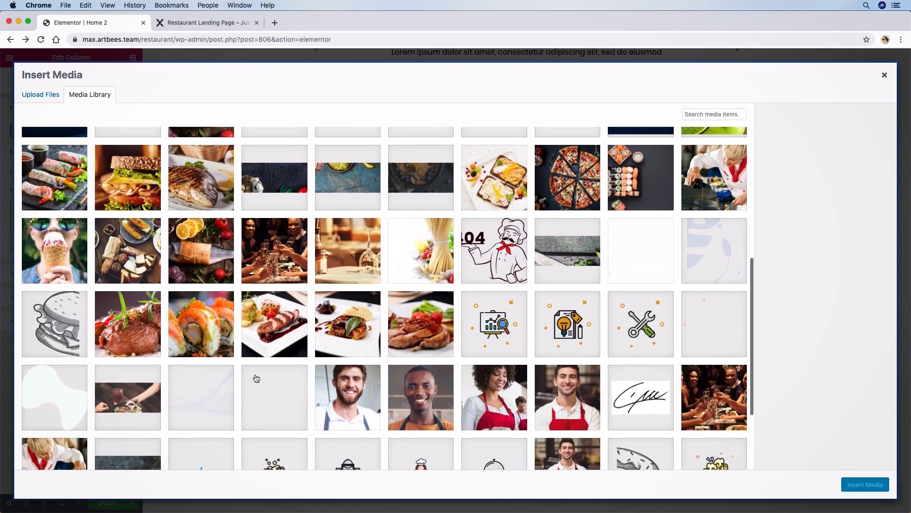
pyautogui.click(255, 380)
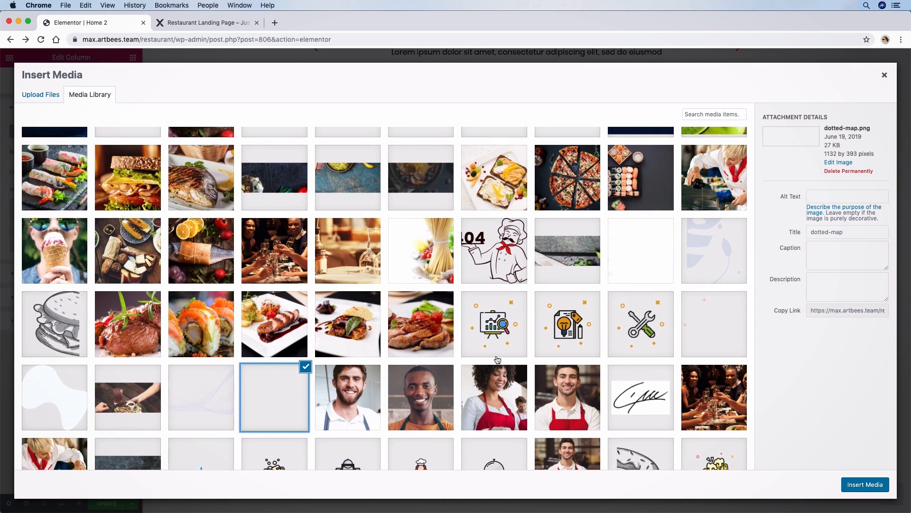
pyautogui.click(877, 481)
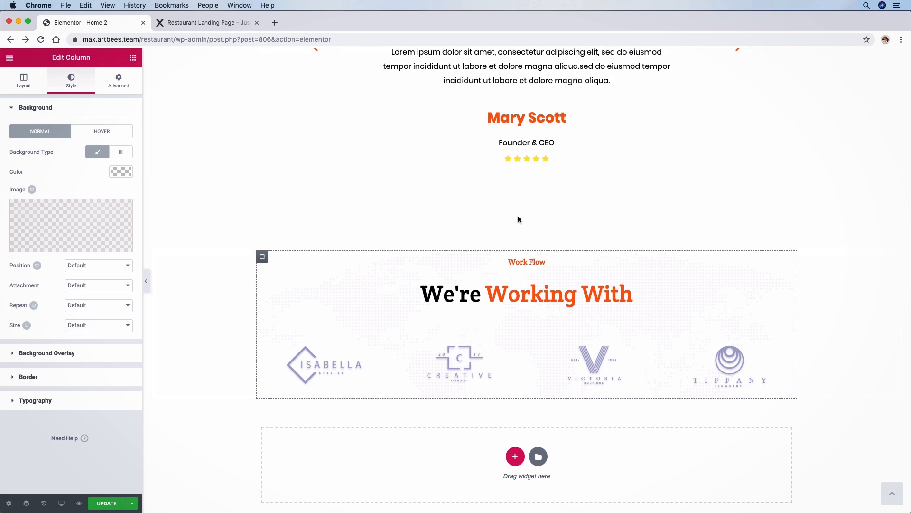
pyautogui.click(198, 23)
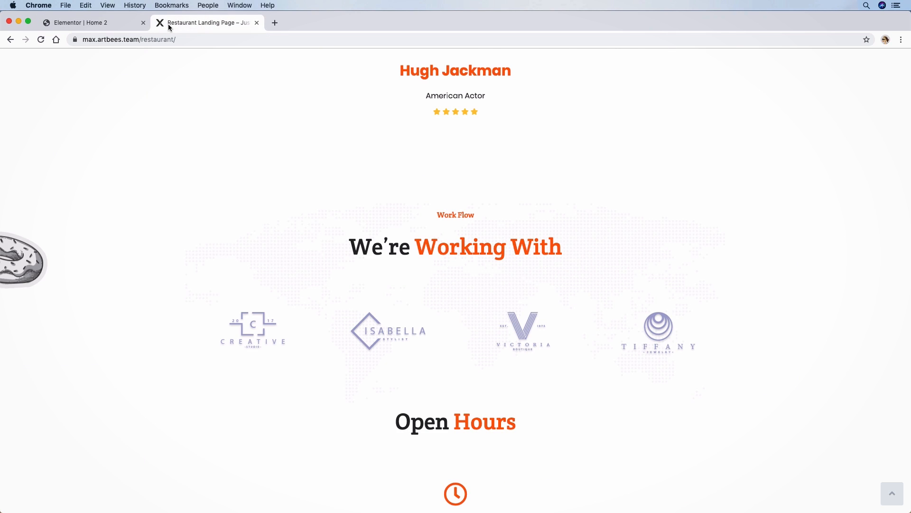
# Add a new single-column section below the "We're Working With" brands section in the page editor.
pyautogui.click(103, 23)
pyautogui.scroll(1, 593, 351)
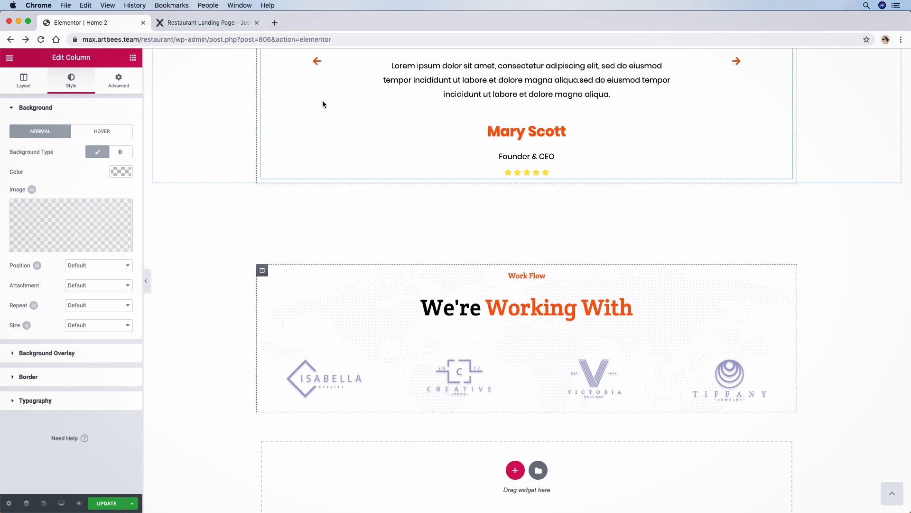
pyautogui.scroll(-3, 525, 230)
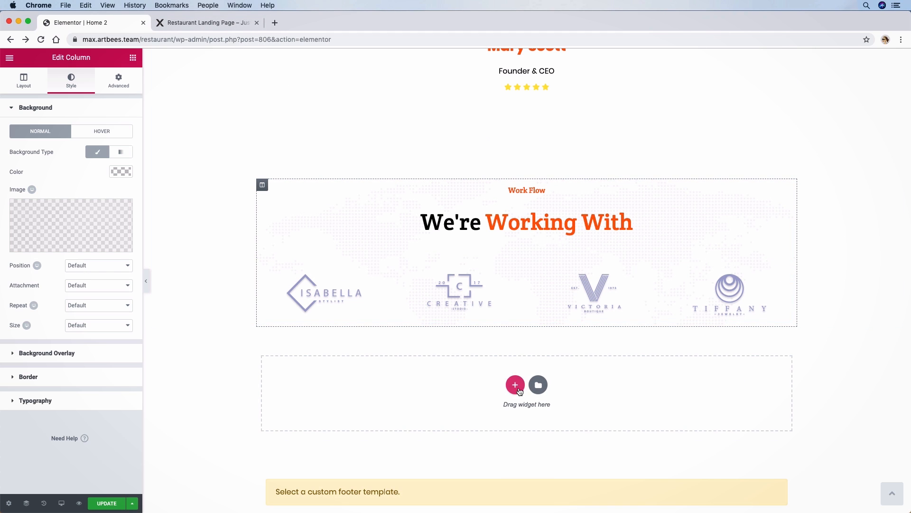
pyautogui.click(517, 387)
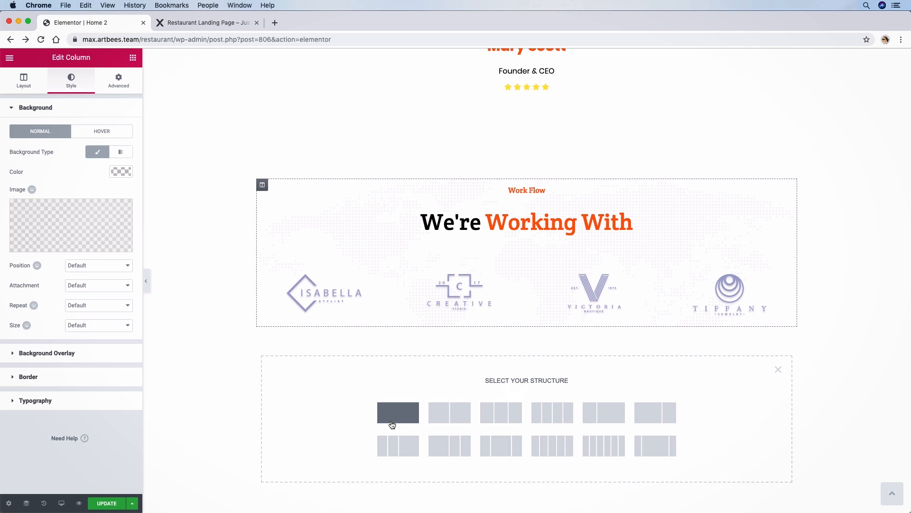
pyautogui.click(390, 423)
# Check the Open Hours block on the reference page, duplicate the "We're Working With" headline and move the copy into the new empty section.
pyautogui.click(205, 22)
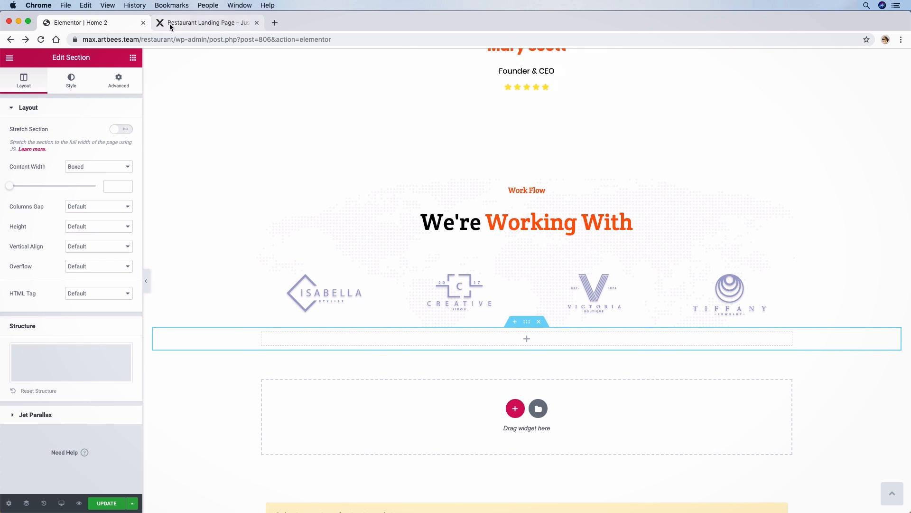
pyautogui.scroll(-5, 532, 317)
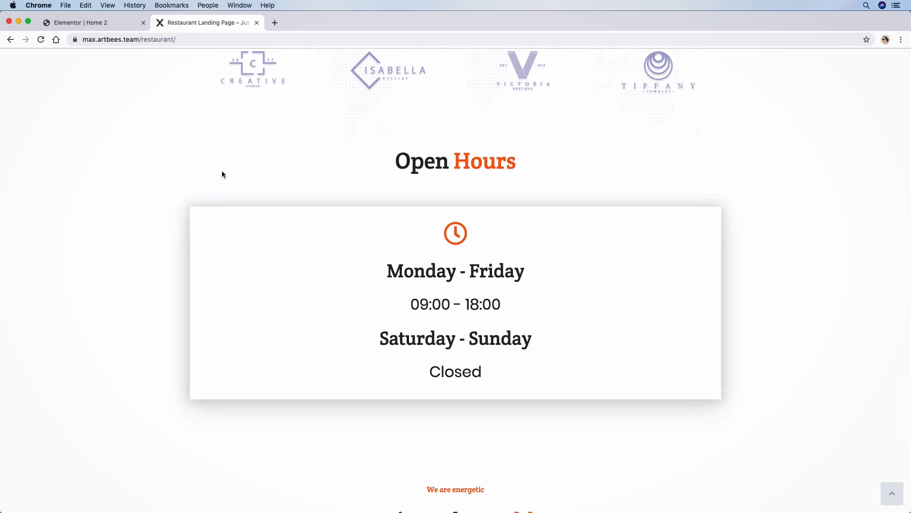
pyautogui.click(97, 22)
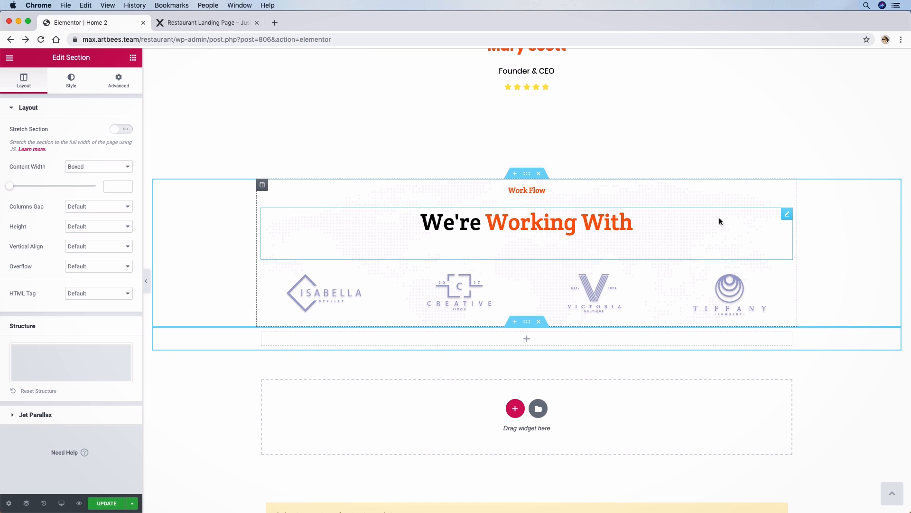
pyautogui.rightClick(670, 221)
pyautogui.click(688, 243)
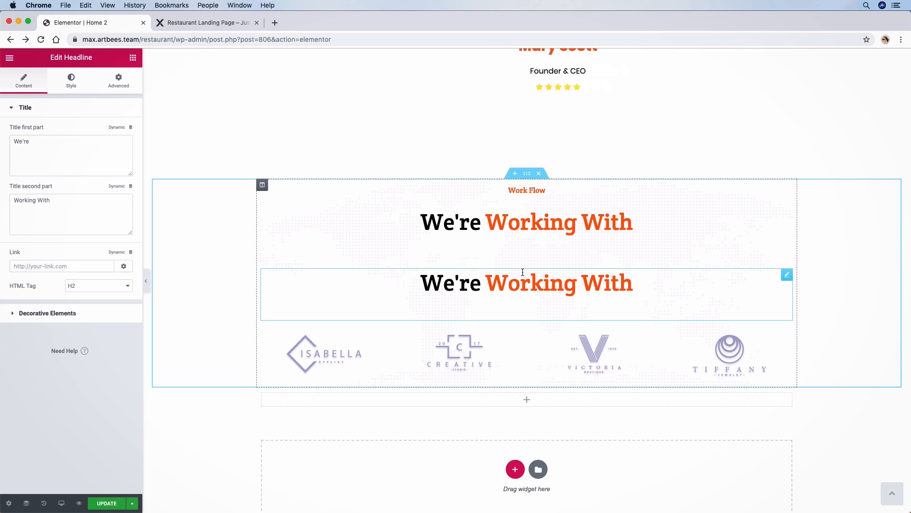
pyautogui.moveTo(678, 285); pyautogui.dragTo(499, 349)
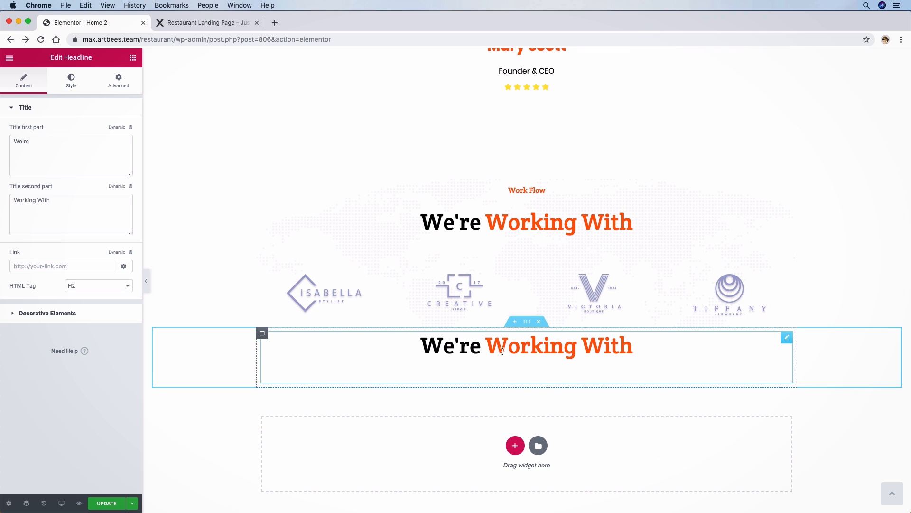
# Set the copied headline's bottom margin to 0 and its top margin to 100 px.
pyautogui.click(118, 82)
pyautogui.click(74, 143)
pyautogui.press('Up')
pyautogui.press('Up')
pyautogui.press('Up')
pyautogui.press('Up')
pyautogui.press('Up')
pyautogui.press('Up')
pyautogui.press('Up')
pyautogui.press('Up')
pyautogui.press('Up')
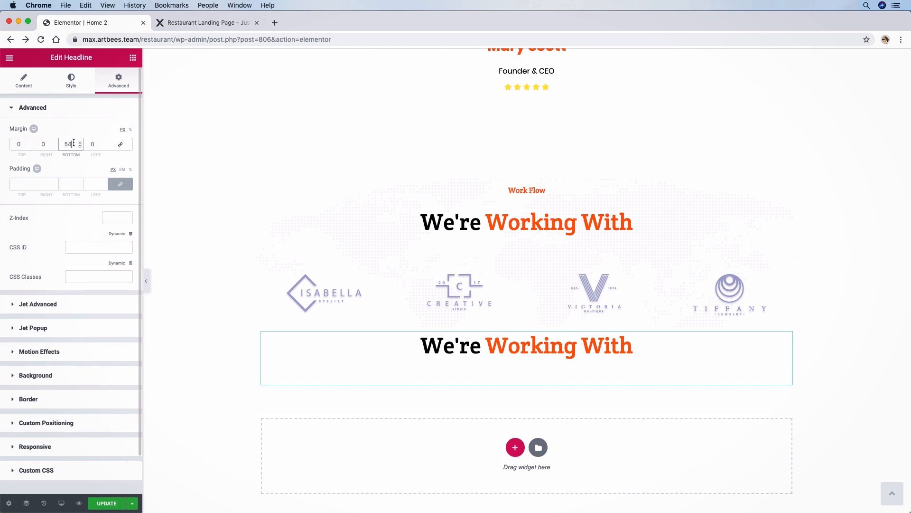
pyautogui.press('BackSpace')
pyautogui.press('BackSpace')
pyautogui.write('0')
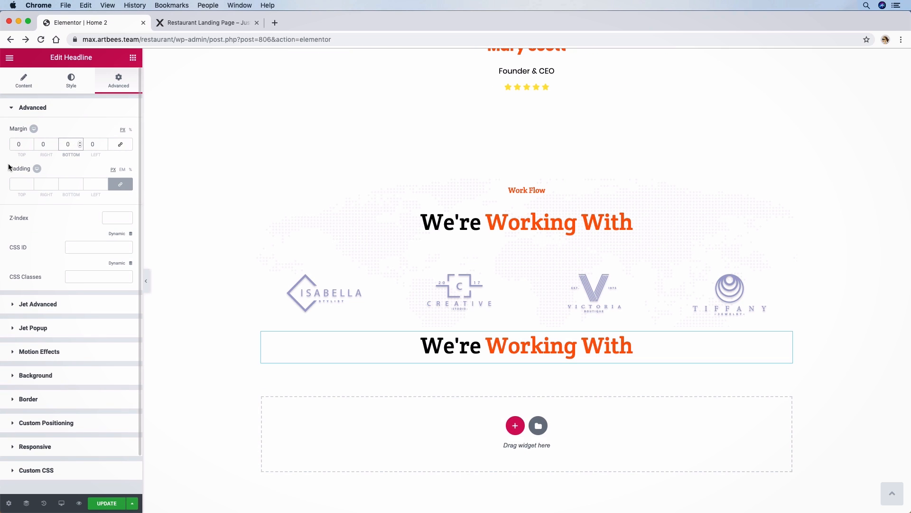
pyautogui.doubleClick(20, 144)
pyautogui.write('100')
pyautogui.scroll(-1, 383, 293)
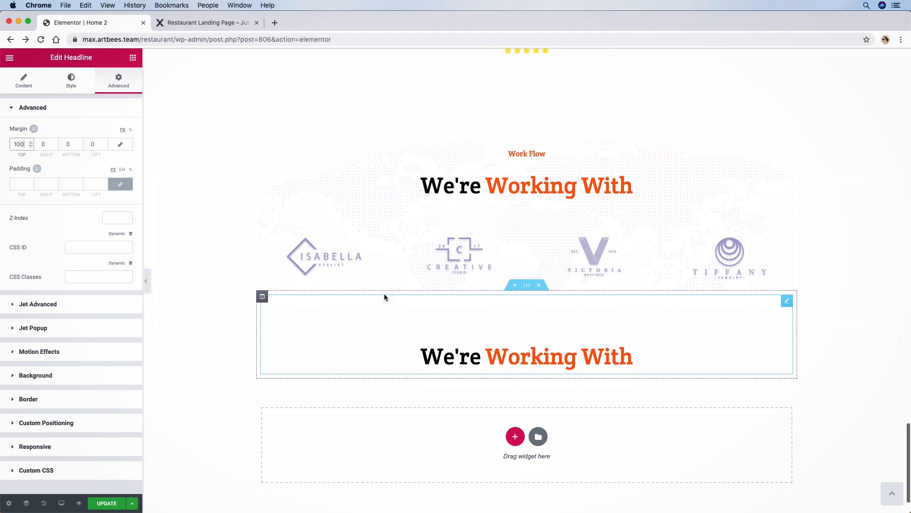
# Change the copied headline's first part to "Open" and its second part to "Hours".
pyautogui.click(35, 85)
pyautogui.click(44, 146)
pyautogui.press('super+a')
pyautogui.write('Open')
pyautogui.press('Tab')
pyautogui.press('super+a')
pyautogui.write('Hours')
pyautogui.scroll(-1, 808, 372)
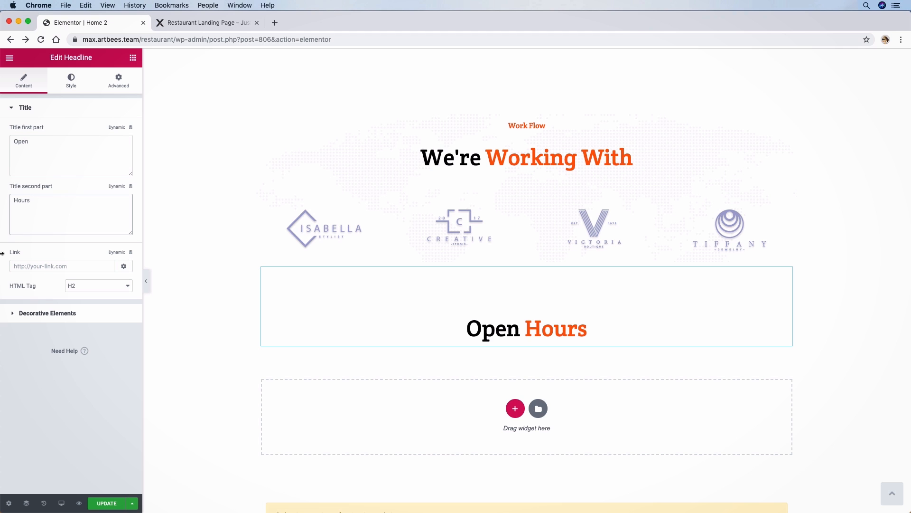
# Add an inner section below the "Open Hours" headline and delete its second column, leaving a single column.
pyautogui.moveTo(582, 376); pyautogui.dragTo(555, 337)
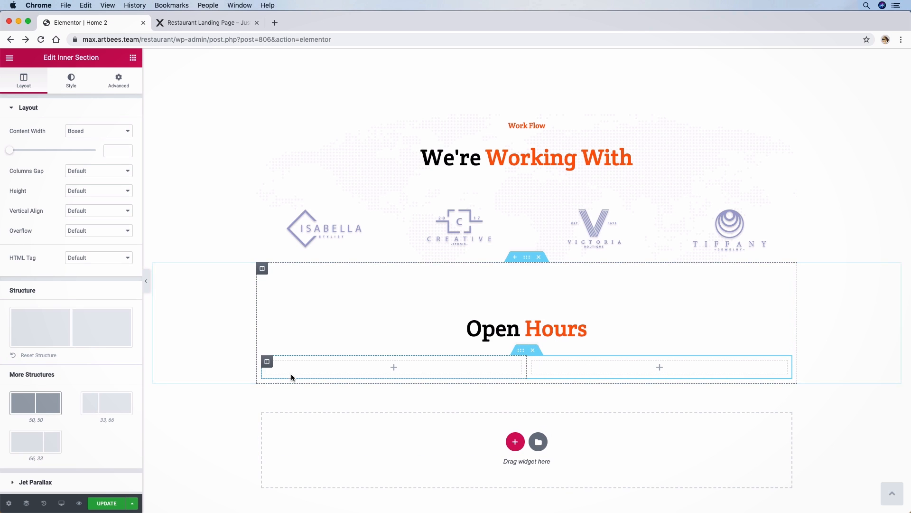
pyautogui.click(266, 362)
pyautogui.rightClick(583, 365)
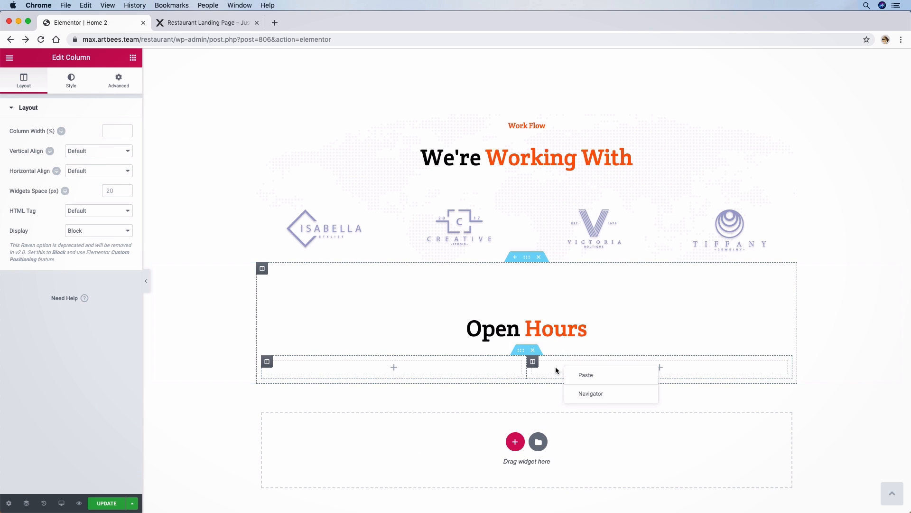
pyautogui.rightClick(539, 367)
pyautogui.click(563, 501)
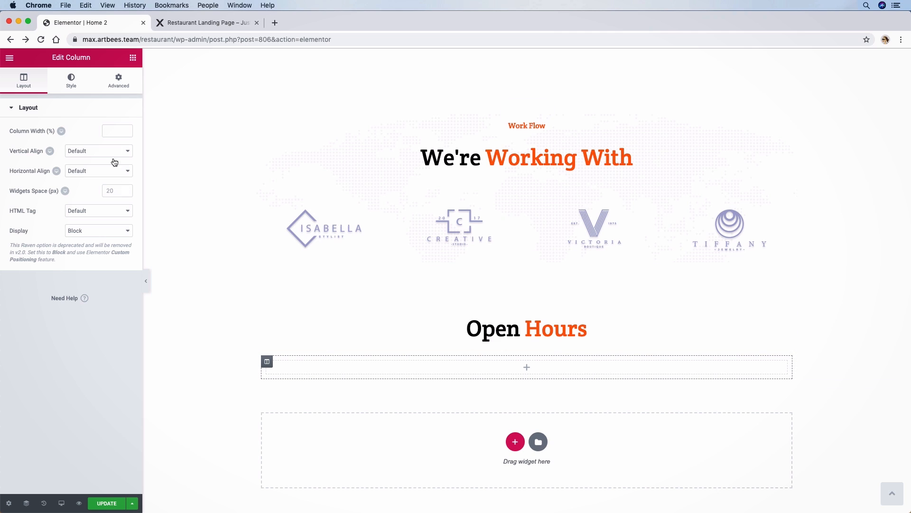
# Place a JX Icon widget in the inner section's column below the "Open Hours" headline.
pyautogui.click(133, 59)
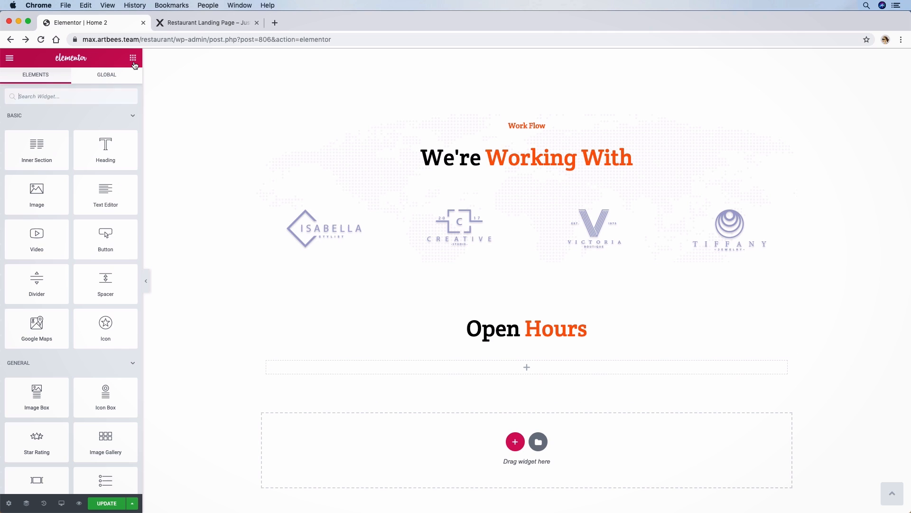
pyautogui.write('ic')
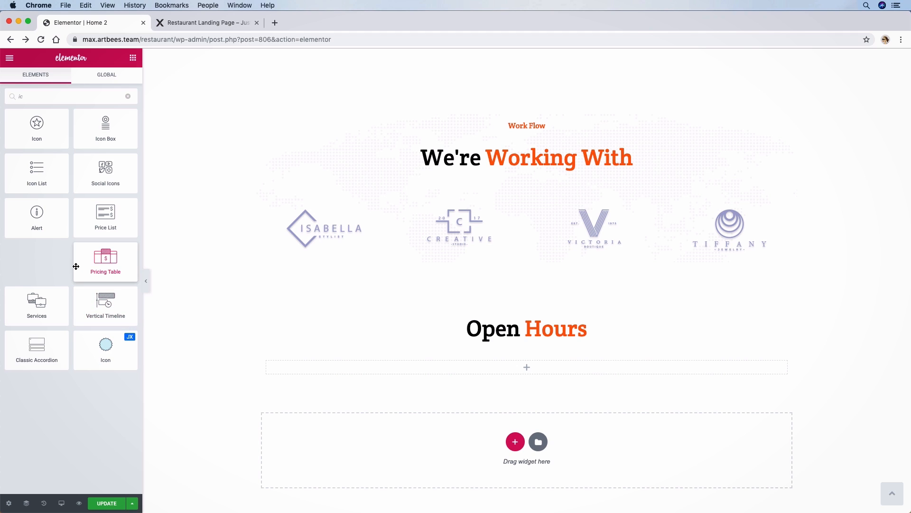
pyautogui.moveTo(122, 362); pyautogui.dragTo(542, 372)
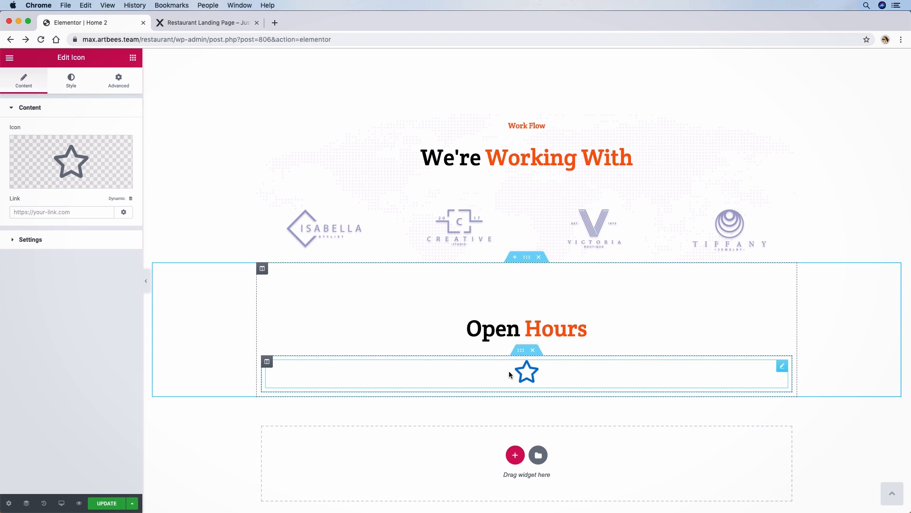
# Replace the star with the outlined clock icon from the icon library.
pyautogui.moveTo(89, 163)
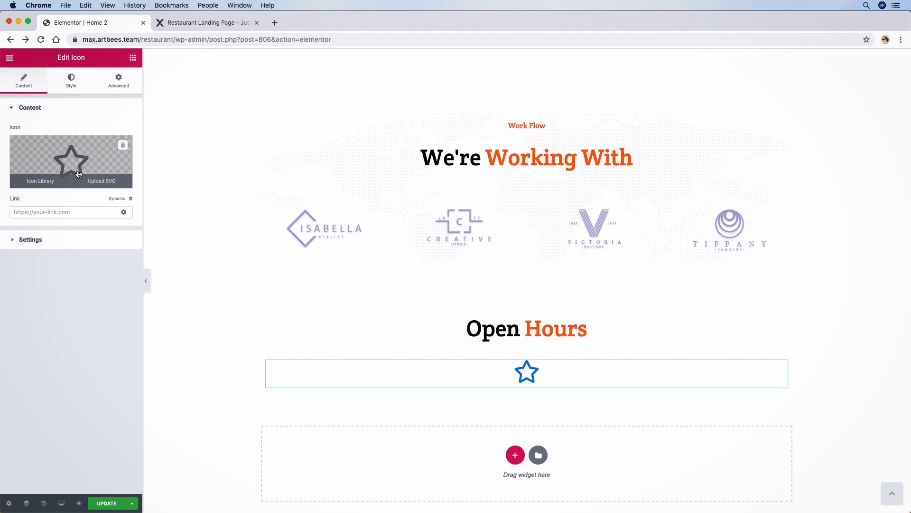
pyautogui.click(53, 178)
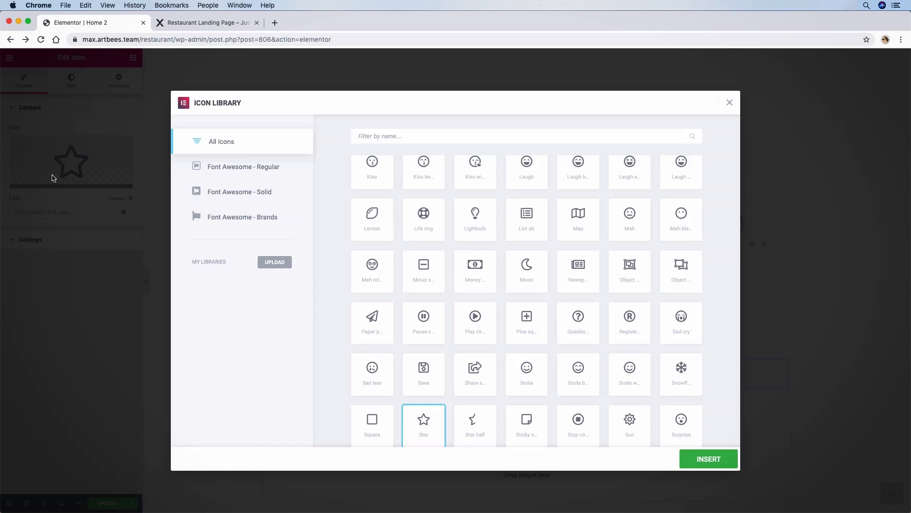
pyautogui.scroll(15, 444, 204)
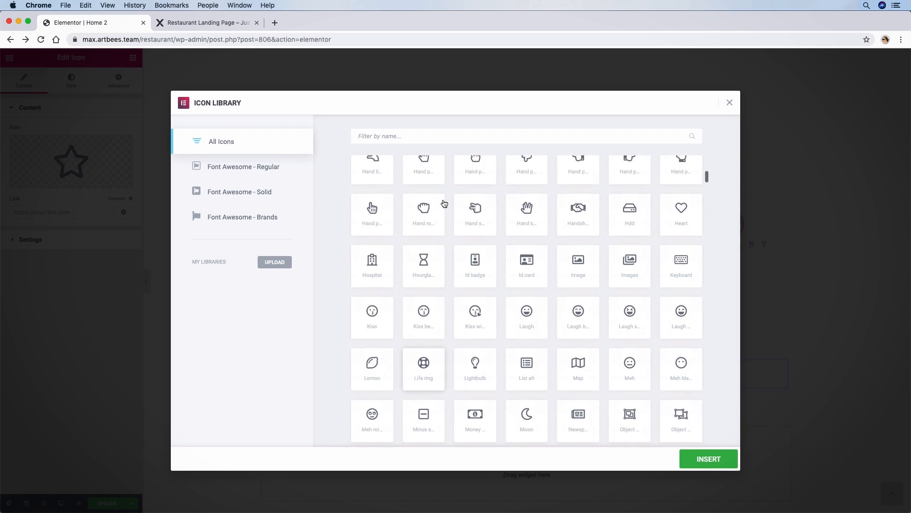
pyautogui.write('tim')
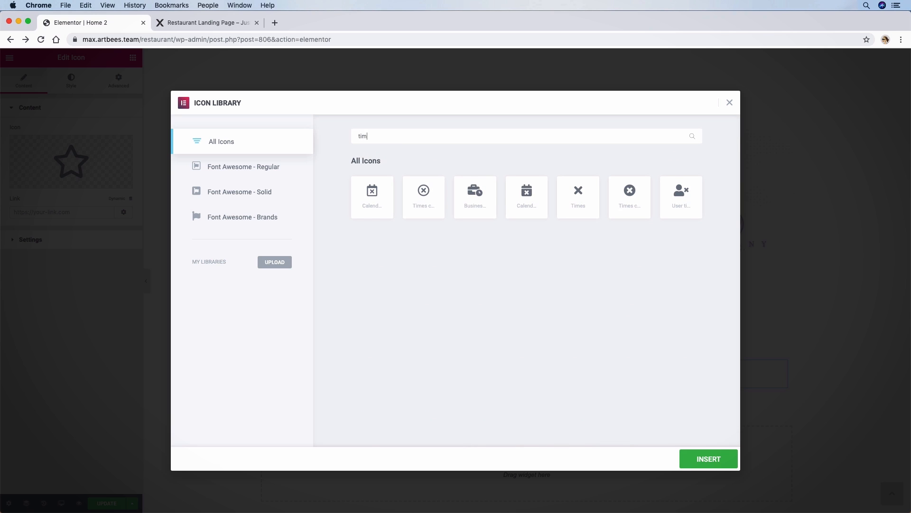
pyautogui.press('BackSpace')
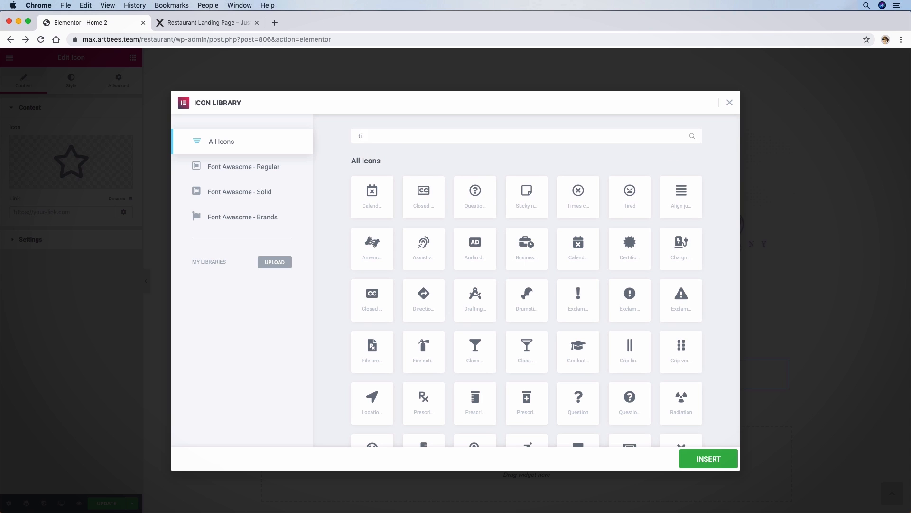
pyautogui.press('BackSpace')
pyautogui.press('BackSpace')
pyautogui.write('cloc')
pyautogui.click(387, 197)
pyautogui.click(685, 458)
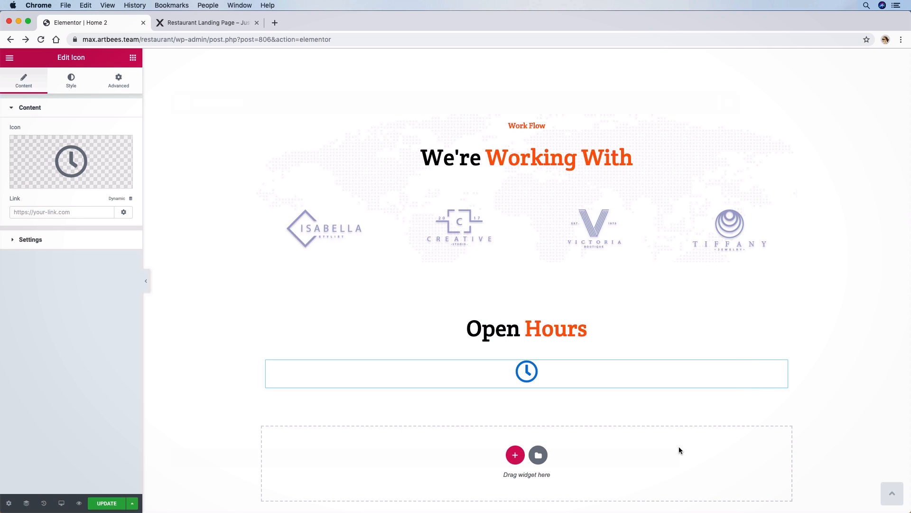
# Give the clock icon a solid color using the copied orange color code.
pyautogui.click(71, 80)
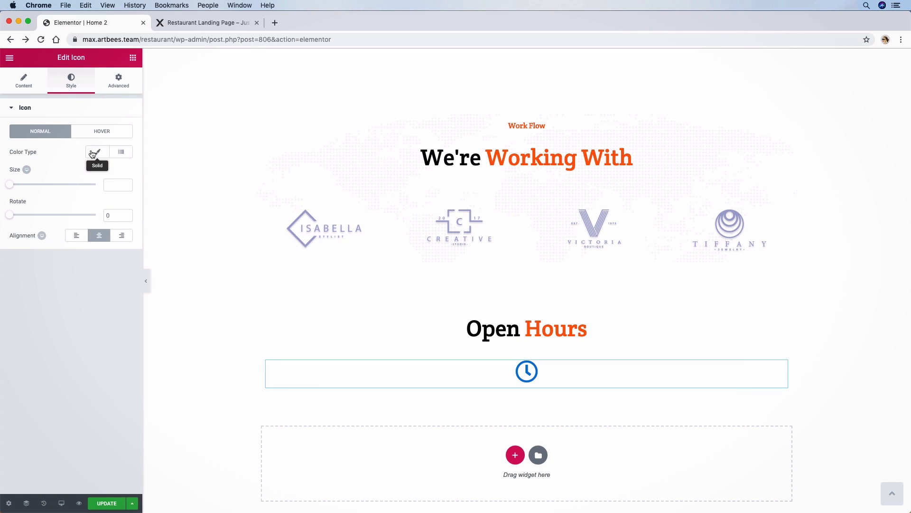
pyautogui.click(93, 154)
pyautogui.click(119, 171)
pyautogui.click(36, 174)
pyautogui.press('super+v')
pyautogui.click(61, 302)
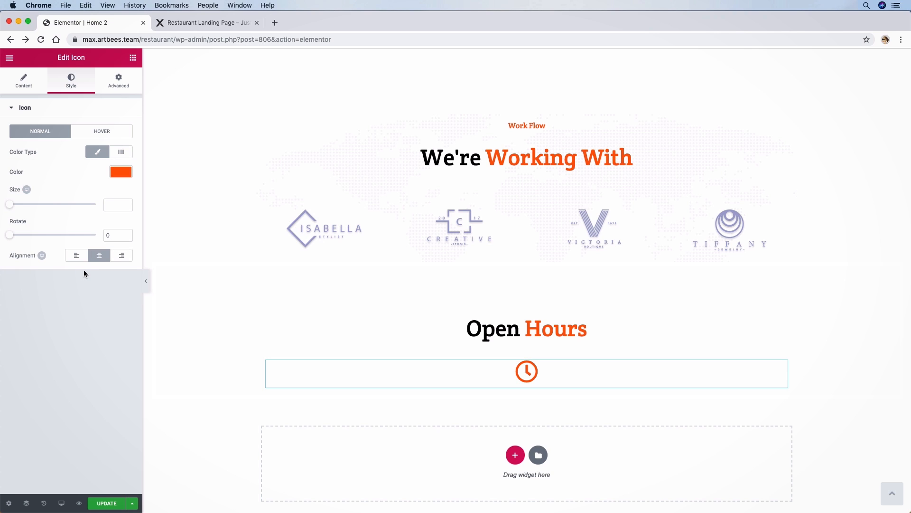
# Add a JX Heading widget below the clock icon and duplicate it three times to make four headings.
pyautogui.click(132, 58)
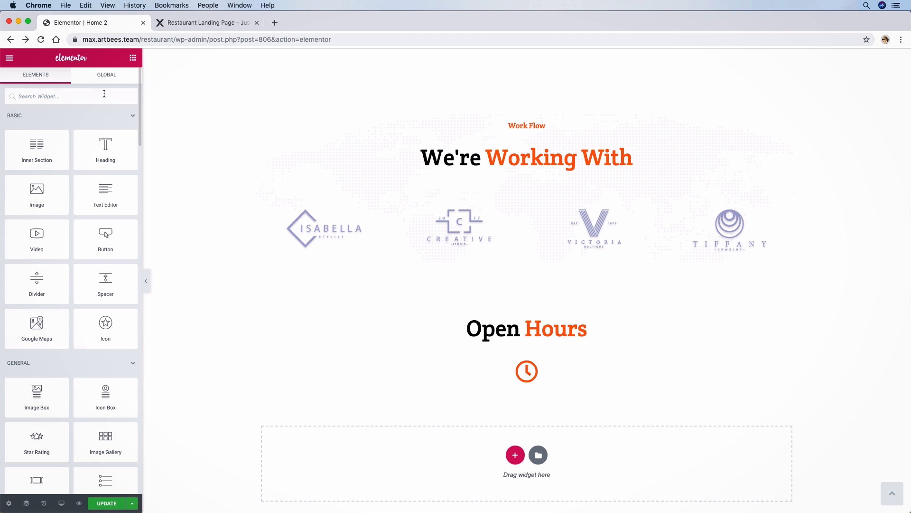
pyautogui.write('head')
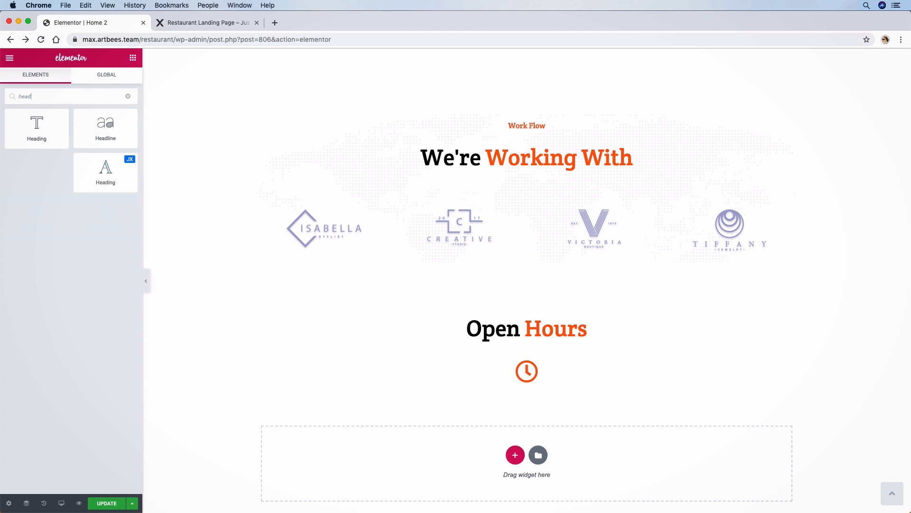
pyautogui.moveTo(104, 170); pyautogui.dragTo(534, 383)
pyautogui.rightClick(779, 406)
pyautogui.click(784, 386)
pyautogui.rightClick(502, 443)
pyautogui.click(508, 389)
pyautogui.rightClick(501, 450)
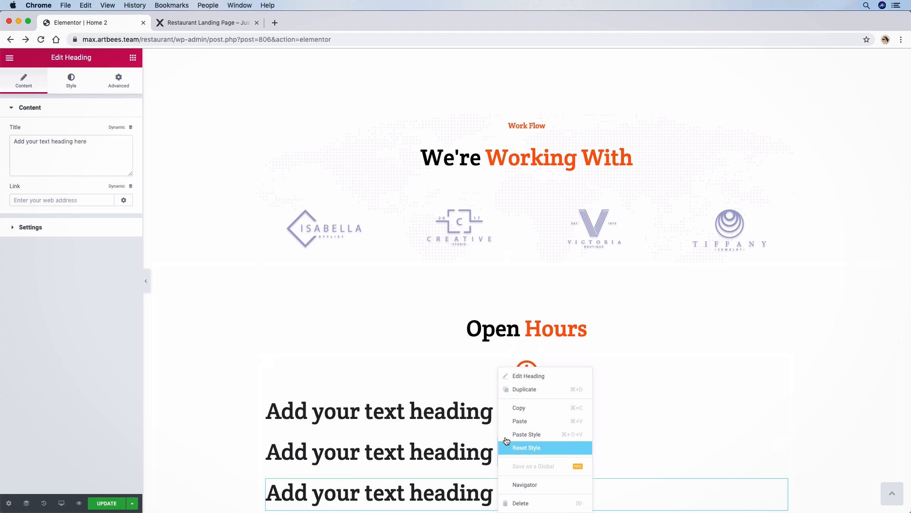
pyautogui.click(533, 394)
# Set the title of the first heading below the clock to "Monday - Friday" and center-align it.
pyautogui.click(543, 411)
pyautogui.scroll(-1, 408, 335)
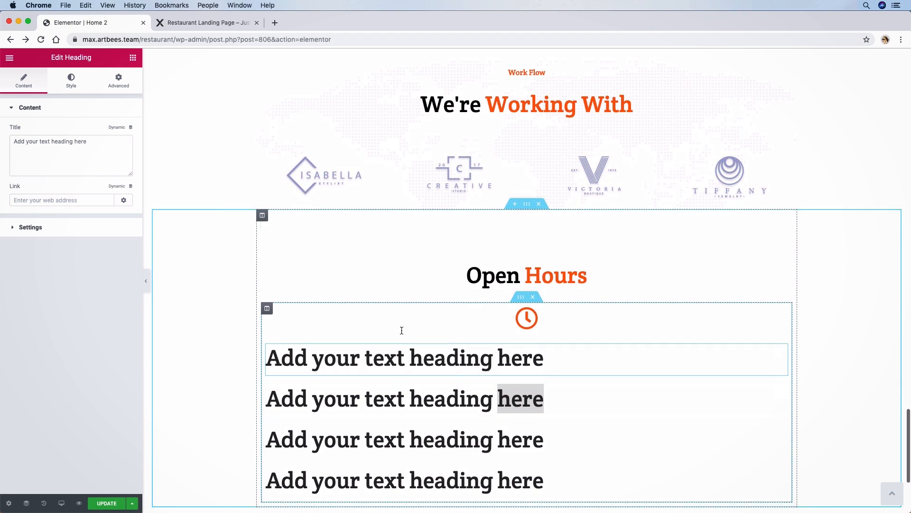
pyautogui.click(26, 227)
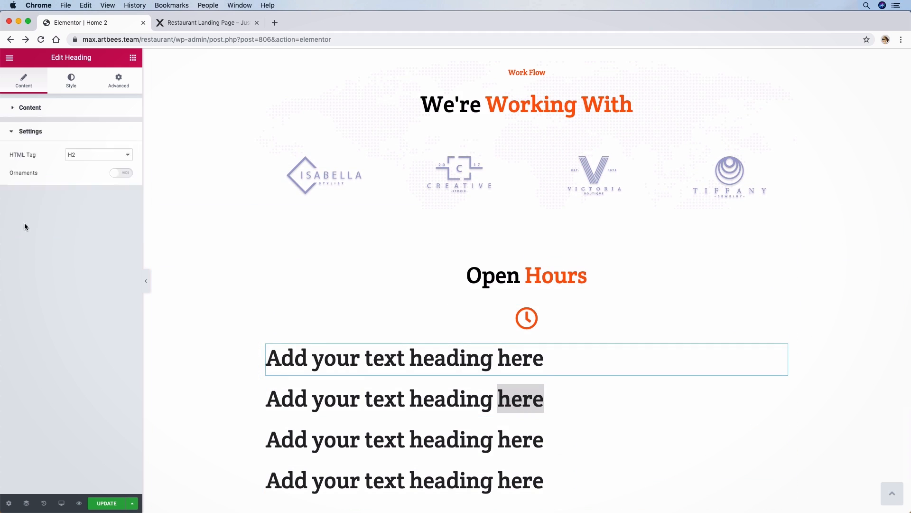
pyautogui.click(70, 153)
pyautogui.click(52, 109)
pyautogui.tripleClick(90, 150)
pyautogui.write('Mond')
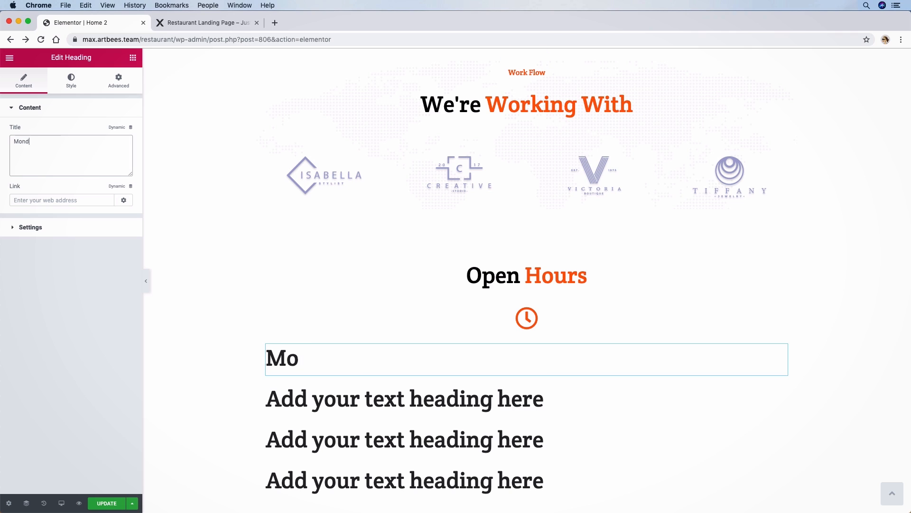
pyautogui.write('ay - Friday')
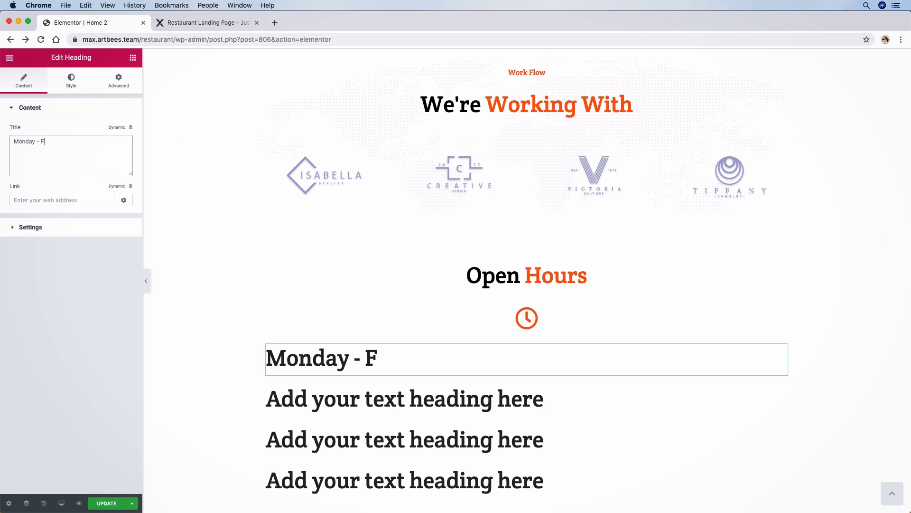
pyautogui.click(69, 83)
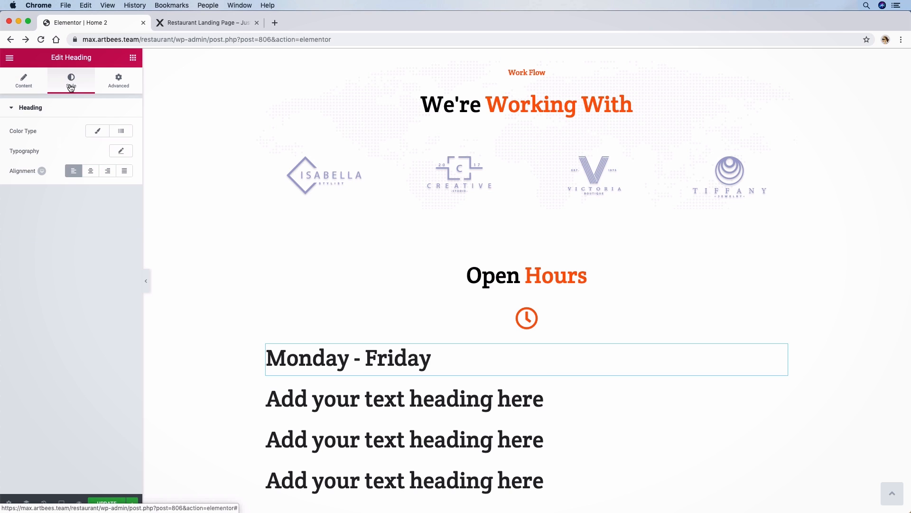
pyautogui.click(91, 172)
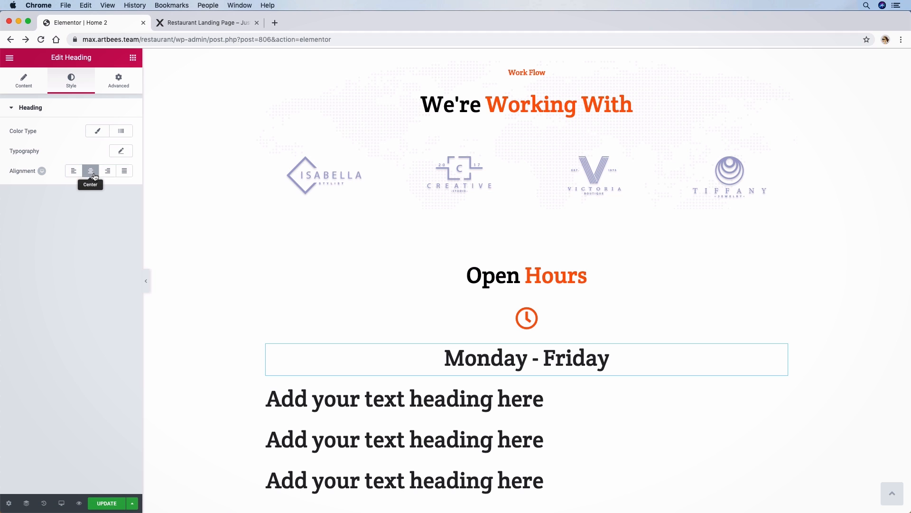
# Set the font size of the "Monday - Friday" heading to 40 px.
pyautogui.click(123, 152)
pyautogui.moveTo(22, 209); pyautogui.dragTo(31, 210)
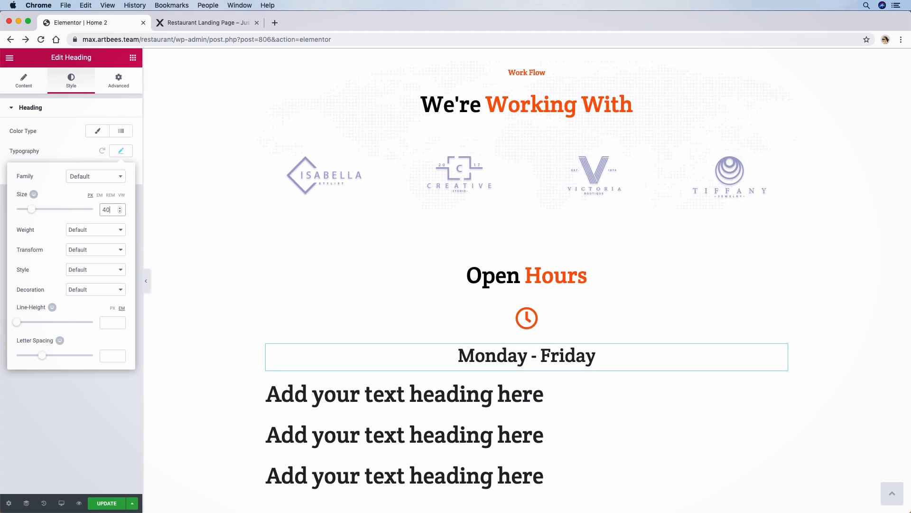
pyautogui.click(60, 151)
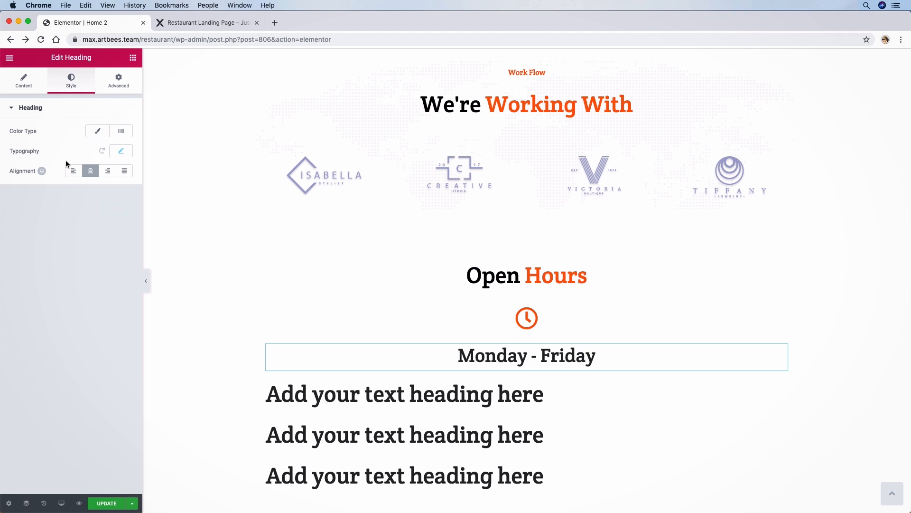
# Set the title of the second heading below the clock to "9:00 - 18:00" and center-align it.
pyautogui.click(430, 386)
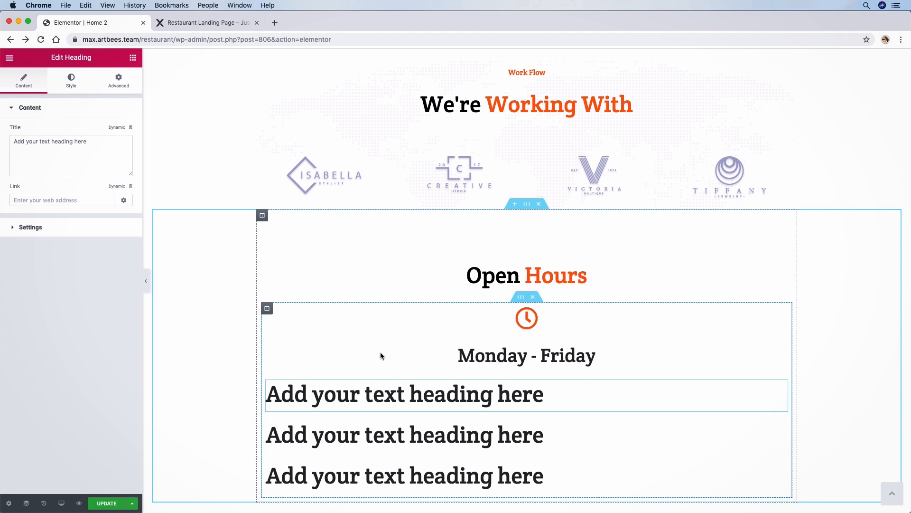
pyautogui.tripleClick(81, 142)
pyautogui.write('9:00')
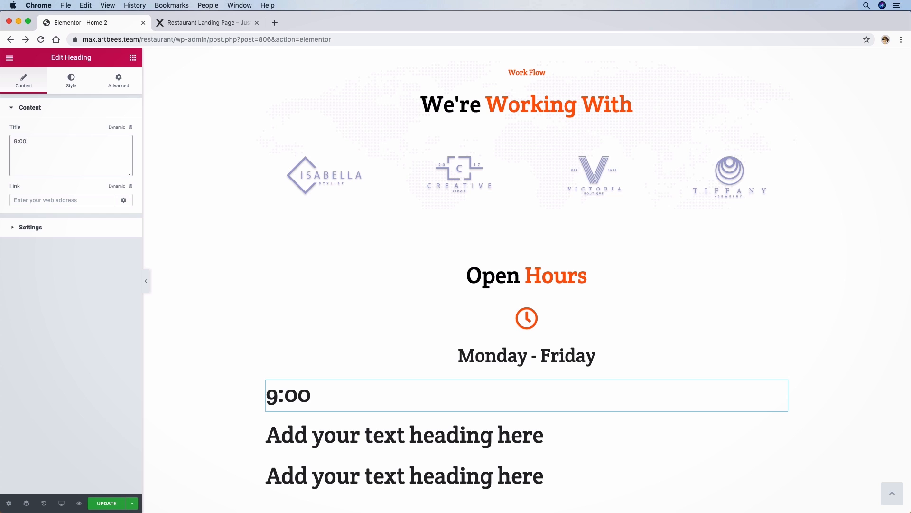
pyautogui.write(' - 18:00')
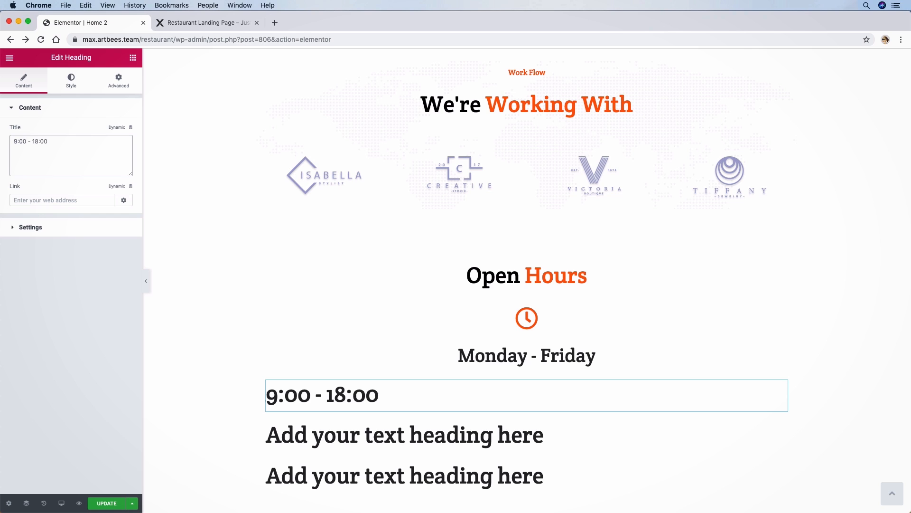
pyautogui.click(71, 80)
pyautogui.click(91, 170)
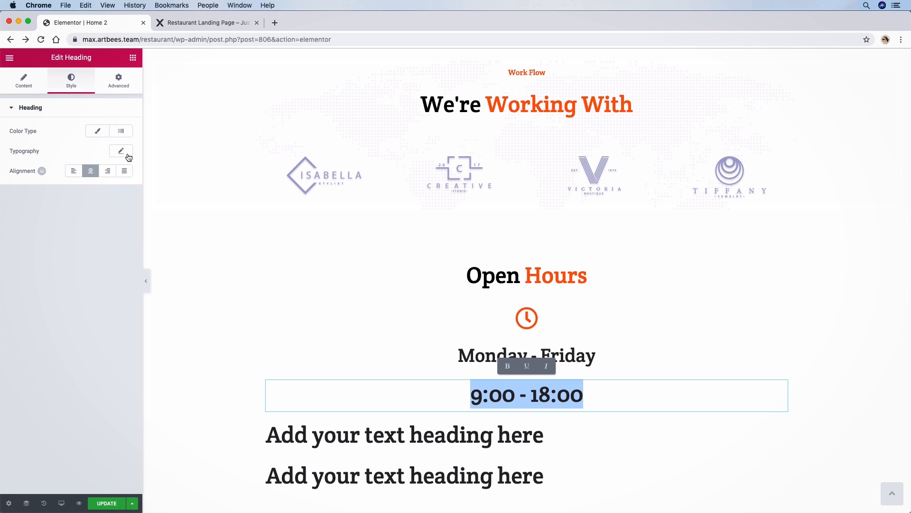
# Change the typography of the "9:00 - 18:00" heading to the Poppins family at 32 px.
pyautogui.click(122, 151)
pyautogui.click(95, 176)
pyautogui.write('popp')
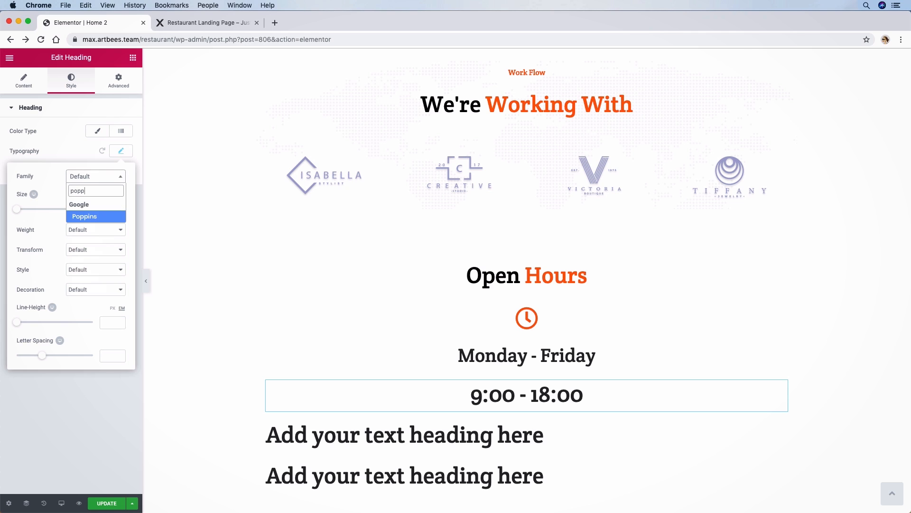
pyautogui.click(101, 217)
pyautogui.click(112, 209)
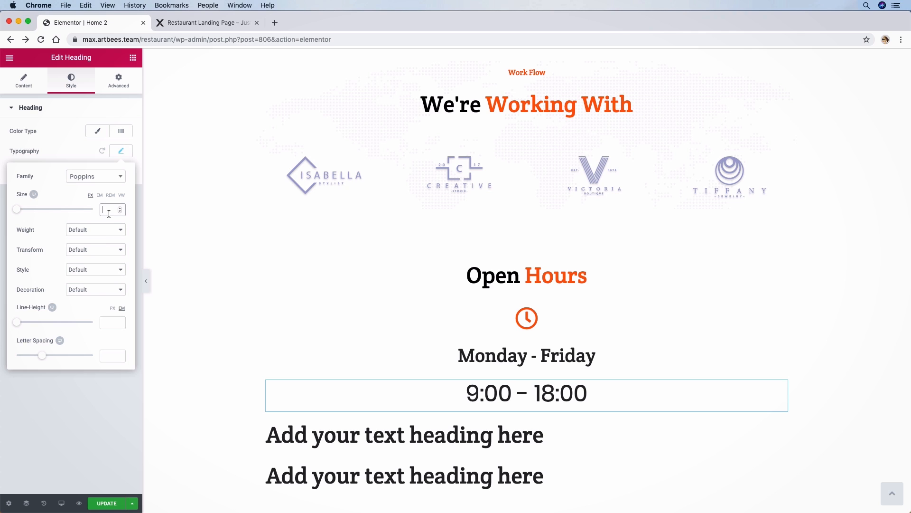
pyautogui.write('32')
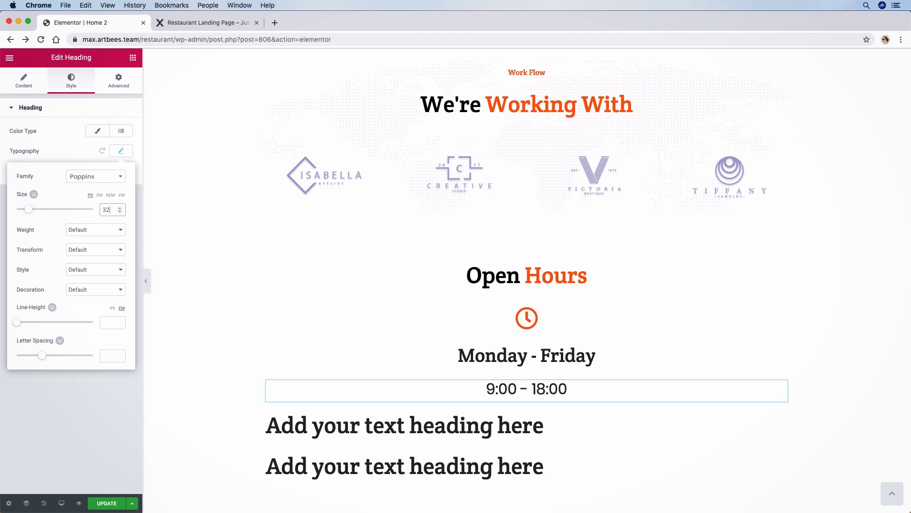
# Set the title of the third heading below the clock to "Saturday - Sunday" and center-align it.
pyautogui.click(557, 431)
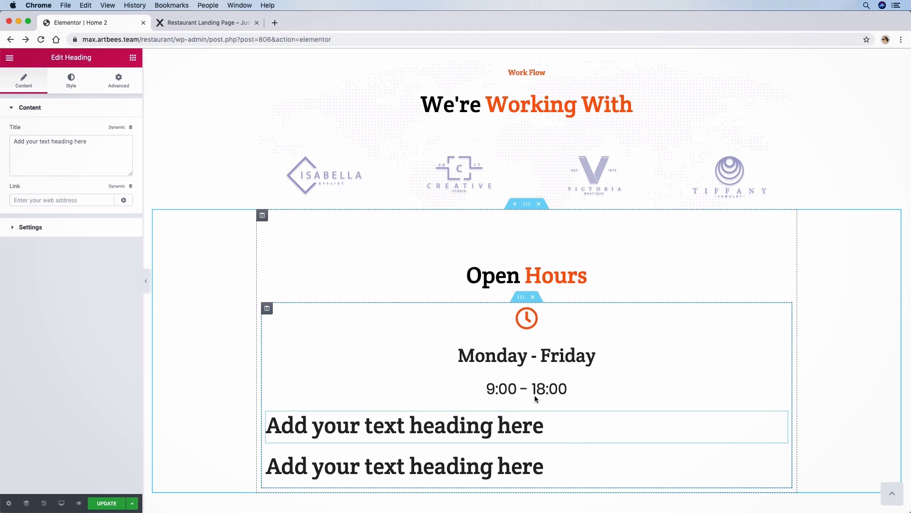
pyautogui.tripleClick(516, 420)
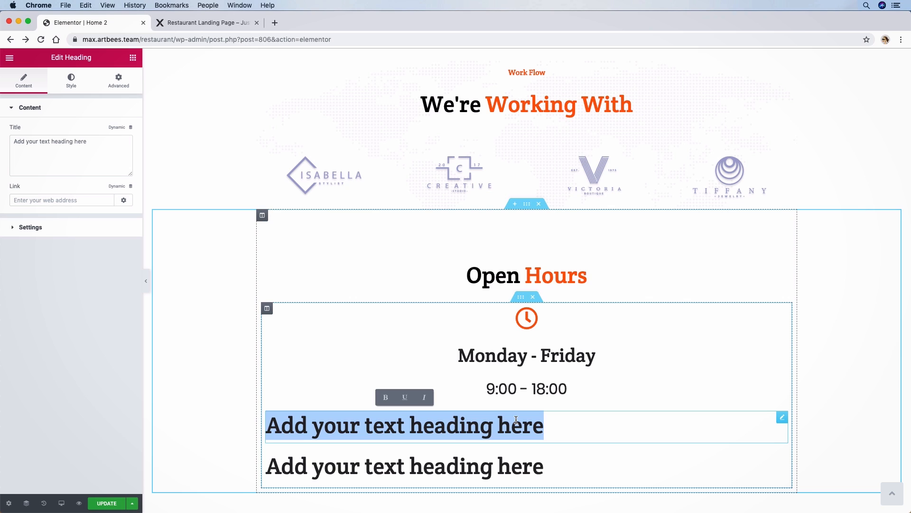
pyautogui.write('Saturday ')
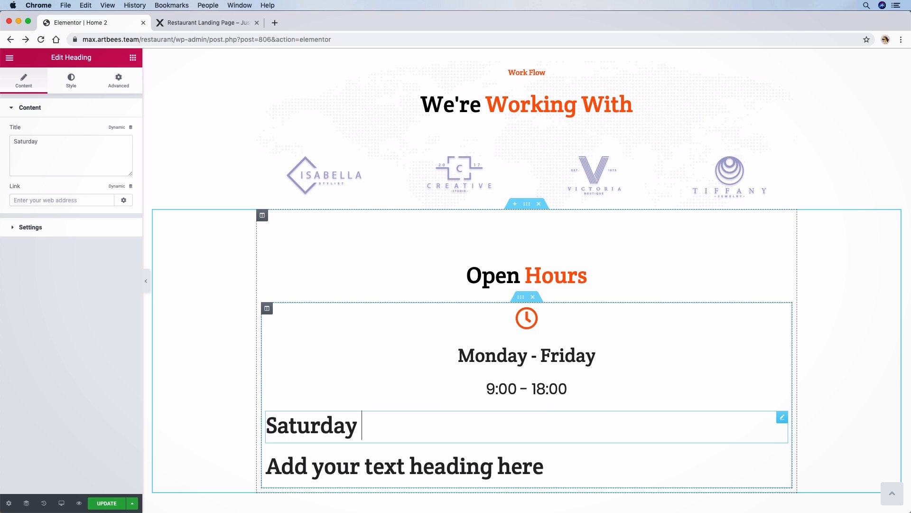
pyautogui.write('- Sunday')
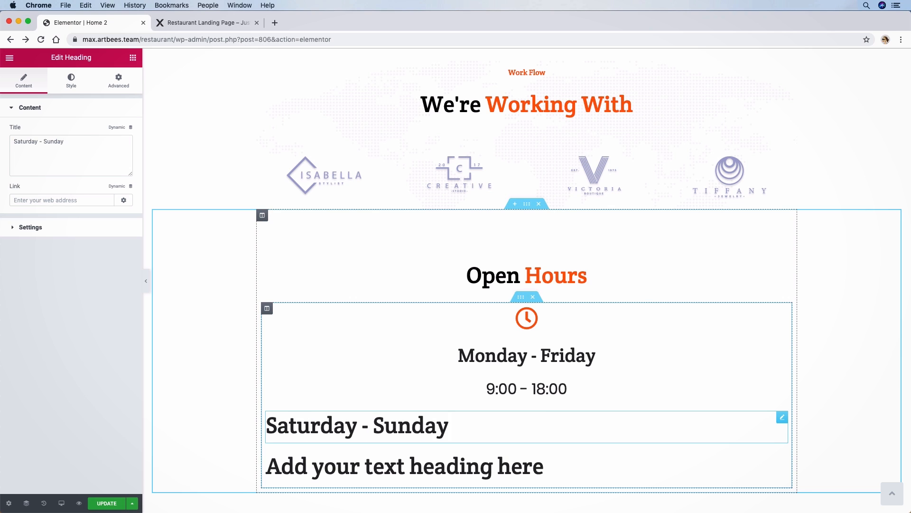
pyautogui.click(72, 80)
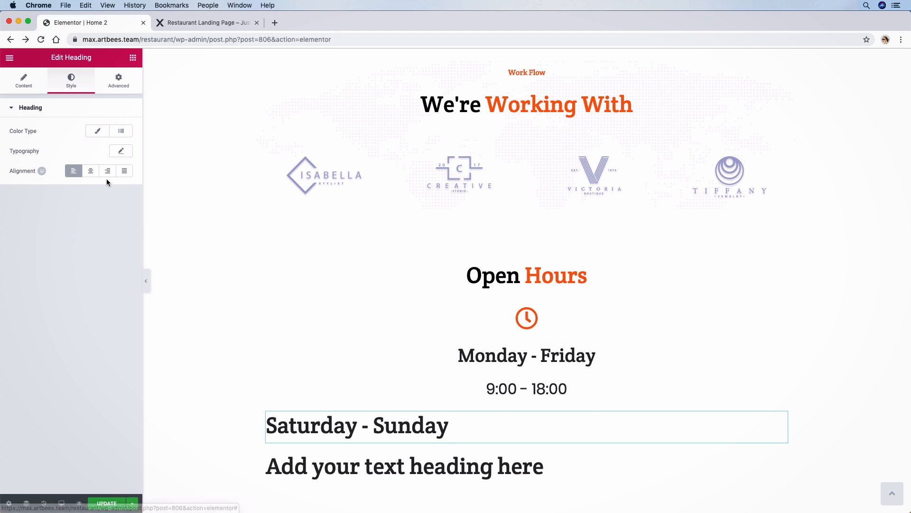
pyautogui.click(91, 171)
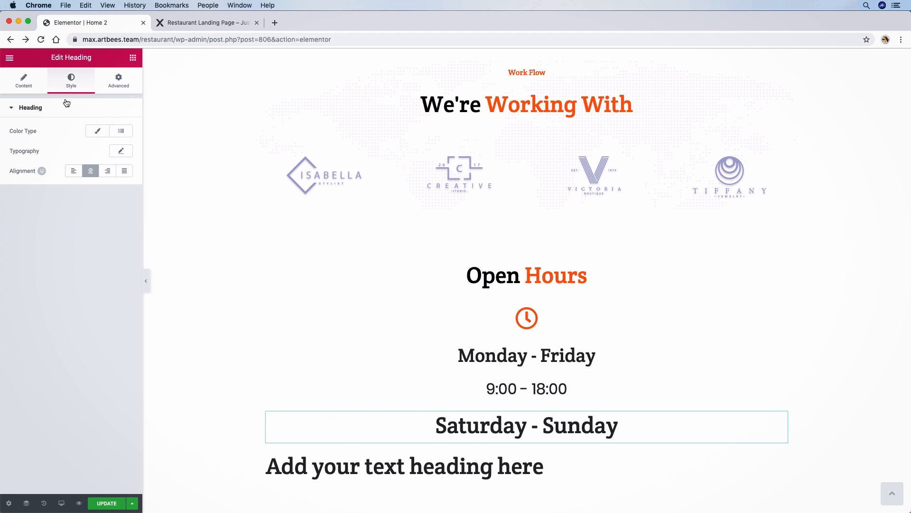
# Set the font size of the "Saturday - Sunday" heading to 40 px.
pyautogui.click(116, 152)
pyautogui.click(110, 211)
pyautogui.write('40')
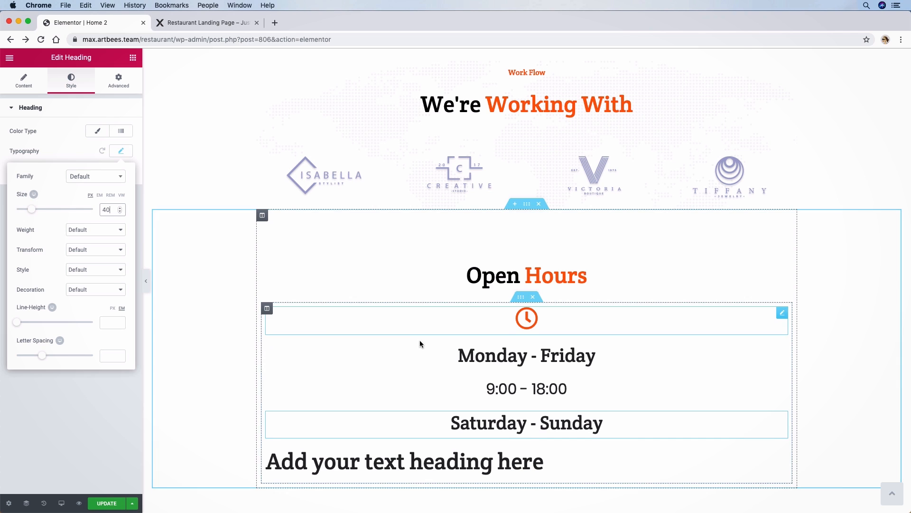
# Set the title of the last heading below the clock to "Closed" and center-align it.
pyautogui.tripleClick(462, 456)
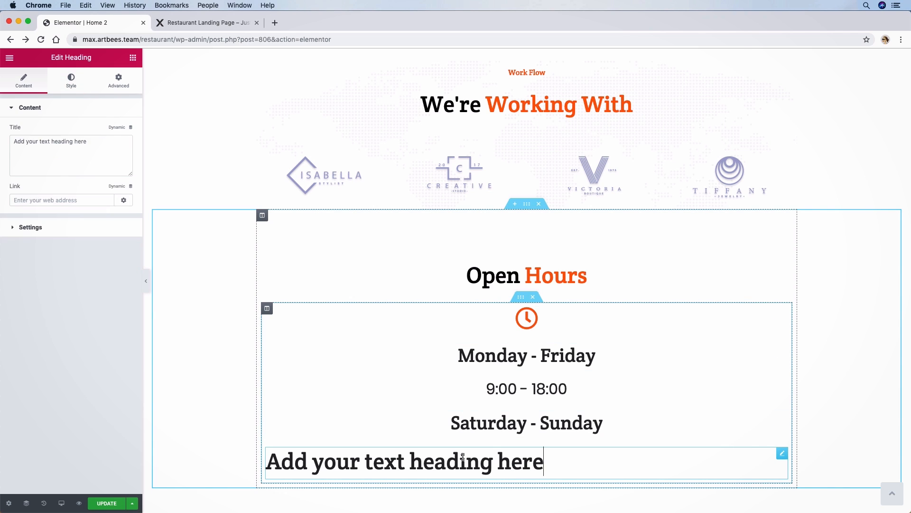
pyautogui.write('Closed')
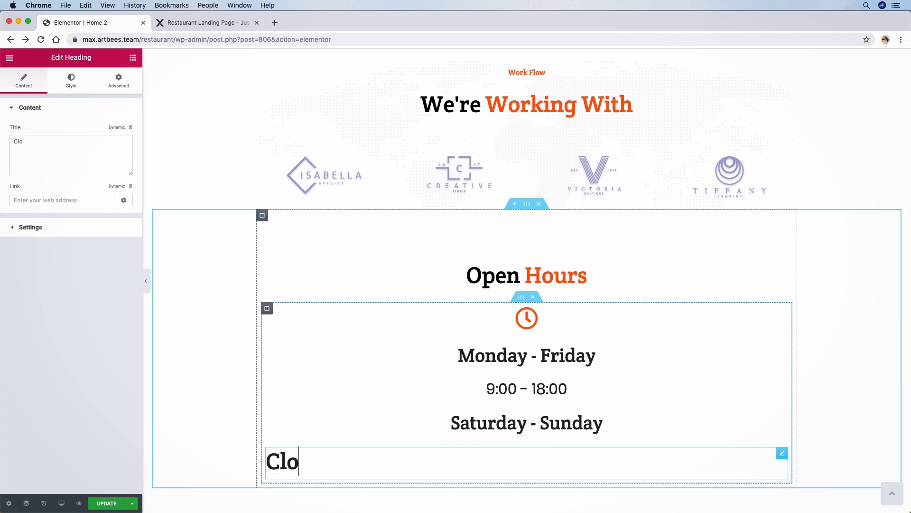
pyautogui.click(71, 81)
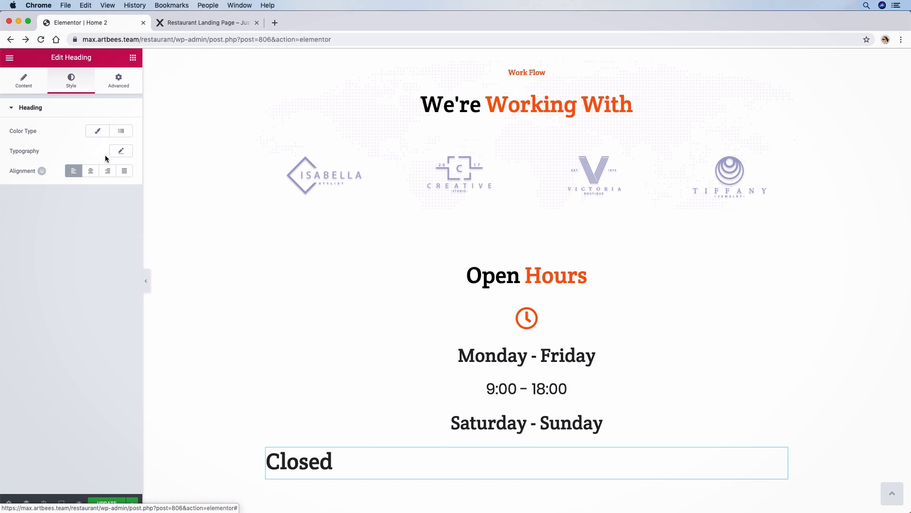
pyautogui.click(91, 171)
# Change the typography of the "Closed" heading to the Poppins family at 32 px.
pyautogui.click(119, 151)
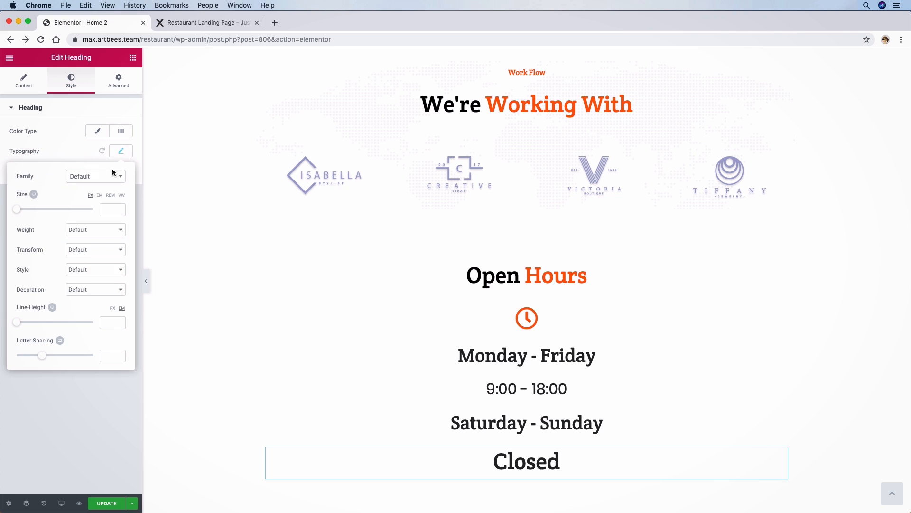
pyautogui.click(110, 178)
pyautogui.write('popp')
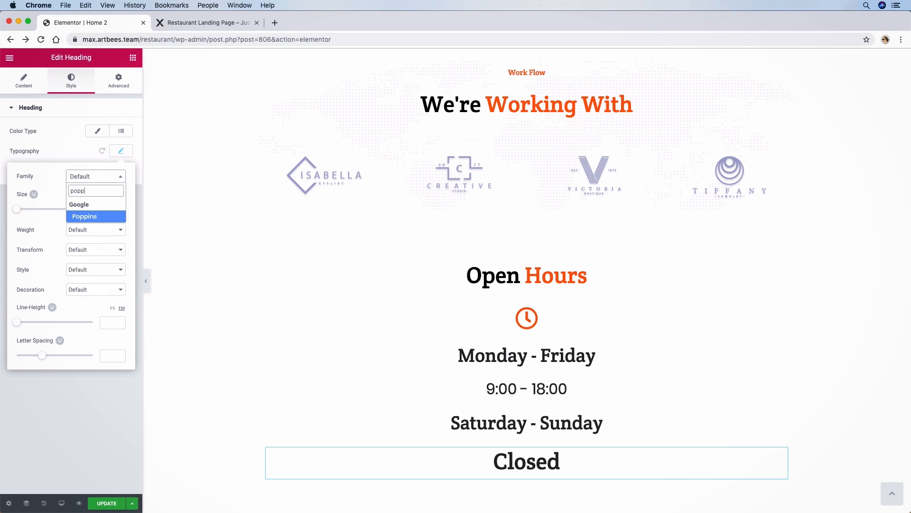
pyautogui.click(101, 219)
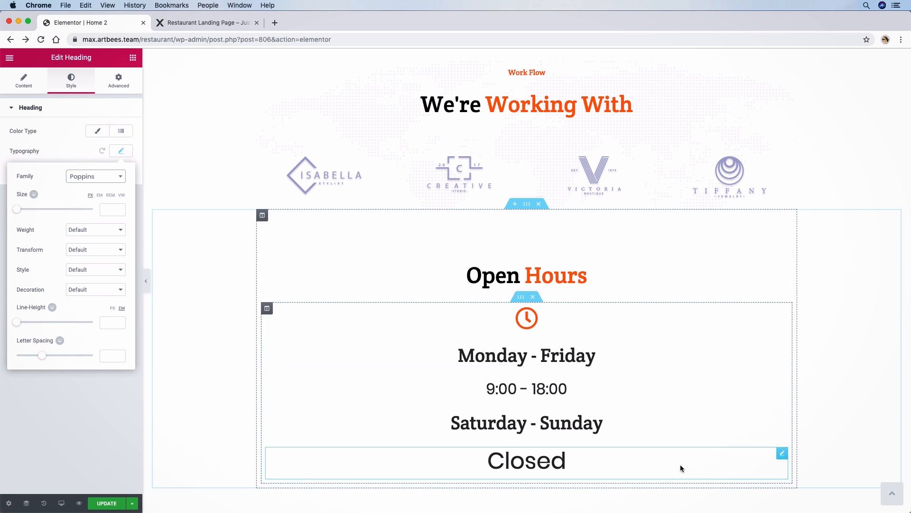
pyautogui.click(113, 208)
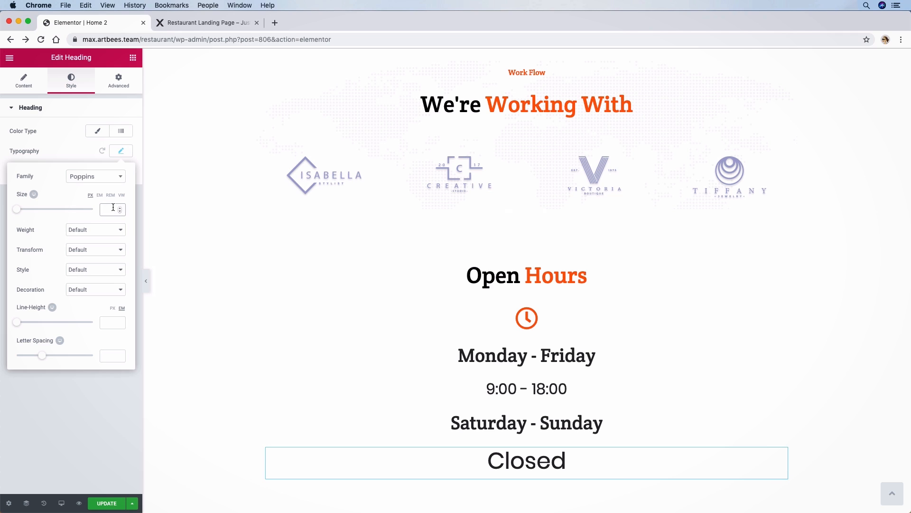
pyautogui.write('21')
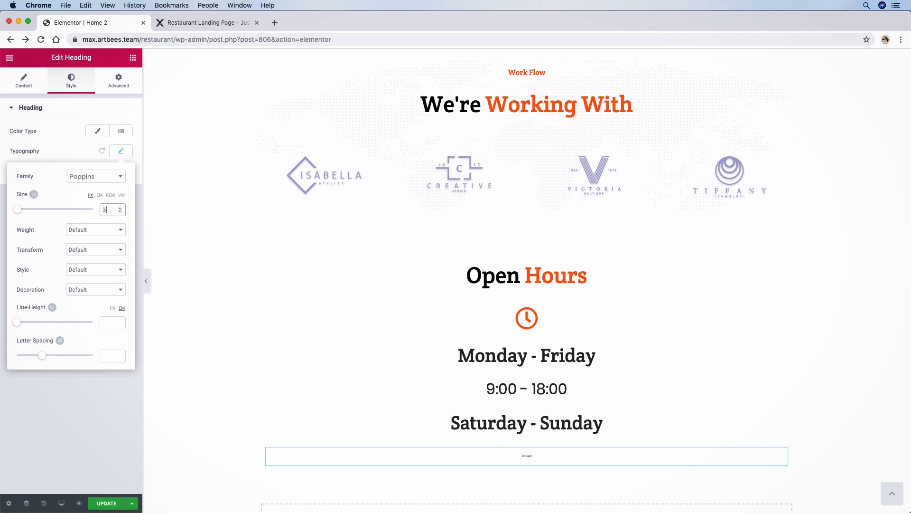
pyautogui.scroll(-1, 424, 292)
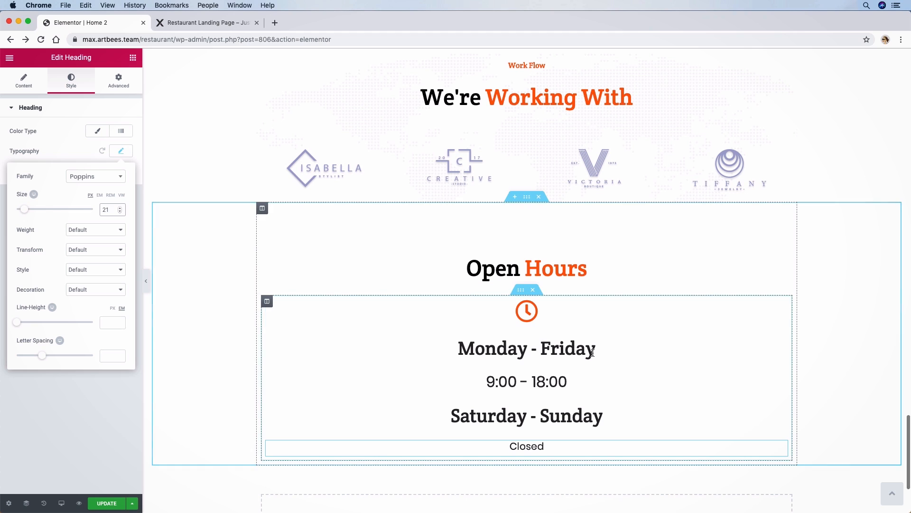
pyautogui.press('BackSpace')
pyautogui.press('BackSpace')
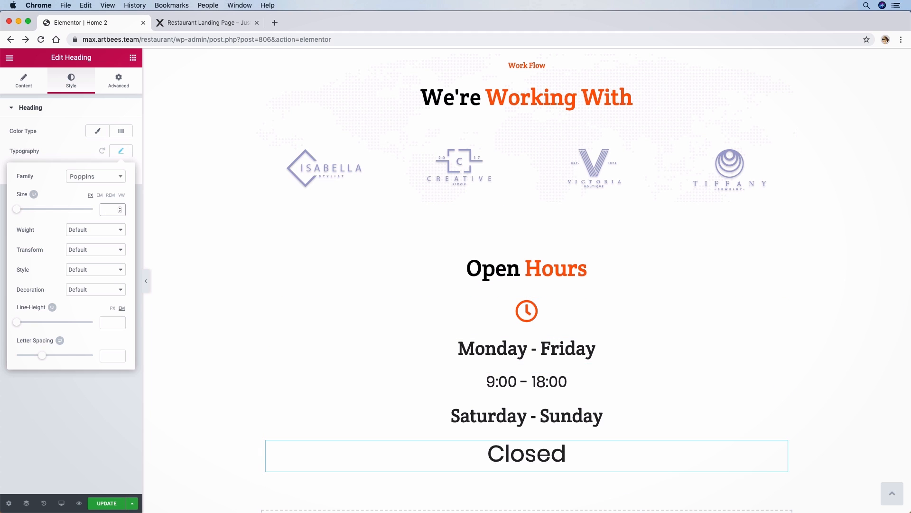
pyautogui.write('32')
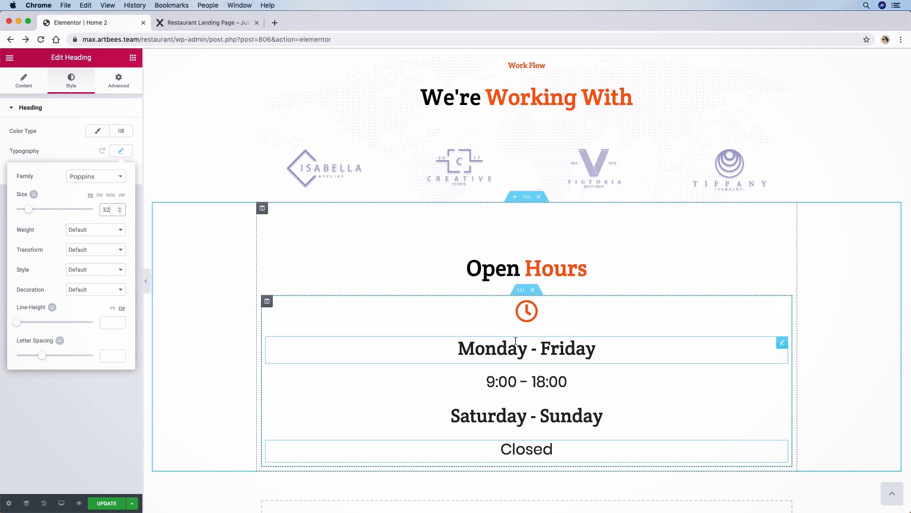
# Give the inner column holding the clock and schedule headings a hover box shadow with a fainter color, a downward vertical offset and a larger blur.
pyautogui.click(268, 302)
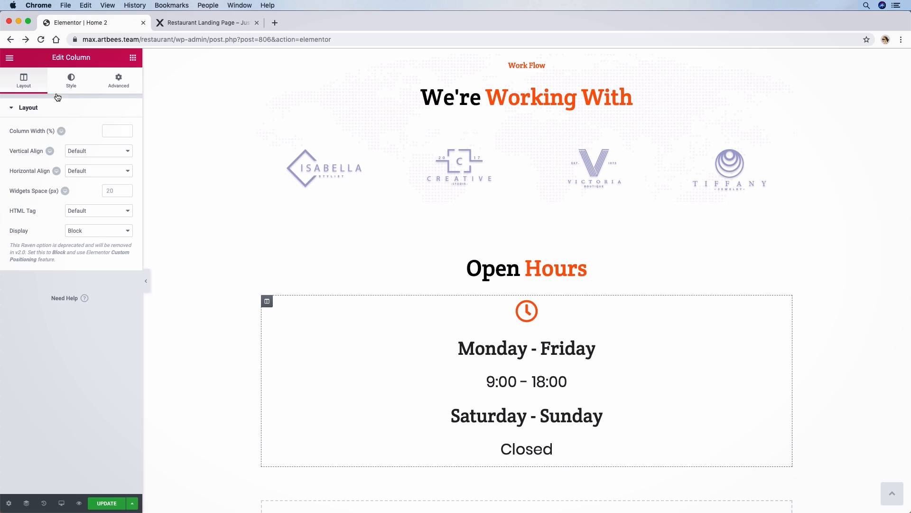
pyautogui.click(73, 88)
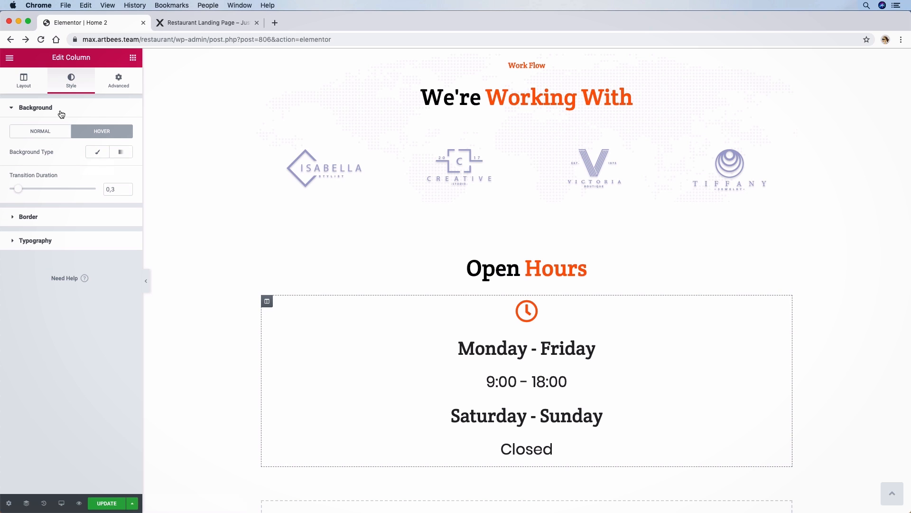
pyautogui.click(31, 216)
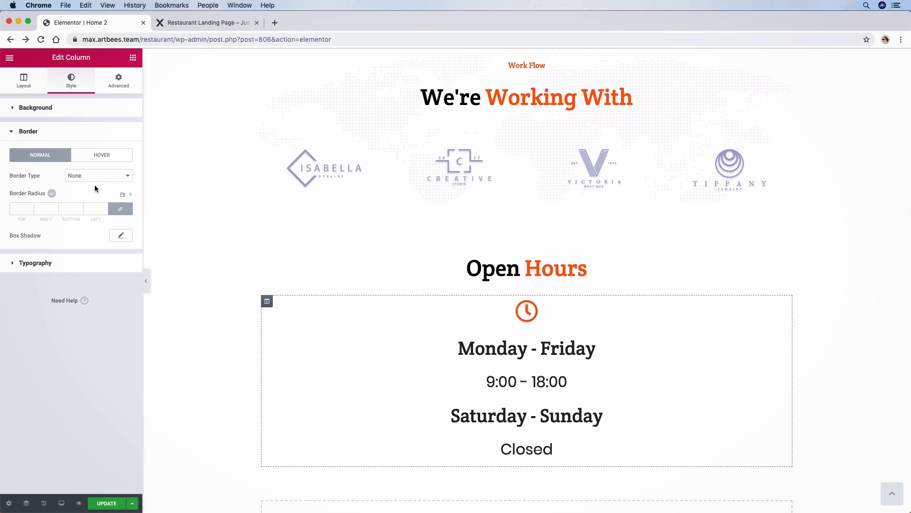
pyautogui.click(93, 153)
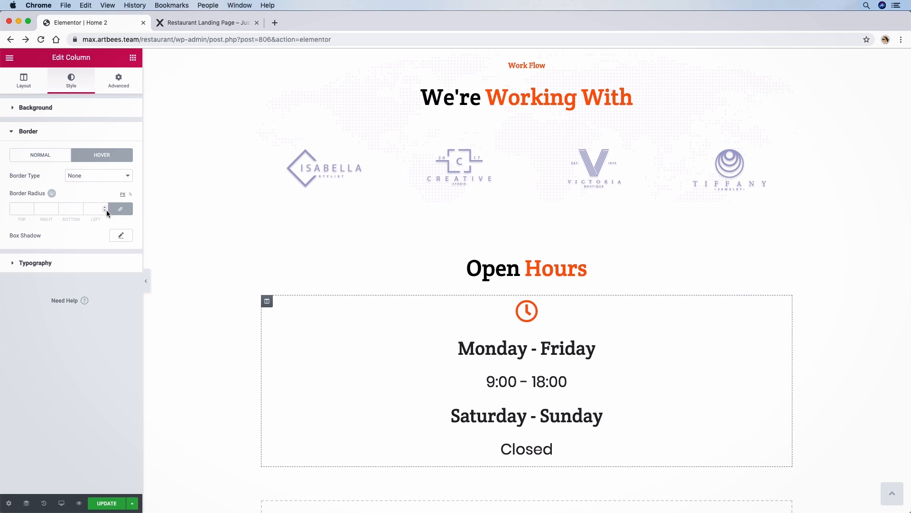
pyautogui.click(122, 236)
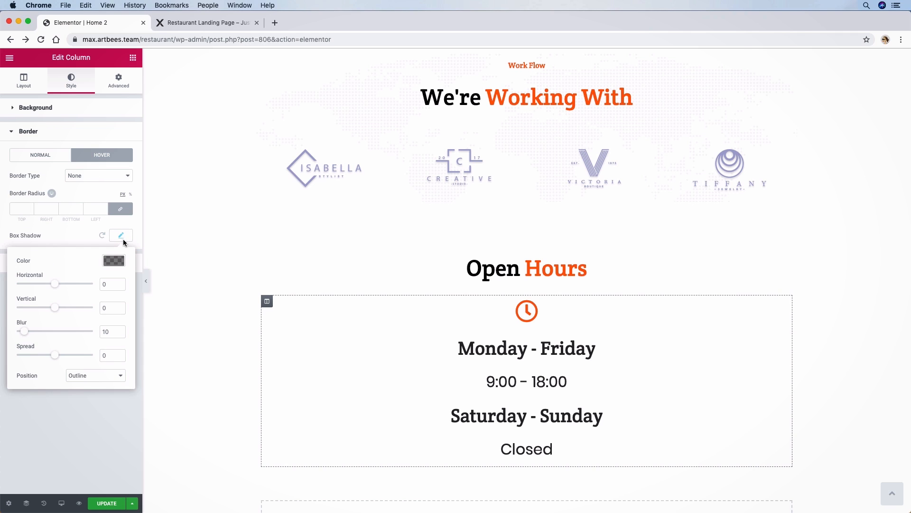
pyautogui.click(113, 260)
pyautogui.moveTo(118, 325); pyautogui.dragTo(116, 360)
pyautogui.click(114, 261)
pyautogui.moveTo(57, 309); pyautogui.dragTo(66, 309)
pyautogui.click(122, 310)
pyautogui.moveTo(25, 334); pyautogui.dragTo(56, 337)
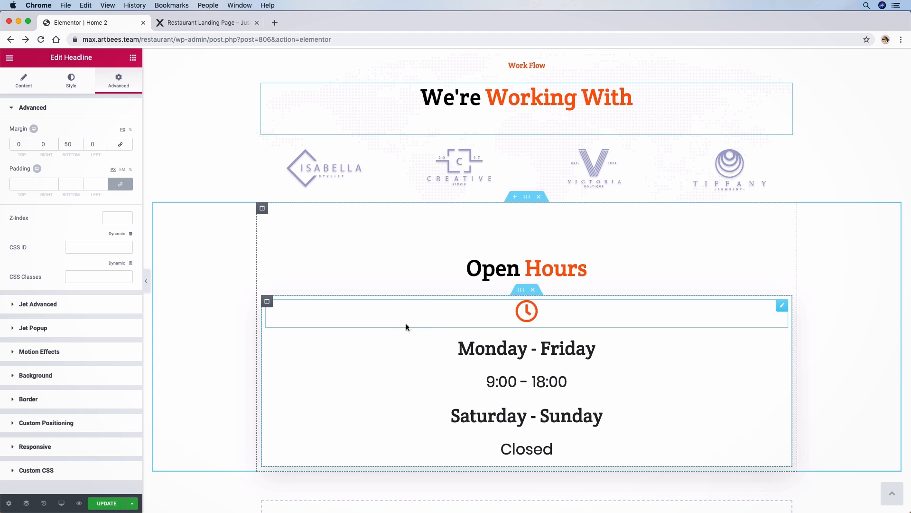
pyautogui.scroll(-5, 427, 298)
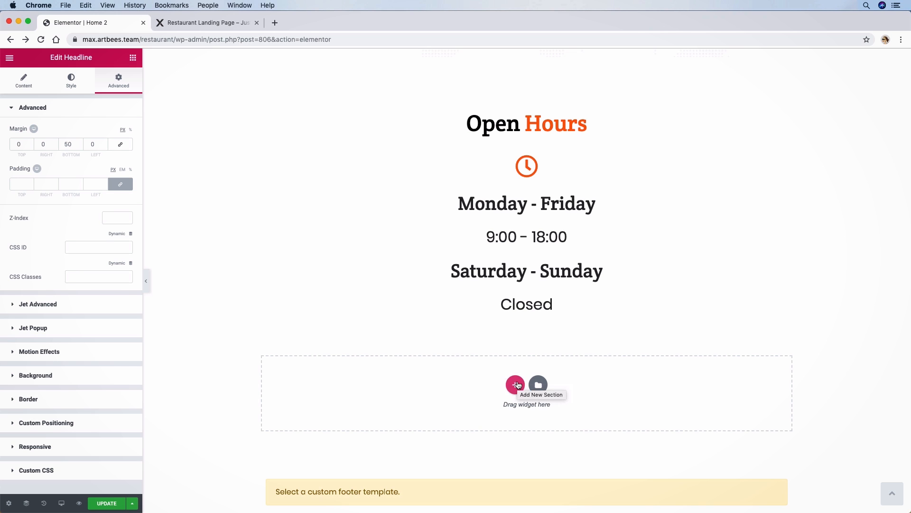
pyautogui.scroll(6, 518, 383)
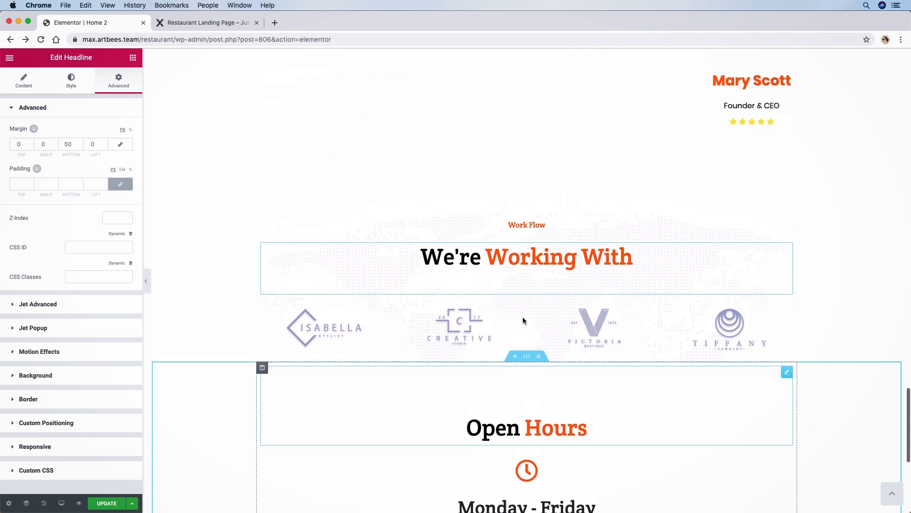
# Add a new single-column section below the "Open Hours" section.
pyautogui.scroll(-7, 522, 285)
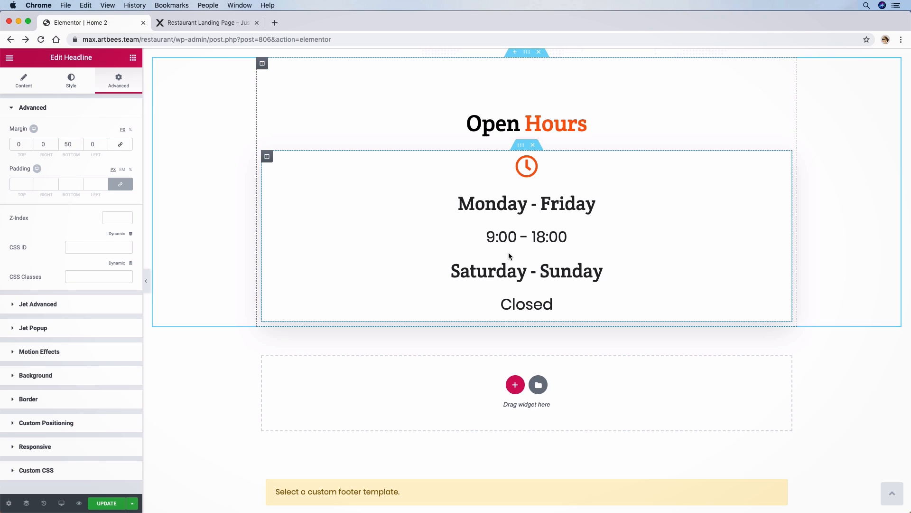
pyautogui.click(516, 385)
pyautogui.click(399, 413)
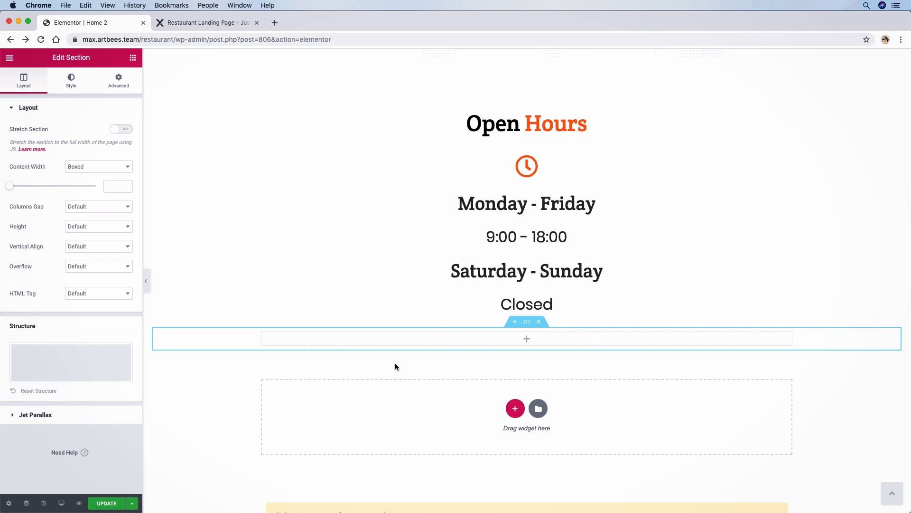
# Set the new section's top margin to 130 px and its bottom margin to 80 px.
pyautogui.click(118, 80)
pyautogui.click(19, 143)
pyautogui.write('130')
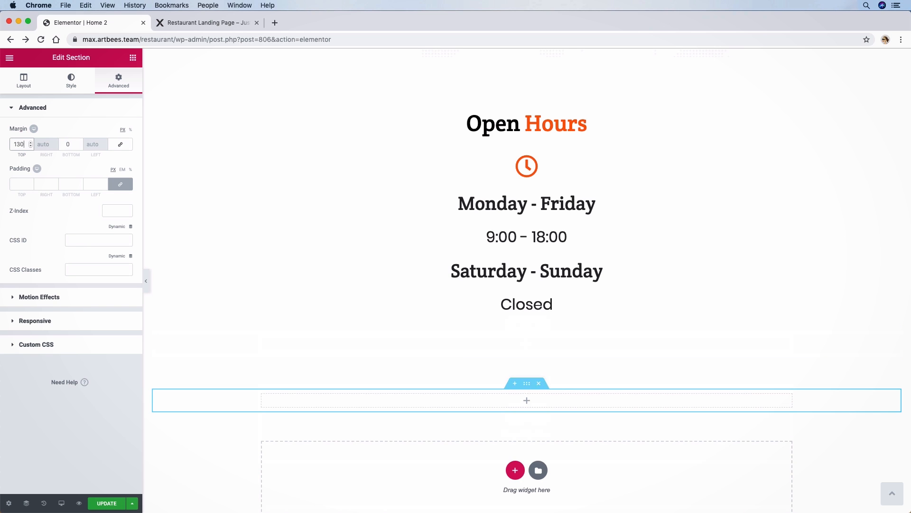
pyautogui.scroll(-4, 551, 299)
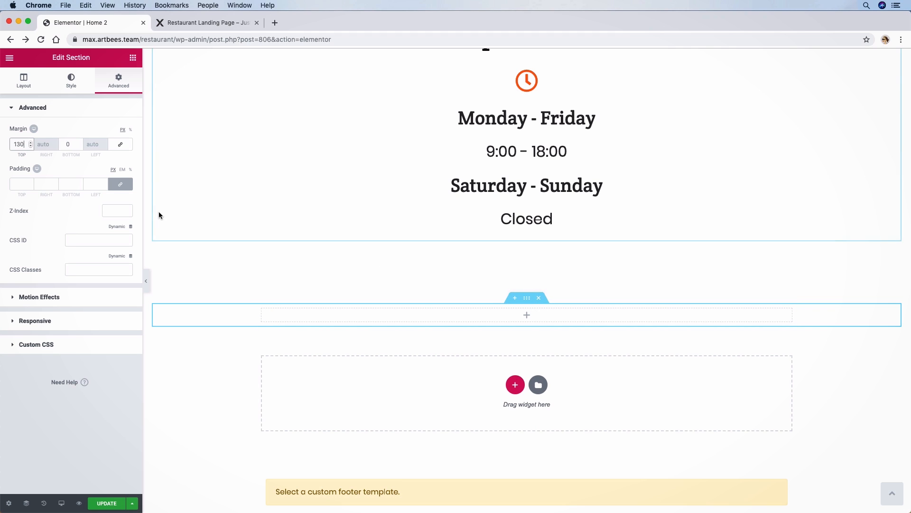
pyautogui.click(65, 147)
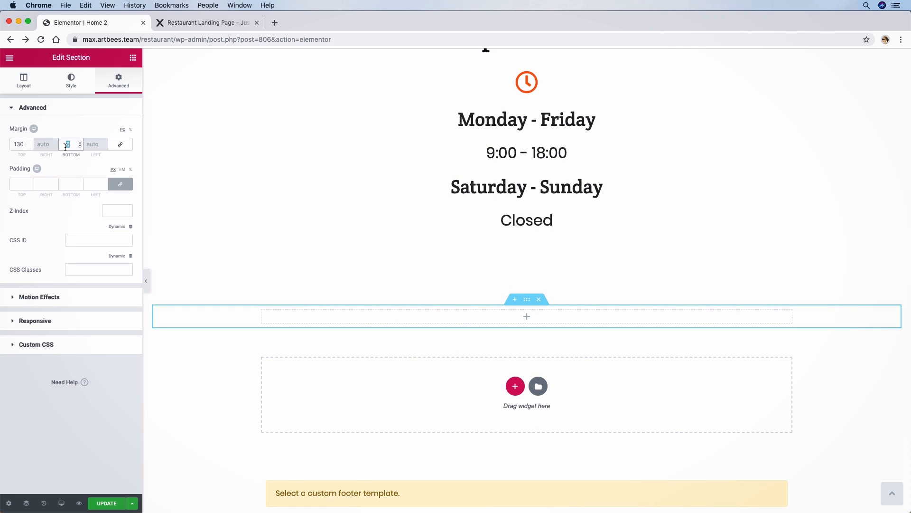
pyautogui.write('80')
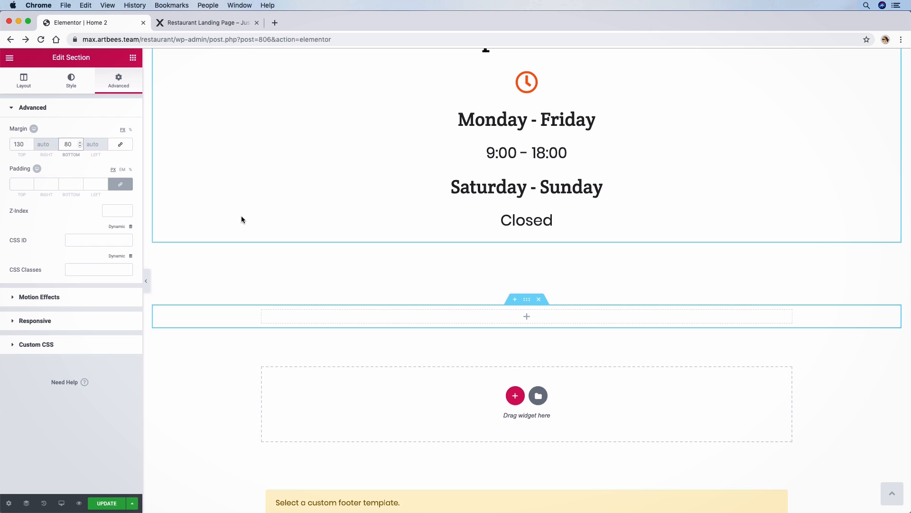
pyautogui.scroll(-1, 372, 279)
pyautogui.scroll(2, 372, 279)
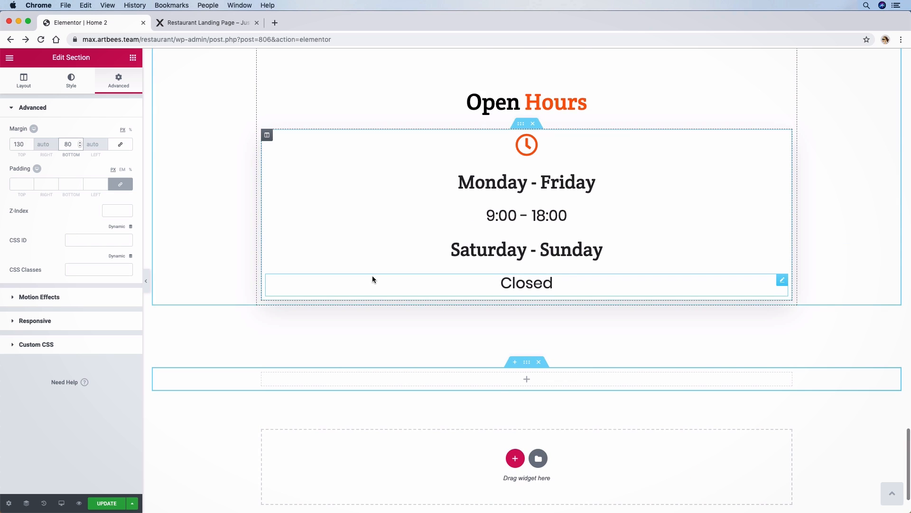
pyautogui.scroll(-2, 372, 279)
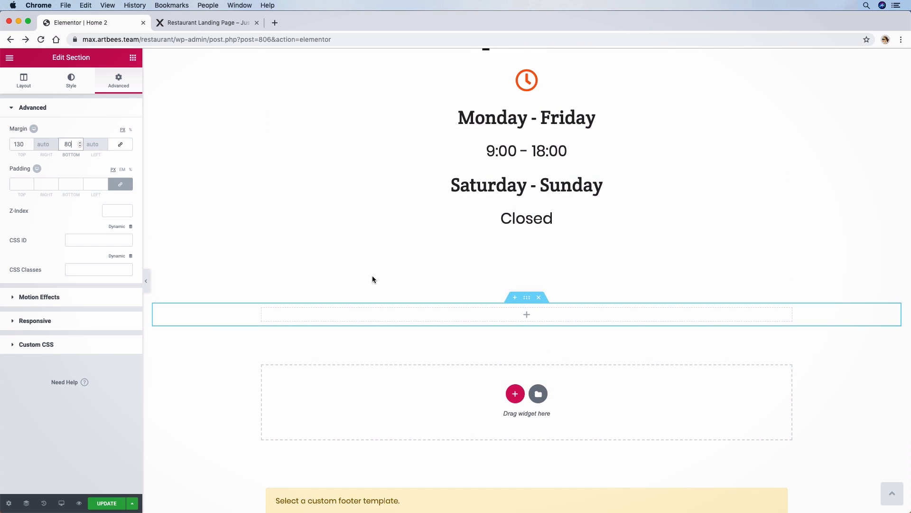
# Check the booking section on the reference landing page, and add a JX Heading widget to the new empty section of the home page.
pyautogui.scroll(4, 372, 279)
pyautogui.click(209, 22)
pyautogui.scroll(-7, 412, 216)
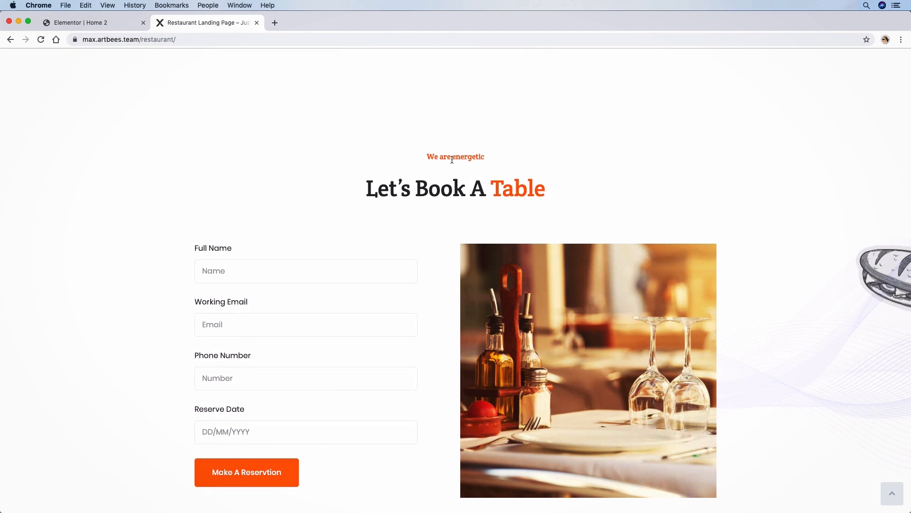
pyautogui.scroll(2, 451, 160)
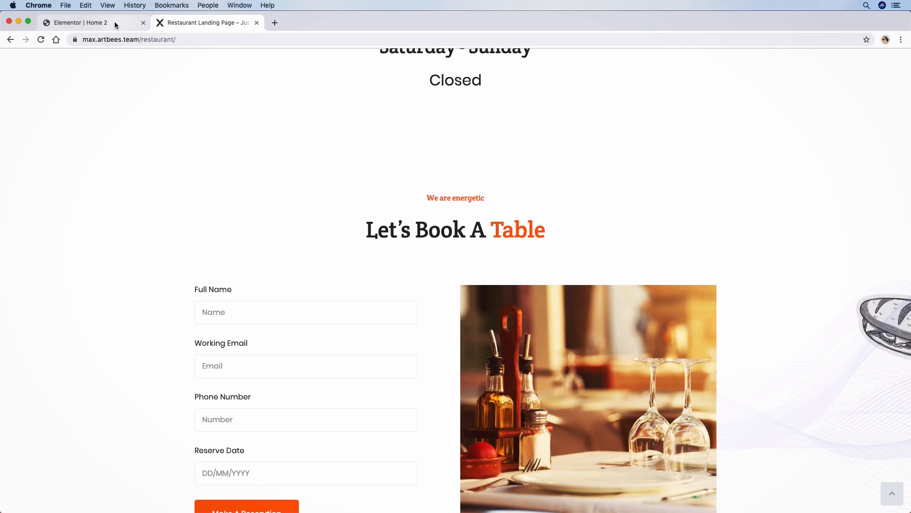
pyautogui.click(116, 23)
pyautogui.scroll(-5, 522, 237)
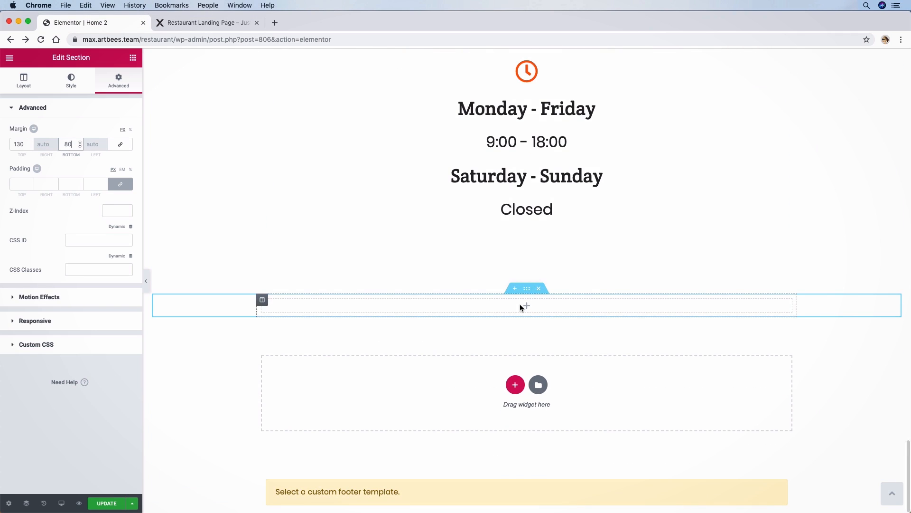
pyautogui.click(133, 58)
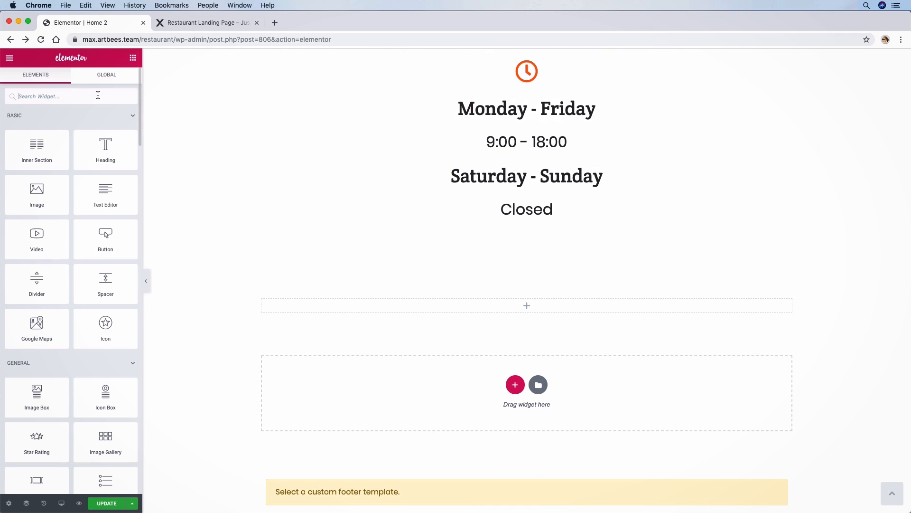
pyautogui.write('hea')
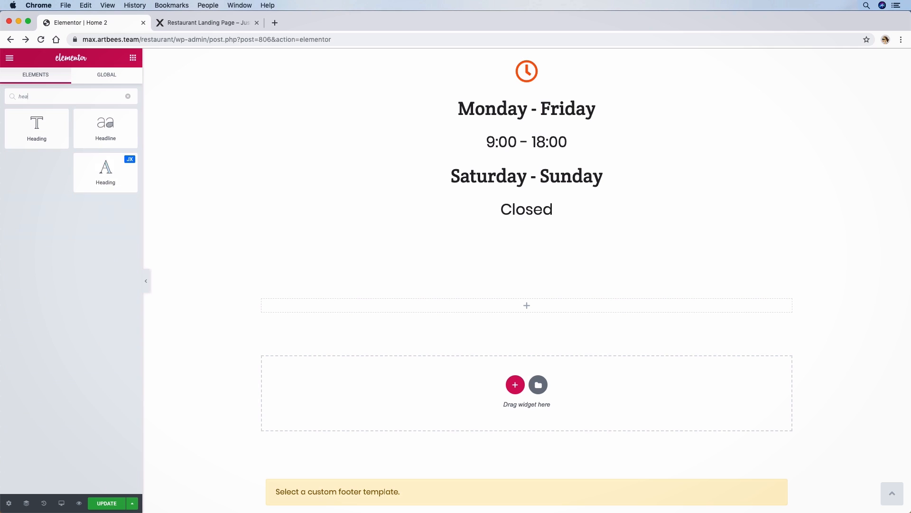
pyautogui.moveTo(120, 169); pyautogui.dragTo(503, 304)
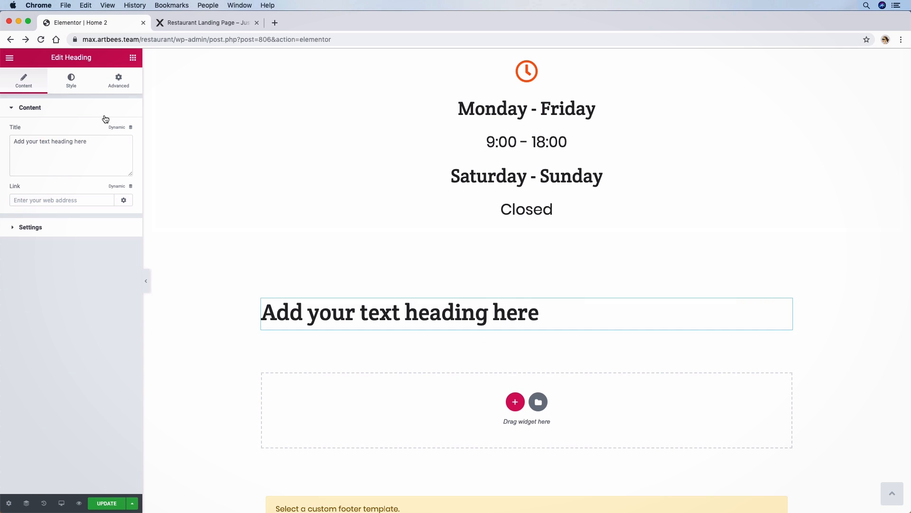
# Add a Headline widget below the placeholder heading in the new section.
pyautogui.click(132, 58)
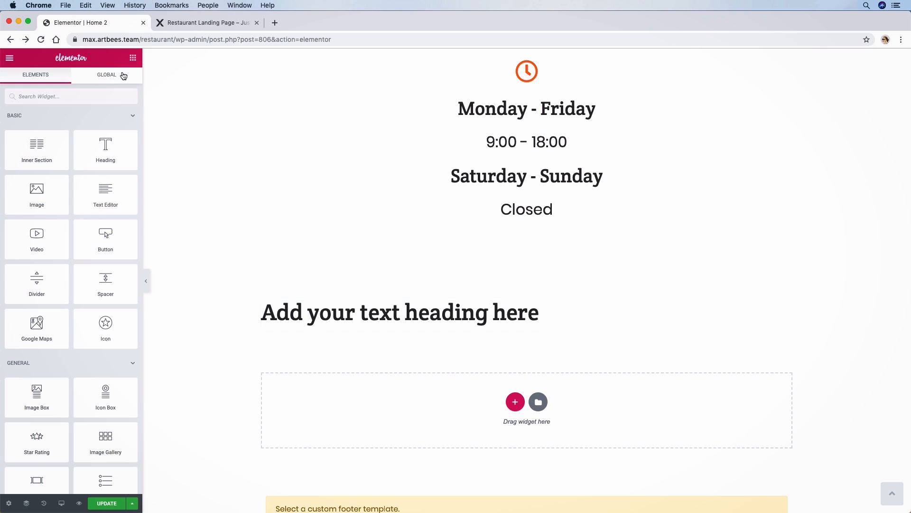
pyautogui.click(100, 92)
pyautogui.write('head')
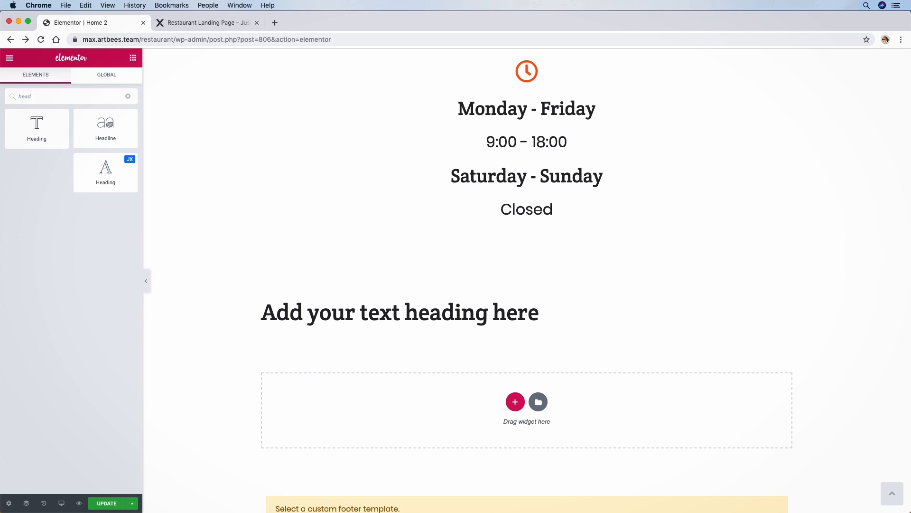
pyautogui.moveTo(105, 125); pyautogui.dragTo(454, 333)
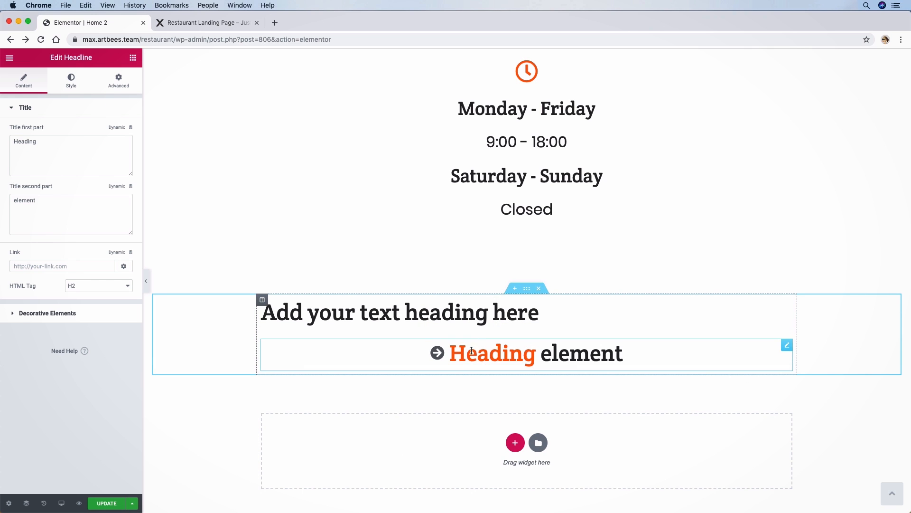
# Change the title of the placeholder heading above the headline to "We are energetic".
pyautogui.scroll(3, 523, 104)
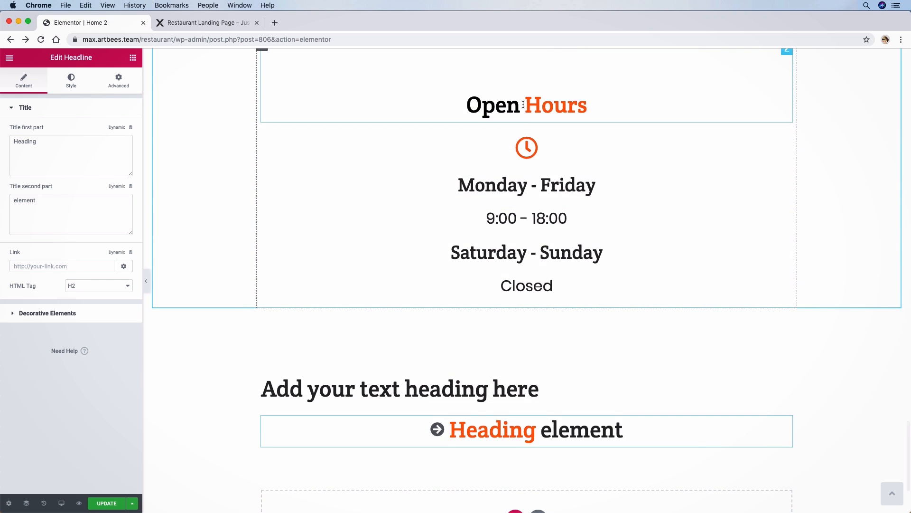
pyautogui.scroll(3, 527, 114)
pyautogui.scroll(-4, 538, 233)
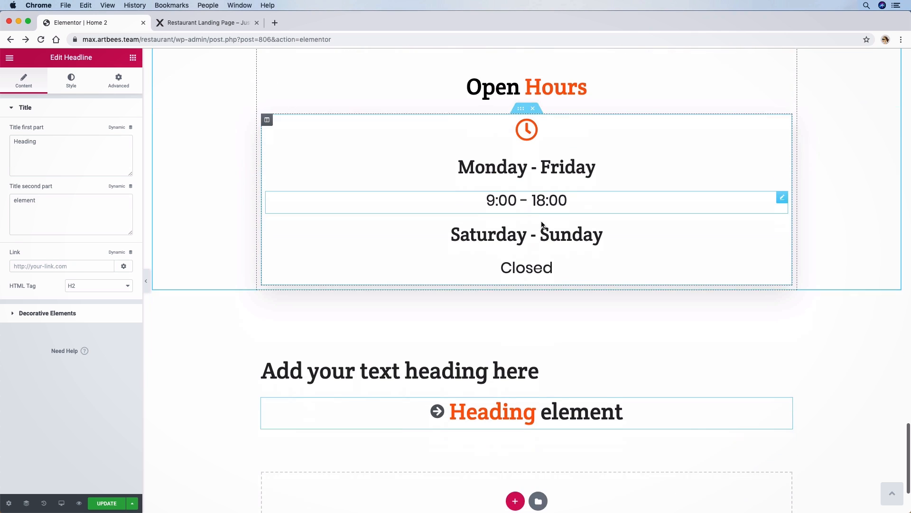
pyautogui.scroll(-2, 523, 242)
pyautogui.click(373, 325)
pyautogui.tripleClick(374, 324)
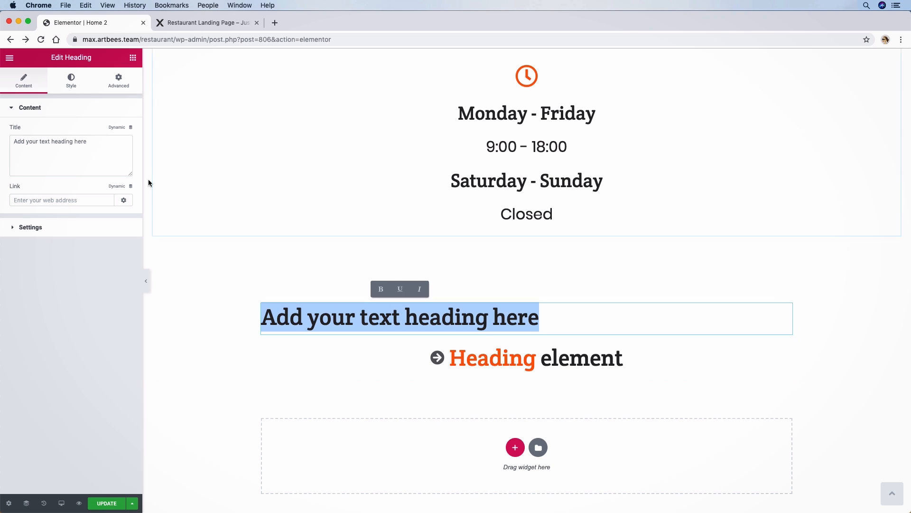
pyautogui.tripleClick(95, 154)
pyautogui.write('We ')
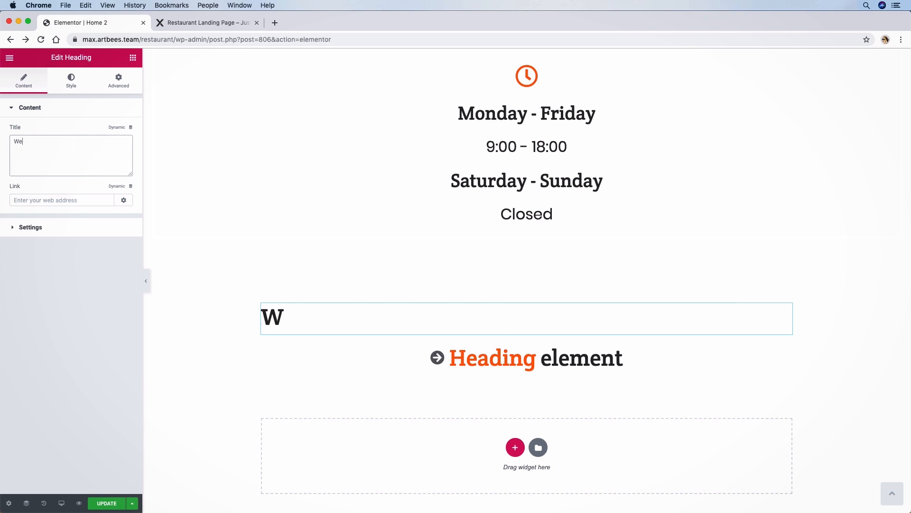
pyautogui.write('are ebe')
pyautogui.press('BackSpace')
pyautogui.press('BackSpace')
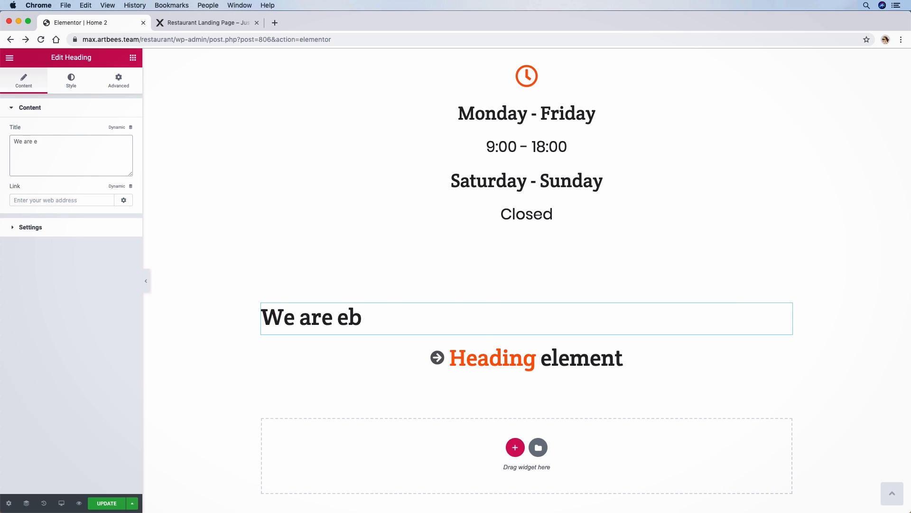
pyautogui.write('nergetic')
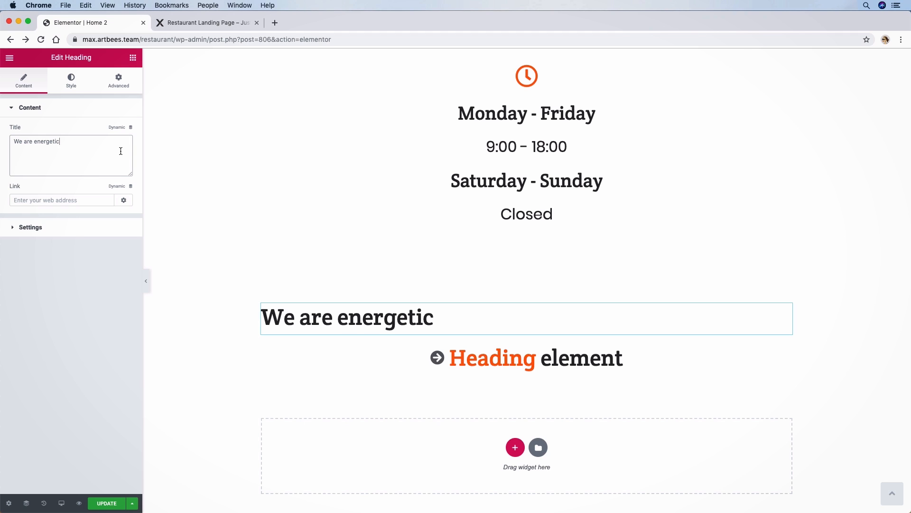
# Set the HTML tag of the "We are energetic" heading to H3 and center-align it.
pyautogui.click(31, 227)
pyautogui.click(85, 153)
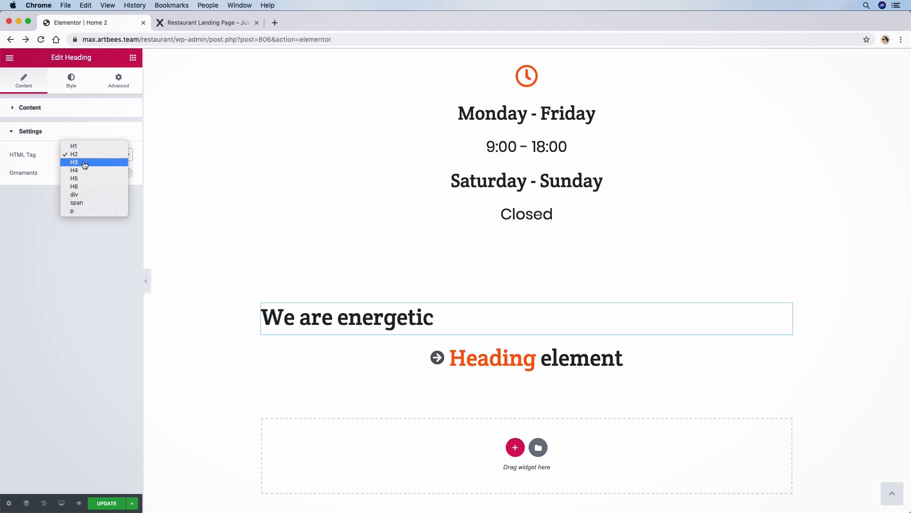
pyautogui.click(84, 163)
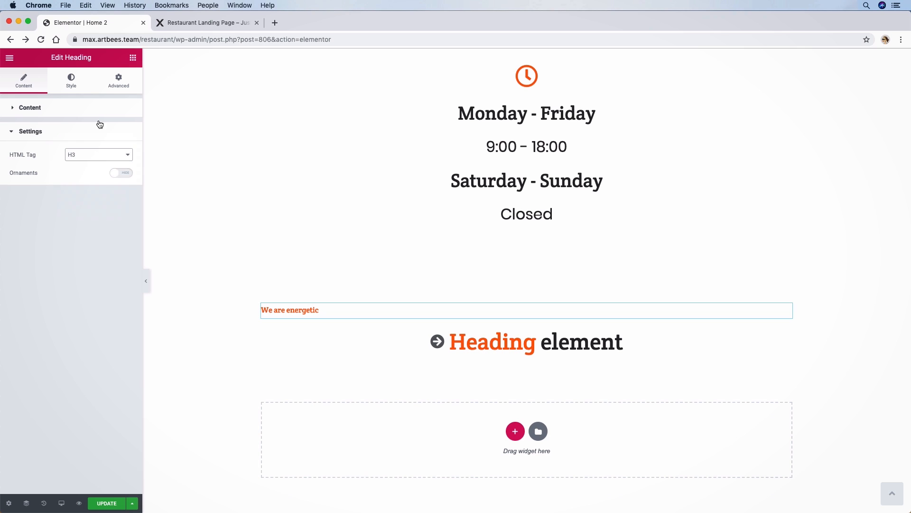
pyautogui.click(71, 81)
pyautogui.click(91, 171)
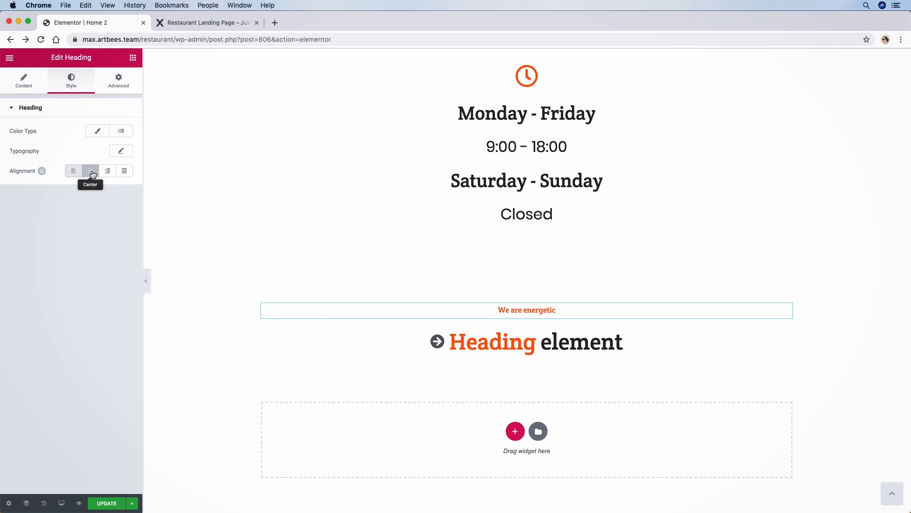
# Set the headline's first part to "Let's Book" and its second part to "a Table".
pyautogui.click(534, 343)
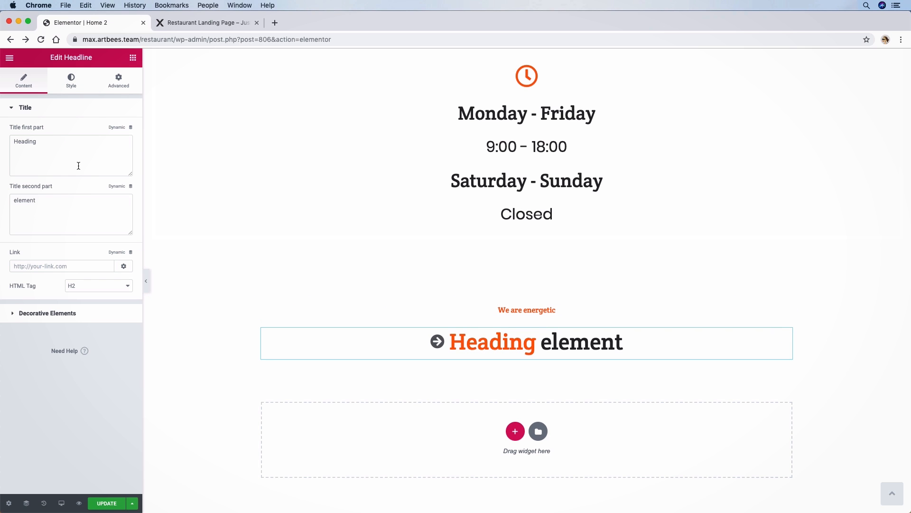
pyautogui.doubleClick(25, 141)
pyautogui.write("Let's Book a Table")
pyautogui.doubleClick(33, 201)
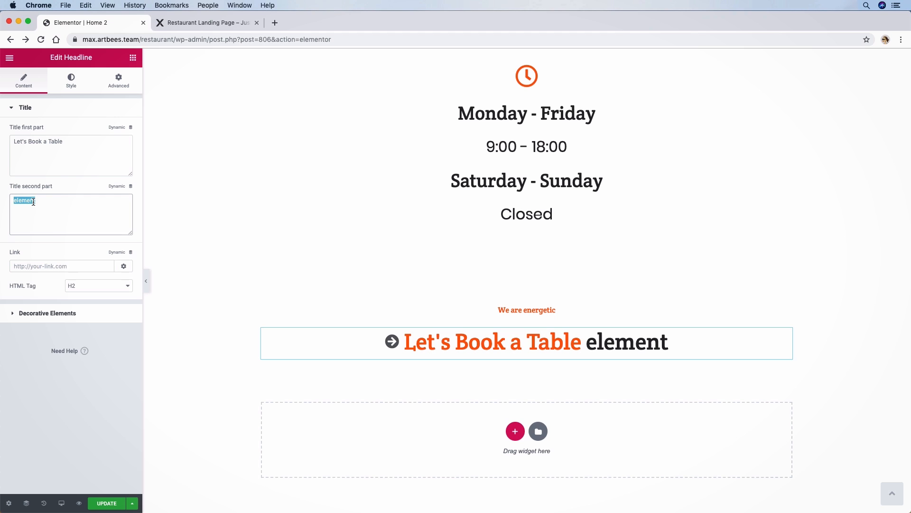
pyautogui.rightClick(34, 201)
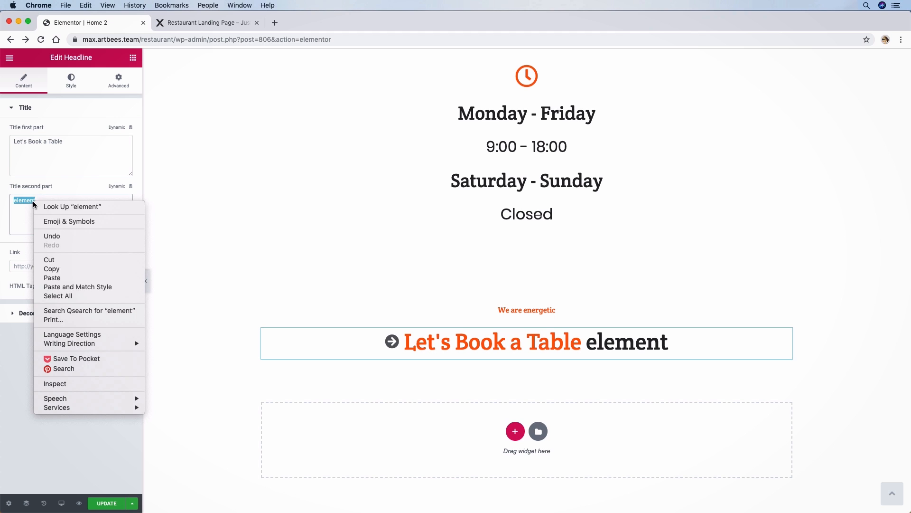
pyautogui.click(60, 278)
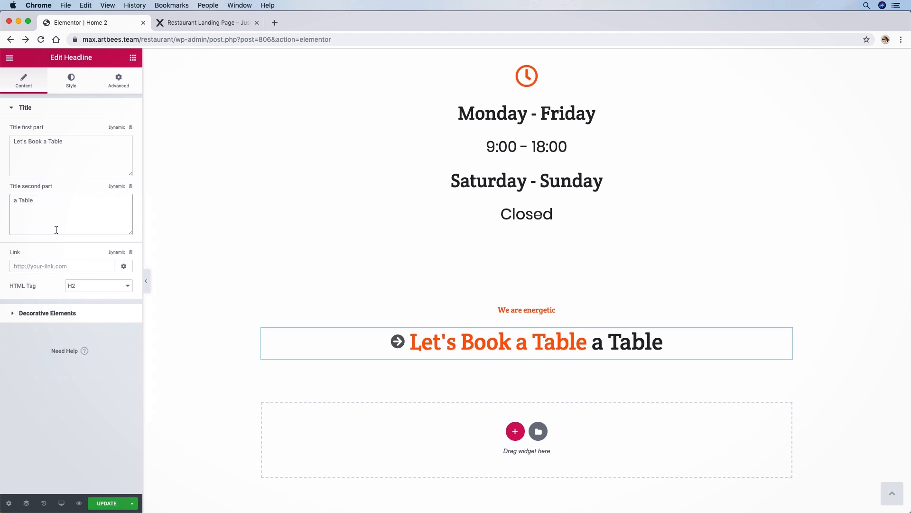
pyautogui.click(67, 143)
pyautogui.press('BackSpace')
pyautogui.press('BackSpace')
pyautogui.press('BackSpace')
pyautogui.press('BackSpace')
pyautogui.press('BackSpace')
pyautogui.press('BackSpace')
pyautogui.press('BackSpace')
pyautogui.press('BackSpace')
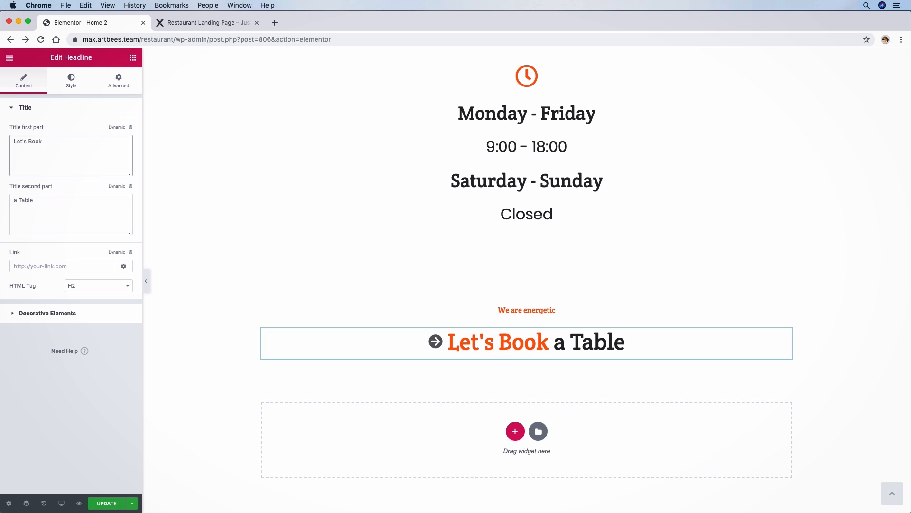
# Remove the arrow icon before the "Let's Book a Table" headline by setting its Before Deco Type to None.
pyautogui.click(37, 313)
pyautogui.click(81, 167)
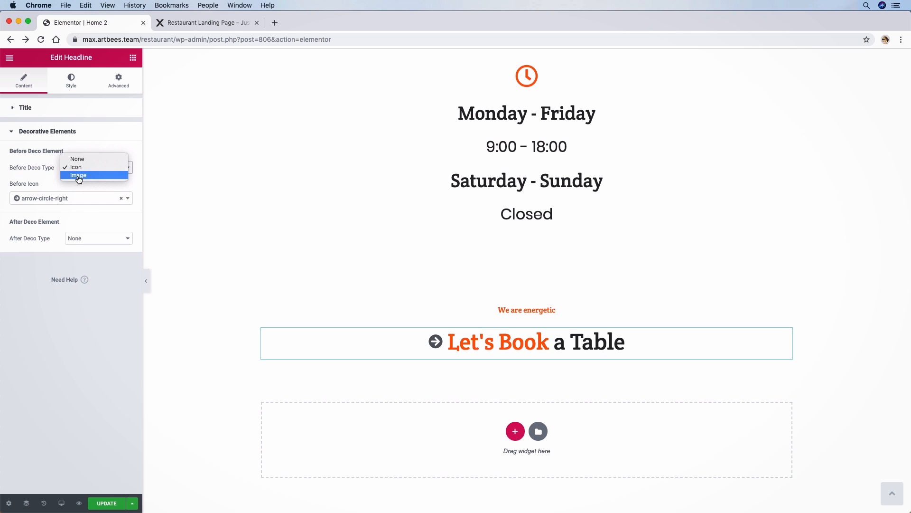
pyautogui.click(81, 161)
# Set the bottom margin of the "Let's Book a Table" headline to 39 px, with the other sides at 0.
pyautogui.click(71, 81)
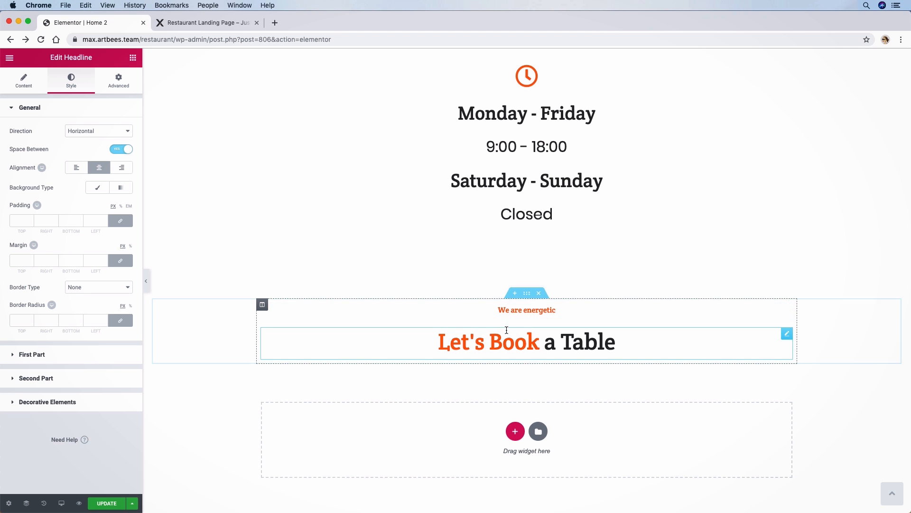
pyautogui.click(109, 80)
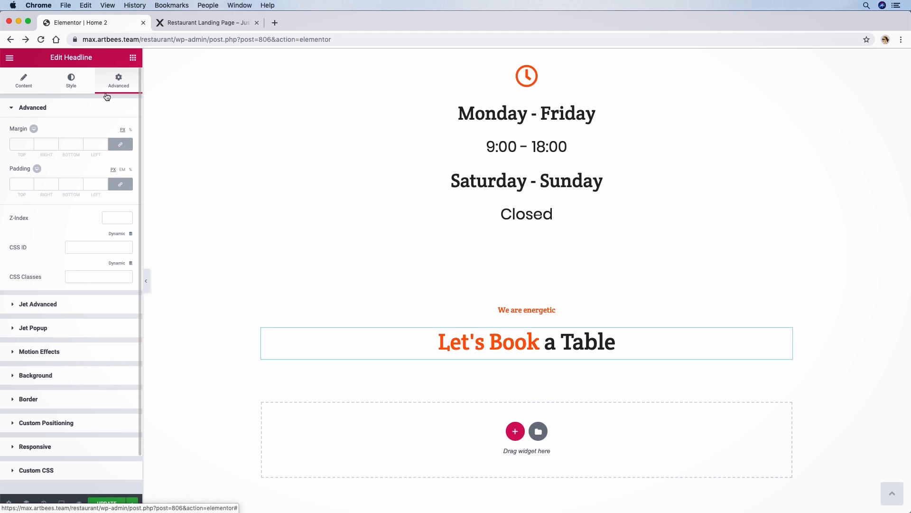
pyautogui.click(73, 144)
pyautogui.write('39')
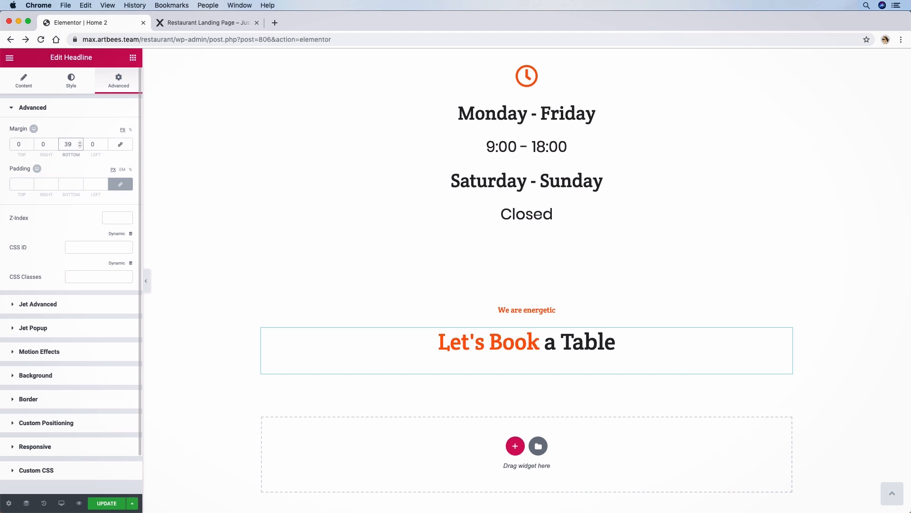
# Set the headline's bottom margin to 30 px and add an Inner Section below "Let's Book a Table".
pyautogui.press('BackSpace')
pyautogui.write('0')
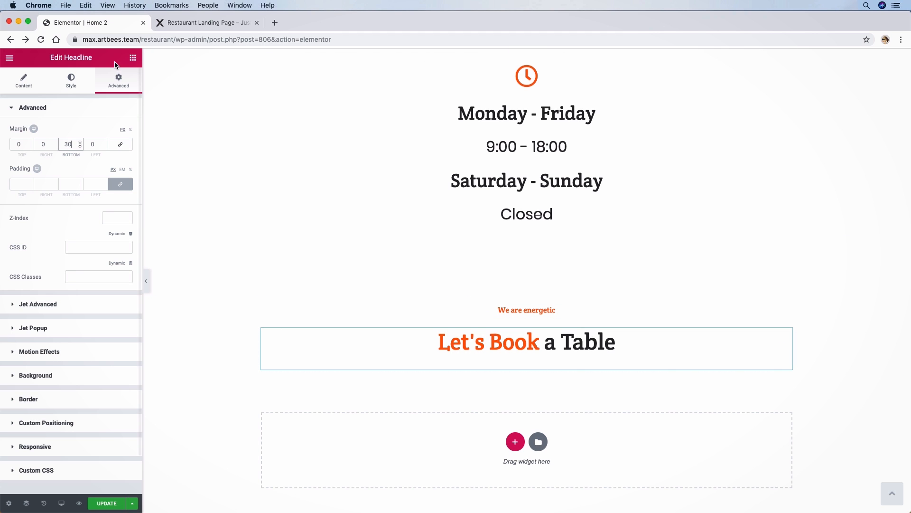
pyautogui.click(132, 61)
pyautogui.write('inn')
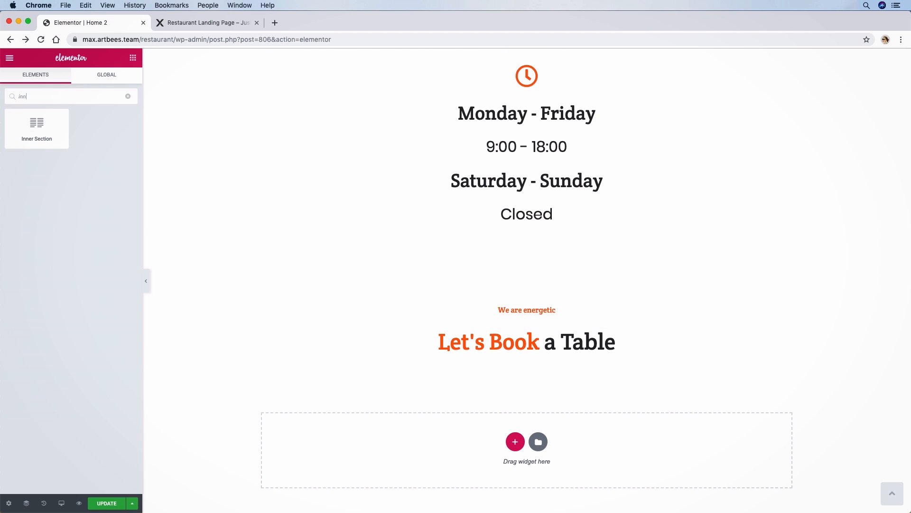
pyautogui.moveTo(44, 124); pyautogui.dragTo(545, 360)
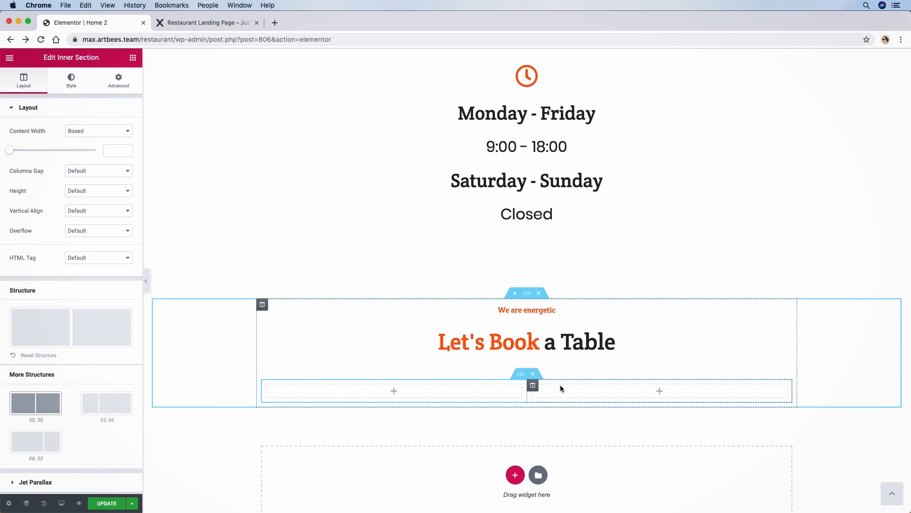
# Add an Image widget to the inner section's right column and use the restaurant table photo with wine glasses from the media library.
pyautogui.click(630, 398)
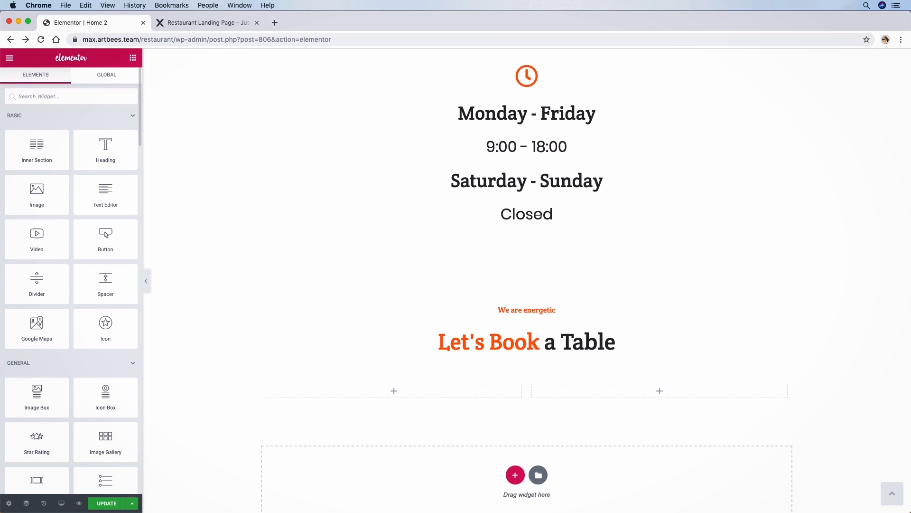
pyautogui.write('imag')
pyautogui.moveTo(105, 306); pyautogui.dragTo(667, 395)
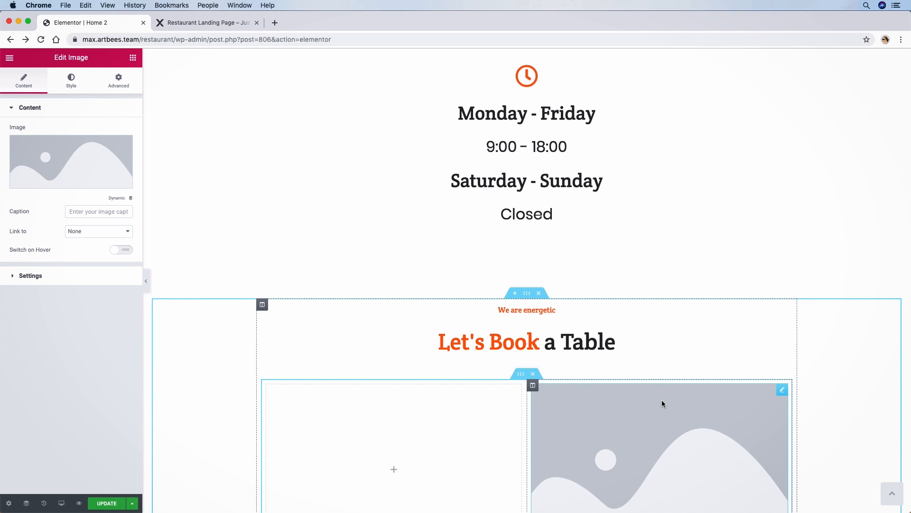
pyautogui.scroll(-2, 663, 403)
pyautogui.click(52, 156)
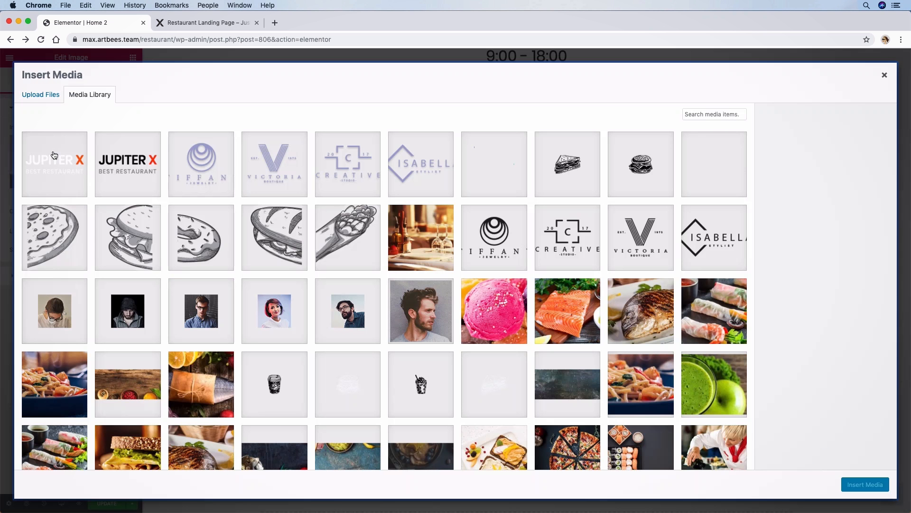
pyautogui.scroll(-1, 257, 242)
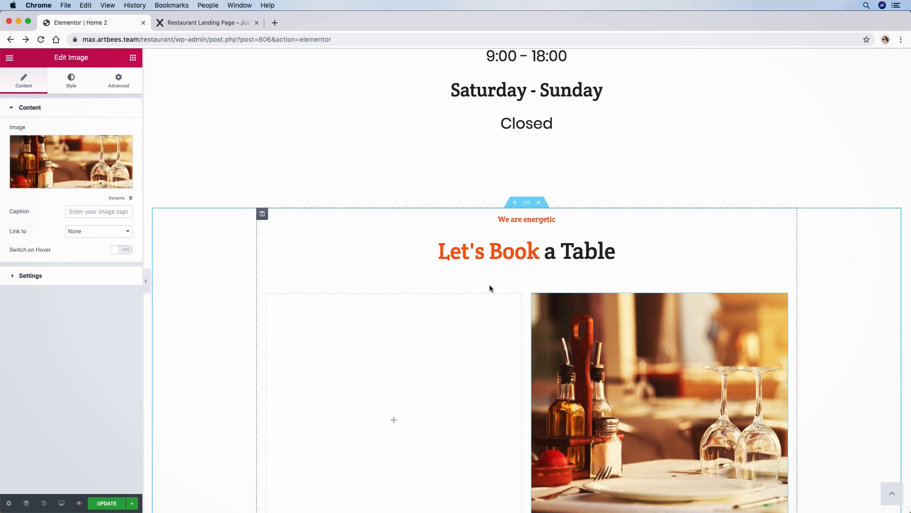
# Set the inner section's vertical alignment to Middle.
pyautogui.scroll(-2, 492, 287)
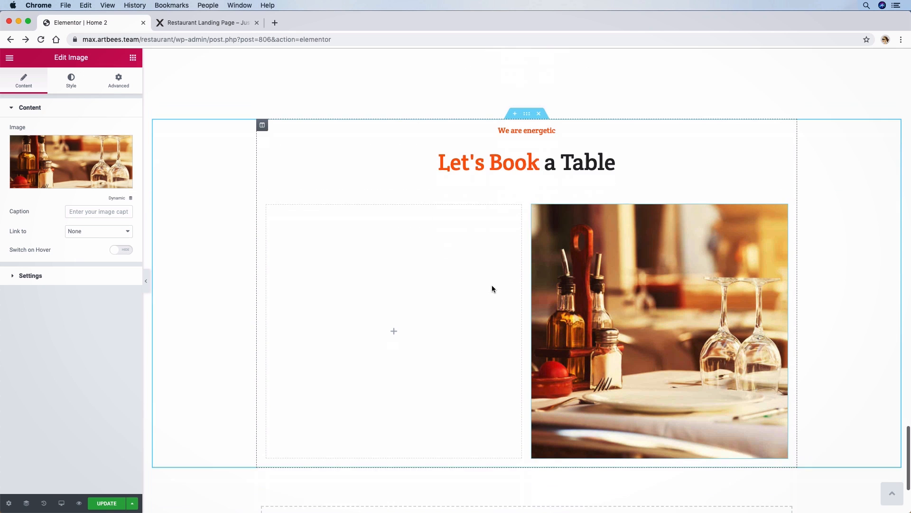
pyautogui.scroll(-1, 492, 288)
pyautogui.click(520, 172)
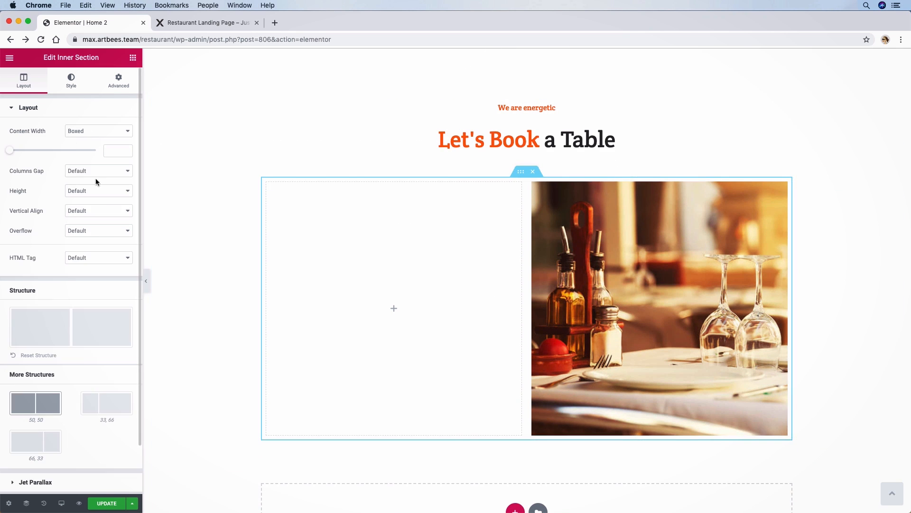
pyautogui.click(78, 210)
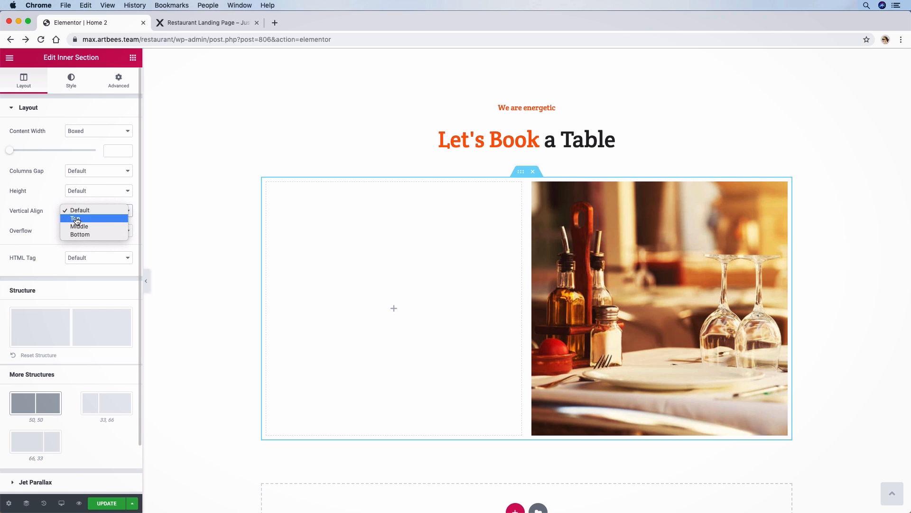
pyautogui.click(77, 225)
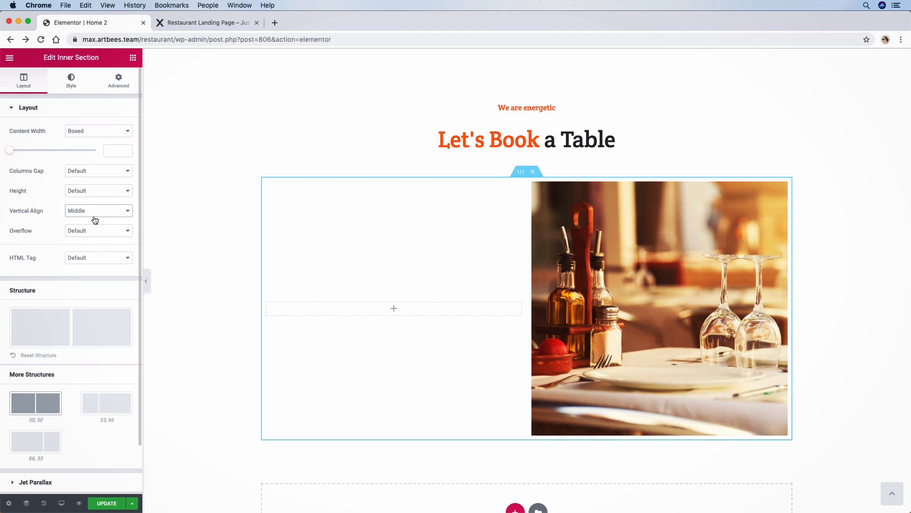
# Add a Form widget to the empty left column of the inner section.
pyautogui.click(478, 309)
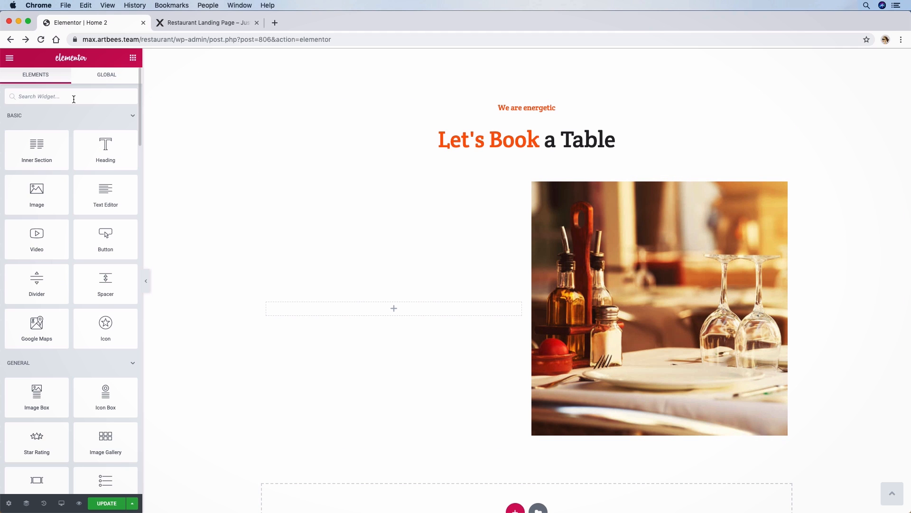
pyautogui.write('for')
pyautogui.moveTo(35, 124); pyautogui.dragTo(383, 310)
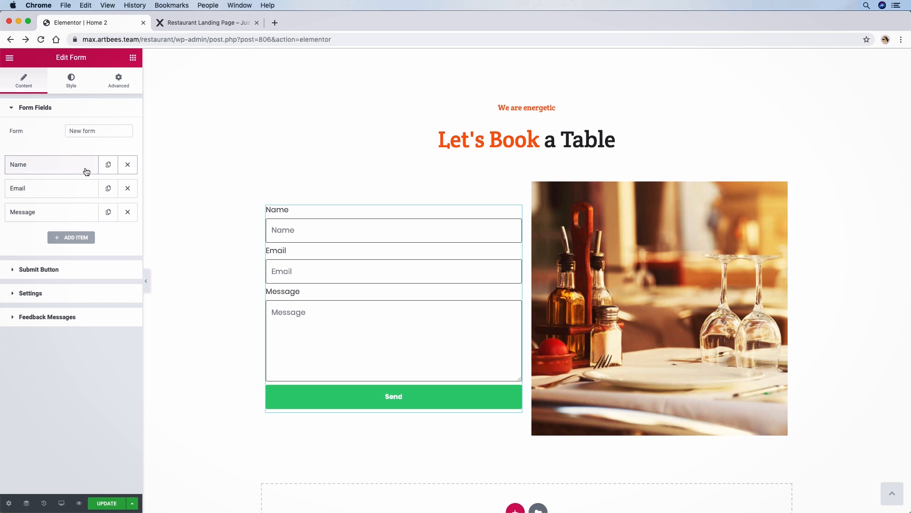
# Change the form's Name field label to "Full Name" and make the field required.
pyautogui.click(24, 165)
pyautogui.click(127, 246)
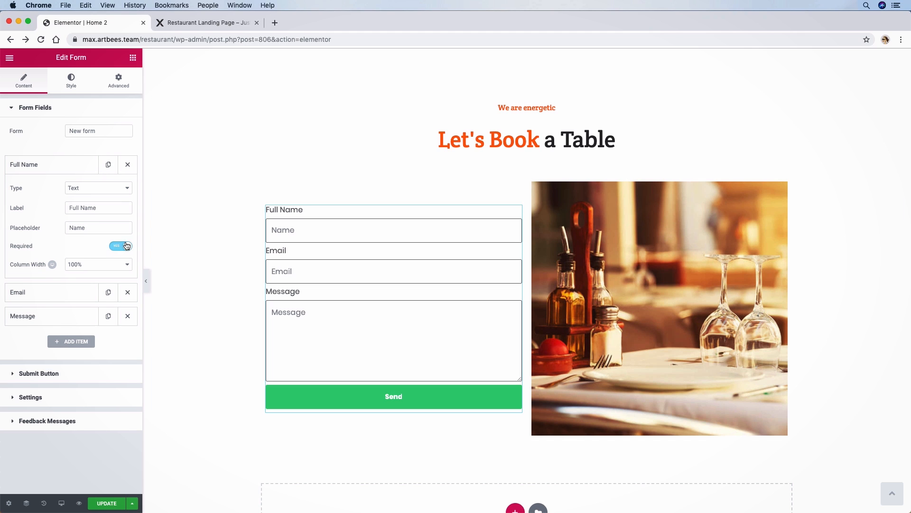
pyautogui.click(52, 166)
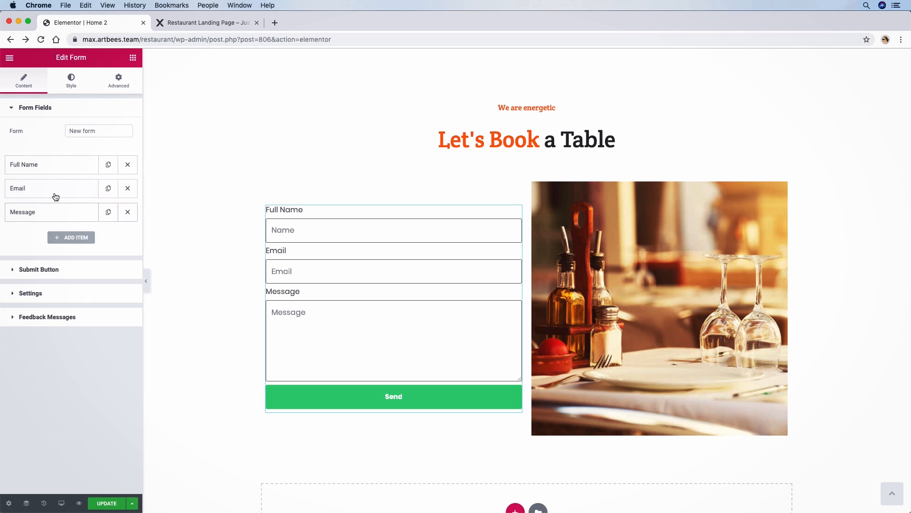
# Change the label of the form's Email field to "Working Email".
pyautogui.click(55, 190)
pyautogui.click(85, 232)
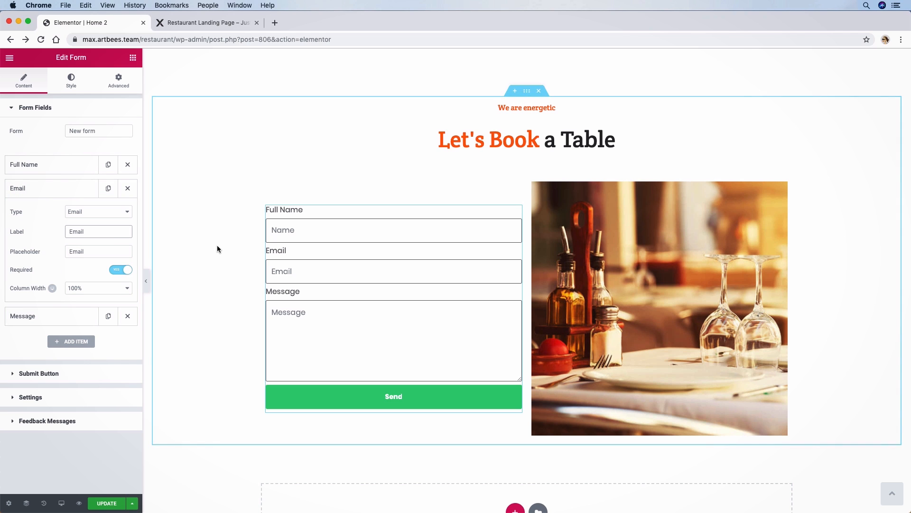
pyautogui.write('orking')
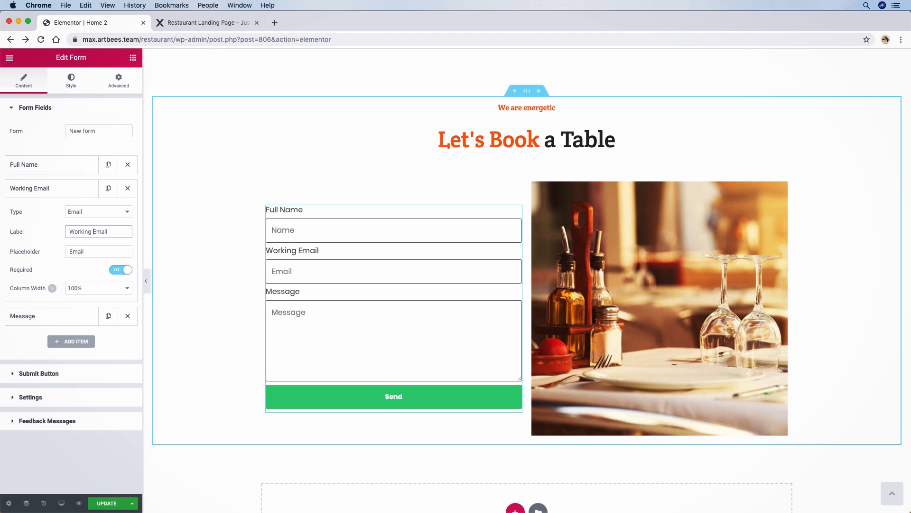
pyautogui.click(71, 195)
# Change the Message field's label to "Phone Number" and its placeholder to "Number".
pyautogui.click(58, 218)
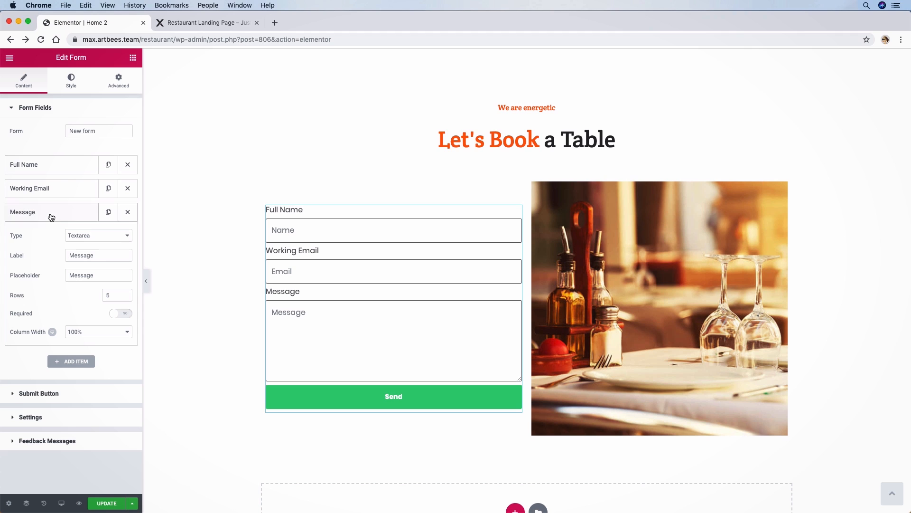
pyautogui.moveTo(108, 257); pyautogui.dragTo(58, 258)
pyautogui.write('Phone Number')
pyautogui.moveTo(98, 275); pyautogui.dragTo(0, 271)
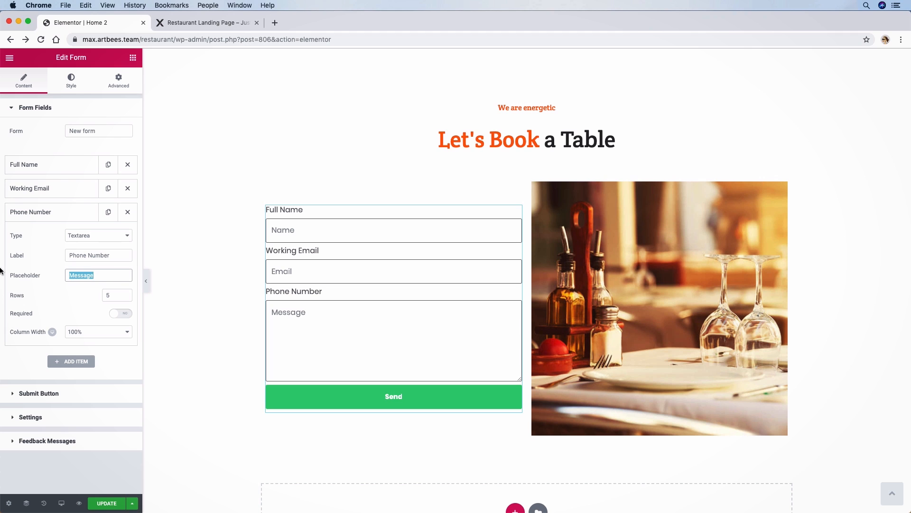
pyautogui.write('Number')
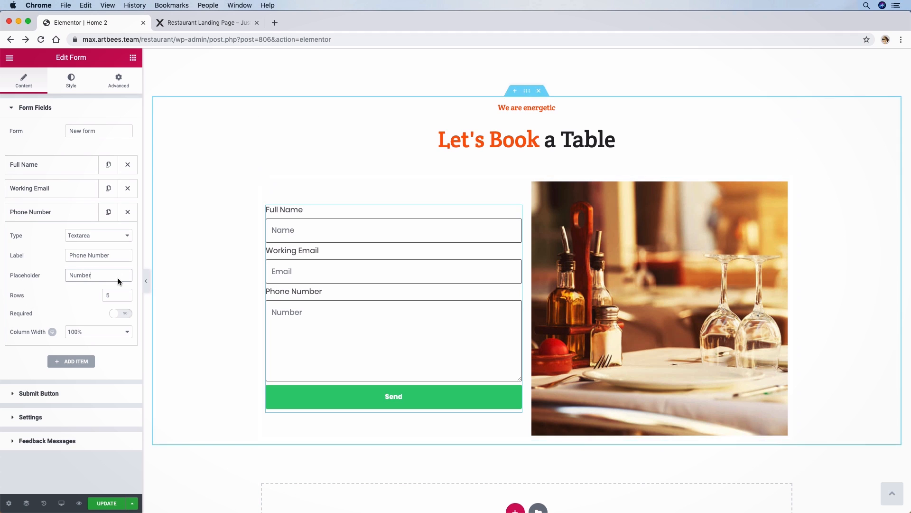
# Add a fourth form field of type Date with the label "Reservation Date".
pyautogui.click(71, 362)
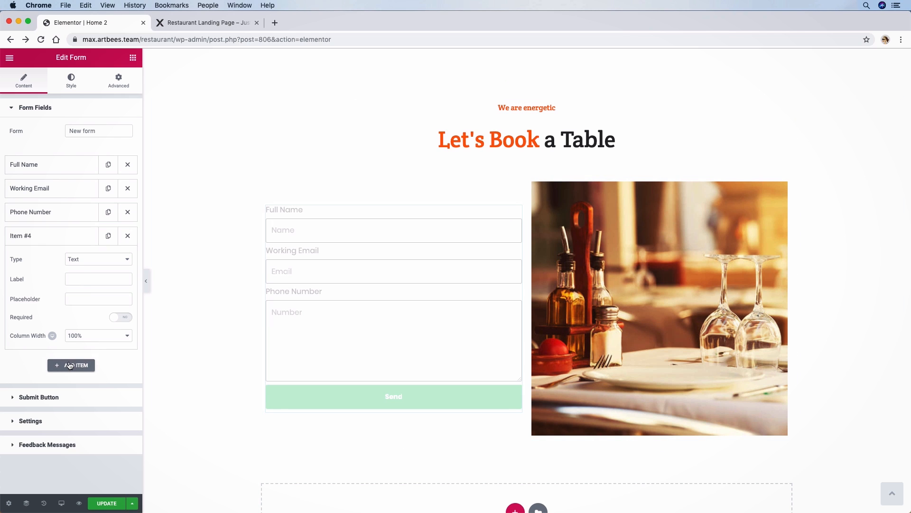
pyautogui.click(88, 267)
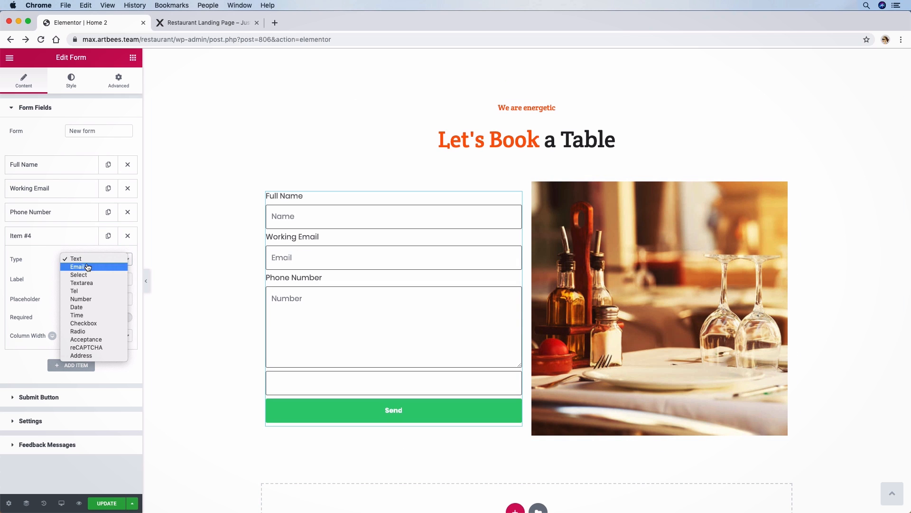
pyautogui.click(86, 307)
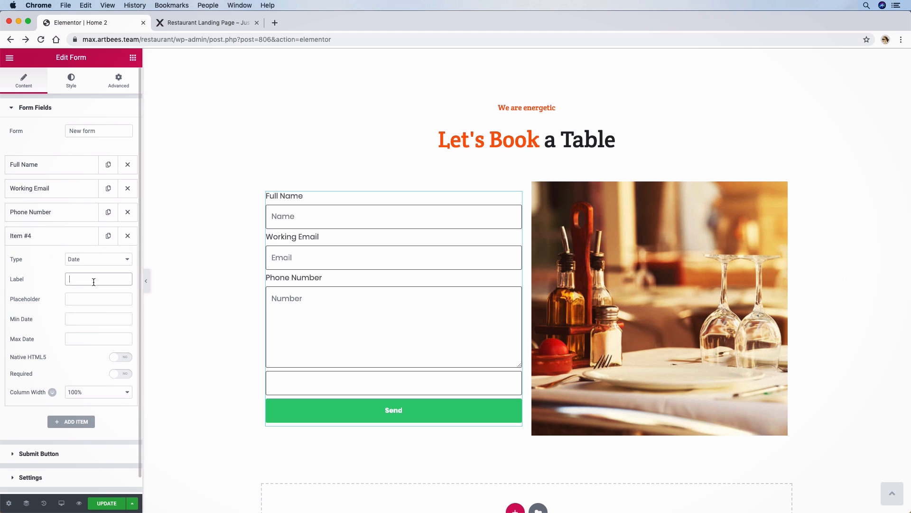
pyautogui.write('Reer')
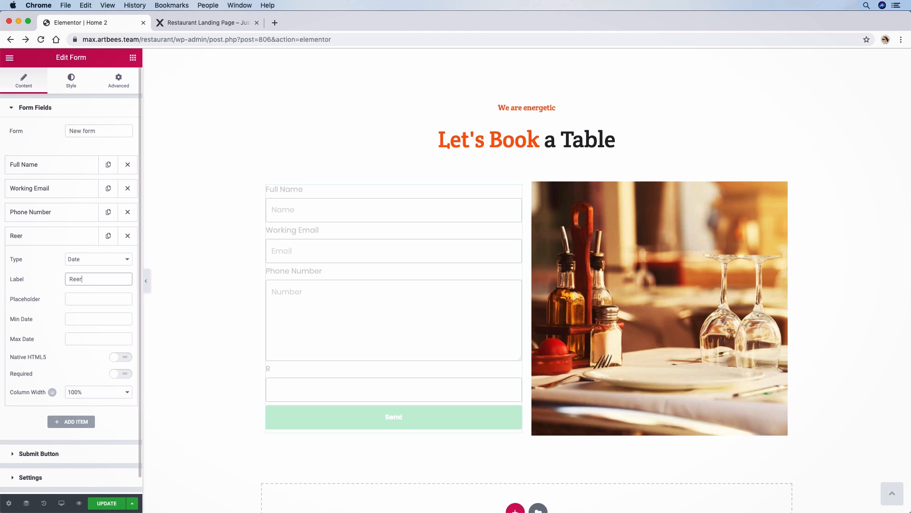
pyautogui.press('BackSpace')
pyautogui.press('BackSpace')
pyautogui.write('servation date')
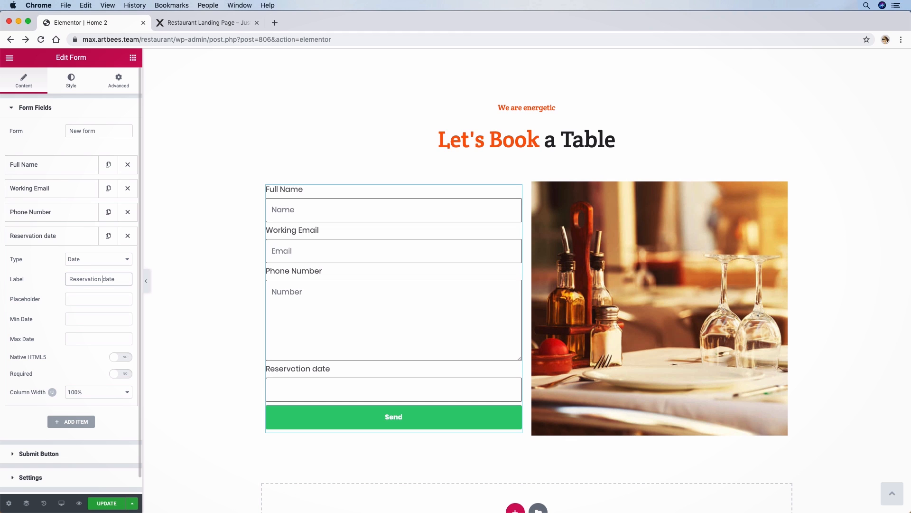
pyautogui.write('D')
# Set the Reservation Date field's placeholder to "DD/MM/YYYY".
pyautogui.click(89, 302)
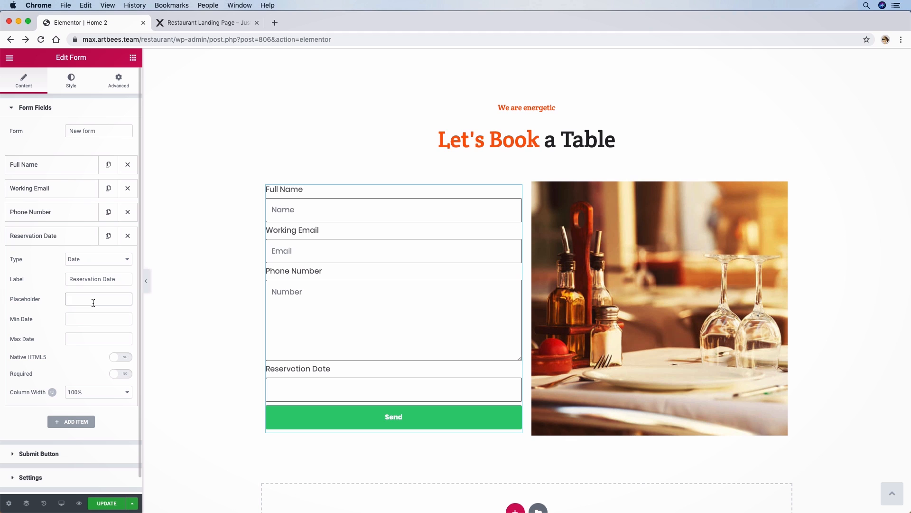
pyautogui.write('DD/MM')
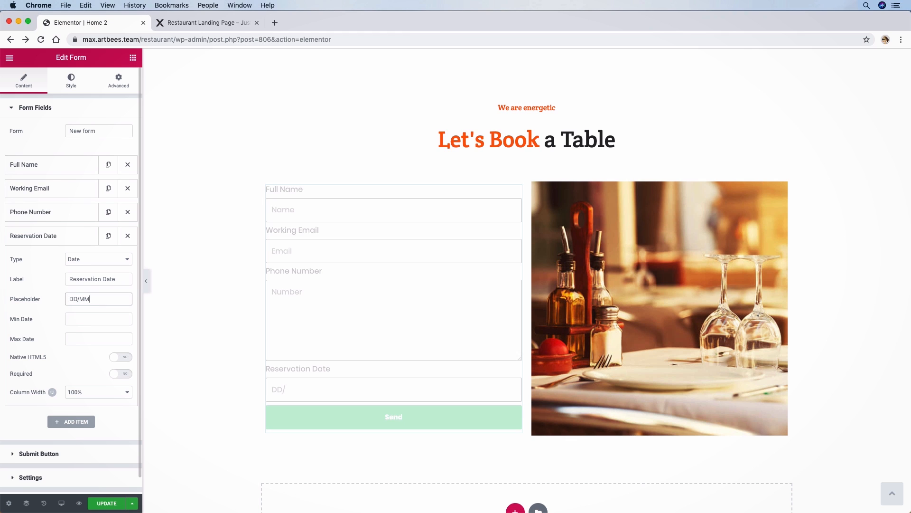
pyautogui.write('/YYYY')
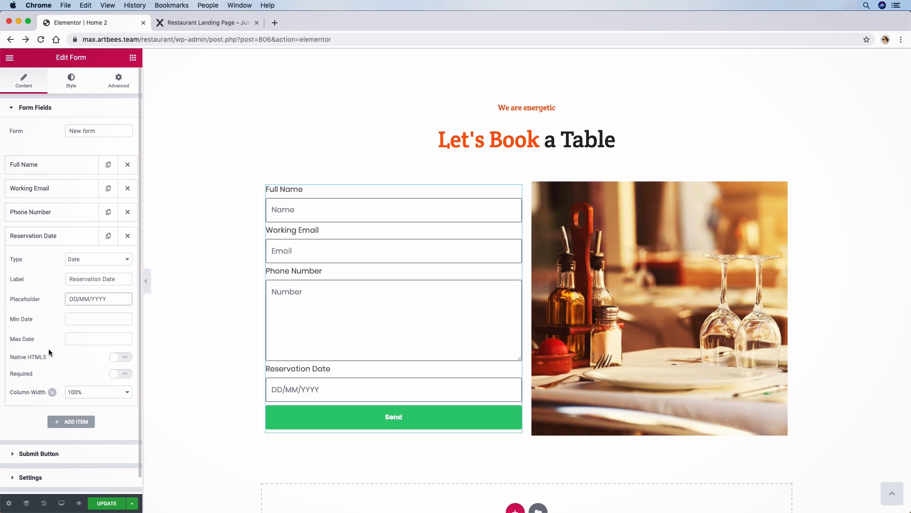
pyautogui.click(26, 113)
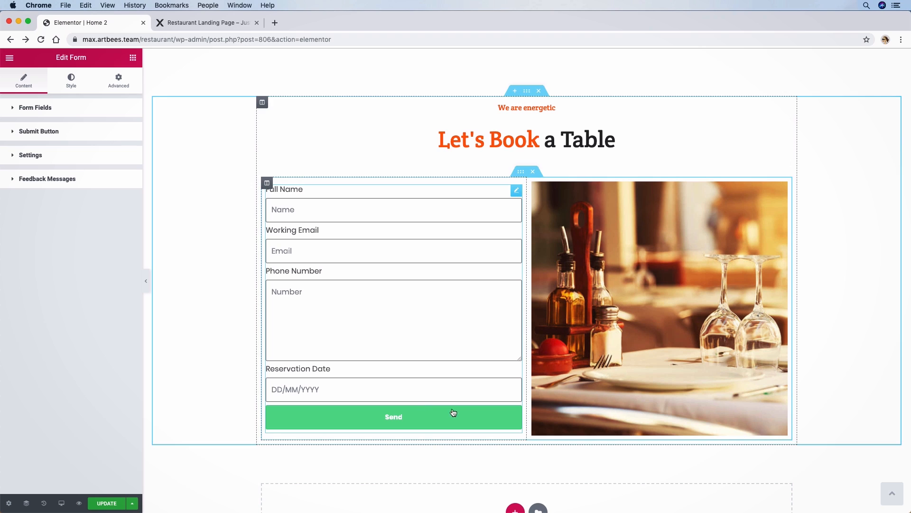
# Change the form's submit button text to "Make a Reservation".
pyautogui.click(57, 138)
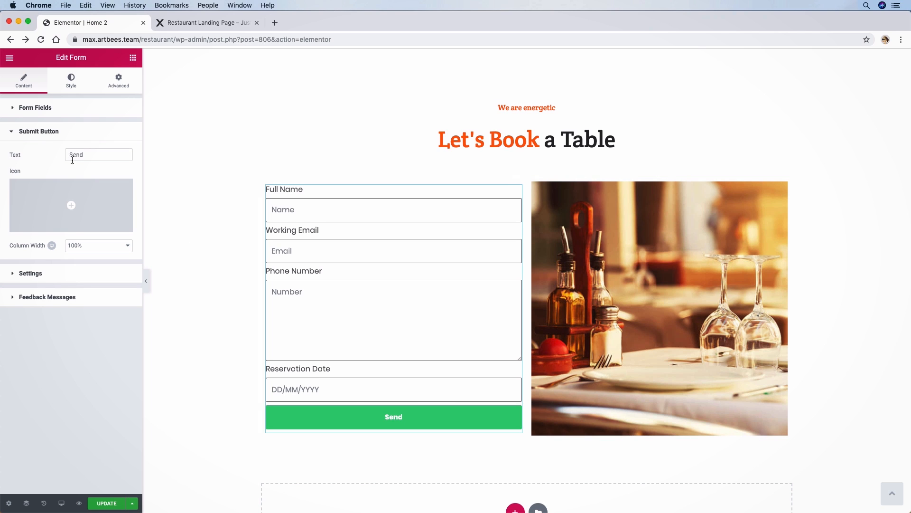
pyautogui.moveTo(92, 156); pyautogui.dragTo(55, 155)
pyautogui.write('Ma')
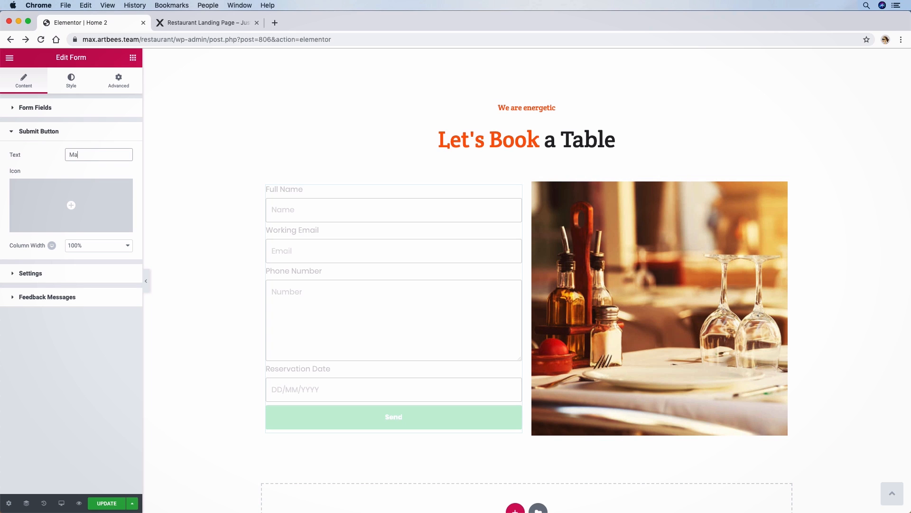
pyautogui.write('ke a Reservation')
pyautogui.click(48, 132)
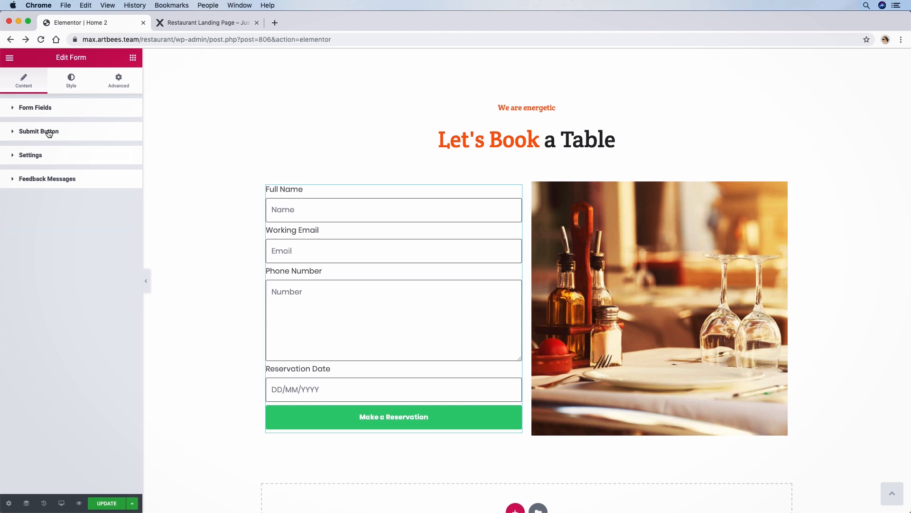
# Enable the form's custom feedback messages and set the success message to "Thanks your reservation have been received.".
pyautogui.click(27, 155)
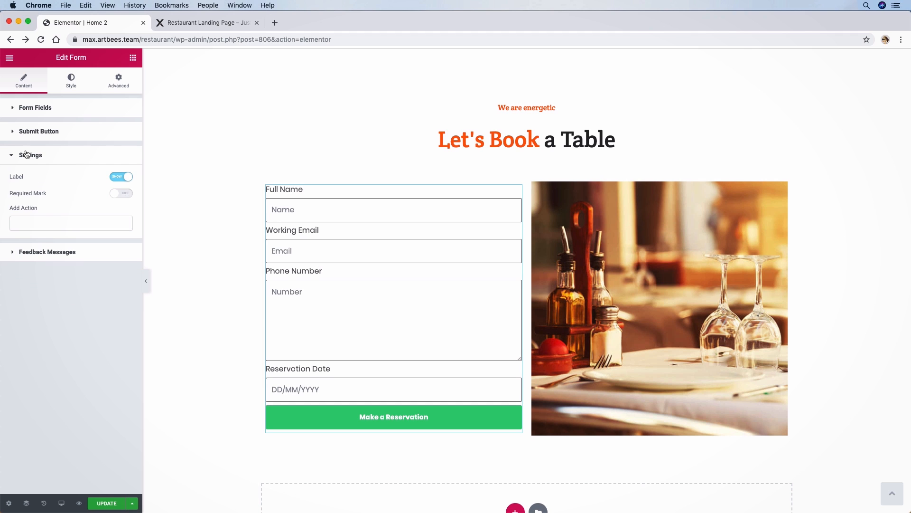
pyautogui.click(37, 252)
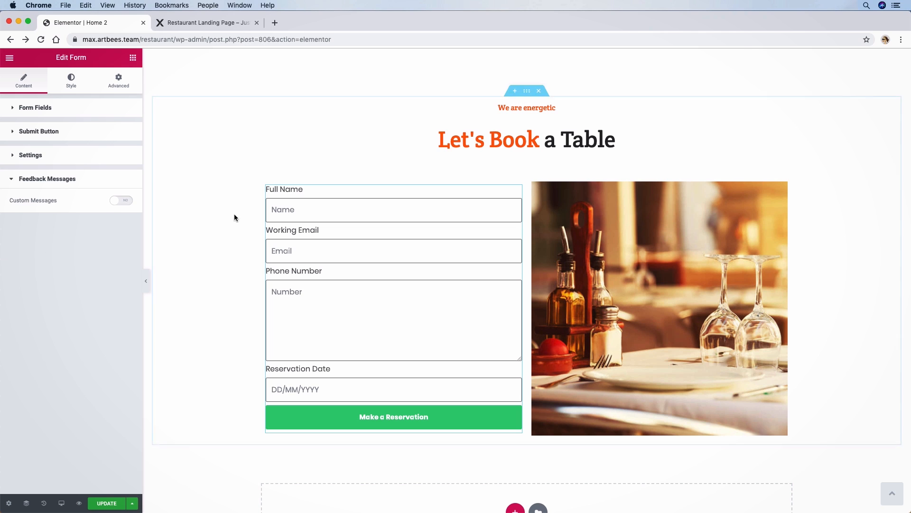
pyautogui.click(116, 200)
pyautogui.moveTo(101, 230); pyautogui.dragTo(2, 219)
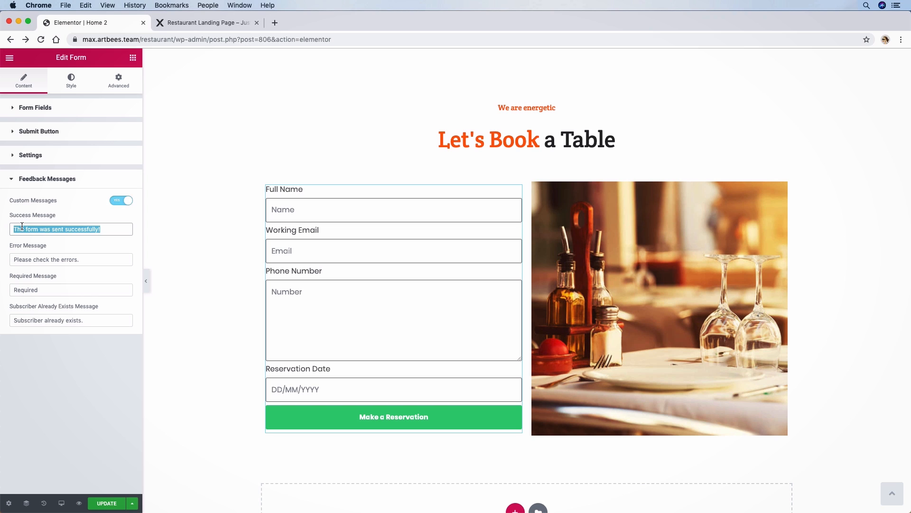
pyautogui.write('Thab')
pyautogui.press('BackSpace')
pyautogui.write('nks your reservation have ')
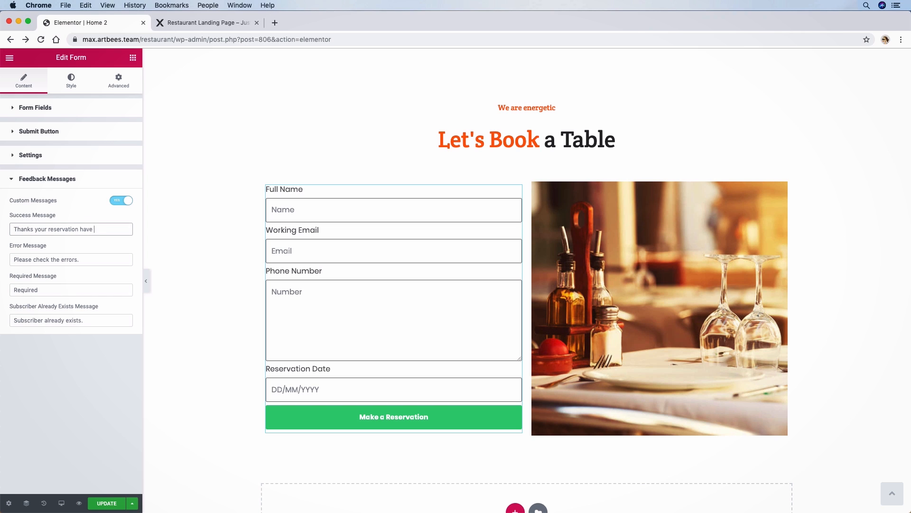
pyautogui.write('been received.')
# Clear the form's Subscriber Already Exists message.
pyautogui.moveTo(106, 262); pyautogui.dragTo(17, 260)
pyautogui.doubleClick(20, 261)
pyautogui.doubleClick(39, 291)
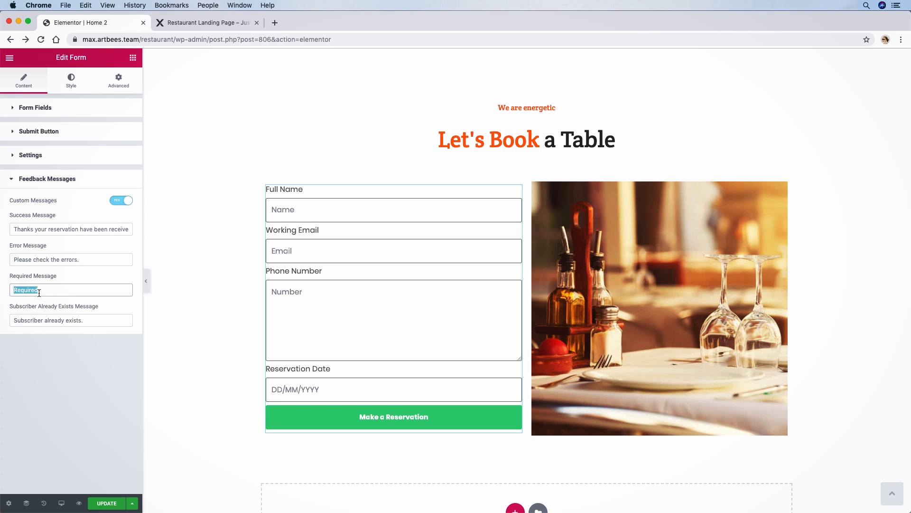
pyautogui.click(40, 292)
pyautogui.click(45, 320)
pyautogui.tripleClick(45, 320)
pyautogui.press('BackSpace')
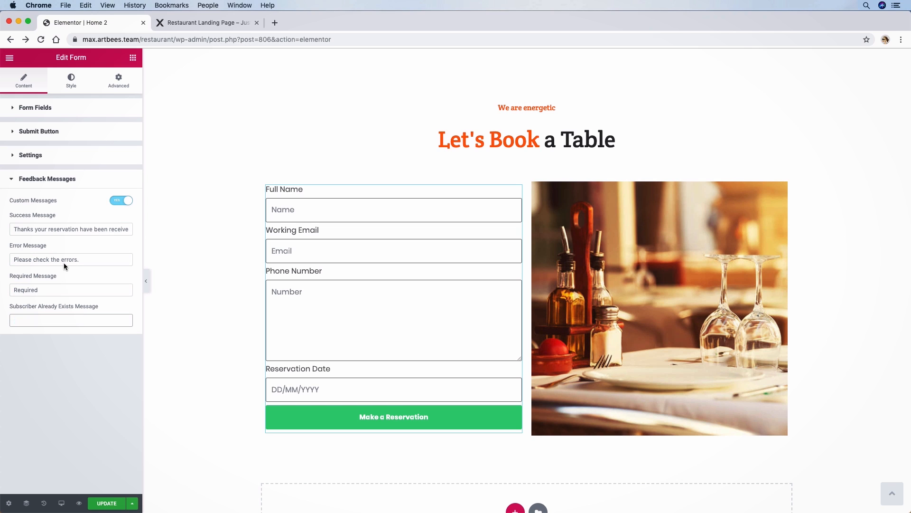
pyautogui.click(58, 186)
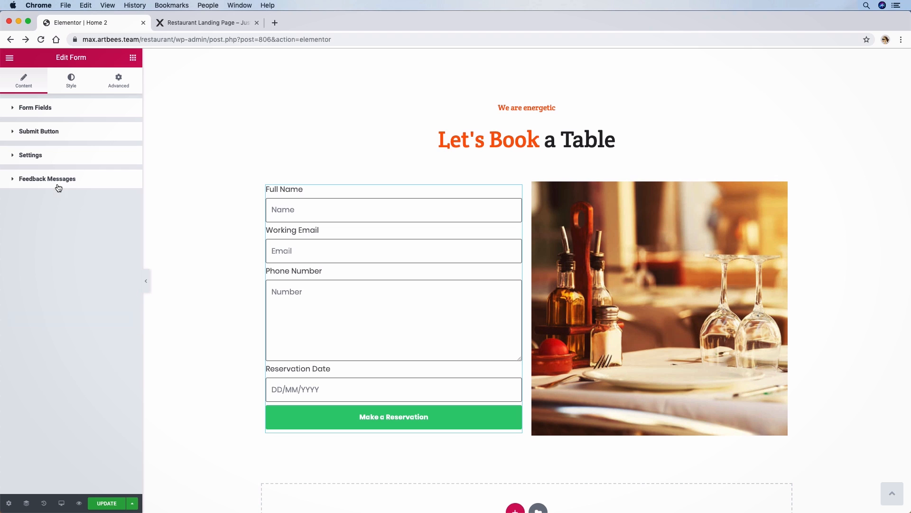
# Set the form's column spacing and row spacing to 30 each.
pyautogui.click(72, 85)
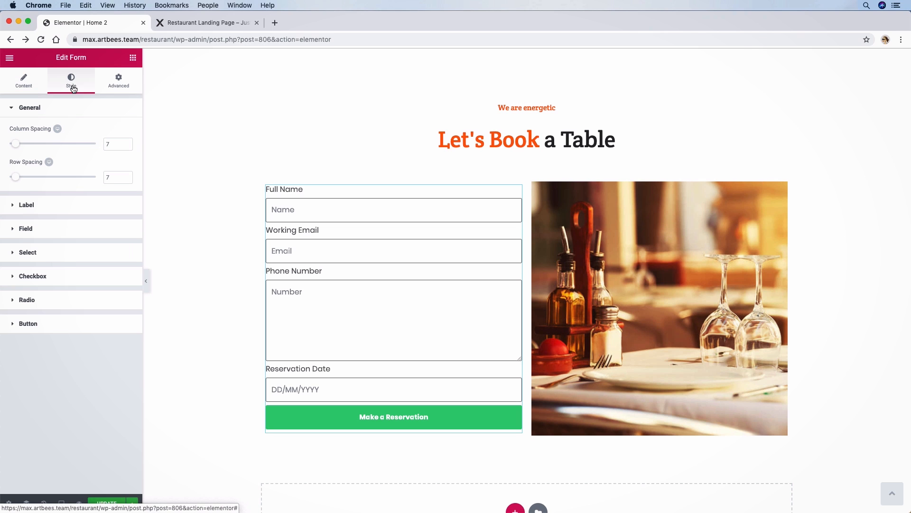
pyautogui.moveTo(15, 148); pyautogui.dragTo(36, 149)
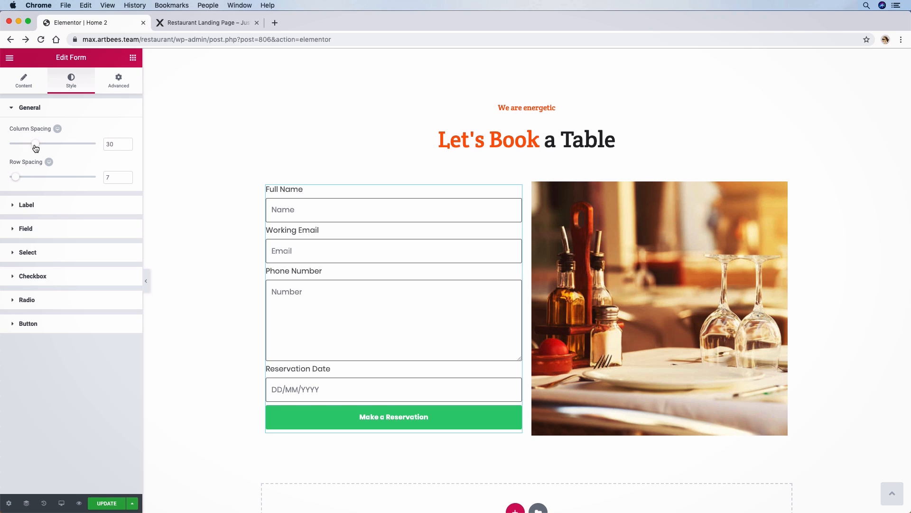
pyautogui.moveTo(19, 179); pyautogui.dragTo(40, 179)
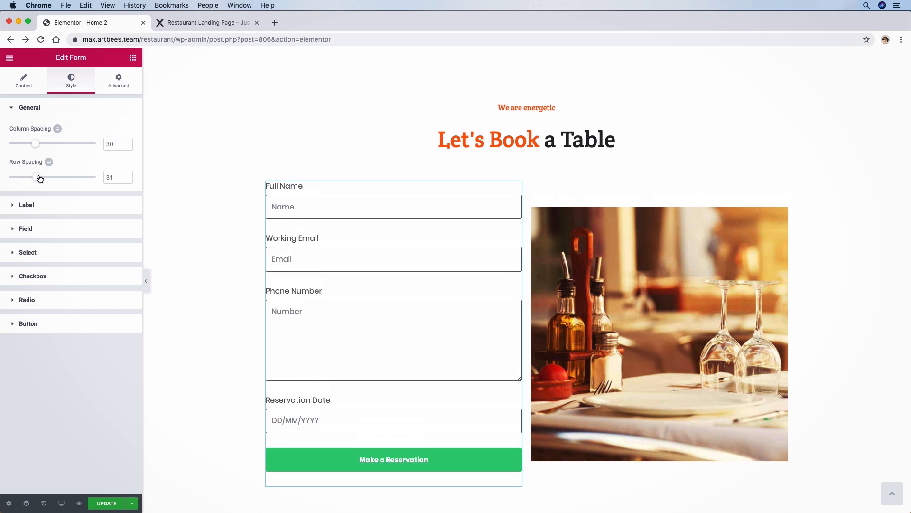
pyautogui.click(113, 178)
pyautogui.press('Down')
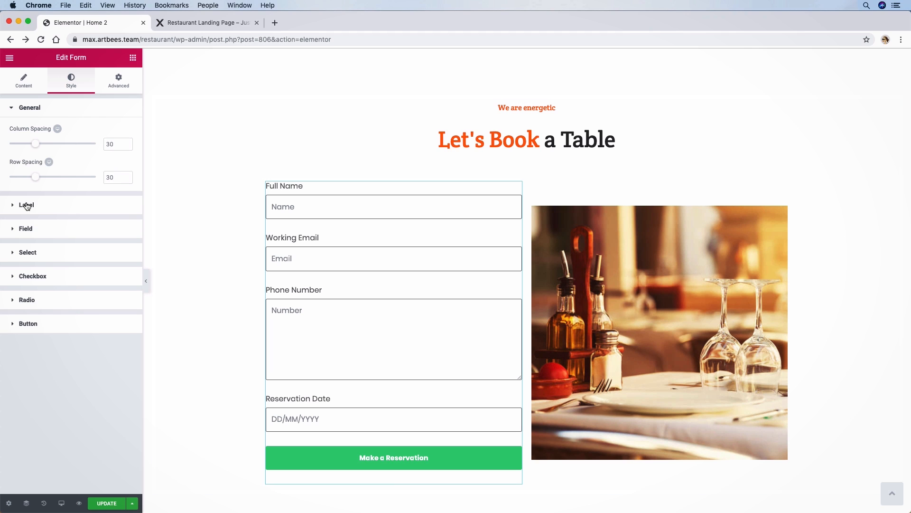
# Set the form's label color to black.
pyautogui.click(26, 205)
pyautogui.click(127, 156)
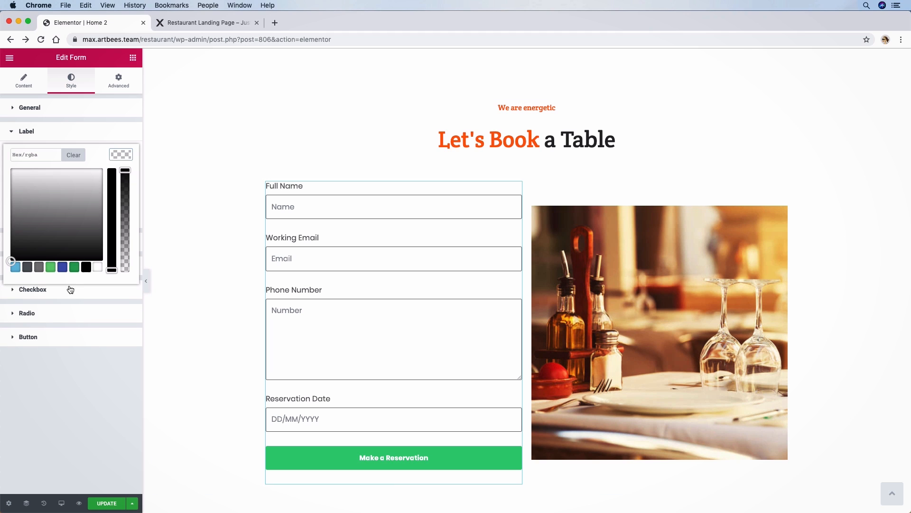
pyautogui.click(86, 267)
pyautogui.click(85, 142)
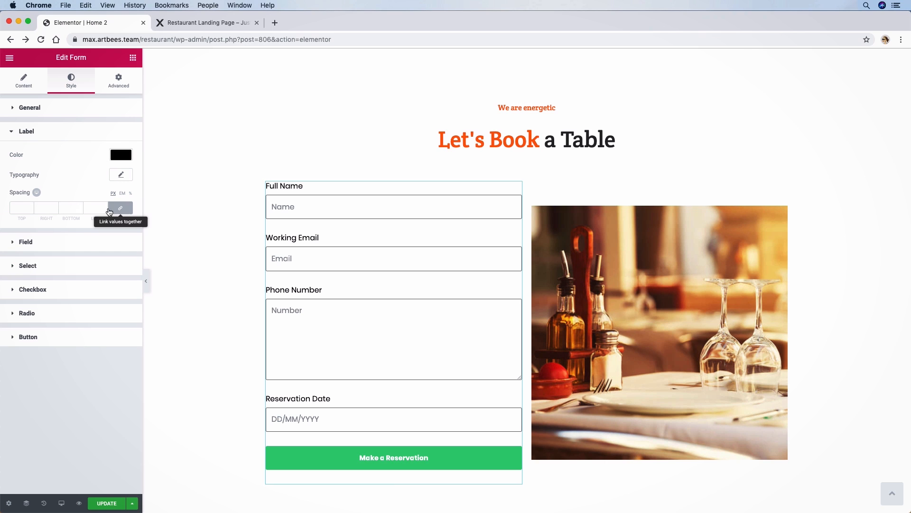
# Unlink the label spacing values and set the bottom spacing to 5 px.
pyautogui.click(113, 209)
pyautogui.click(69, 209)
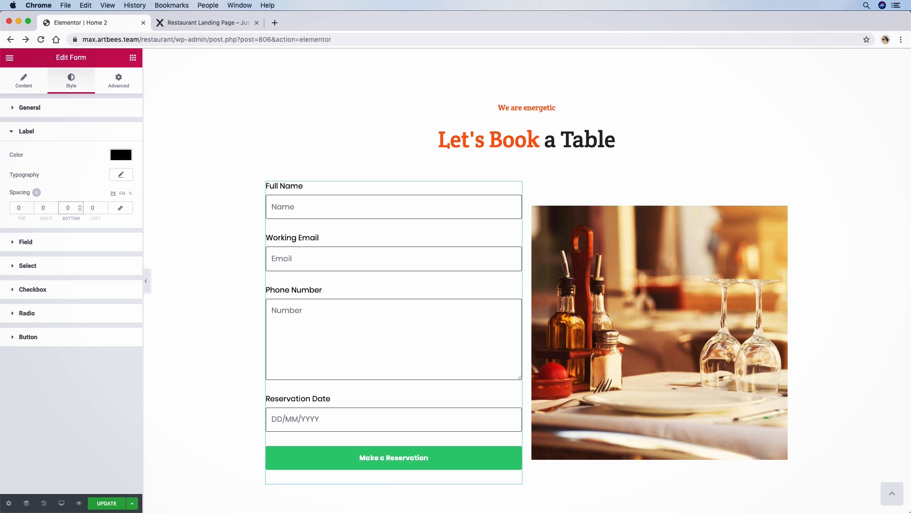
pyautogui.write('5')
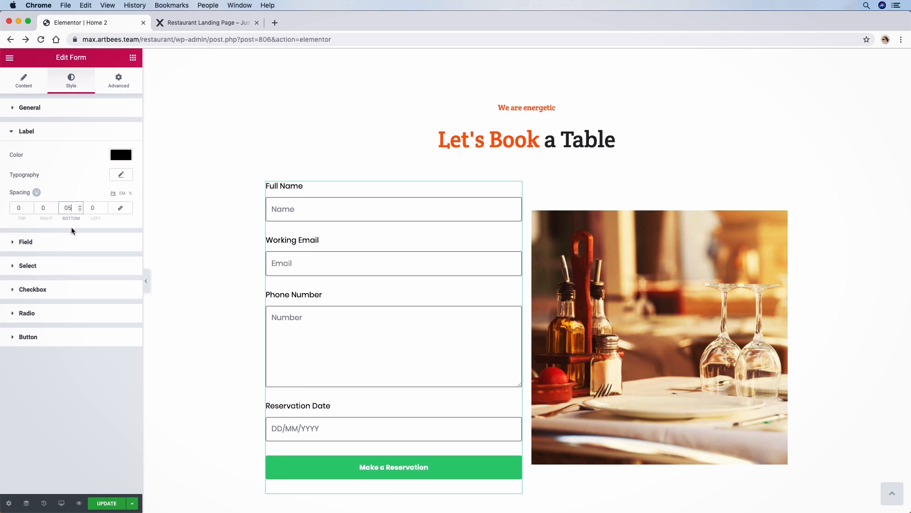
pyautogui.doubleClick(68, 208)
pyautogui.write('5')
# Give the form fields a solid border with a width of 1 on all sides.
pyautogui.click(67, 247)
pyautogui.click(66, 244)
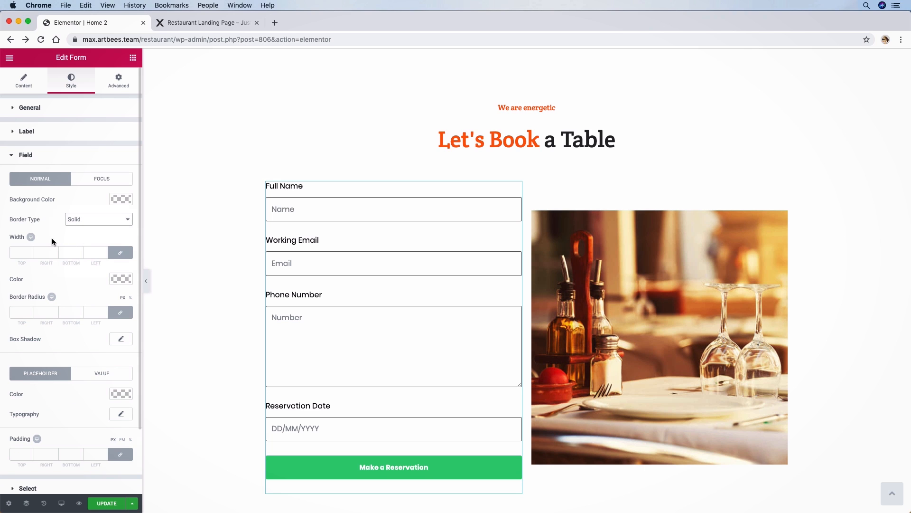
pyautogui.click(17, 252)
pyautogui.scroll(-1, 17, 252)
pyautogui.write('1')
# Set the form fields' border color to light grey and their border radius to 5 px.
pyautogui.click(120, 279)
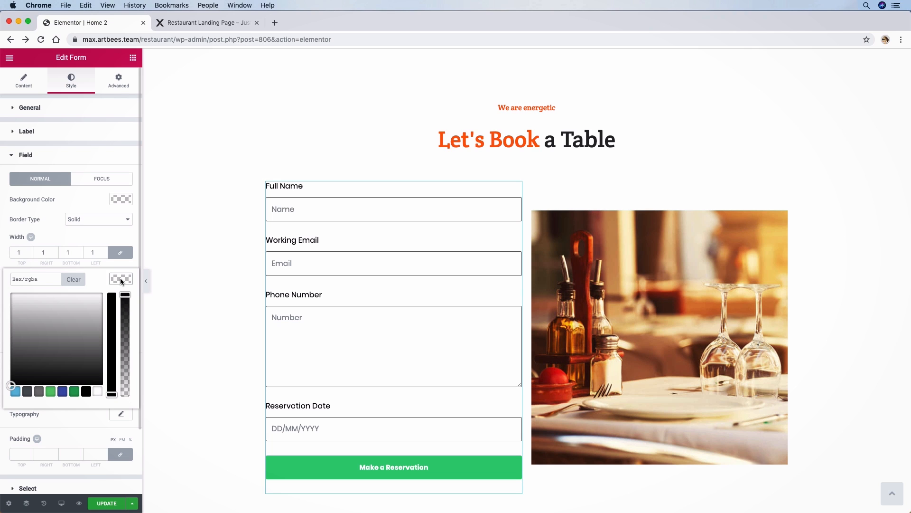
pyautogui.moveTo(10, 386); pyautogui.dragTo(11, 303)
pyautogui.click(121, 279)
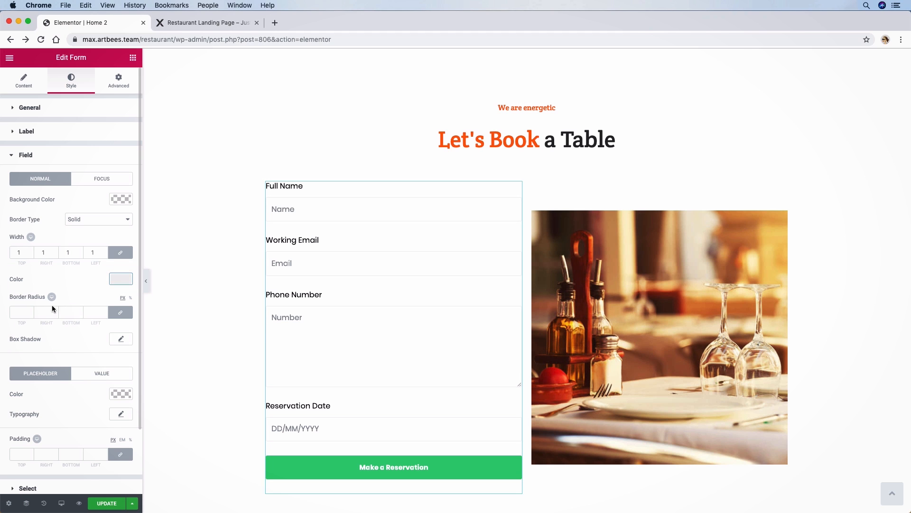
pyautogui.click(26, 313)
# Unlink the field padding and set it to 9 px top and bottom and 15 px right and left.
pyautogui.scroll(-3, 88, 293)
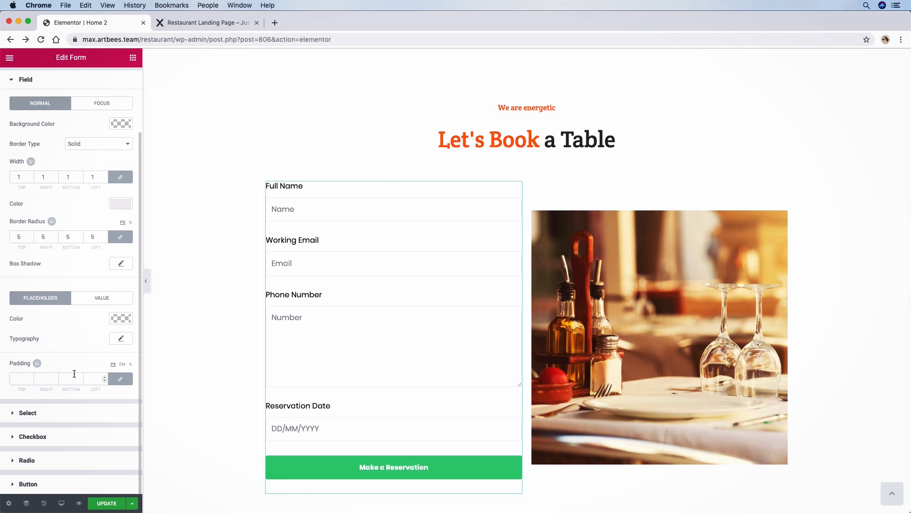
pyautogui.click(120, 379)
pyautogui.doubleClick(23, 379)
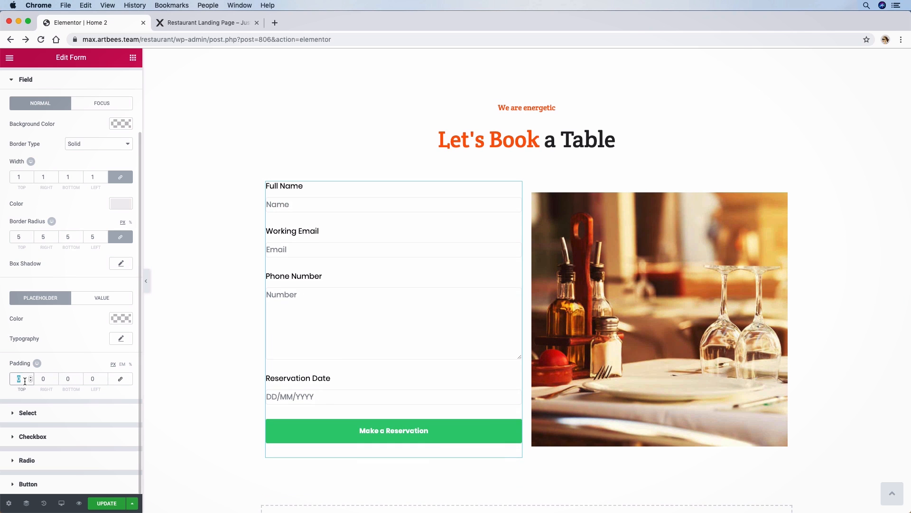
pyautogui.write('9')
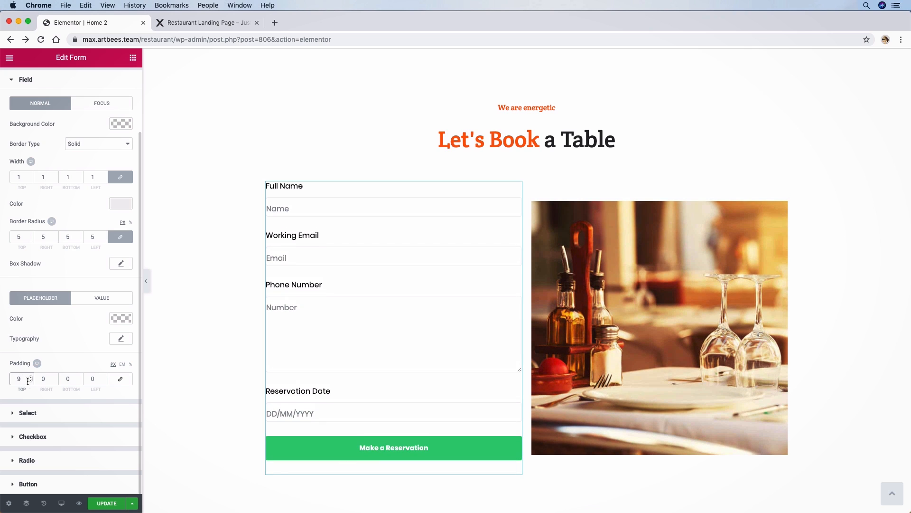
pyautogui.doubleClick(37, 381)
pyautogui.write('15')
pyautogui.doubleClick(72, 380)
pyautogui.write('9')
pyautogui.doubleClick(89, 378)
pyautogui.write('15')
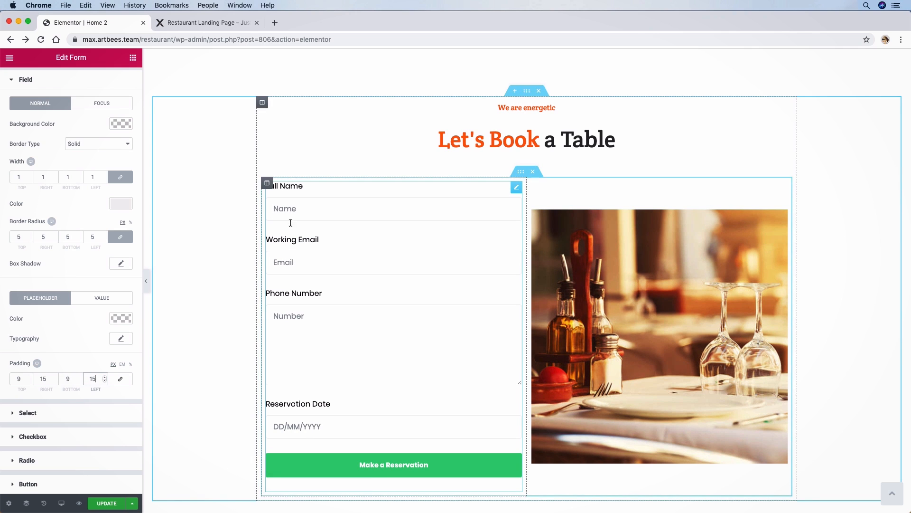
# Set the font weight of the form fields' placeholder text to 200.
pyautogui.click(101, 324)
pyautogui.click(122, 338)
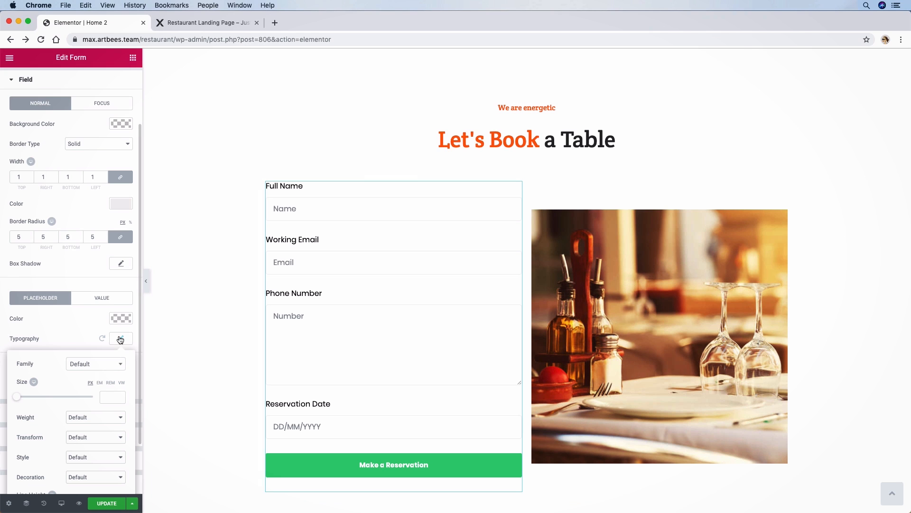
pyautogui.click(101, 420)
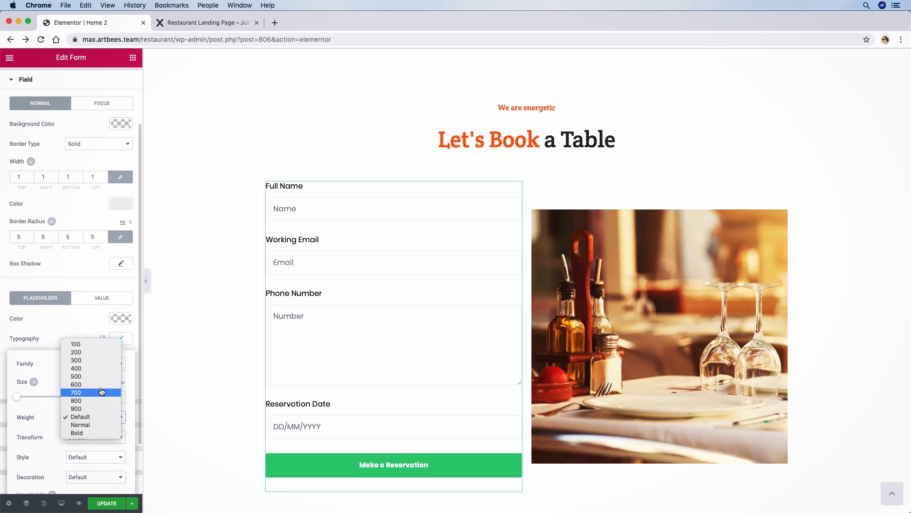
pyautogui.click(95, 360)
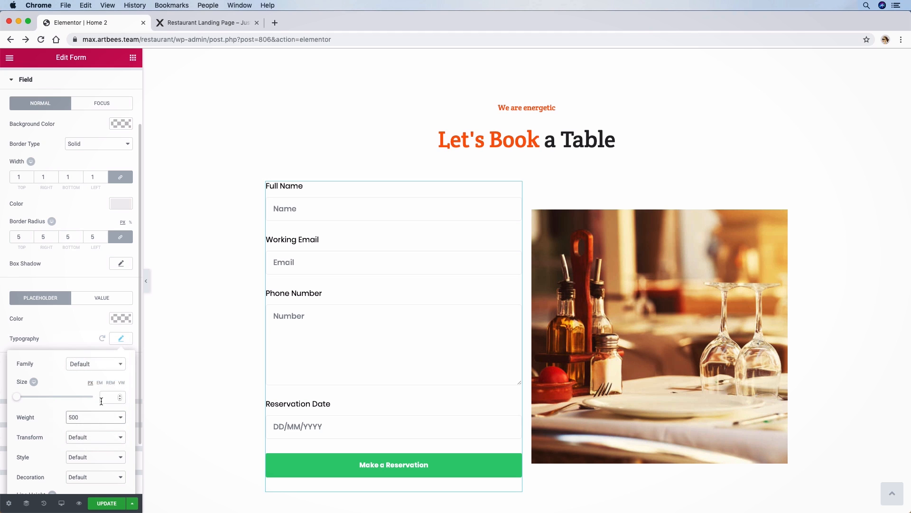
pyautogui.click(102, 417)
pyautogui.click(91, 409)
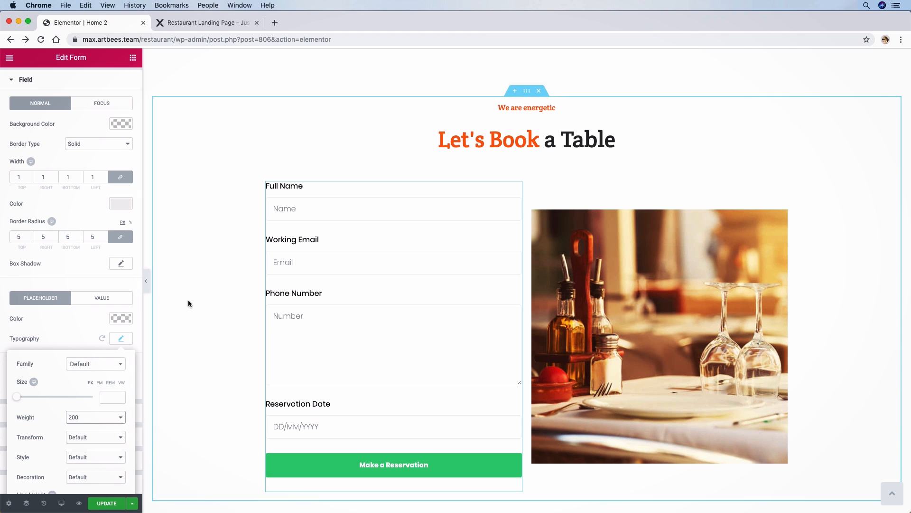
pyautogui.click(120, 340)
# Switch the submit button's width unit to pixels and set the width to 220 px.
pyautogui.click(37, 412)
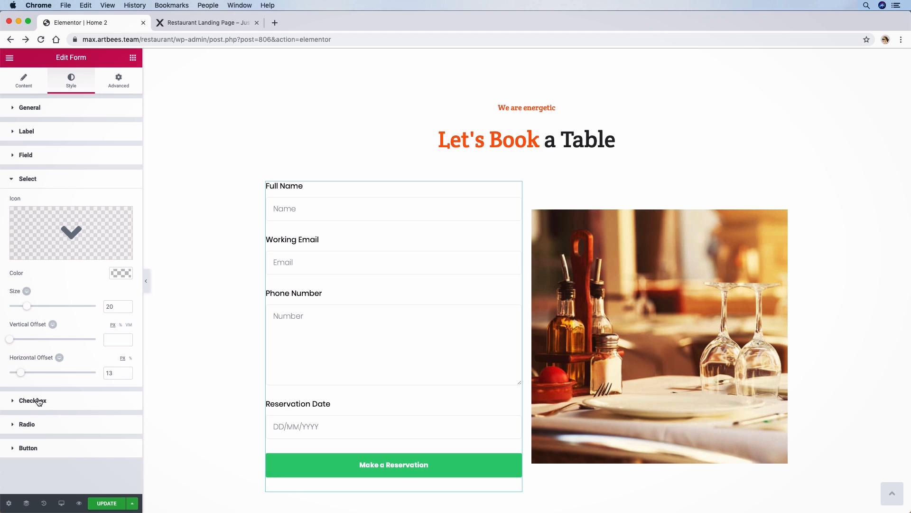
pyautogui.click(28, 448)
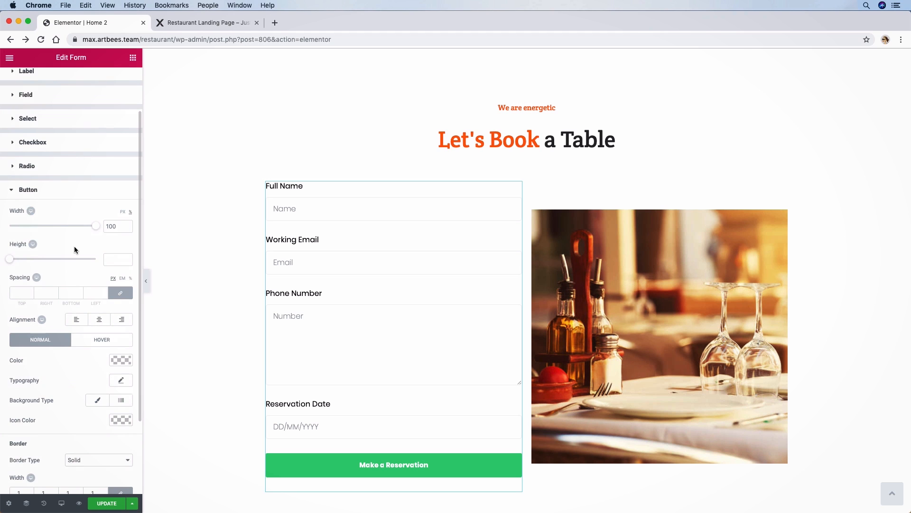
pyautogui.click(122, 216)
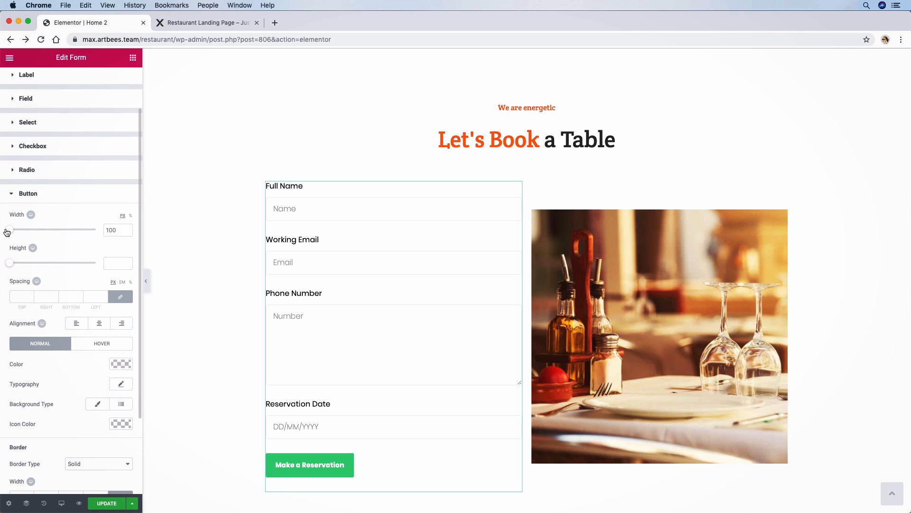
pyautogui.moveTo(11, 231)
pyautogui.mouseDown()
pyautogui.moveTo(42, 232)
pyautogui.moveTo(29, 230)
pyautogui.mouseUp()
pyautogui.scroll(1, 27, 230)
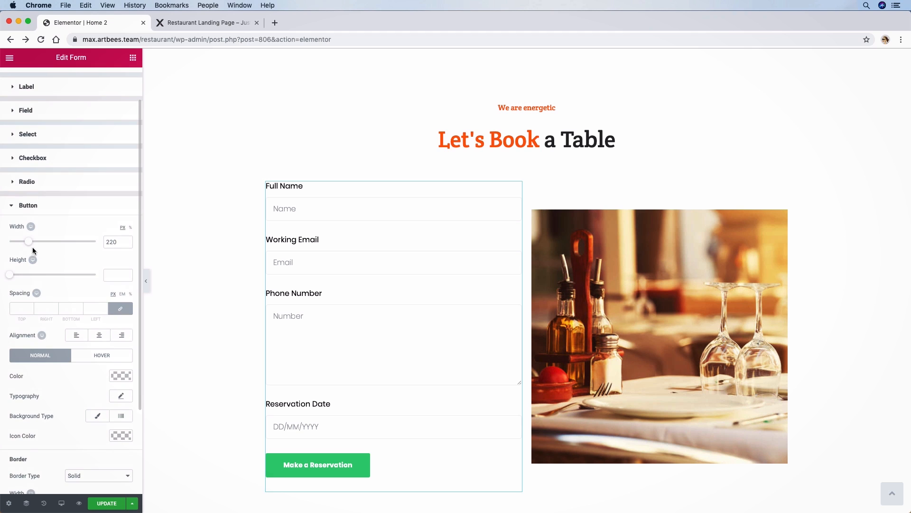
# Set the submit button's height to 60.
pyautogui.moveTo(9, 275); pyautogui.dragTo(16, 278)
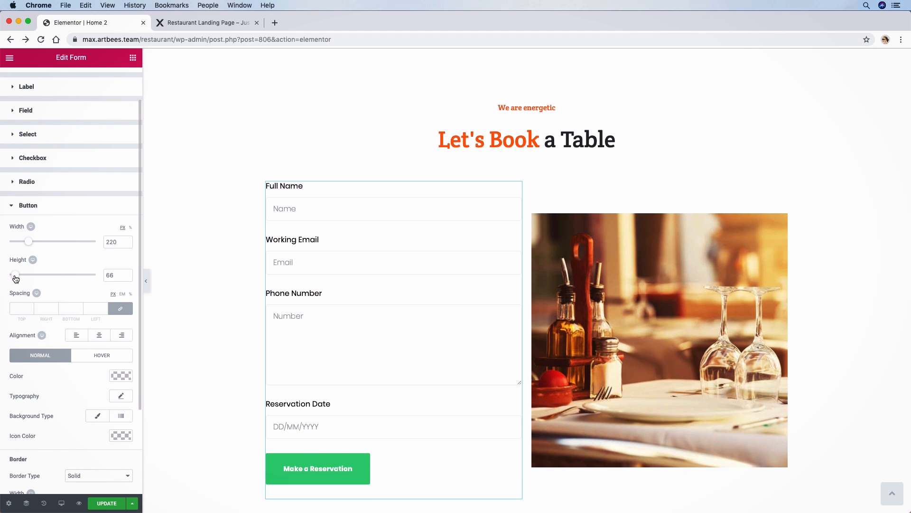
pyautogui.click(116, 275)
pyautogui.press('BackSpace')
pyautogui.write('0')
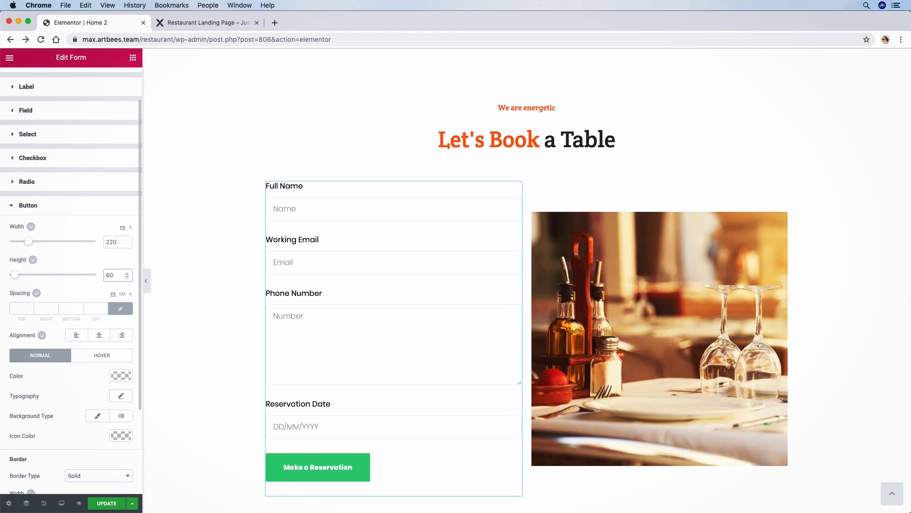
# Set the submit button's text size to 16 px.
pyautogui.click(125, 397)
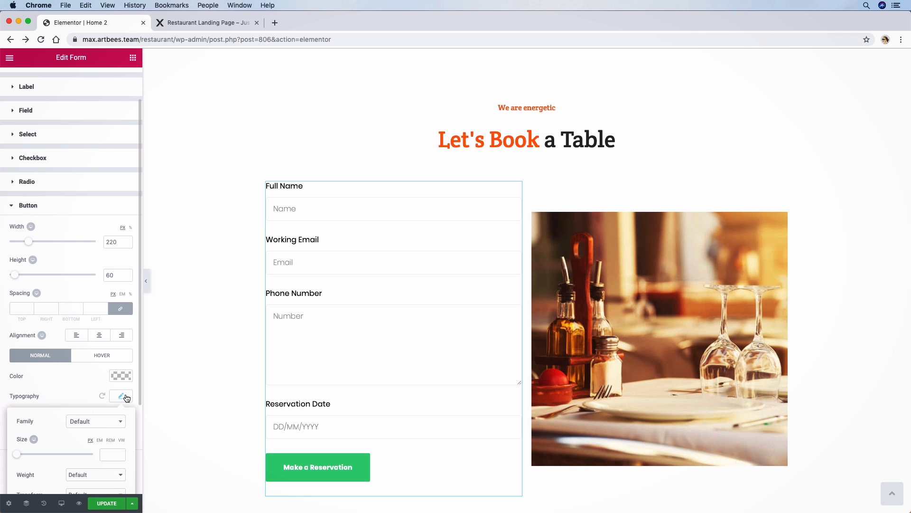
pyautogui.scroll(-5, 116, 391)
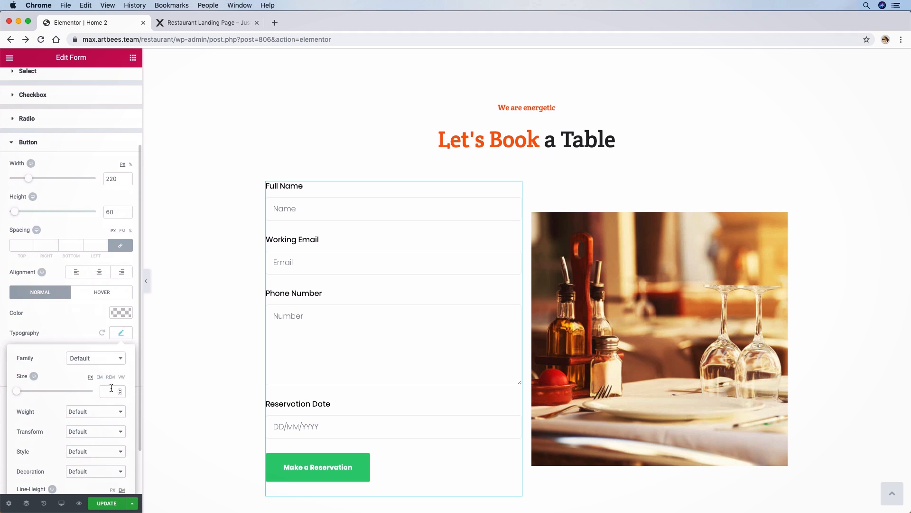
pyautogui.scroll(-1, 112, 388)
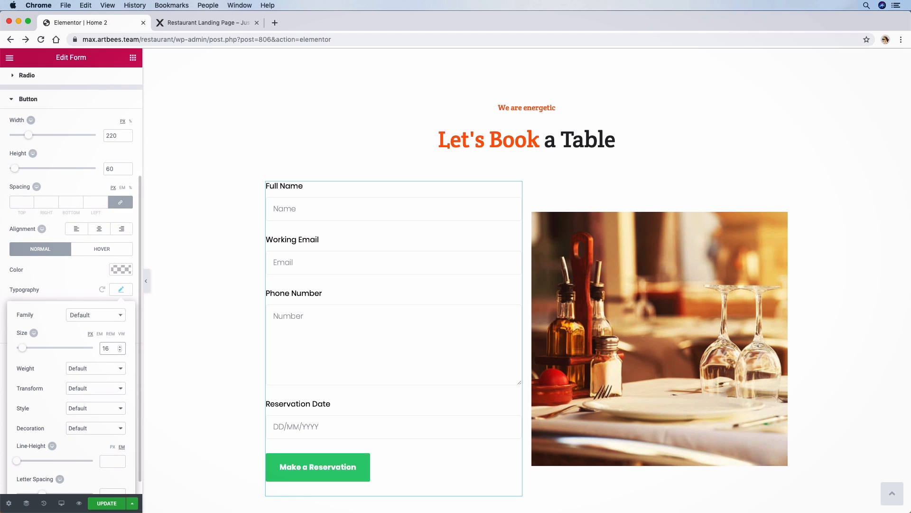
# Set the font weight of the submit button's text to 500.
pyautogui.click(105, 368)
pyautogui.click(77, 331)
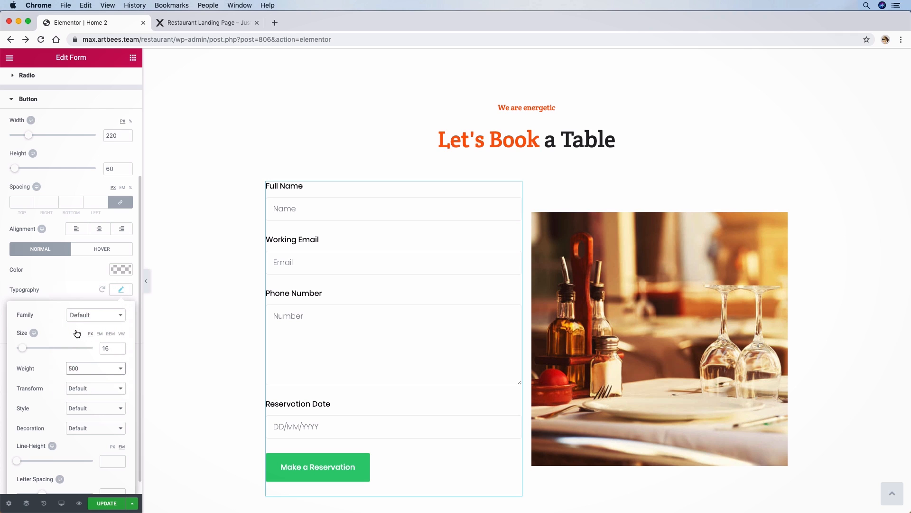
pyautogui.click(119, 290)
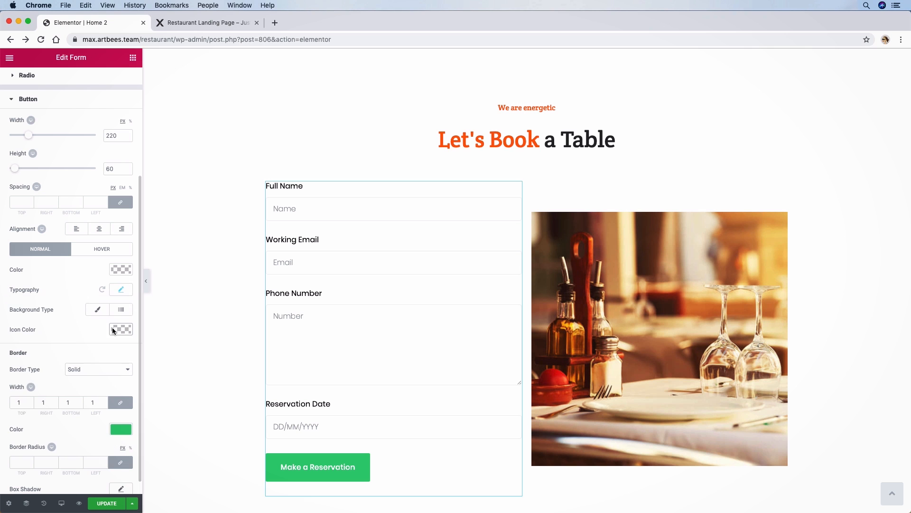
# Check the button on the reference landing page and set the submit button's border type to None with a 5 px radius on all corners.
pyautogui.click(209, 22)
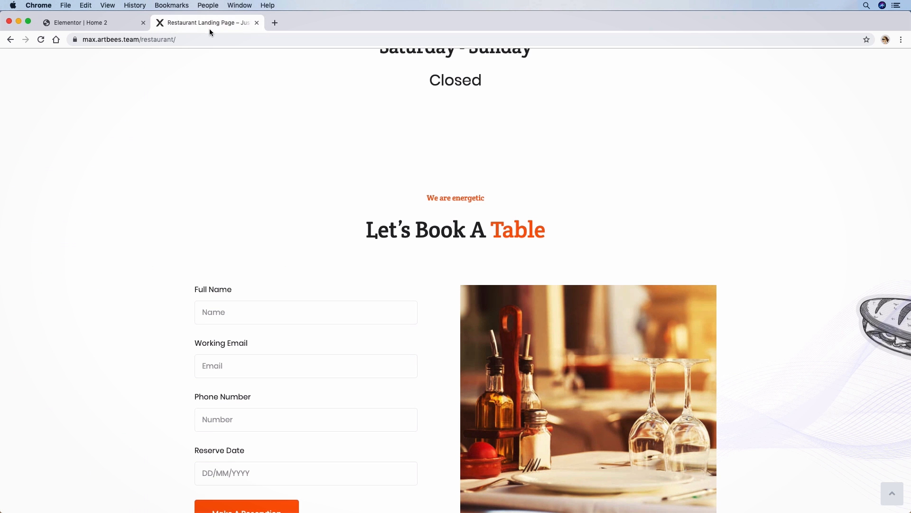
pyautogui.scroll(-3, 312, 166)
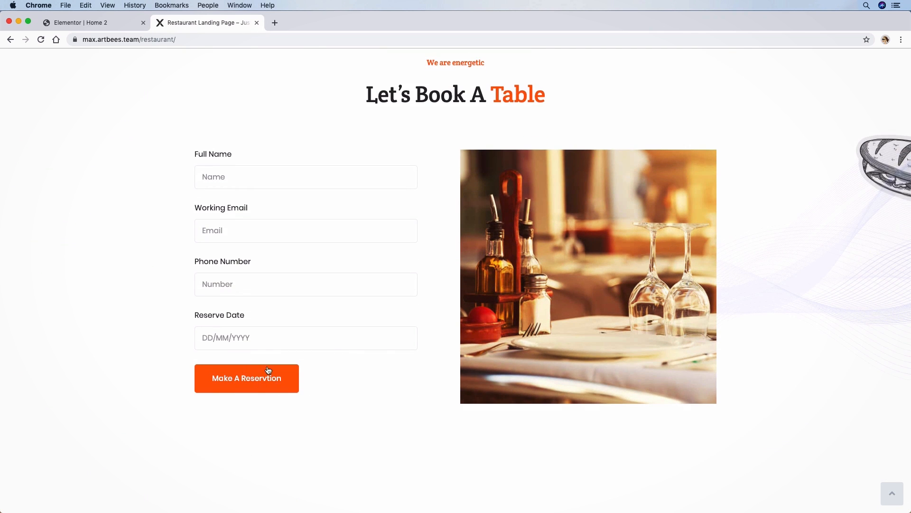
pyautogui.click(109, 25)
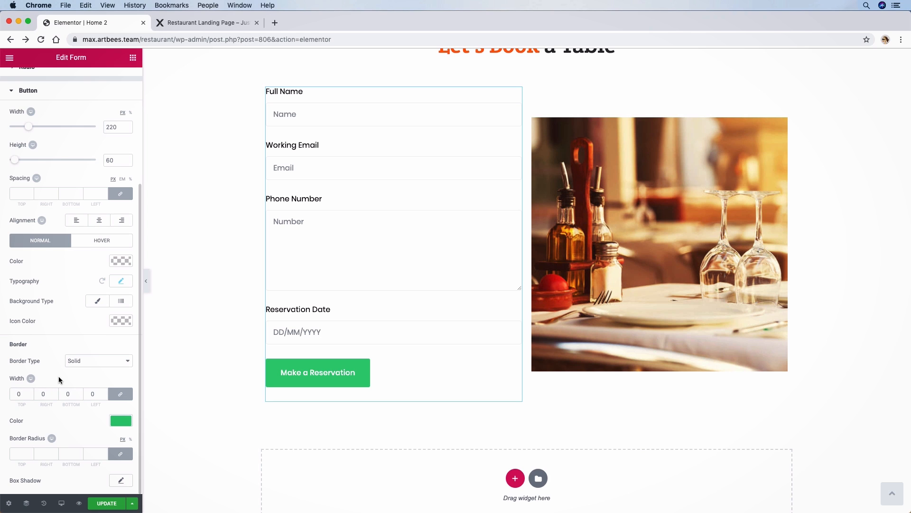
pyautogui.scroll(1, 58, 376)
pyautogui.click(84, 365)
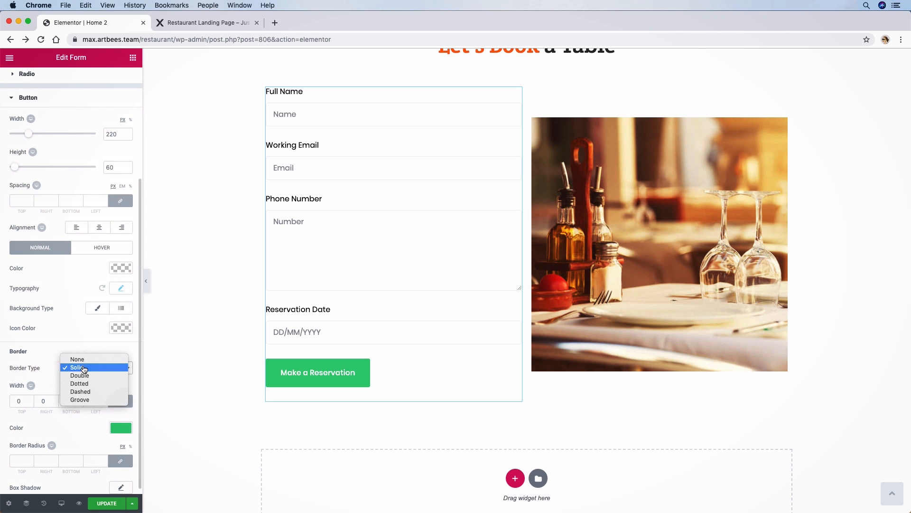
pyautogui.click(87, 360)
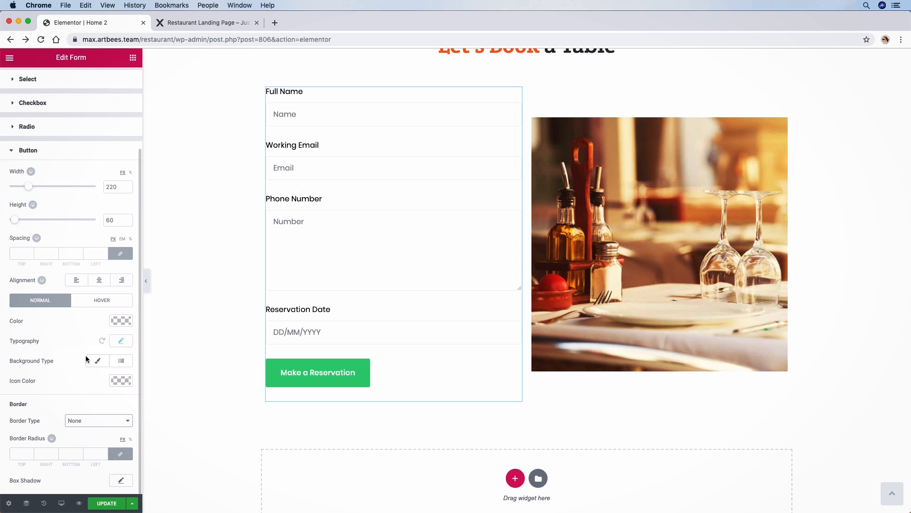
pyautogui.click(18, 457)
# Give the submit button a classic background with the color #ff4d00.
pyautogui.scroll(1, 77, 433)
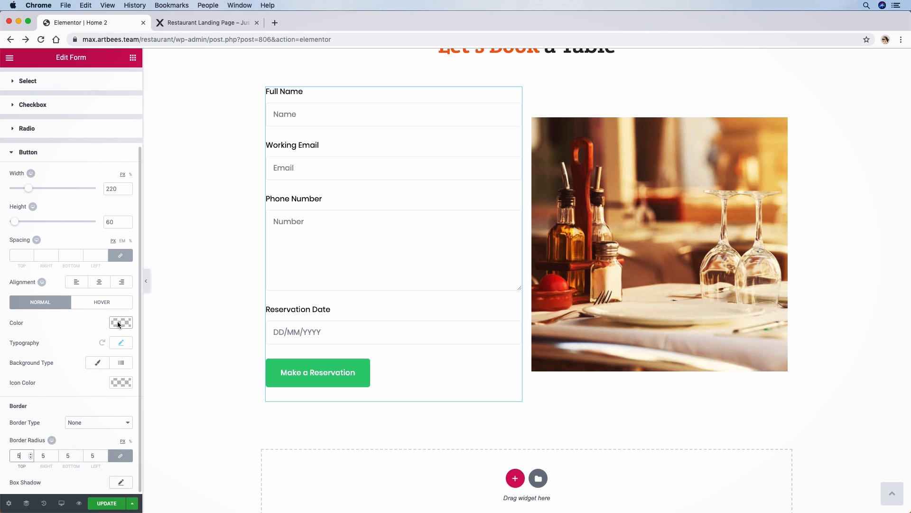
pyautogui.click(98, 362)
pyautogui.click(120, 382)
pyautogui.scroll(-1, 70, 379)
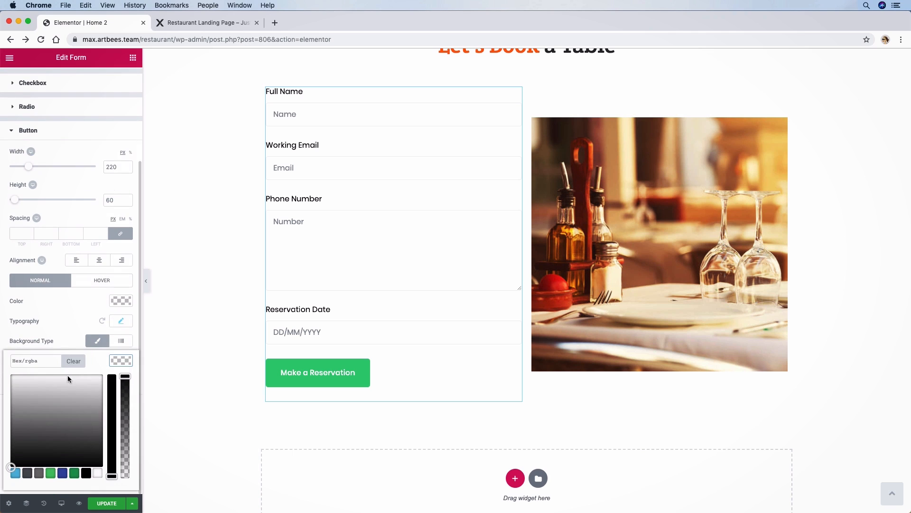
pyautogui.click(38, 362)
pyautogui.write('#ff4d00')
pyautogui.click(60, 331)
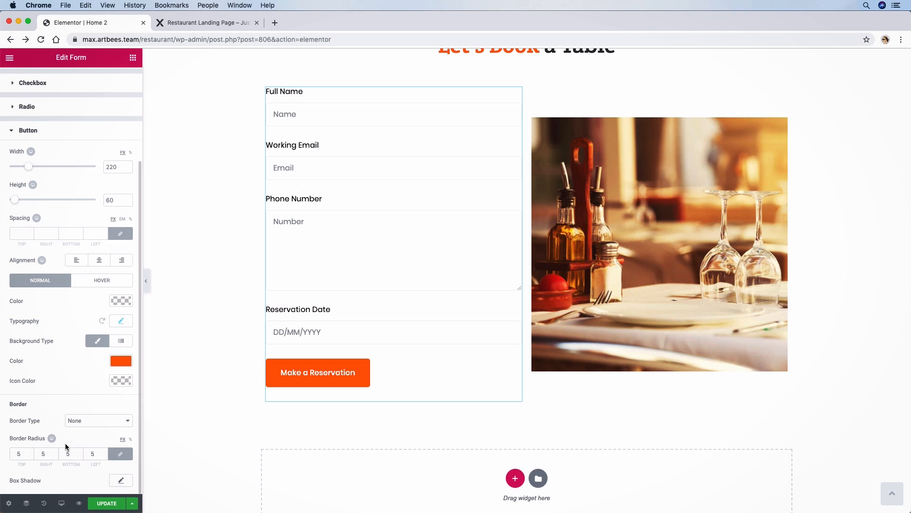
# Change the Phone Number field's type to Tel in the reservation form and update the page.
pyautogui.scroll(3, 281, 223)
pyautogui.click(146, 280)
pyautogui.click(3, 277)
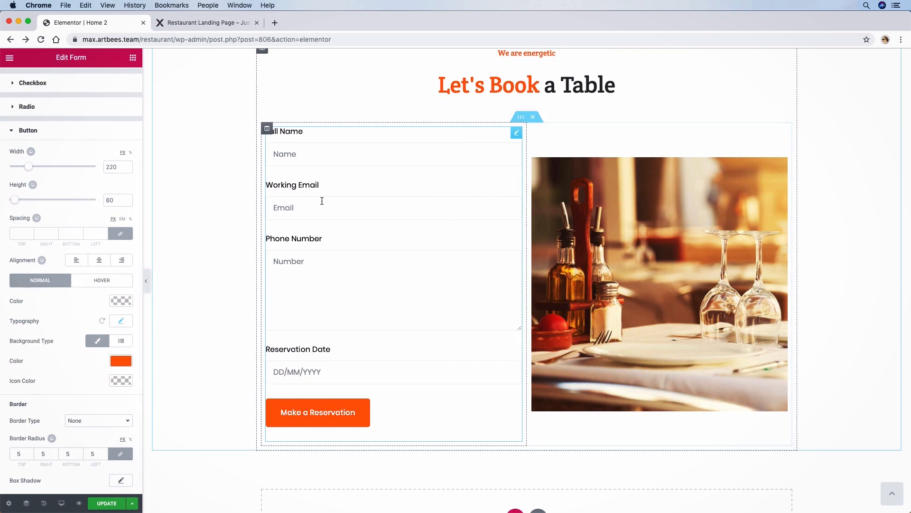
pyautogui.click(312, 201)
pyautogui.click(518, 139)
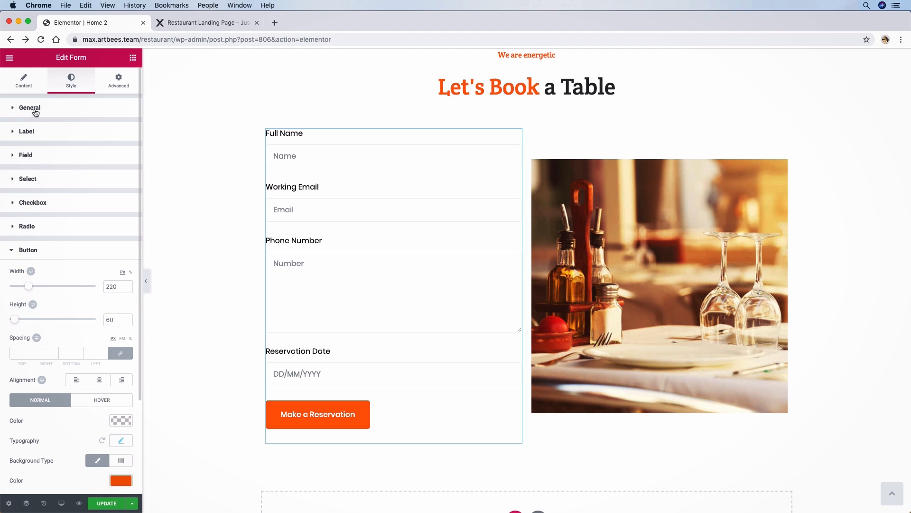
pyautogui.click(19, 89)
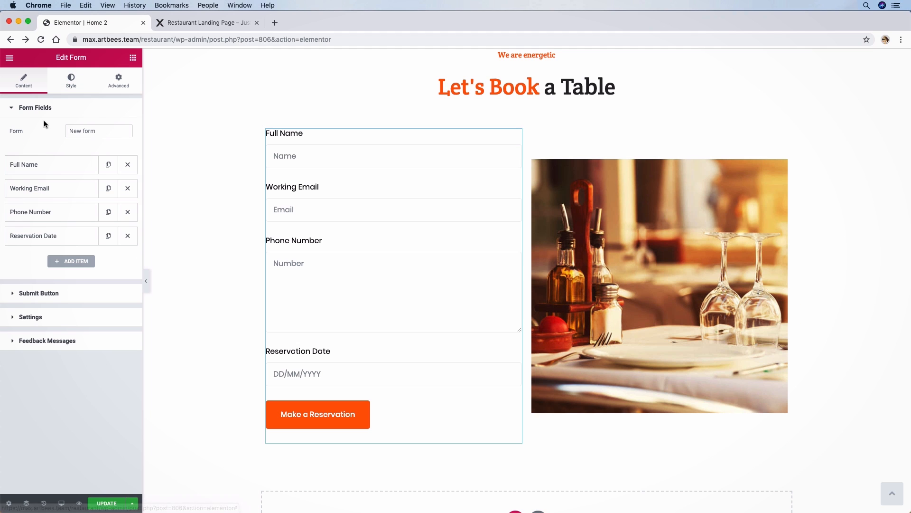
pyautogui.click(55, 212)
pyautogui.click(97, 237)
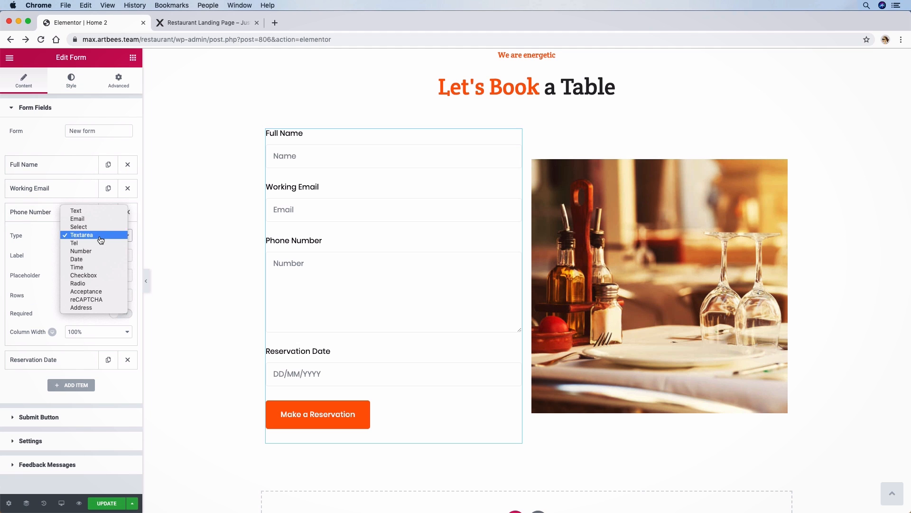
pyautogui.click(92, 243)
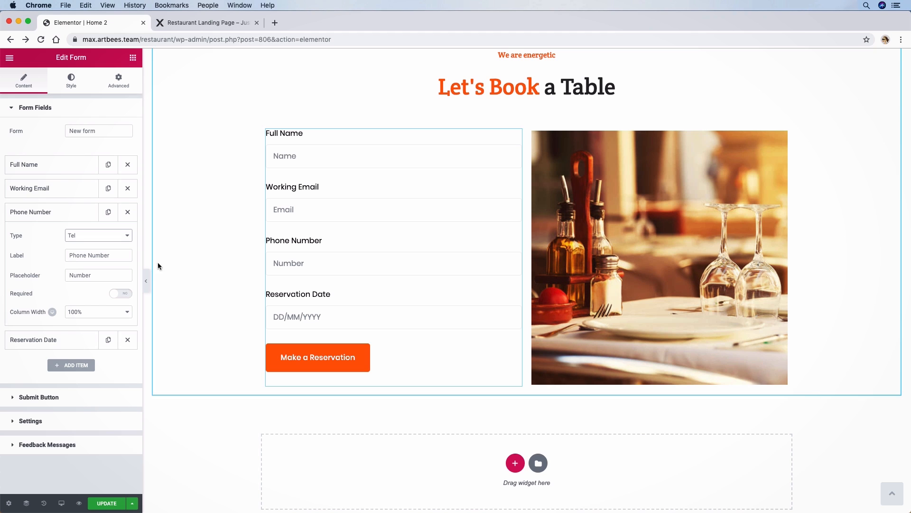
pyautogui.click(147, 275)
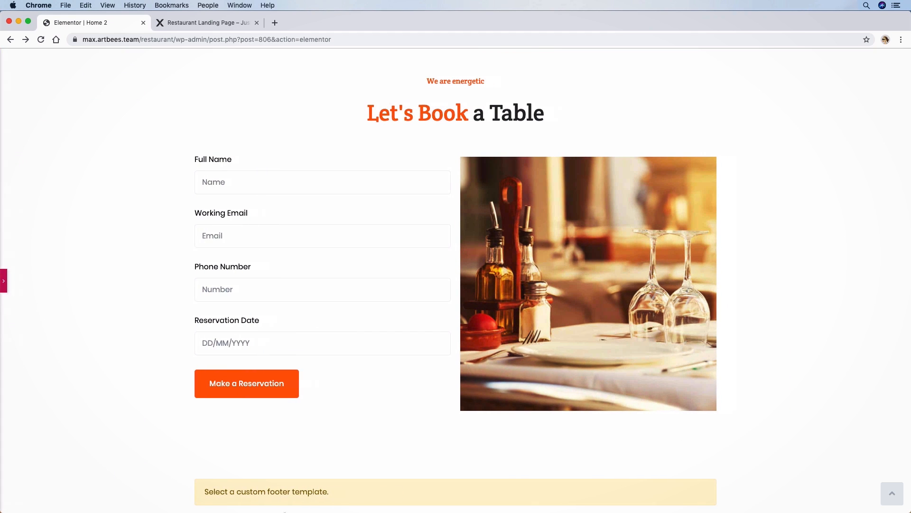
pyautogui.click(120, 504)
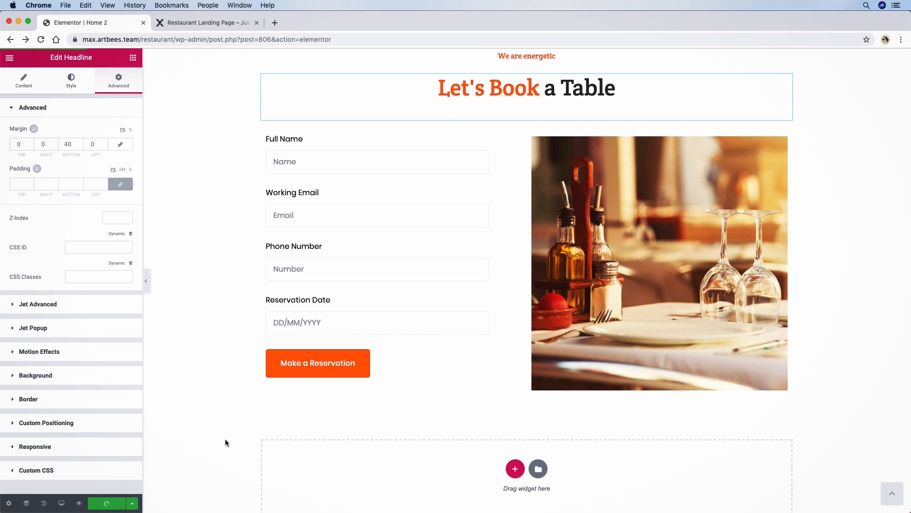
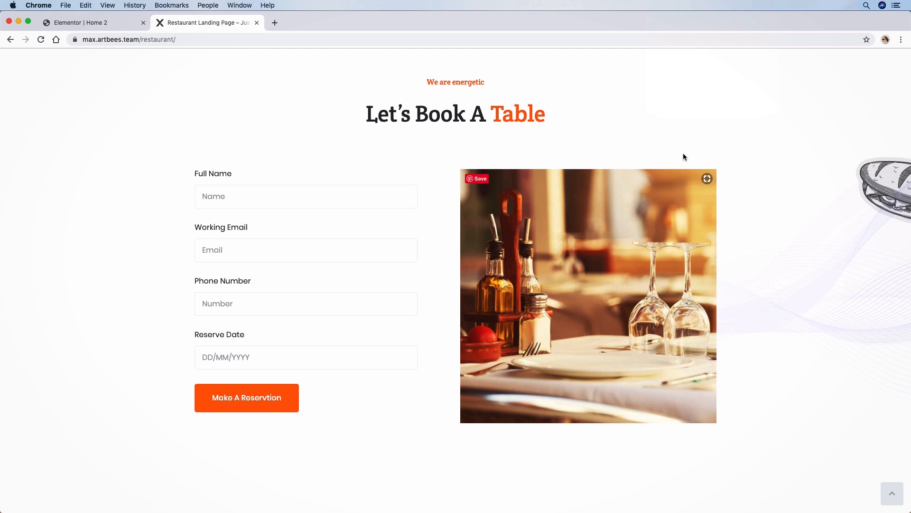
# Return to the Elementor page editor and open the style settings of the "Let's Book a Table" section.
pyautogui.click(116, 23)
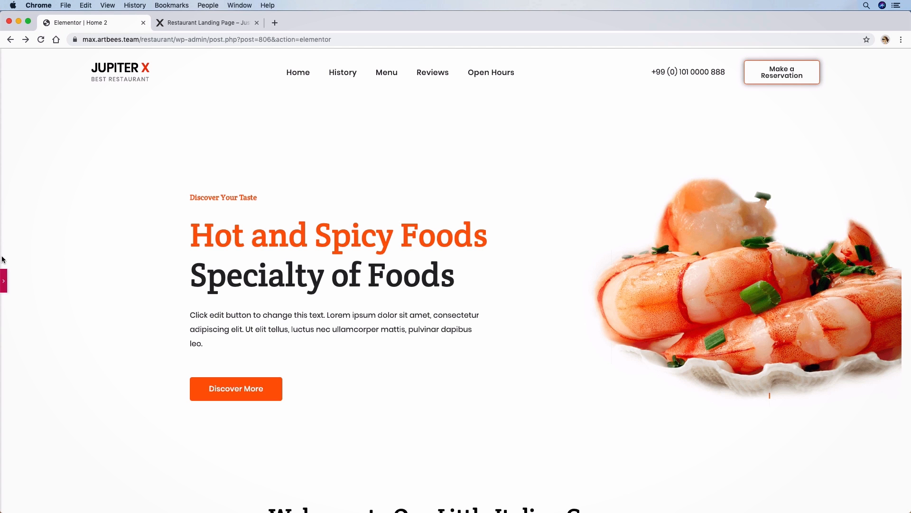
pyautogui.click(5, 280)
pyautogui.scroll(-20, 363, 232)
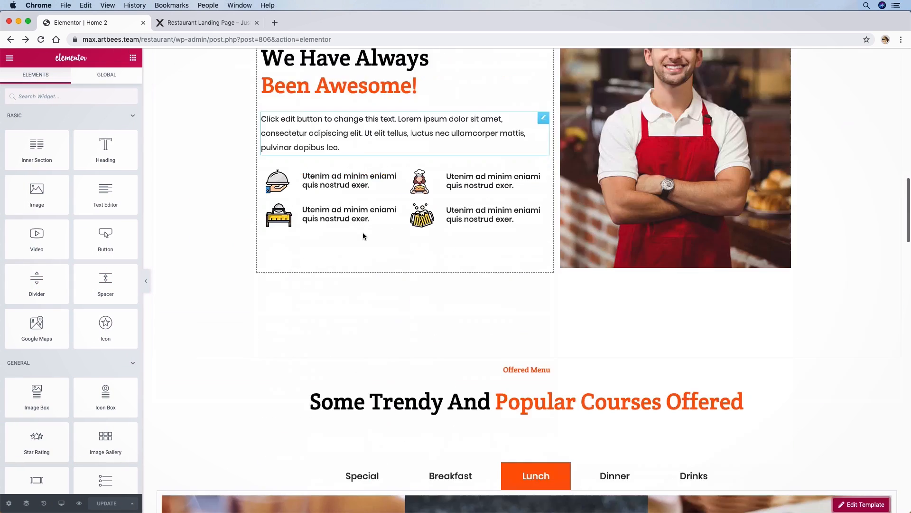
pyautogui.scroll(5, 437, 212)
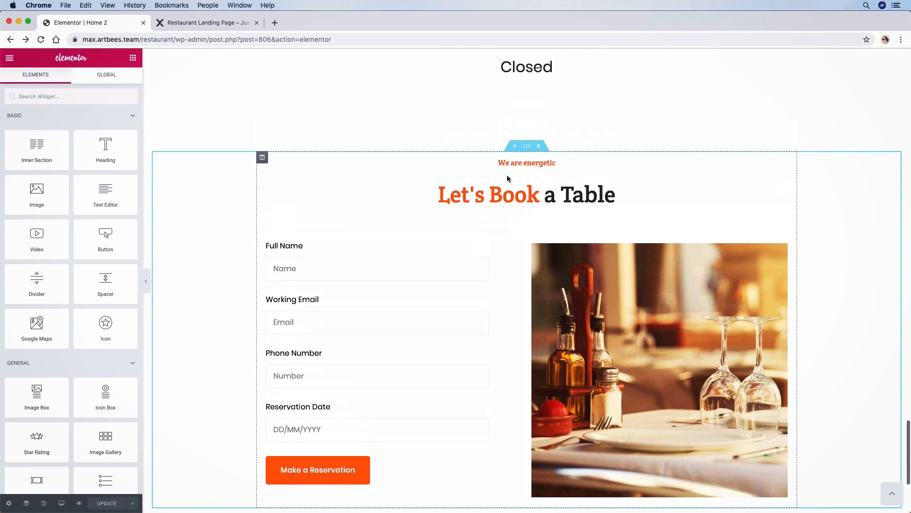
pyautogui.click(524, 148)
pyautogui.click(23, 86)
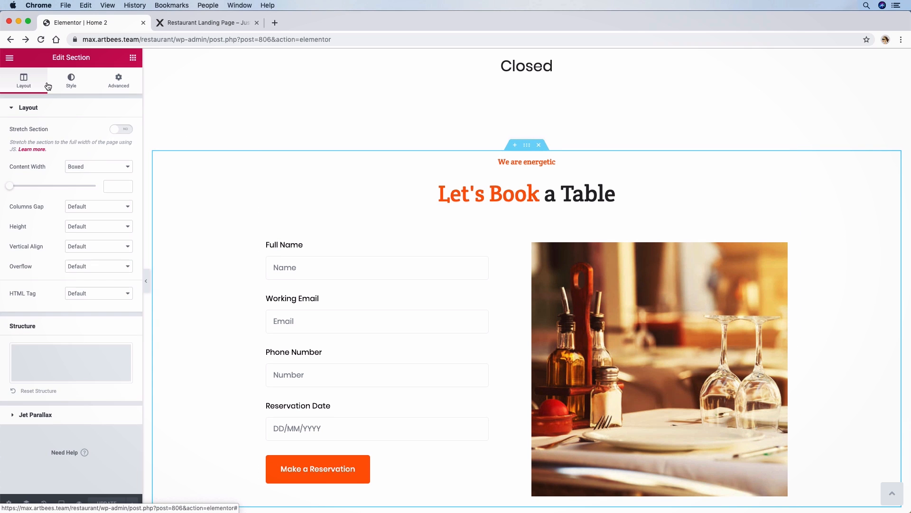
pyautogui.click(72, 81)
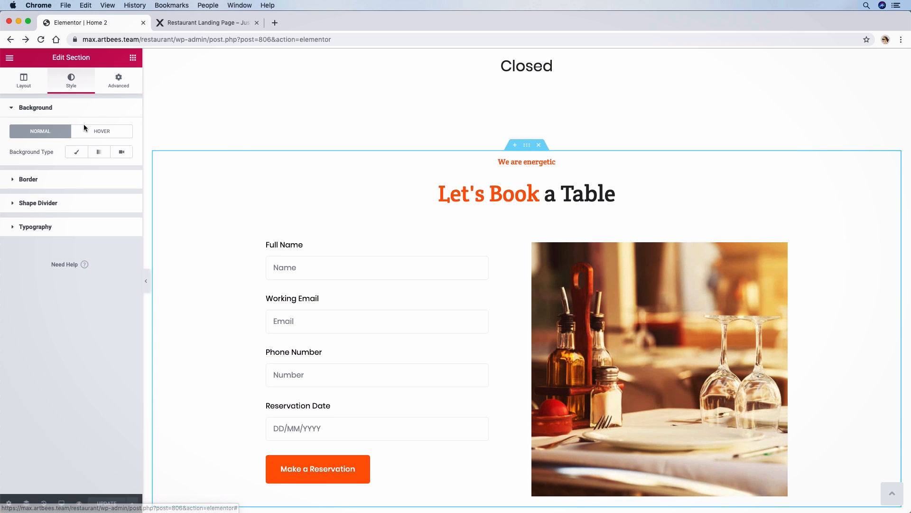
# Insert bg-wave.png from the media library as the section's background image.
pyautogui.click(76, 152)
pyautogui.click(75, 214)
pyautogui.scroll(-5, 459, 259)
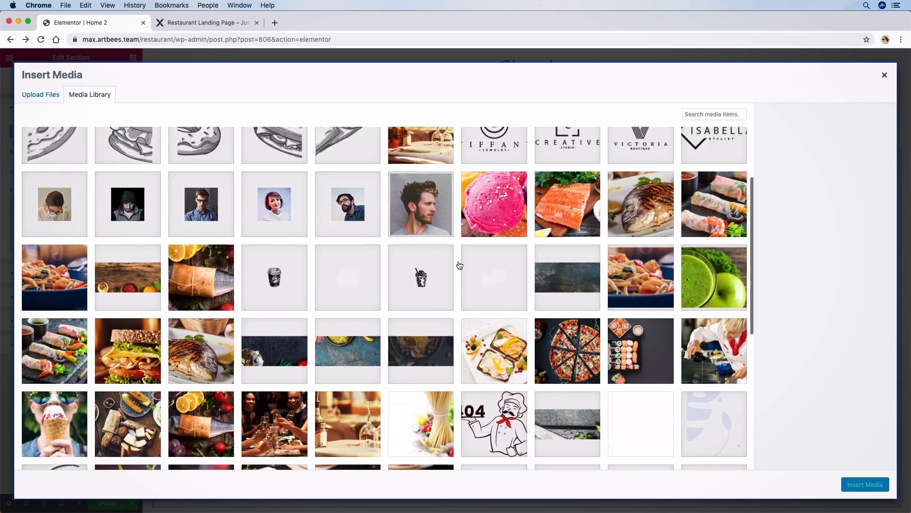
pyautogui.scroll(-2, 459, 255)
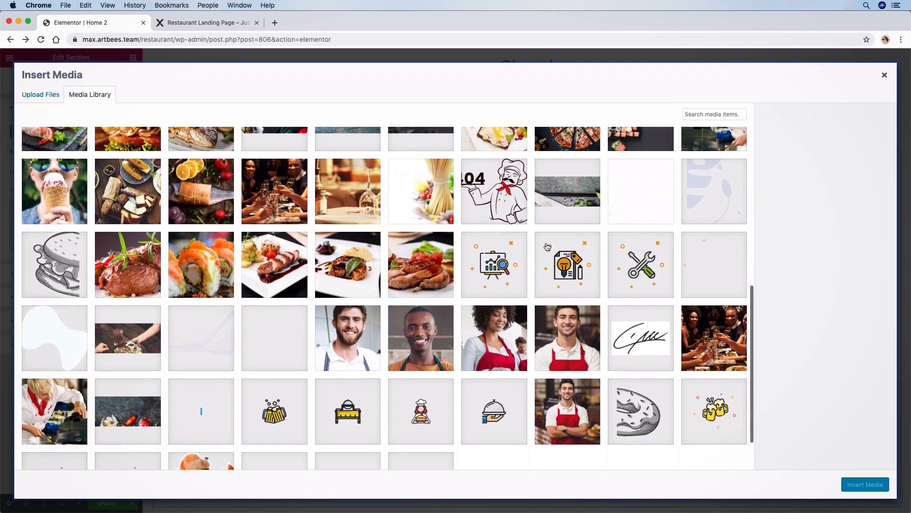
pyautogui.click(222, 338)
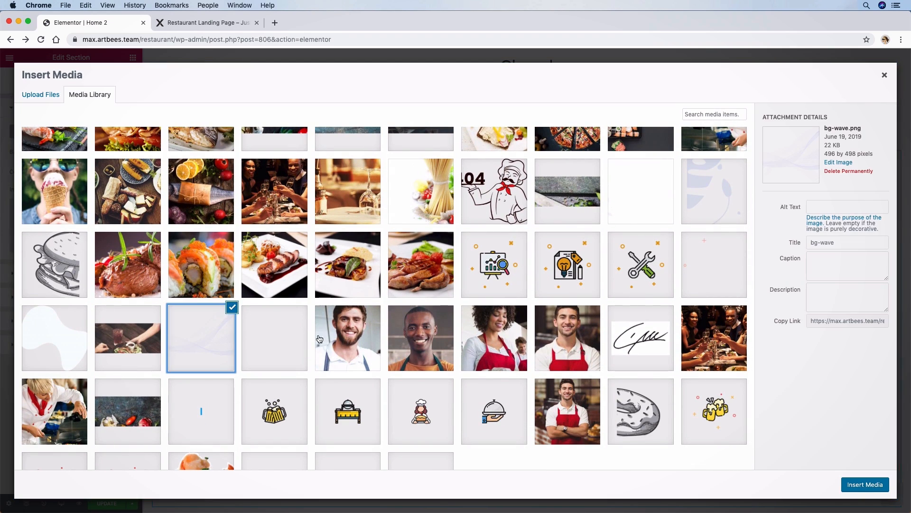
pyautogui.click(861, 485)
# Set the background image's position to Center Right and its repeat to No-repeat, and preview the section at full width.
pyautogui.scroll(-3, 703, 429)
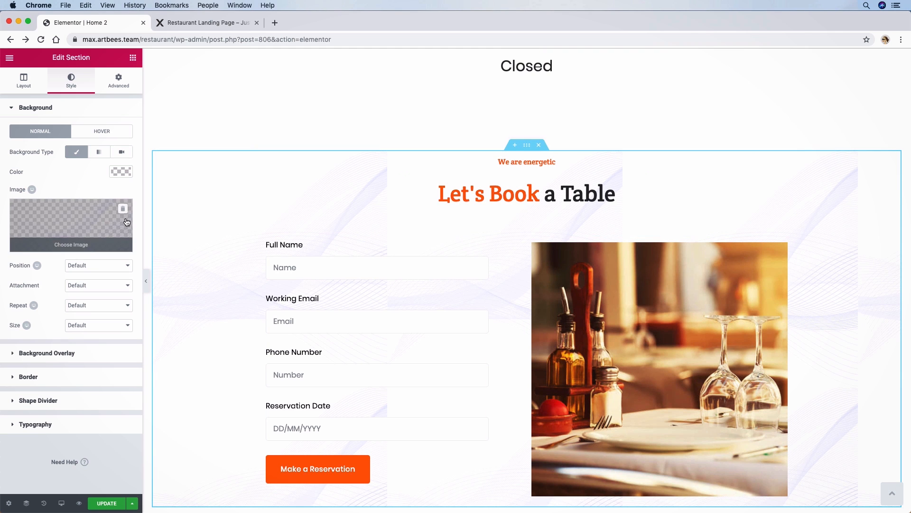
pyautogui.click(79, 270)
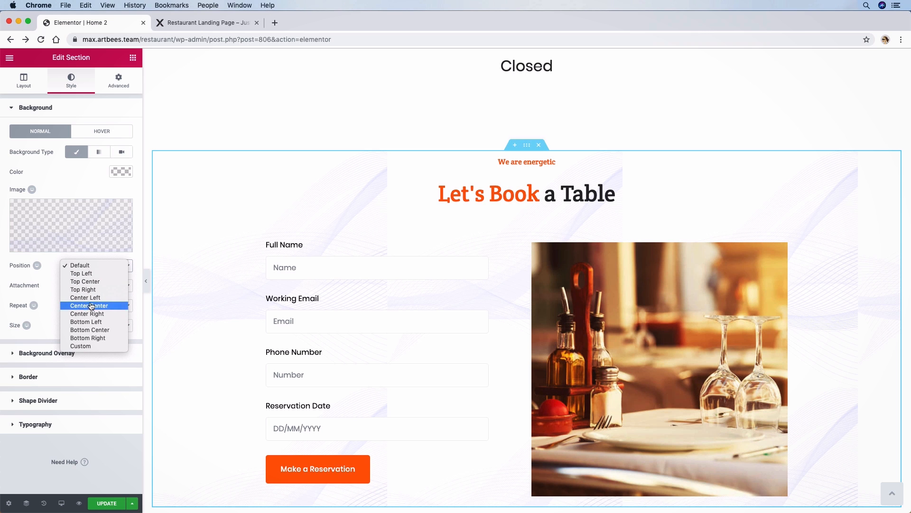
pyautogui.click(87, 314)
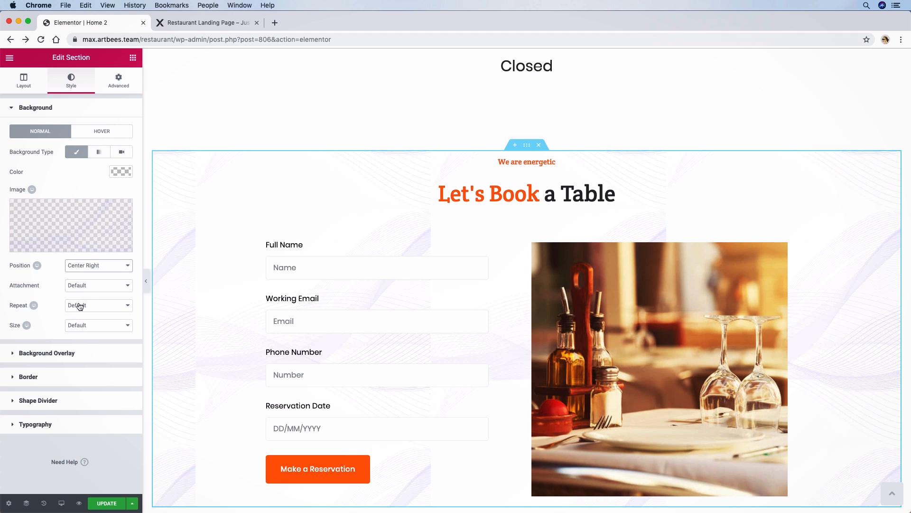
pyautogui.click(77, 307)
pyautogui.click(82, 314)
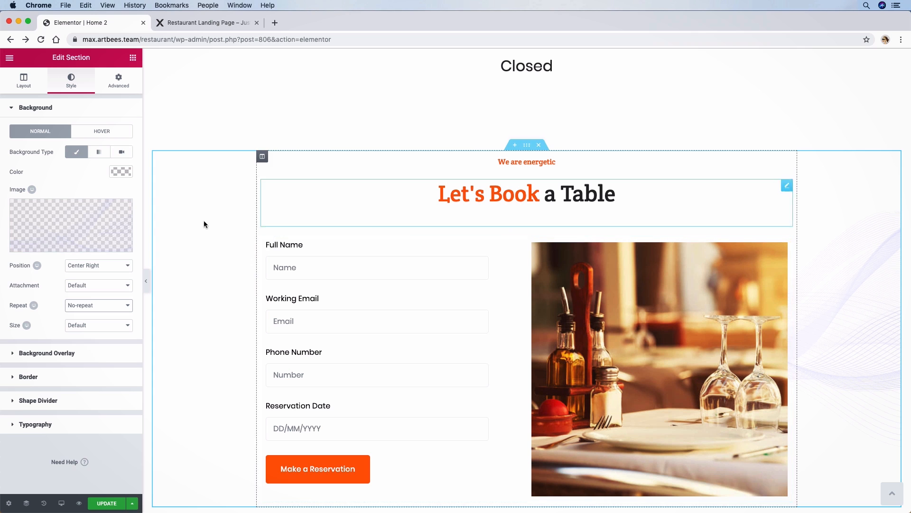
pyautogui.click(147, 280)
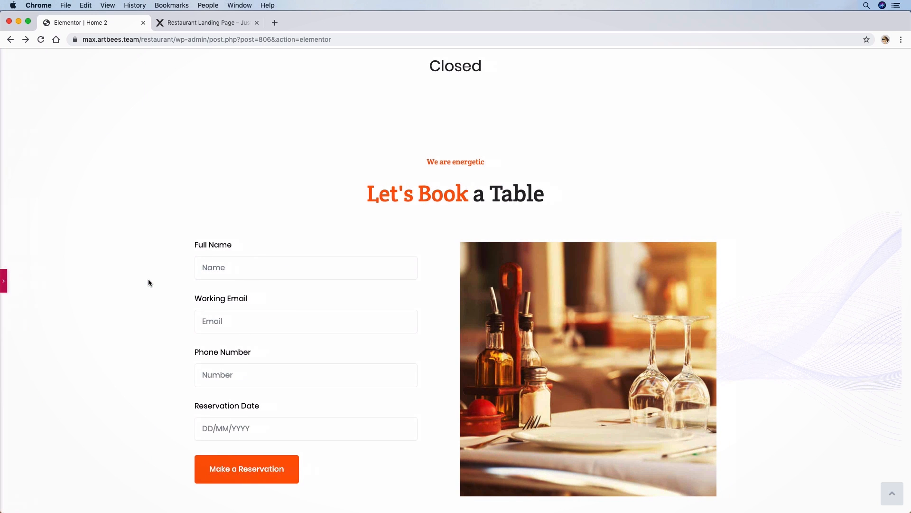
pyautogui.click(7, 280)
# Examine the finished restaurant landing page for the decorative food illustrations placed at the page edges.
pyautogui.click(205, 23)
pyautogui.scroll(5, 337, 284)
pyautogui.scroll(-6, 525, 288)
pyautogui.scroll(2, 880, 253)
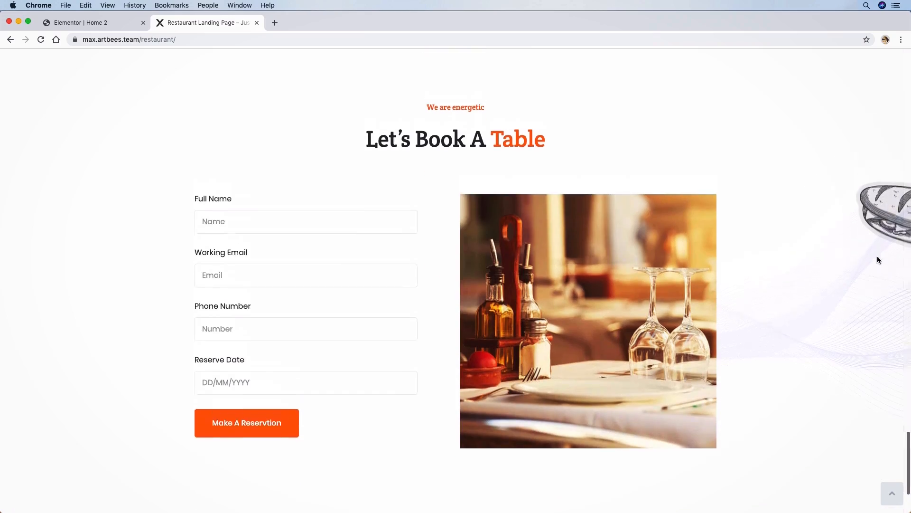
pyautogui.scroll(15, 876, 250)
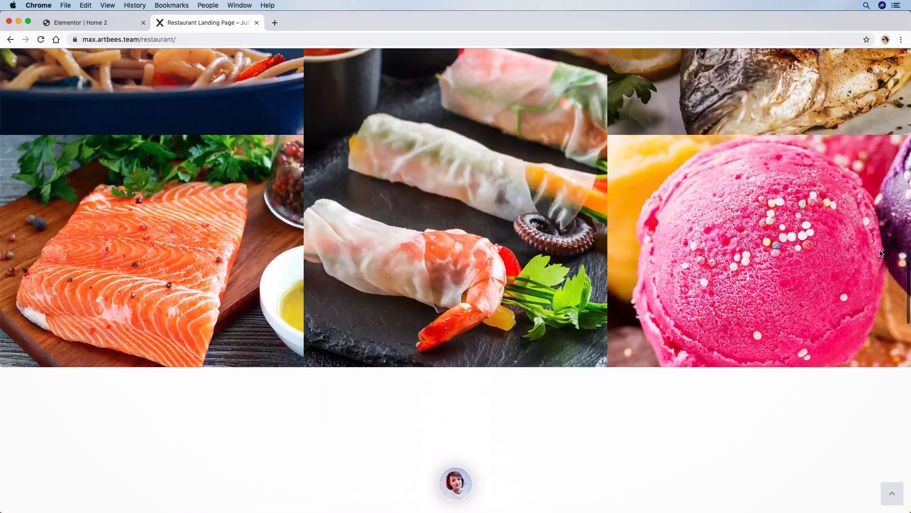
pyautogui.scroll(10, 879, 253)
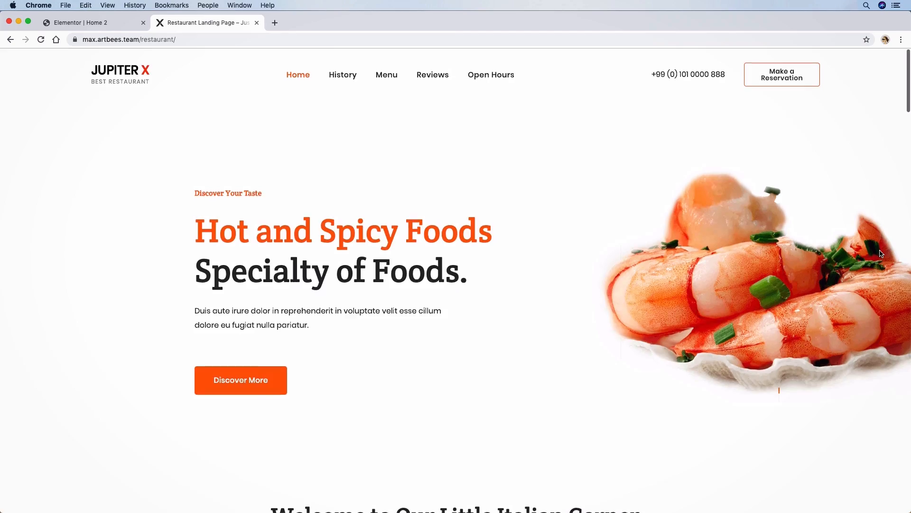
pyautogui.scroll(-5, 879, 253)
pyautogui.scroll(5, 879, 254)
pyautogui.scroll(-1, 880, 254)
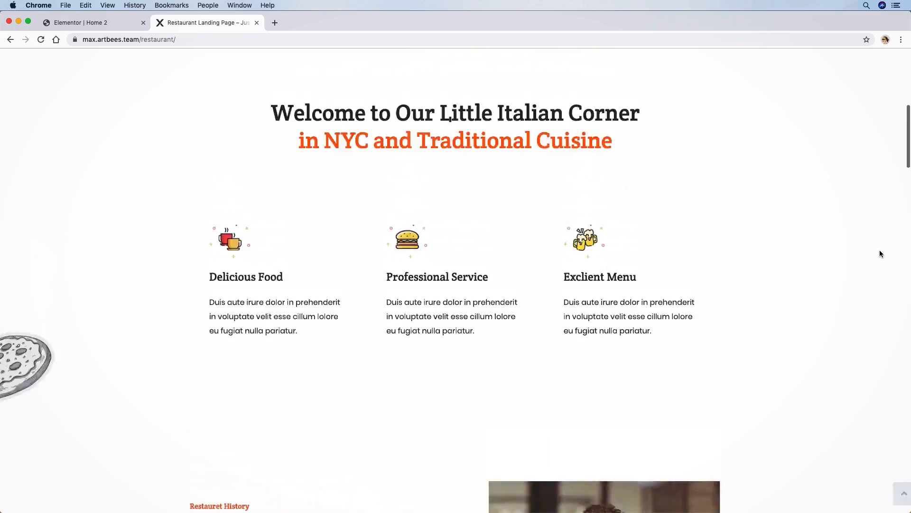
pyautogui.scroll(4, 880, 254)
pyautogui.scroll(6, 879, 250)
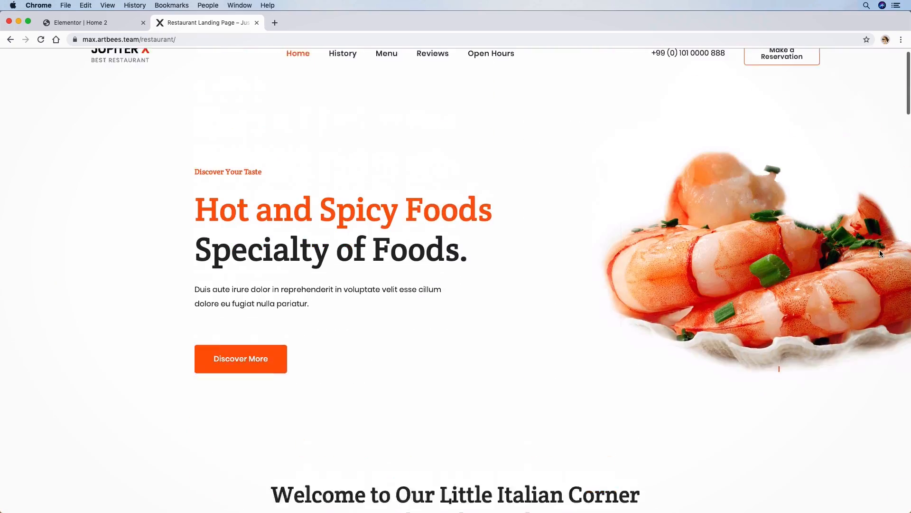
# Add a single-column section below the reservation form in the page editor and set its content width to Full Width.
pyautogui.click(99, 26)
pyautogui.scroll(-2, 441, 203)
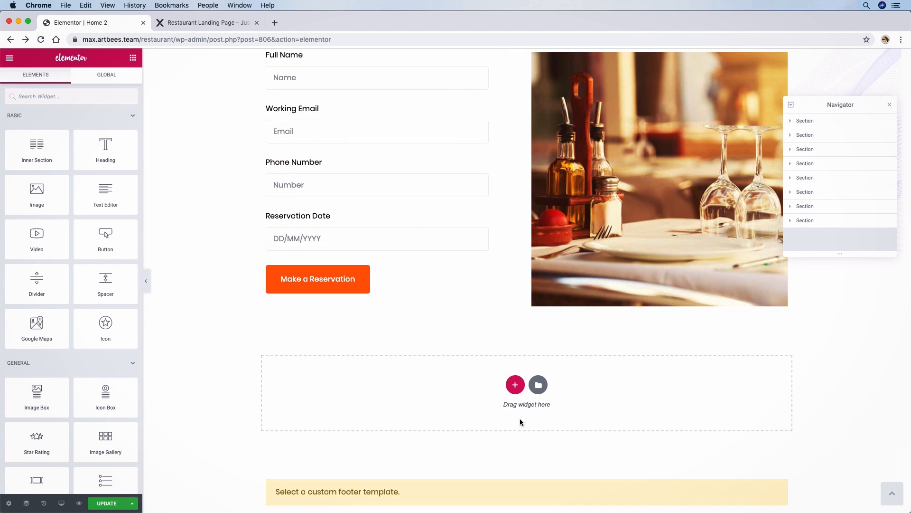
pyautogui.click(518, 392)
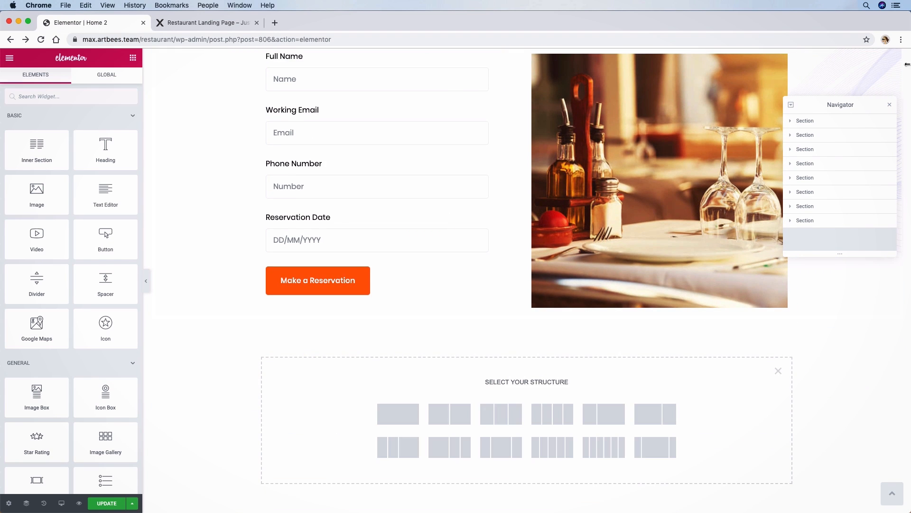
pyautogui.click(399, 414)
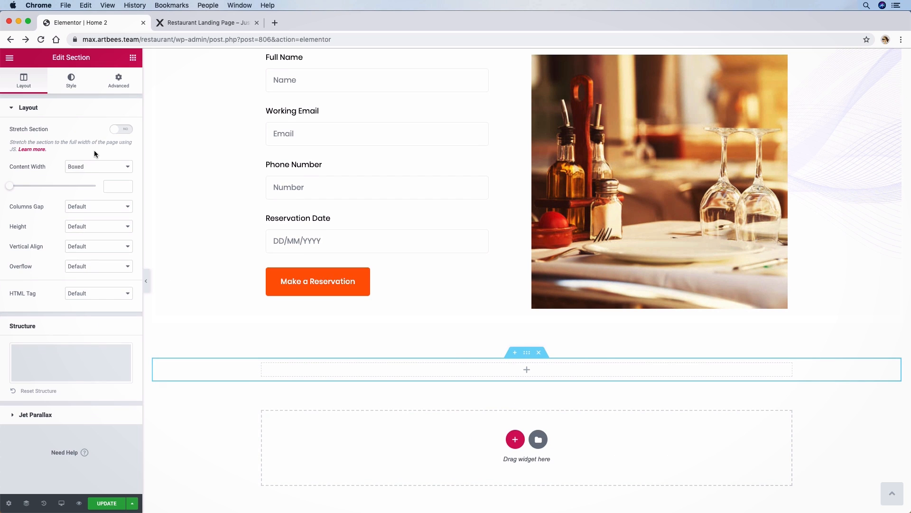
pyautogui.click(91, 165)
pyautogui.click(91, 176)
# Move the new section to third place in the Navigator, directly above the "Our History" section.
pyautogui.press('super+i')
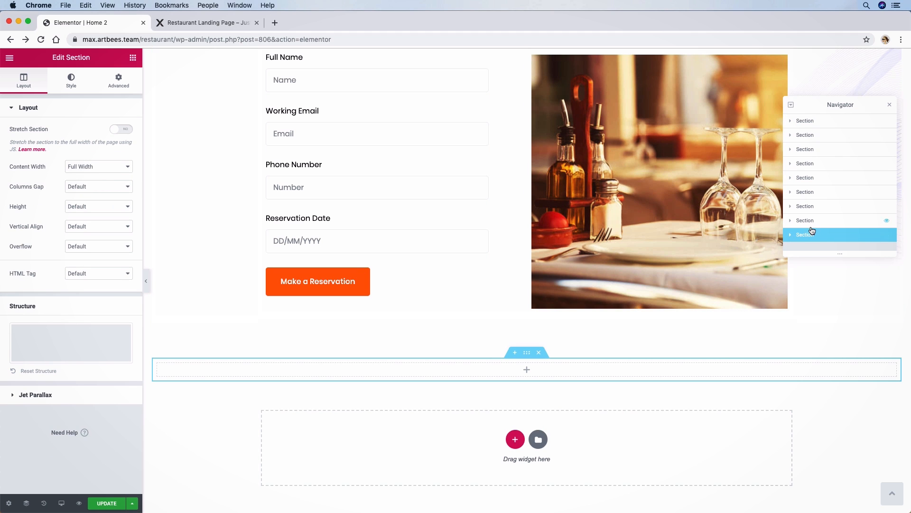
pyautogui.click(816, 120)
pyautogui.moveTo(815, 121); pyautogui.dragTo(816, 146)
pyautogui.scroll(20, 584, 187)
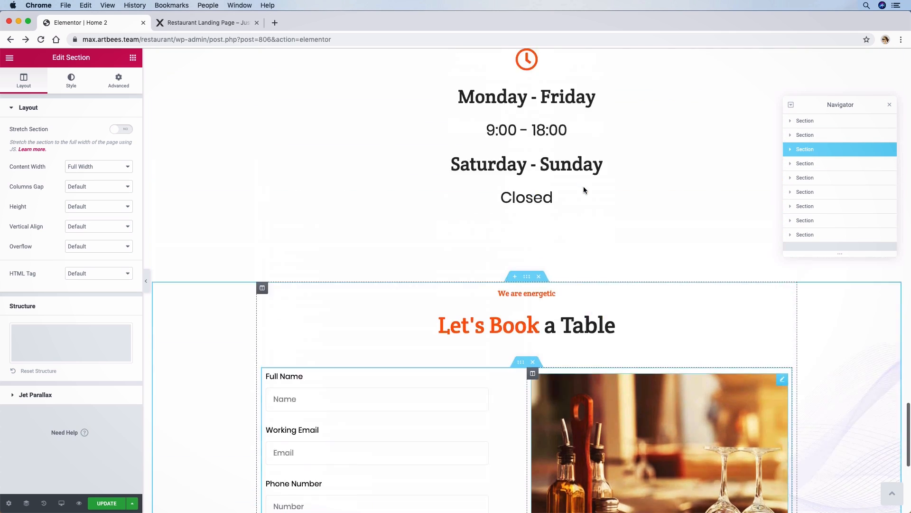
pyautogui.scroll(20, 583, 186)
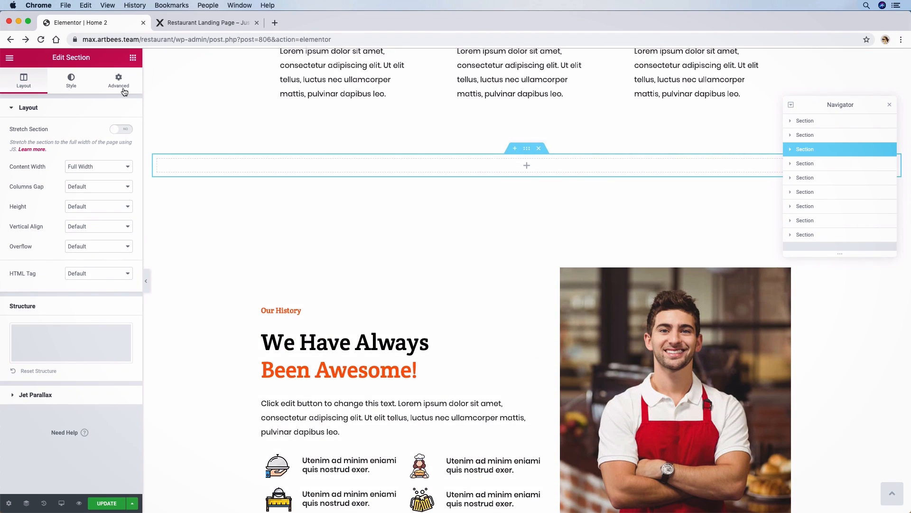
# Find the JX Image widget and place it in the new full-width section above "Our History".
pyautogui.click(133, 58)
pyautogui.write('im')
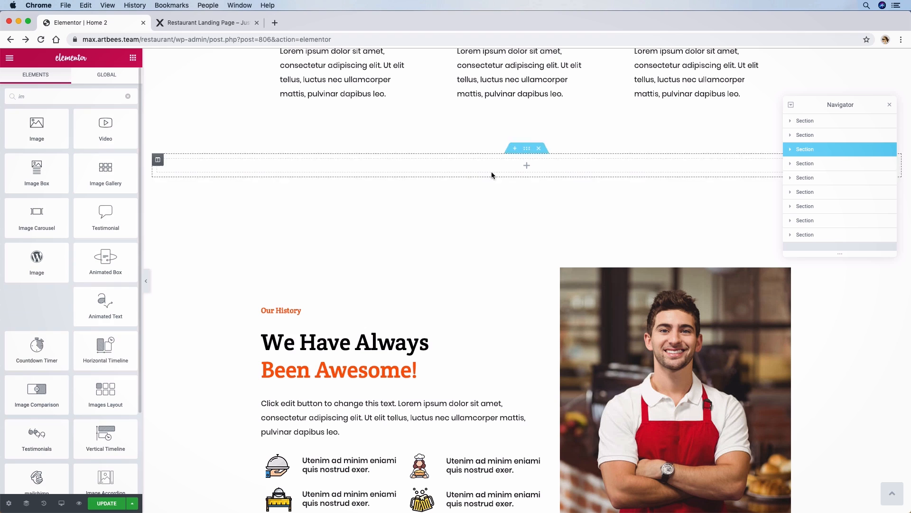
pyautogui.click(889, 106)
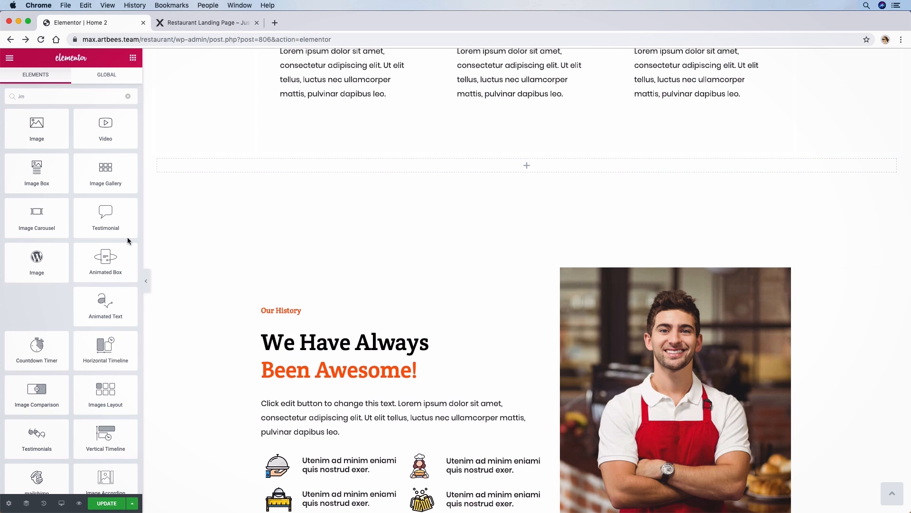
pyautogui.write('age')
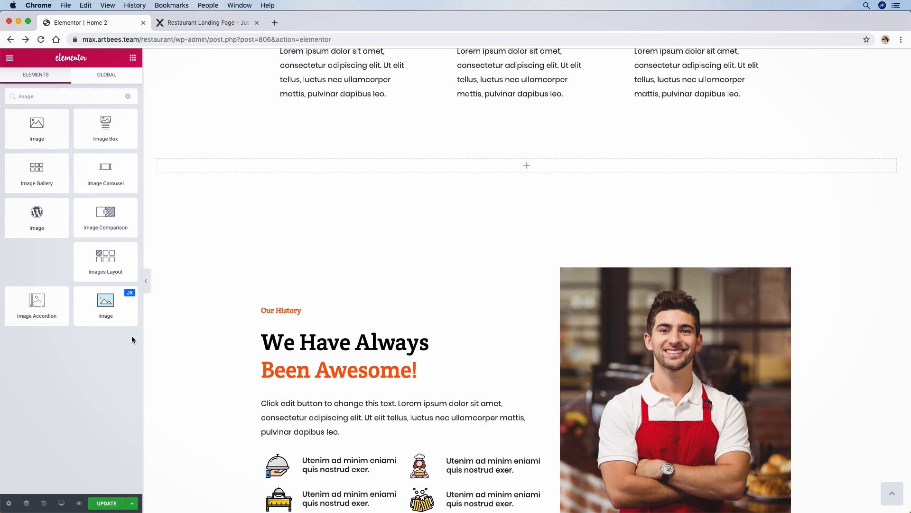
pyautogui.moveTo(124, 315); pyautogui.dragTo(510, 164)
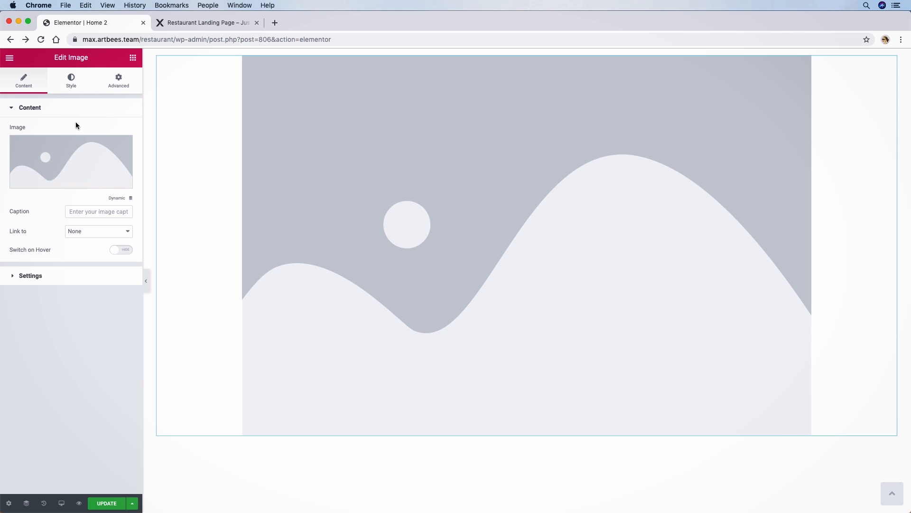
# Use the pizza illustration bg-element-01.png from the media library as the widget's image.
pyautogui.click(67, 145)
pyautogui.click(47, 224)
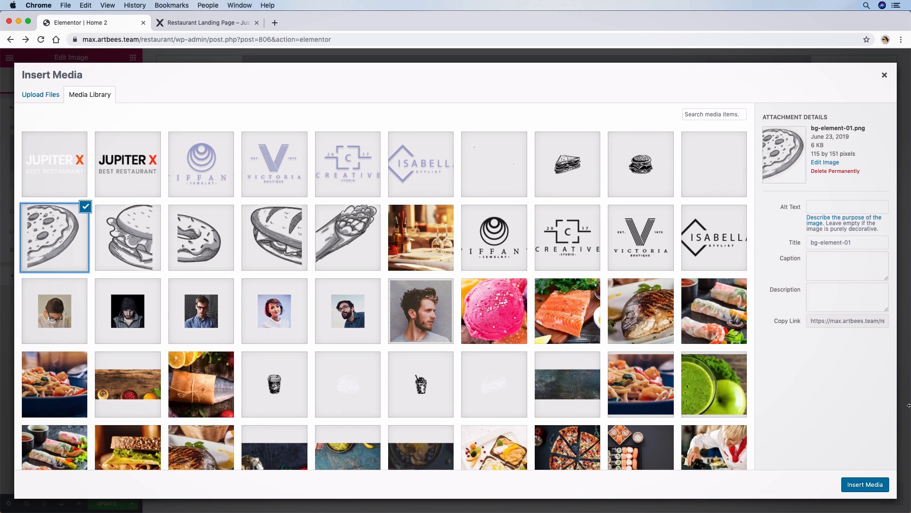
pyautogui.click(851, 487)
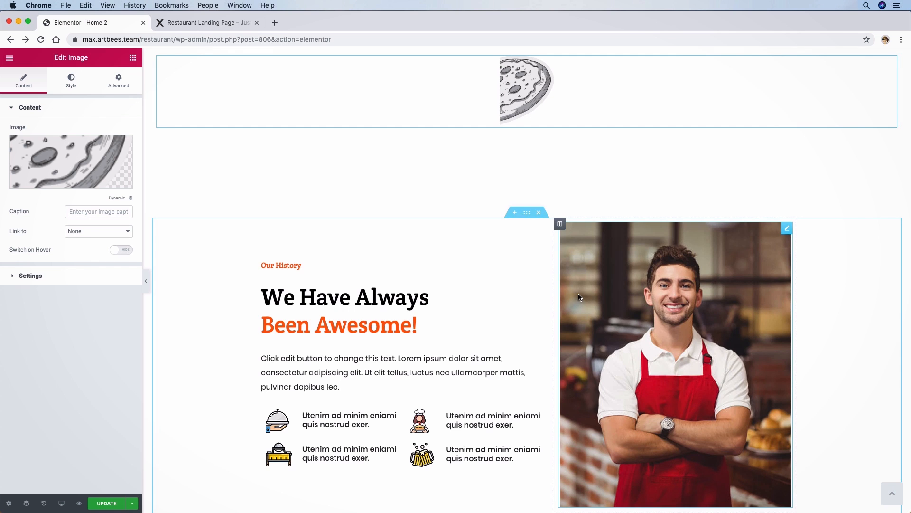
# Set the pizza image's parallax scroll to -150 on the Y axis and adjust the parallax smoothness.
pyautogui.scroll(5, 483, 198)
pyautogui.scroll(-1, 466, 234)
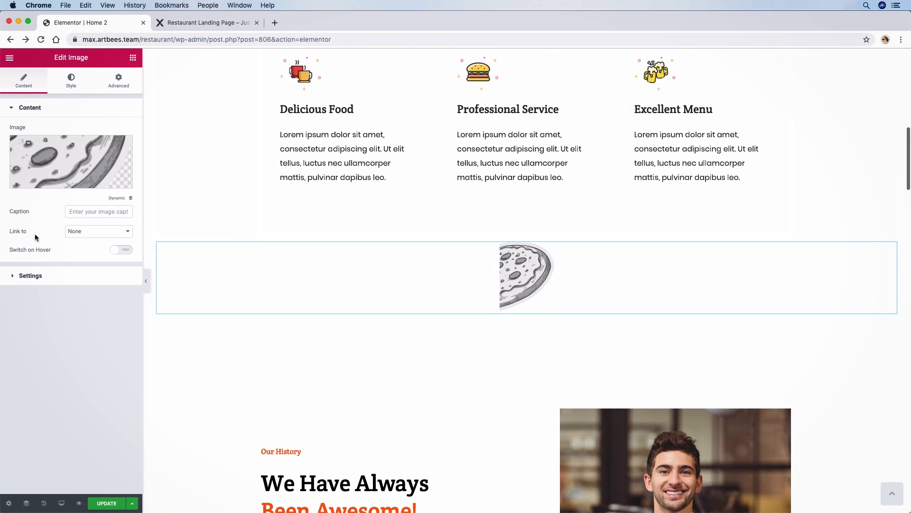
pyautogui.click(29, 275)
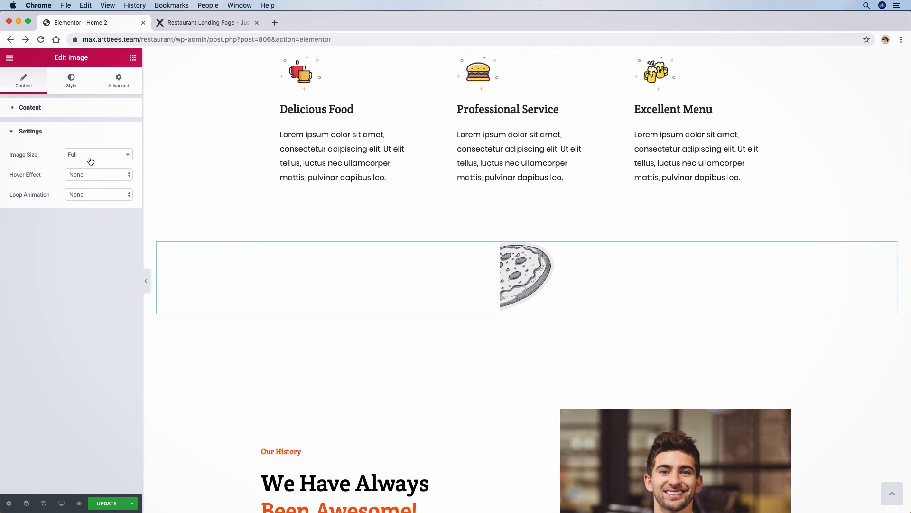
pyautogui.click(71, 80)
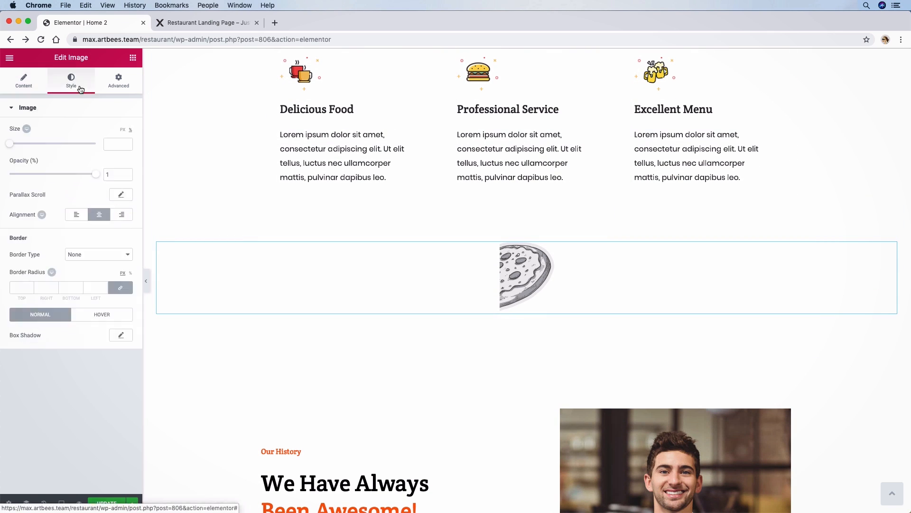
pyautogui.click(122, 195)
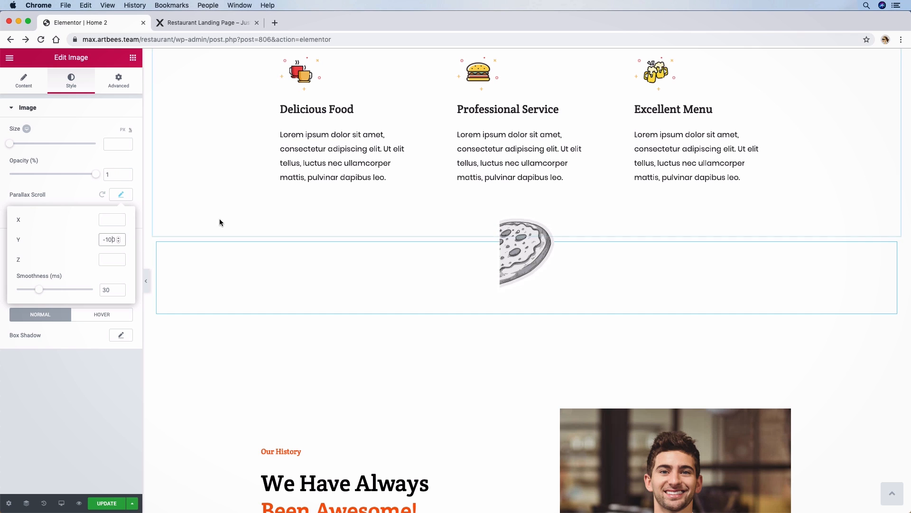
pyautogui.write('-150')
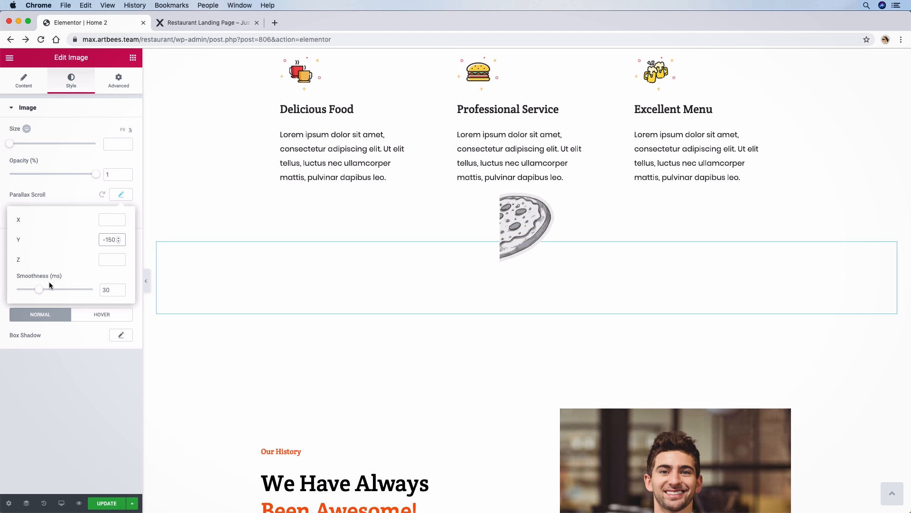
pyautogui.moveTo(39, 291); pyautogui.dragTo(21, 294)
pyautogui.click(116, 288)
pyautogui.write('4')
pyautogui.press('BackSpace')
pyautogui.write('3')
# Give the pizza image custom positioning with an Inline (auto) width and an Absolute position.
pyautogui.click(123, 80)
pyautogui.click(52, 423)
pyautogui.click(95, 273)
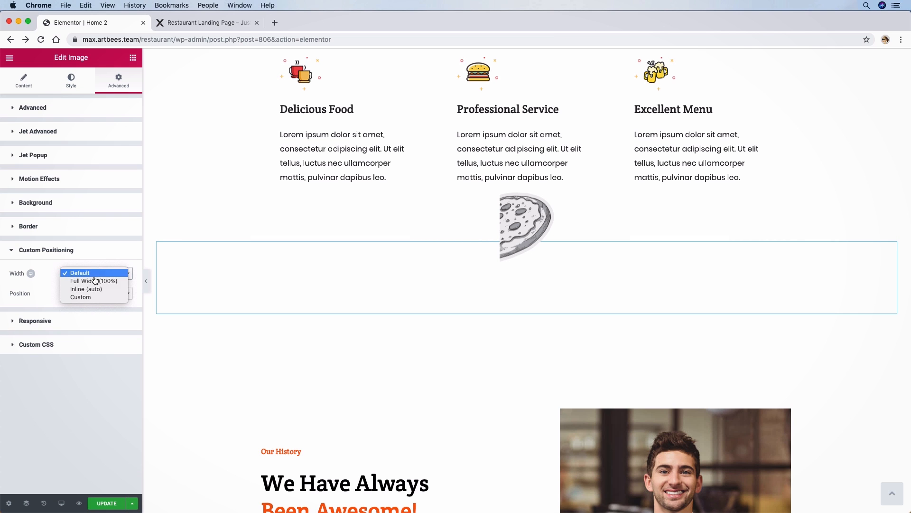
pyautogui.click(91, 289)
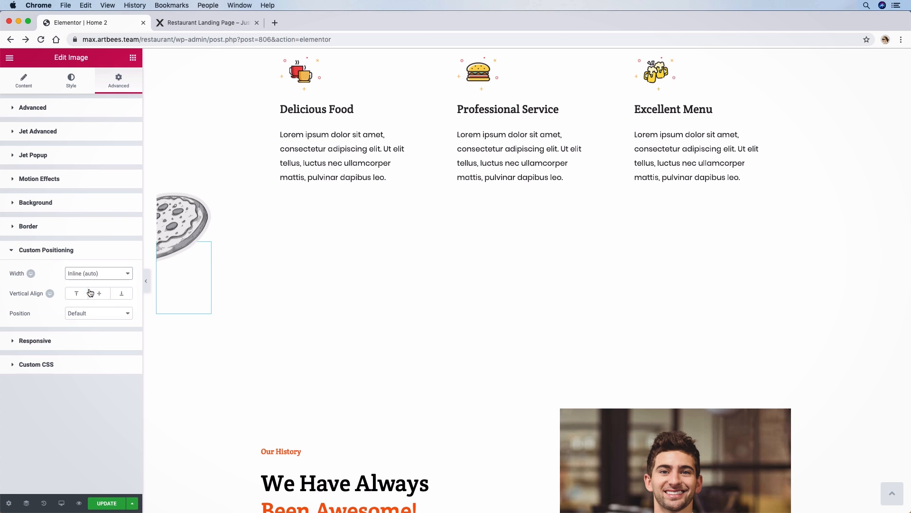
pyautogui.click(76, 312)
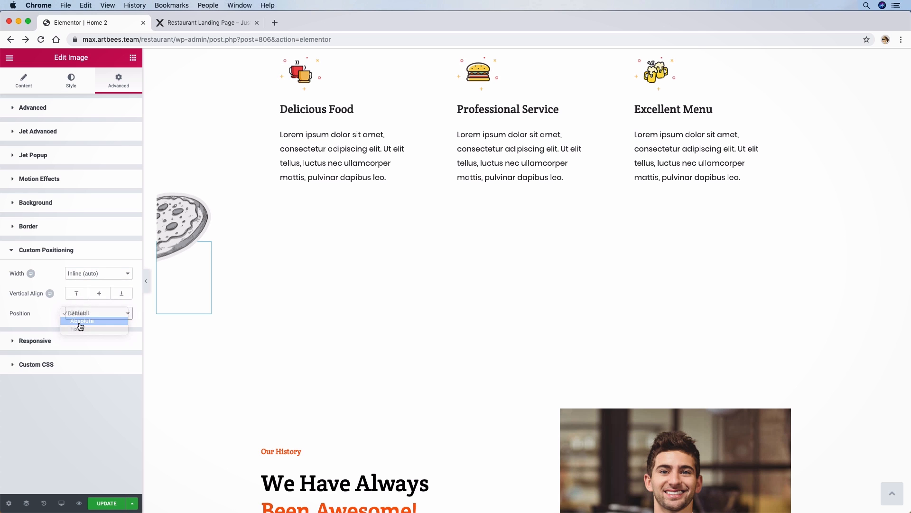
pyautogui.click(83, 321)
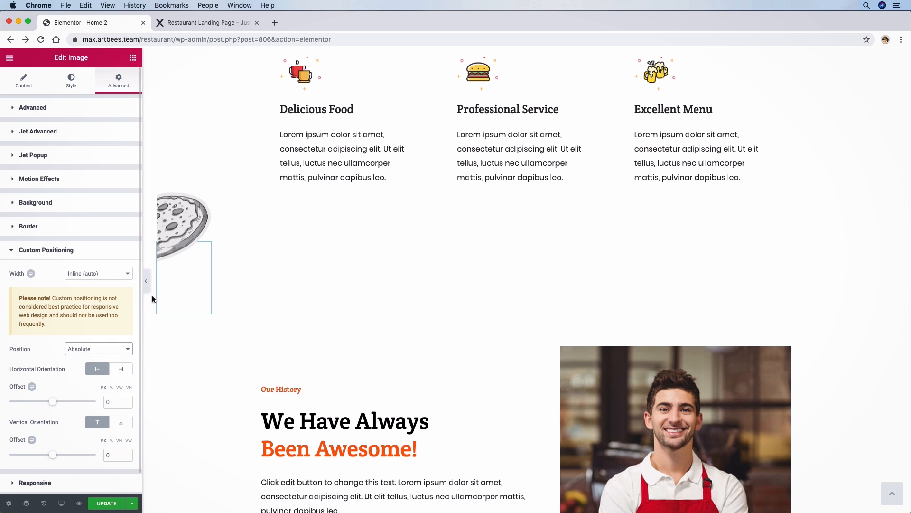
# Set the pizza image's vertical orientation to Bottom with an offset of -727 px.
pyautogui.moveTo(55, 435); pyautogui.dragTo(24, 437)
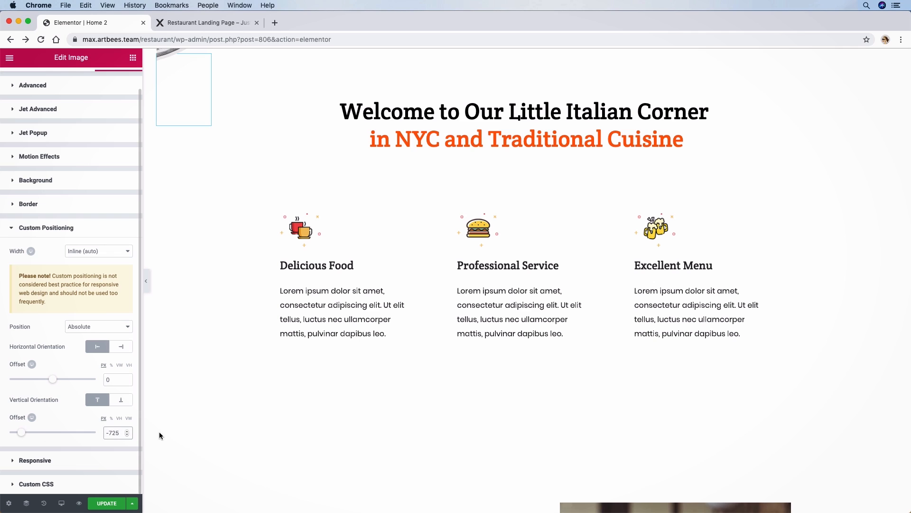
pyautogui.click(121, 402)
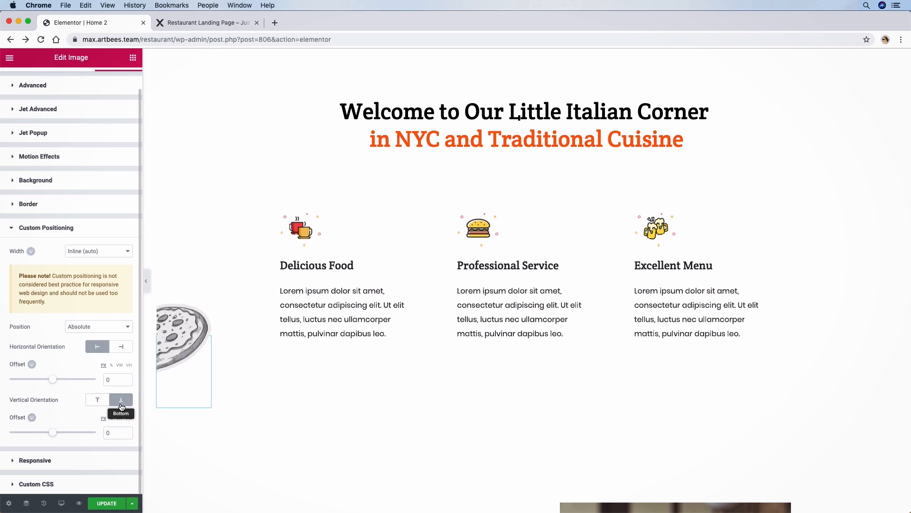
pyautogui.moveTo(56, 436); pyautogui.dragTo(38, 437)
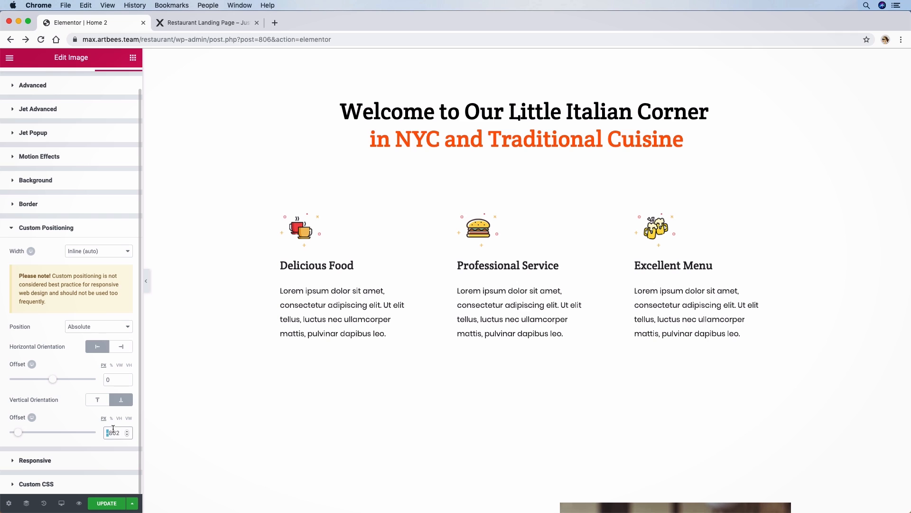
pyautogui.write('-7')
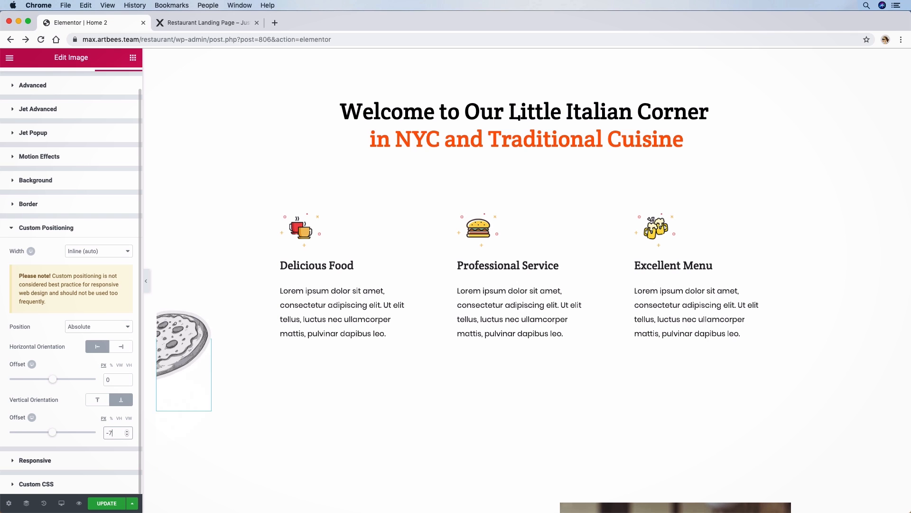
pyautogui.write('27')
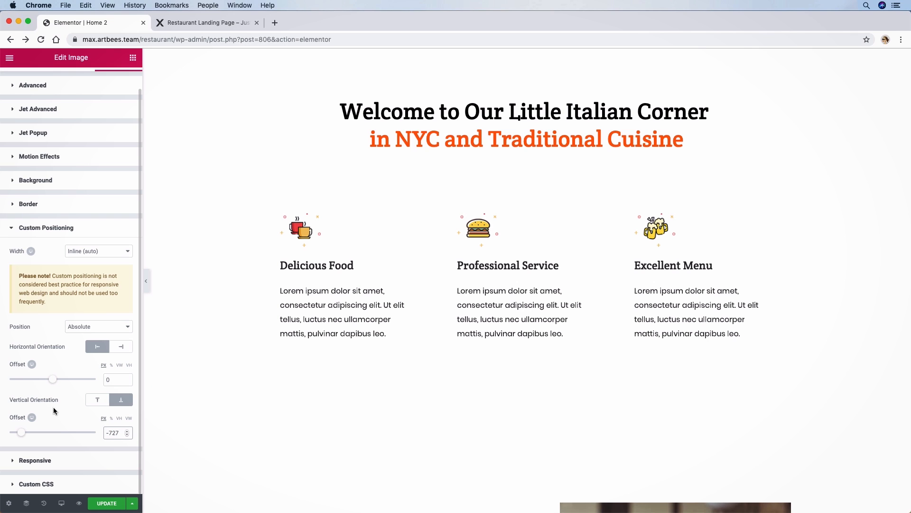
# Examine how the pizza illustration sits and moves beside the page content between the hero and menu sections.
pyautogui.scroll(1, 79, 351)
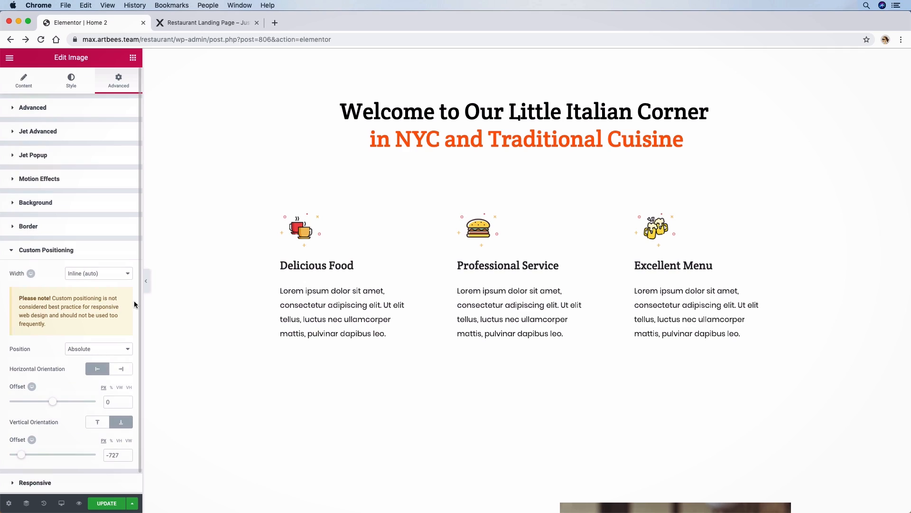
pyautogui.scroll(-10, 279, 307)
pyautogui.scroll(4, 280, 312)
pyautogui.scroll(8, 280, 311)
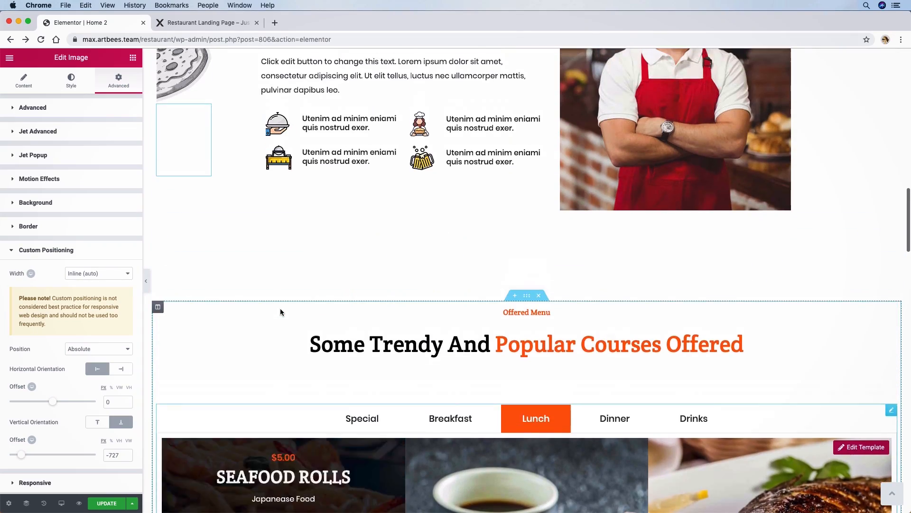
pyautogui.scroll(-2, 281, 309)
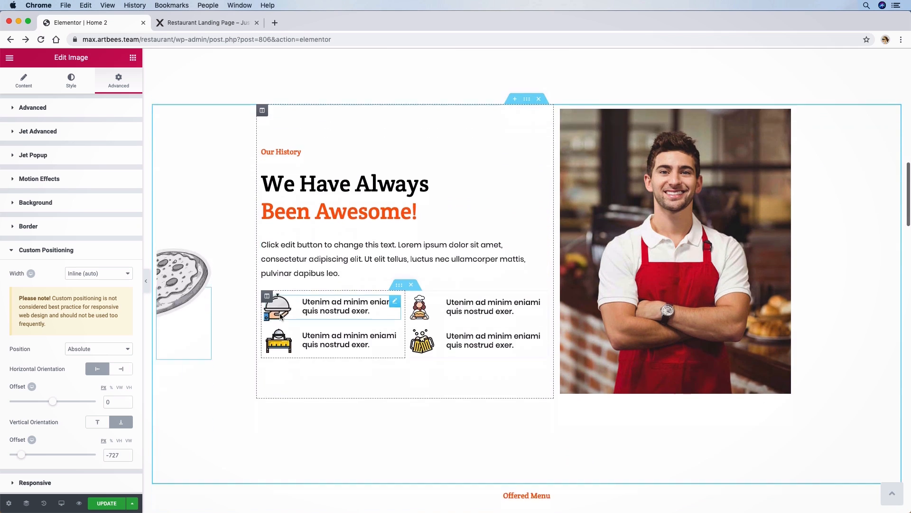
pyautogui.scroll(4, 280, 313)
pyautogui.scroll(10, 256, 271)
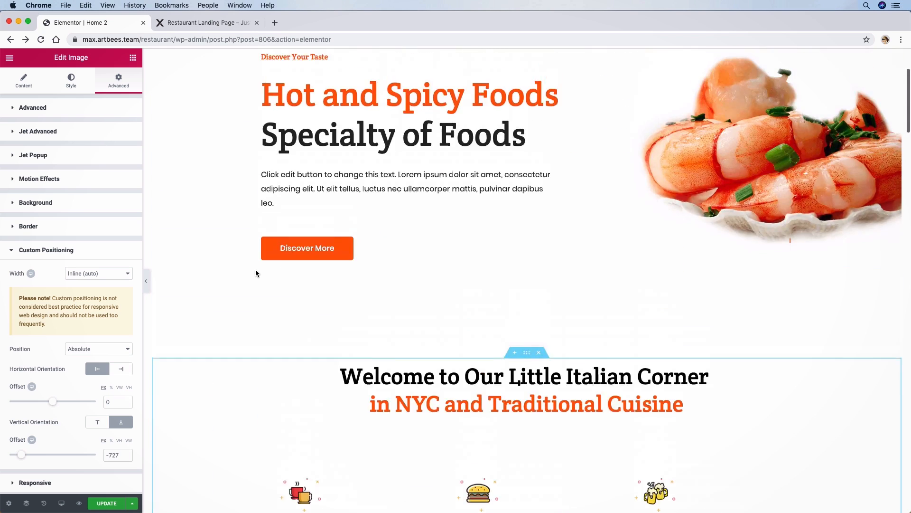
pyautogui.scroll(-9, 256, 270)
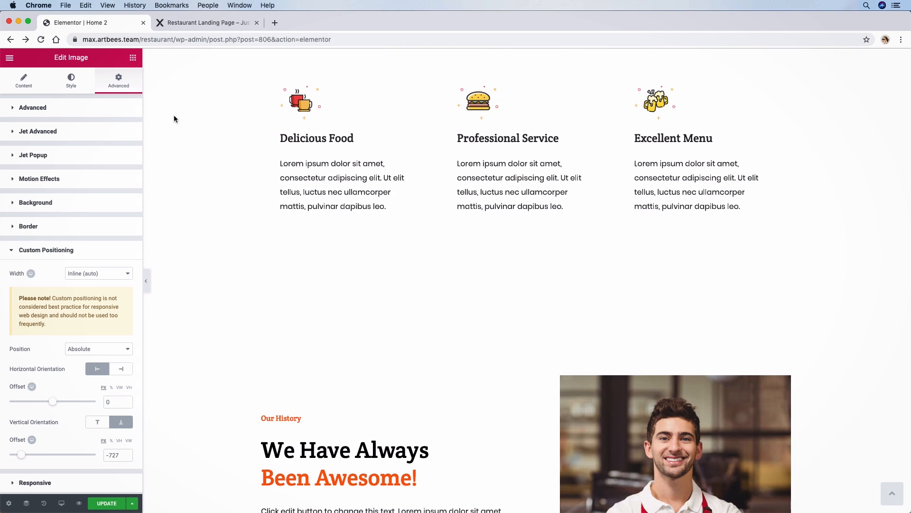
# Duplicate the pizza image widget several times inside its column using the Navigator.
pyautogui.click(26, 502)
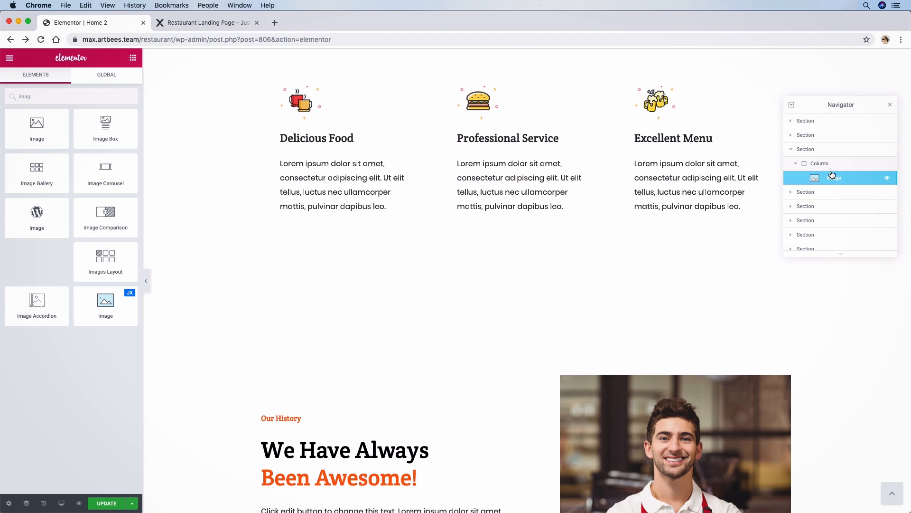
pyautogui.rightClick(863, 181)
pyautogui.click(848, 200)
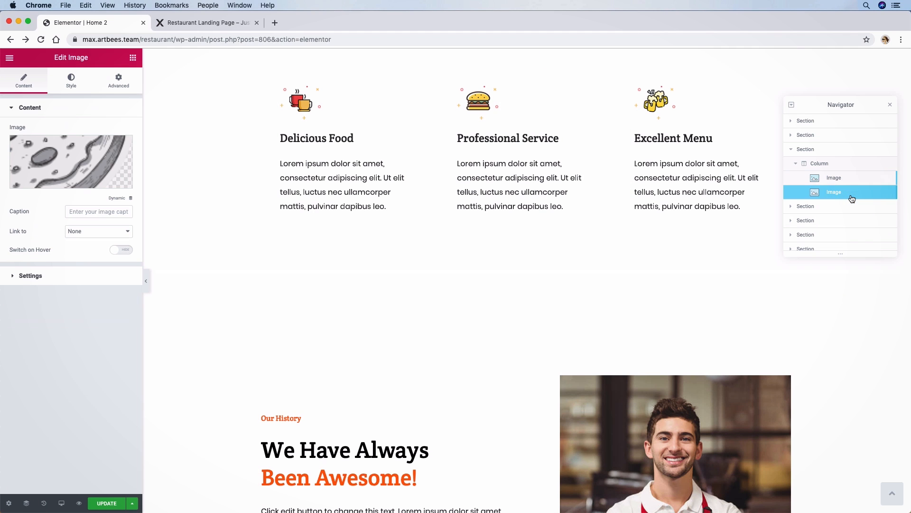
pyautogui.rightClick(849, 193)
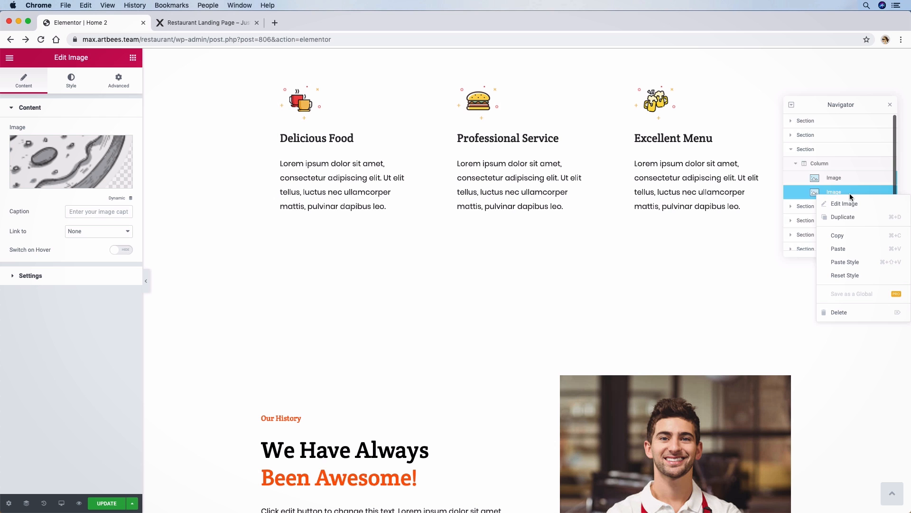
pyautogui.click(866, 219)
# Open the media library for a duplicated image and check the finished landing page for the next food illustration and its placement.
pyautogui.click(54, 174)
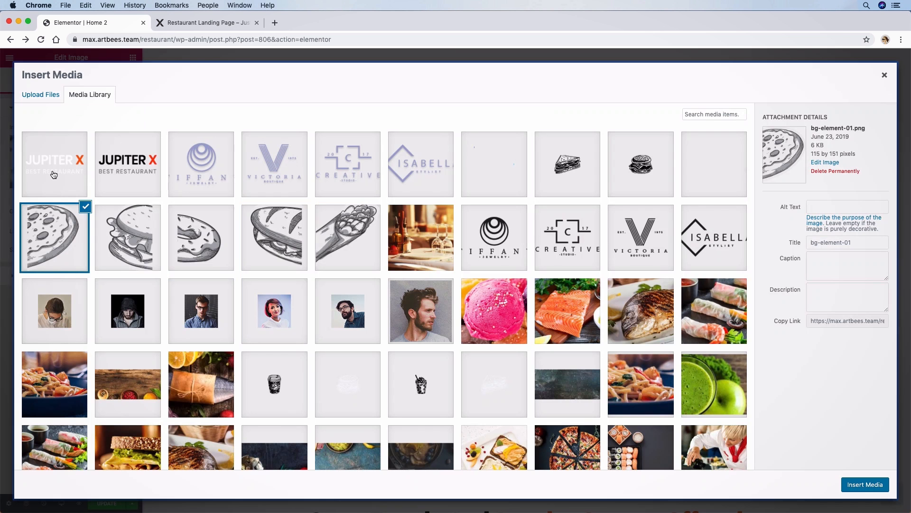
pyautogui.click(185, 22)
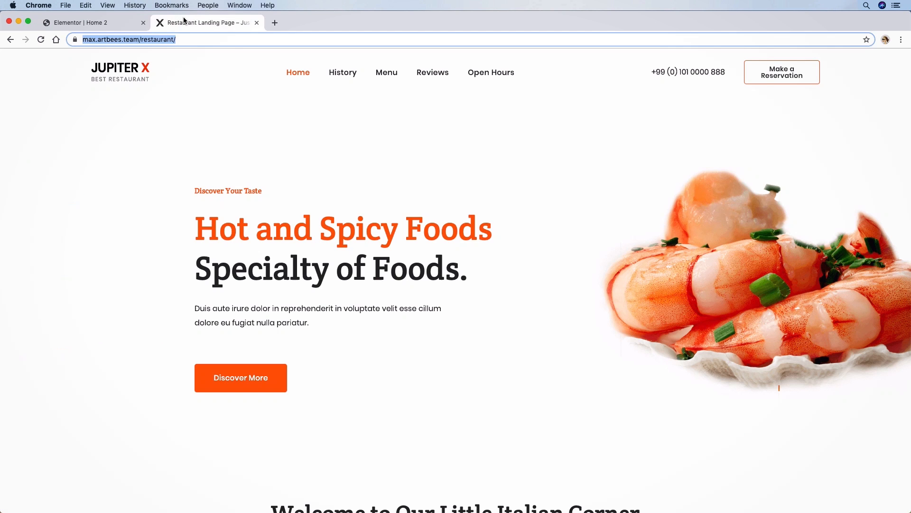
pyautogui.scroll(-10, 421, 203)
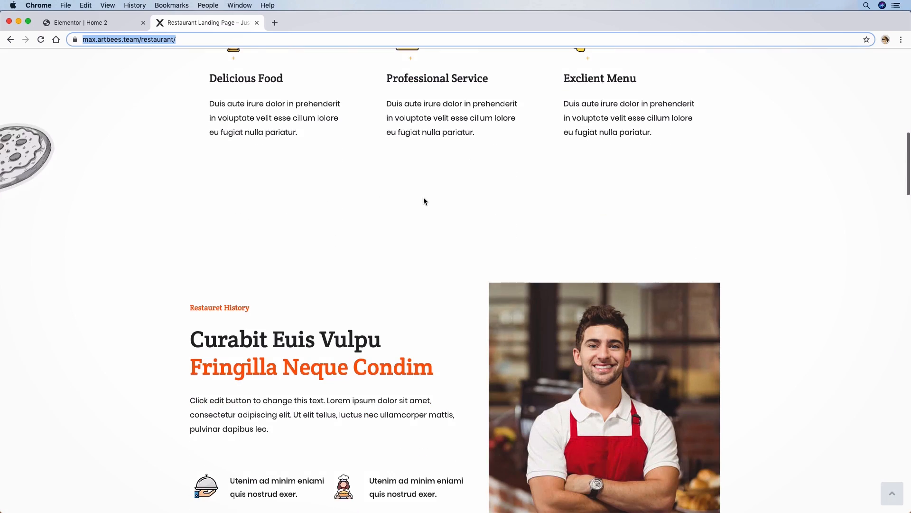
pyautogui.scroll(-9, 424, 199)
pyautogui.scroll(1, 423, 199)
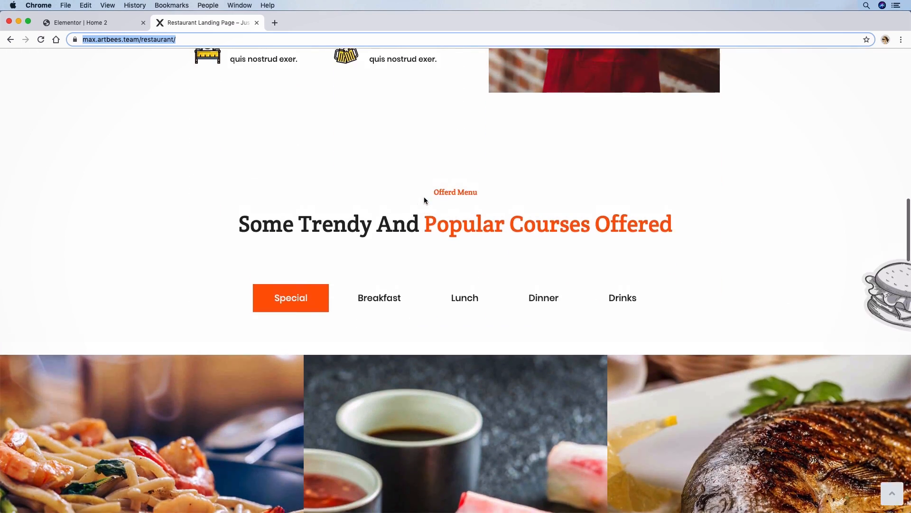
pyautogui.click(100, 24)
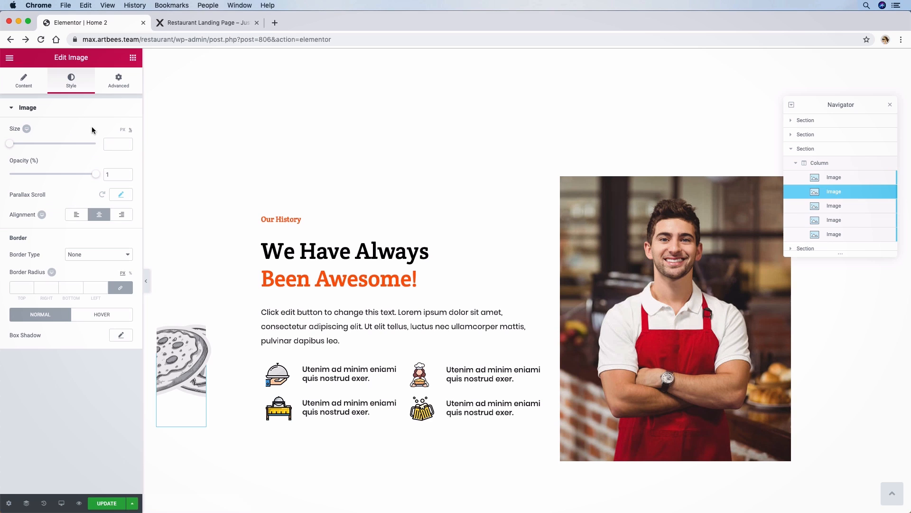
# Orient the burger image to the right edge, and set the wrap illustration's bottom offset to -5200 px.
pyautogui.click(115, 198)
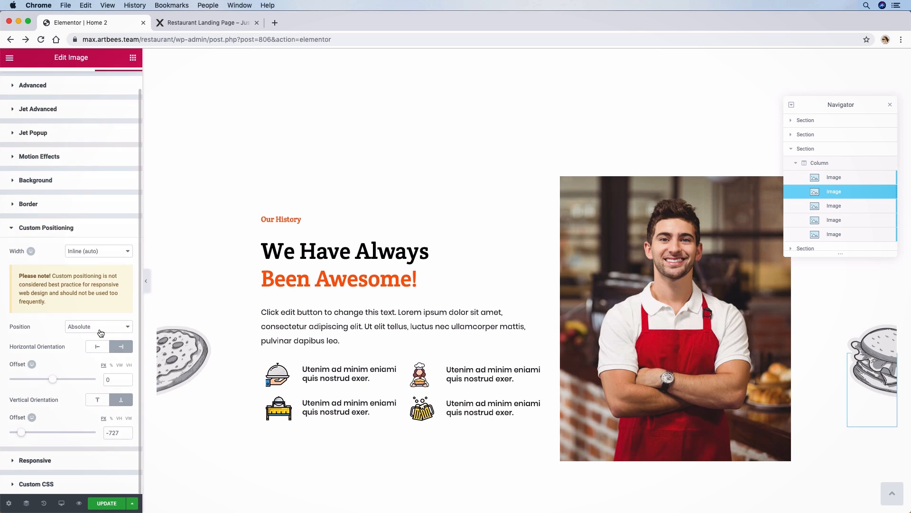
pyautogui.click(114, 433)
pyautogui.write('-5200')
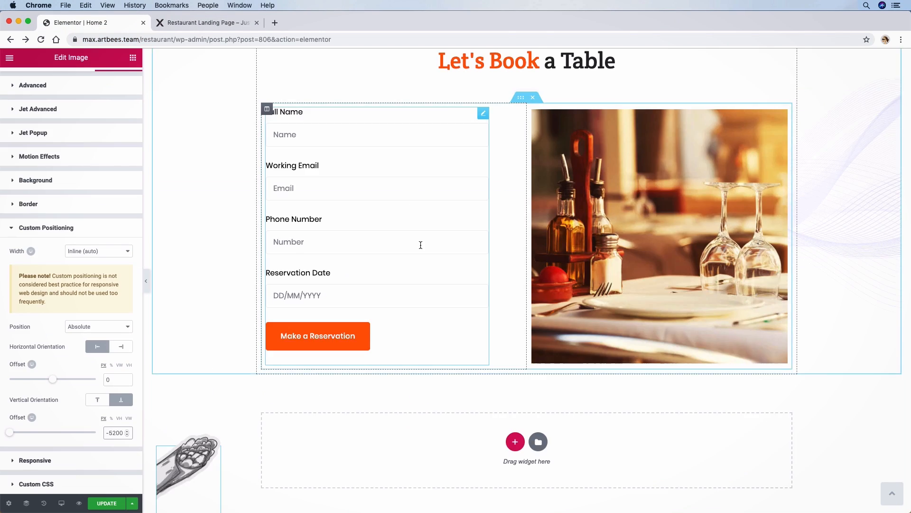
# Review the placed illustrations along the page, and compare the header's reservation button with the finished landing page.
pyautogui.scroll(20, 421, 244)
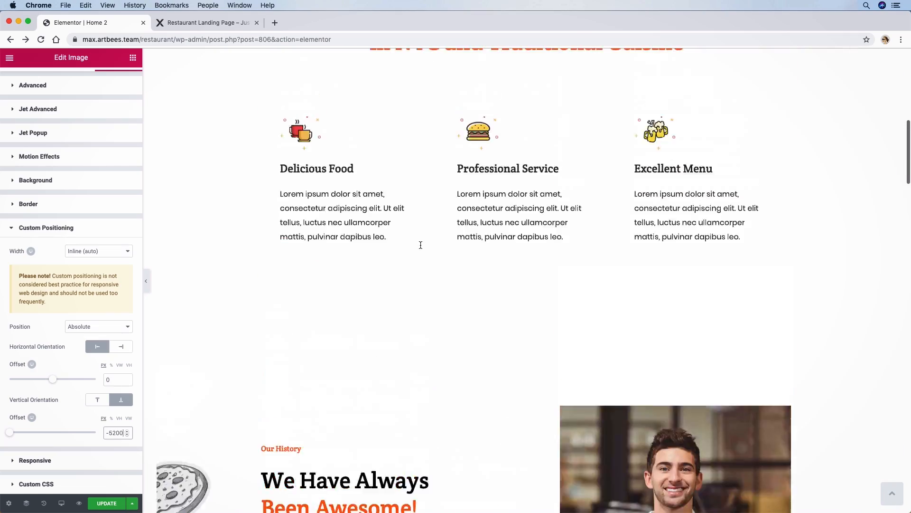
pyautogui.scroll(-8, 421, 245)
pyautogui.scroll(10, 421, 245)
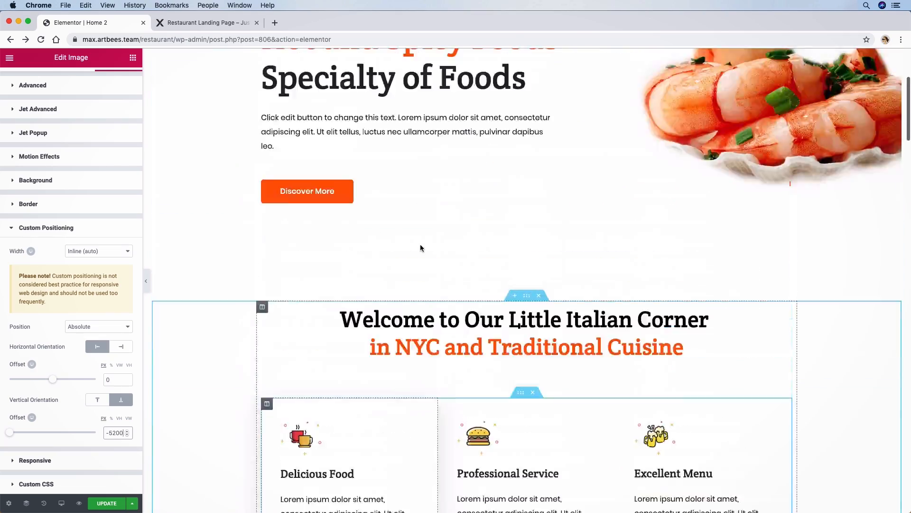
pyautogui.scroll(-20, 421, 245)
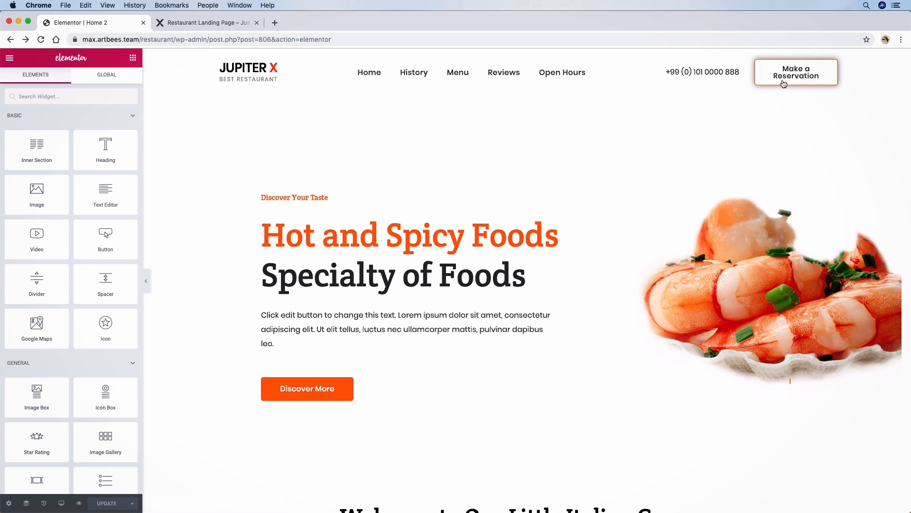
pyautogui.scroll(-1, 779, 81)
pyautogui.scroll(1, 765, 81)
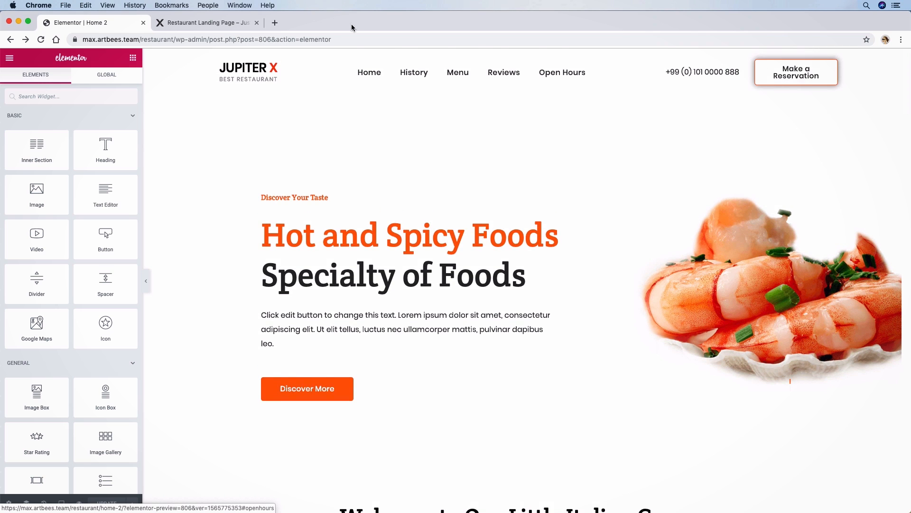
pyautogui.click(261, 23)
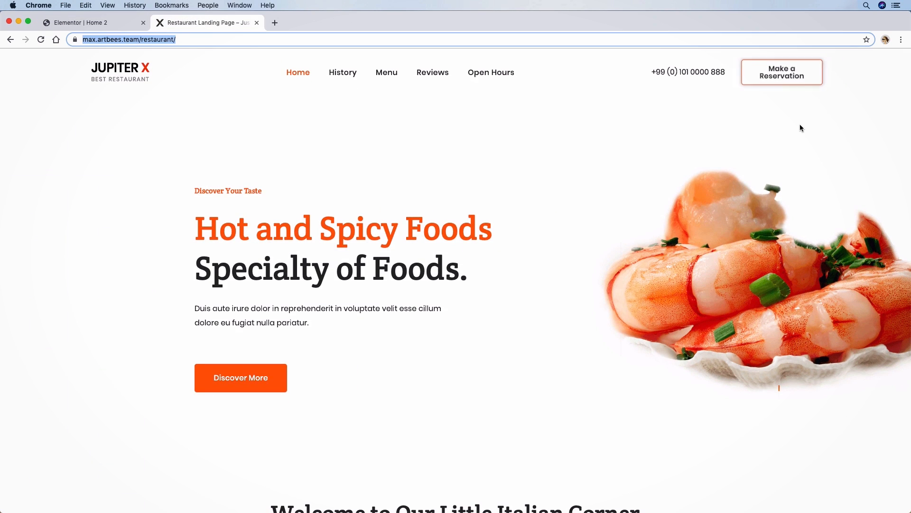
pyautogui.click(92, 23)
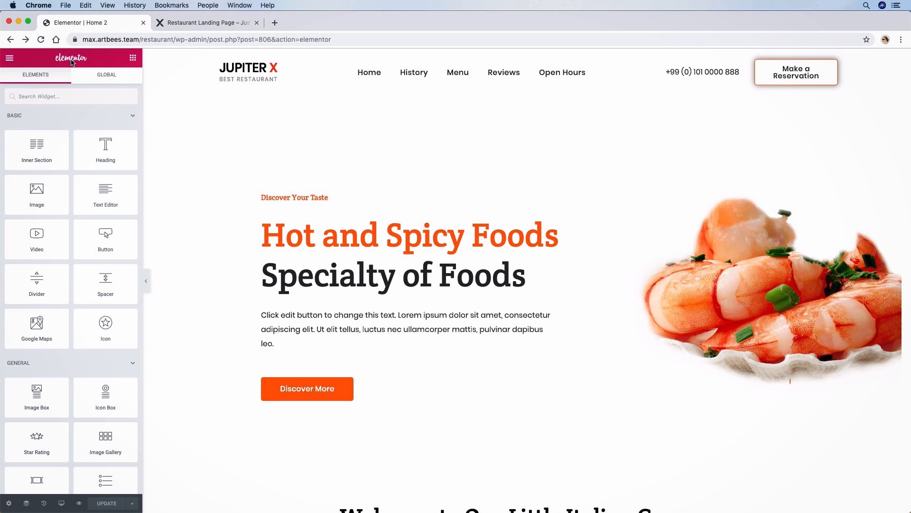
# Exit to the WordPress dashboard and open the saved Header template for editing with Elementor.
pyautogui.click(10, 61)
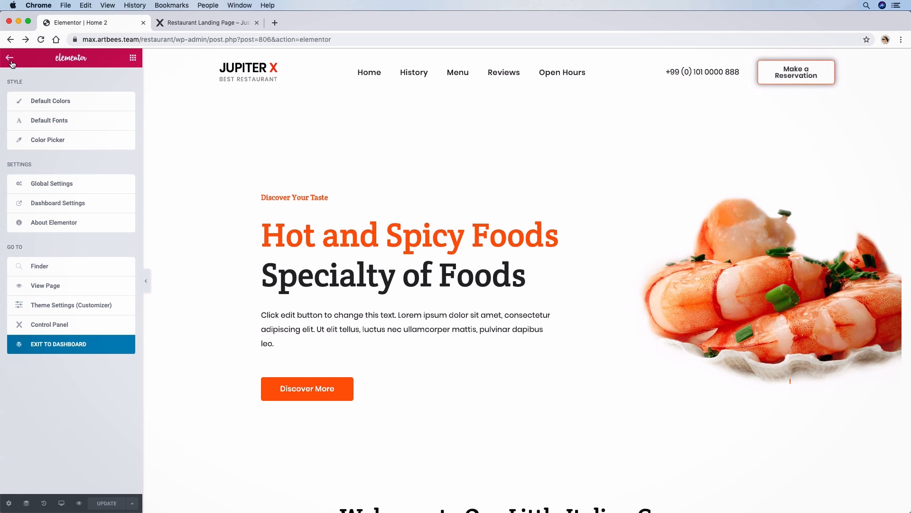
pyautogui.click(75, 347)
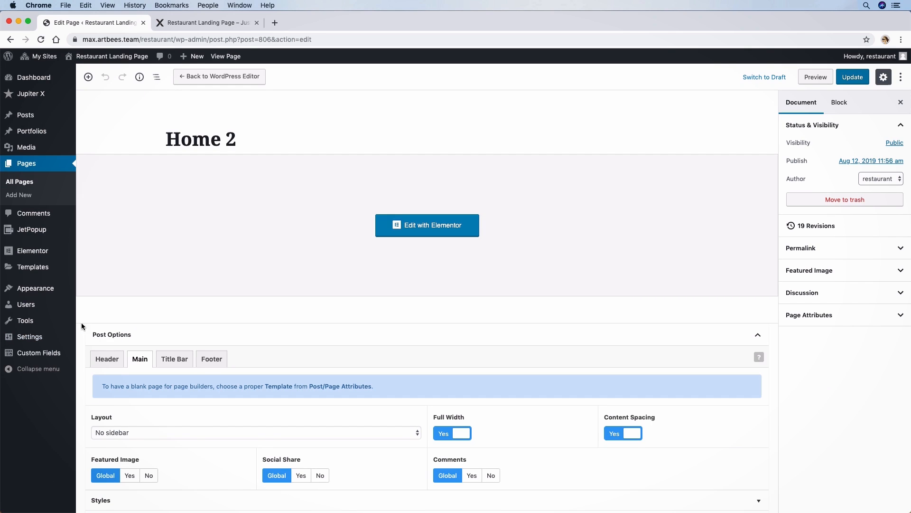
pyautogui.moveTo(38, 255)
pyautogui.moveTo(28, 290)
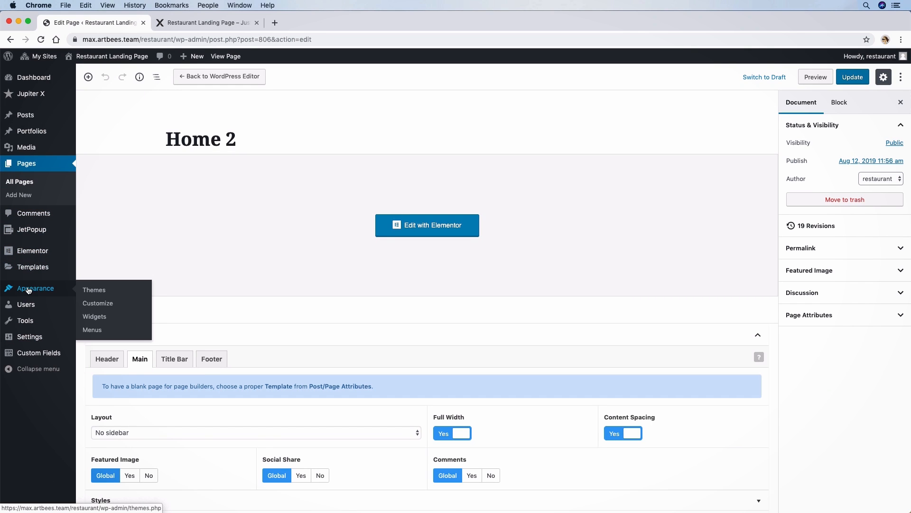
pyautogui.click(83, 269)
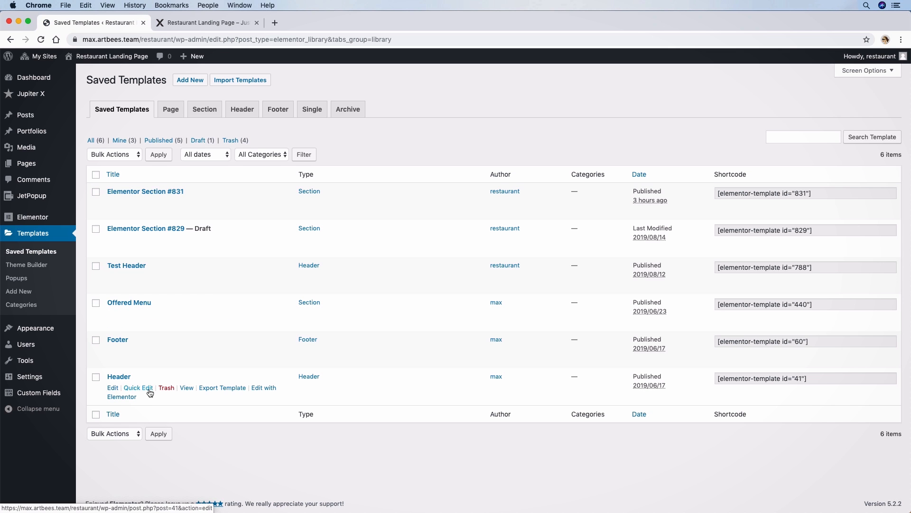
pyautogui.click(265, 388)
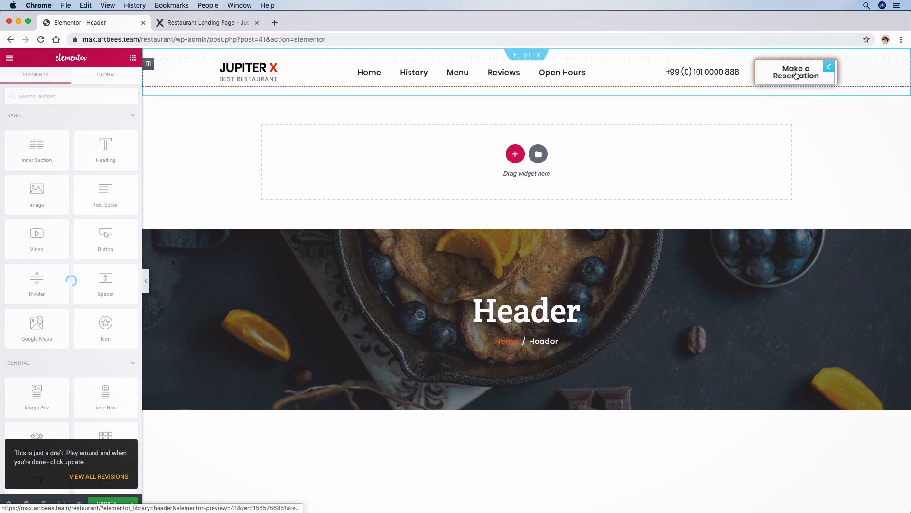
# Reset the box shadow of the Make a Reservation button in the header.
pyautogui.click(796, 75)
pyautogui.click(71, 80)
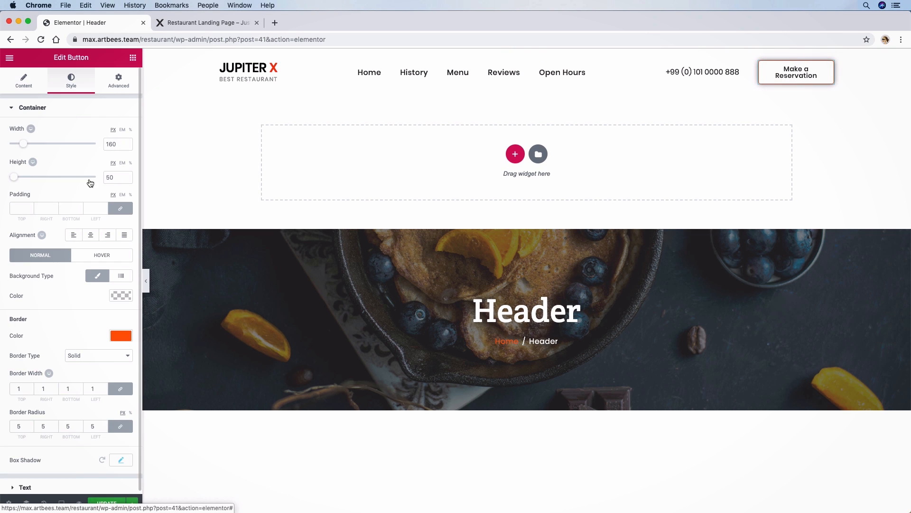
pyautogui.scroll(-1, 106, 302)
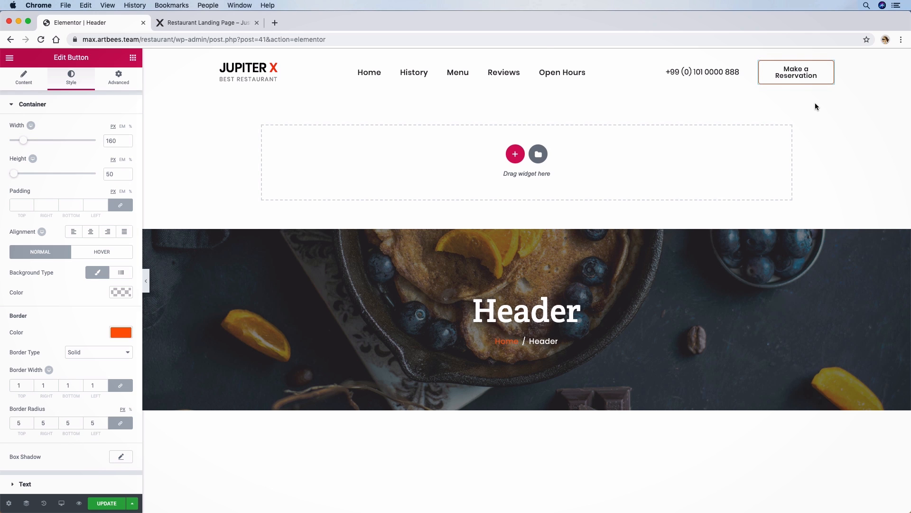
pyautogui.click(710, 78)
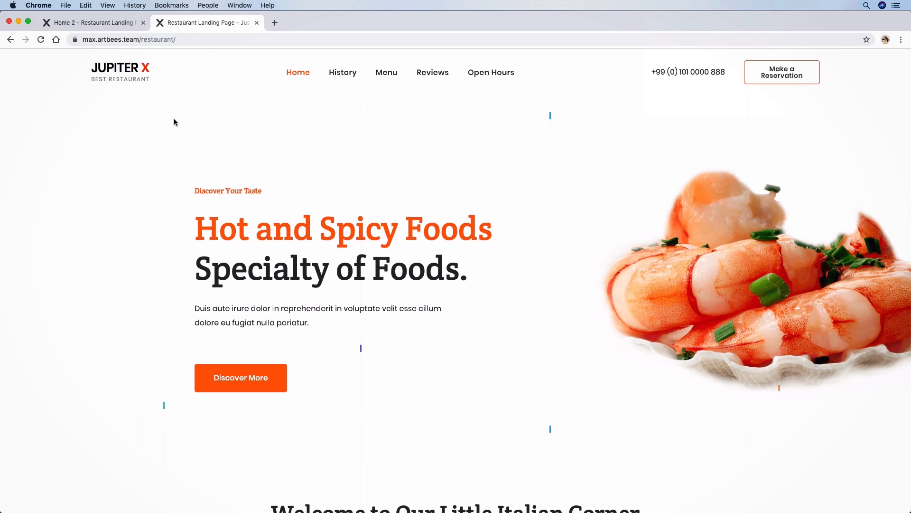
# Compare the Home 2 page with the finished landing page, checking the header button, background lines and illustrations down to the menu section.
pyautogui.click(90, 28)
pyautogui.click(170, 22)
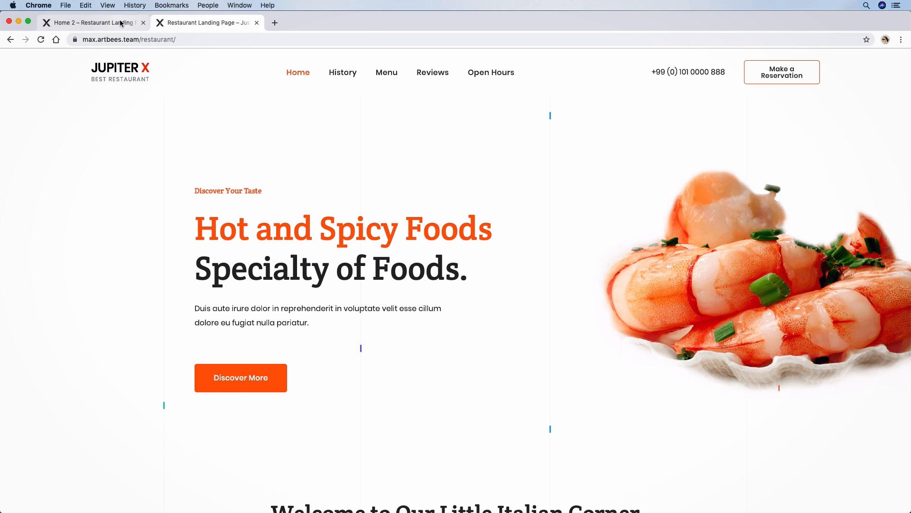
pyautogui.click(121, 22)
pyautogui.scroll(-10, 374, 228)
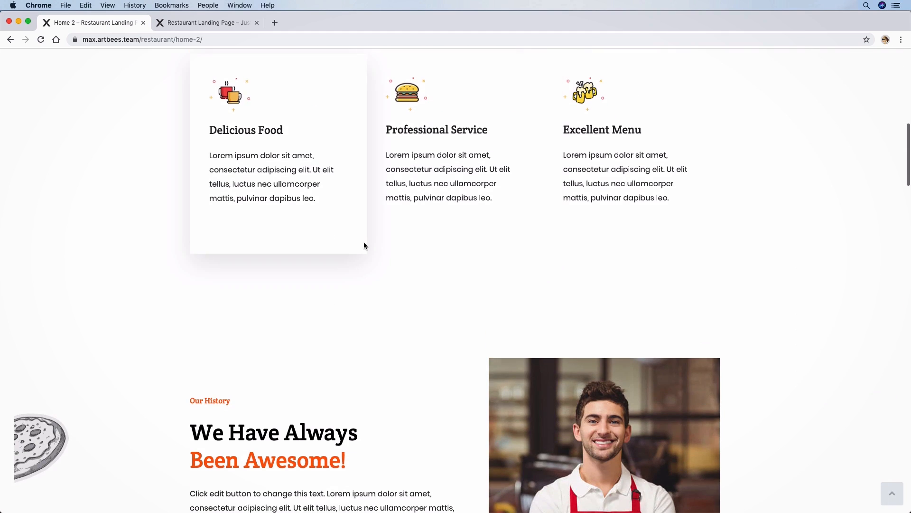
pyautogui.click(204, 22)
pyautogui.scroll(-15, 499, 214)
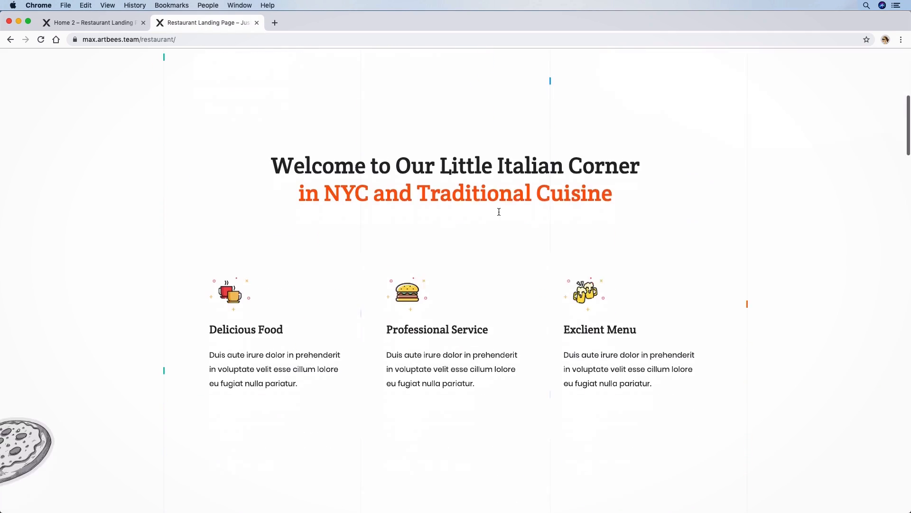
pyautogui.scroll(-12, 499, 215)
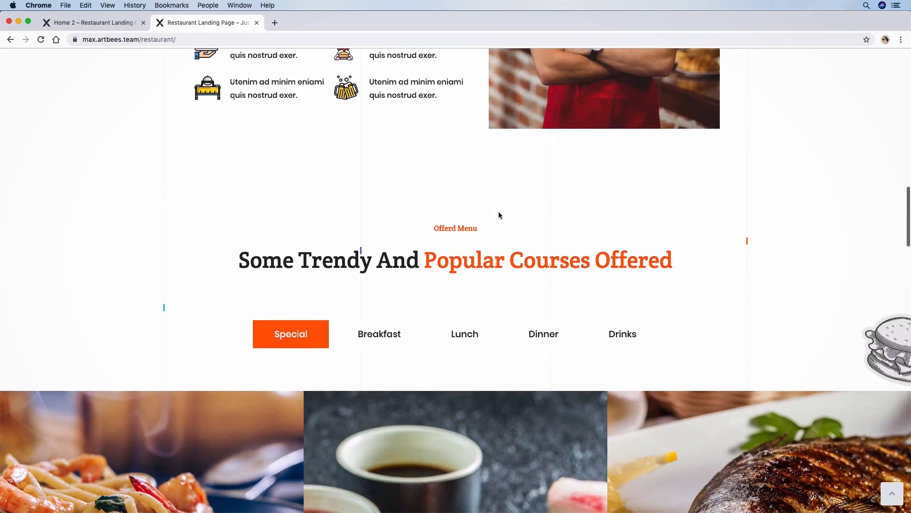
pyautogui.scroll(8, 474, 211)
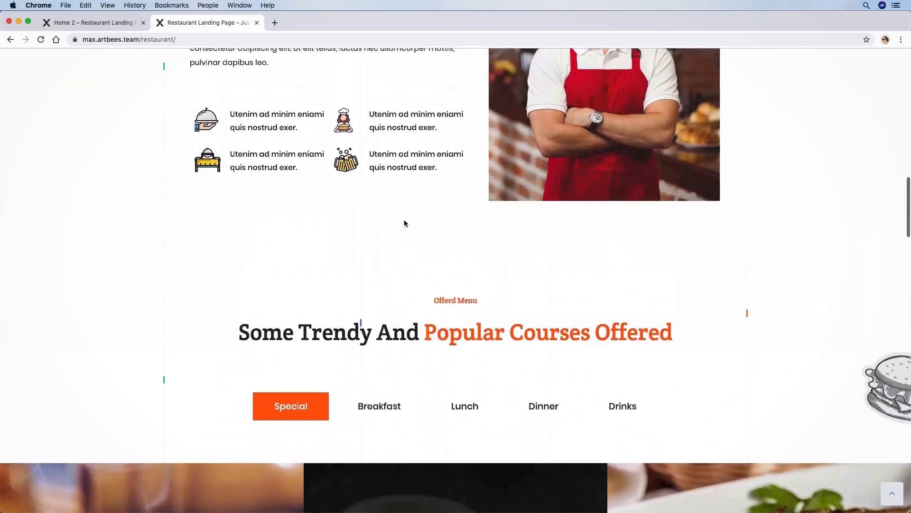
pyautogui.click(108, 24)
pyautogui.scroll(3, 447, 188)
pyautogui.scroll(8, 448, 187)
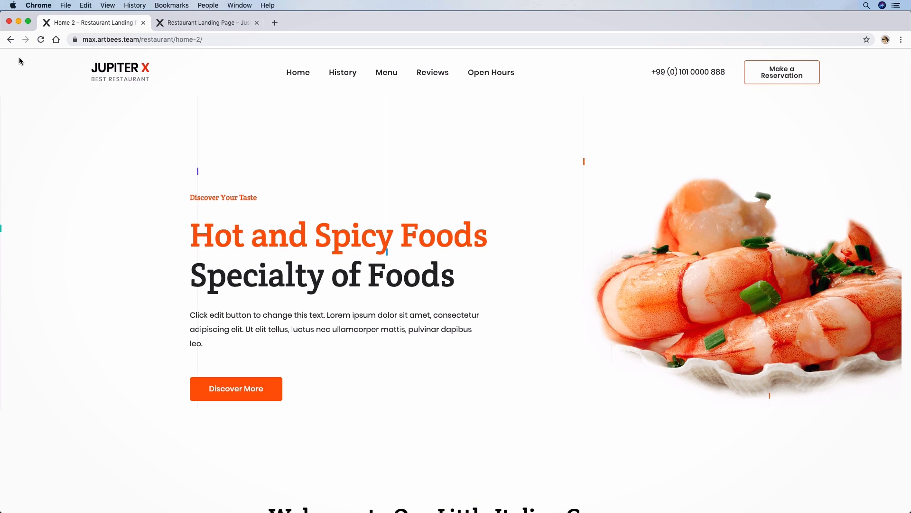
# Set the Home 2 page's background image to Repeat Vertically with Cover set to No, and update the page.
pyautogui.click(10, 42)
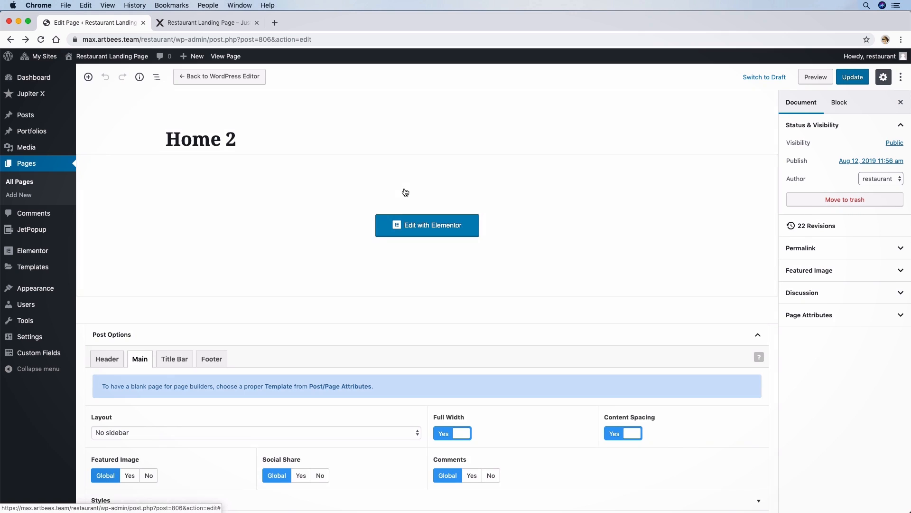
pyautogui.scroll(-7, 403, 190)
pyautogui.click(495, 346)
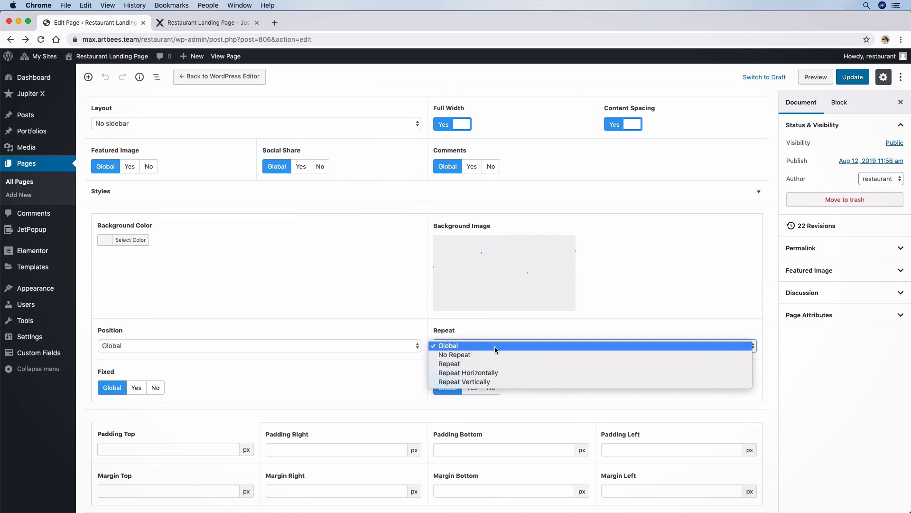
pyautogui.click(466, 381)
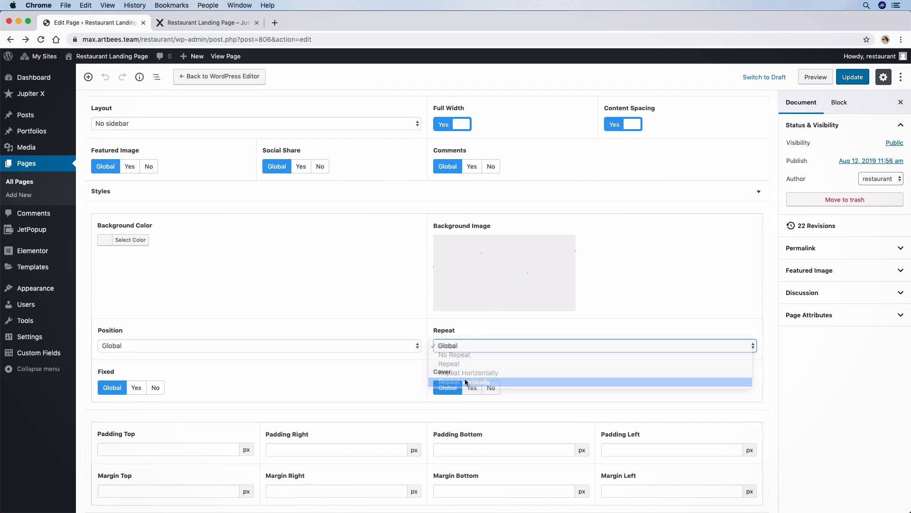
pyautogui.click(492, 389)
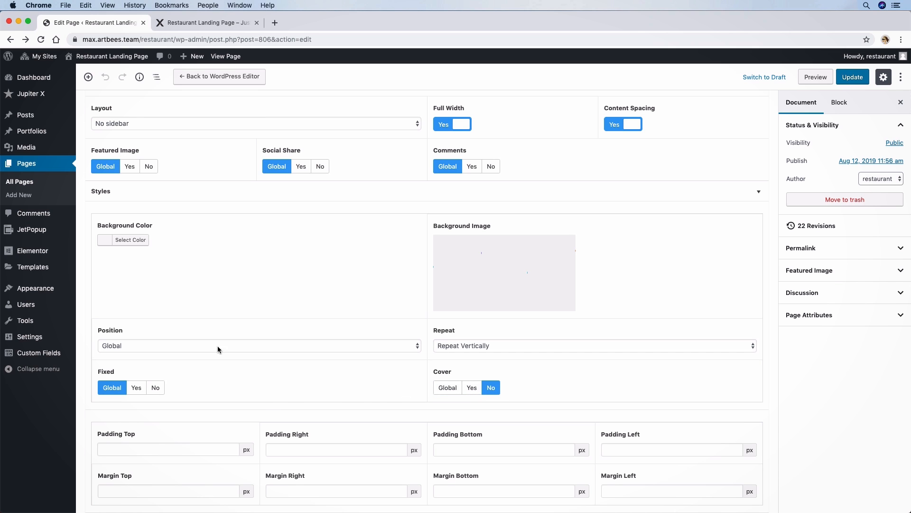
pyautogui.scroll(3, 753, 201)
pyautogui.click(858, 85)
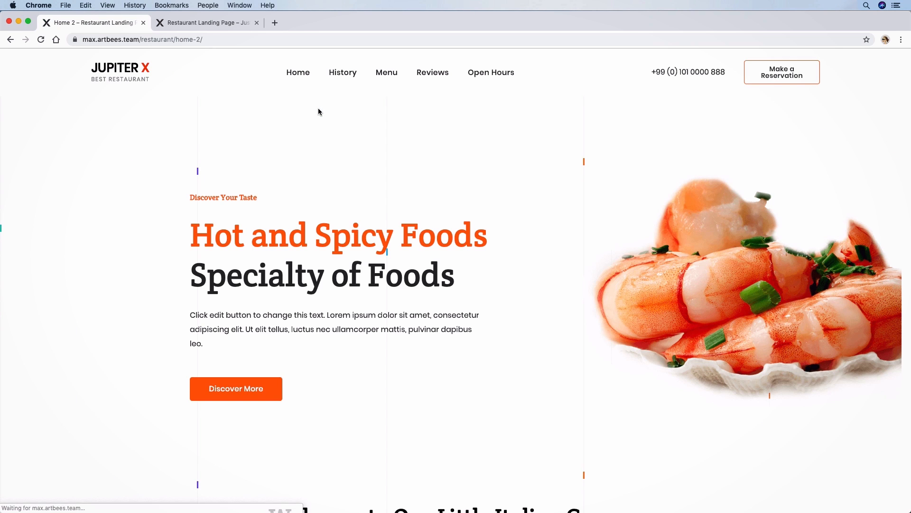
# Check the background lines and food illustrations down the Home 2 page to the table booking section.
pyautogui.scroll(-7, 319, 107)
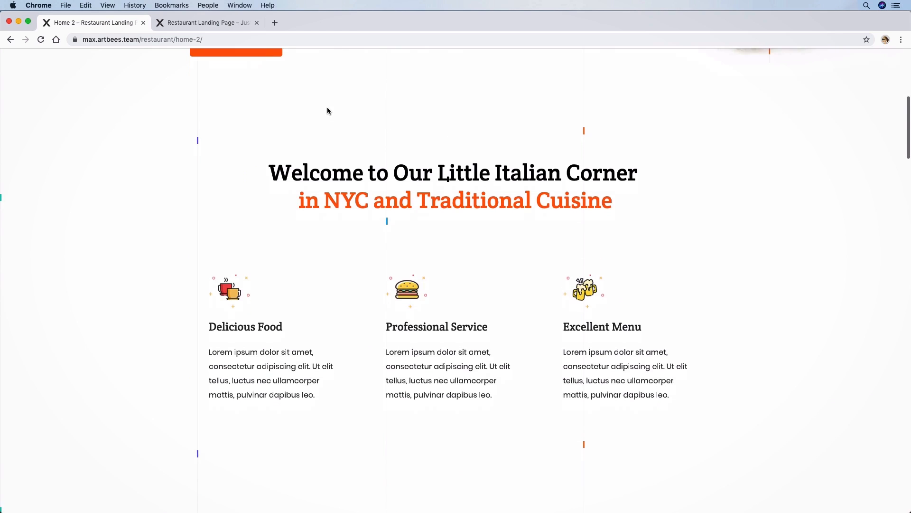
pyautogui.scroll(-10, 328, 111)
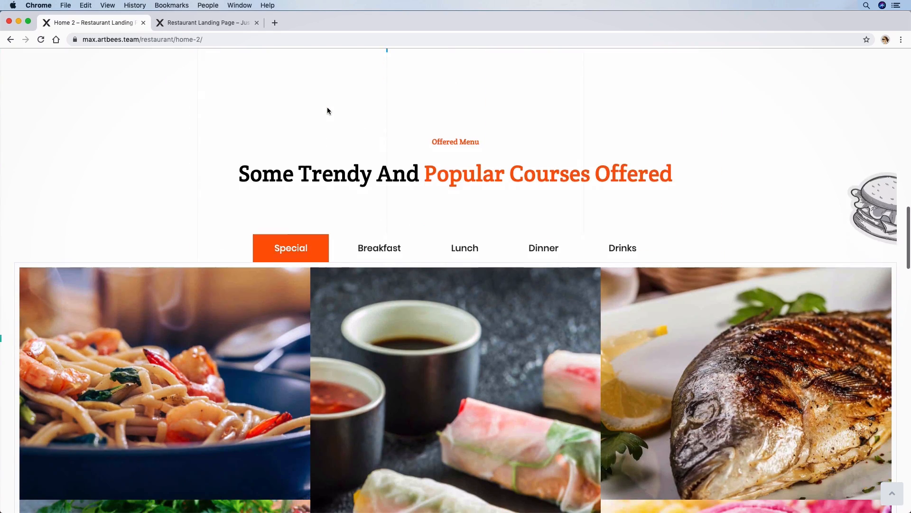
pyautogui.scroll(-10, 327, 111)
pyautogui.scroll(-10, 330, 109)
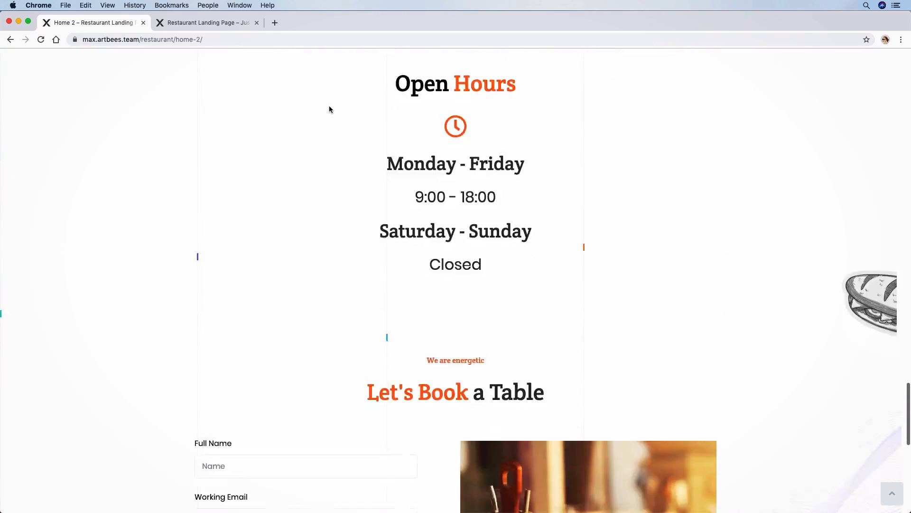
pyautogui.scroll(4, 329, 109)
pyautogui.scroll(-2, 329, 109)
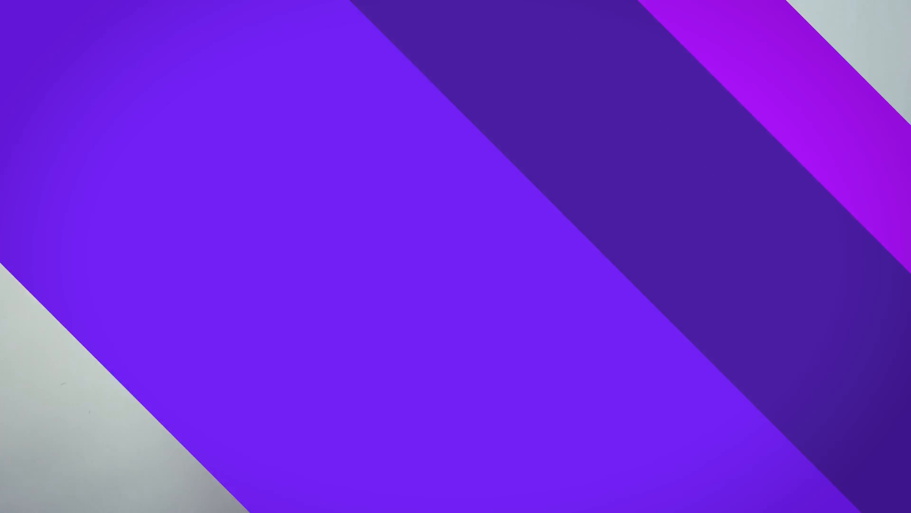
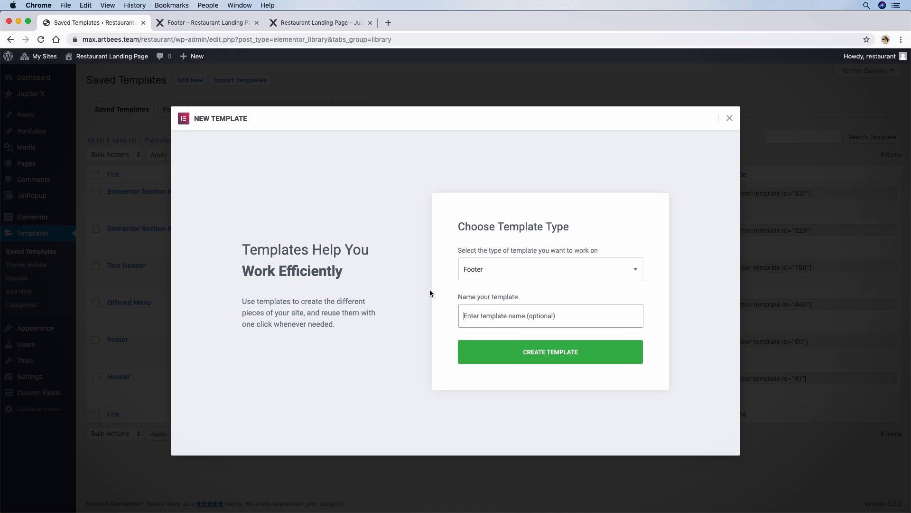
# Create a Footer template named Easy Footer and close the template library.
pyautogui.write('East')
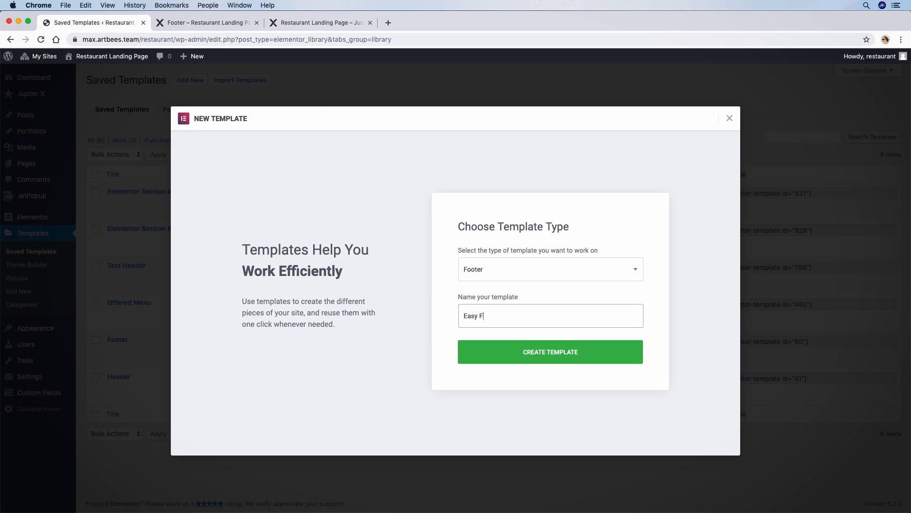
pyautogui.click(523, 359)
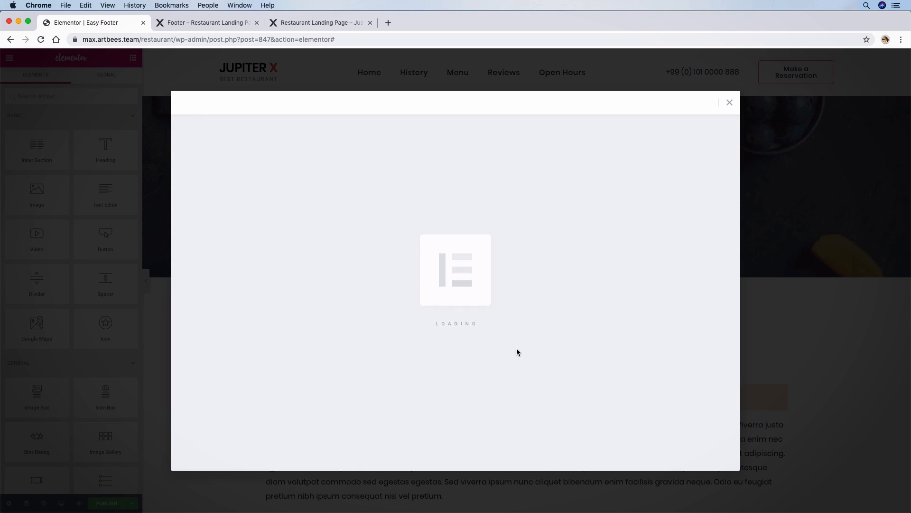
pyautogui.click(727, 104)
# Add a single-column section below the preview text in the Our Footer template.
pyautogui.scroll(-6, 553, 300)
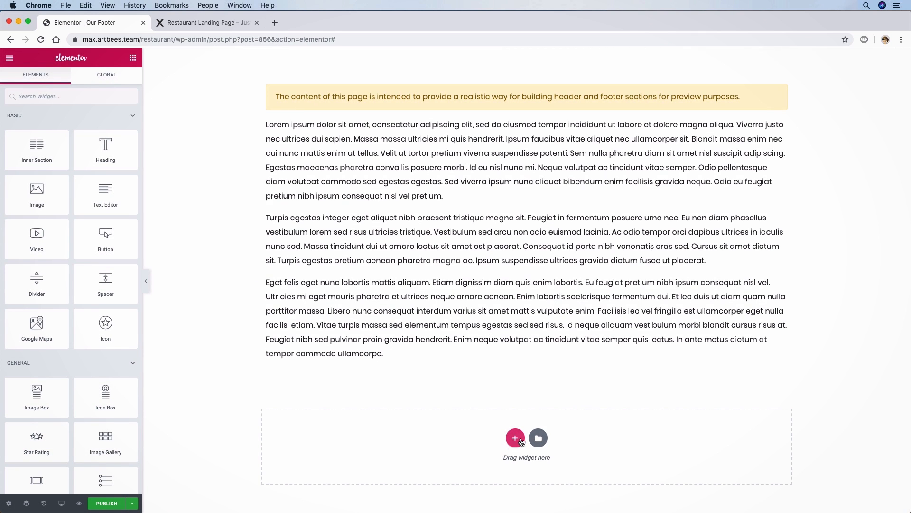
pyautogui.click(516, 442)
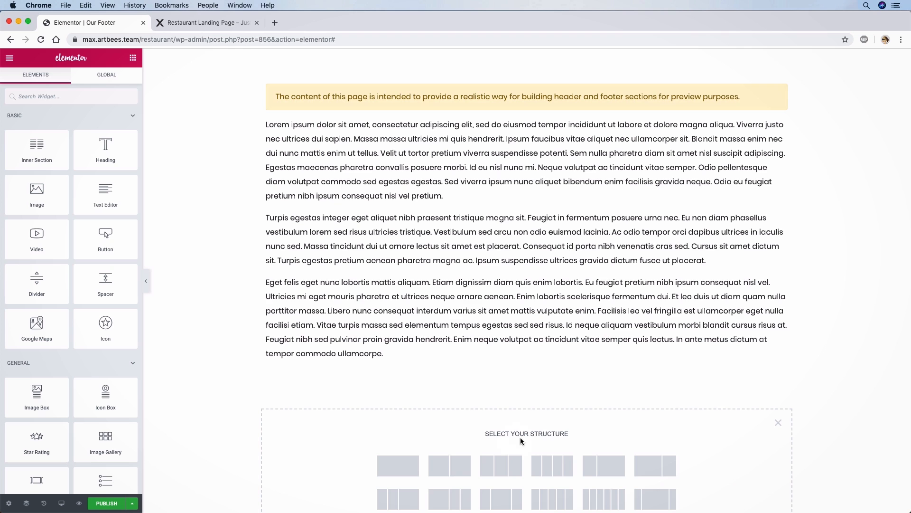
pyautogui.scroll(-2, 481, 426)
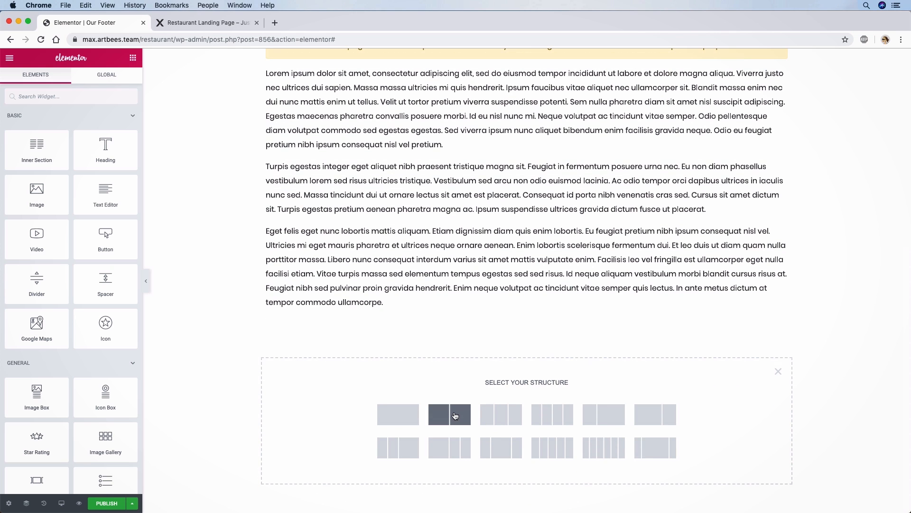
pyautogui.click(459, 416)
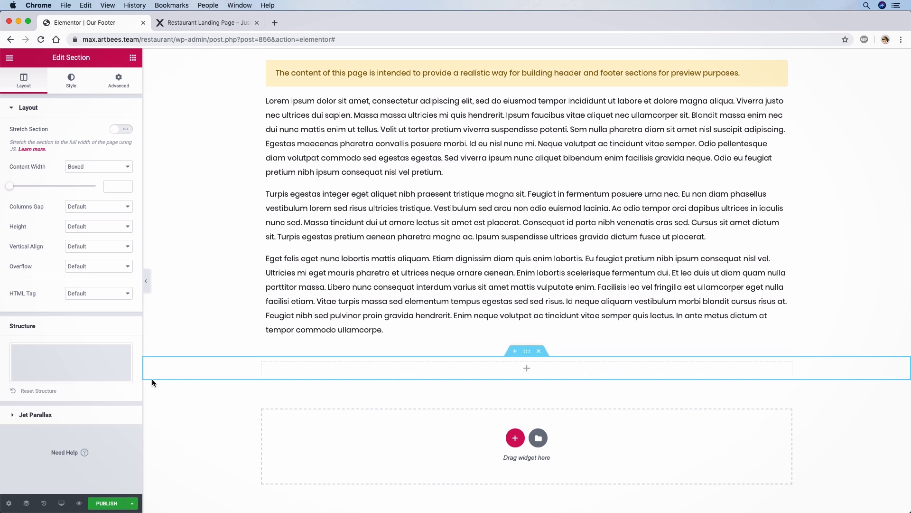
# Place an Inner Section widget in the new footer section and duplicate its columns to make four.
pyautogui.click(133, 57)
pyautogui.moveTo(50, 146); pyautogui.dragTo(469, 364)
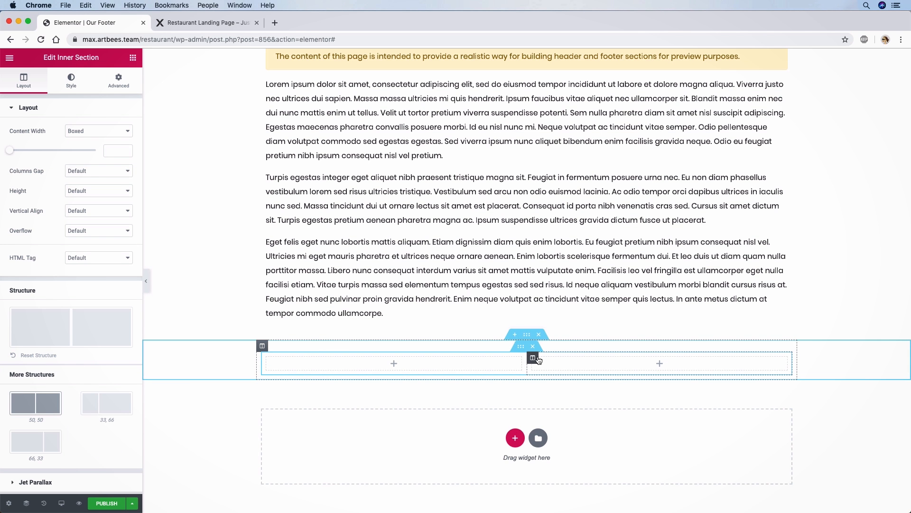
pyautogui.rightClick(537, 359)
pyautogui.click(556, 378)
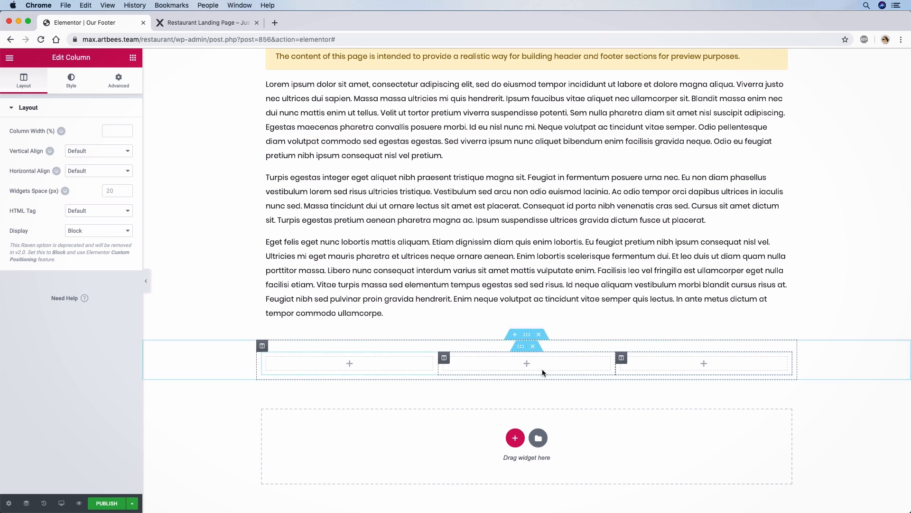
pyautogui.rightClick(443, 363)
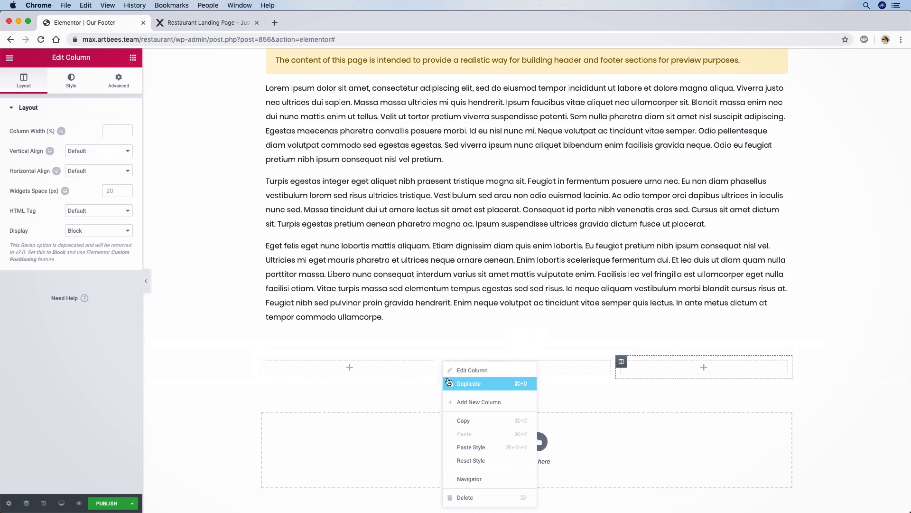
pyautogui.click(470, 383)
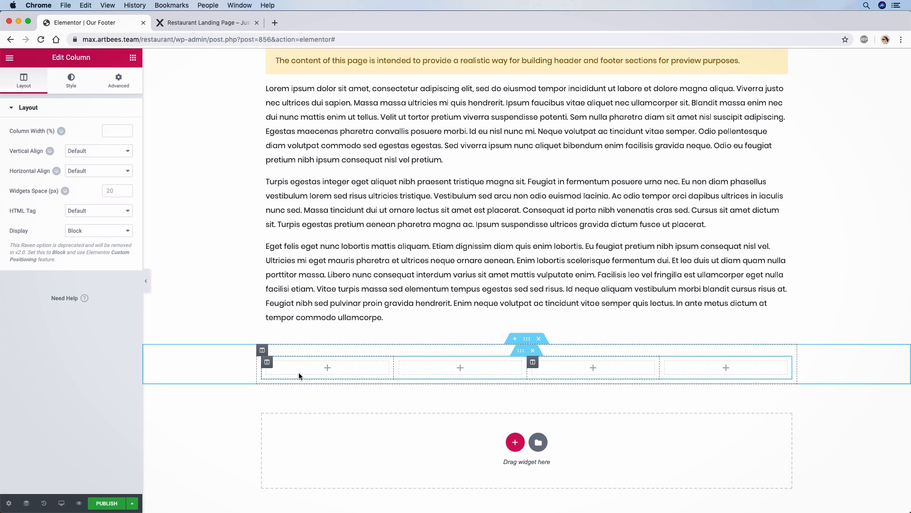
# Set the outer footer section's background color to black, #000000.
pyautogui.click(528, 342)
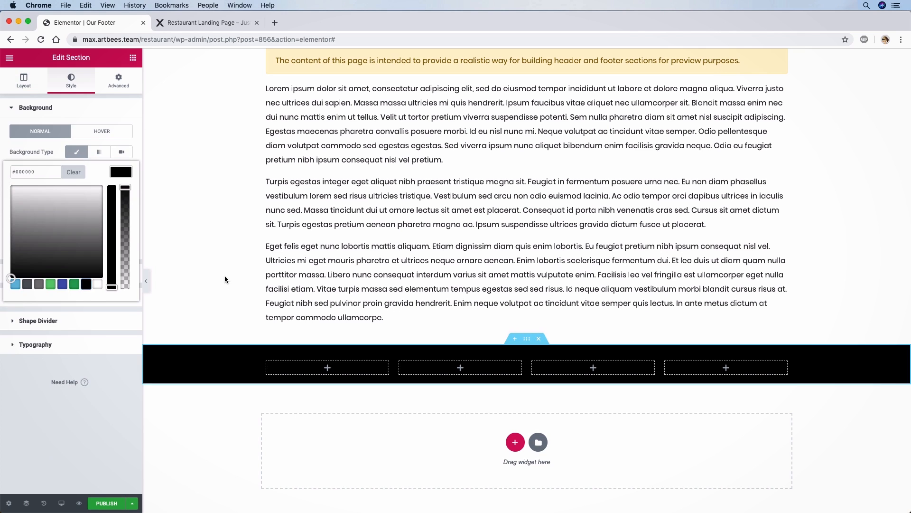
pyautogui.click(223, 275)
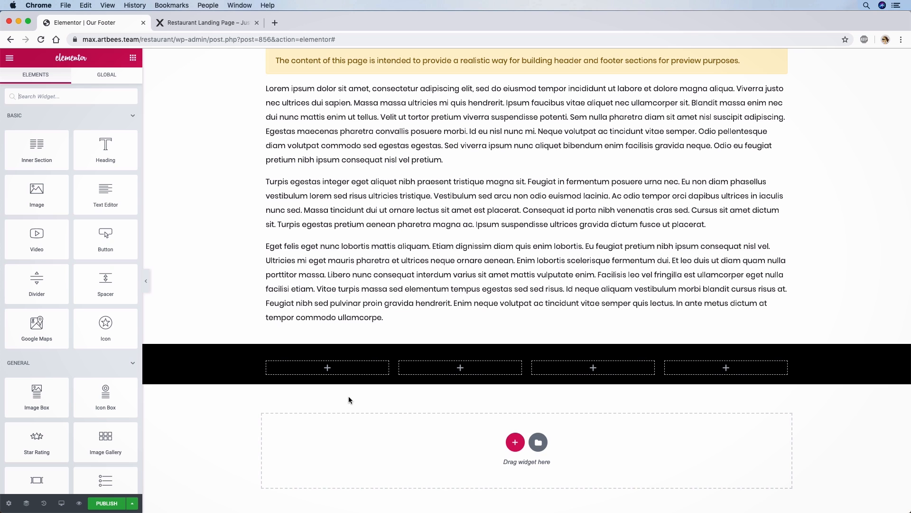
pyautogui.click(529, 340)
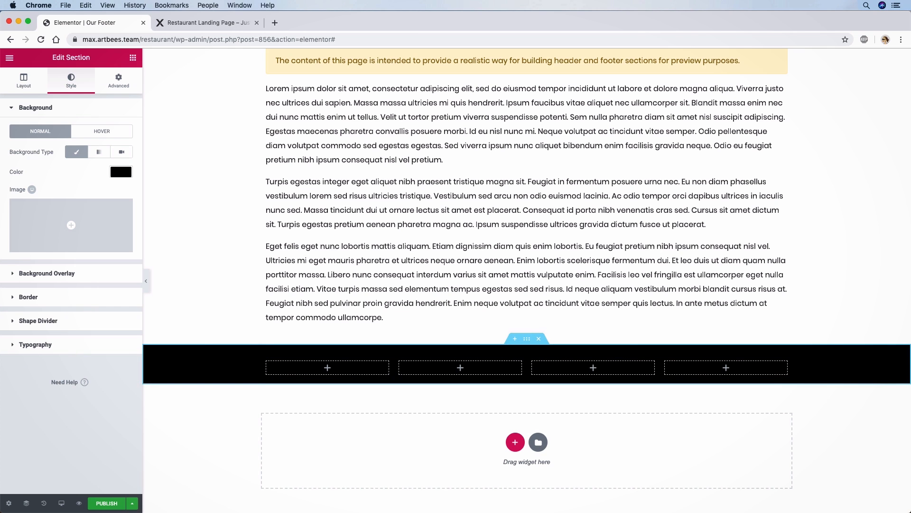
# Following the finished page's footer, give the outer section a Min Height of 500 px with Column Position set to Bottom.
pyautogui.click(208, 23)
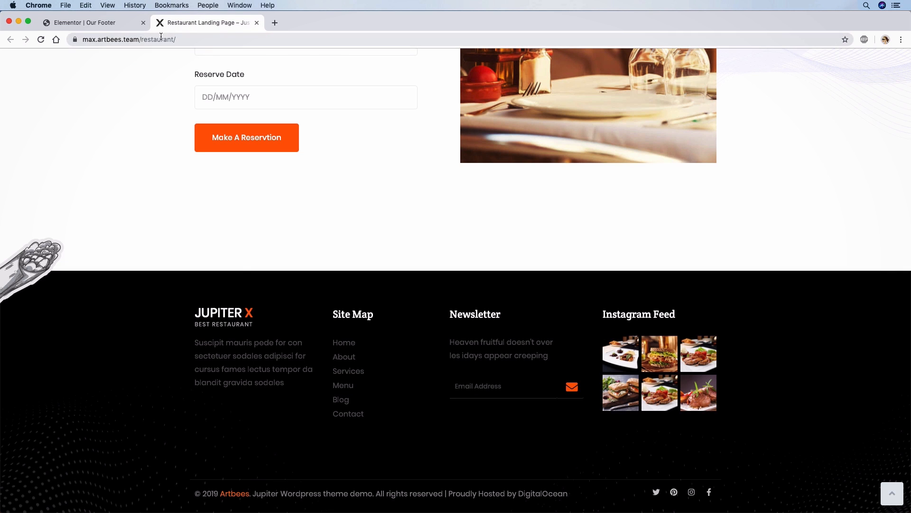
pyautogui.click(99, 23)
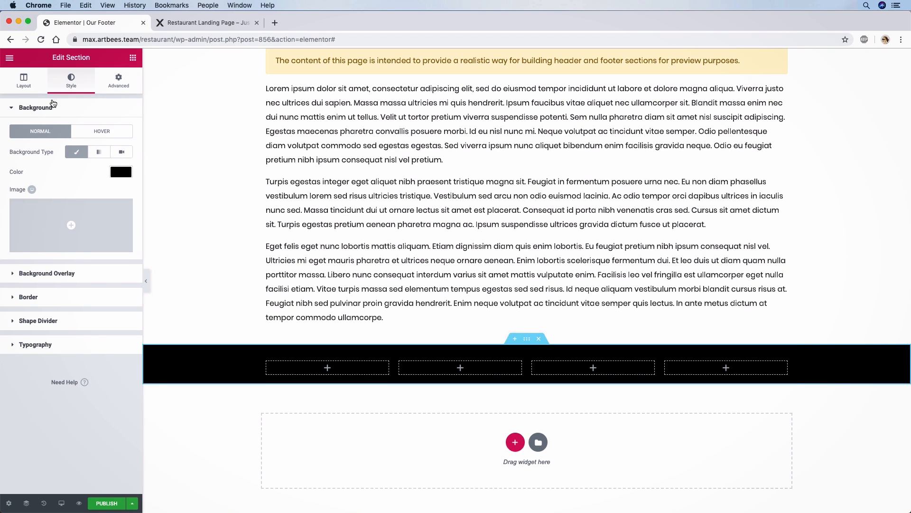
pyautogui.click(34, 84)
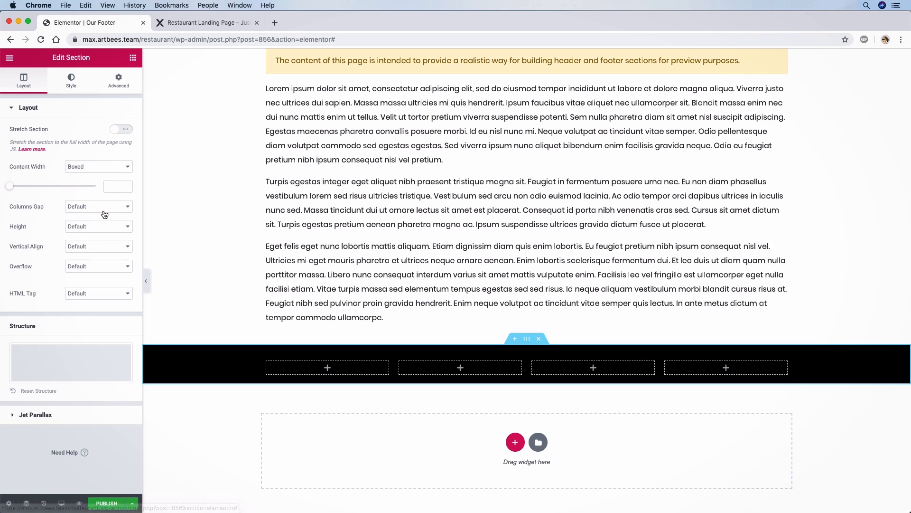
pyautogui.click(90, 227)
pyautogui.click(89, 242)
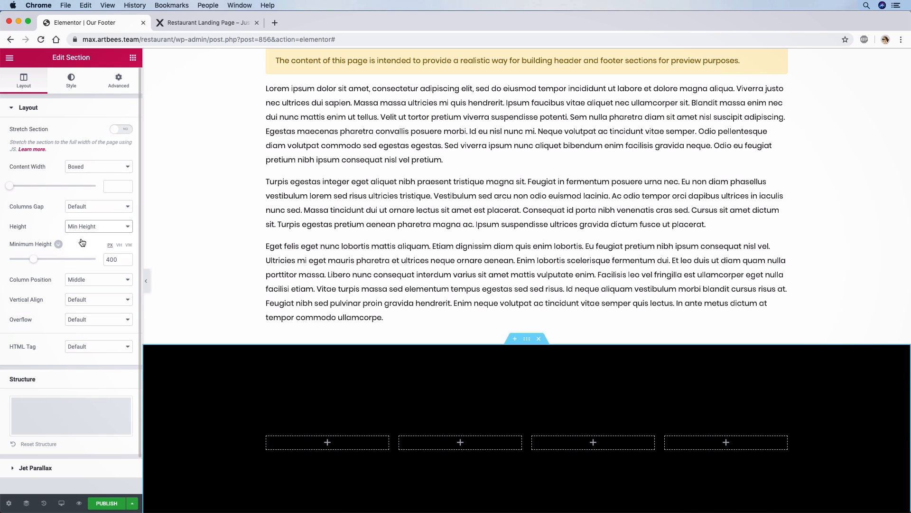
pyautogui.moveTo(37, 262); pyautogui.dragTo(43, 262)
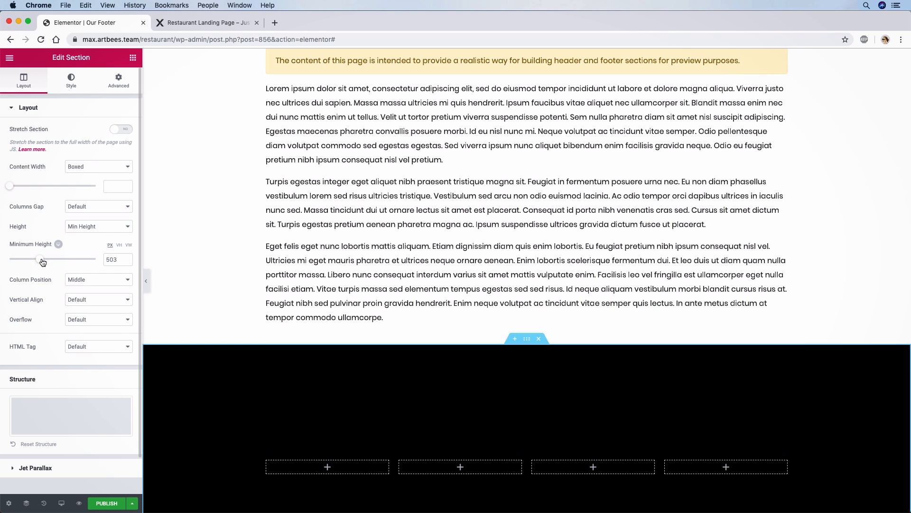
pyautogui.click(127, 260)
pyautogui.press('BackSpace')
pyautogui.write('0')
pyautogui.click(105, 280)
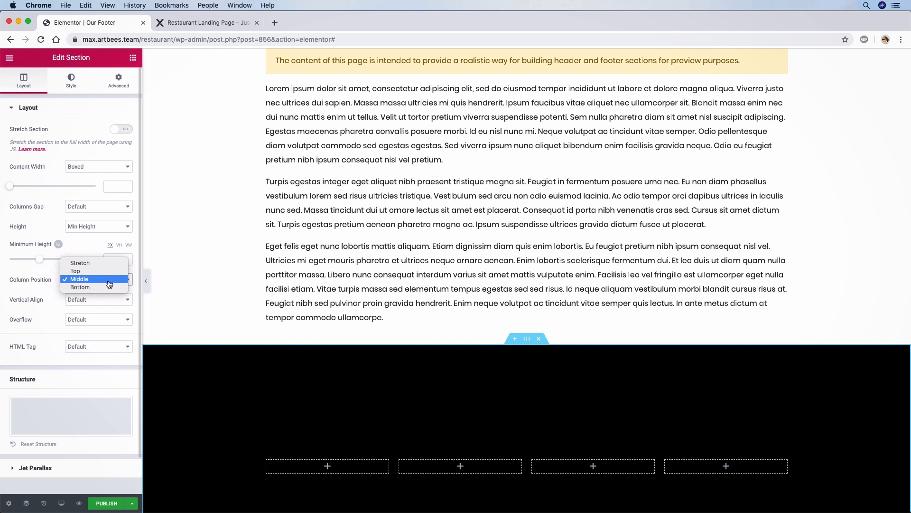
pyautogui.click(103, 287)
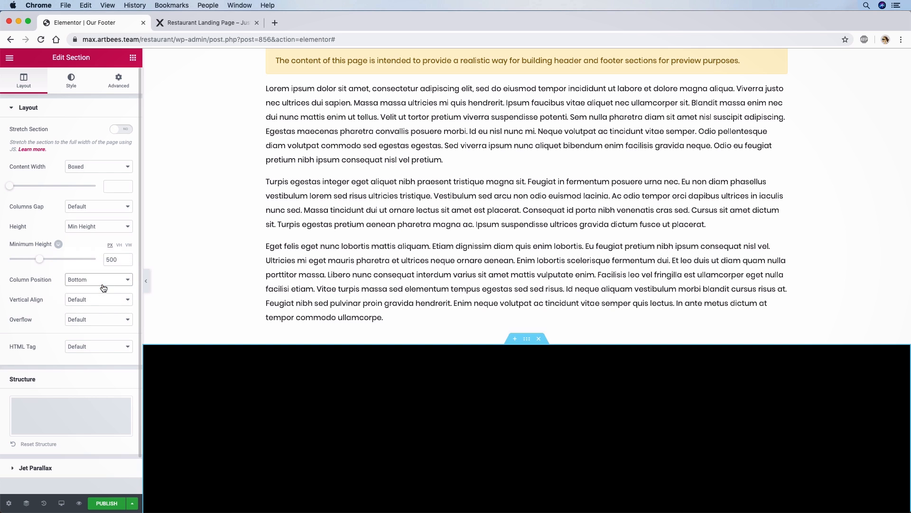
# Unlink the four-column inner section's margins and set its bottom margin to 100 px.
pyautogui.scroll(-3, 327, 367)
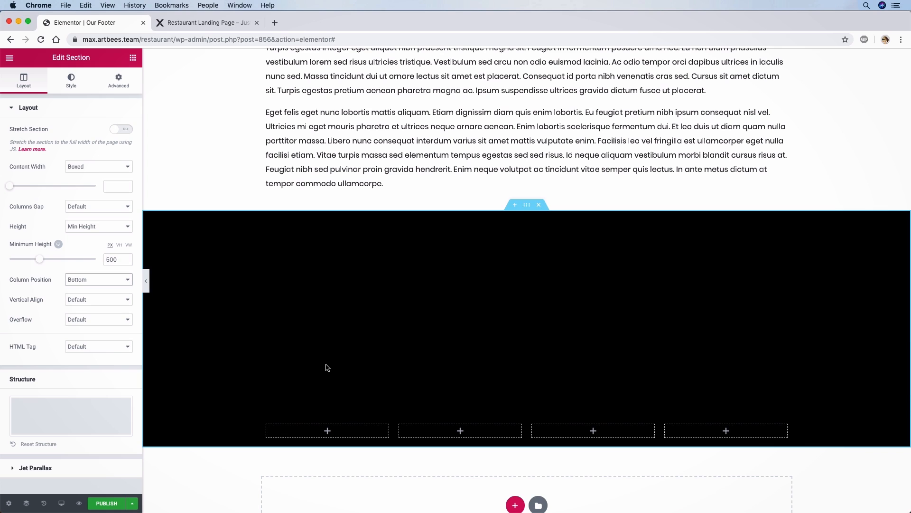
pyautogui.click(522, 415)
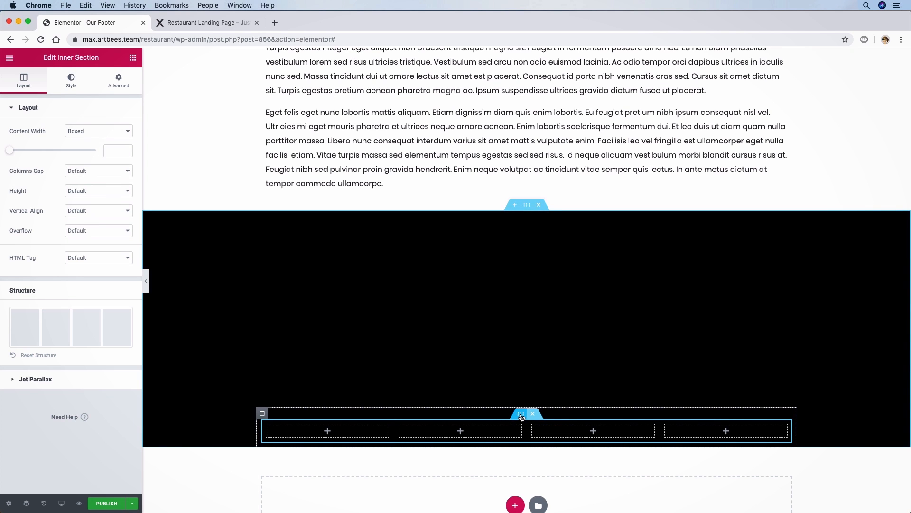
pyautogui.click(133, 89)
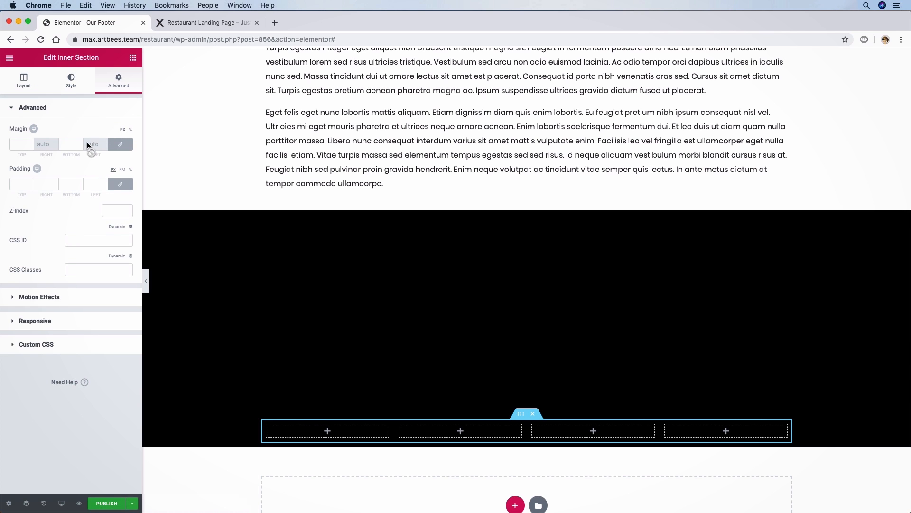
pyautogui.click(114, 147)
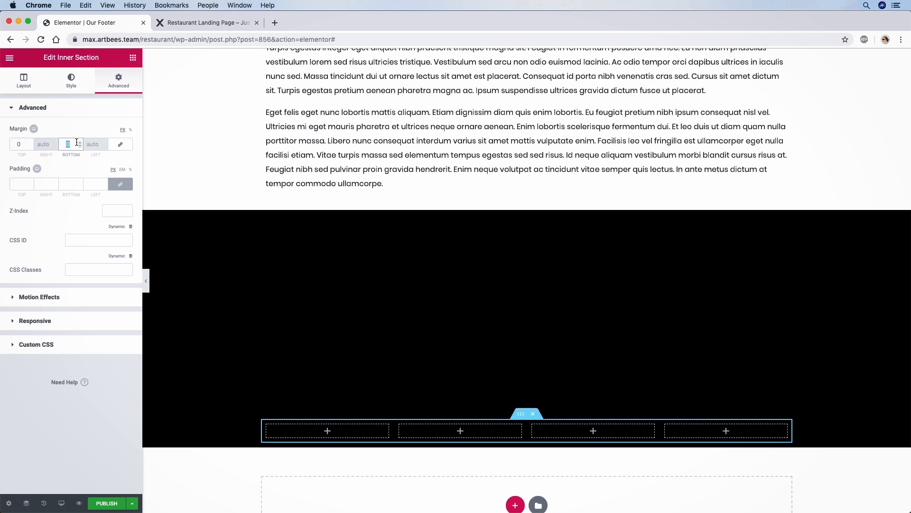
pyautogui.write('100')
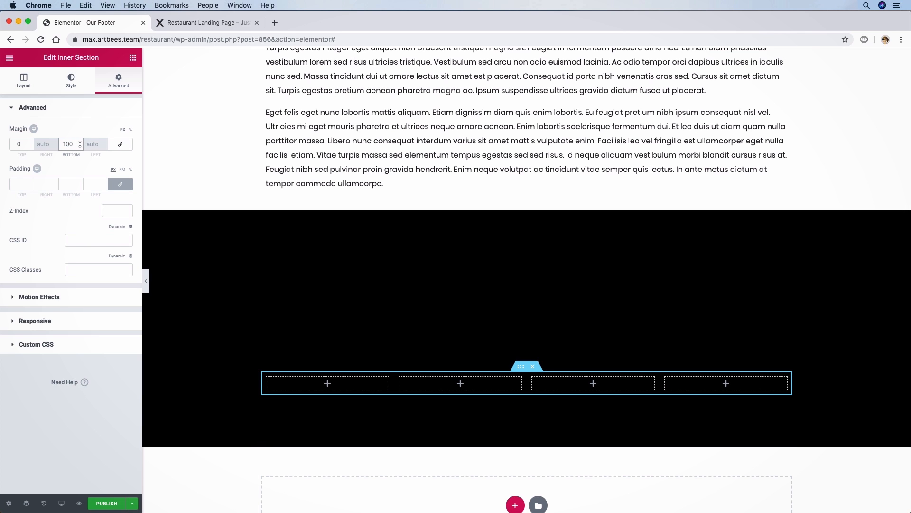
# Add a Site Logo widget to the first footer column, using the Secondary logo, and compare it with the finished page's footer.
pyautogui.click(133, 57)
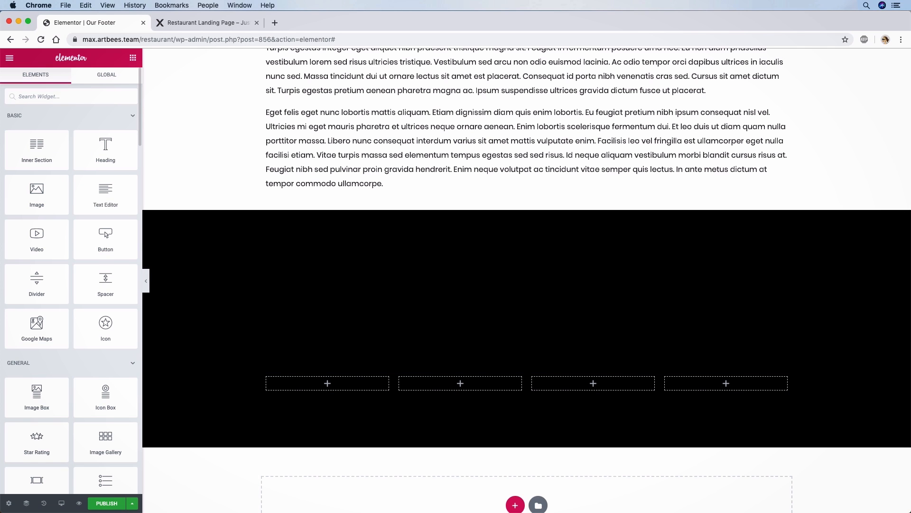
pyautogui.write('logo')
pyautogui.moveTo(61, 129); pyautogui.dragTo(353, 381)
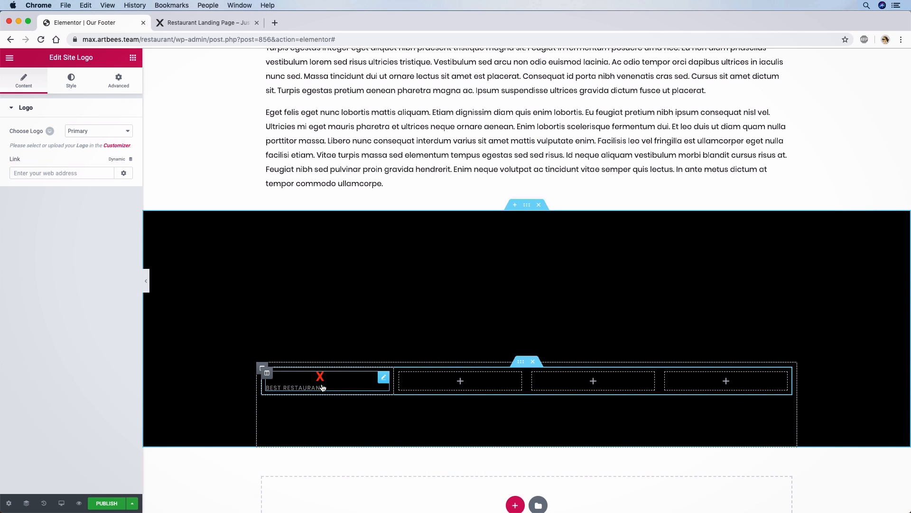
pyautogui.click(105, 138)
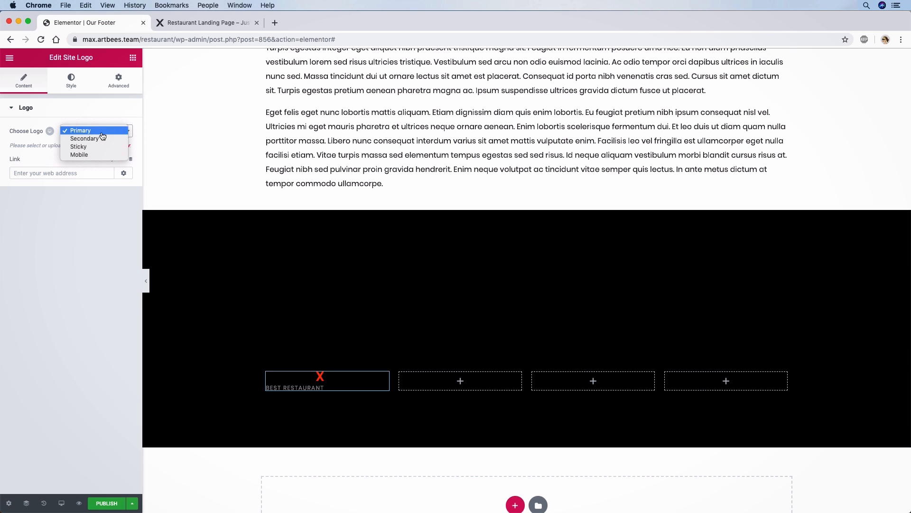
pyautogui.click(101, 138)
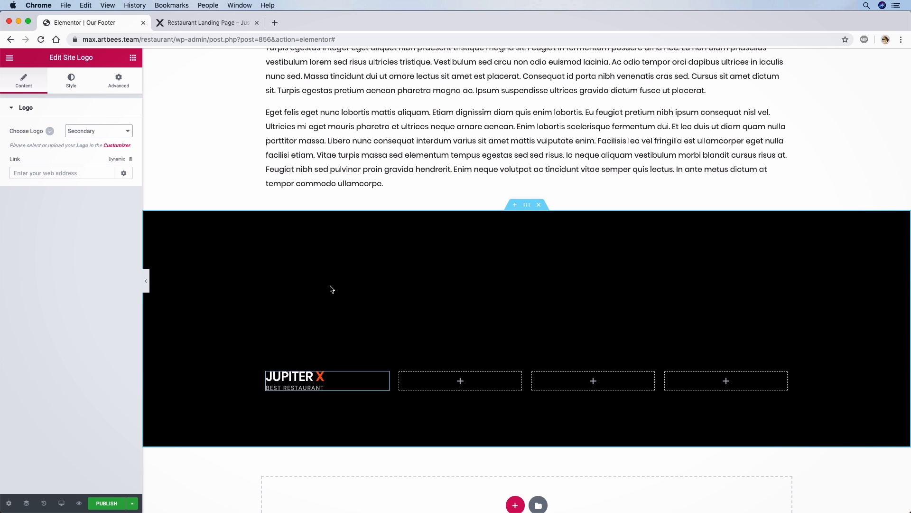
pyautogui.click(199, 19)
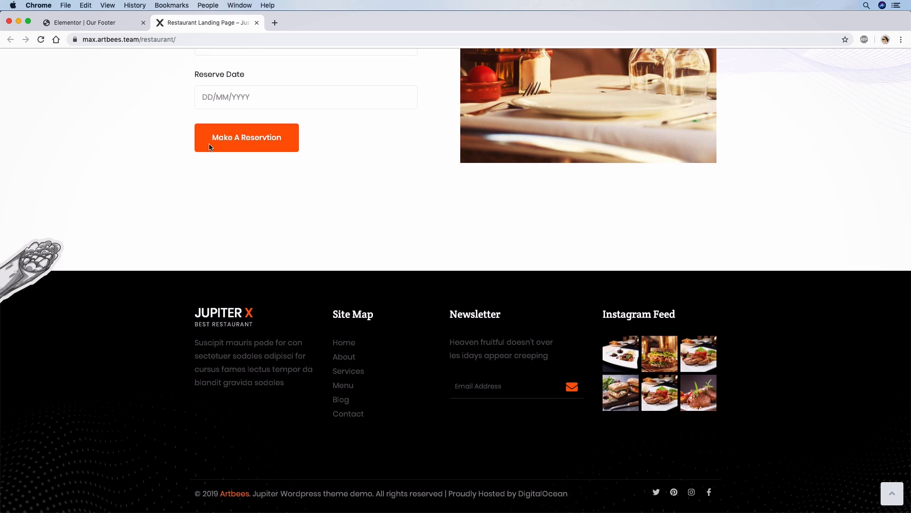
pyautogui.click(75, 24)
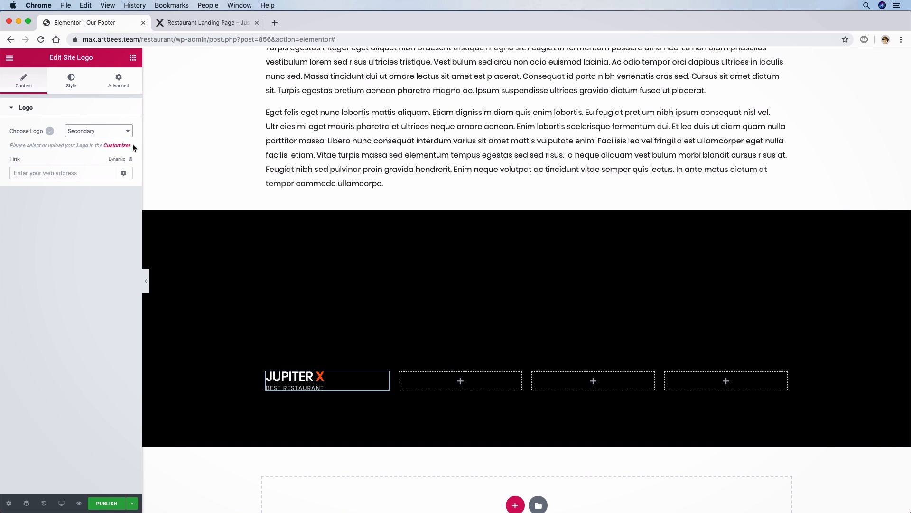
# Set the width of the footer column containing the logo to 26%.
pyautogui.click(266, 372)
pyautogui.click(108, 130)
pyautogui.write('26')
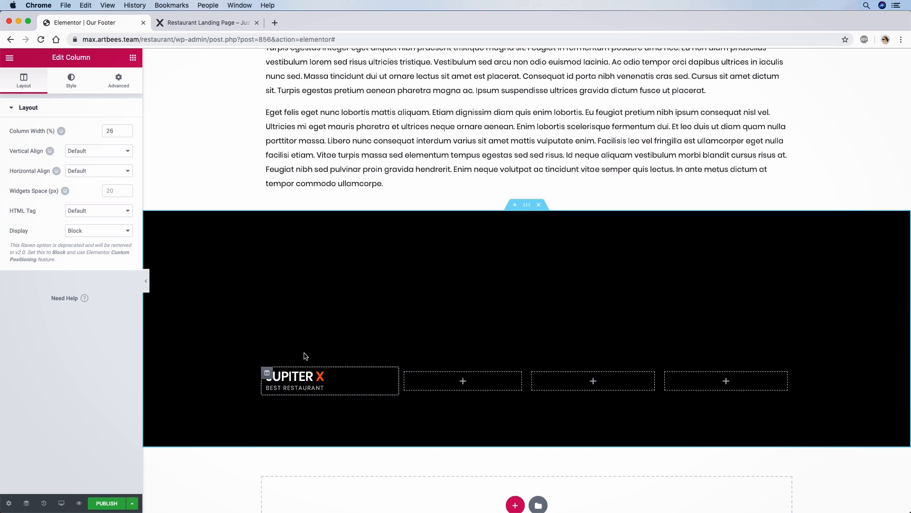
# Add a Text Editor widget under the footer logo and set its text color to #888888.
pyautogui.click(133, 58)
pyautogui.moveTo(89, 187); pyautogui.dragTo(291, 389)
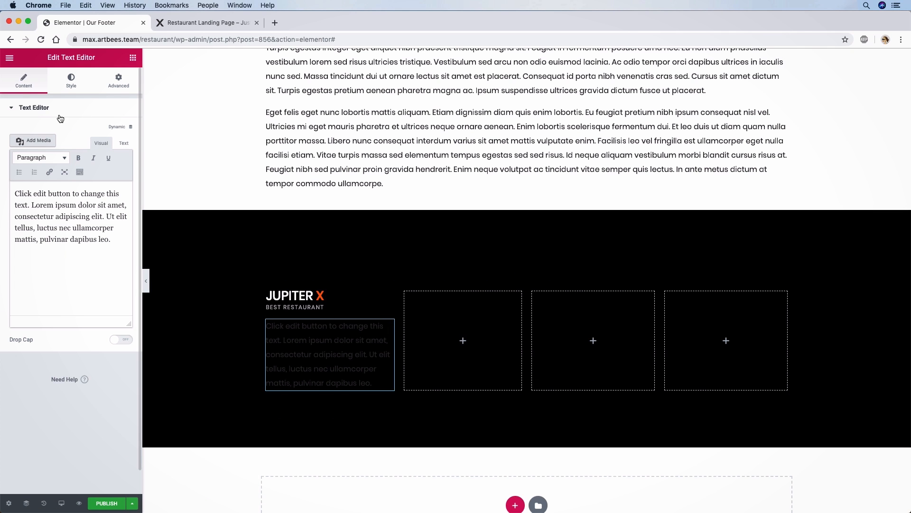
pyautogui.click(64, 87)
pyautogui.click(117, 153)
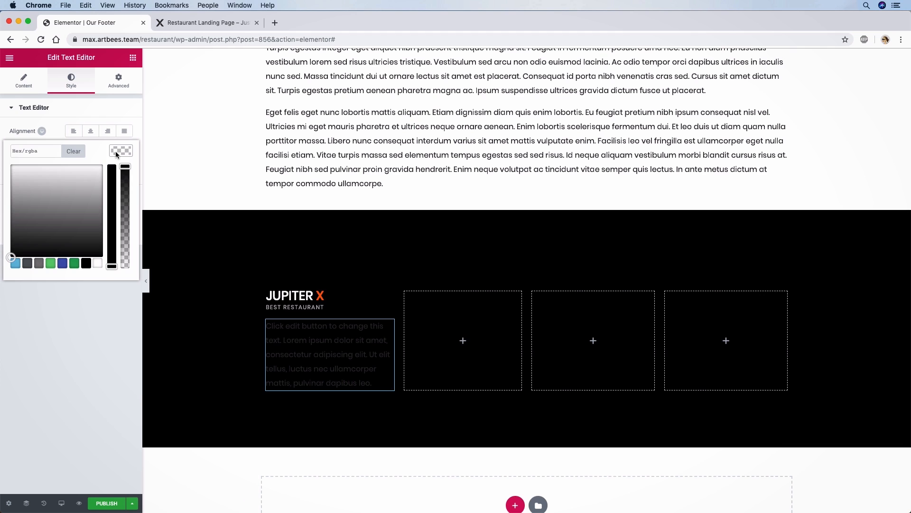
pyautogui.write('#888888')
pyautogui.click(166, 135)
pyautogui.click(342, 364)
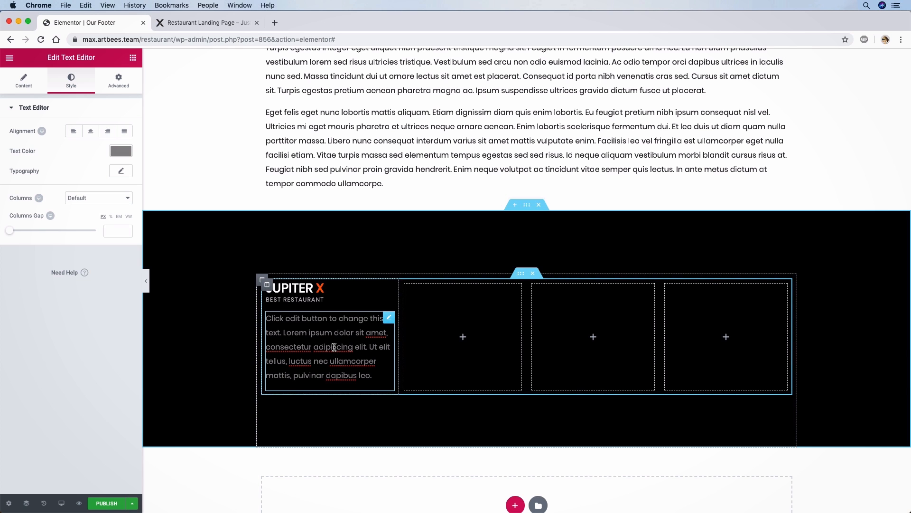
# Copy the footer description paragraph under the logo from the finished restaurant landing page and return to the Elementor footer template.
pyautogui.click(196, 21)
pyautogui.moveTo(297, 393); pyautogui.dragTo(196, 343)
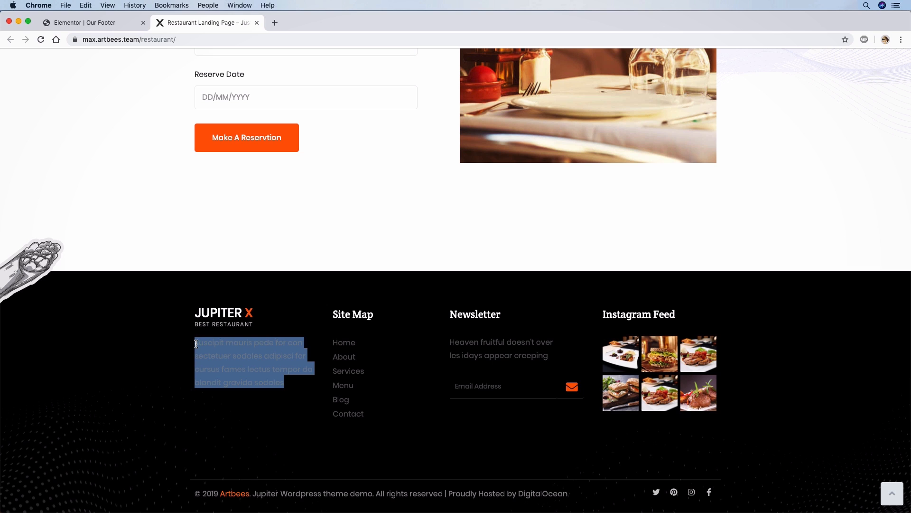
pyautogui.rightClick(199, 345)
pyautogui.click(209, 364)
pyautogui.click(109, 22)
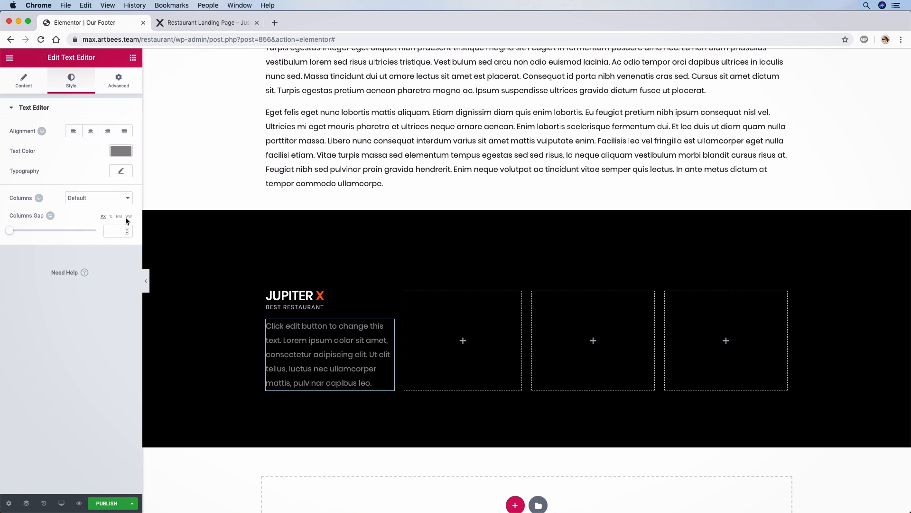
# Replace the Text Editor's placeholder under the footer logo with the copied description starting "Suscipit mauris pede for con", pasted as plain text.
pyautogui.click(351, 361)
pyautogui.click(29, 81)
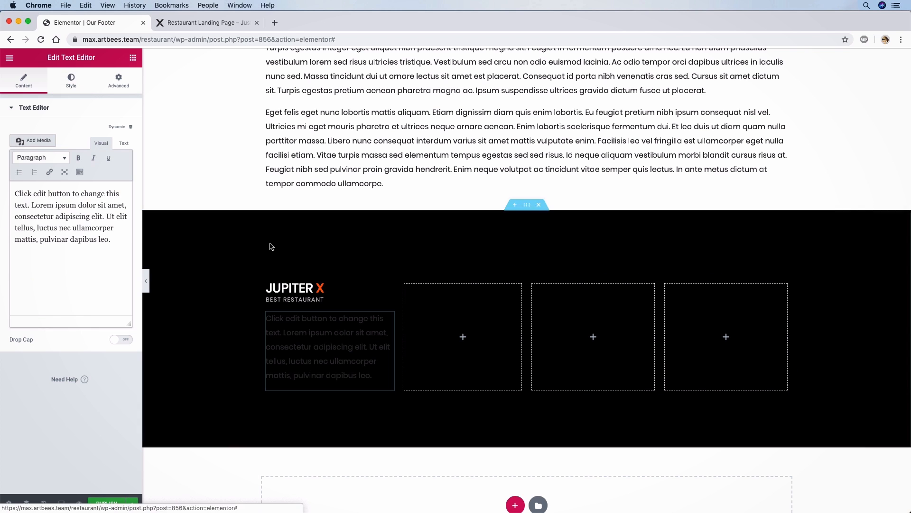
pyautogui.moveTo(125, 240); pyautogui.dragTo(47, 191)
pyautogui.rightClick(49, 192)
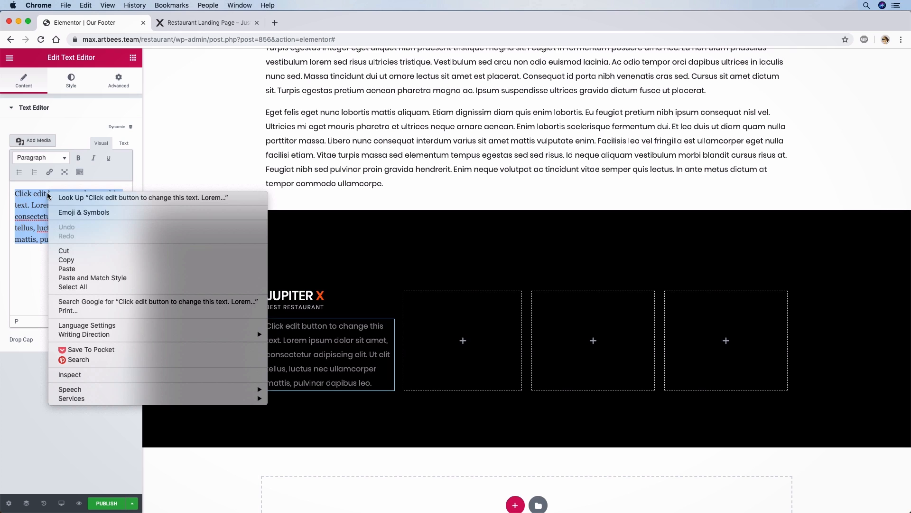
pyautogui.click(24, 241)
pyautogui.click(123, 143)
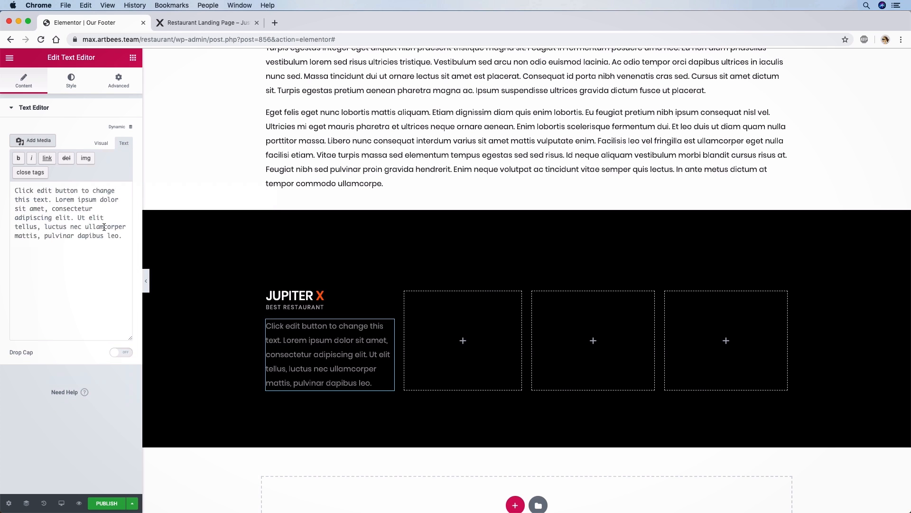
pyautogui.moveTo(121, 236); pyautogui.dragTo(15, 190)
pyautogui.rightClick(15, 190)
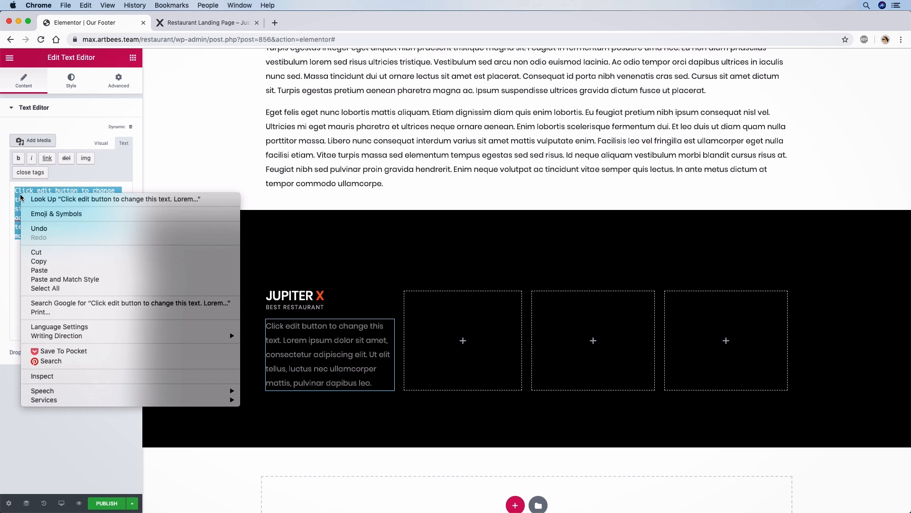
pyautogui.click(32, 271)
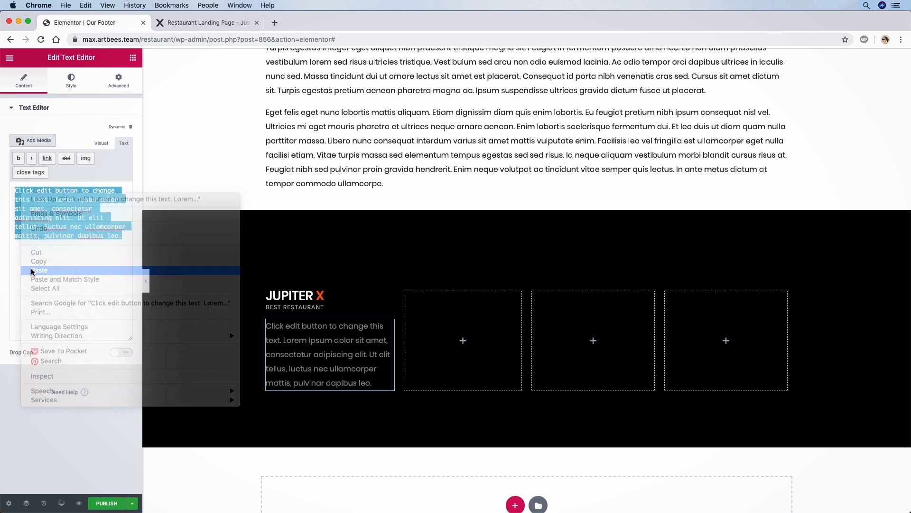
pyautogui.click(101, 144)
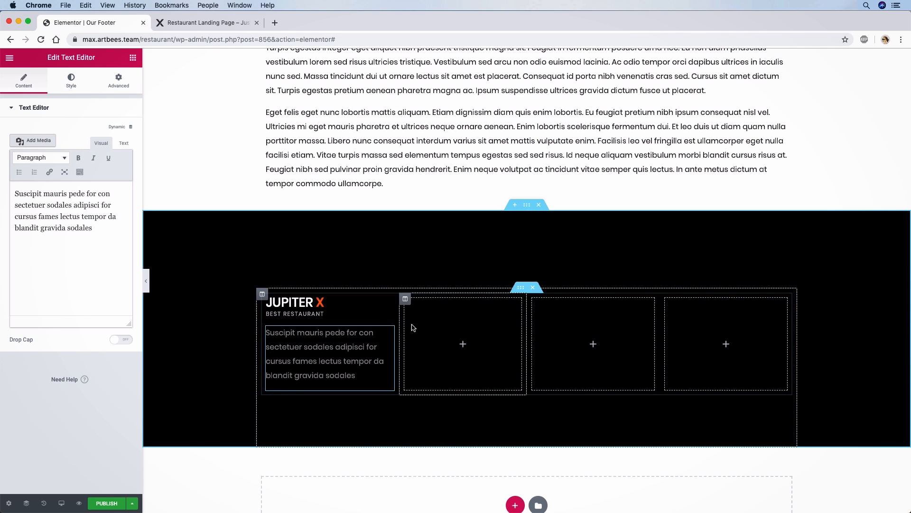
# Set the line height of the footer description text to 1.75 em.
pyautogui.click(71, 81)
pyautogui.click(120, 171)
pyautogui.moveTo(18, 343); pyautogui.dragTo(31, 343)
pyautogui.click(120, 345)
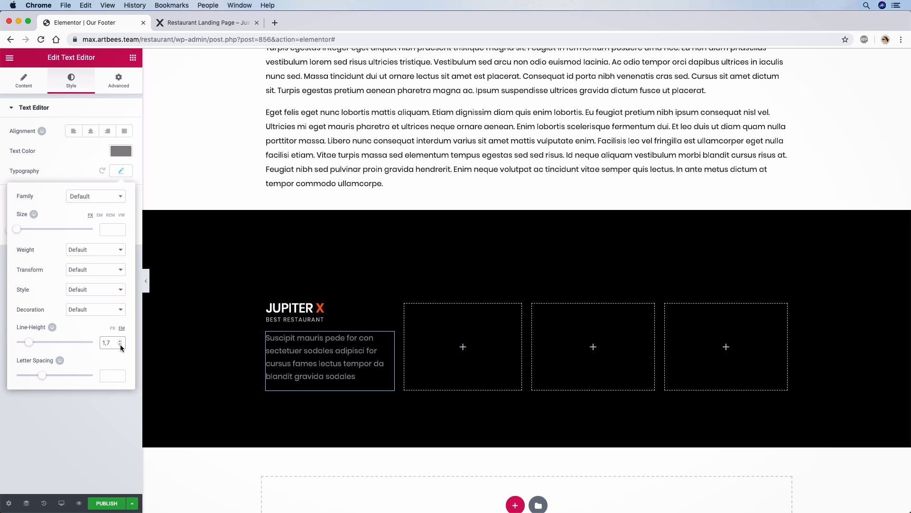
pyautogui.write('5')
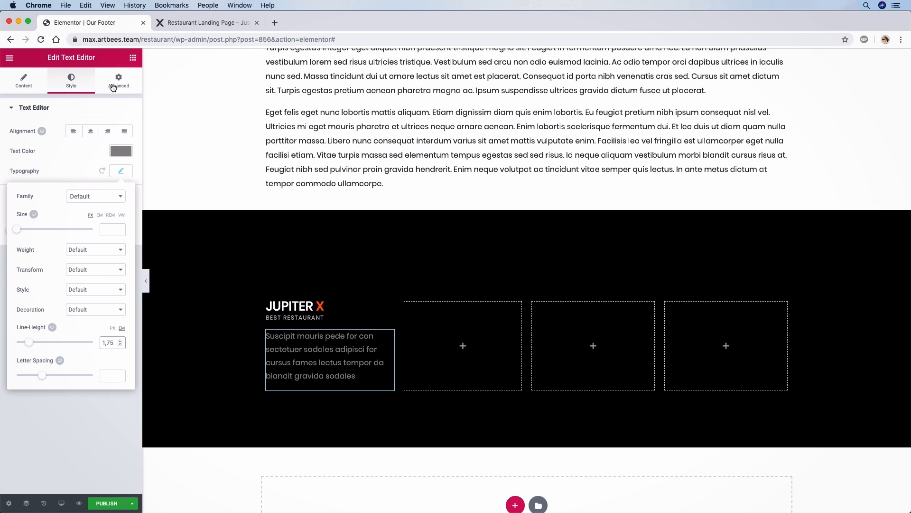
# Add a Flex Spacer widget below the description in the first footer column.
pyautogui.click(412, 426)
pyautogui.click(85, 93)
pyautogui.write('flex')
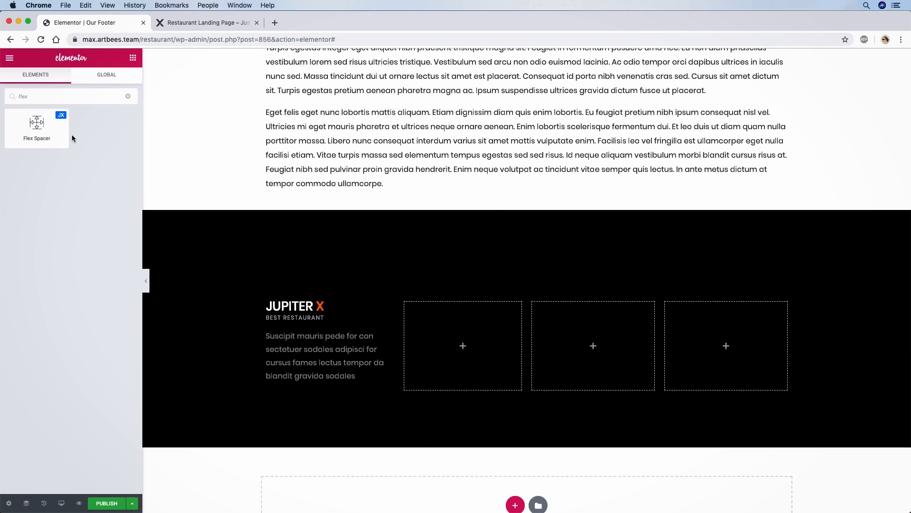
pyautogui.moveTo(67, 135); pyautogui.dragTo(318, 377)
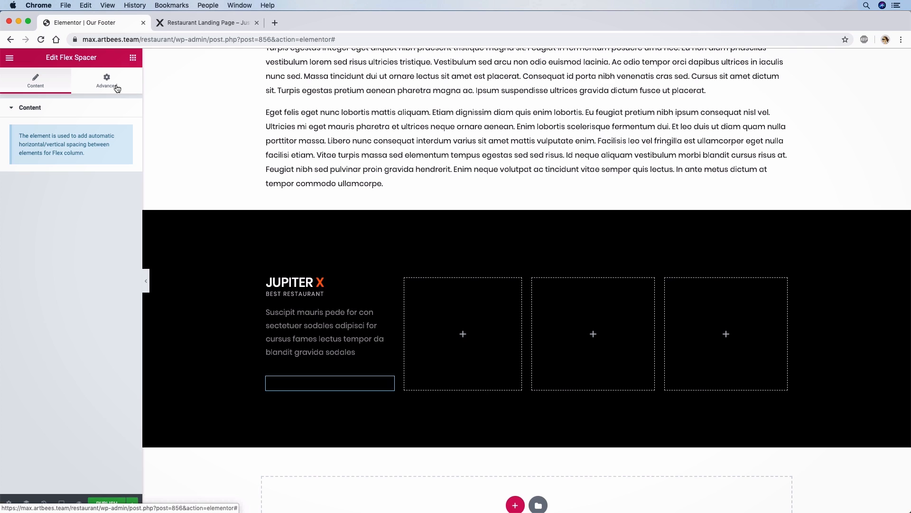
# Check the finished page's footer layout and set the second footer column's width to 22%.
pyautogui.click(216, 19)
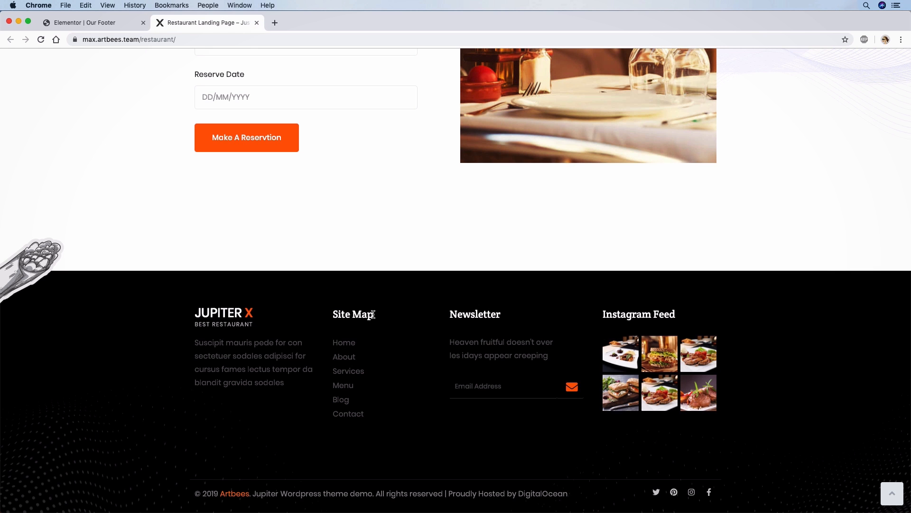
pyautogui.click(103, 26)
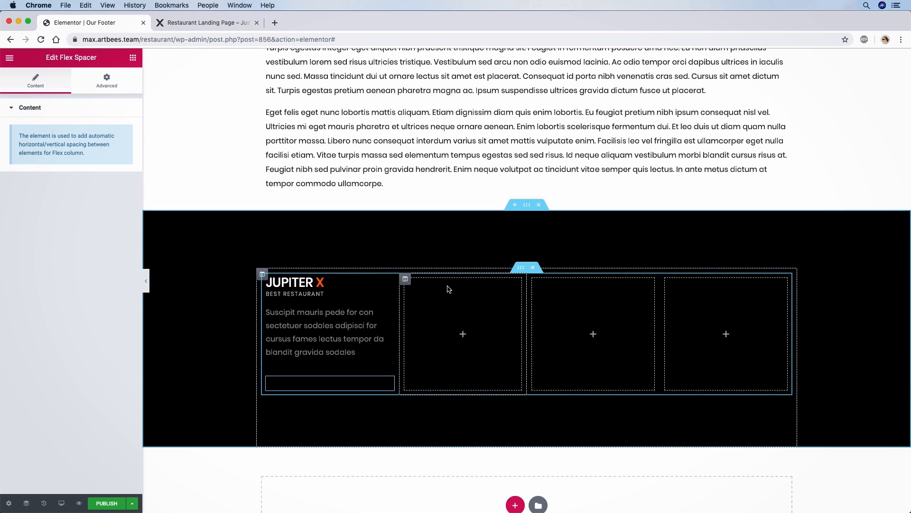
pyautogui.click(406, 280)
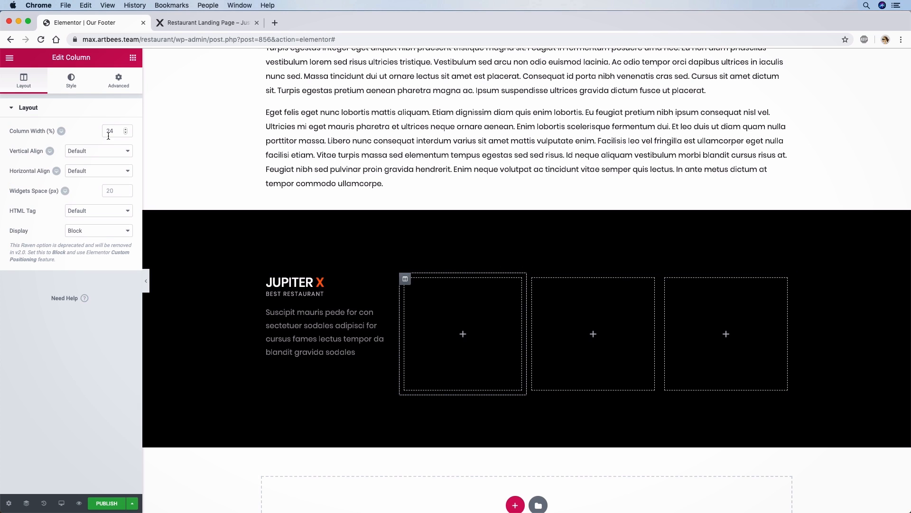
pyautogui.click(125, 133)
pyautogui.click(125, 133)
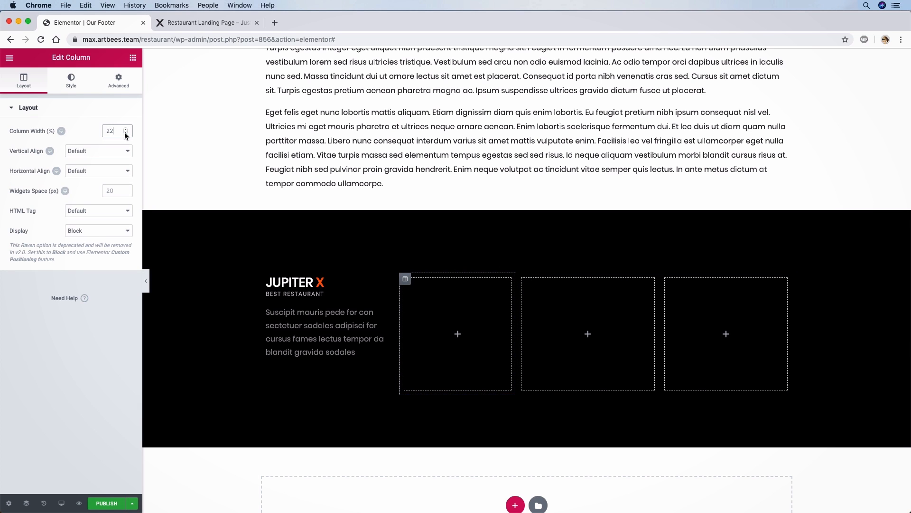
# Add a Heading widget to the second footer column and set its HTML tag to H4.
pyautogui.click(133, 58)
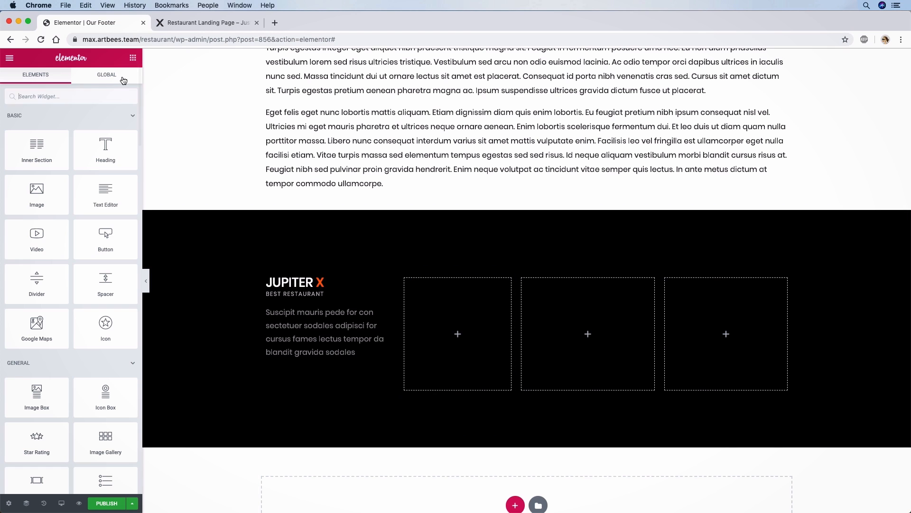
pyautogui.click(48, 95)
pyautogui.write('hea')
pyautogui.moveTo(297, 275); pyautogui.dragTo(426, 298)
pyautogui.moveTo(97, 170); pyautogui.dragTo(442, 294)
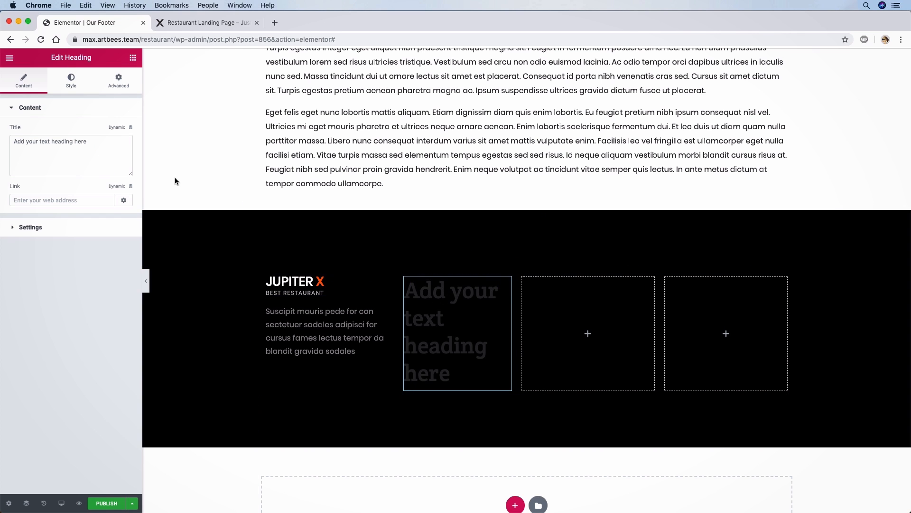
pyautogui.click(36, 228)
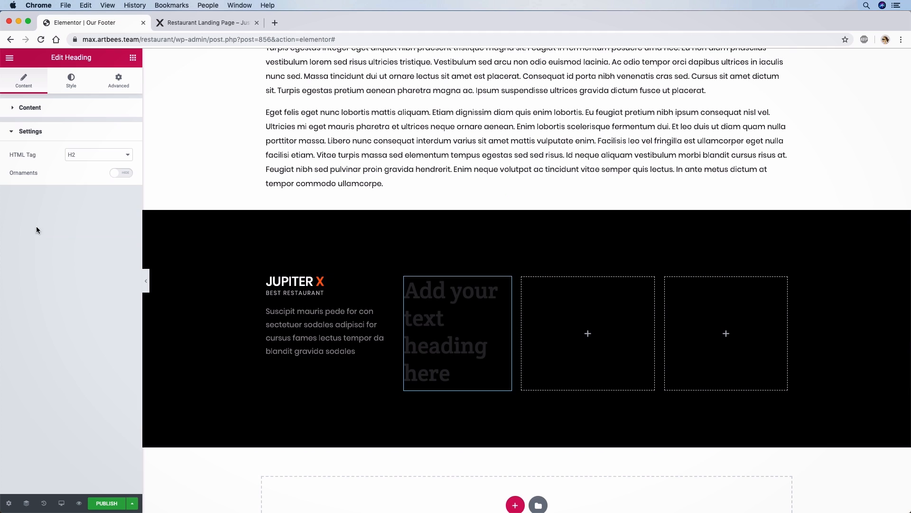
pyautogui.click(98, 162)
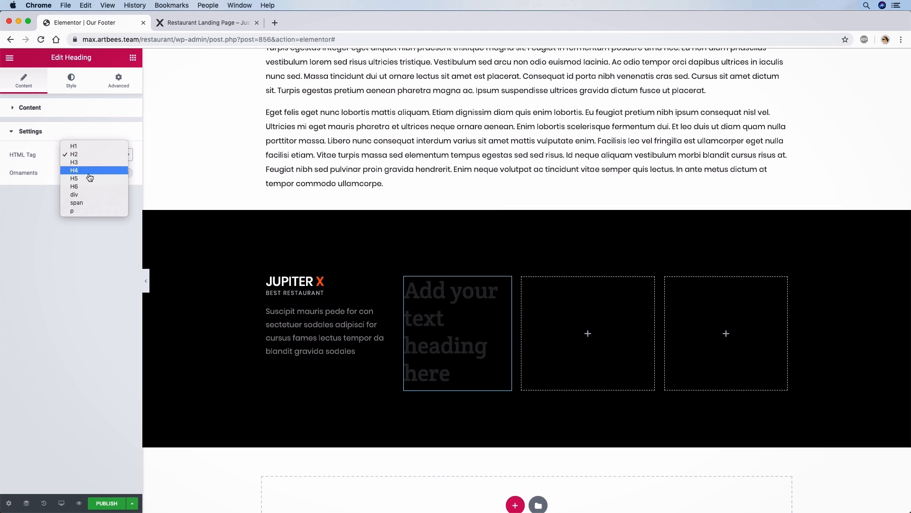
pyautogui.click(89, 170)
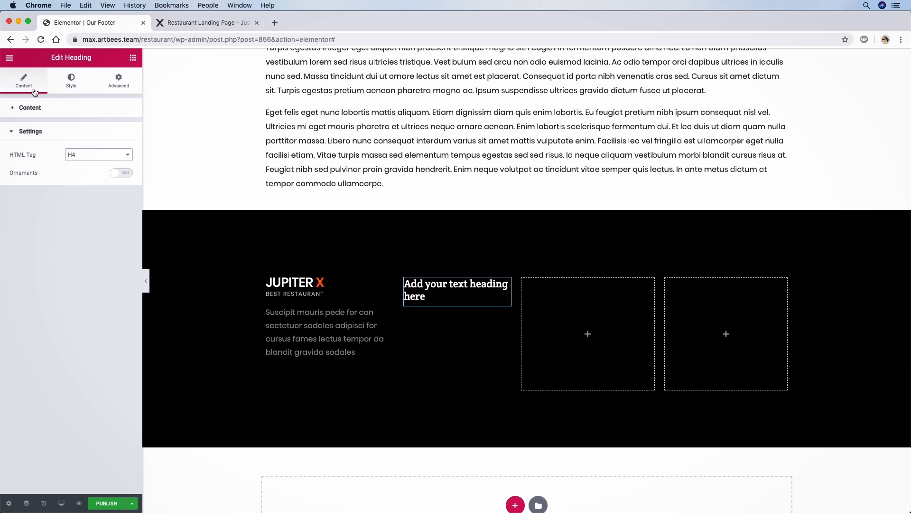
# Change the title of the second column's heading to "Site Map".
pyautogui.click(30, 108)
pyautogui.moveTo(107, 142); pyautogui.dragTo(1, 141)
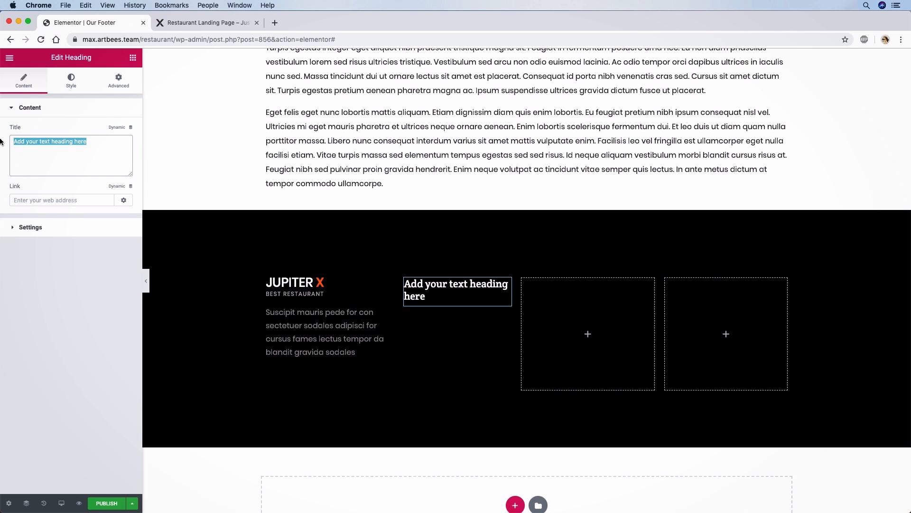
pyautogui.write('Site Map')
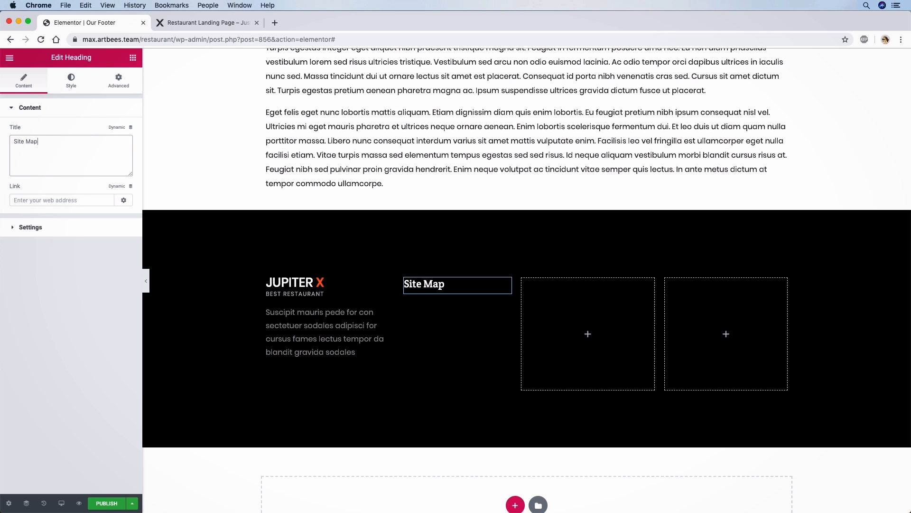
# Check the site map links on the finished page and add an Icon List widget below the Site Map heading.
pyautogui.click(176, 24)
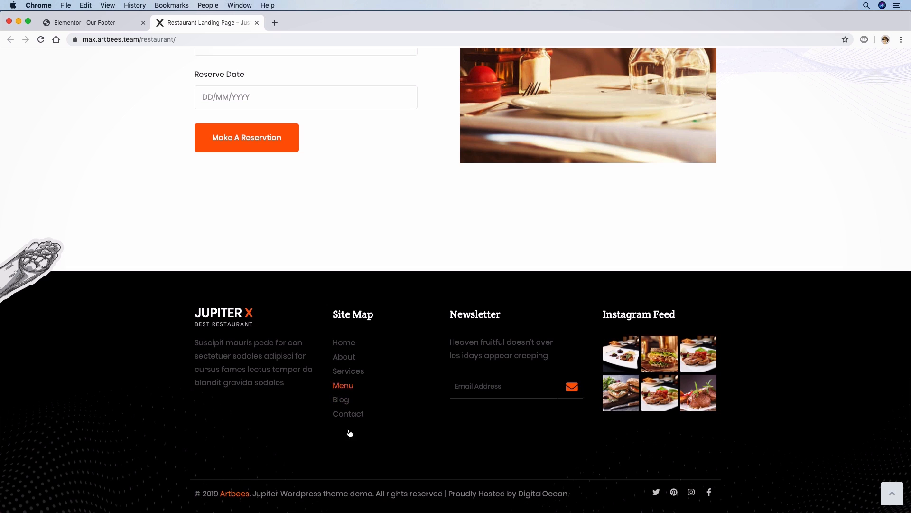
pyautogui.click(81, 28)
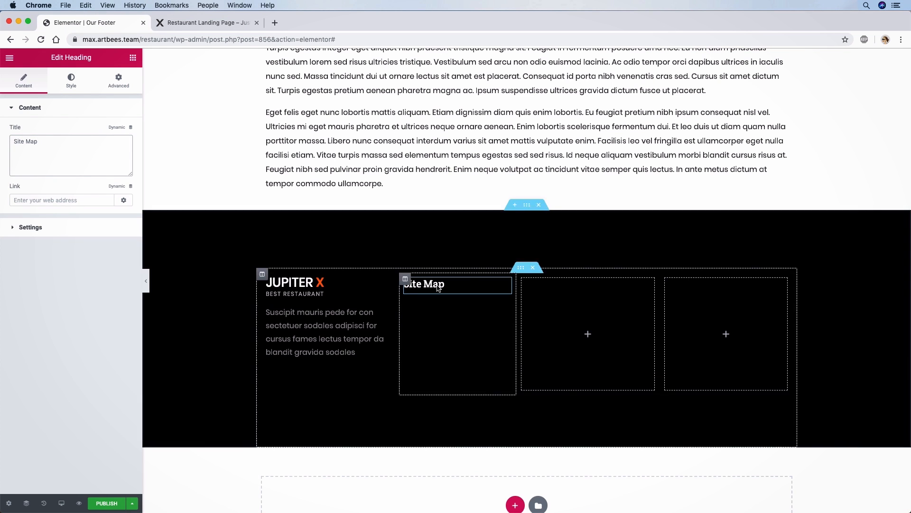
pyautogui.click(133, 59)
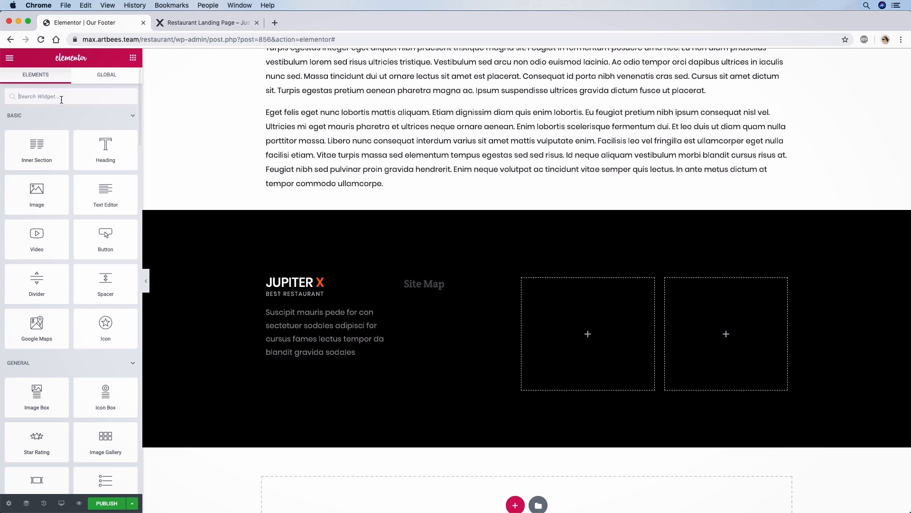
pyautogui.write('icon')
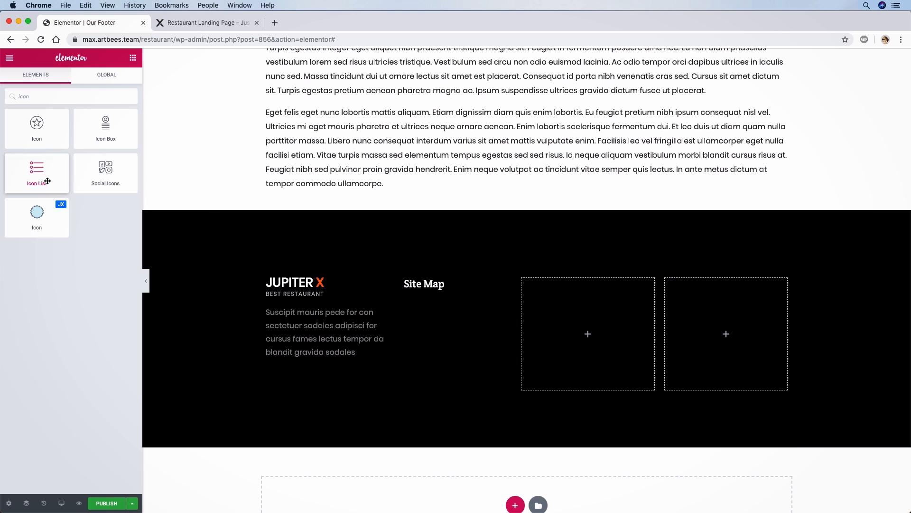
pyautogui.moveTo(42, 177); pyautogui.dragTo(451, 292)
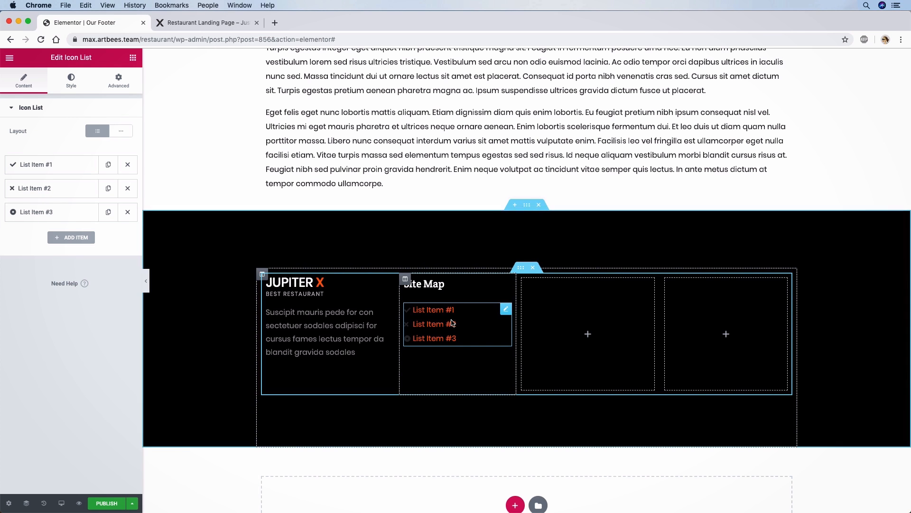
# Remove the icon from the first item of the icon list and delete the other two items.
pyautogui.click(497, 316)
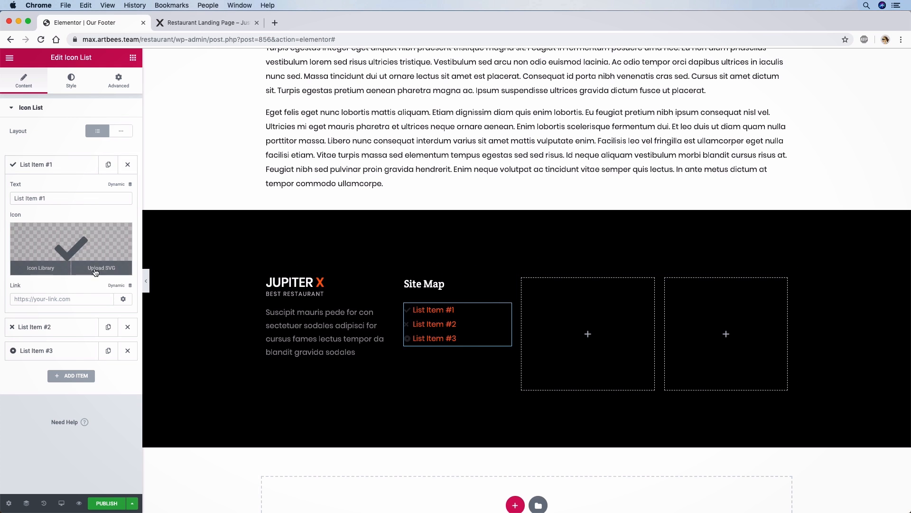
pyautogui.moveTo(114, 242)
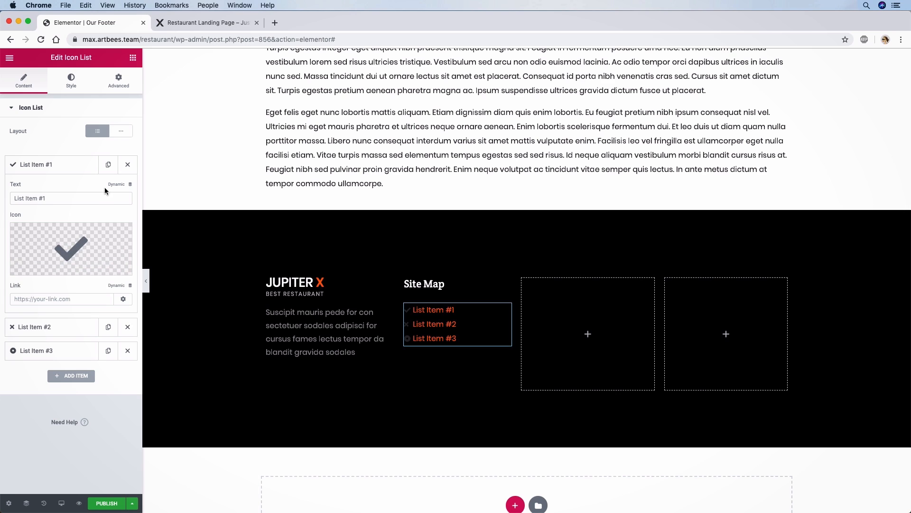
pyautogui.click(122, 232)
pyautogui.click(128, 327)
pyautogui.click(128, 328)
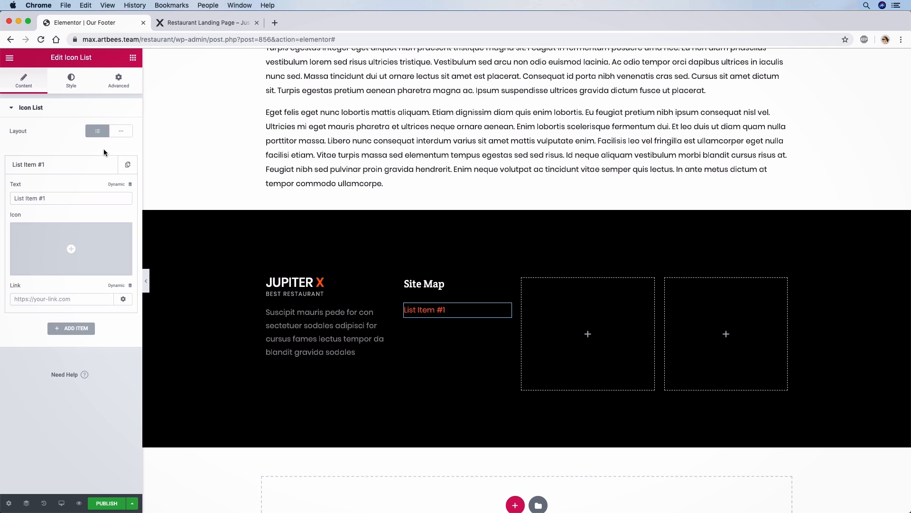
# Set the text color of the icon list to #888888.
pyautogui.click(62, 84)
pyautogui.click(66, 238)
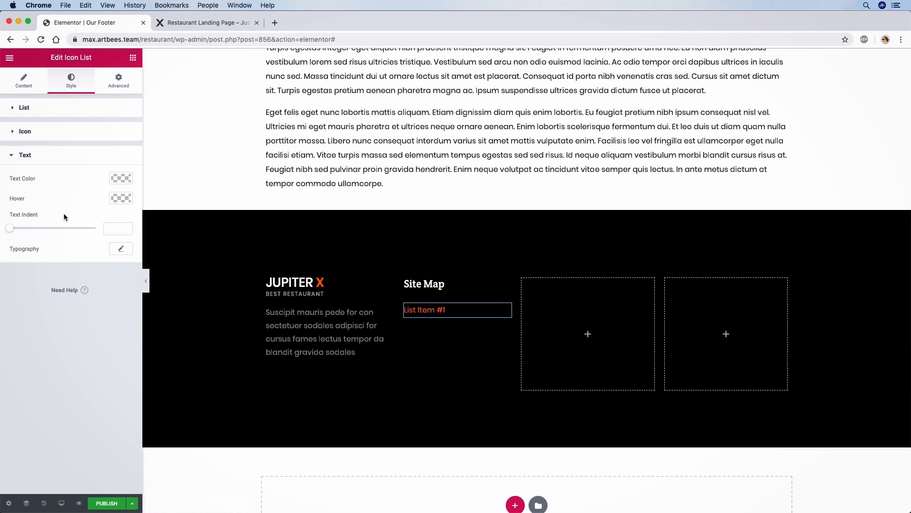
pyautogui.click(119, 179)
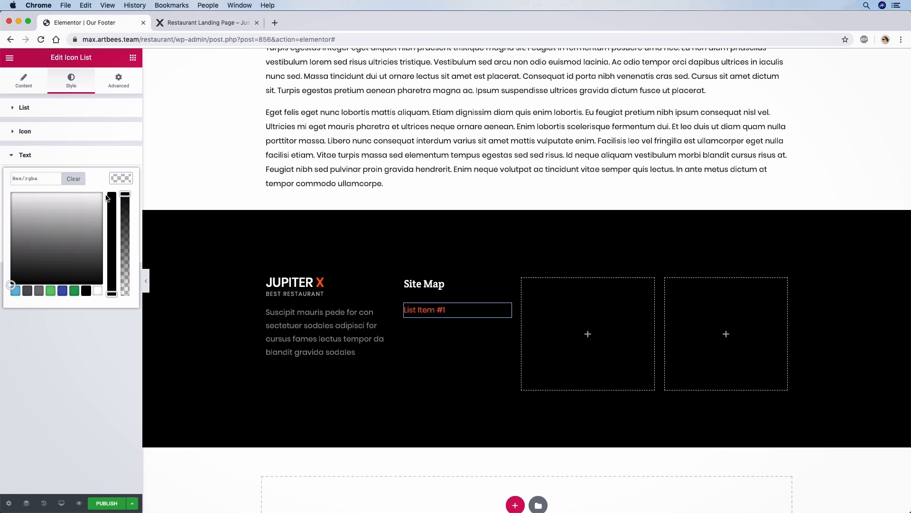
pyautogui.click(15, 177)
pyautogui.write('88888')
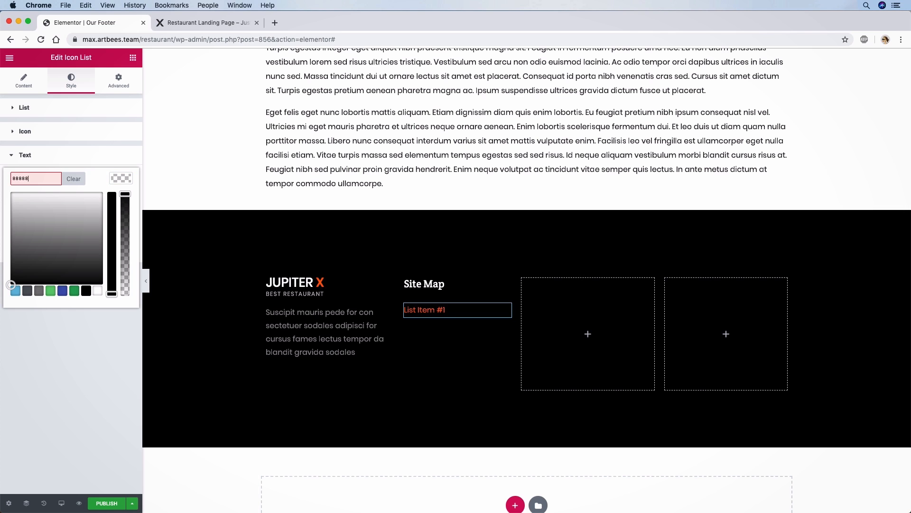
pyautogui.write('8')
pyautogui.click(98, 354)
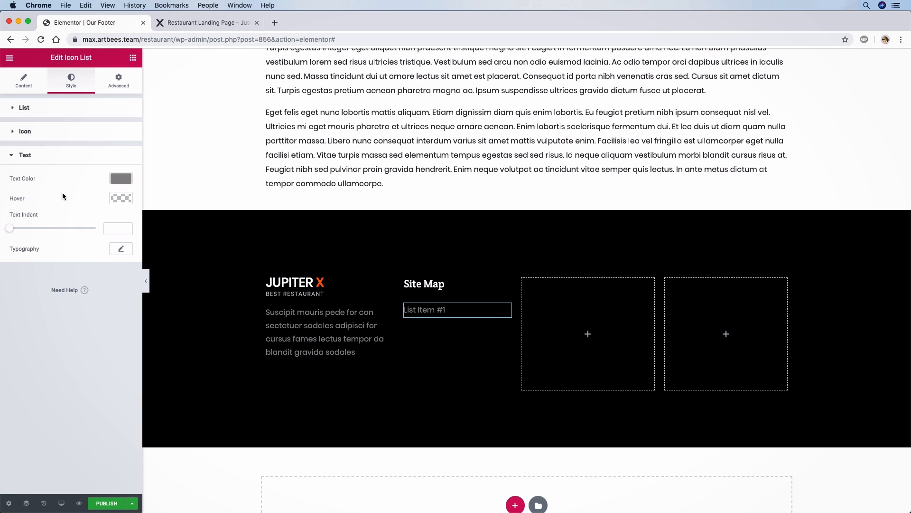
# Set the hover color of the icon list text to #ff5600.
pyautogui.click(122, 198)
pyautogui.click(35, 201)
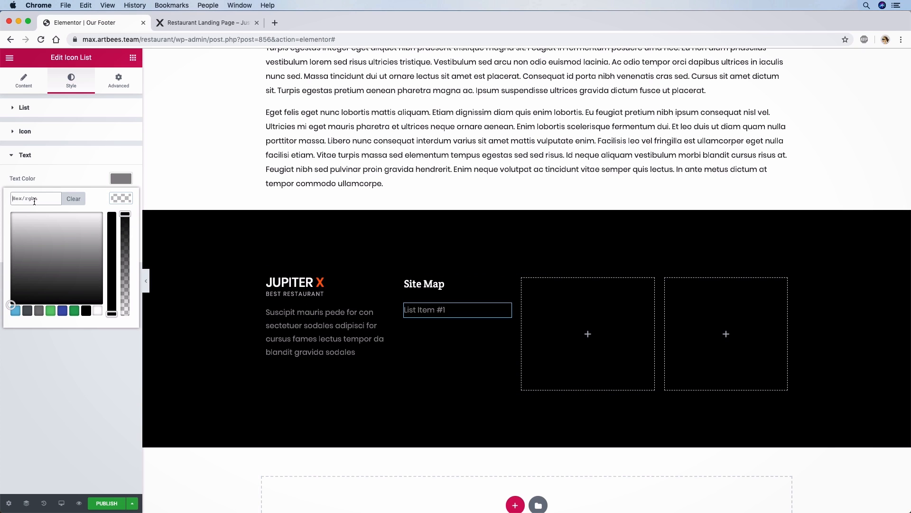
pyautogui.write('ff5600')
# Set the text of the first icon list item to "Home" and its link to #home.
pyautogui.click(441, 309)
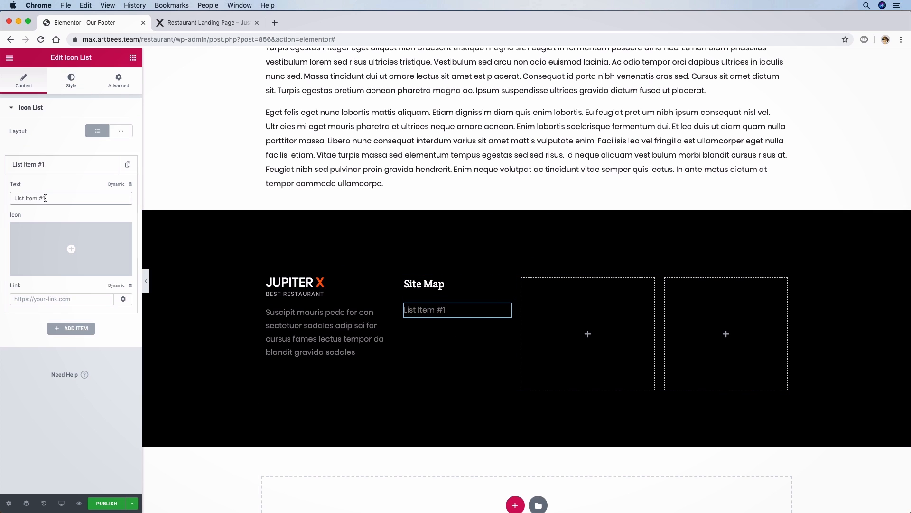
pyautogui.moveTo(48, 199); pyautogui.dragTo(1, 199)
pyautogui.write('Home')
pyautogui.press('Tab')
pyautogui.write('#h')
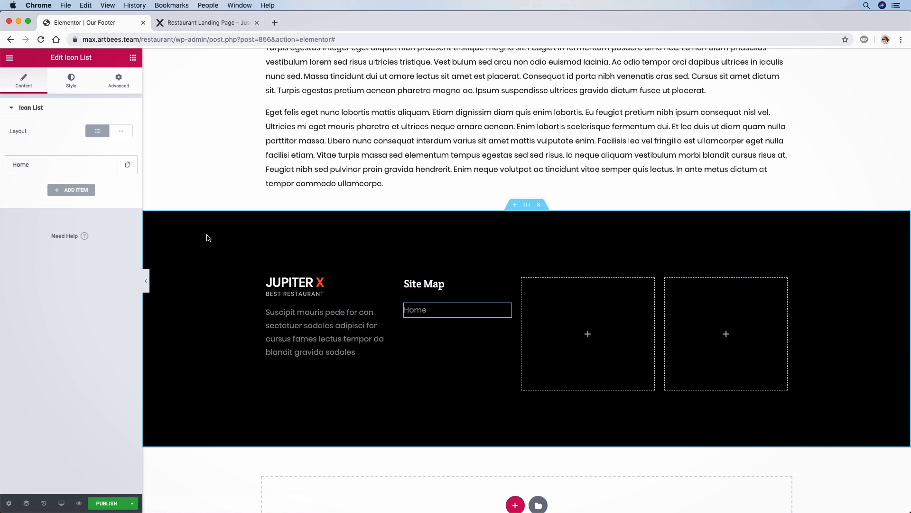
# Duplicate the Home item five times in the site map list.
pyautogui.click(128, 164)
pyautogui.click(110, 187)
pyautogui.click(111, 187)
pyautogui.click(110, 187)
pyautogui.click(110, 187)
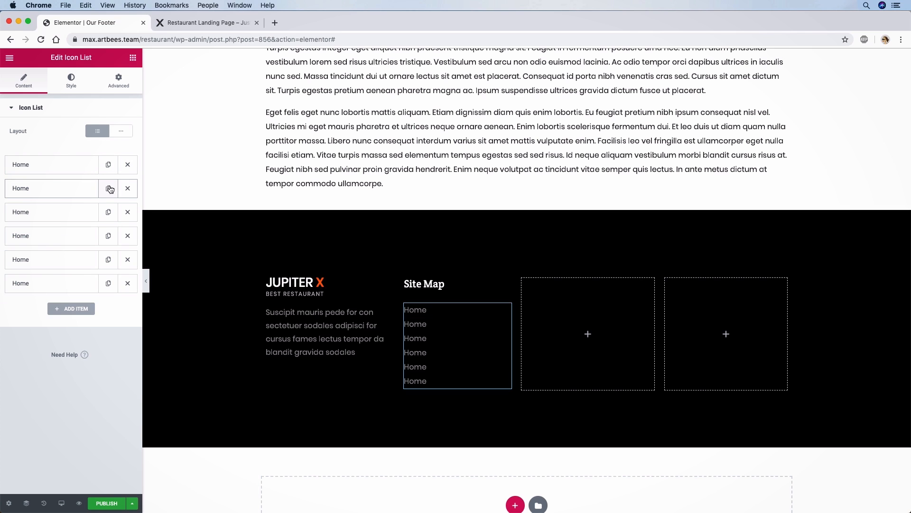
# Rename the copied items History, Menu, Reviews, Open Hours and Make a Reservation, linking the last one to #reservation.
pyautogui.click(55, 194)
pyautogui.moveTo(35, 222); pyautogui.dragTo(1, 221)
pyautogui.write('History')
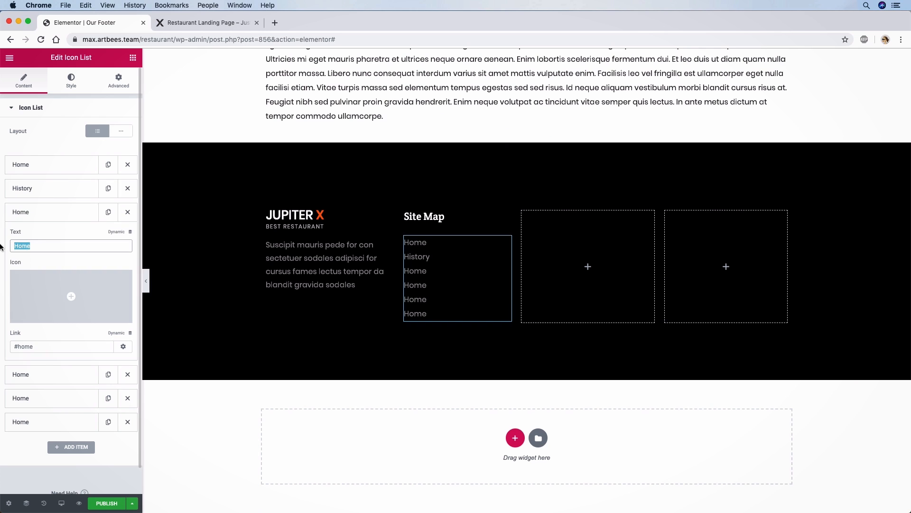
pyautogui.click(52, 350)
pyautogui.doubleClick(20, 371)
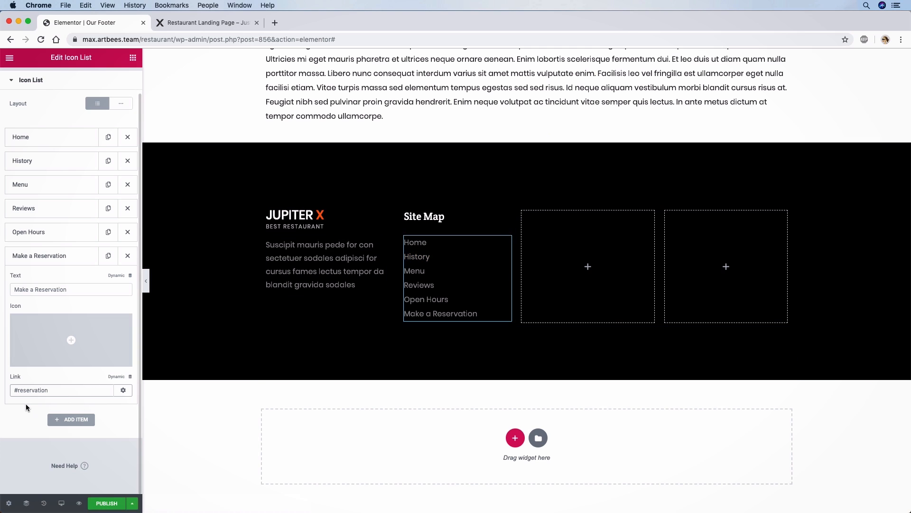
# Add a Flex Spacer below the site map list and place a duplicate of the Site Map heading in the third column.
pyautogui.moveTo(105, 127); pyautogui.dragTo(428, 304)
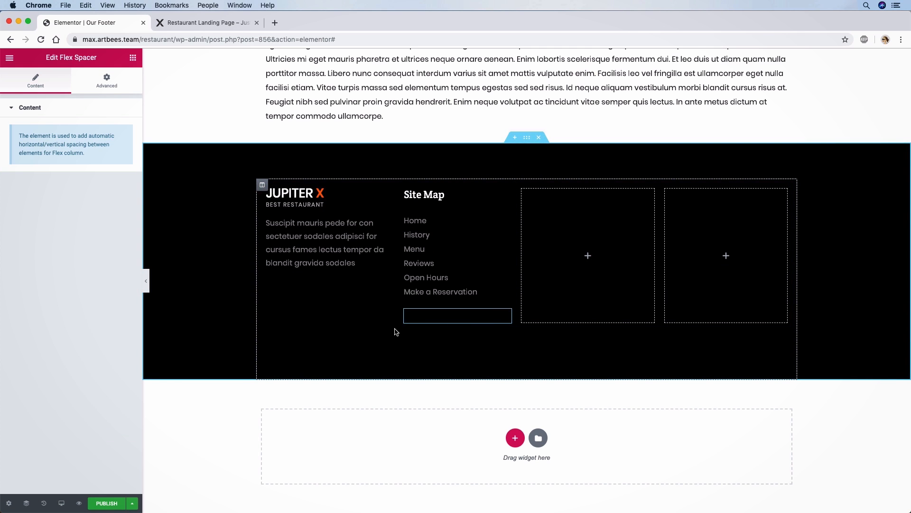
pyautogui.rightClick(501, 194)
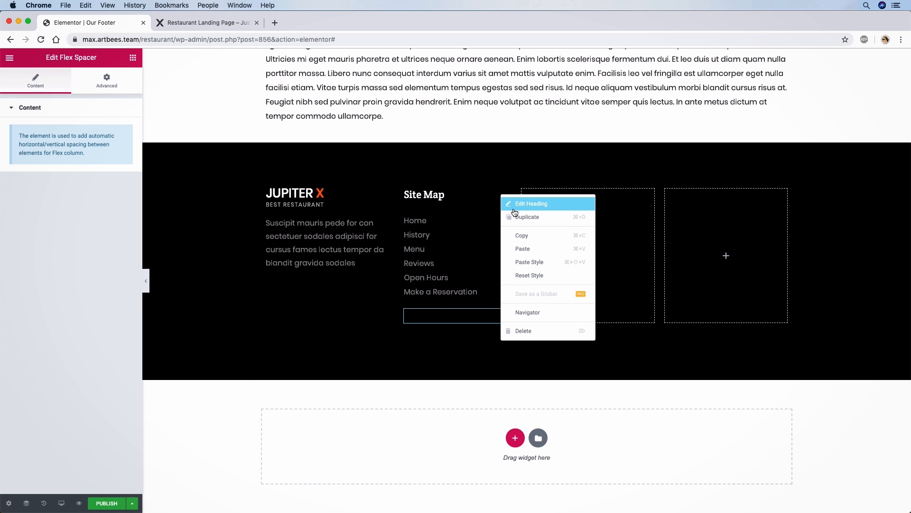
pyautogui.click(516, 219)
pyautogui.moveTo(505, 196); pyautogui.dragTo(599, 201)
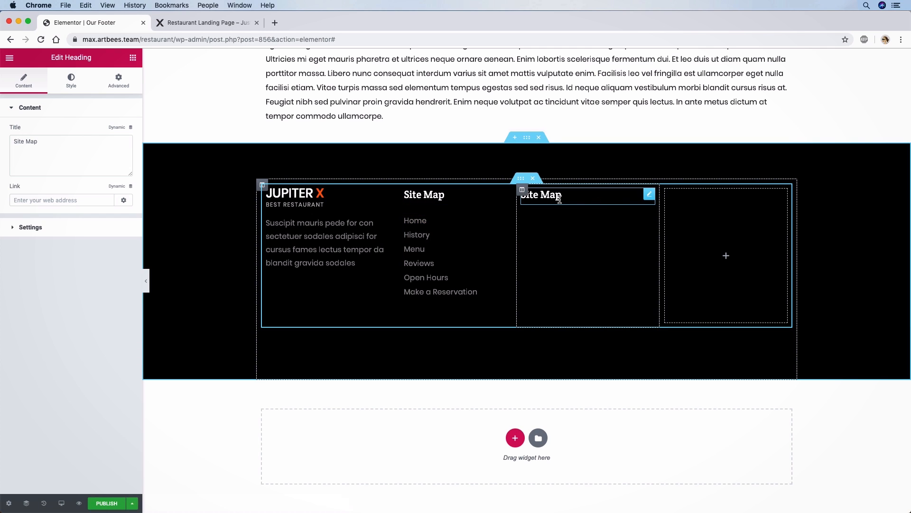
# Change the title of the third column's heading to "Newsletter".
pyautogui.click(53, 156)
pyautogui.tripleClick(13, 148)
pyautogui.write('Newsletter')
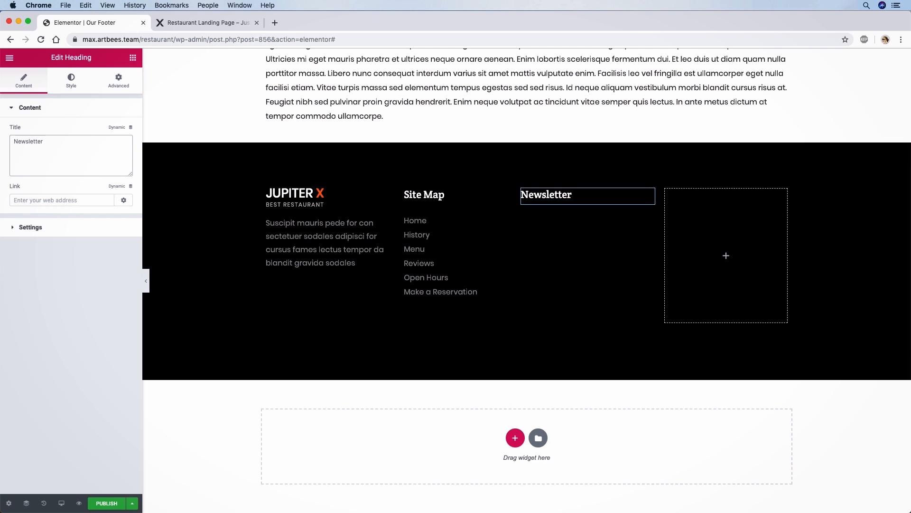
# Add a Form widget below the Newsletter heading and delete its Email and Message fields.
pyautogui.click(133, 57)
pyautogui.write('f')
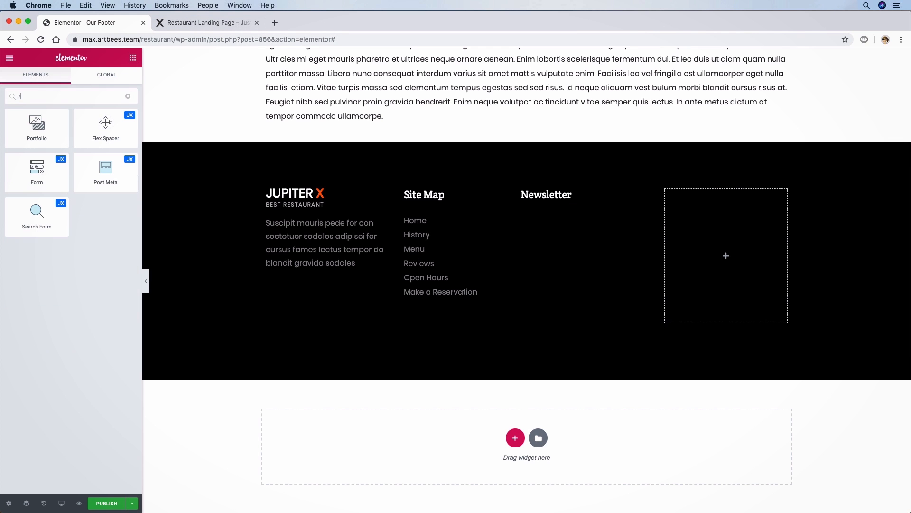
pyautogui.write('or')
pyautogui.moveTo(56, 121); pyautogui.dragTo(543, 203)
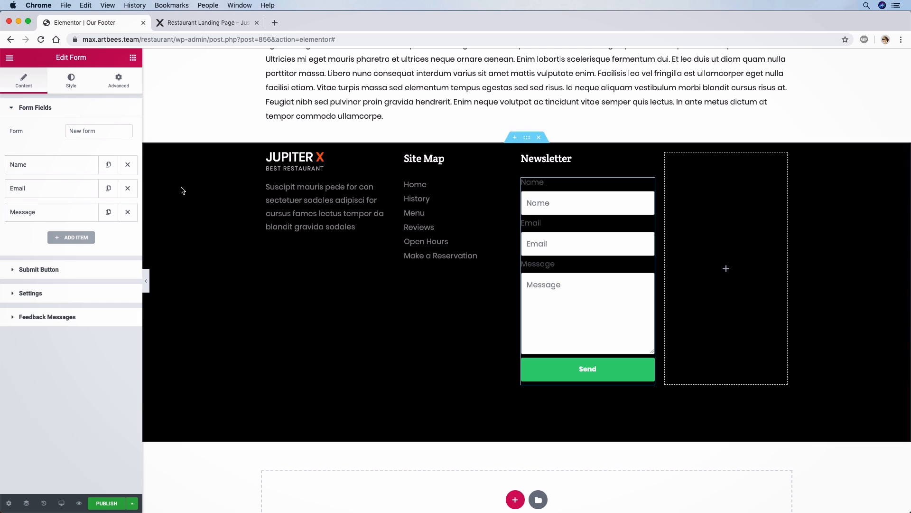
pyautogui.click(128, 189)
pyautogui.click(127, 189)
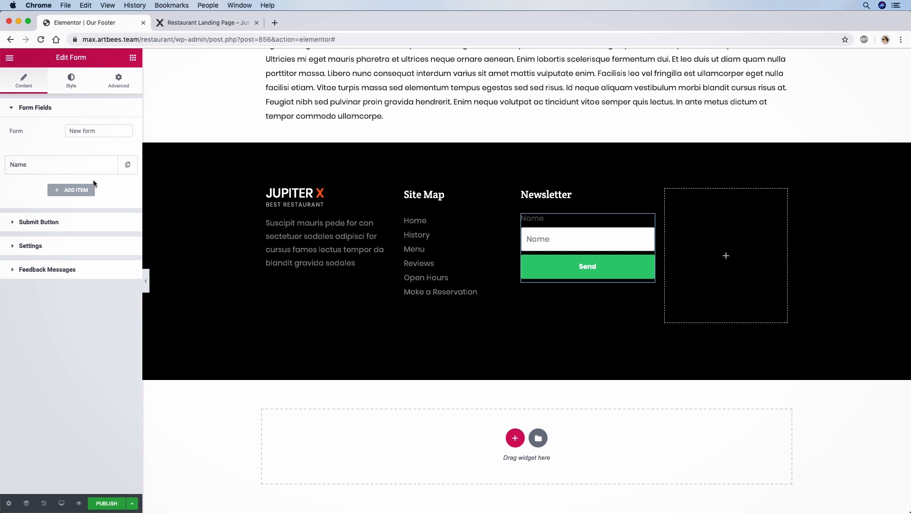
# Make the remaining field a required Email field labelled "Join Our Mailing List and Stay Up to Date", with placeholder "Email Adress" and 80% column width.
pyautogui.click(85, 170)
pyautogui.click(88, 195)
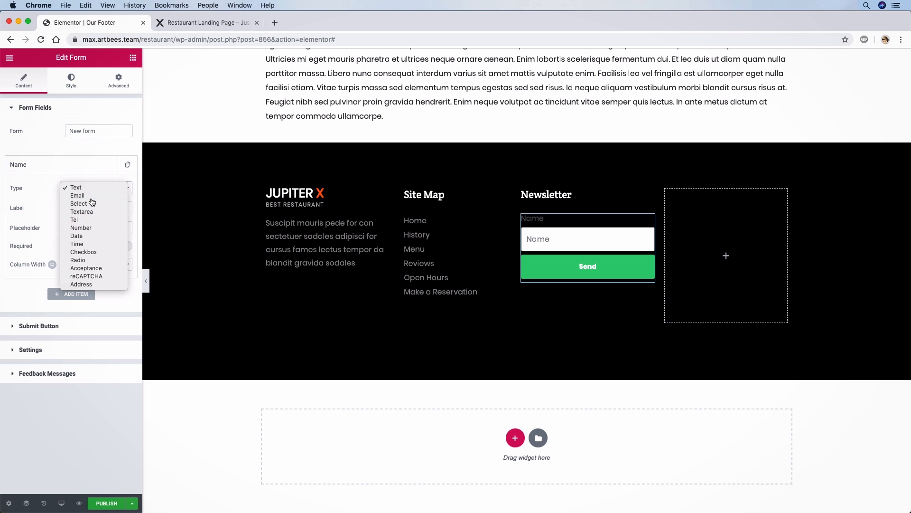
pyautogui.click(77, 196)
pyautogui.click(42, 207)
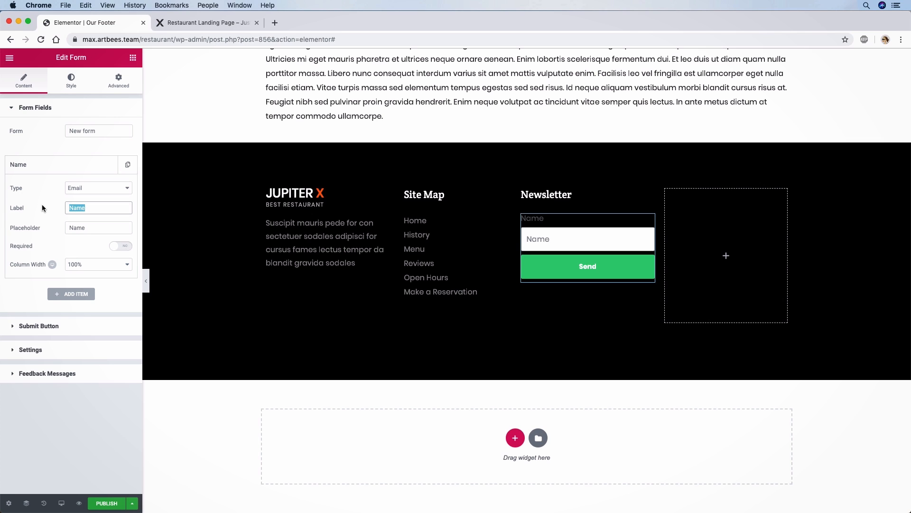
pyautogui.doubleClick(109, 227)
pyautogui.write('Email Adress')
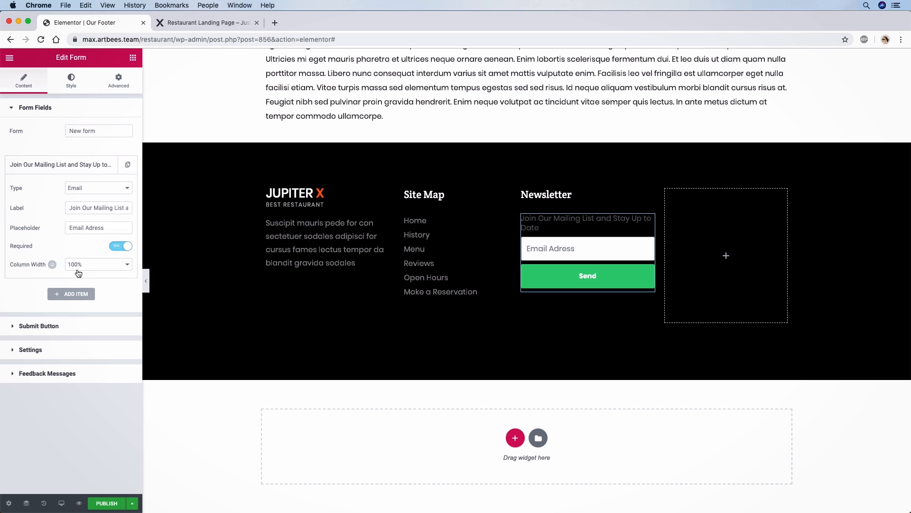
pyautogui.click(83, 263)
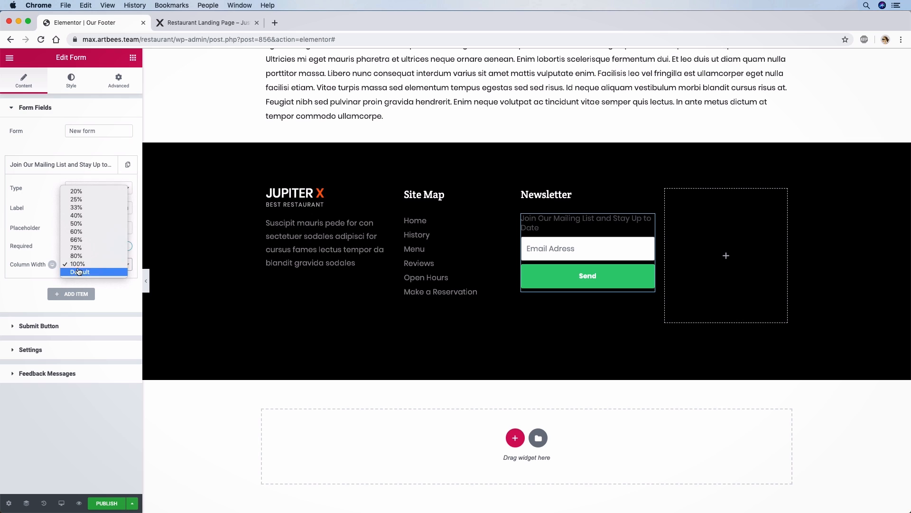
pyautogui.click(82, 256)
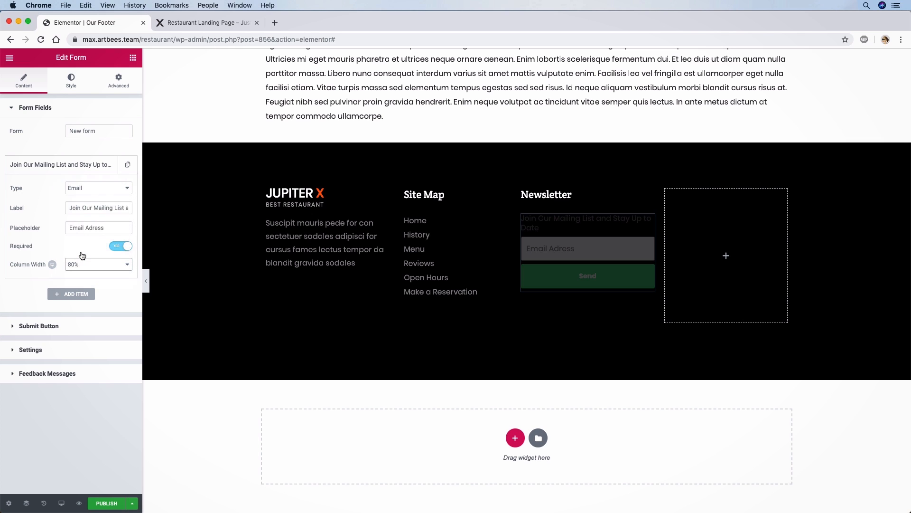
# Check the newsletter form on the finished page and give the form's submit button the solid Envelope icon.
pyautogui.click(28, 325)
pyautogui.click(72, 209)
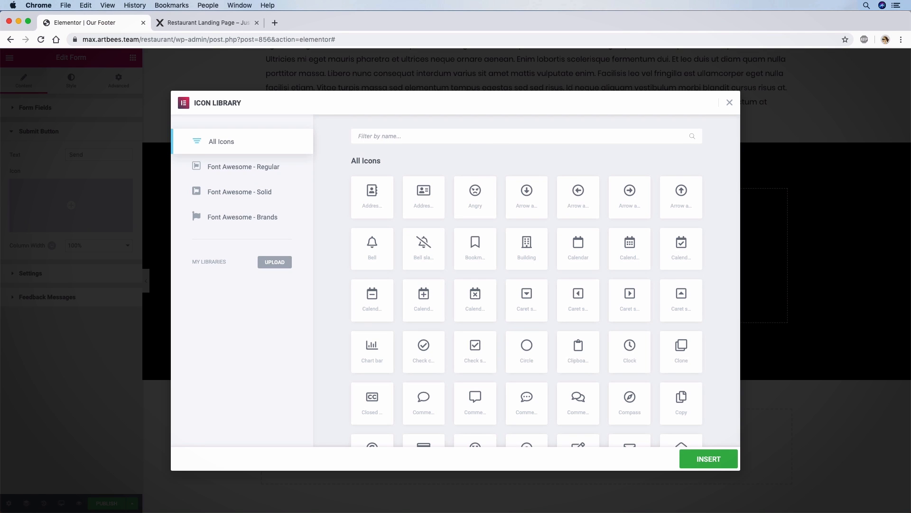
pyautogui.write('enve')
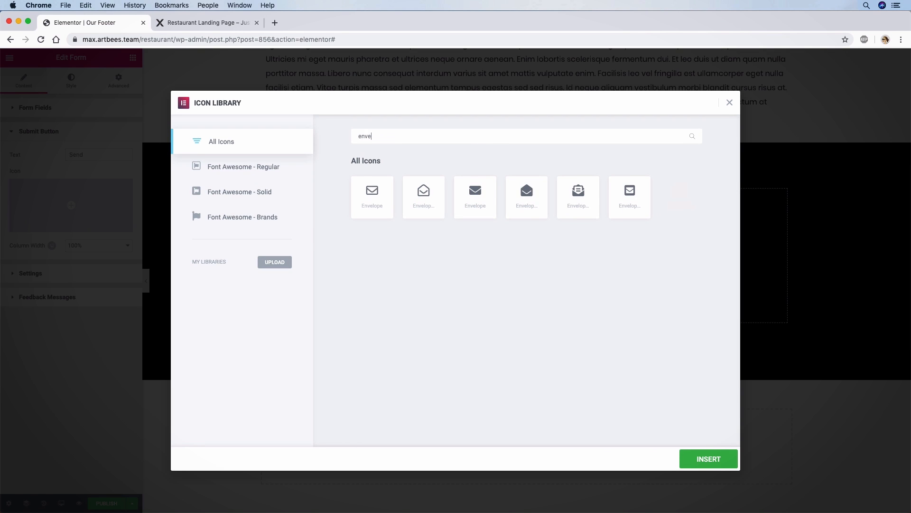
pyautogui.click(223, 20)
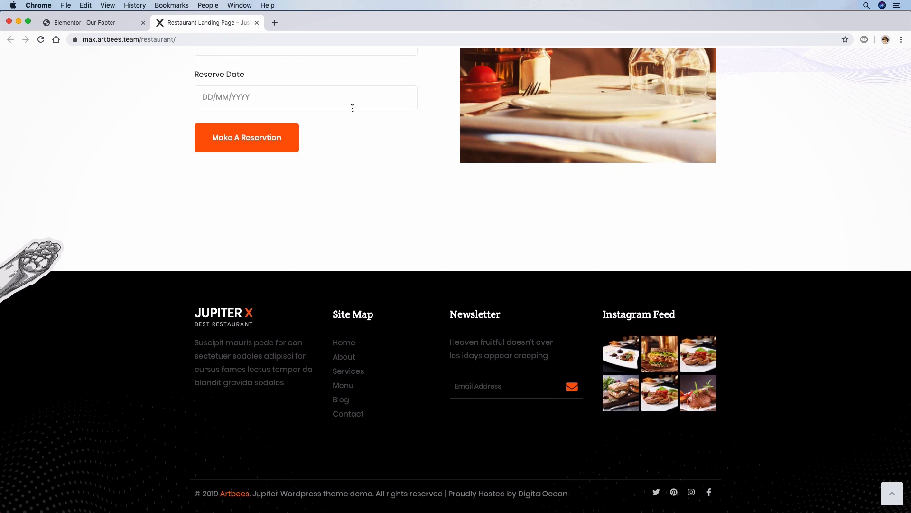
pyautogui.click(104, 26)
pyautogui.click(475, 195)
pyautogui.click(712, 458)
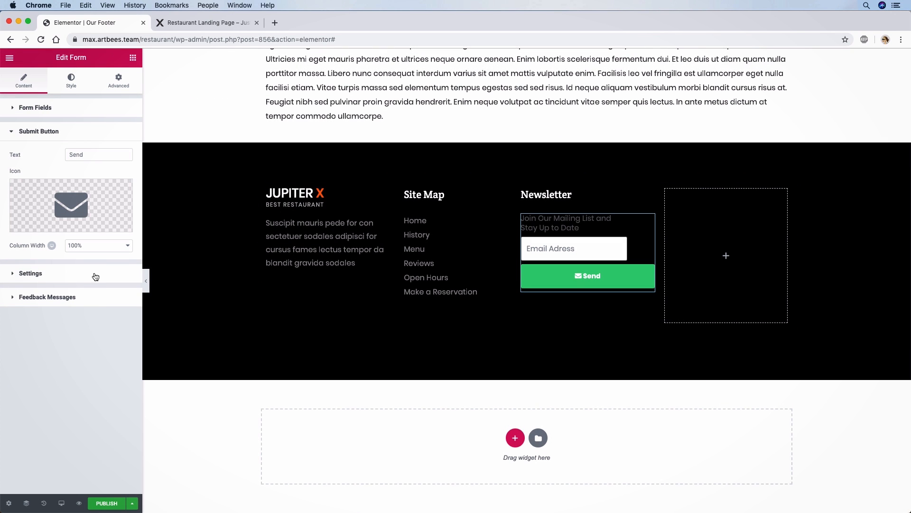
# Set the submit button's column width to 20% and clear its text.
pyautogui.click(88, 247)
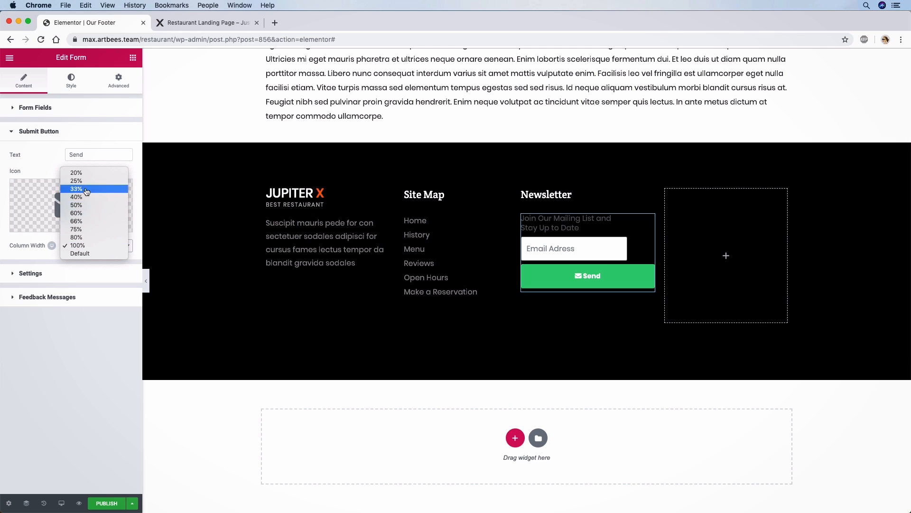
pyautogui.click(77, 173)
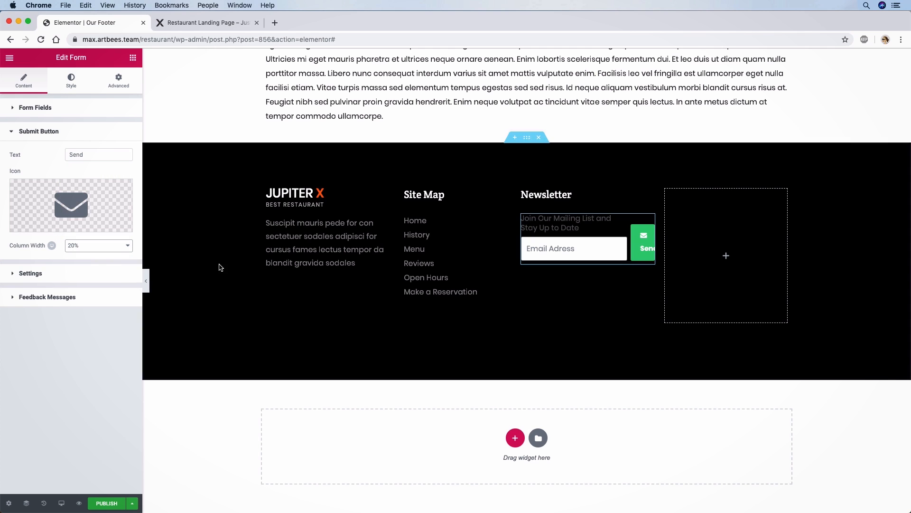
pyautogui.doubleClick(91, 157)
pyautogui.press('BackSpace')
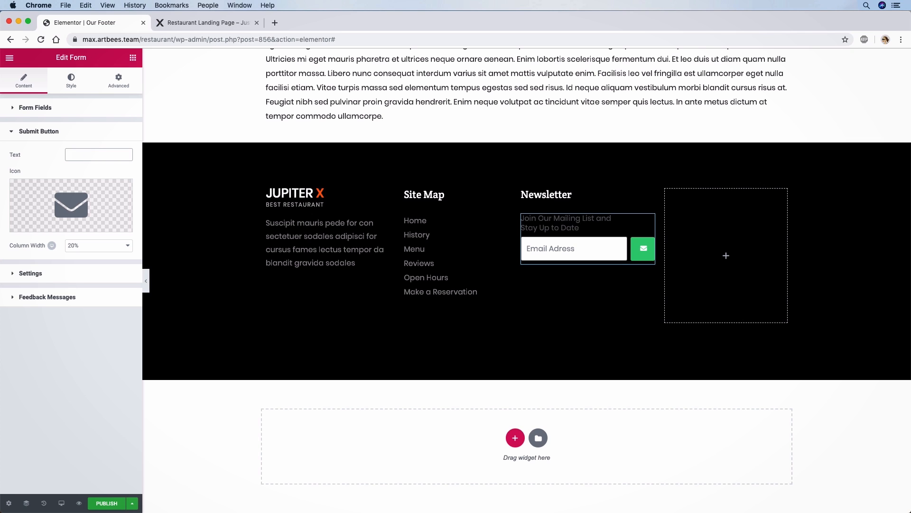
# Set the column spacing and row spacing of the newsletter form to 0.
pyautogui.click(31, 273)
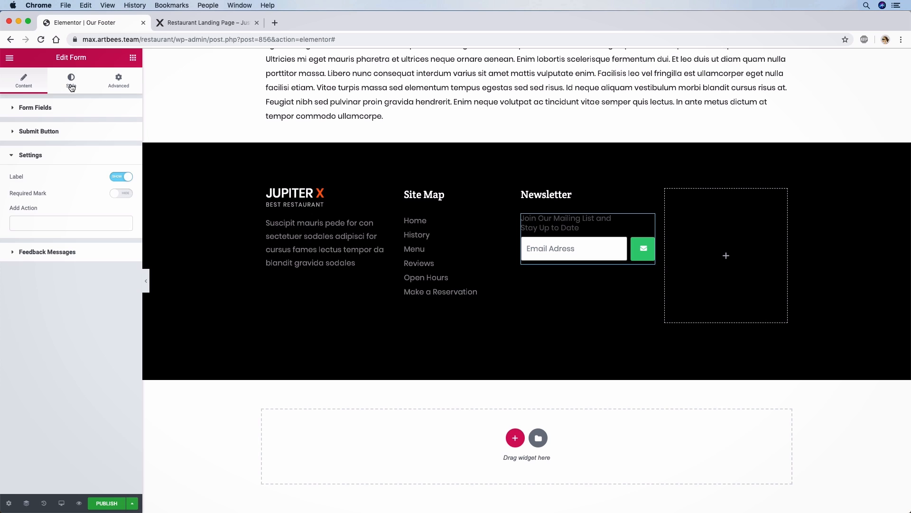
pyautogui.click(73, 86)
pyautogui.moveTo(15, 144); pyautogui.dragTo(8, 144)
pyautogui.moveTo(15, 178); pyautogui.dragTo(2, 179)
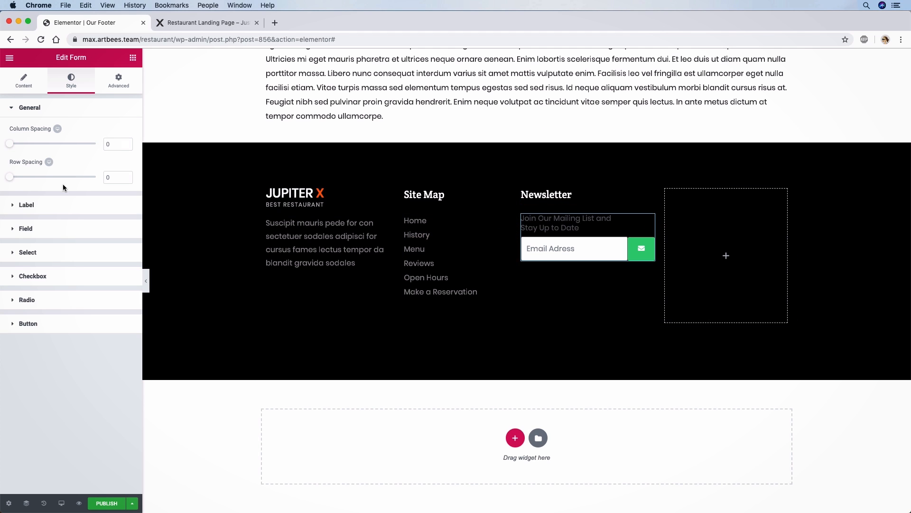
# Unlink the form label's spacing values and set only the bottom spacing to 18 px.
pyautogui.click(36, 205)
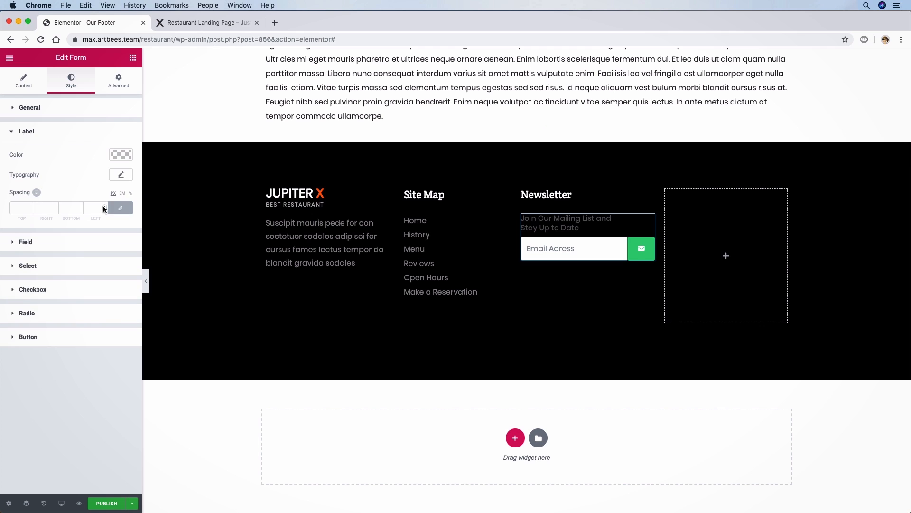
pyautogui.click(125, 177)
pyautogui.click(78, 152)
pyautogui.click(120, 208)
pyautogui.click(74, 208)
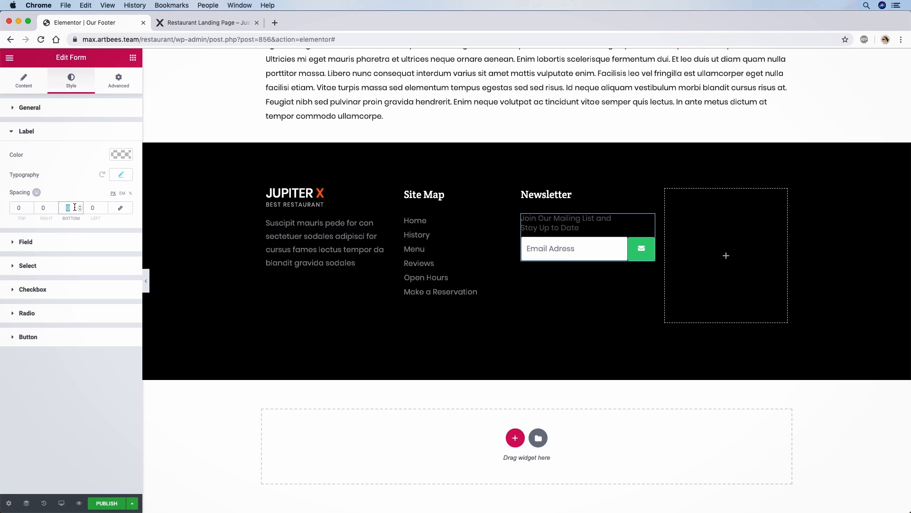
pyautogui.write('20')
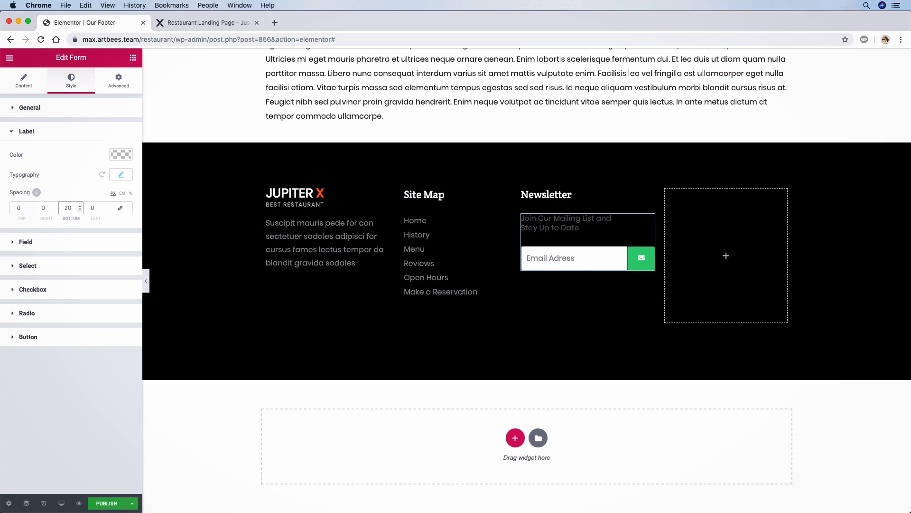
pyautogui.click(81, 209)
pyautogui.click(81, 210)
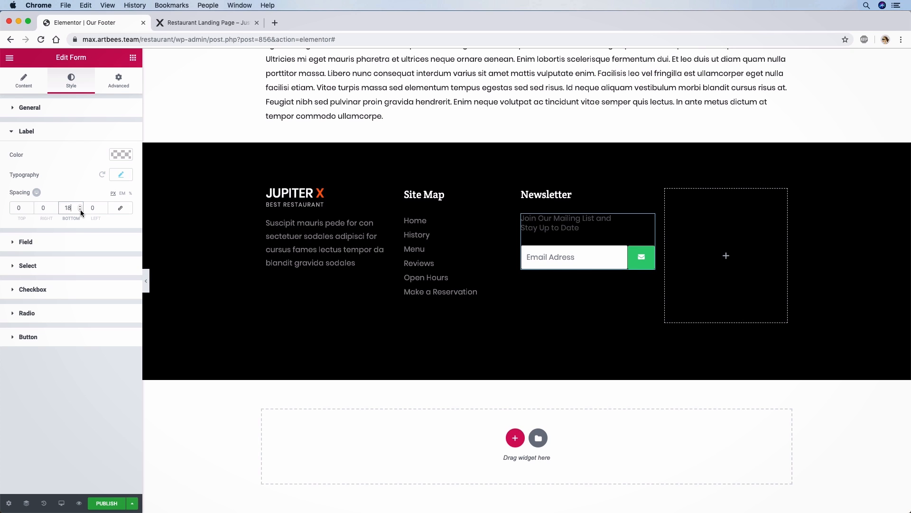
# Set the color of the newsletter form's label to gray.
pyautogui.click(118, 154)
pyautogui.click(27, 155)
pyautogui.write('88')
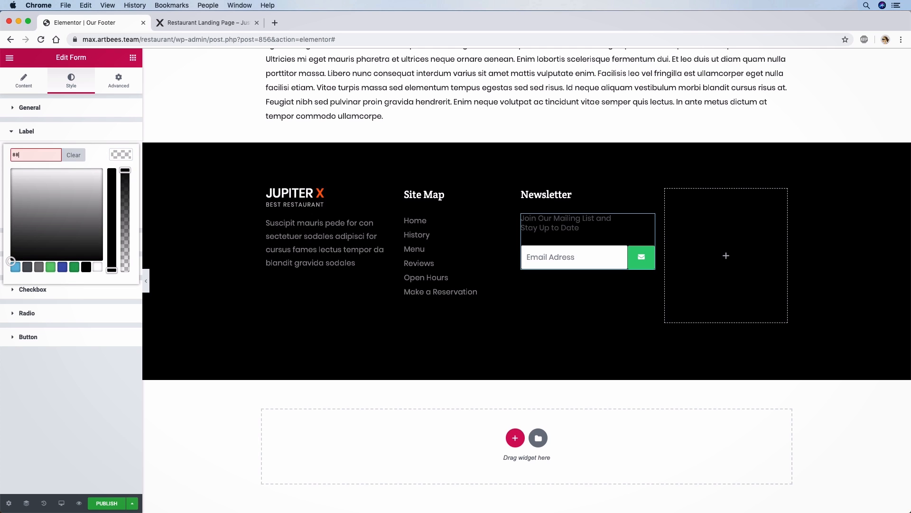
pyautogui.click(93, 135)
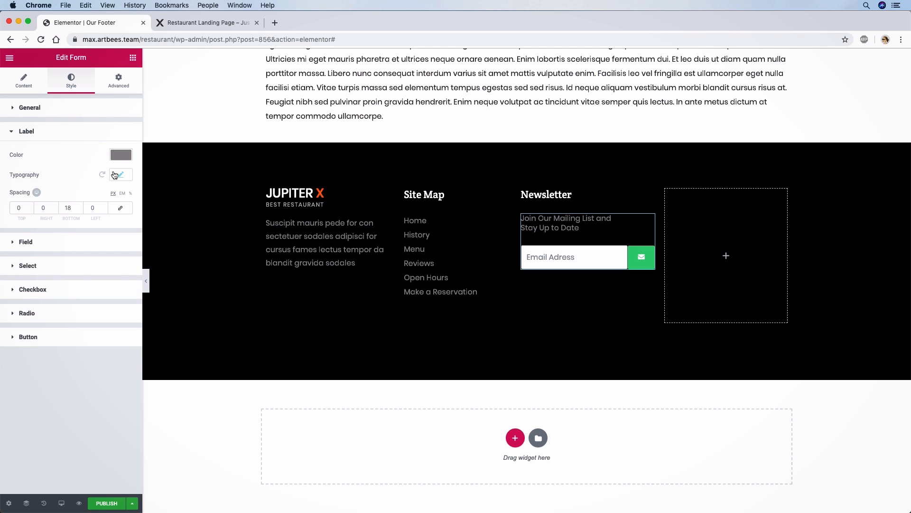
# Set the line height of the newsletter form's label typography to 1.75 em.
pyautogui.click(121, 174)
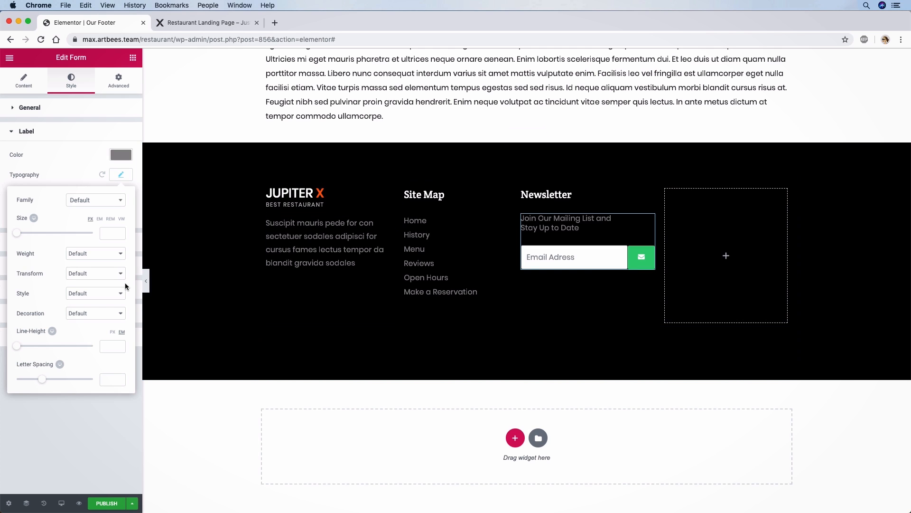
pyautogui.click(101, 345)
pyautogui.write('175')
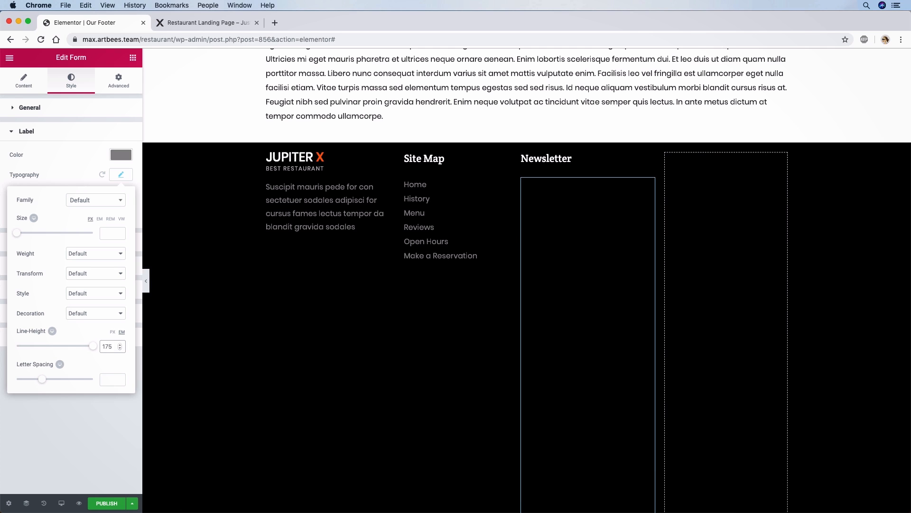
pyautogui.write('.')
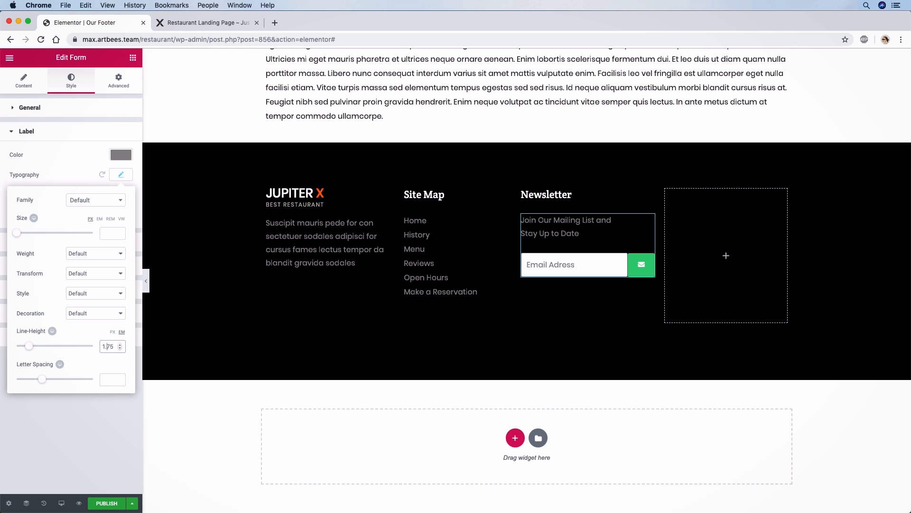
pyautogui.click(70, 175)
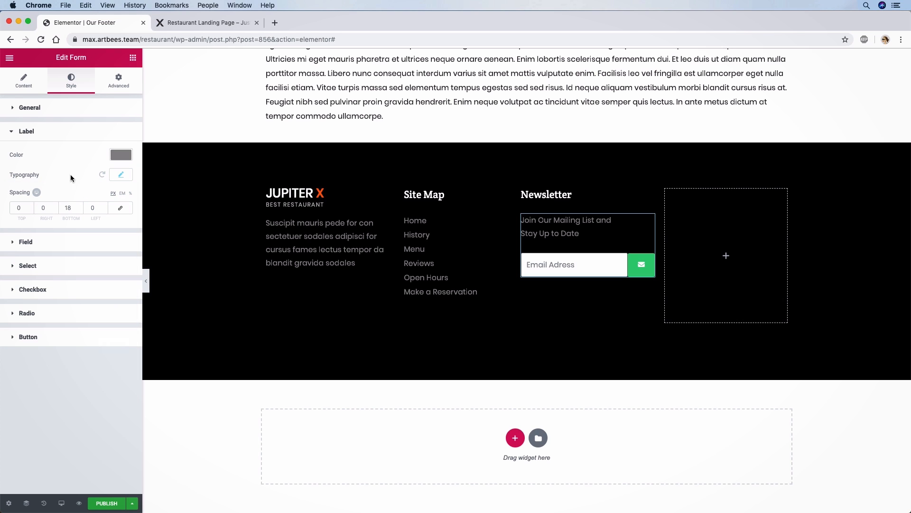
# Make the form field's background transparent and give it a solid border with 1 px bottom width and 0 on the other sides.
pyautogui.click(28, 242)
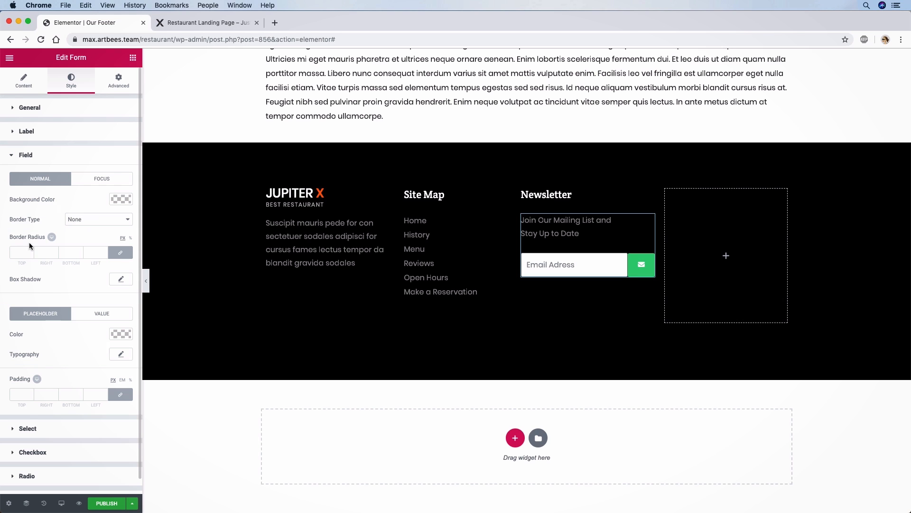
pyautogui.click(119, 199)
pyautogui.moveTo(123, 213); pyautogui.dragTo(125, 330)
pyautogui.click(111, 331)
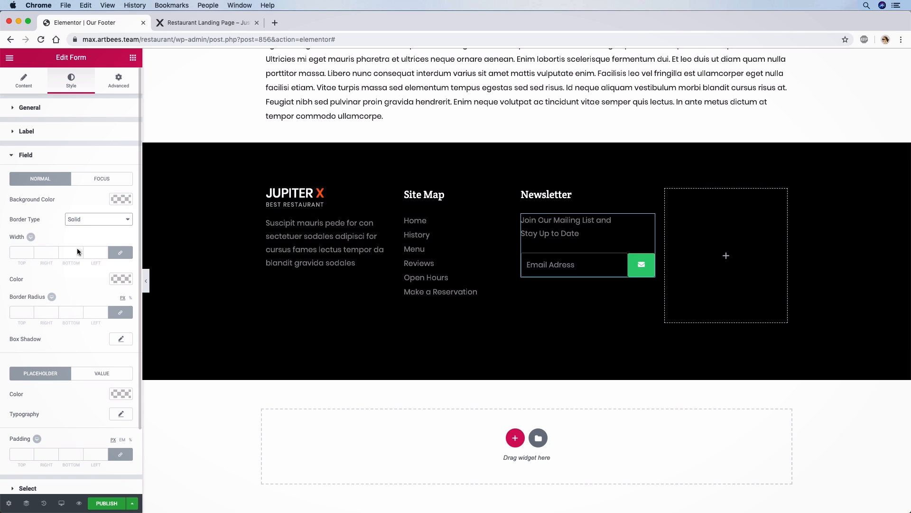
pyautogui.click(77, 252)
pyautogui.write('0')
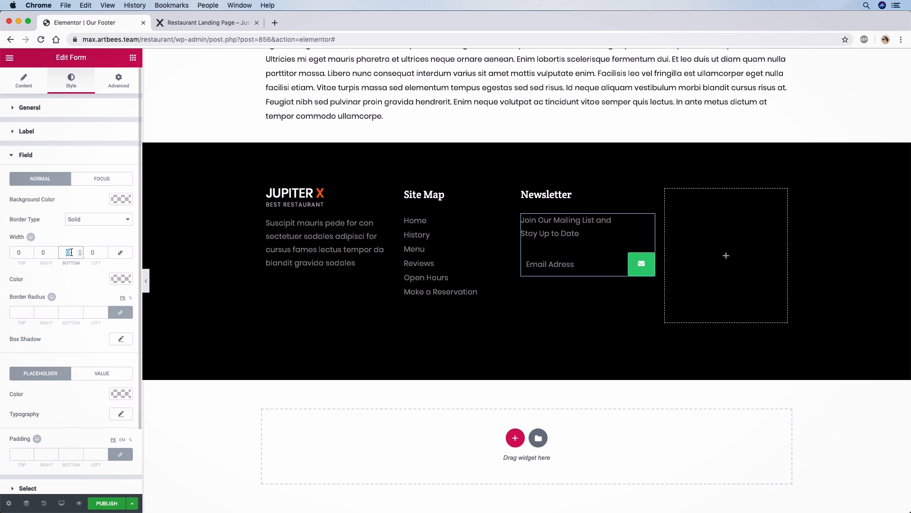
pyautogui.write('1')
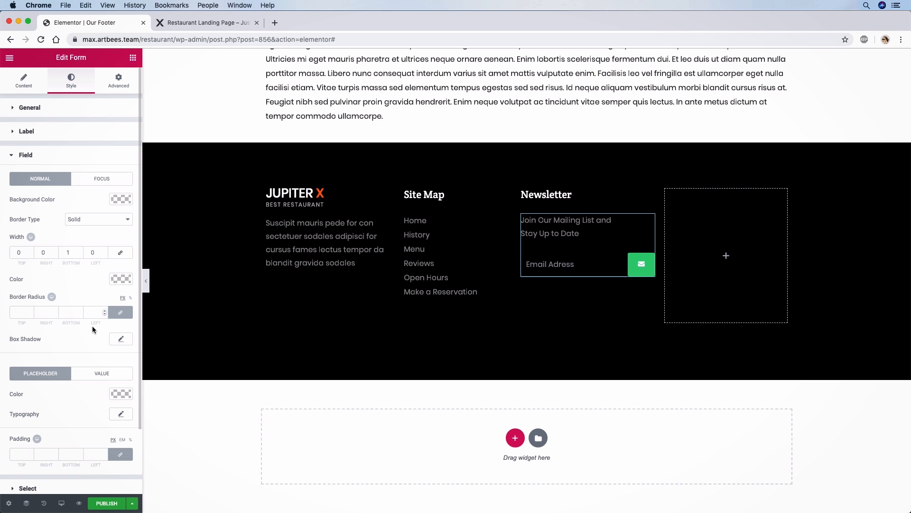
# Set the typography size of the form field's placeholder text to 14 px.
pyautogui.scroll(-3, 65, 378)
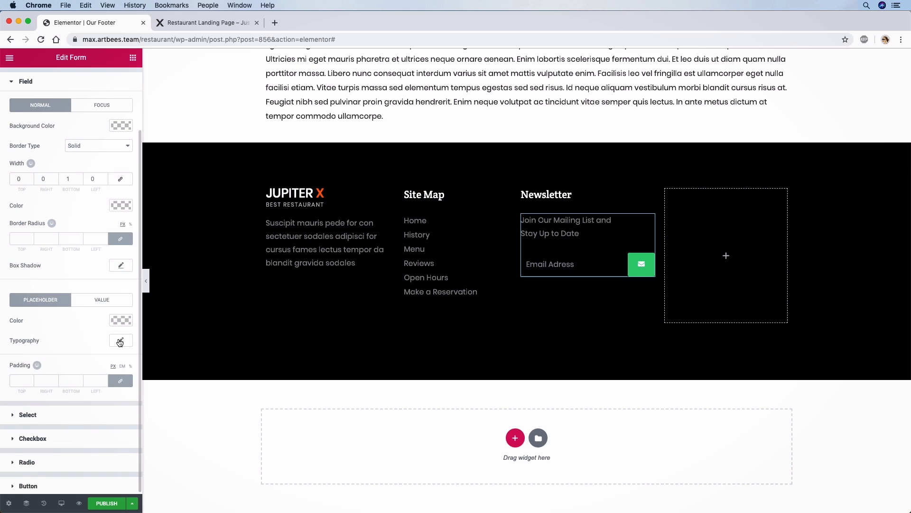
pyautogui.click(121, 340)
pyautogui.click(108, 398)
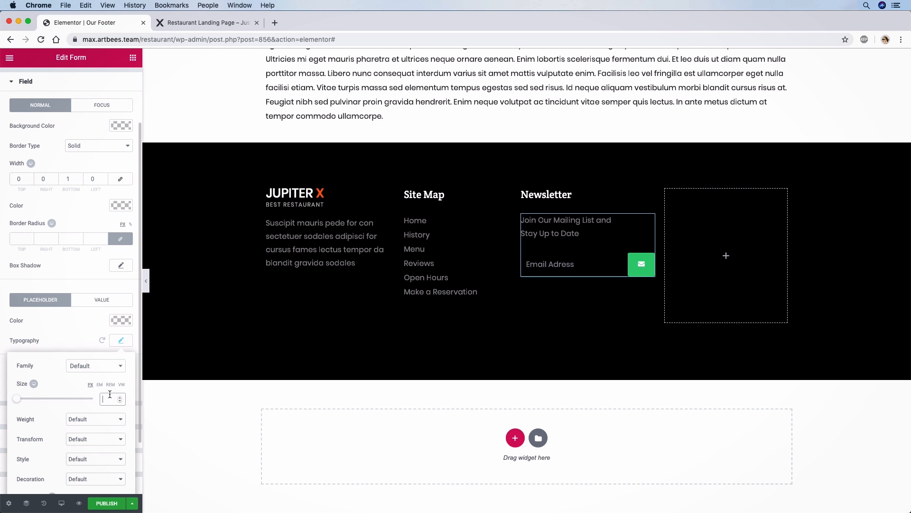
pyautogui.write('14')
pyautogui.click(77, 307)
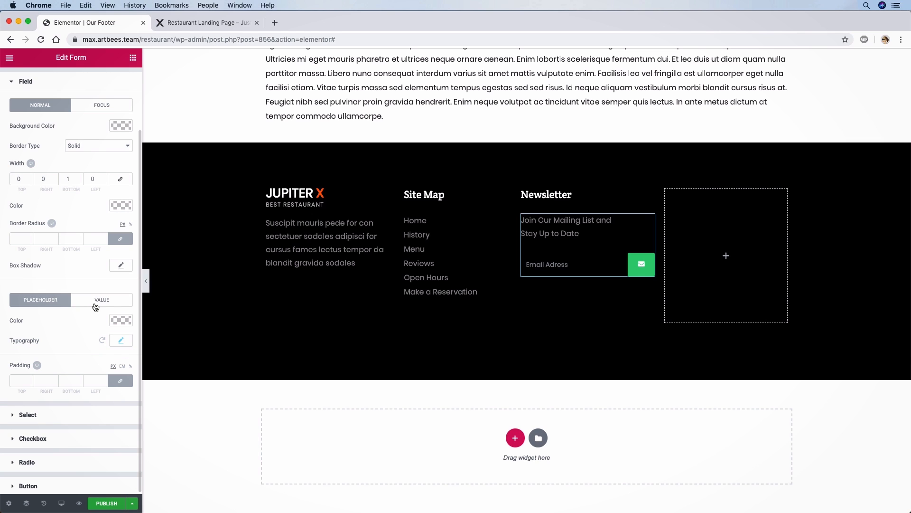
# Set the submit button's height to 60 and its spacing to 0 on all sides.
pyautogui.click(27, 81)
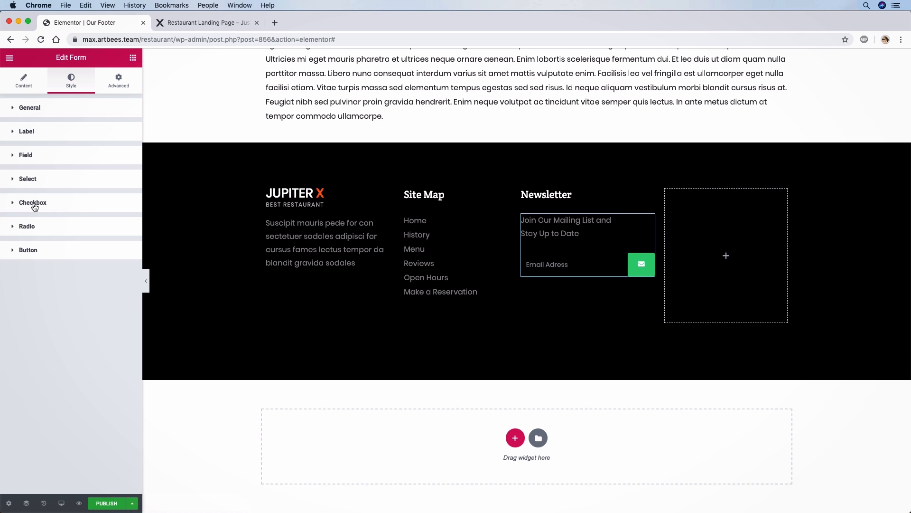
pyautogui.click(27, 250)
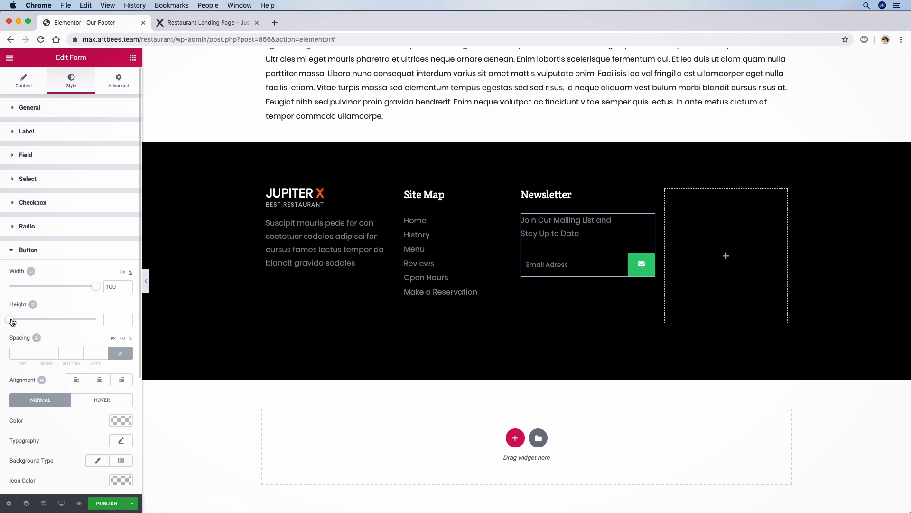
pyautogui.moveTo(10, 322); pyautogui.dragTo(15, 322)
pyautogui.scroll(-3, 97, 293)
pyautogui.click(91, 283)
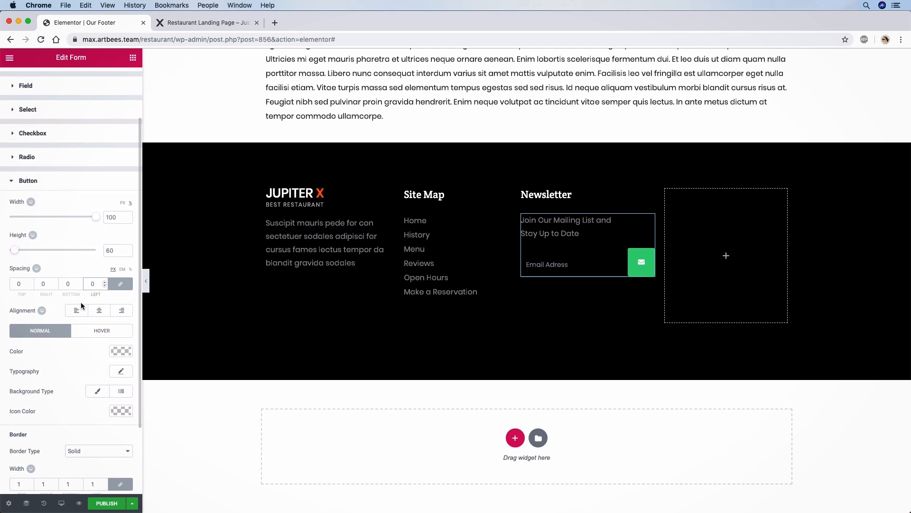
# Enlarge the submit button's envelope icon by increasing the button's typography size.
pyautogui.scroll(-1, 105, 351)
pyautogui.click(121, 331)
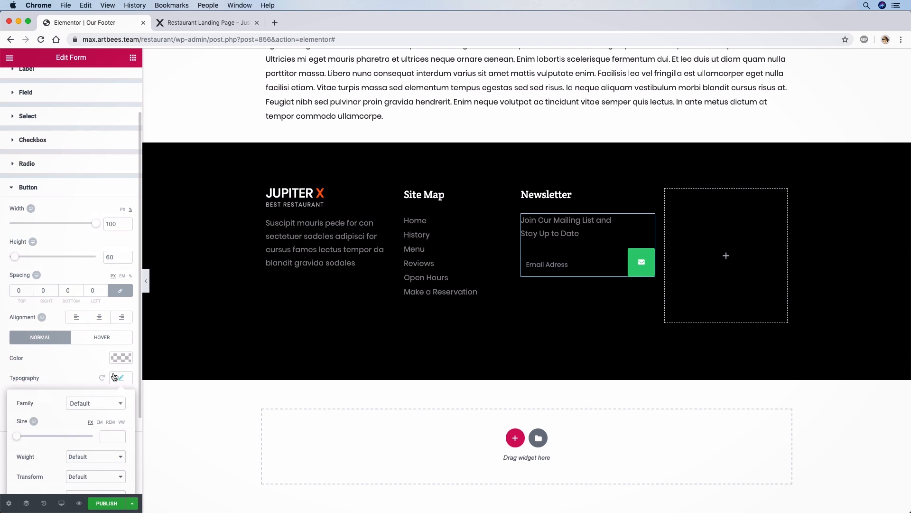
pyautogui.scroll(-1, 80, 364)
pyautogui.moveTo(18, 369); pyautogui.dragTo(29, 344)
pyautogui.scroll(-1, 29, 372)
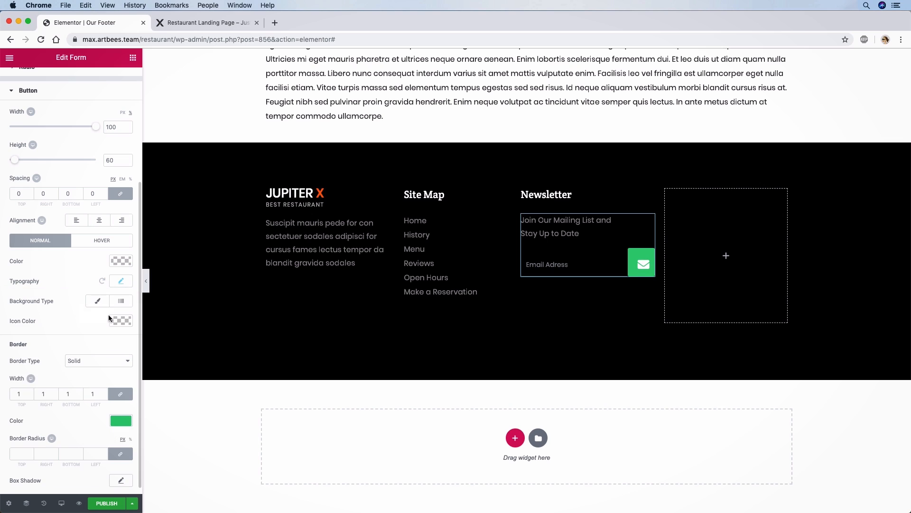
# Set the submit button's icon color to #ff5600 and make its border color transparent.
pyautogui.click(122, 322)
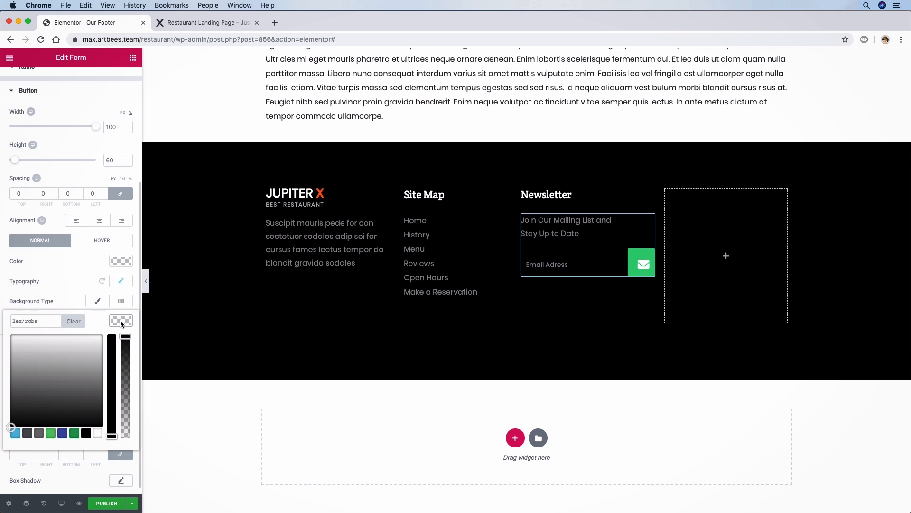
pyautogui.click(51, 324)
pyautogui.write('#ff5600')
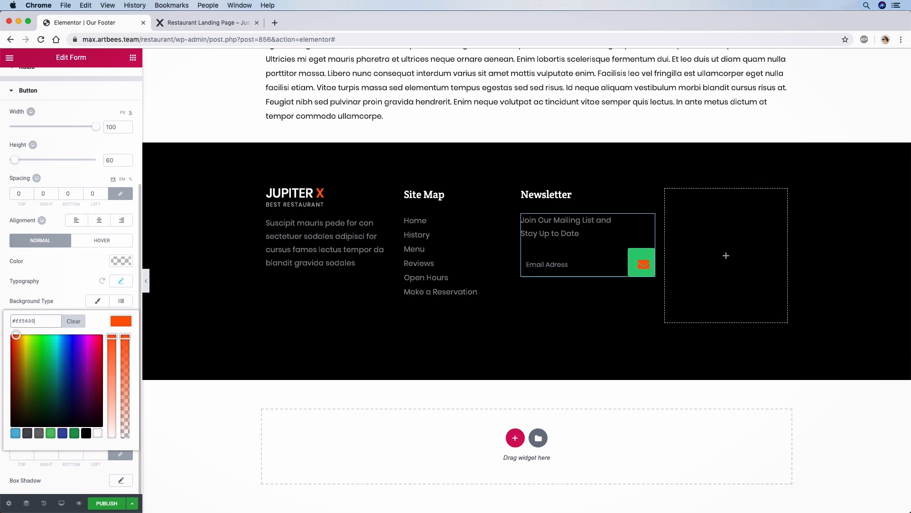
pyautogui.click(57, 272)
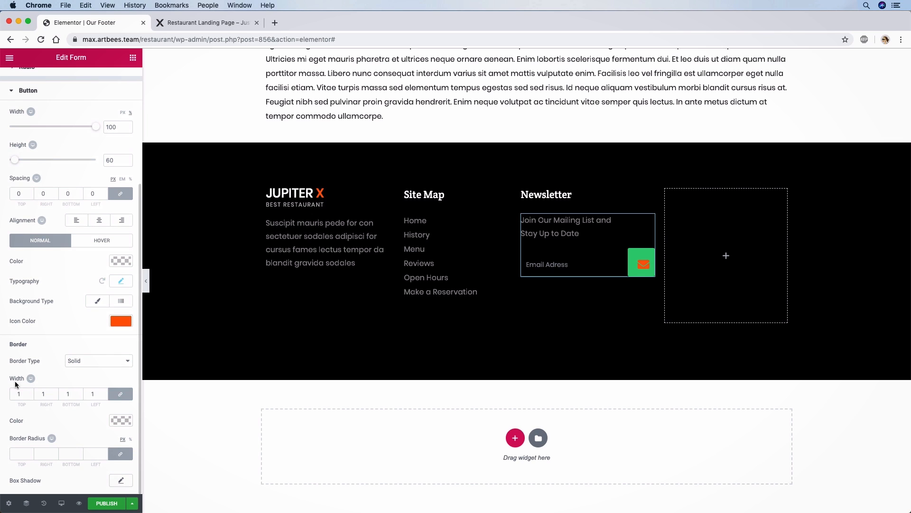
# Give the submit button a transparent classic background and set its border width to 0 on all sides.
pyautogui.click(97, 300)
pyautogui.scroll(1, 103, 313)
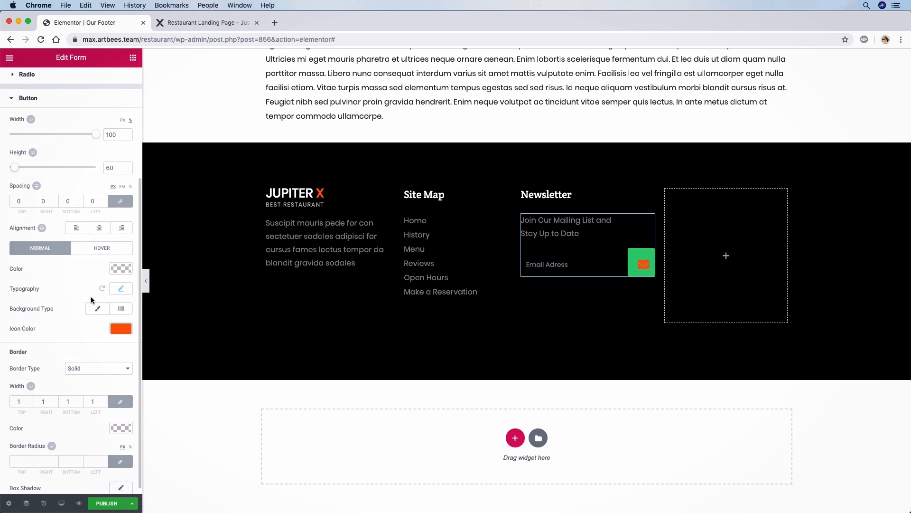
pyautogui.click(119, 331)
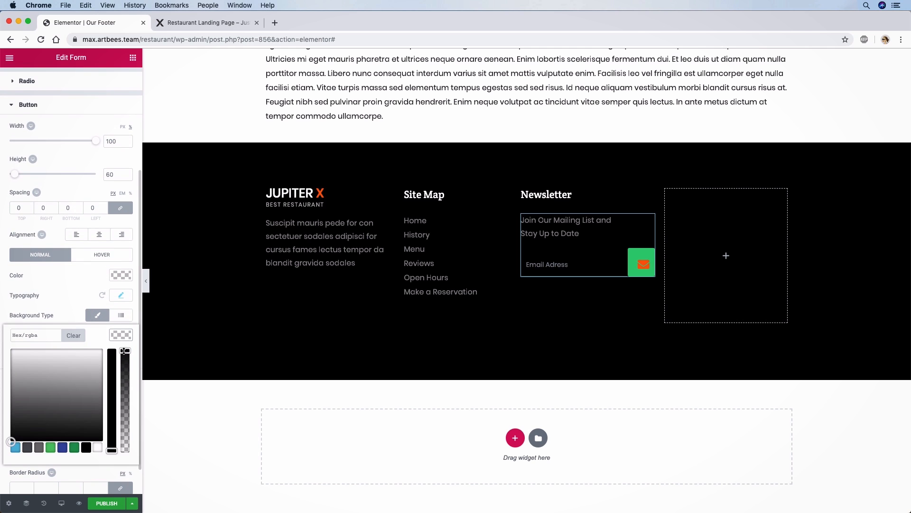
pyautogui.moveTo(135, 498); pyautogui.dragTo(134, 499)
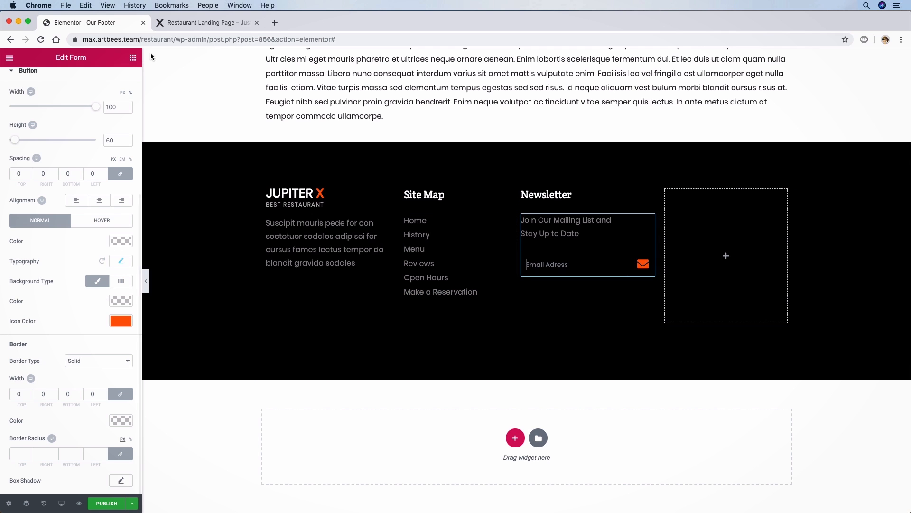
# Add a Flex Spacer widget below the newsletter form in the third footer column.
pyautogui.click(133, 58)
pyautogui.write('space')
pyautogui.moveTo(105, 126); pyautogui.dragTo(574, 270)
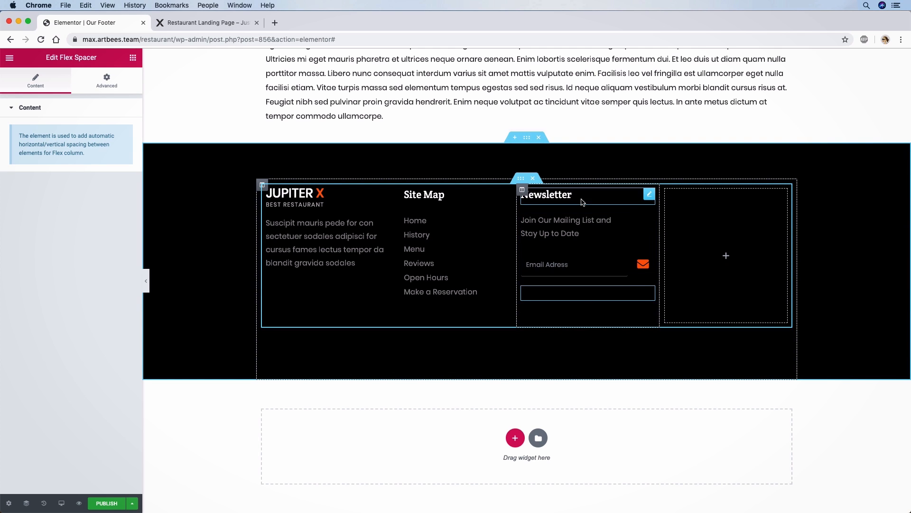
# Duplicate the Newsletter heading into the empty fourth footer column and change its title to "Instagram Feed".
pyautogui.rightClick(647, 198)
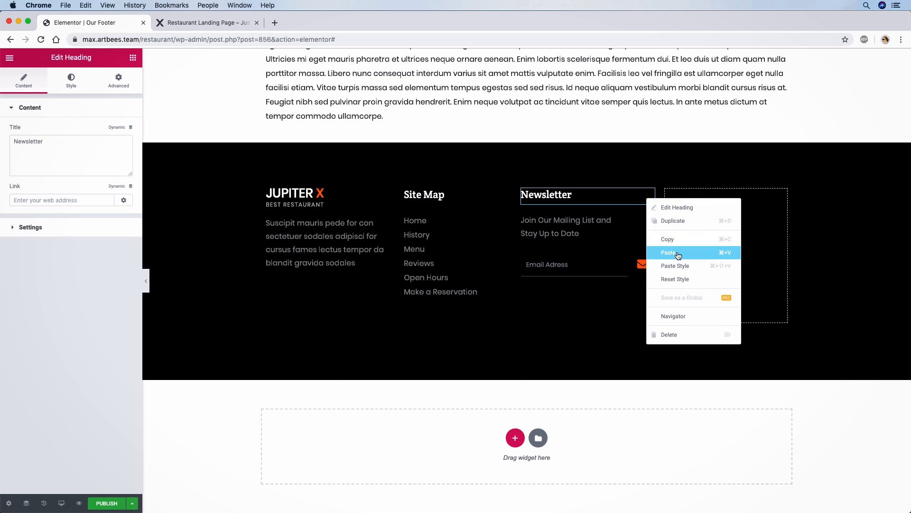
pyautogui.click(675, 221)
pyautogui.moveTo(649, 221); pyautogui.dragTo(712, 208)
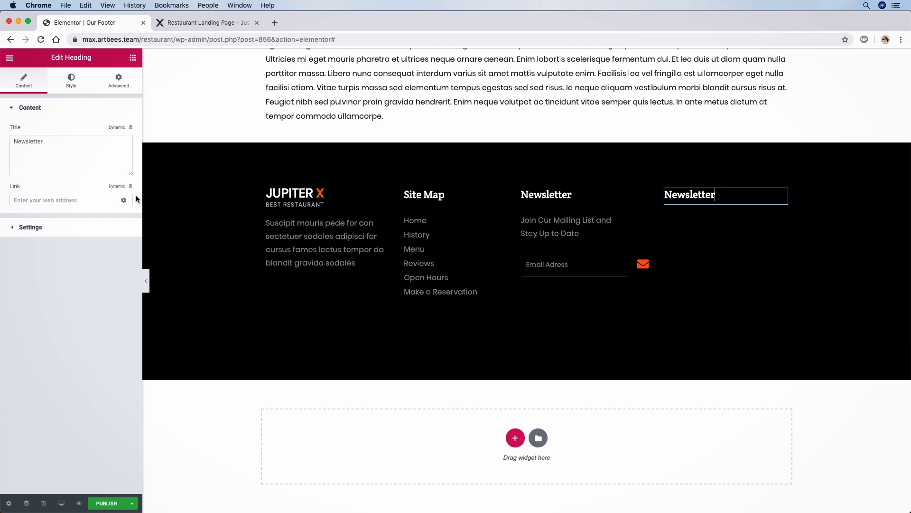
pyautogui.doubleClick(690, 195)
pyautogui.press('BackSpace')
pyautogui.write('Instagram Feed')
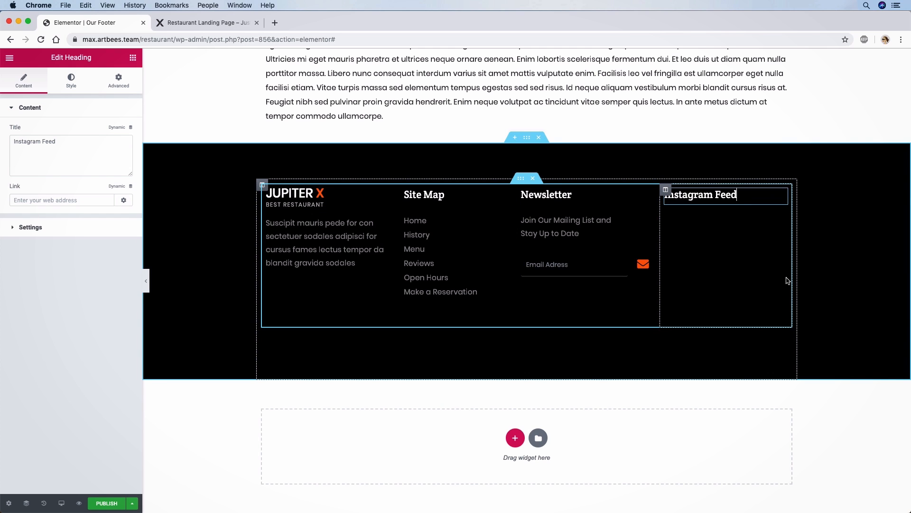
# Add an Instagram widget below the Instagram Feed heading and set it to display My Photos.
pyautogui.click(133, 58)
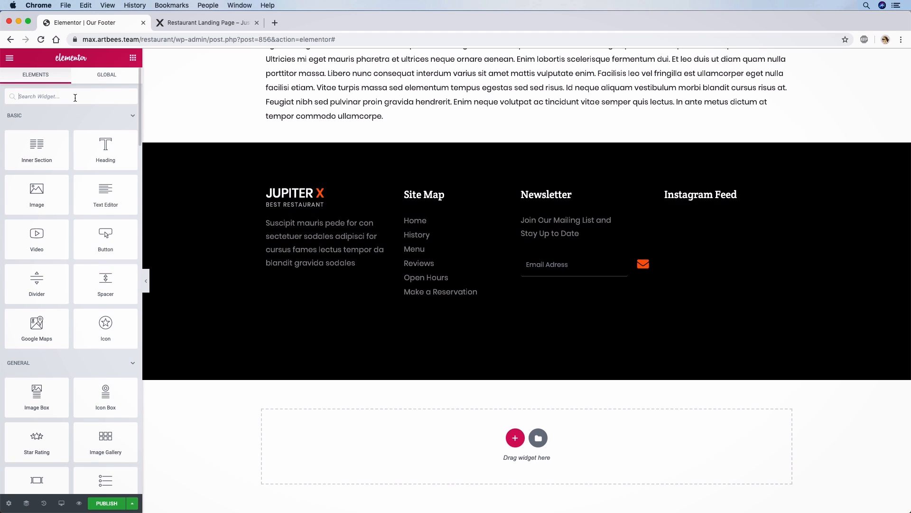
pyautogui.write('inst')
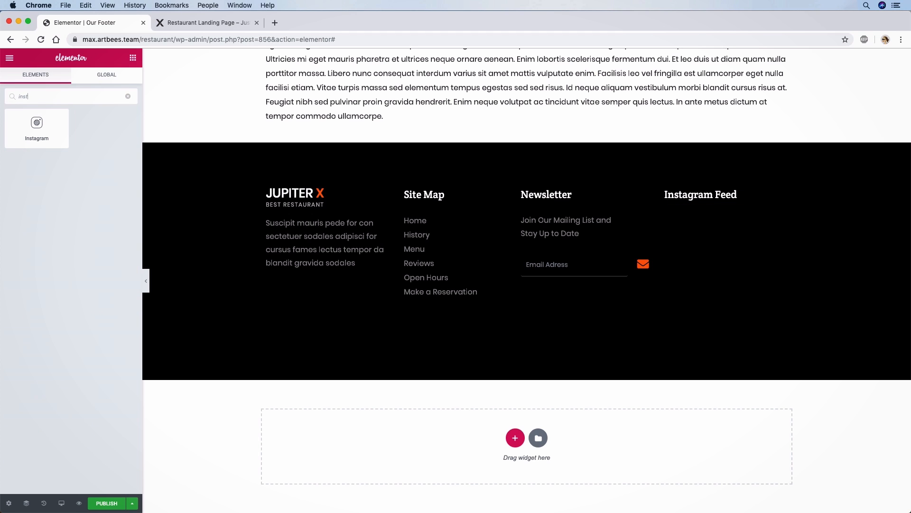
pyautogui.moveTo(36, 124); pyautogui.dragTo(731, 205)
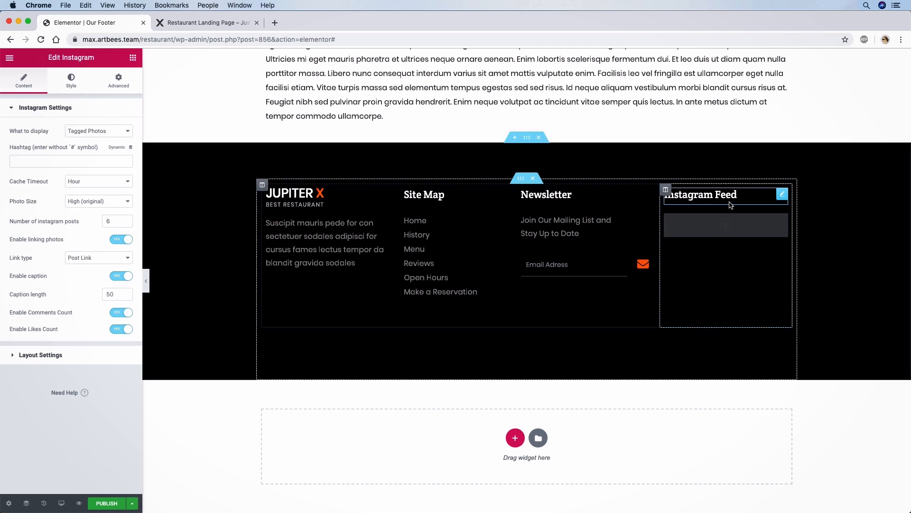
pyautogui.click(87, 131)
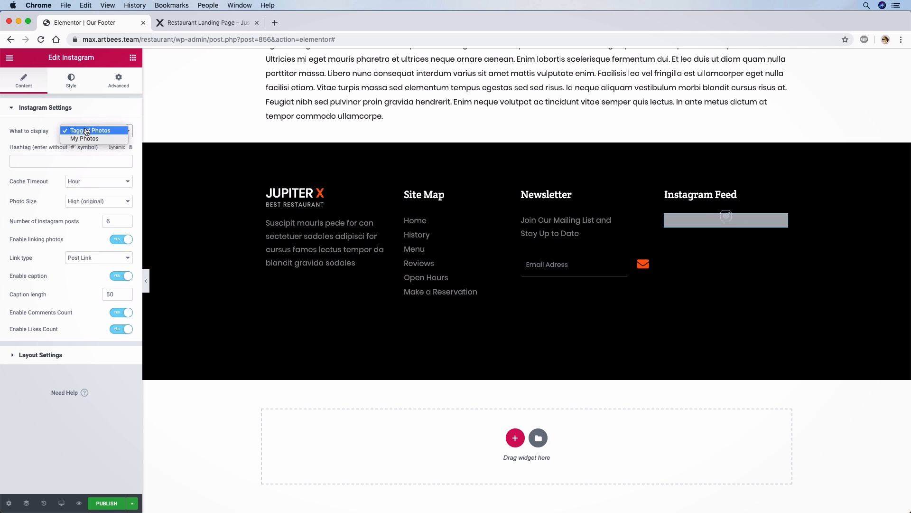
pyautogui.click(85, 138)
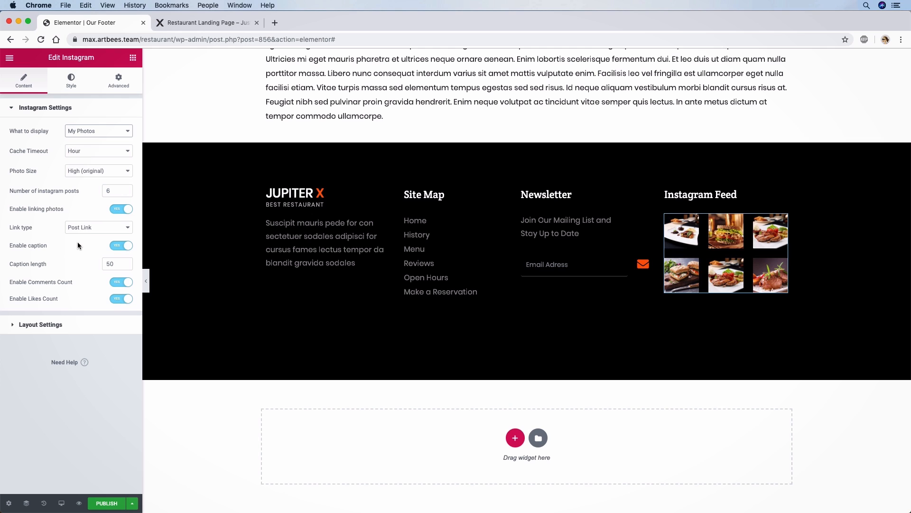
# Disable the caption, comments count and likes count of the Instagram widget.
pyautogui.click(122, 246)
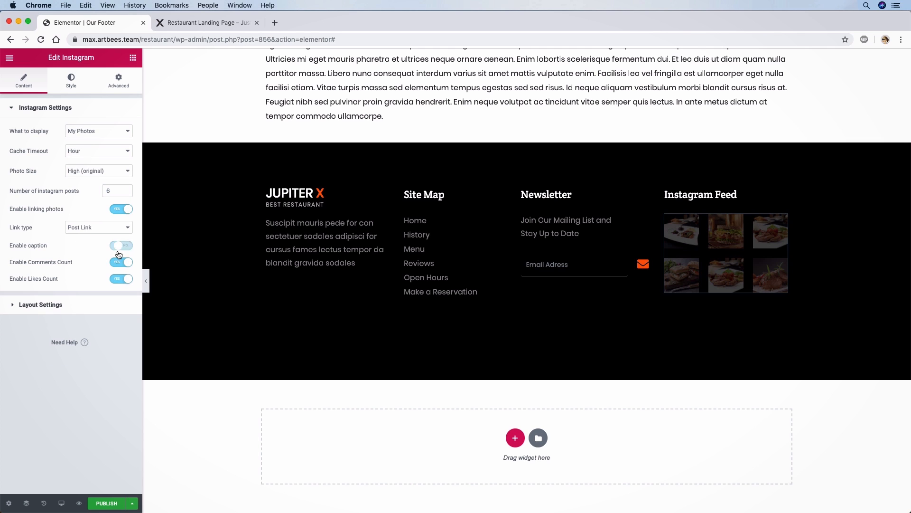
pyautogui.click(121, 264)
pyautogui.click(119, 280)
# Set the items margin of the Instagram photo grid to 3.
pyautogui.click(71, 80)
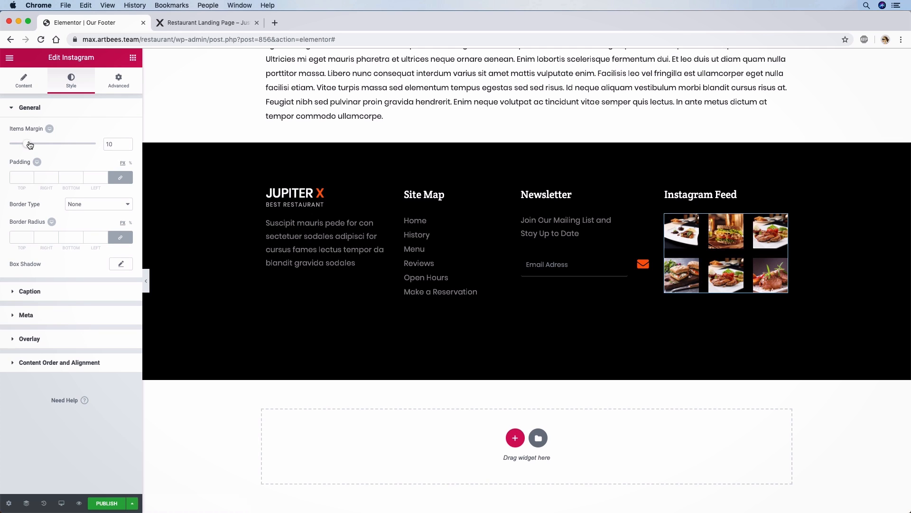
pyautogui.moveTo(30, 145); pyautogui.dragTo(18, 148)
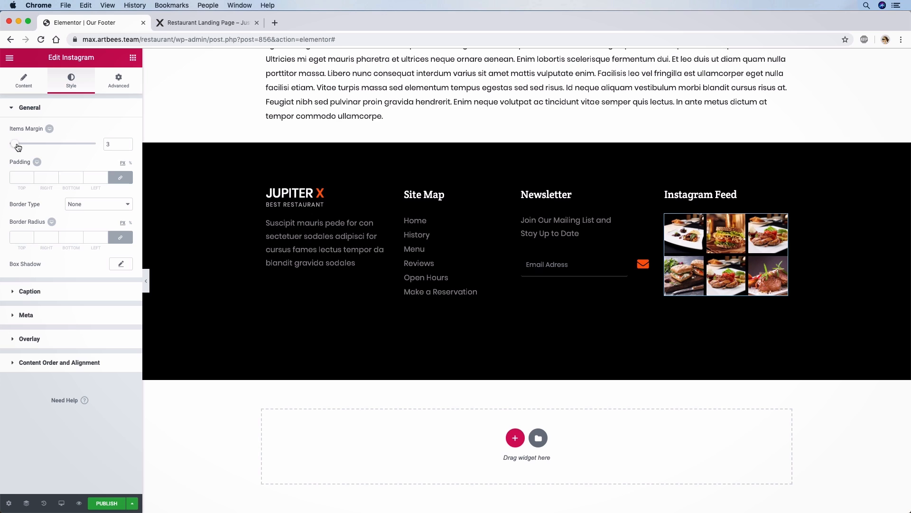
pyautogui.click(101, 175)
# Give the Instagram photos' hover overlay a solid #ff5600 background and lower its opacity to well under half.
pyautogui.click(30, 339)
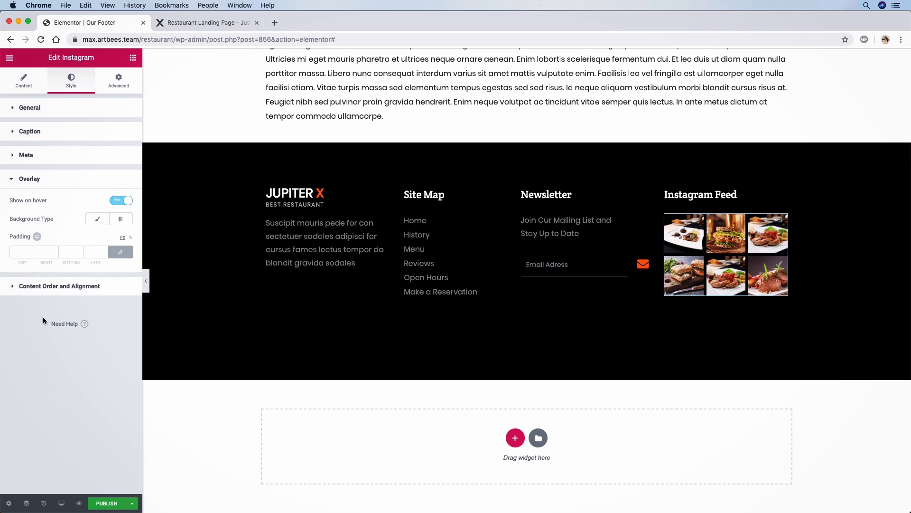
pyautogui.hotkey('ctrl', 'Tab')
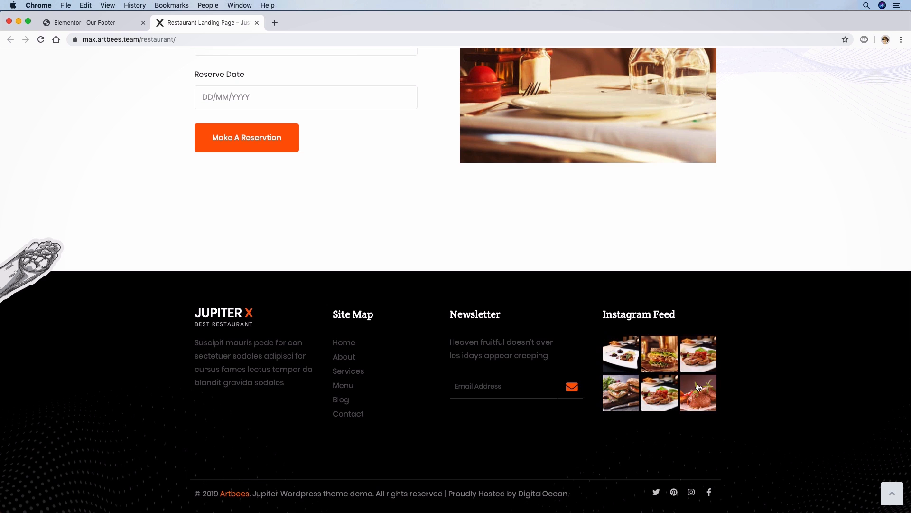
pyautogui.click(105, 23)
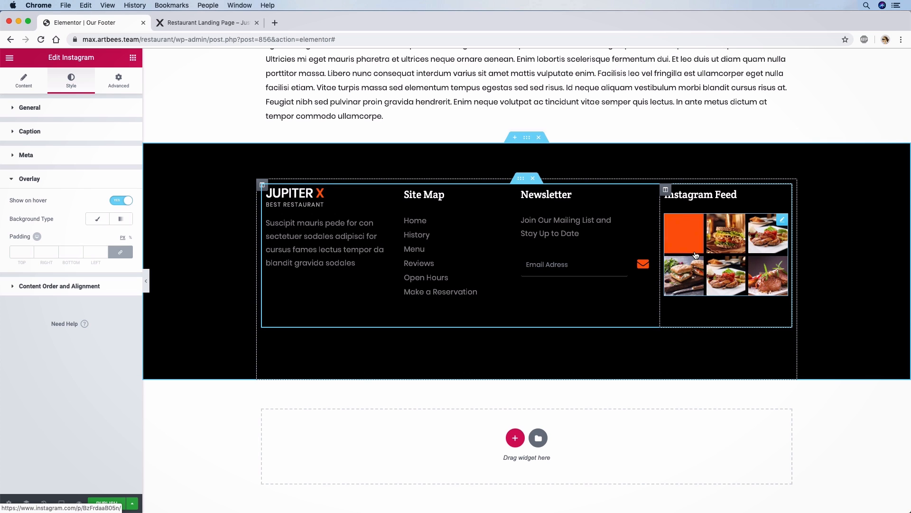
pyautogui.click(94, 222)
pyautogui.click(121, 238)
pyautogui.click(40, 238)
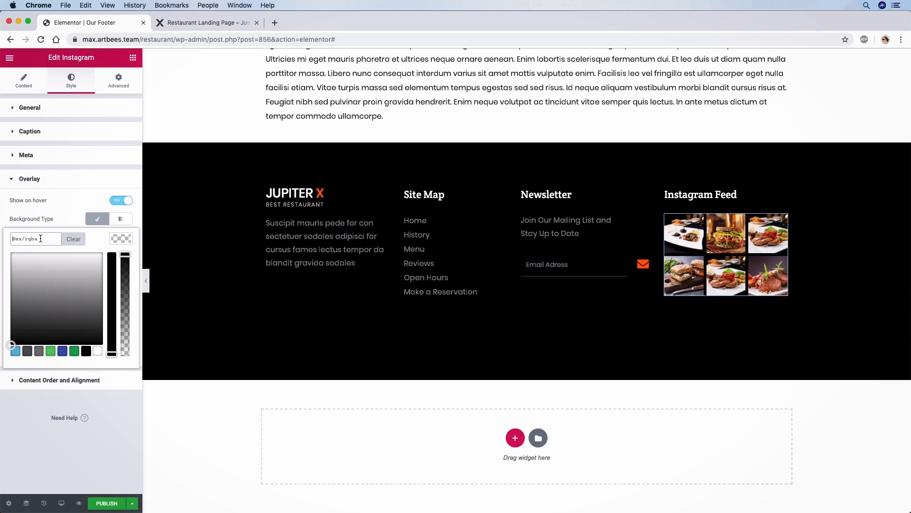
pyautogui.write('ff5600')
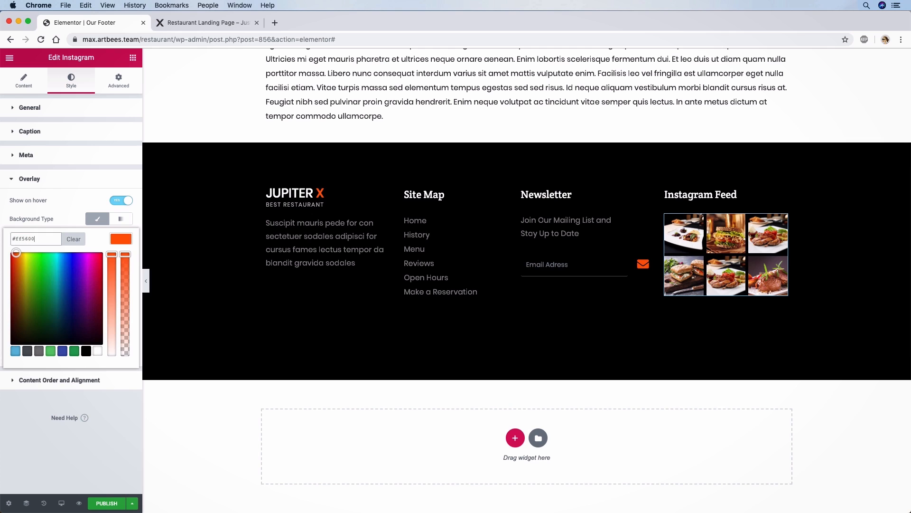
pyautogui.moveTo(125, 255); pyautogui.dragTo(125, 318)
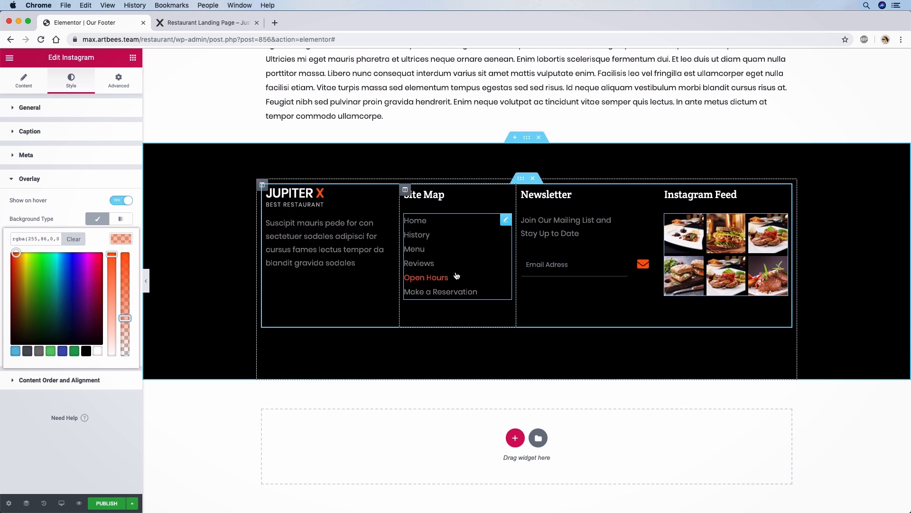
pyautogui.click(59, 379)
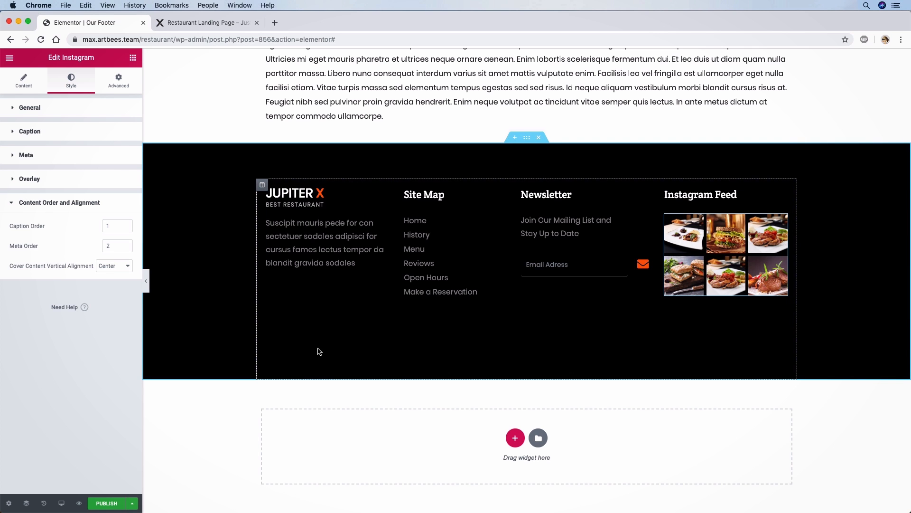
# Check the demo page's footer, then add a two-column Inner Section below the four footer columns.
pyautogui.click(209, 22)
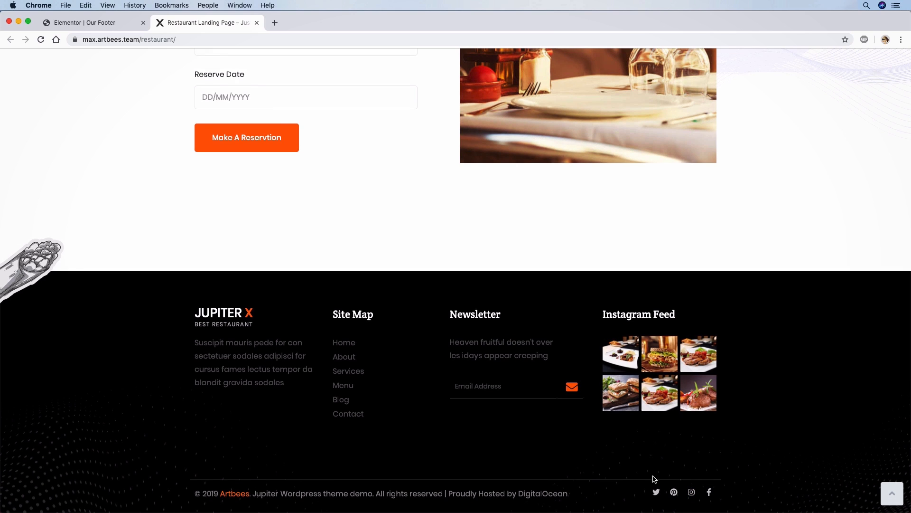
pyautogui.click(90, 23)
pyautogui.moveTo(133, 187); pyautogui.dragTo(517, 342)
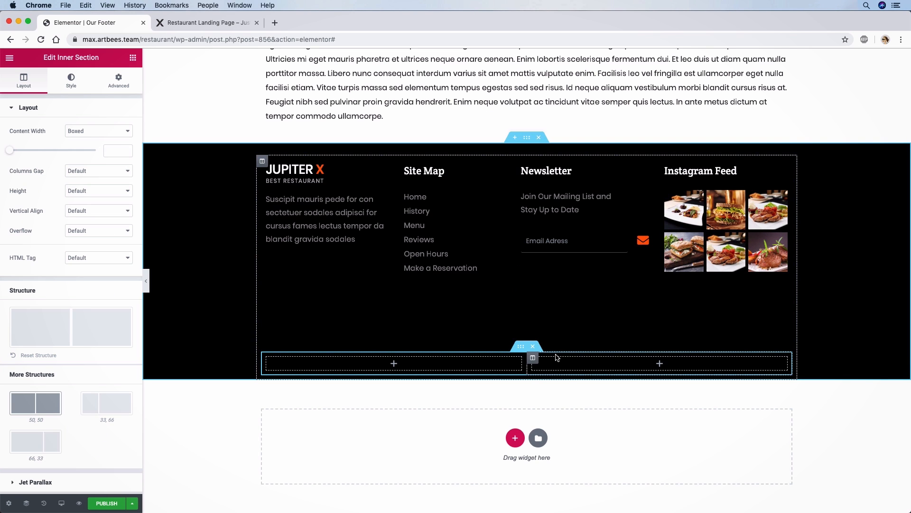
# Narrow the second column of the new inner section to a width of 18%.
pyautogui.rightClick(532, 357)
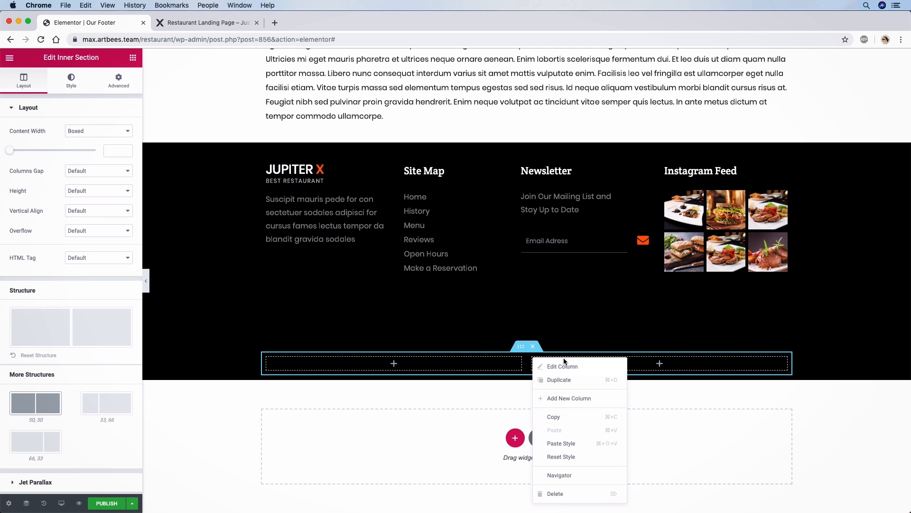
pyautogui.click(231, 22)
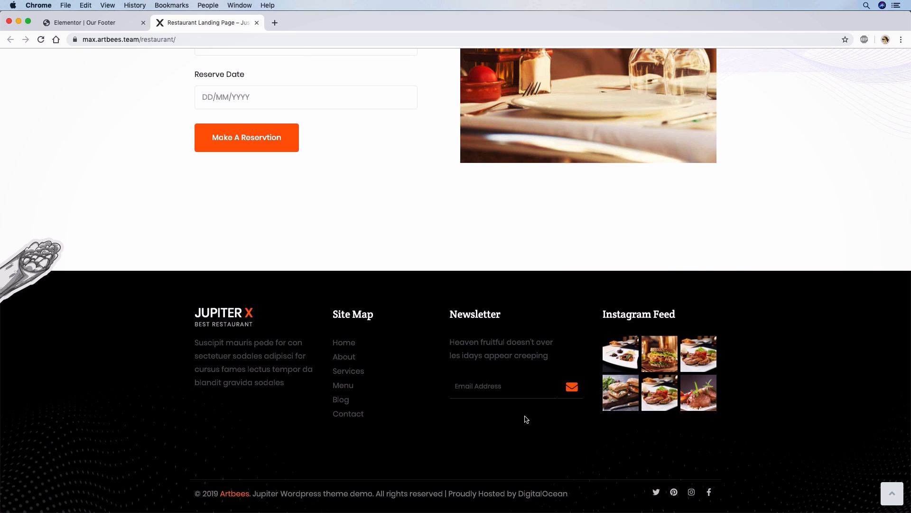
pyautogui.click(121, 24)
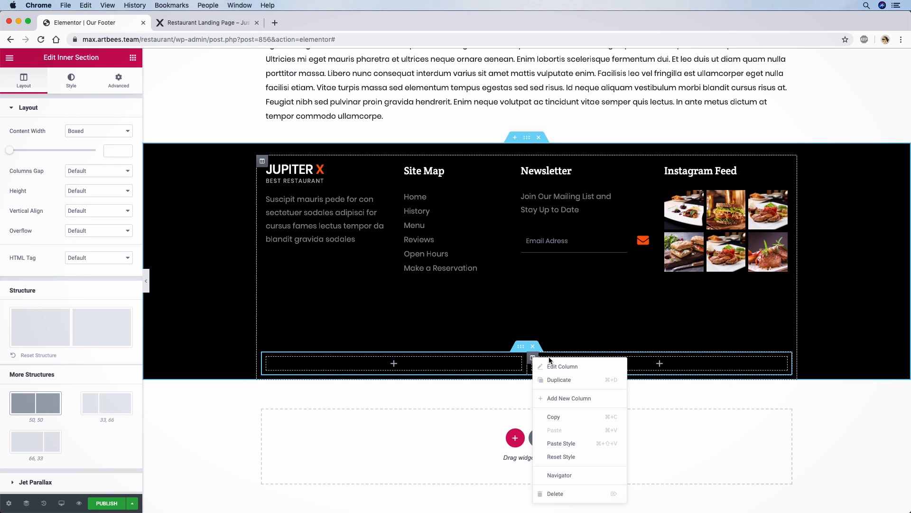
pyautogui.click(660, 363)
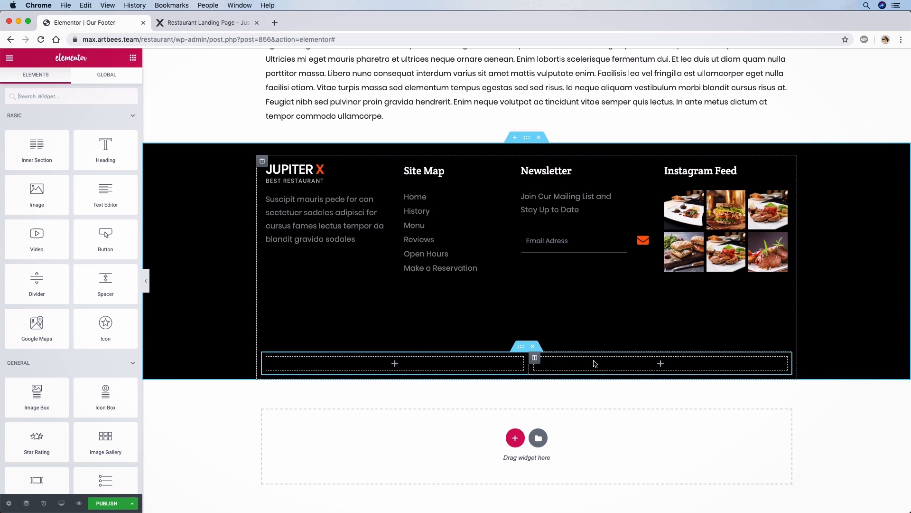
pyautogui.moveTo(530, 368); pyautogui.dragTo(690, 366)
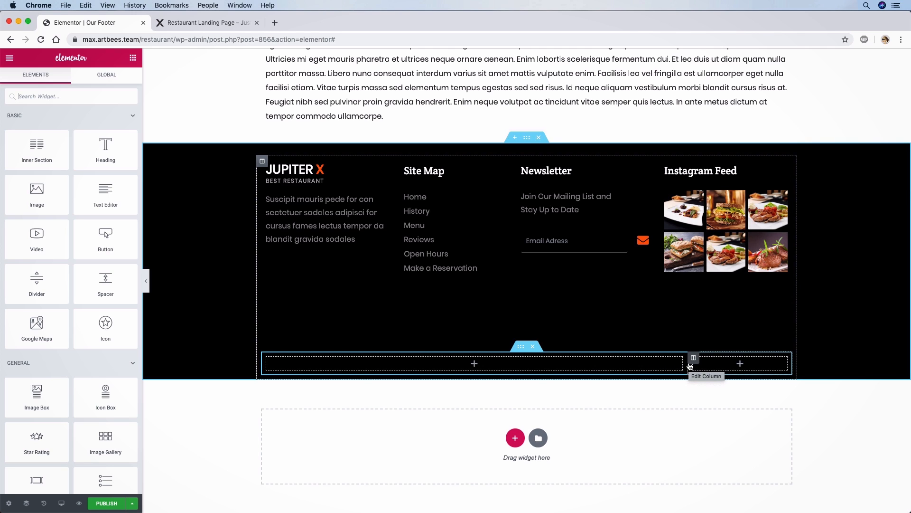
pyautogui.click(690, 363)
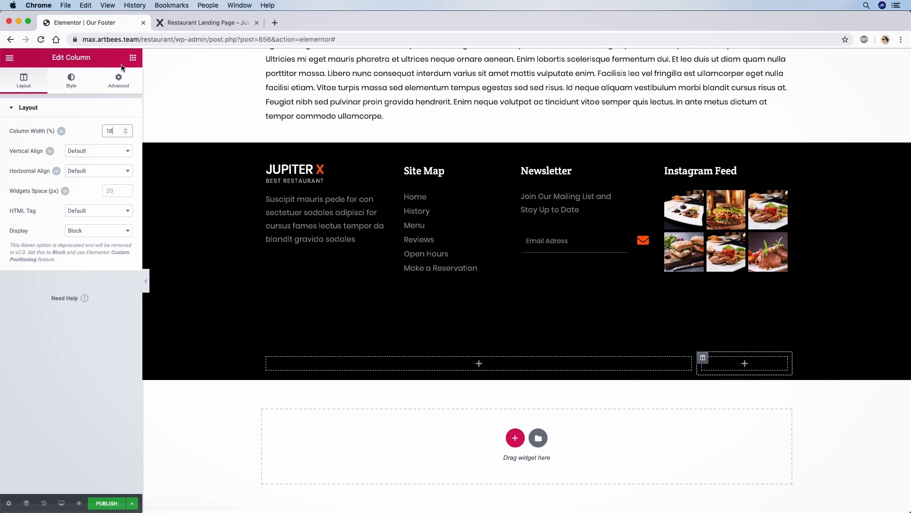
# Add a Text Editor widget to the wide column of the new inner section and copy the copyright line from the demo page's footer.
pyautogui.click(134, 58)
pyautogui.moveTo(106, 190); pyautogui.dragTo(319, 361)
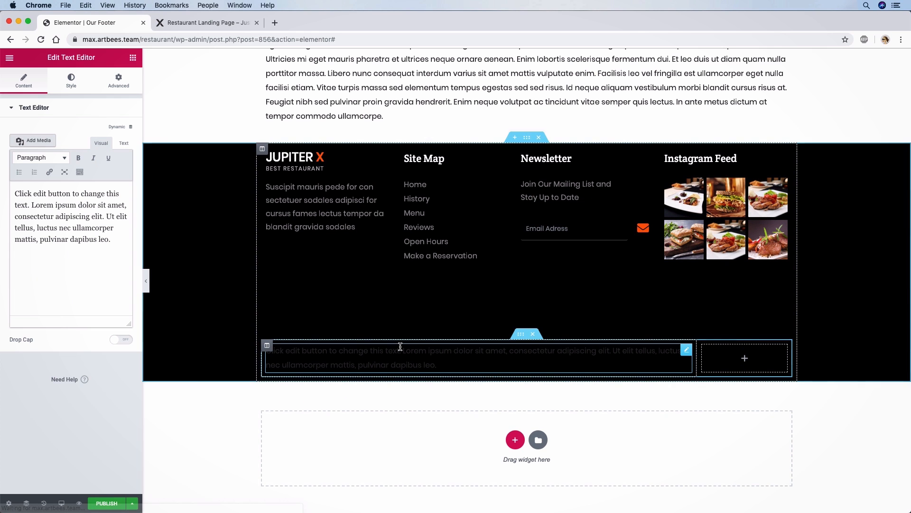
pyautogui.click(189, 21)
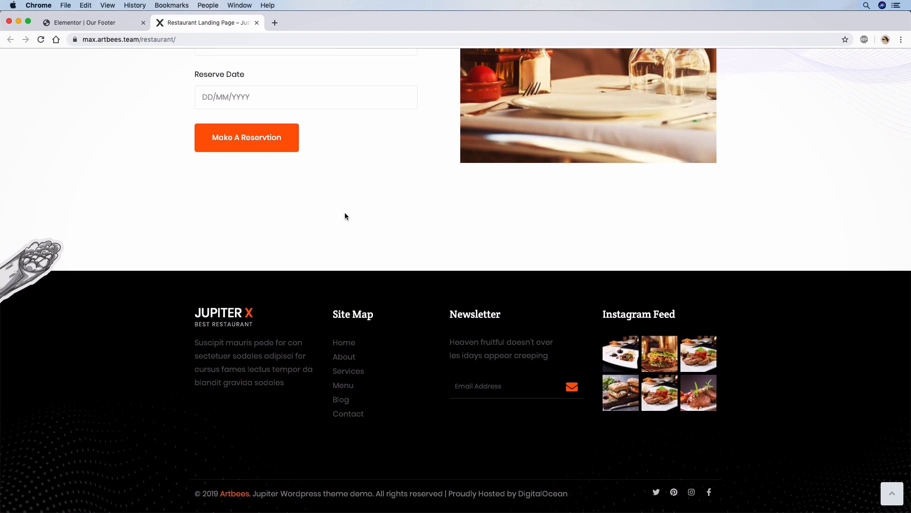
pyautogui.moveTo(570, 494); pyautogui.dragTo(197, 495)
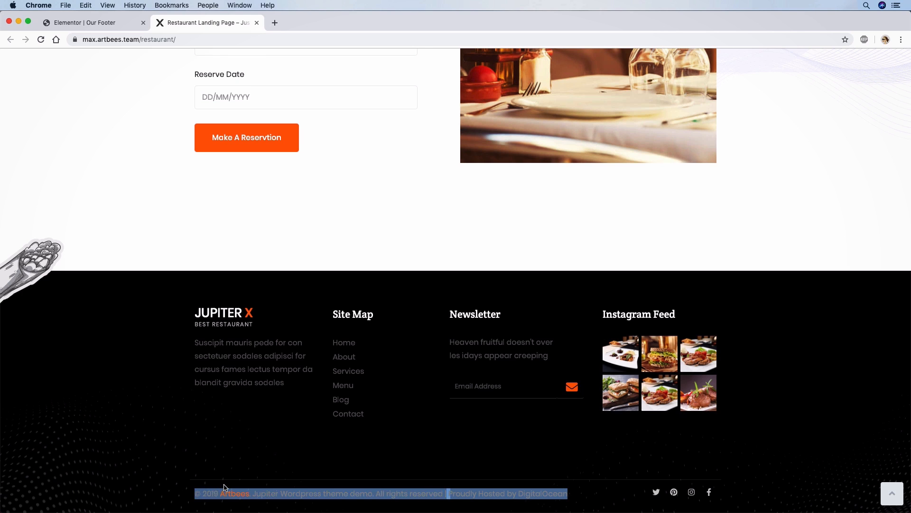
pyautogui.rightClick(301, 496)
pyautogui.click(345, 424)
# Replace the placeholder text with the single line "© 2019 Artbees. Jupiter Wordpress theme demo. All rights reserved | Proudly Hosted by DigitalOcean".
pyautogui.click(48, 23)
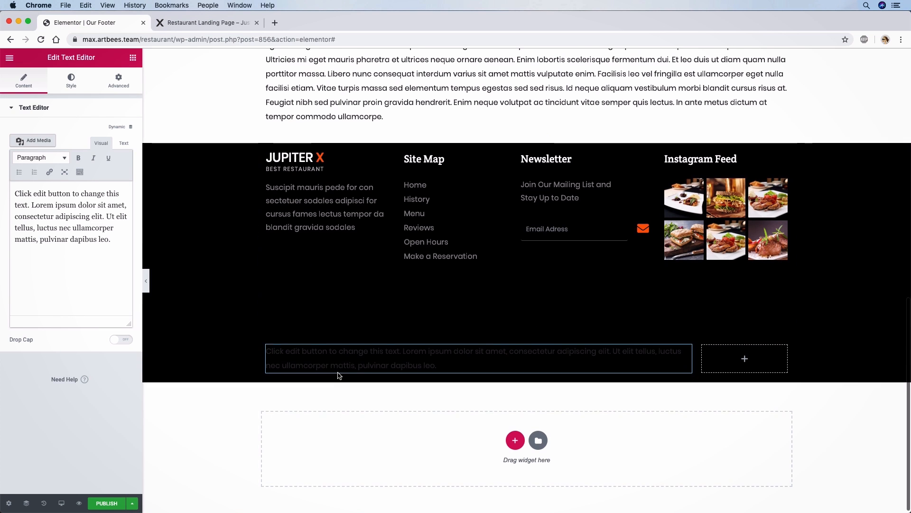
pyautogui.moveTo(114, 239); pyautogui.dragTo(1, 173)
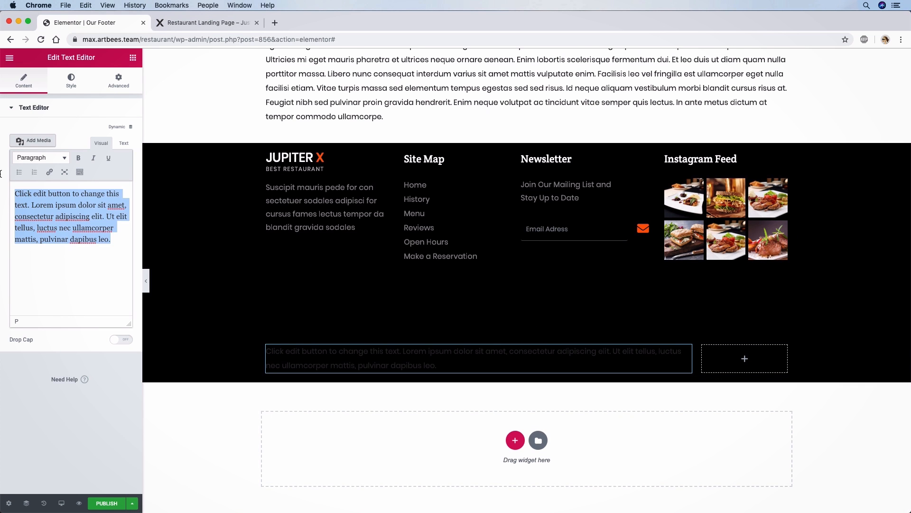
pyautogui.rightClick(41, 202)
pyautogui.click(128, 145)
pyautogui.click(126, 144)
pyautogui.moveTo(120, 235); pyautogui.dragTo(2, 185)
pyautogui.rightClick(20, 193)
pyautogui.click(38, 267)
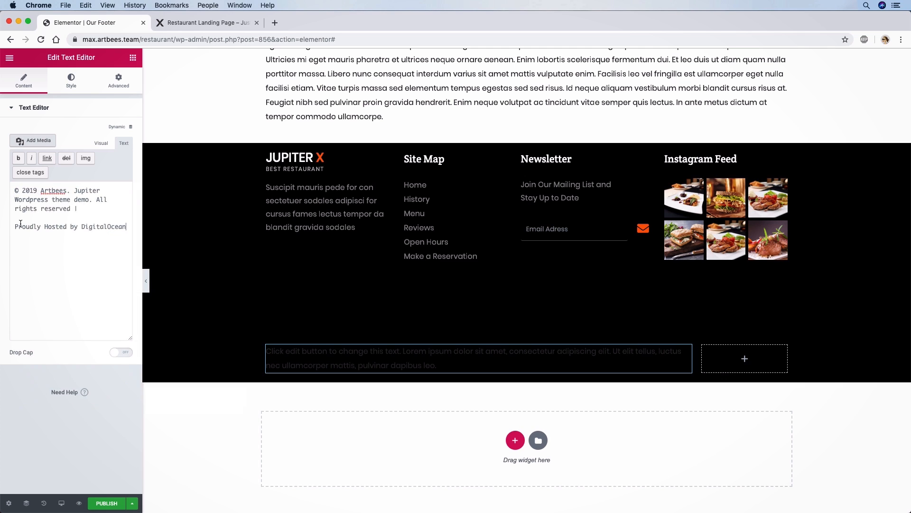
pyautogui.click(97, 143)
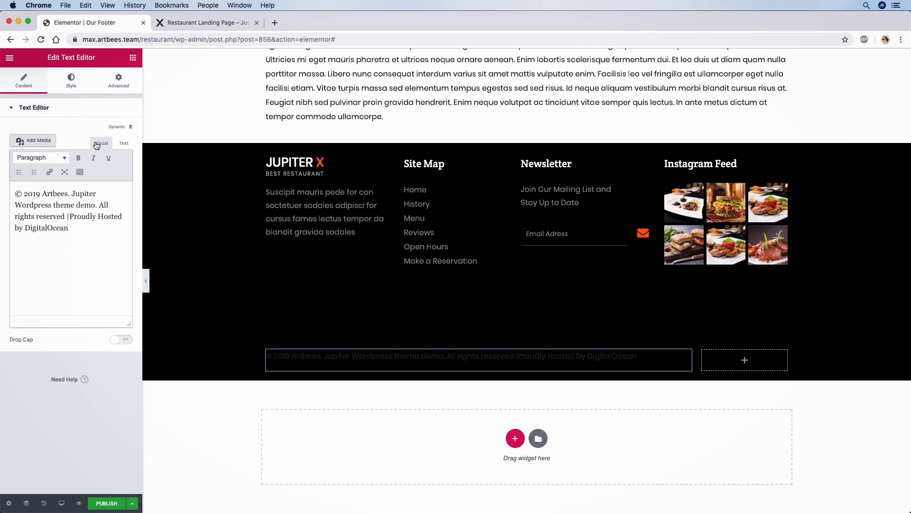
pyautogui.click(74, 221)
# Link the word "Artbees." in the copyright text to artbees.net.
pyautogui.moveTo(43, 195); pyautogui.dragTo(71, 197)
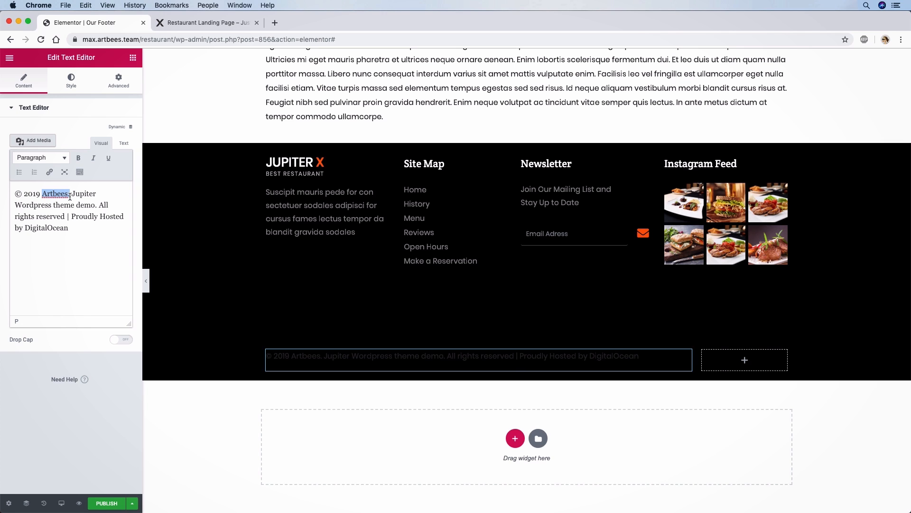
pyautogui.click(49, 172)
pyautogui.write('artbees.net')
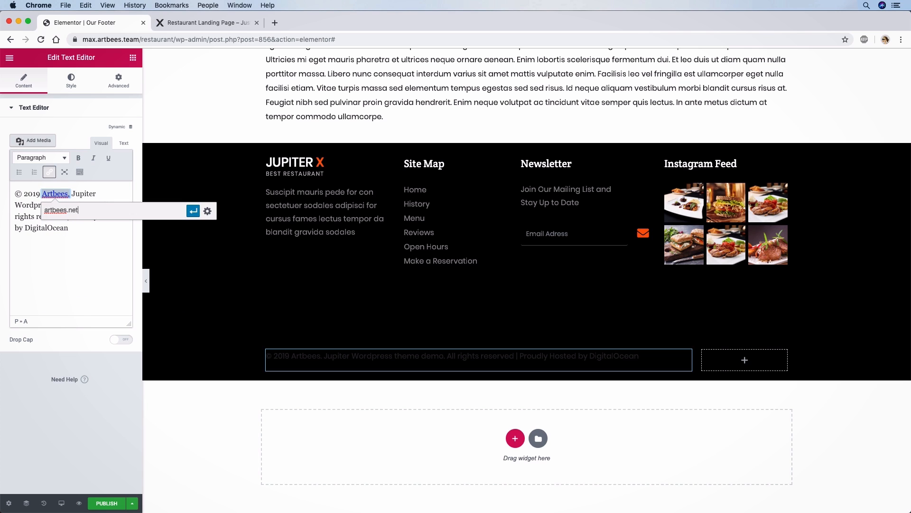
pyautogui.click(193, 210)
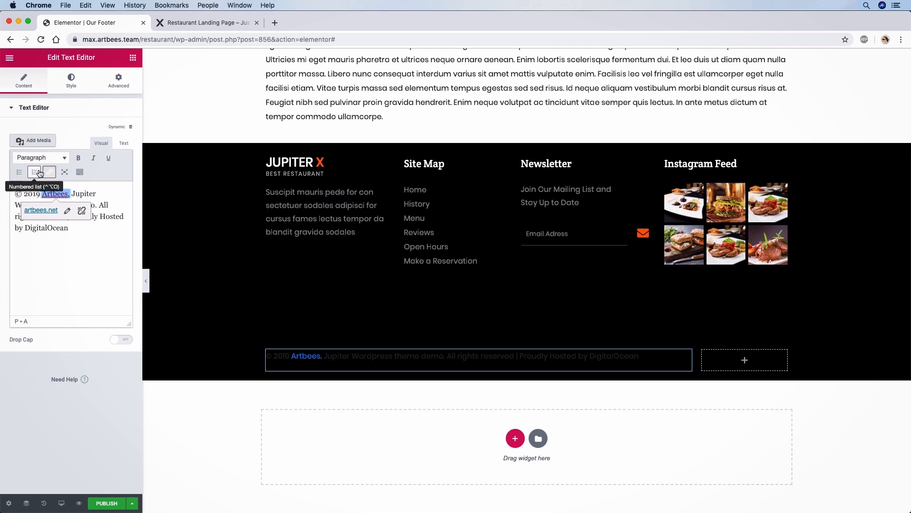
pyautogui.click(95, 249)
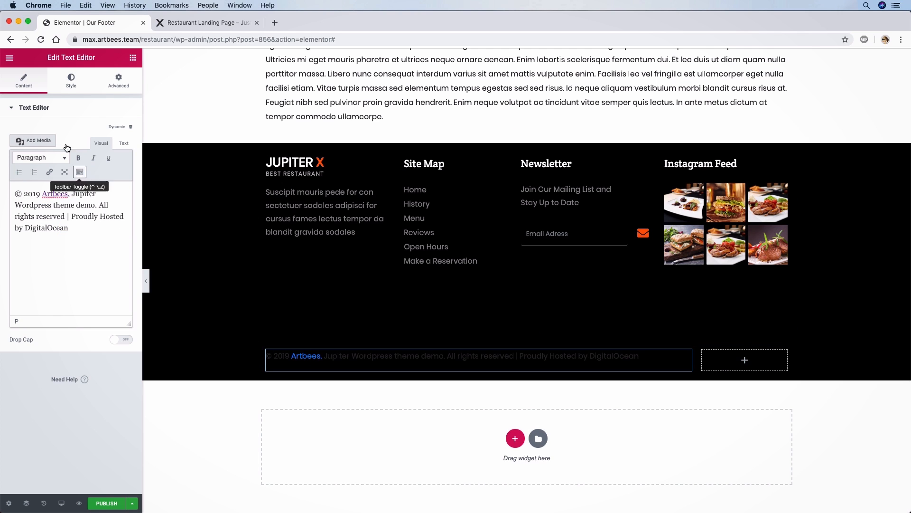
# Set the text color of the copyright line to a medium gray.
pyautogui.click(67, 90)
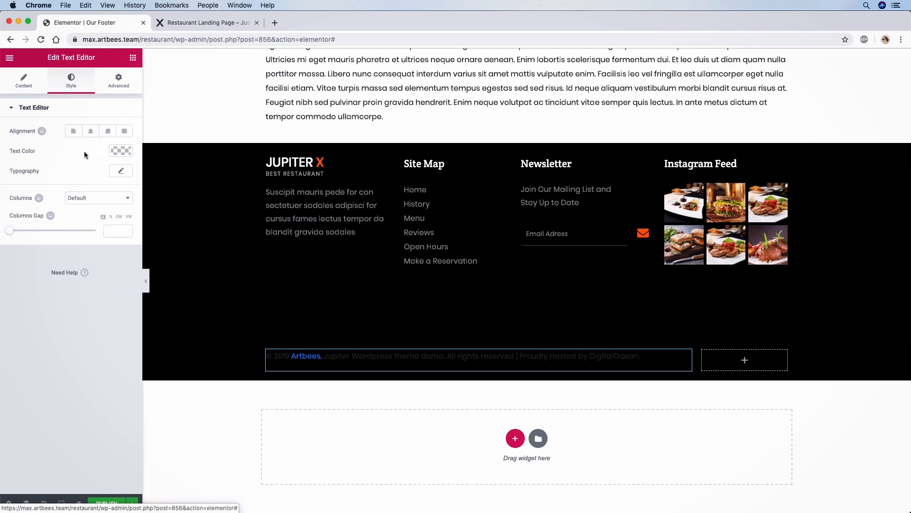
pyautogui.click(120, 151)
pyautogui.click(39, 151)
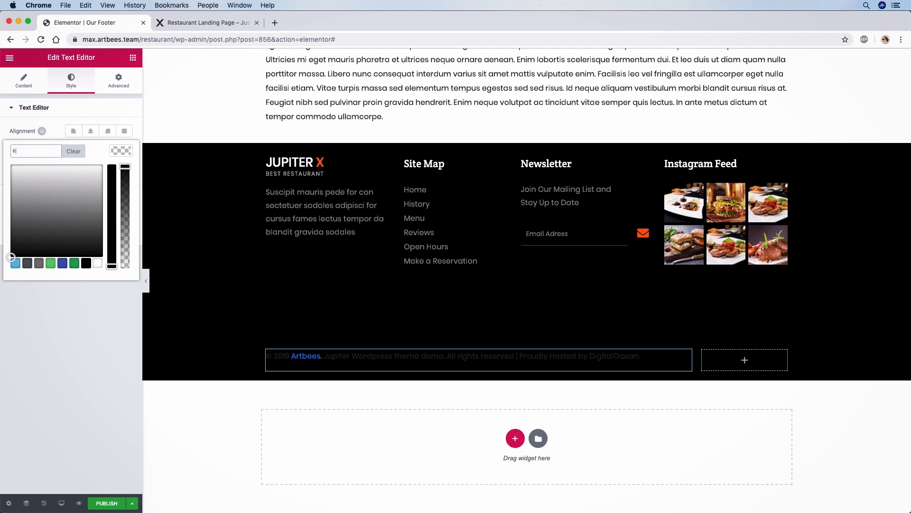
pyautogui.write('8888')
pyautogui.press('Return')
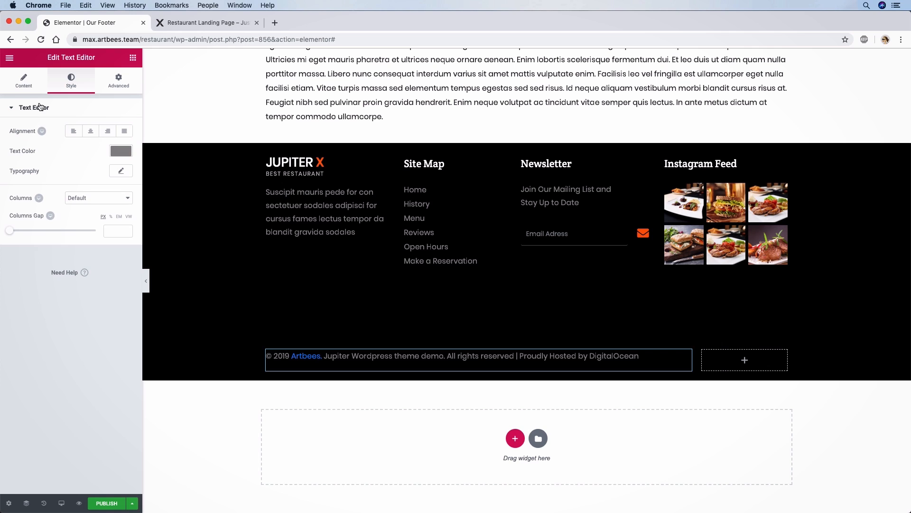
# Apply the custom text color #ff5600 to the "Artbees." link in the copyright text.
pyautogui.click(24, 80)
pyautogui.doubleClick(69, 194)
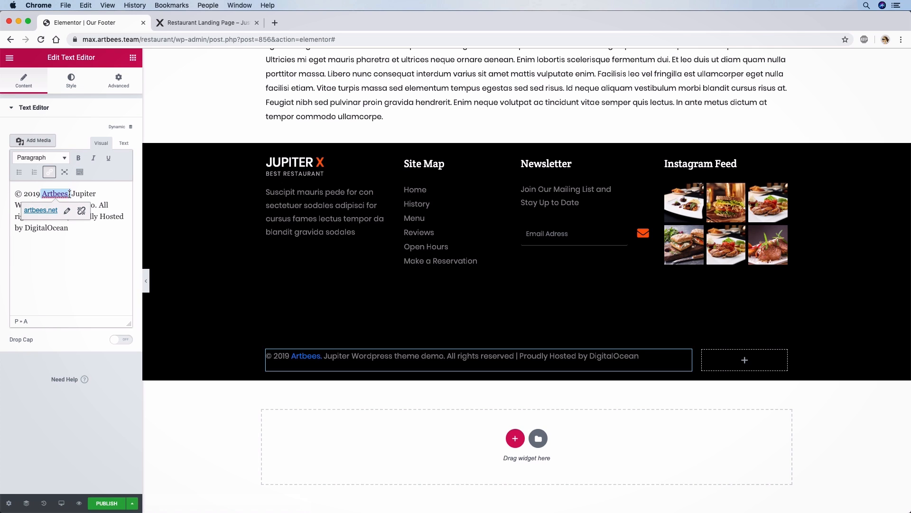
pyautogui.click(80, 172)
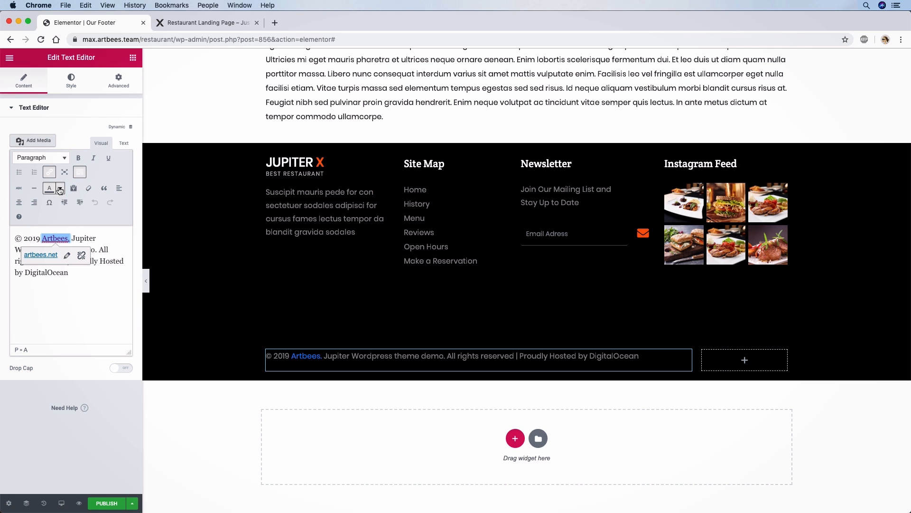
pyautogui.click(60, 189)
pyautogui.click(72, 255)
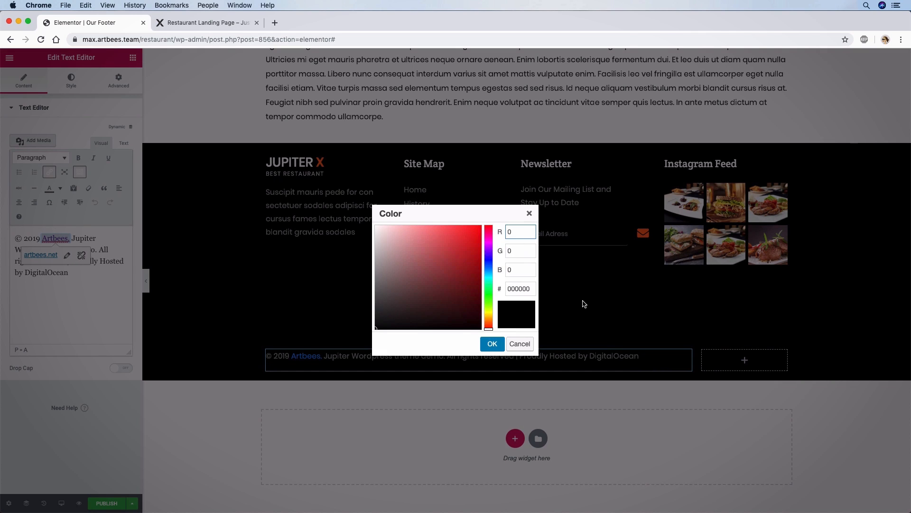
pyautogui.doubleClick(534, 290)
pyautogui.write('ff5600')
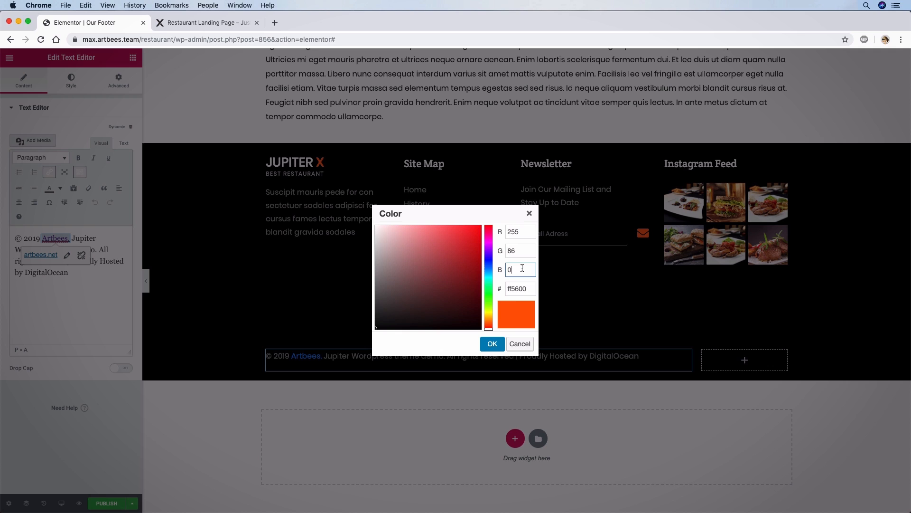
pyautogui.click(493, 343)
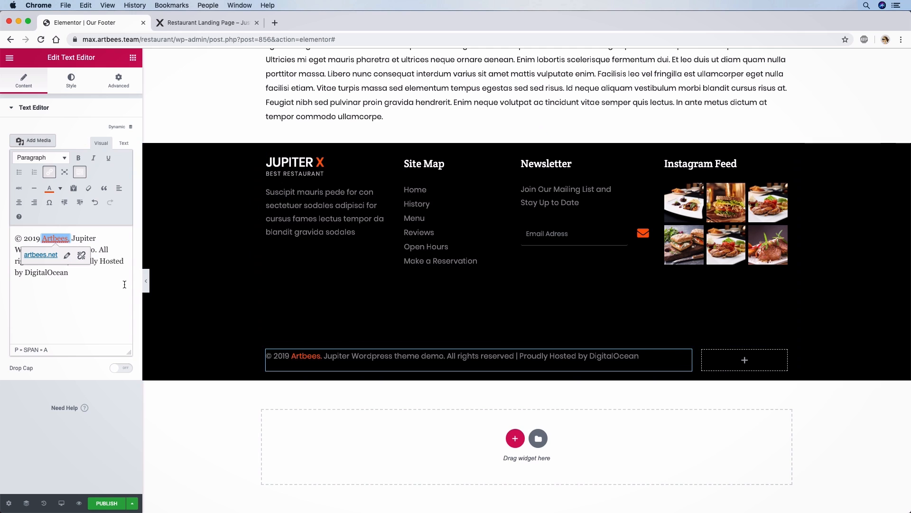
# Set the copyright line's typography to Poppins, size 16 px, with a line height of 2.5 em.
pyautogui.click(72, 81)
pyautogui.click(121, 170)
pyautogui.click(100, 199)
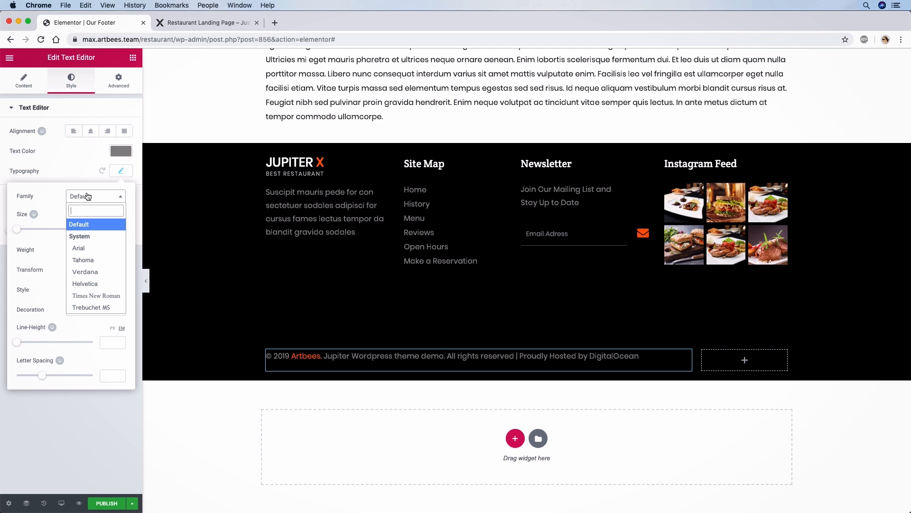
pyautogui.write('popp')
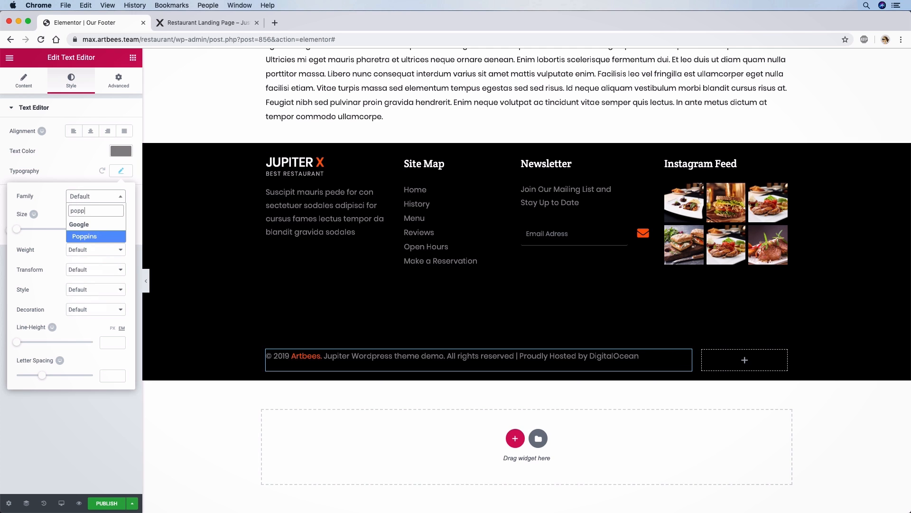
pyautogui.click(83, 236)
pyautogui.click(108, 230)
pyautogui.write('16')
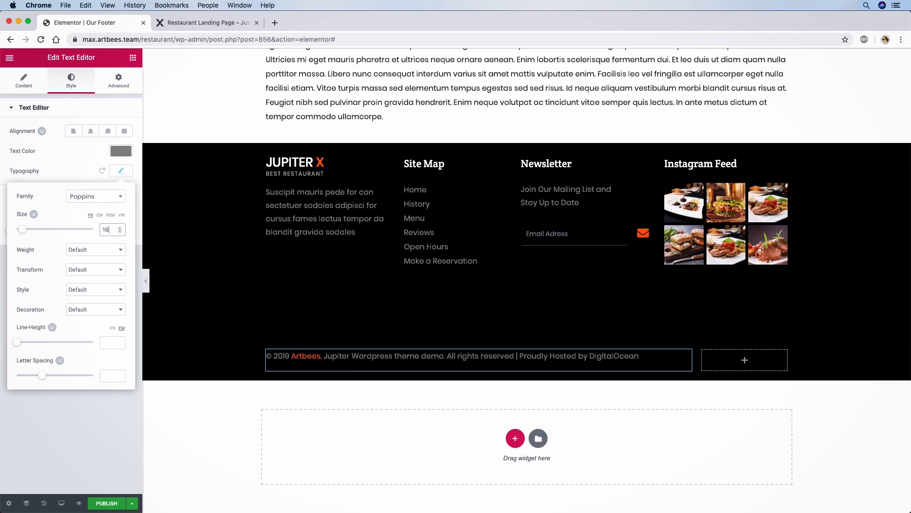
pyautogui.moveTo(16, 341); pyautogui.dragTo(38, 346)
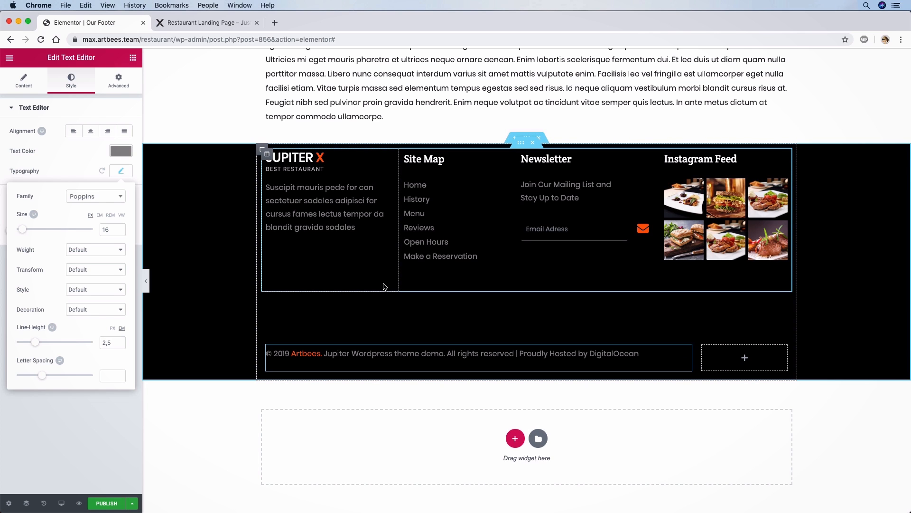
# Add a Social Icons widget to the empty column beside the copyright line.
pyautogui.click(133, 58)
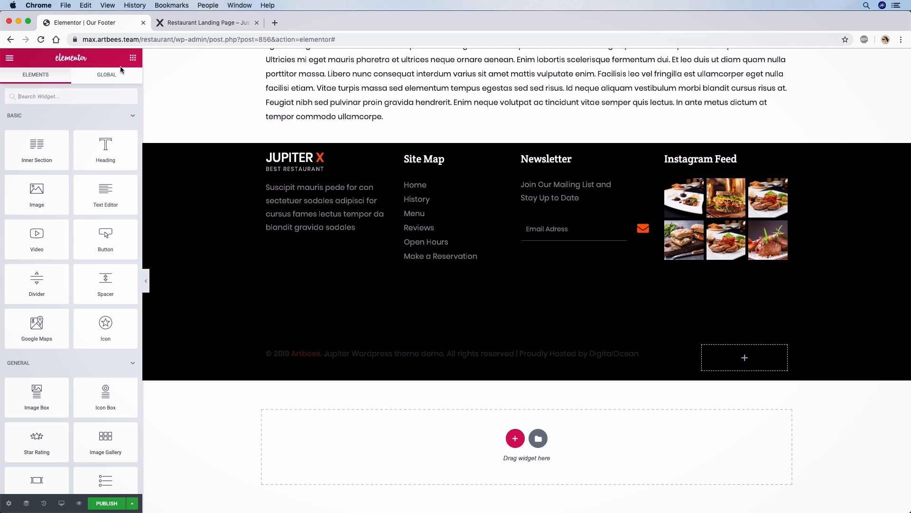
pyautogui.write('socia')
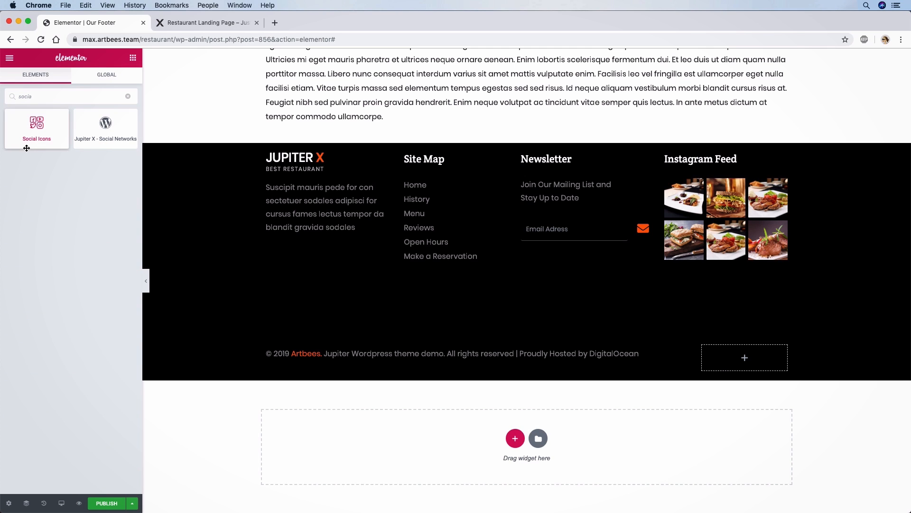
pyautogui.moveTo(105, 127); pyautogui.dragTo(748, 357)
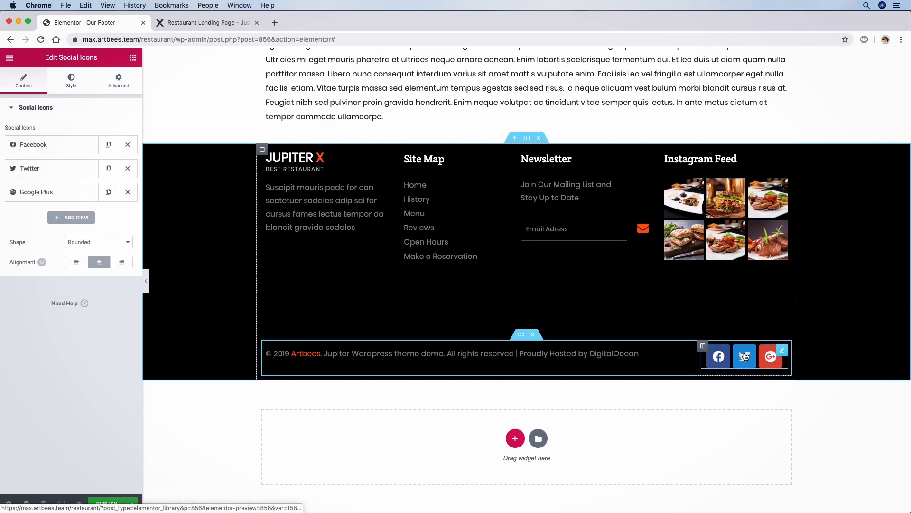
# Check the reference page's social icons and replace the Facebook item's icon with the Font Awesome brand icon Facebook F.
pyautogui.click(237, 22)
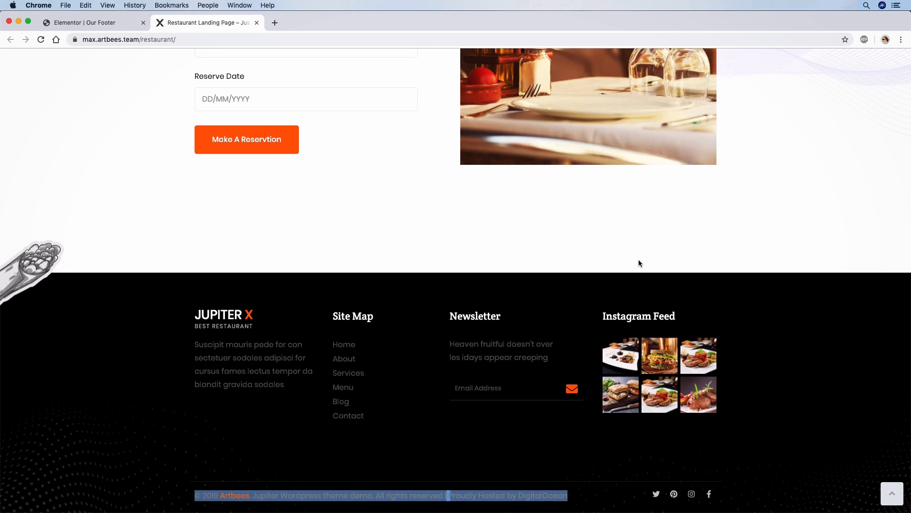
pyautogui.click(72, 24)
pyautogui.click(74, 151)
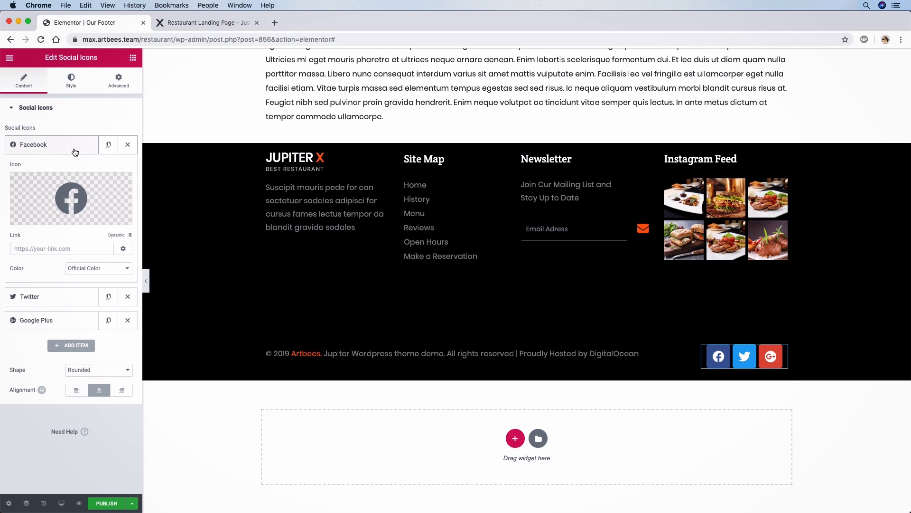
pyautogui.click(69, 195)
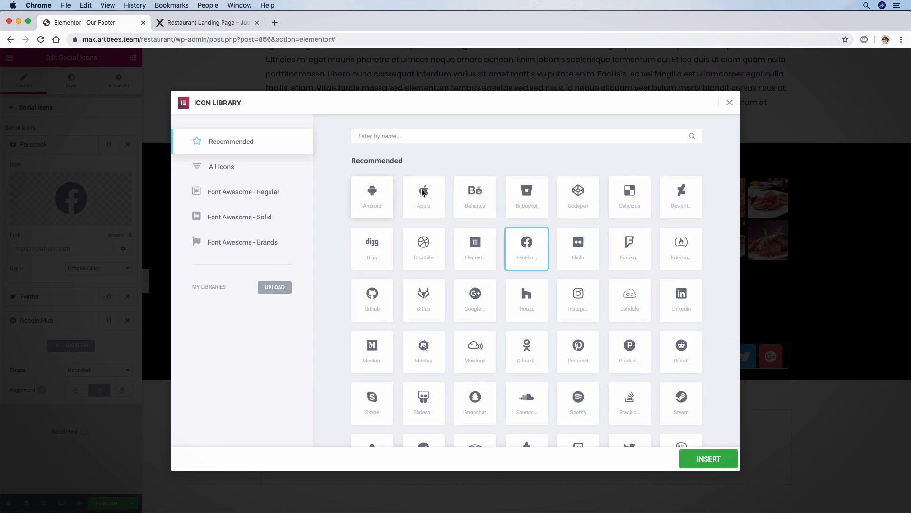
pyautogui.click(232, 240)
pyautogui.click(401, 141)
pyautogui.write('fa')
pyautogui.click(408, 200)
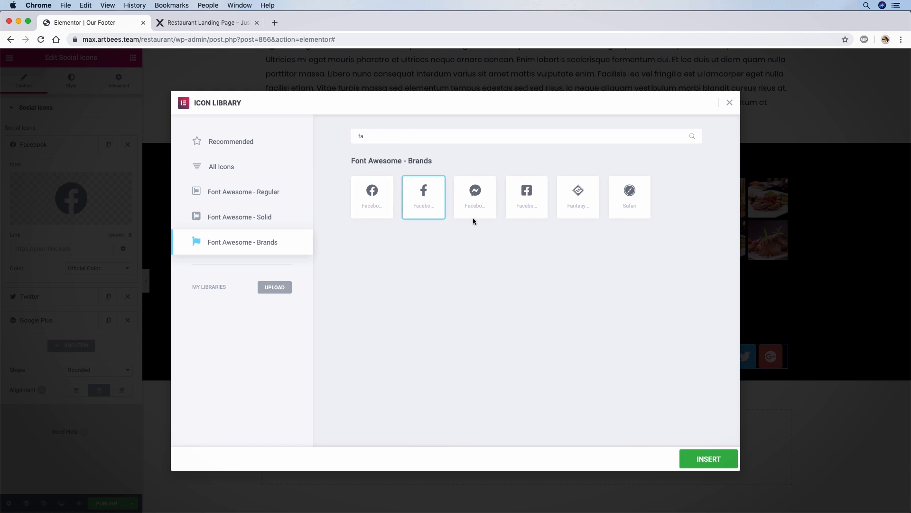
pyautogui.click(709, 459)
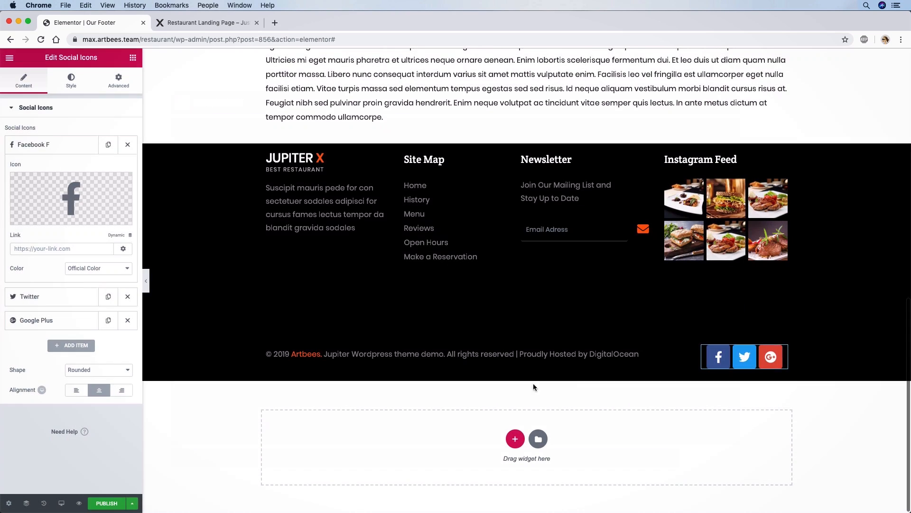
# Replace the Google Plus item's icon with the Pinterest icon from the icon library.
pyautogui.click(62, 320)
pyautogui.click(71, 246)
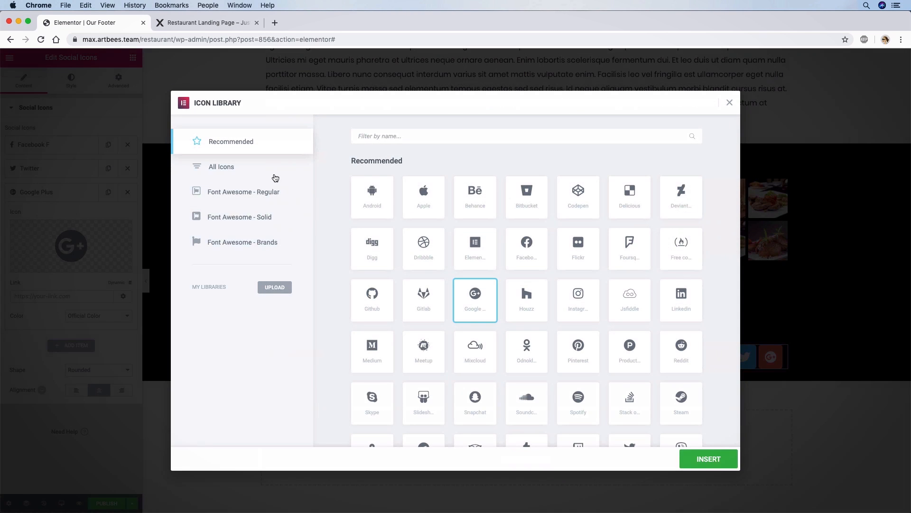
pyautogui.click(417, 141)
pyautogui.write('pin')
pyautogui.click(357, 198)
pyautogui.click(710, 459)
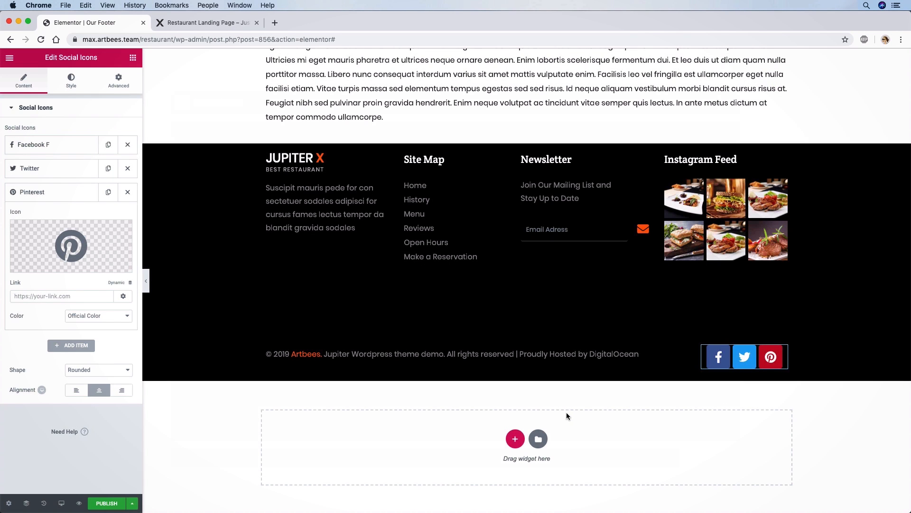
# Add a fourth social item and give it the Instagram icon from the icon library.
pyautogui.click(79, 346)
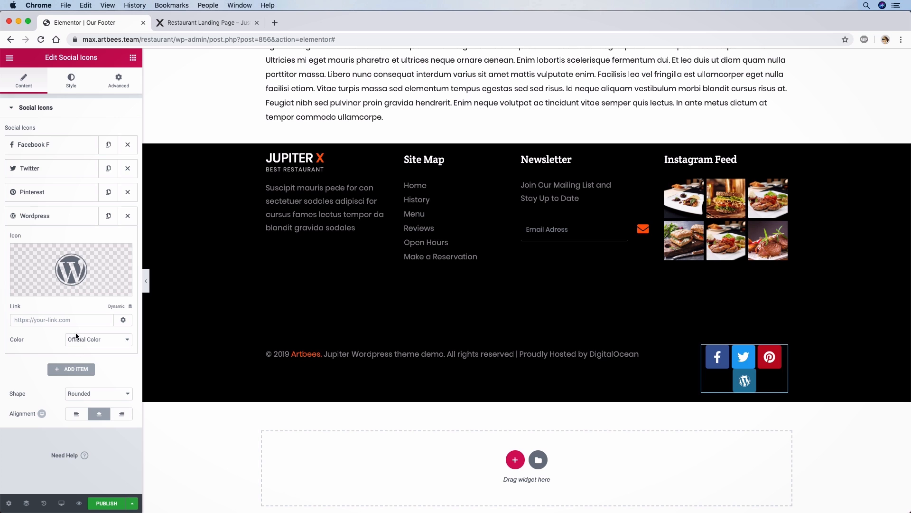
pyautogui.click(71, 272)
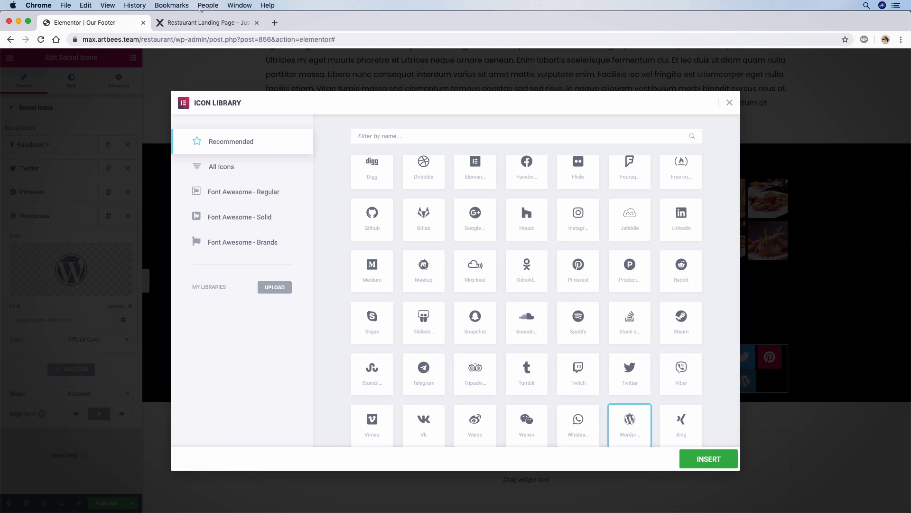
pyautogui.click(475, 139)
pyautogui.write('ins')
pyautogui.click(372, 195)
pyautogui.click(709, 458)
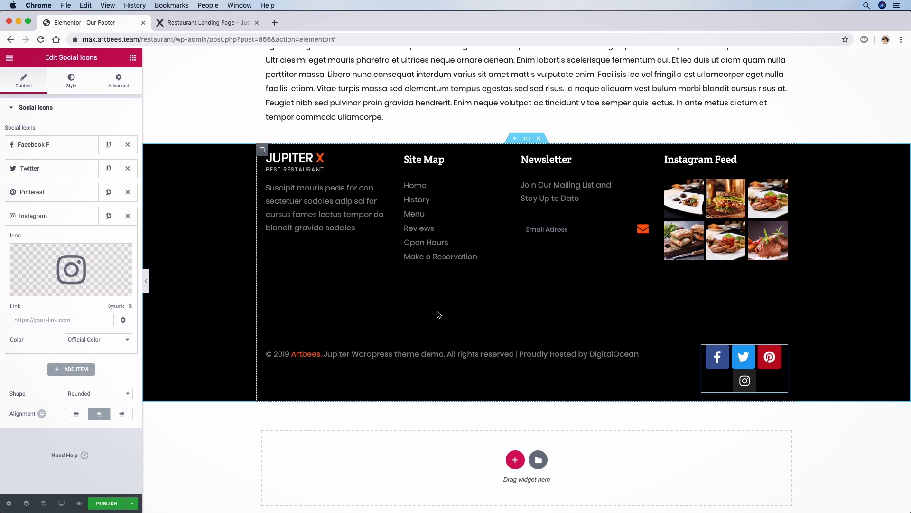
# Set the social icons' size to 16 and their color mode to Custom.
pyautogui.click(74, 87)
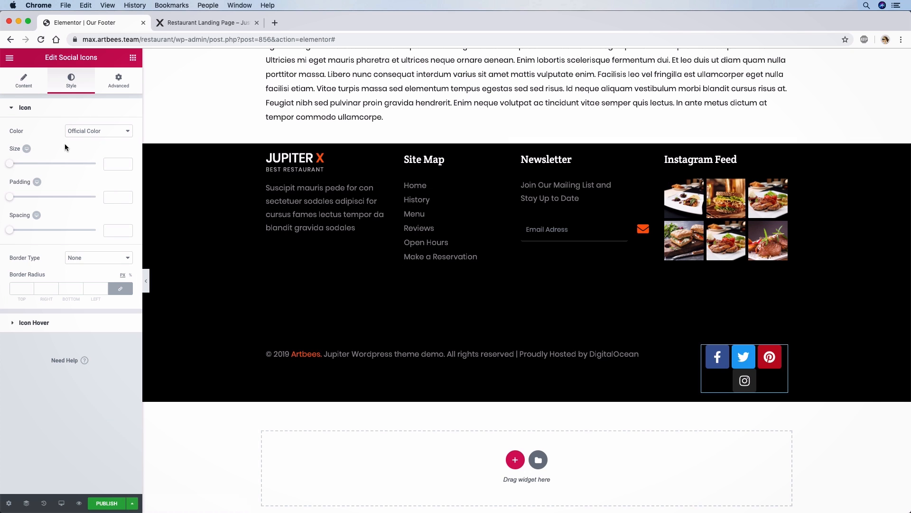
pyautogui.moveTo(10, 164); pyautogui.dragTo(13, 164)
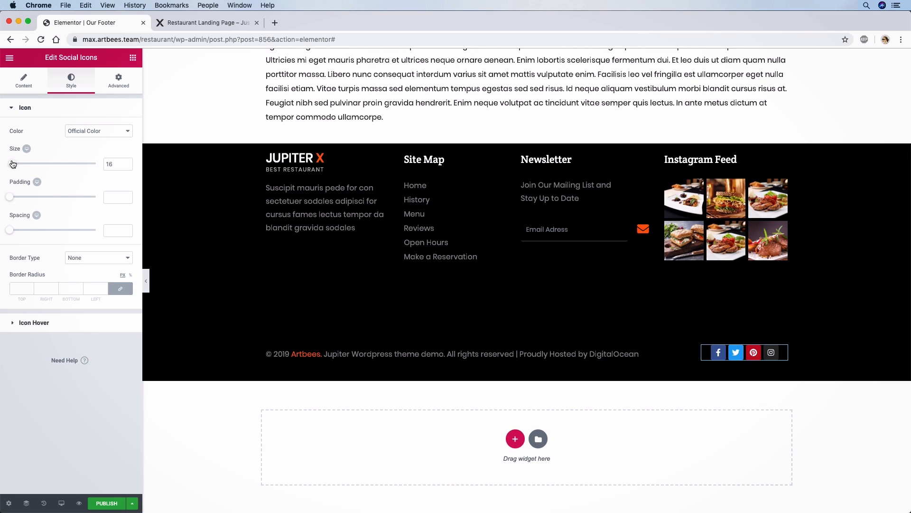
pyautogui.click(89, 134)
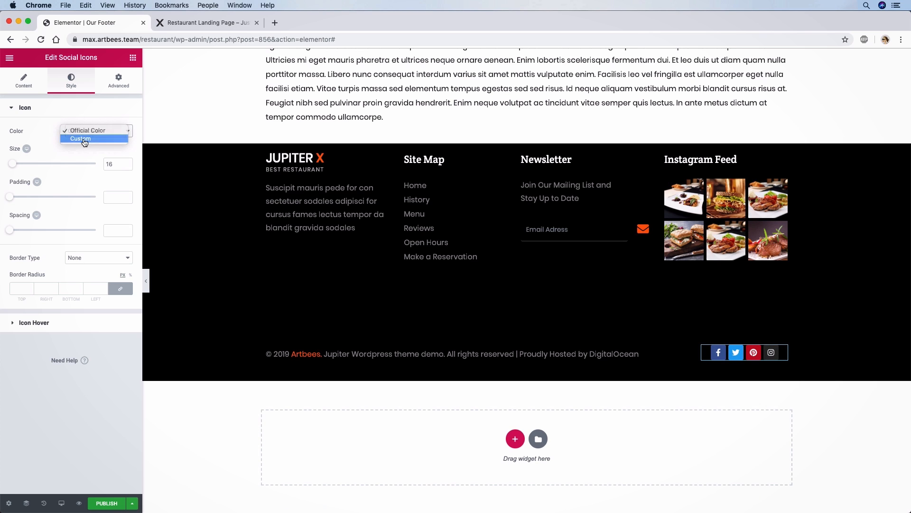
pyautogui.click(81, 138)
pyautogui.click(119, 170)
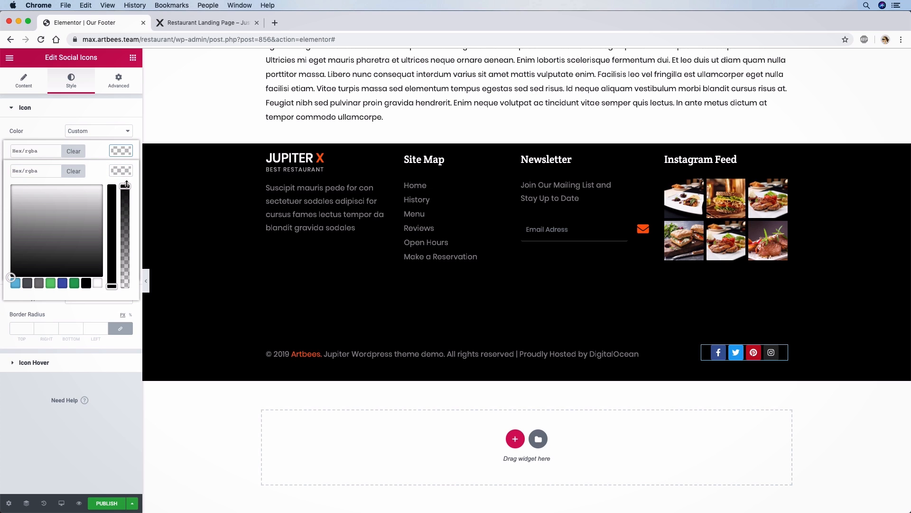
pyautogui.moveTo(125, 186); pyautogui.dragTo(125, 291)
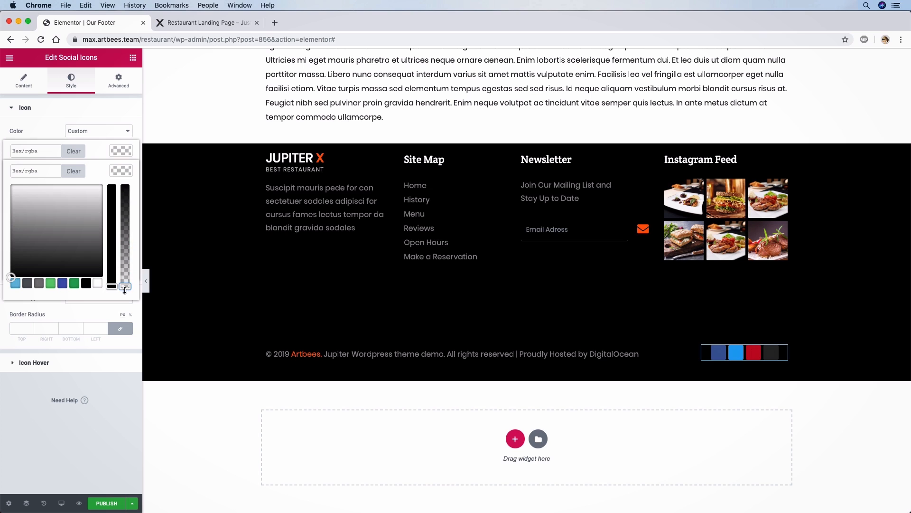
pyautogui.click(96, 143)
# Make the social icons' primary color fully transparent and set their secondary color to gray #878787.
pyautogui.click(122, 151)
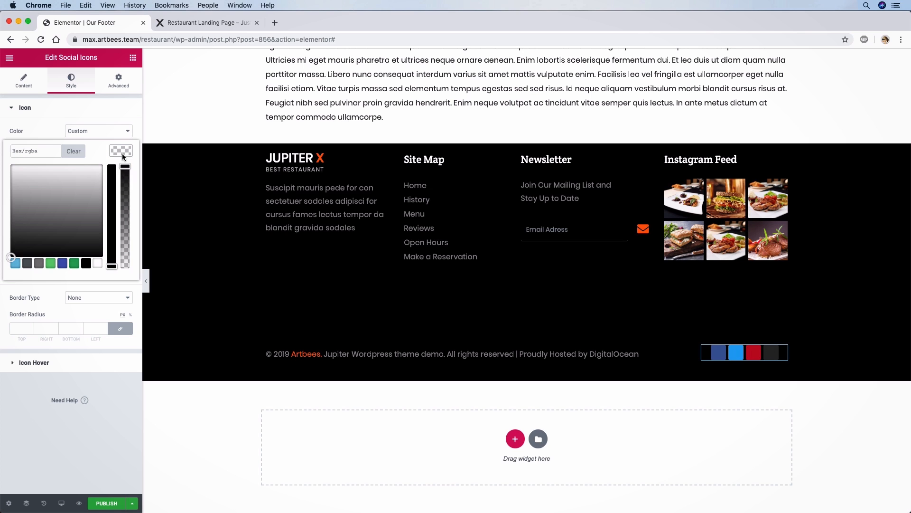
pyautogui.moveTo(125, 167); pyautogui.dragTo(128, 278)
pyautogui.click(136, 284)
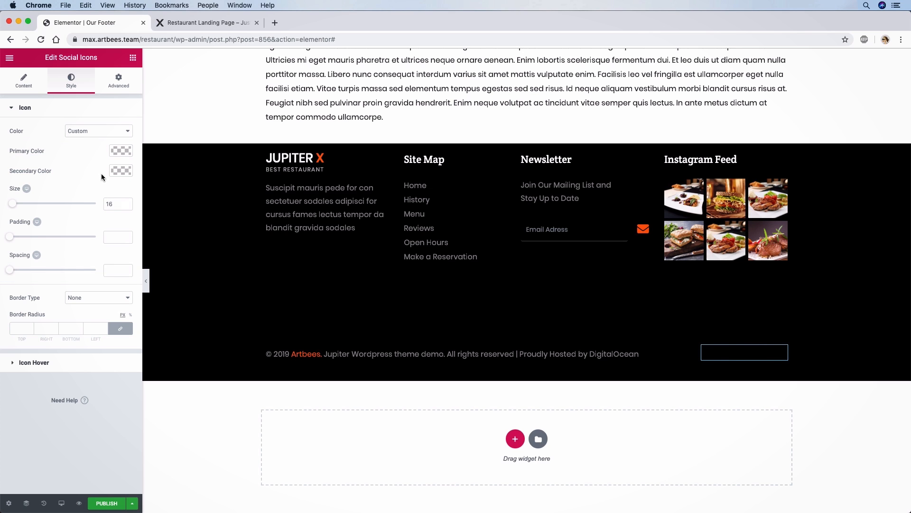
pyautogui.click(120, 171)
pyautogui.moveTo(14, 277); pyautogui.dragTo(6, 228)
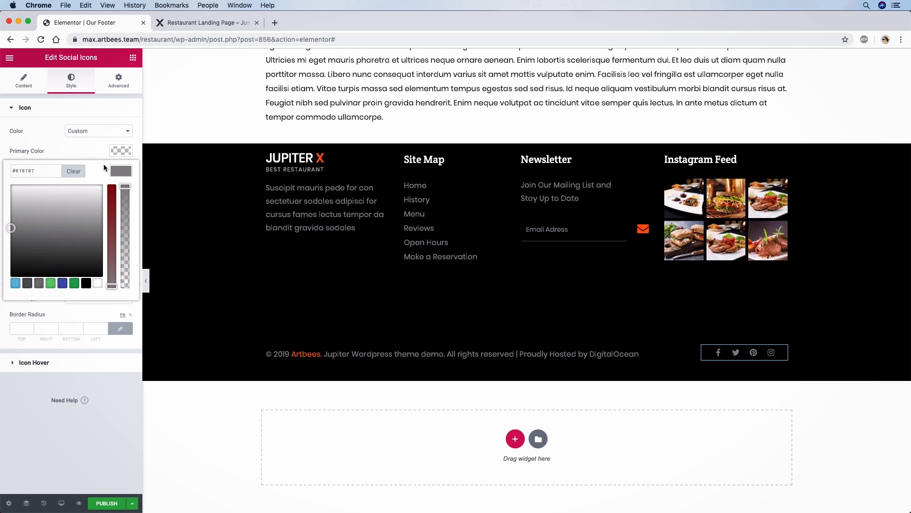
pyautogui.click(119, 170)
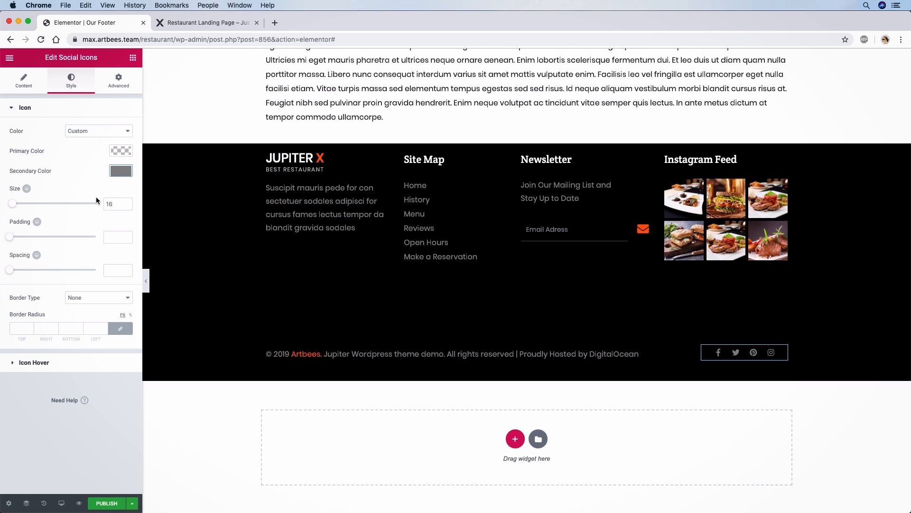
# Set the hover state's secondary color of the social icons to #ff5600.
pyautogui.click(22, 363)
pyautogui.click(119, 175)
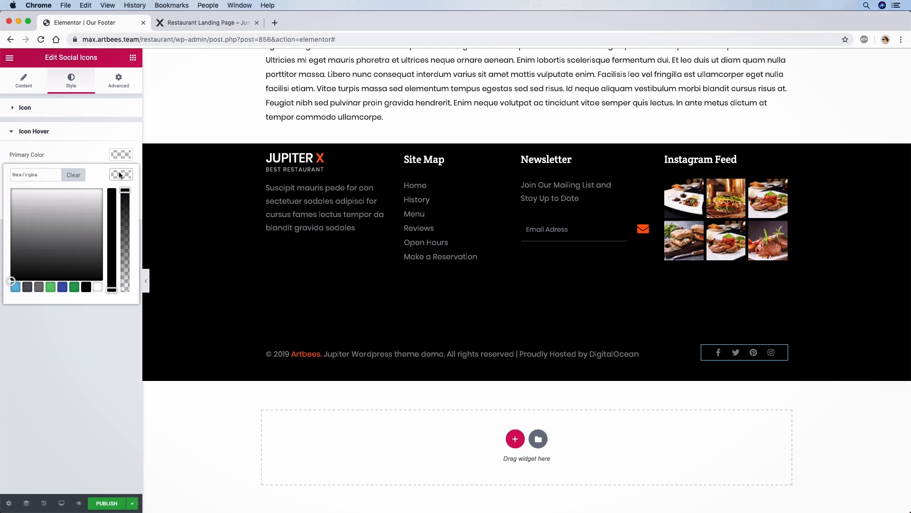
pyautogui.click(47, 180)
pyautogui.write('ff5600')
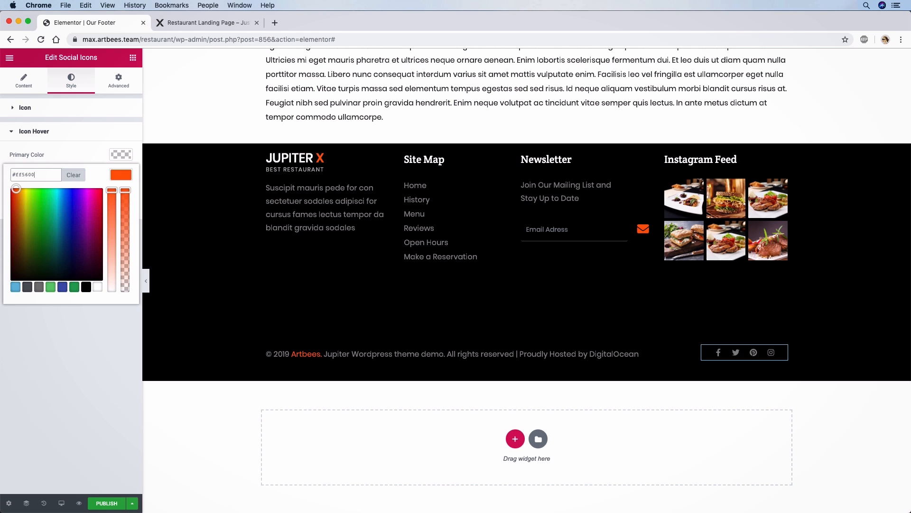
pyautogui.click(125, 175)
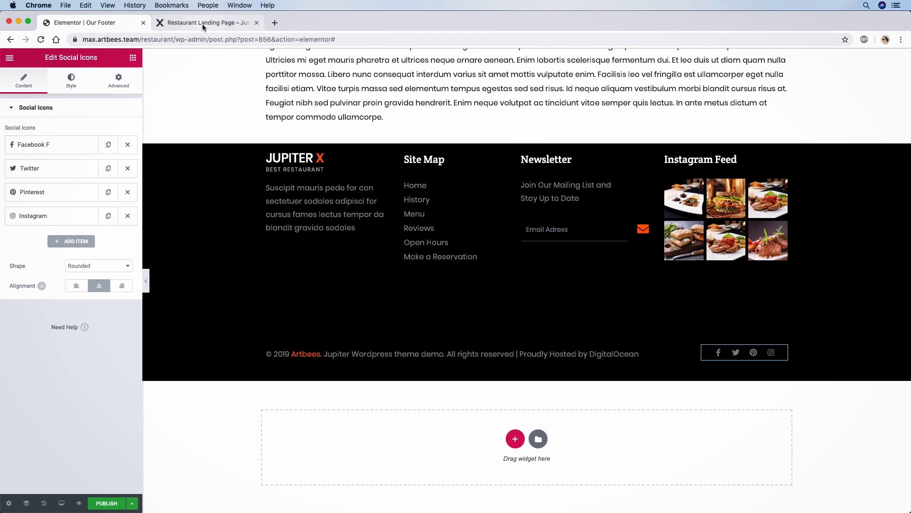
# Reorder the social icons to Twitter, Pinterest, Instagram, Facebook as on the reference page, and align them right.
pyautogui.click(185, 27)
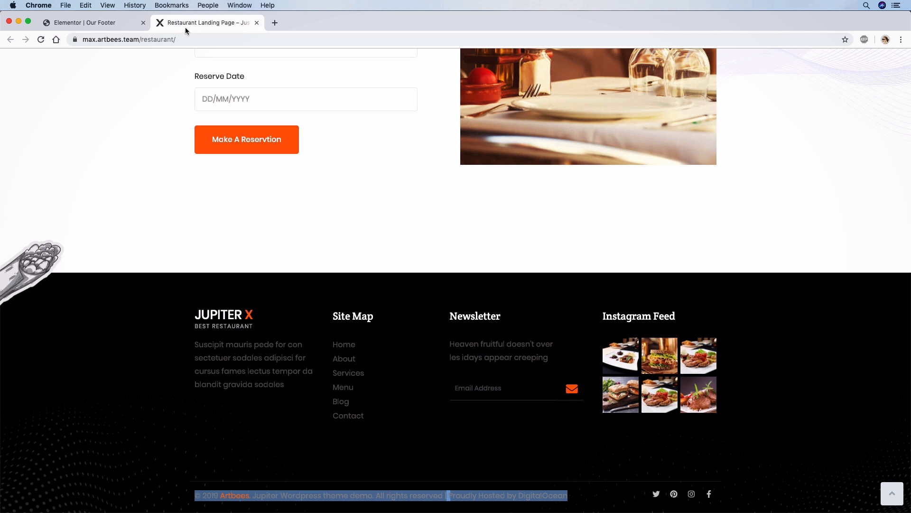
pyautogui.click(98, 21)
pyautogui.moveTo(48, 145); pyautogui.dragTo(47, 196)
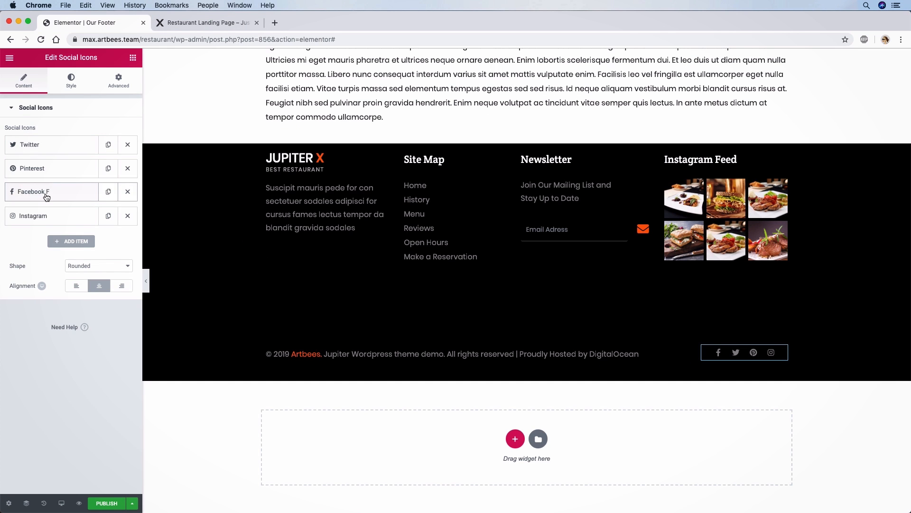
pyautogui.click(175, 27)
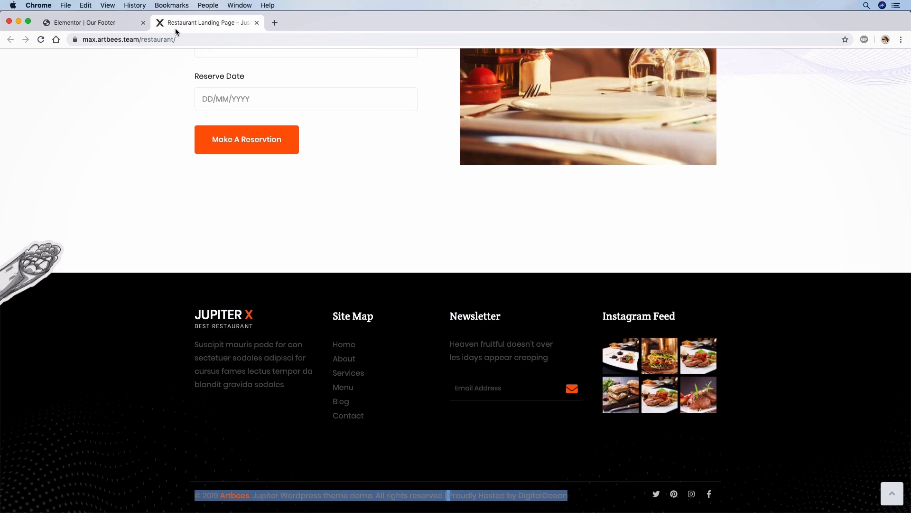
pyautogui.click(90, 23)
pyautogui.moveTo(83, 200); pyautogui.dragTo(76, 229)
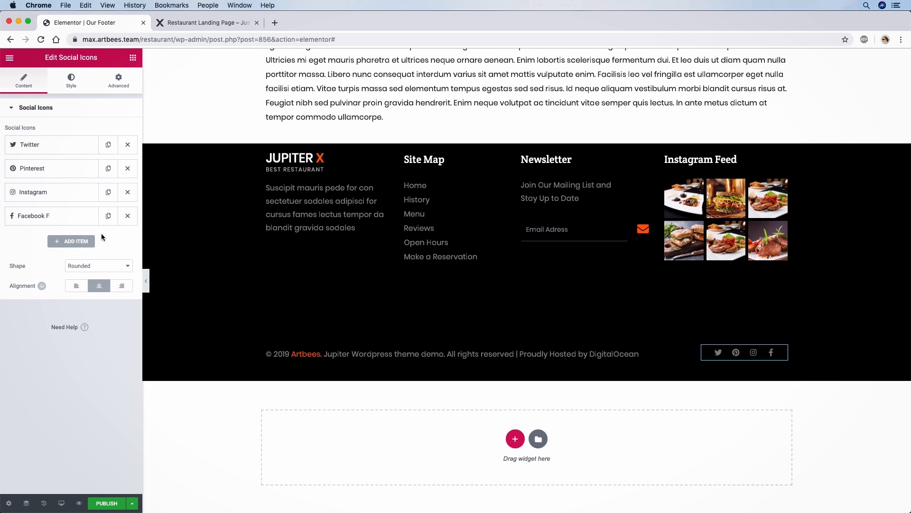
pyautogui.click(123, 288)
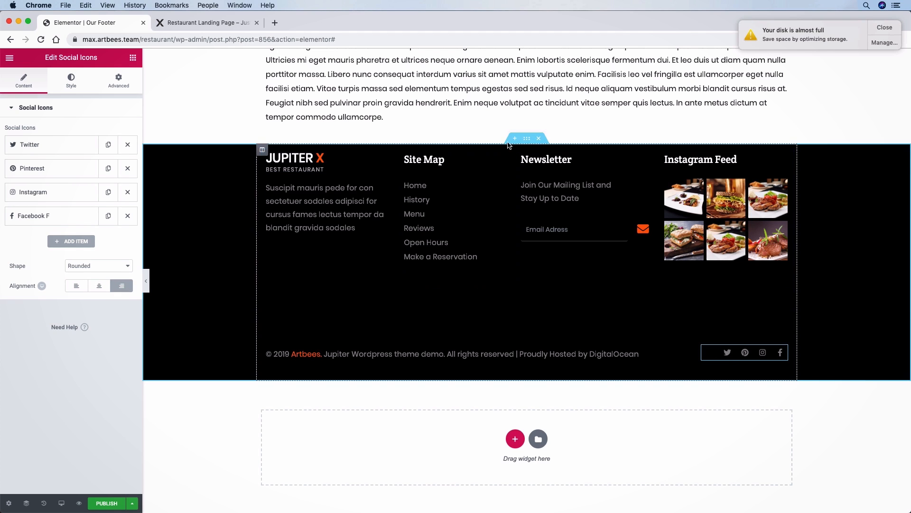
# Insert the wide dark dotted-wave image from the media library as the background image of the outer footer section.
pyautogui.click(523, 141)
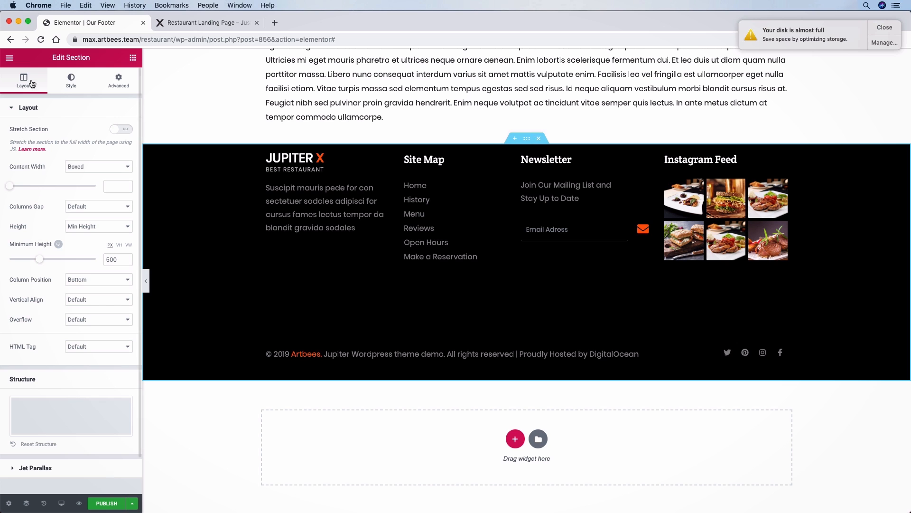
pyautogui.click(79, 85)
pyautogui.click(73, 231)
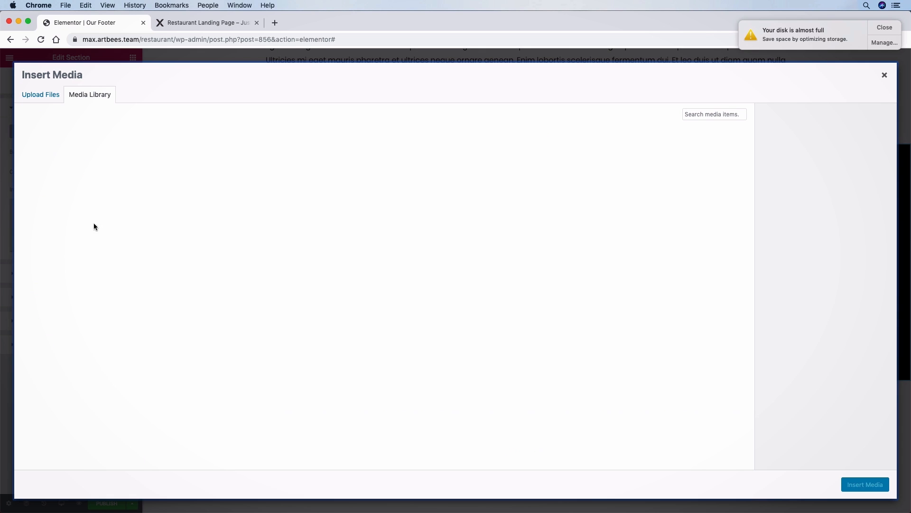
pyautogui.scroll(-10, 388, 255)
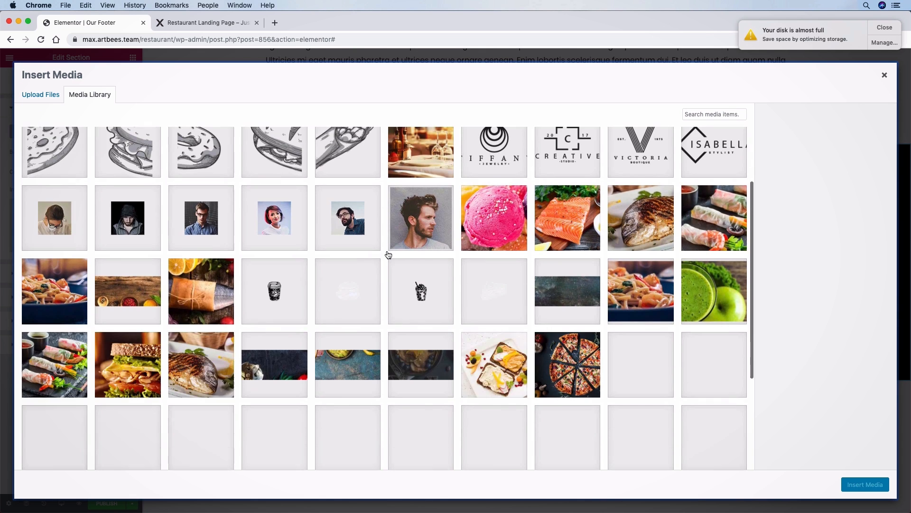
pyautogui.click(275, 414)
pyautogui.click(857, 486)
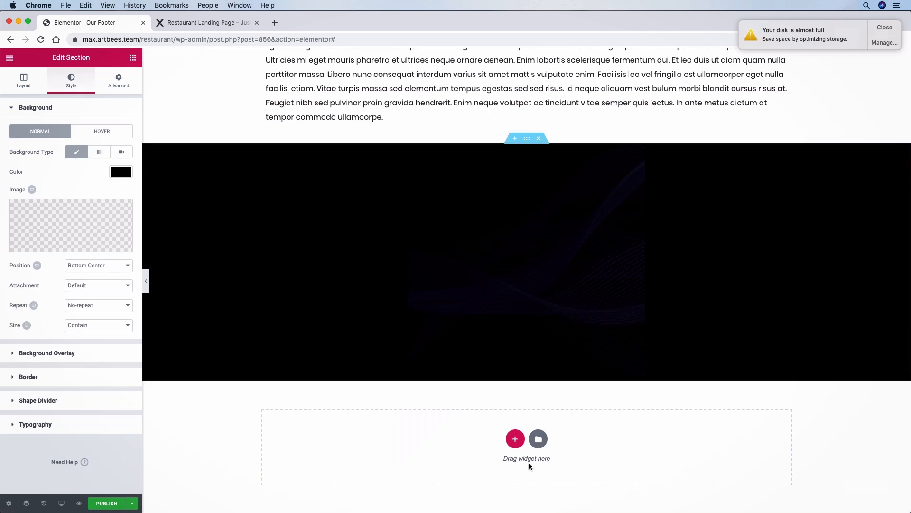
pyautogui.scroll(10, 437, 247)
pyautogui.scroll(-10, 437, 247)
pyautogui.scroll(2, 438, 247)
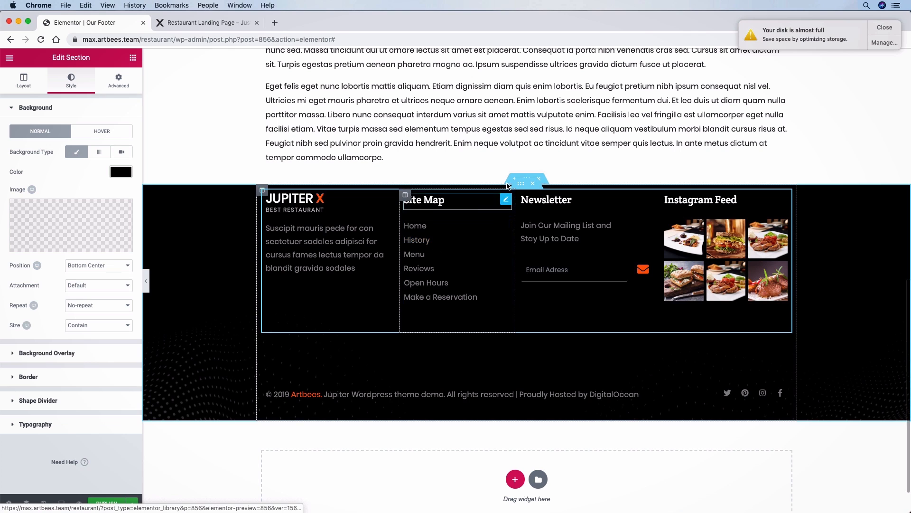
# Compare a full-width preview of the footer with the footer on the reference restaurant page.
pyautogui.click(145, 281)
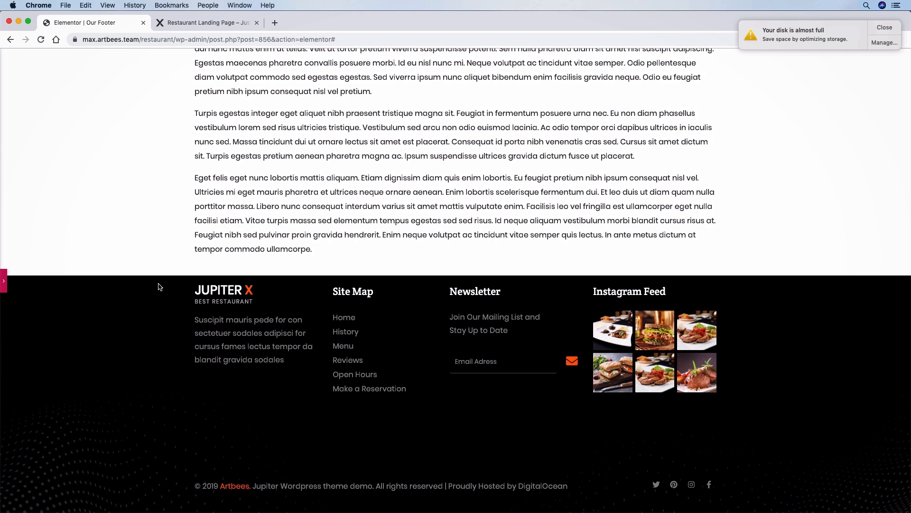
pyautogui.click(215, 22)
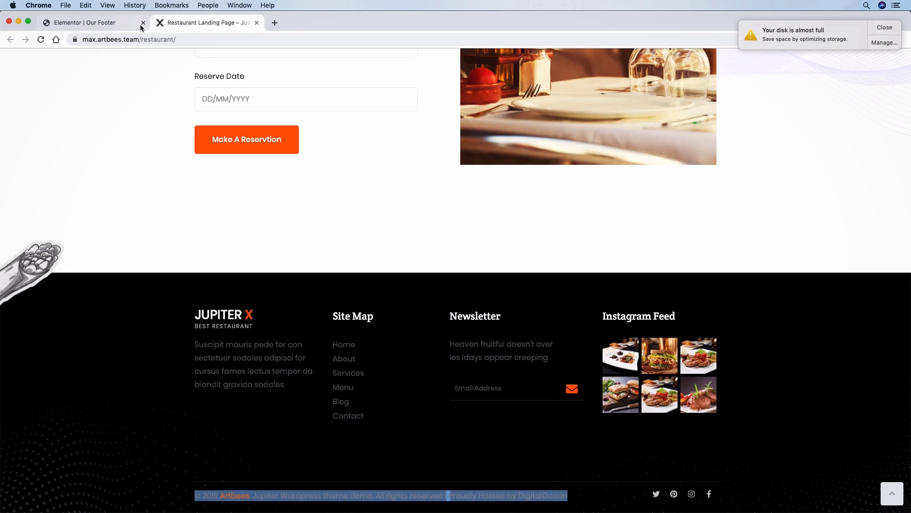
pyautogui.click(113, 26)
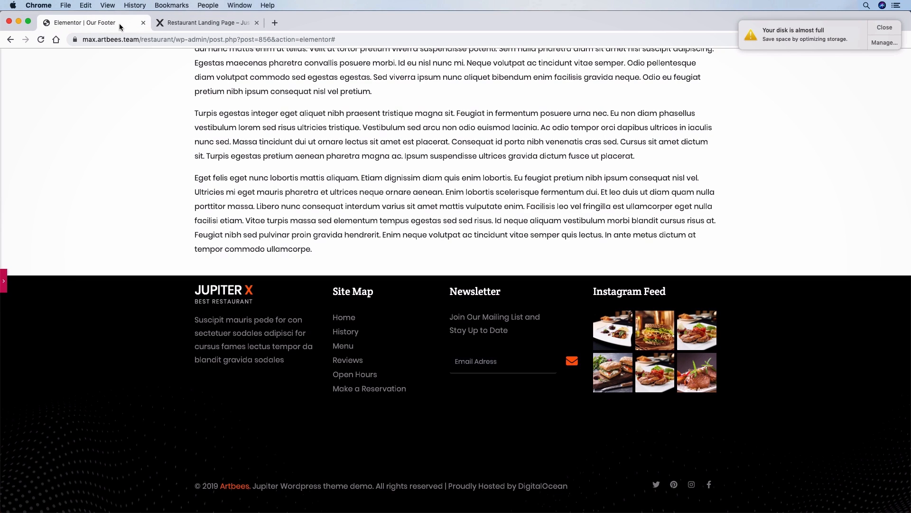
pyautogui.click(199, 22)
pyautogui.click(119, 25)
pyautogui.click(2, 281)
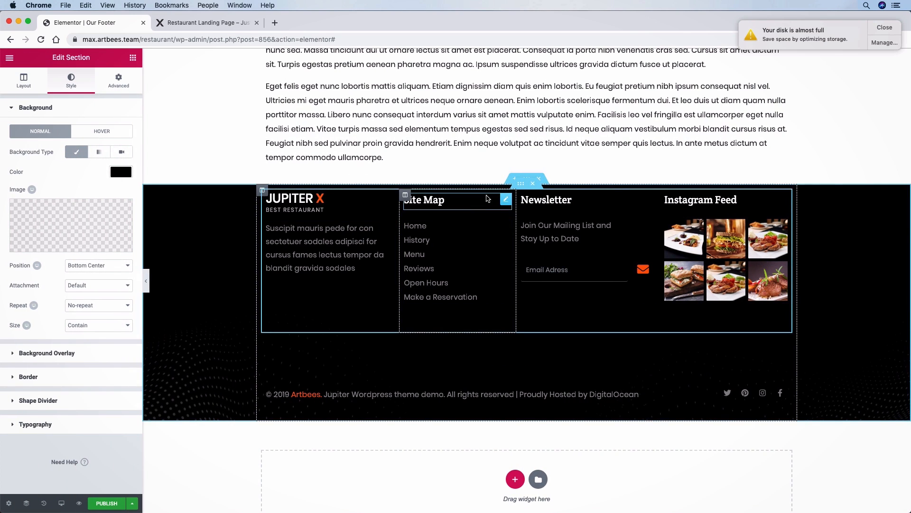
# Set the bottom margin of the footer's four-column inner section to 50 px and check the full-width preview.
pyautogui.click(522, 183)
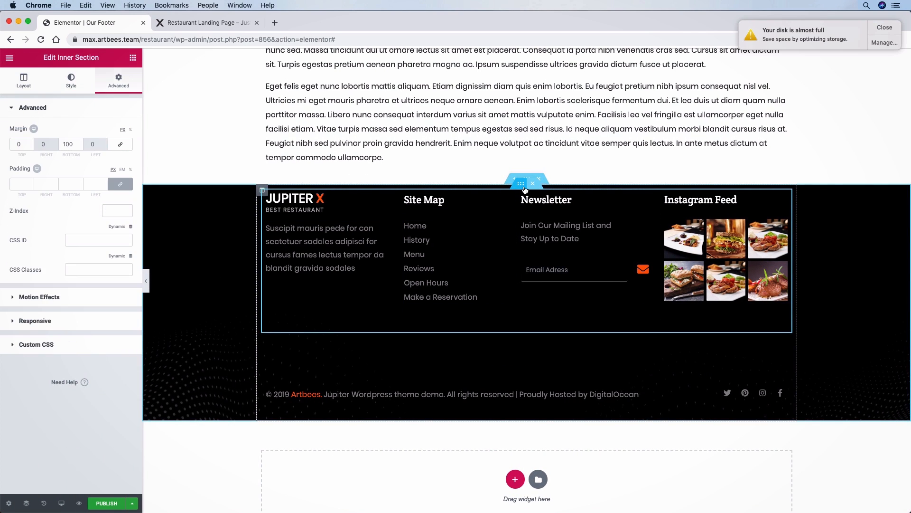
pyautogui.click(75, 146)
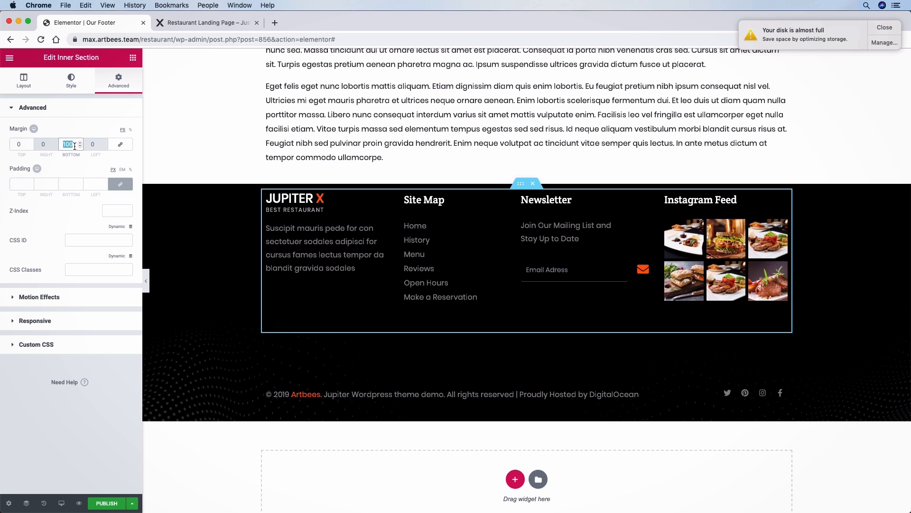
pyautogui.write('7')
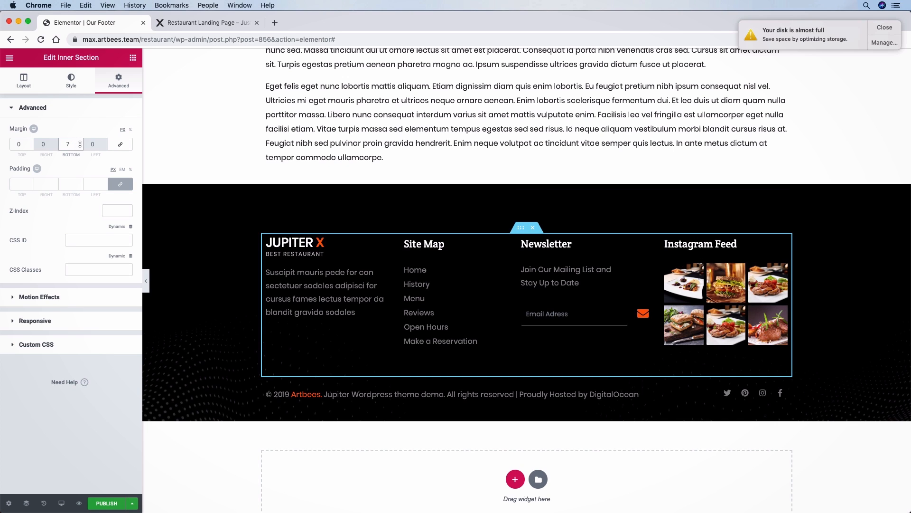
pyautogui.write('50')
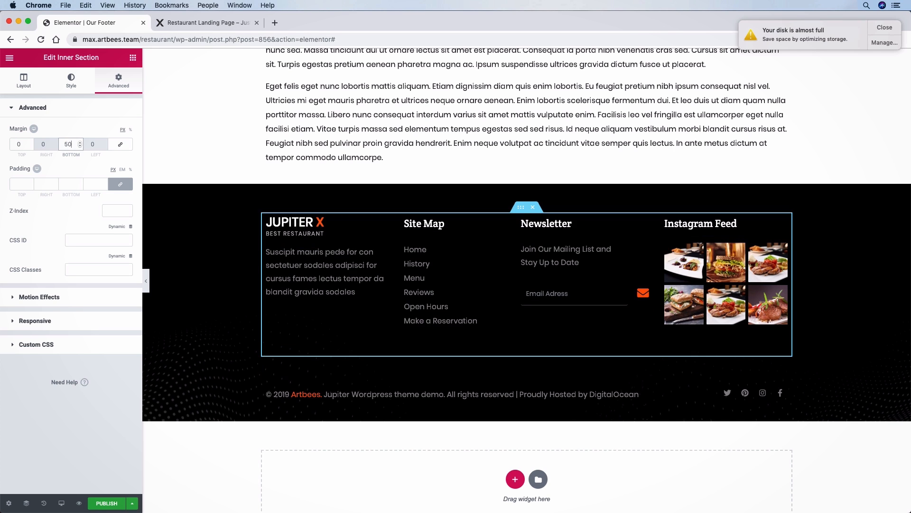
pyautogui.click(146, 281)
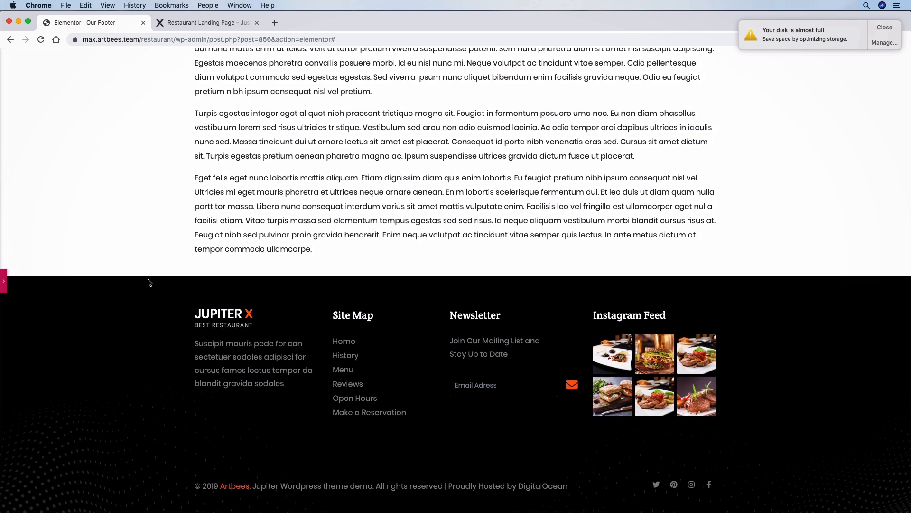
pyautogui.click(4, 281)
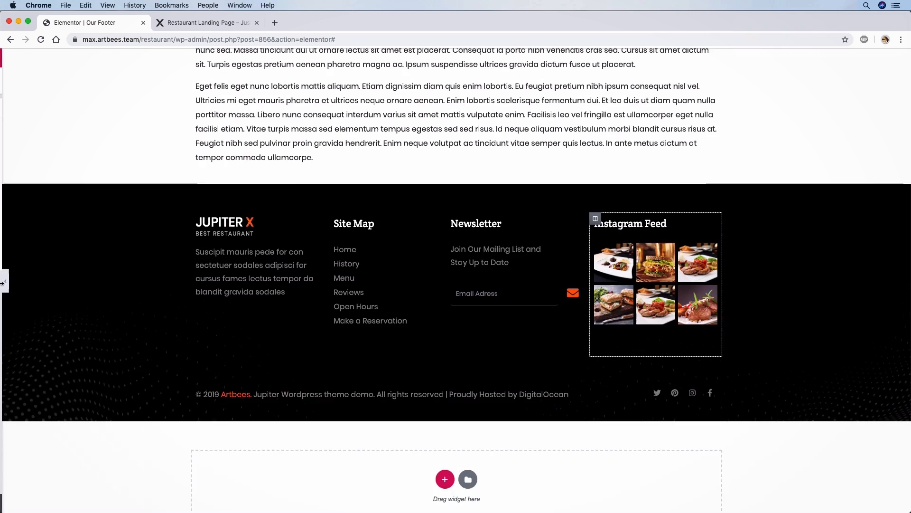
# Publish the footer template and view the footer on its live page.
pyautogui.click(108, 502)
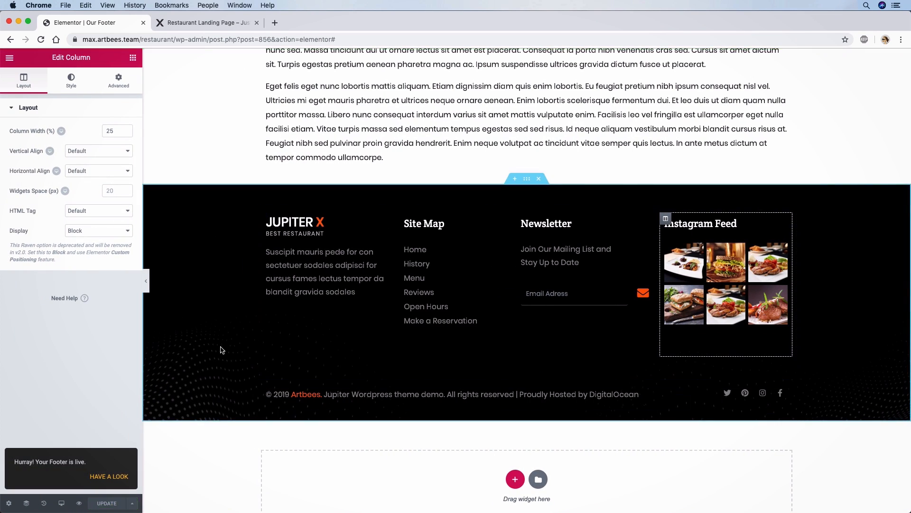
pyautogui.click(118, 477)
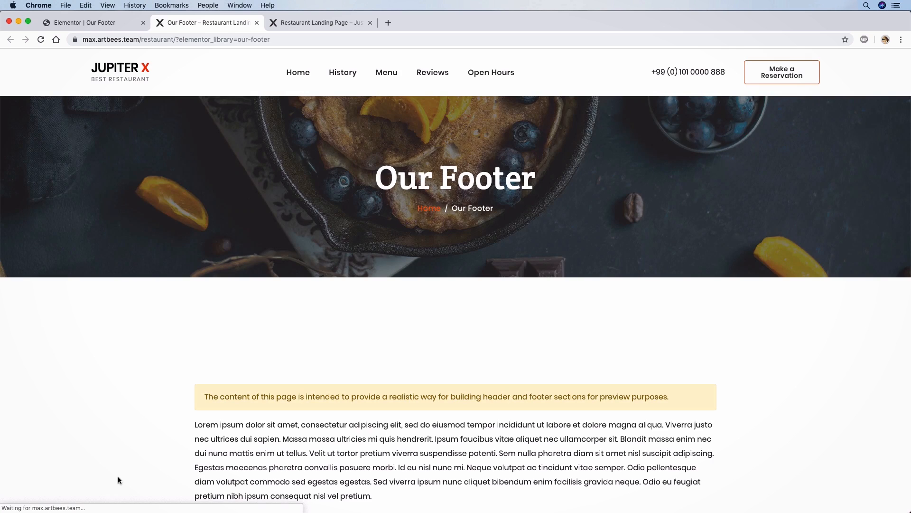
pyautogui.scroll(-10, 503, 397)
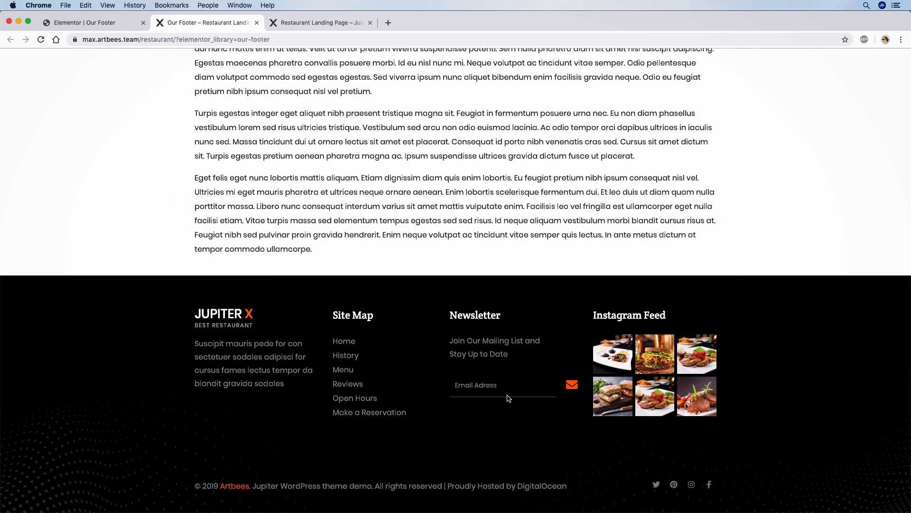
# Exit to the WordPress dashboard and examine the access token field in the Instagram Options of the JetElements Settings.
pyautogui.click(84, 22)
pyautogui.click(10, 58)
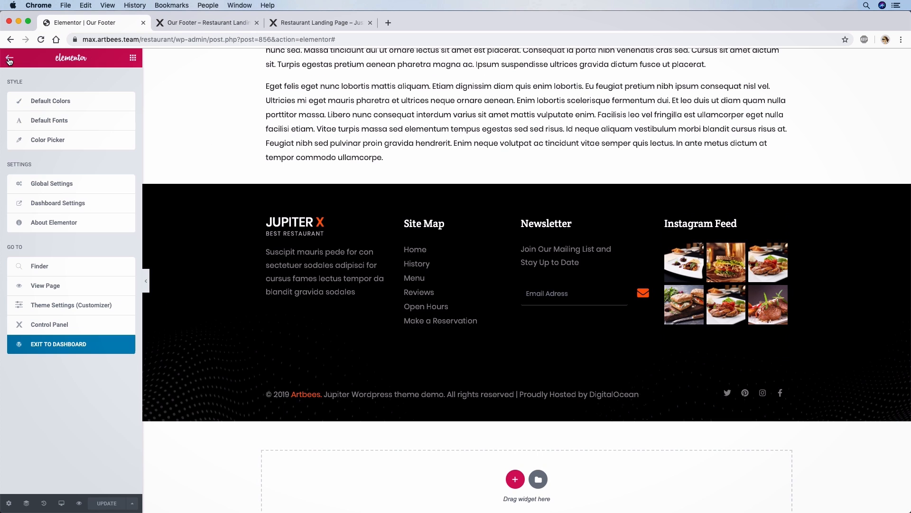
pyautogui.click(42, 350)
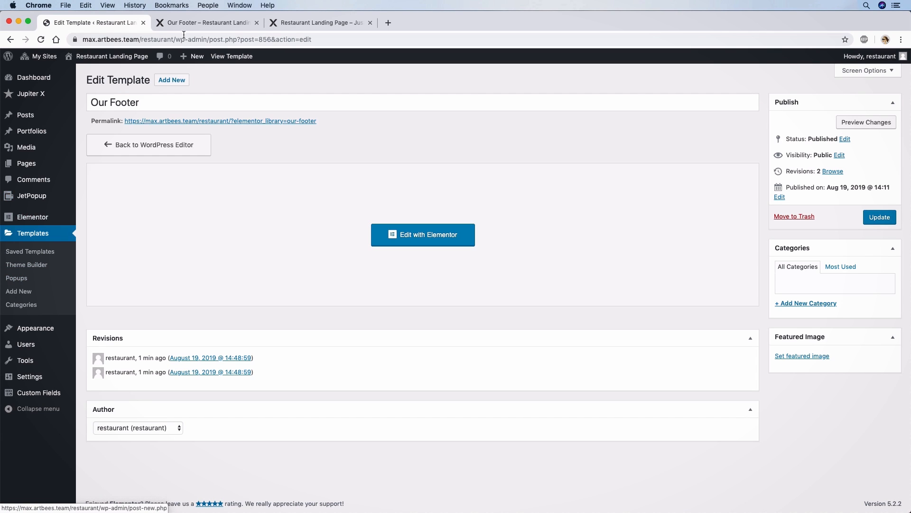
pyautogui.click(186, 25)
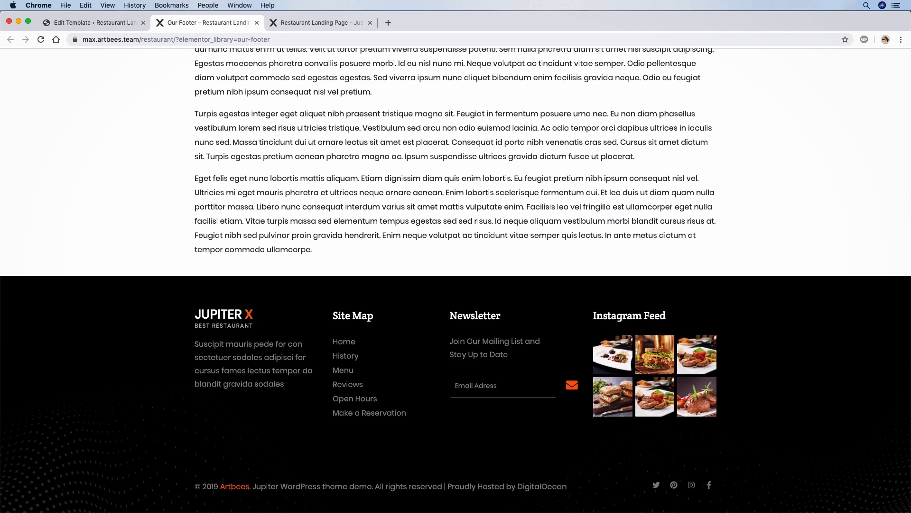
pyautogui.click(86, 23)
pyautogui.moveTo(22, 216)
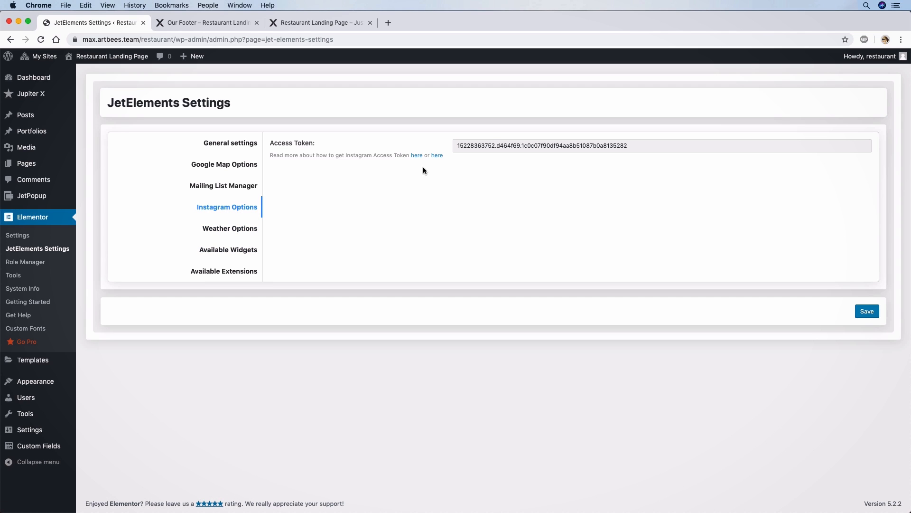
pyautogui.moveTo(457, 145); pyautogui.dragTo(548, 145)
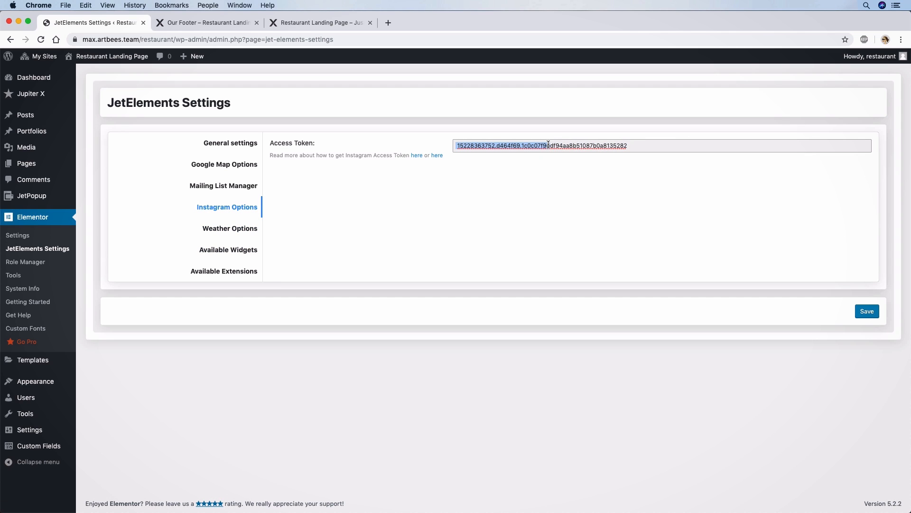
pyautogui.doubleClick(549, 146)
pyautogui.click(476, 173)
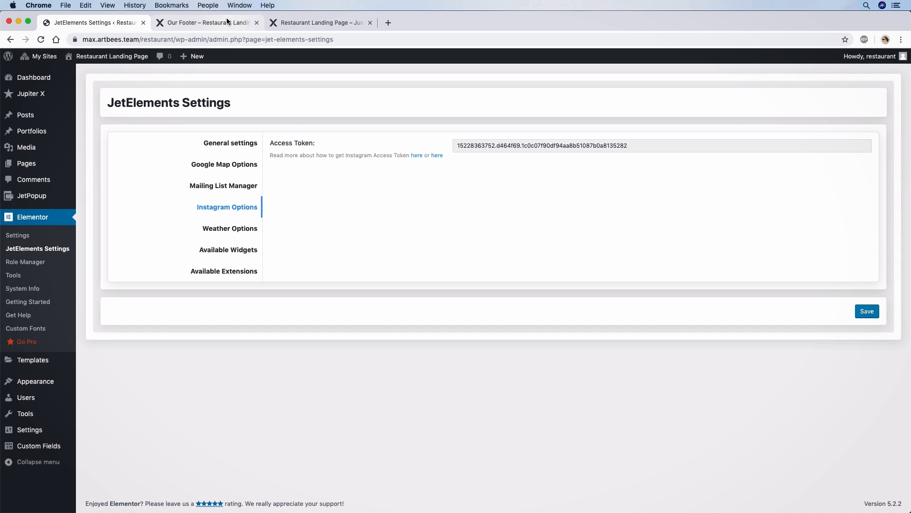
# Return to the Elementor editor for the Our Footer template and open the Default Fonts settings.
pyautogui.moveTo(51, 135)
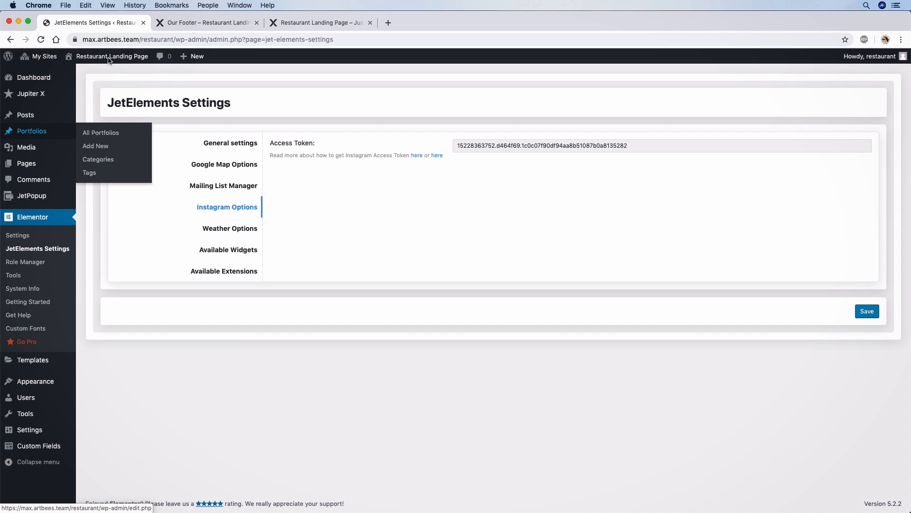
pyautogui.click(10, 40)
pyautogui.click(9, 40)
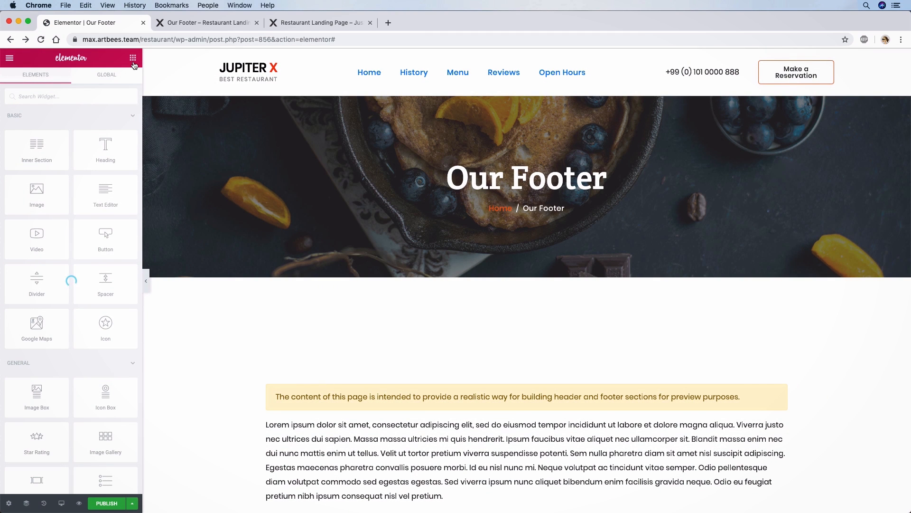
pyautogui.click(10, 59)
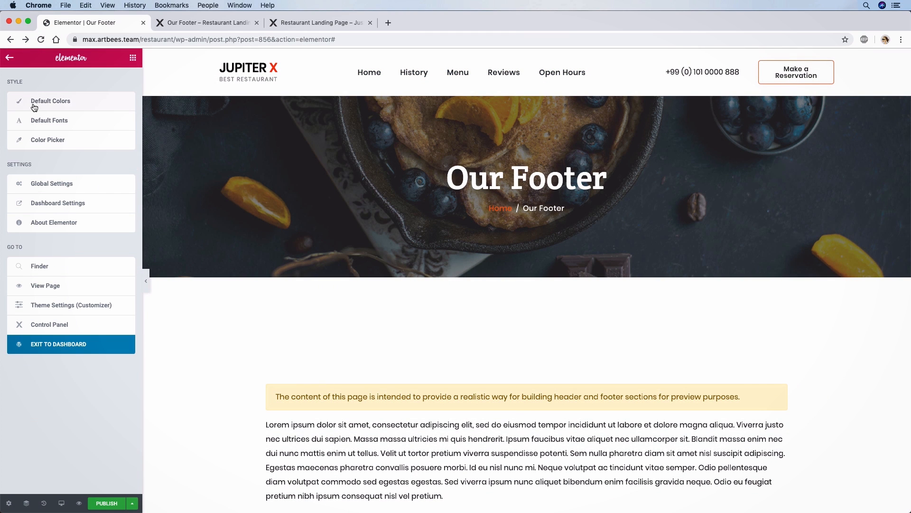
pyautogui.click(39, 121)
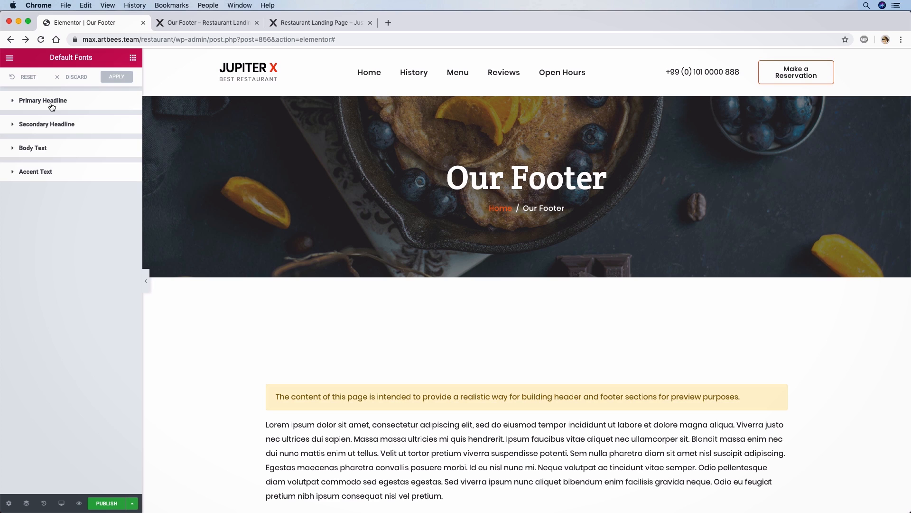
# Examine the default font families and weights for Primary Headline, Secondary Headline, Body Text and Accent Text, leaving all four groups collapsed.
pyautogui.click(45, 101)
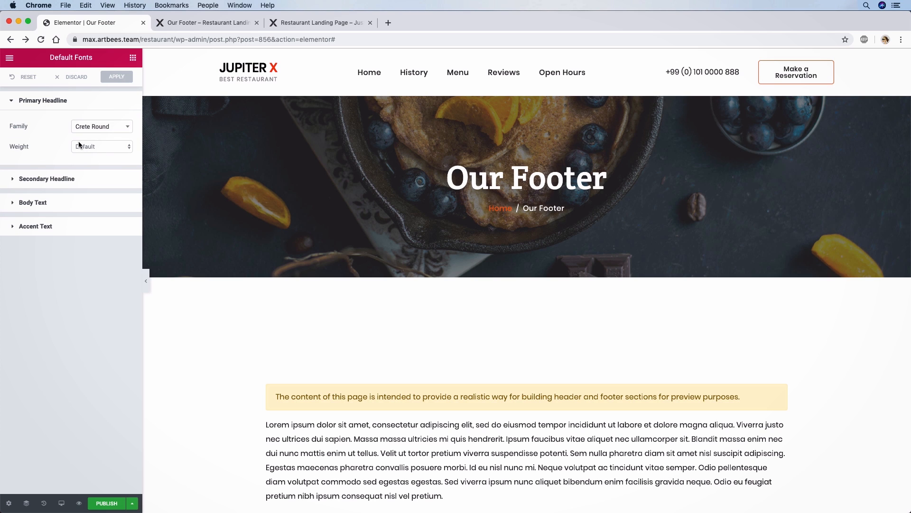
pyautogui.click(28, 178)
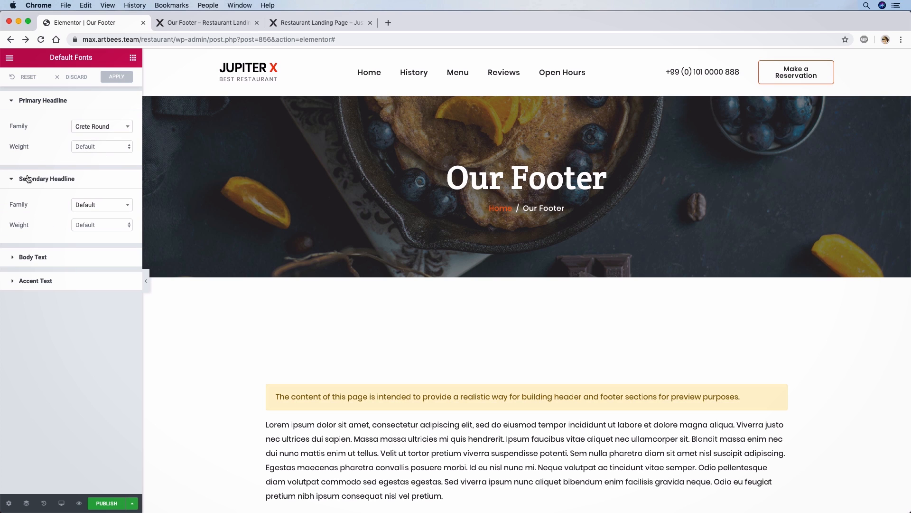
pyautogui.click(54, 257)
pyautogui.click(51, 338)
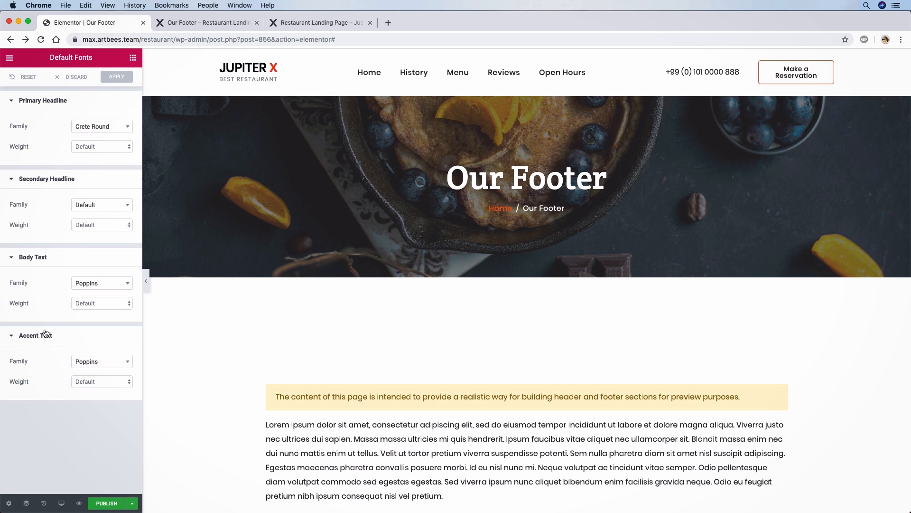
pyautogui.click(18, 101)
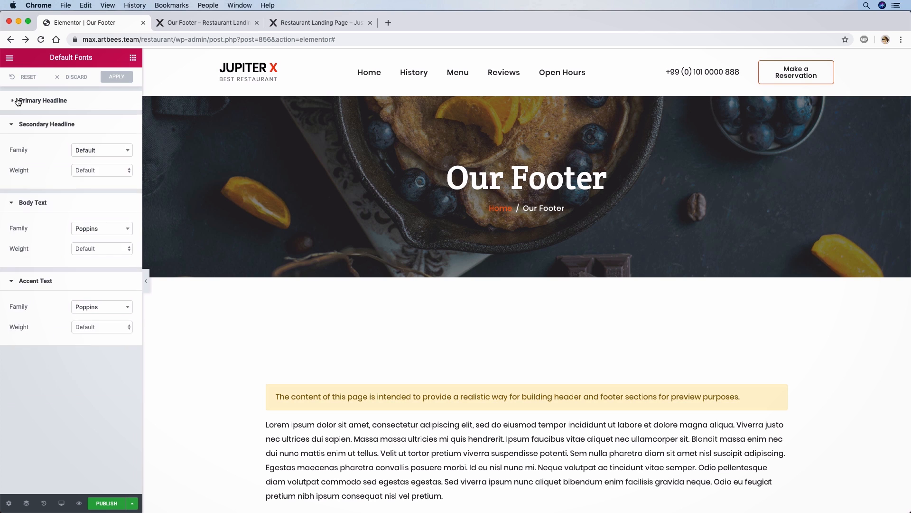
pyautogui.click(14, 125)
pyautogui.click(15, 149)
pyautogui.click(20, 175)
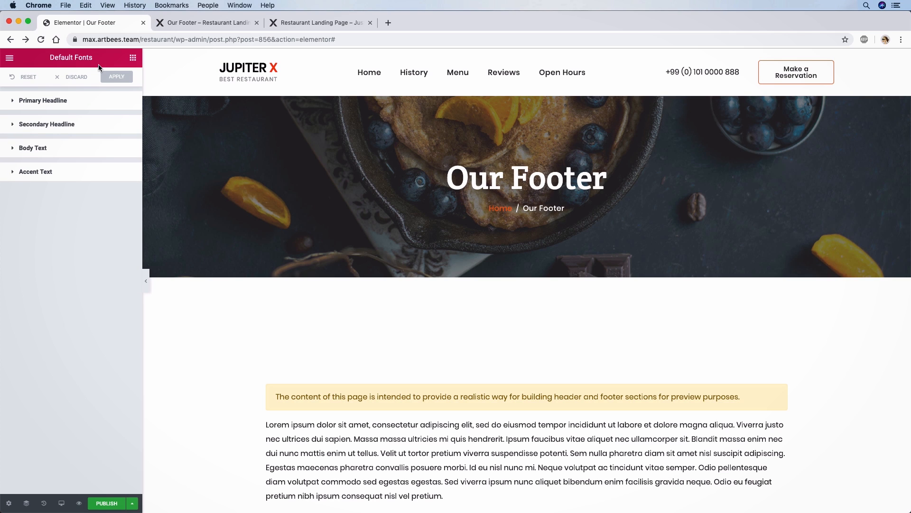
# Open the Theme Settings (Customizer) for the site and close the other browser tabs.
pyautogui.click(10, 59)
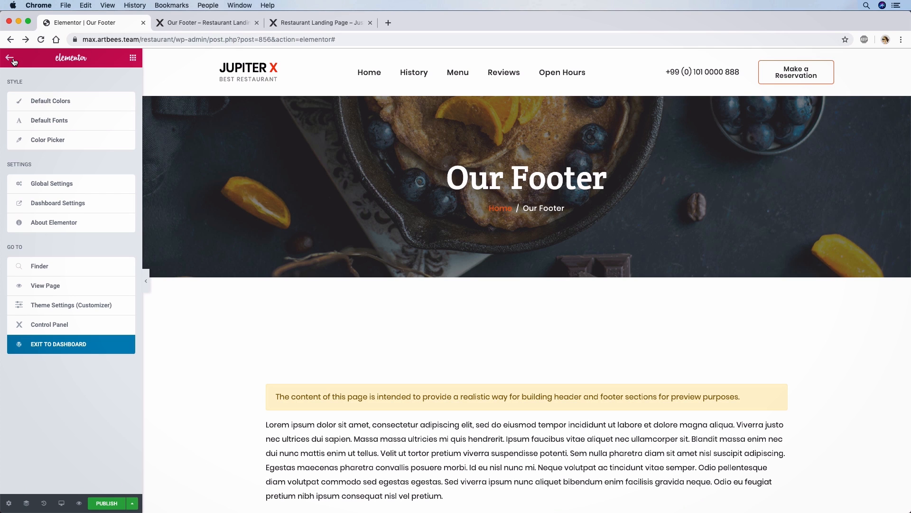
pyautogui.click(41, 306)
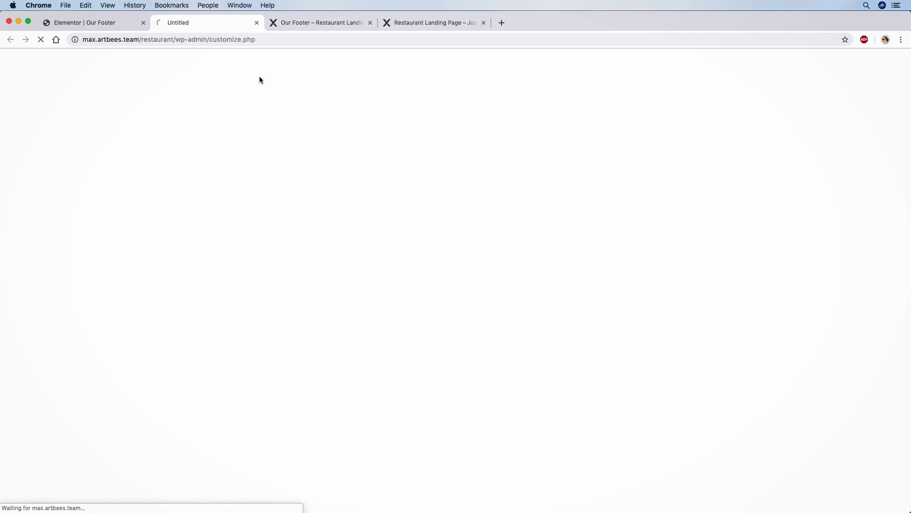
pyautogui.click(370, 22)
pyautogui.click(370, 22)
pyautogui.click(143, 23)
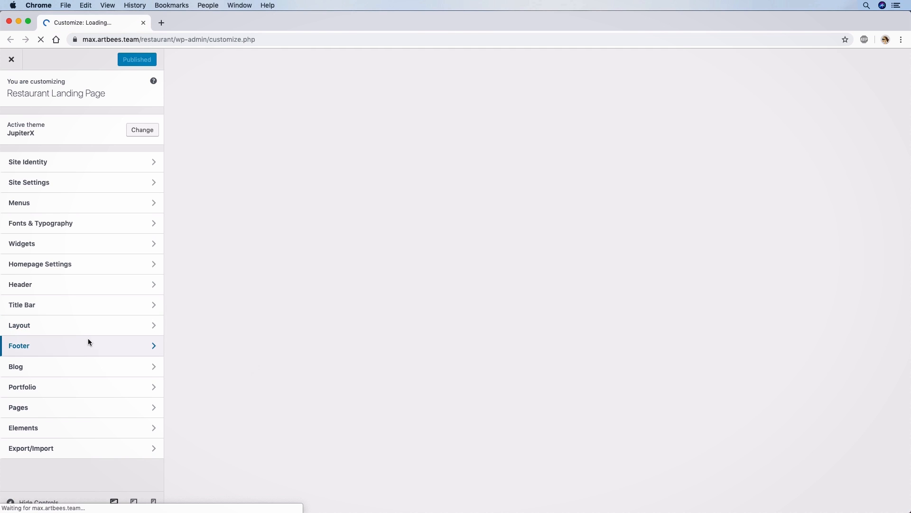
# Choose Our Footer as the site's custom footer template and close the Footer settings.
pyautogui.click(88, 338)
pyautogui.click(81, 170)
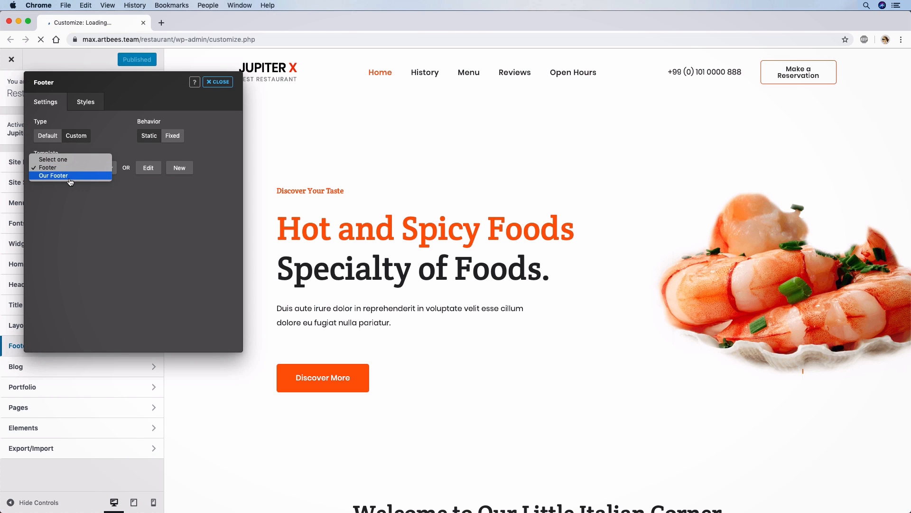
pyautogui.click(69, 176)
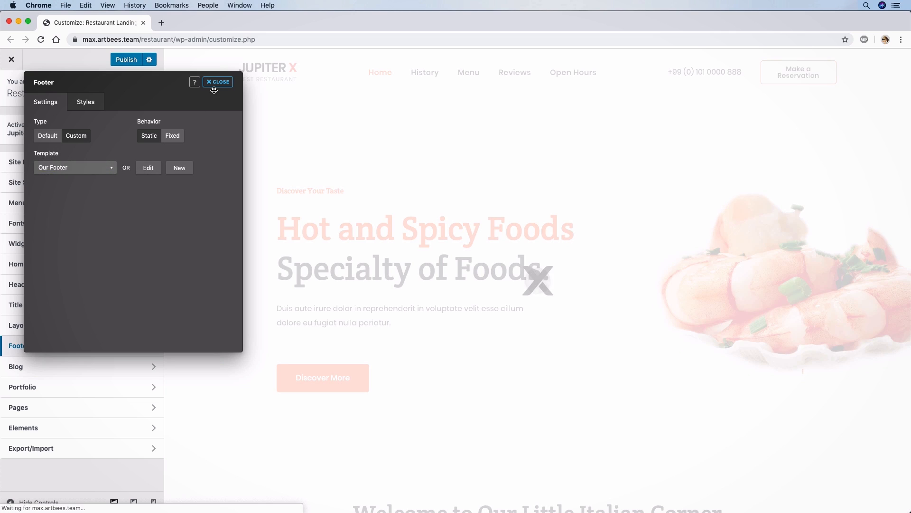
pyautogui.click(217, 83)
# Check the footer at the end of the page preview and publish the Customizer changes.
pyautogui.scroll(-20, 531, 223)
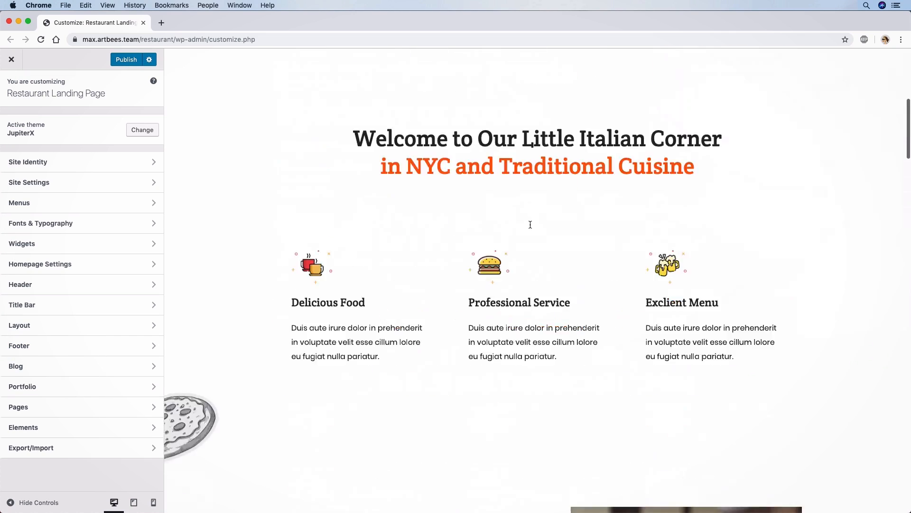
pyautogui.scroll(-15, 530, 225)
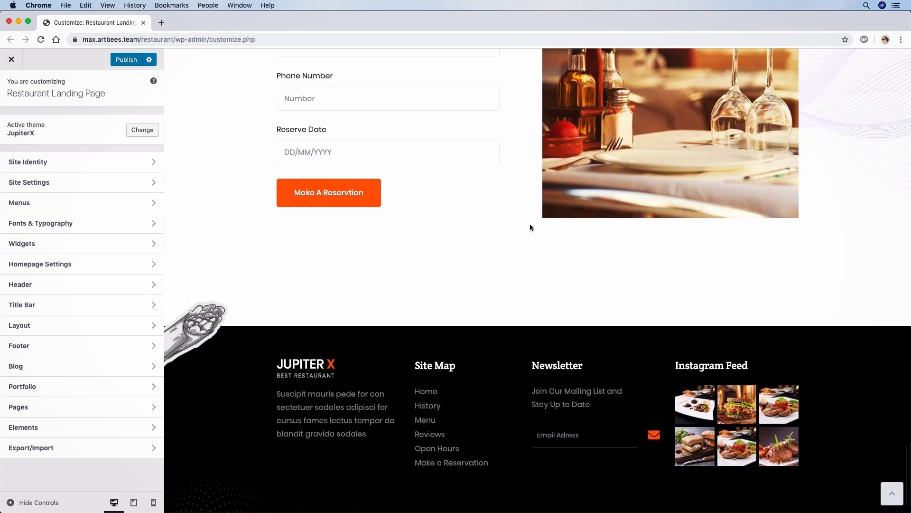
pyautogui.scroll(20, 530, 228)
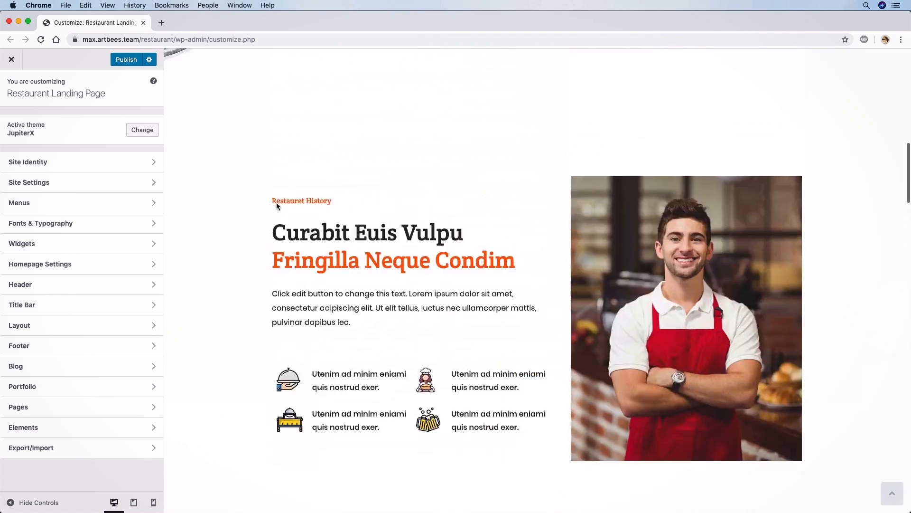
pyautogui.click(127, 59)
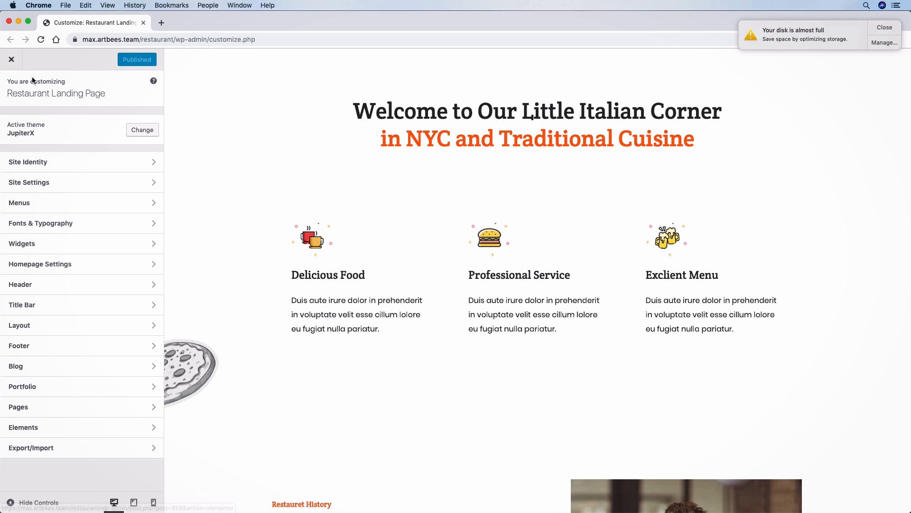
# Exit the Customizer and view the live Home 2 page from the list of all pages.
pyautogui.click(12, 59)
pyautogui.moveTo(40, 164)
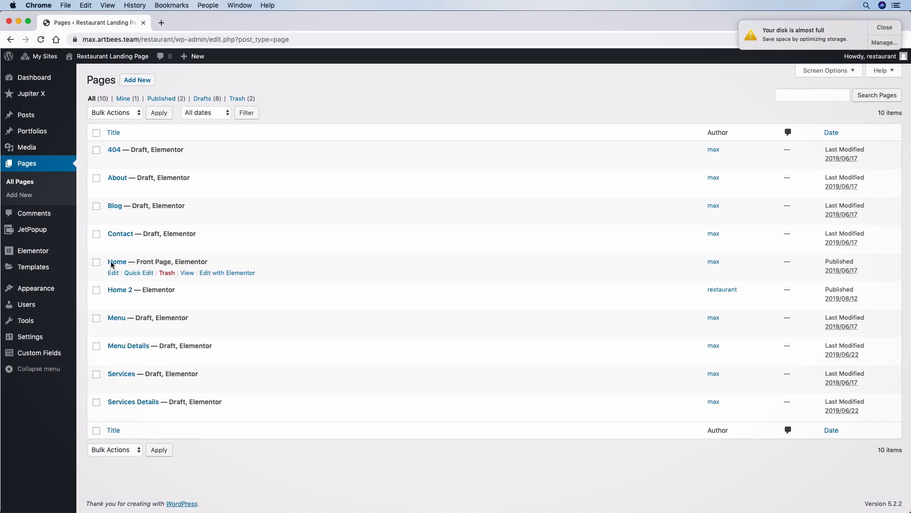
pyautogui.click(161, 304)
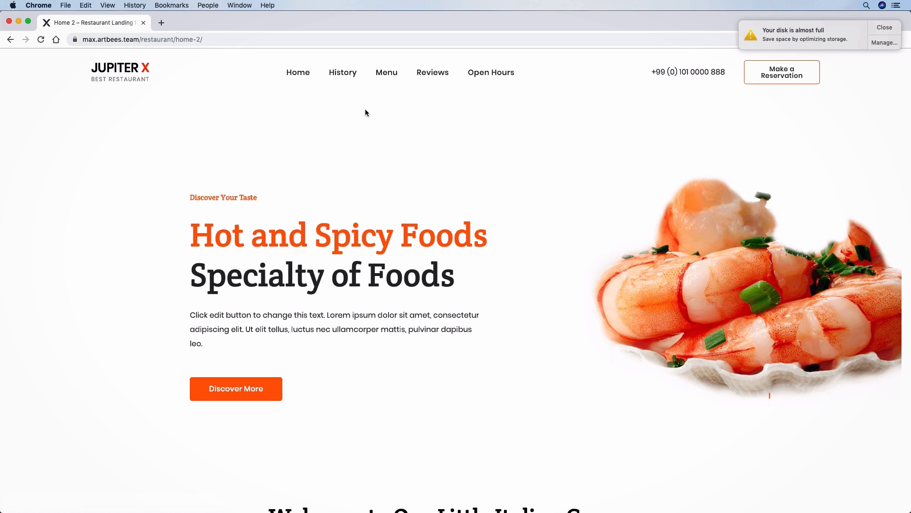
# Examine the finished Home 2 page from the hero section through history, reviews and reservation form to the footer.
pyautogui.scroll(-15, 365, 112)
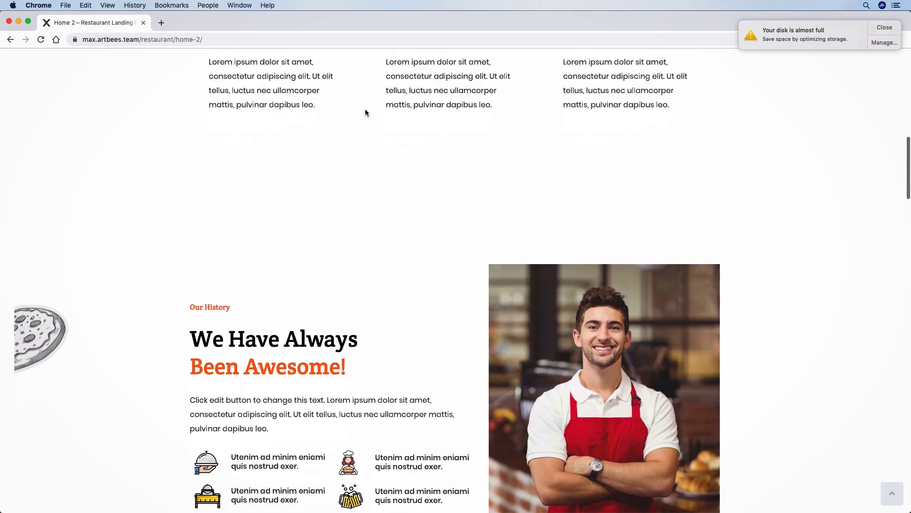
pyautogui.scroll(-20, 365, 113)
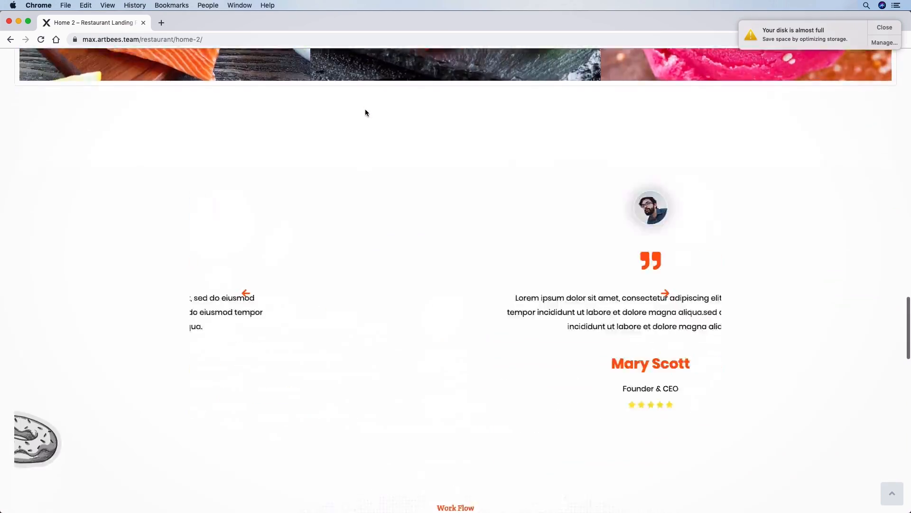
pyautogui.scroll(-18, 365, 112)
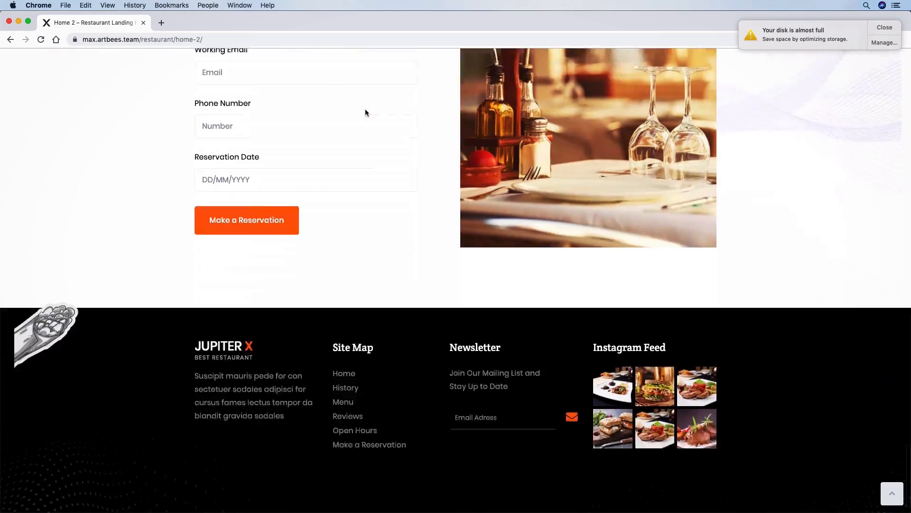
pyautogui.scroll(20, 365, 112)
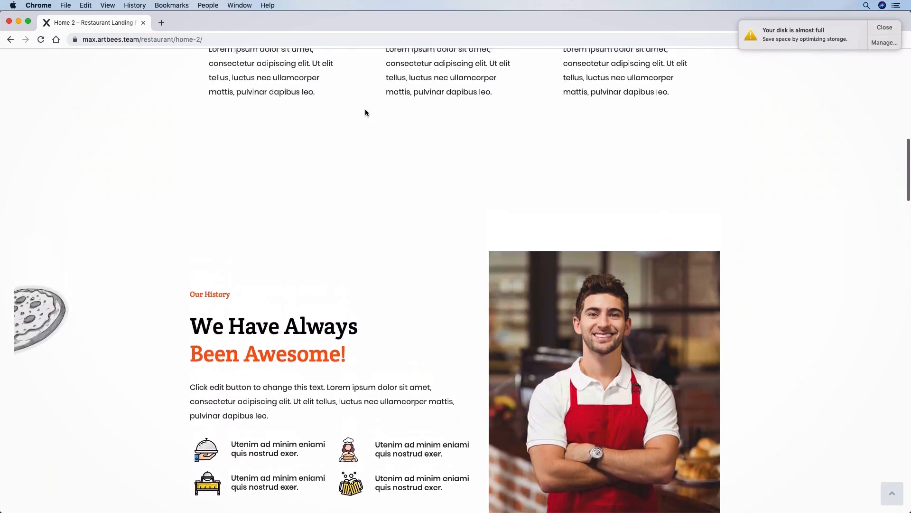
pyautogui.scroll(10, 366, 113)
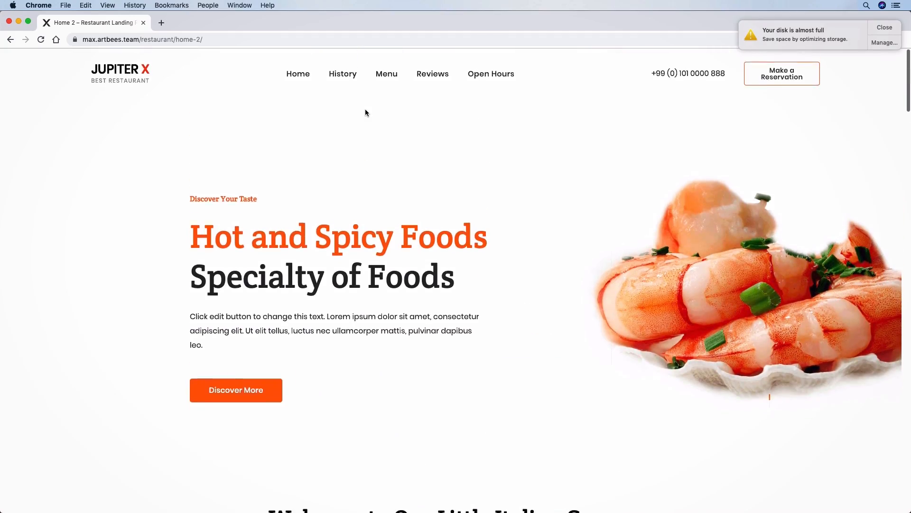
pyautogui.scroll(-6, 365, 112)
pyautogui.scroll(-20, 366, 113)
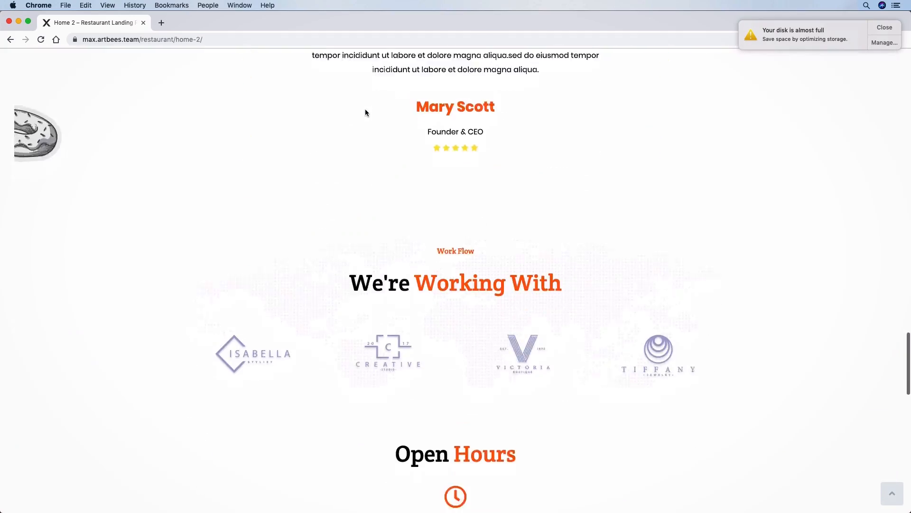